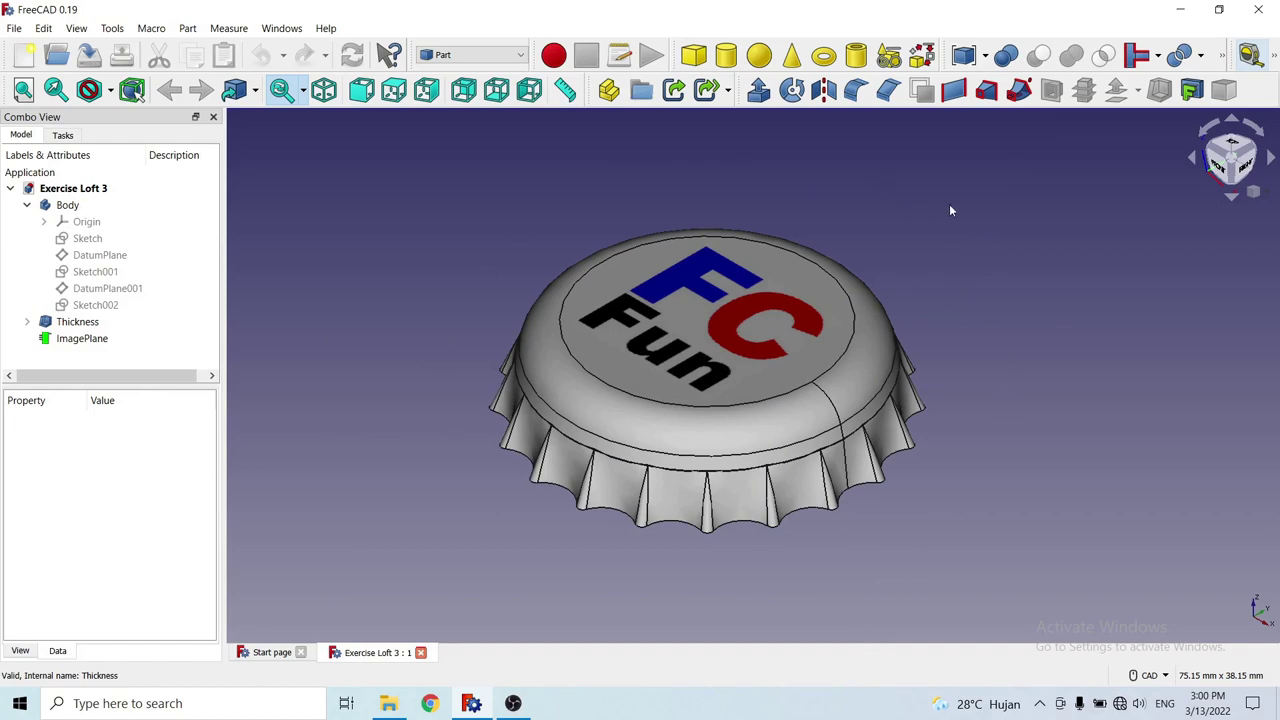
Orbit the finished bottle cap to view it from several angles, including the underside.
mouse_move(951, 210)
middle_mouse_down()
mouse_move(963, 393)
mouse_move(889, 297)
mouse_move(949, 363)
mouse_move(877, 237)
mouse_move(870, 255)
middle_mouse_up()
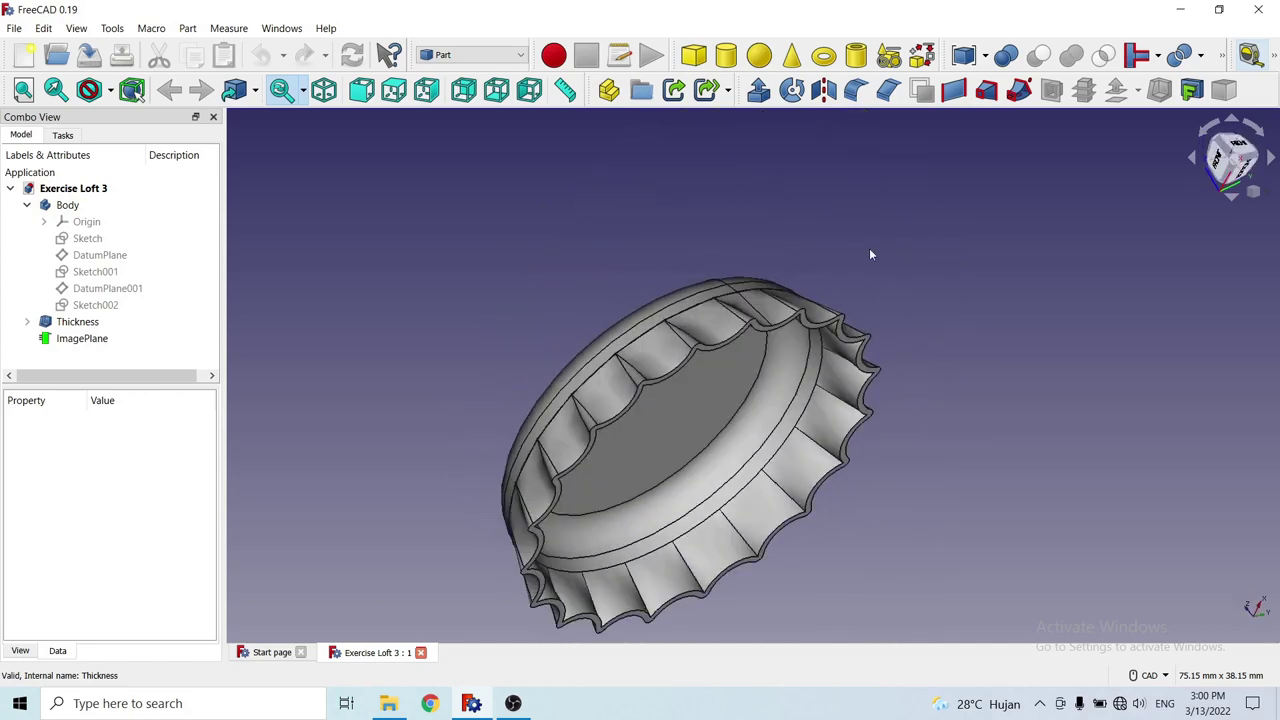
mouse_move(955, 342)
middle_mouse_down()
mouse_move(914, 380)
mouse_move(891, 366)
mouse_move(917, 421)
mouse_move(903, 423)
mouse_move(720, 243)
mouse_move(812, 338)
mouse_move(874, 360)
mouse_move(634, 468)
mouse_move(823, 426)
mouse_move(408, 185)
middle_mouse_up()
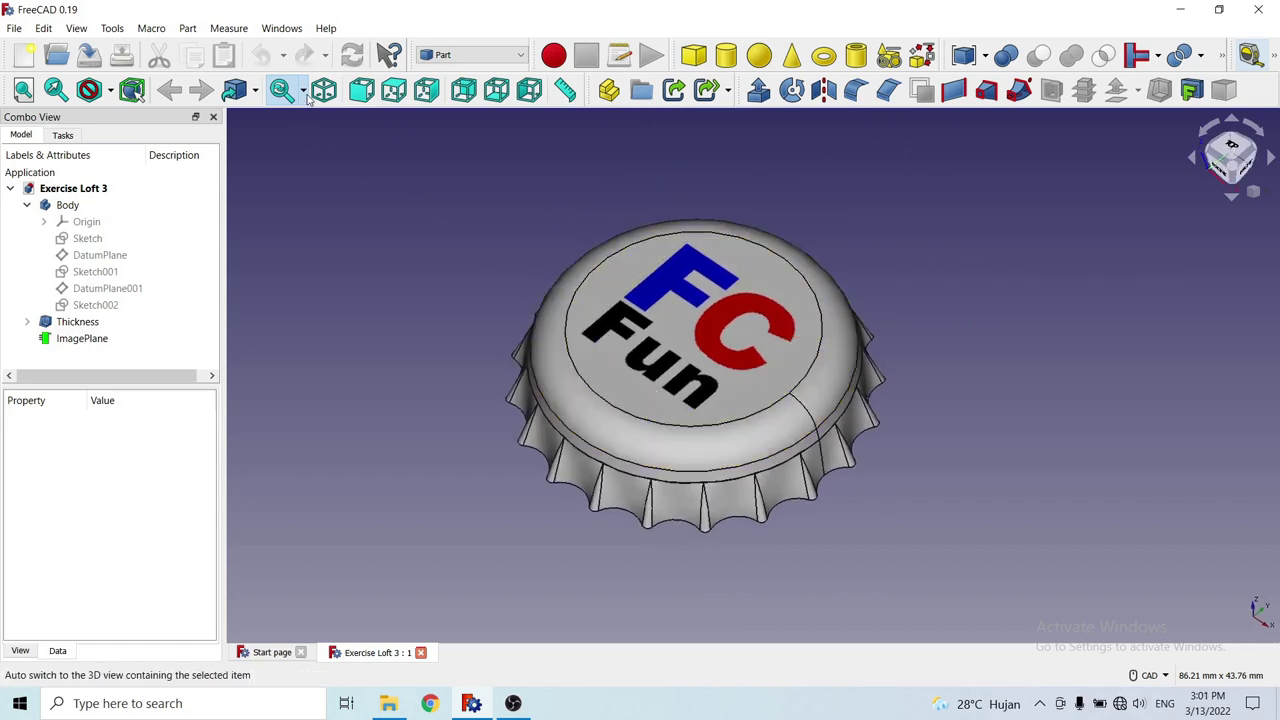
middle_click_drag(308, 97, 349, 131)
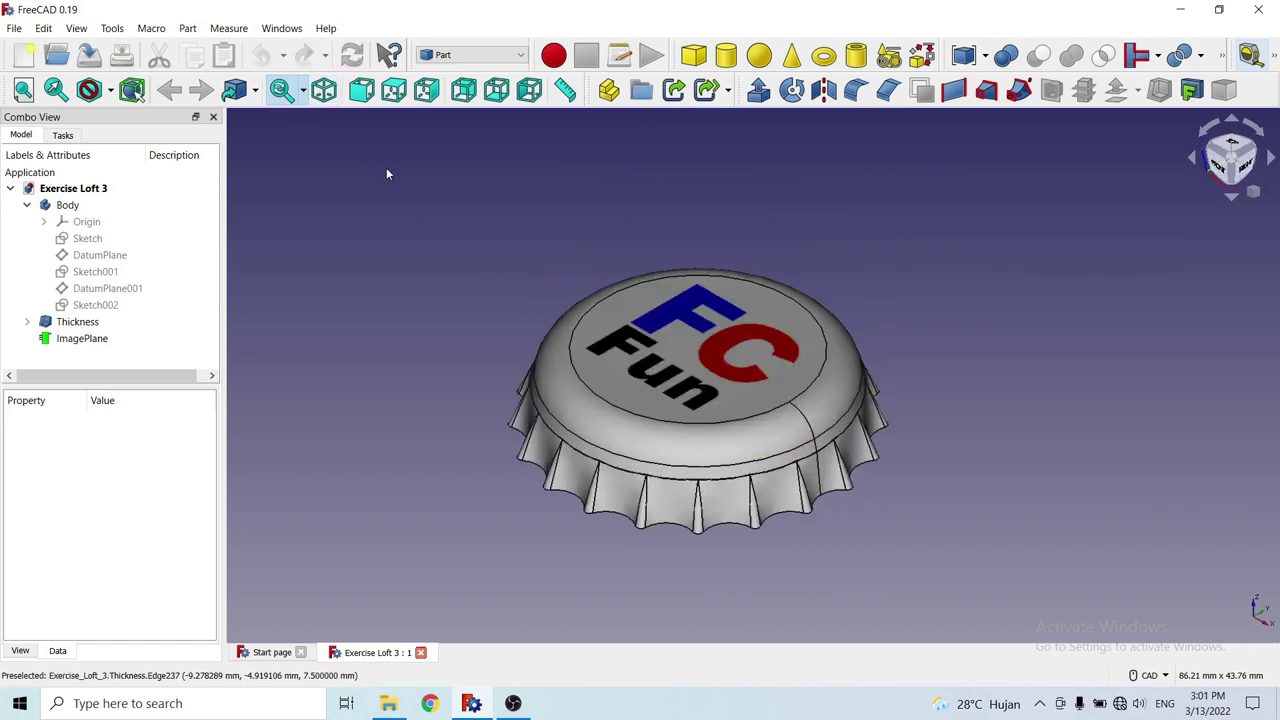
Switch to Part Design, create a new document and start a sketch on XY_Plane.
left_click(470, 54)
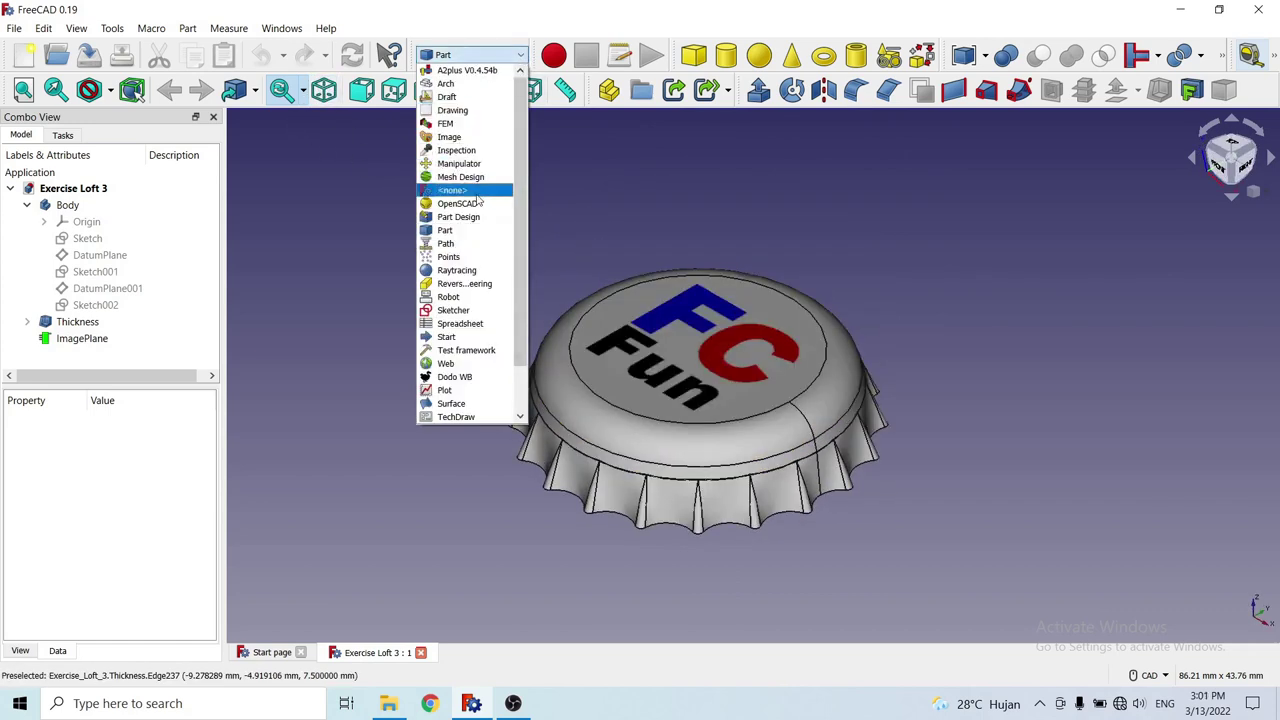
left_click(480, 217)
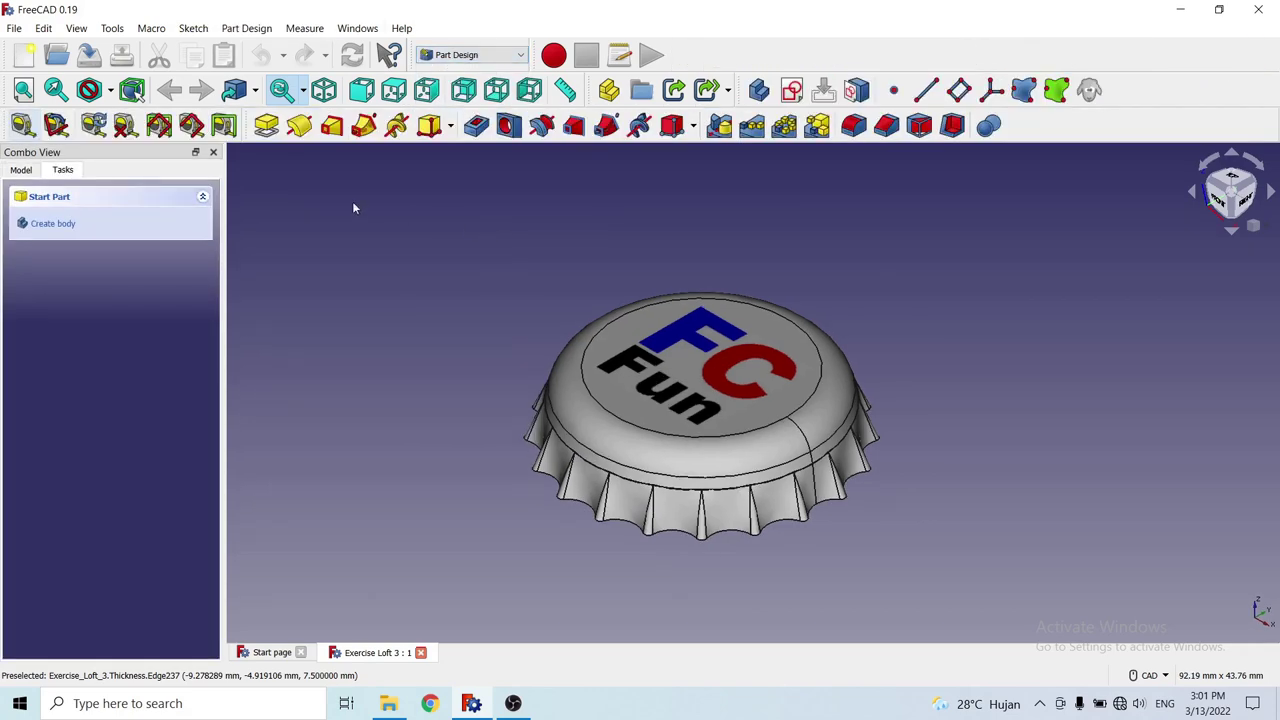
left_click(14, 28)
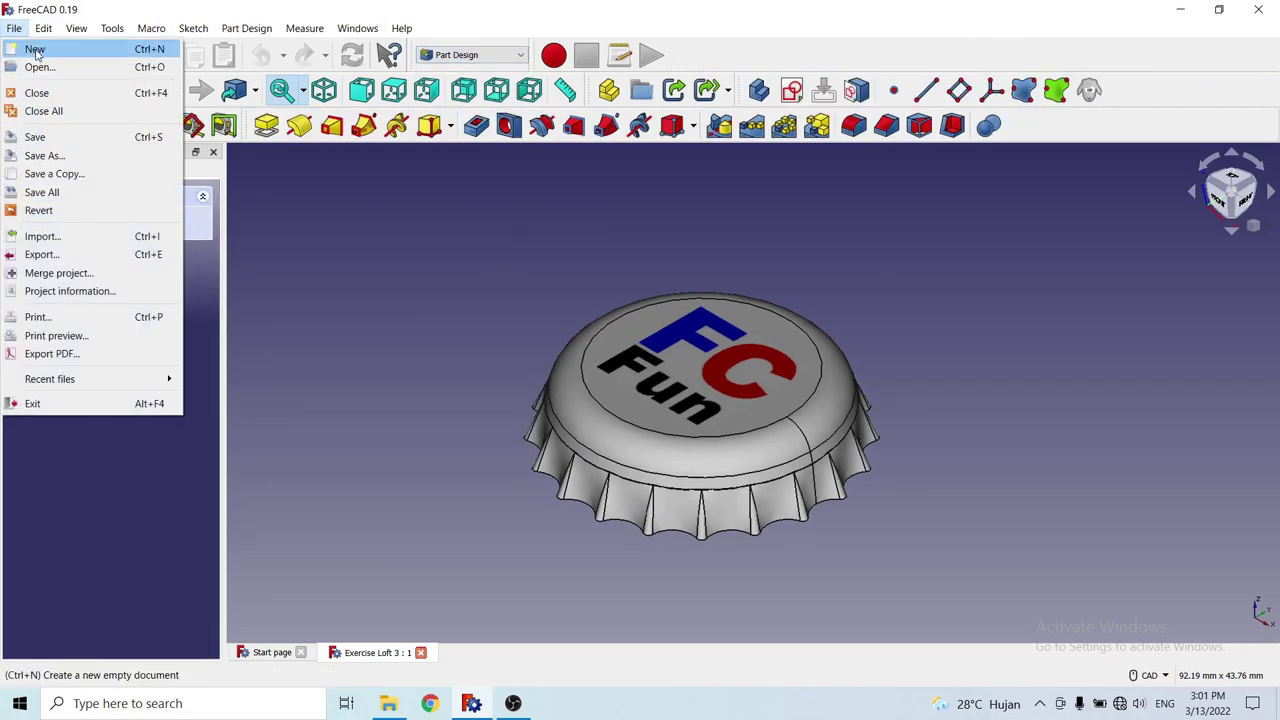
left_click(35, 49)
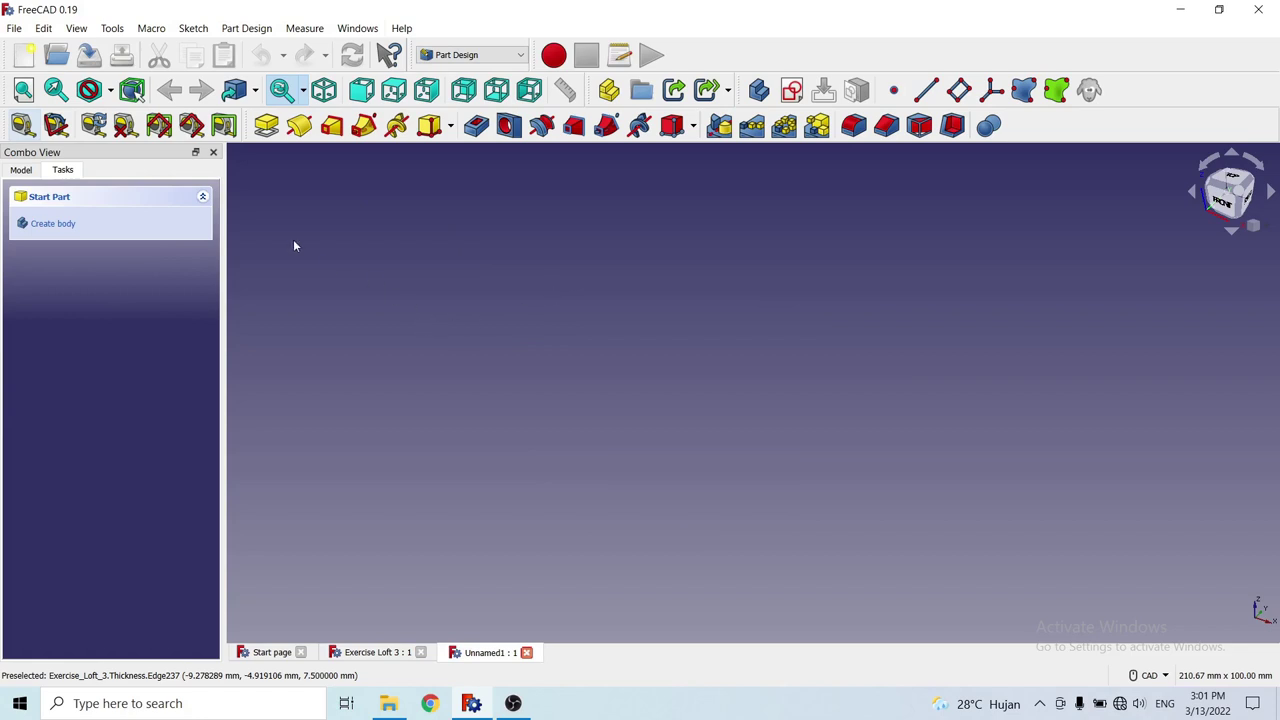
left_click(792, 90)
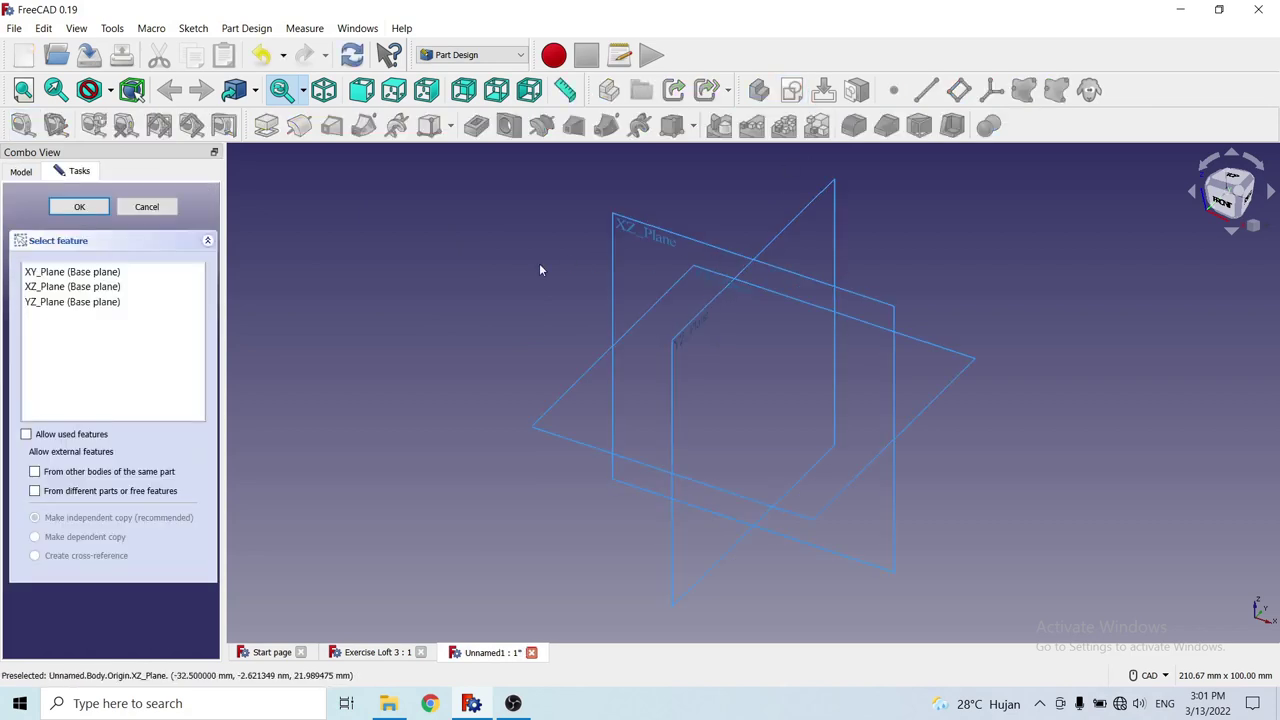
left_click(573, 393)
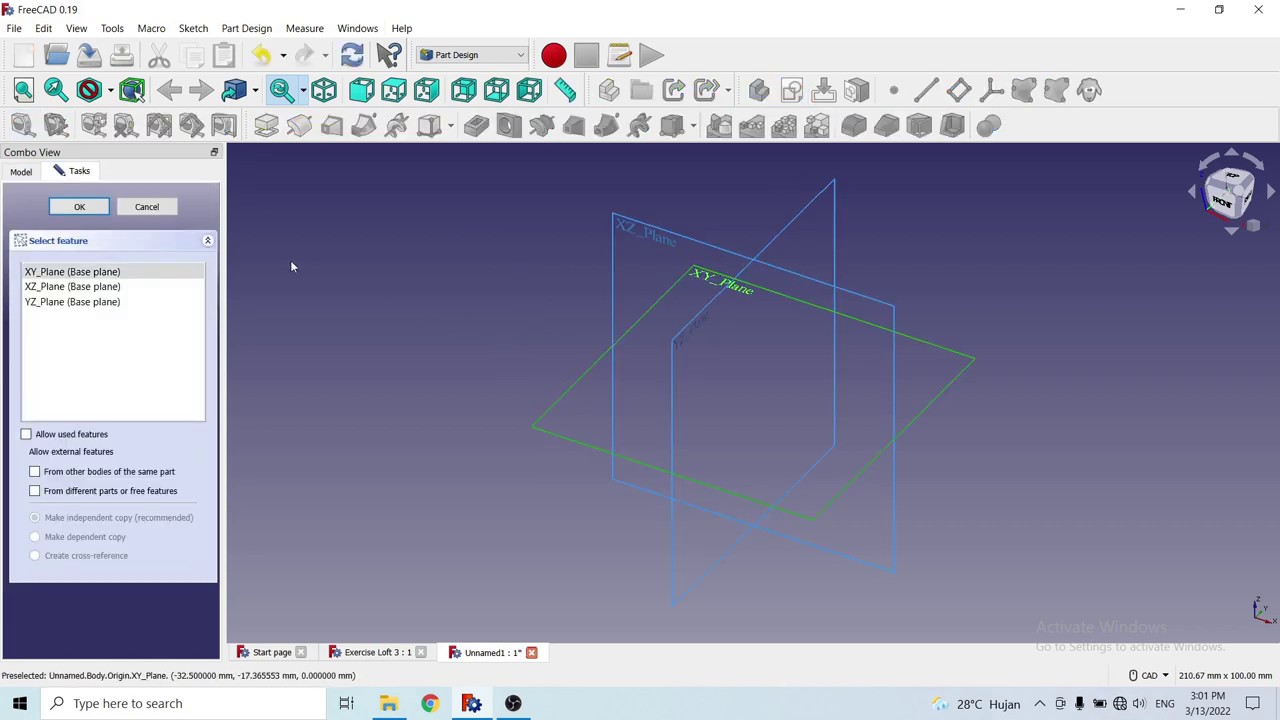
Open the XY sketch and draw a circle centred on the origin.
left_click(80, 208)
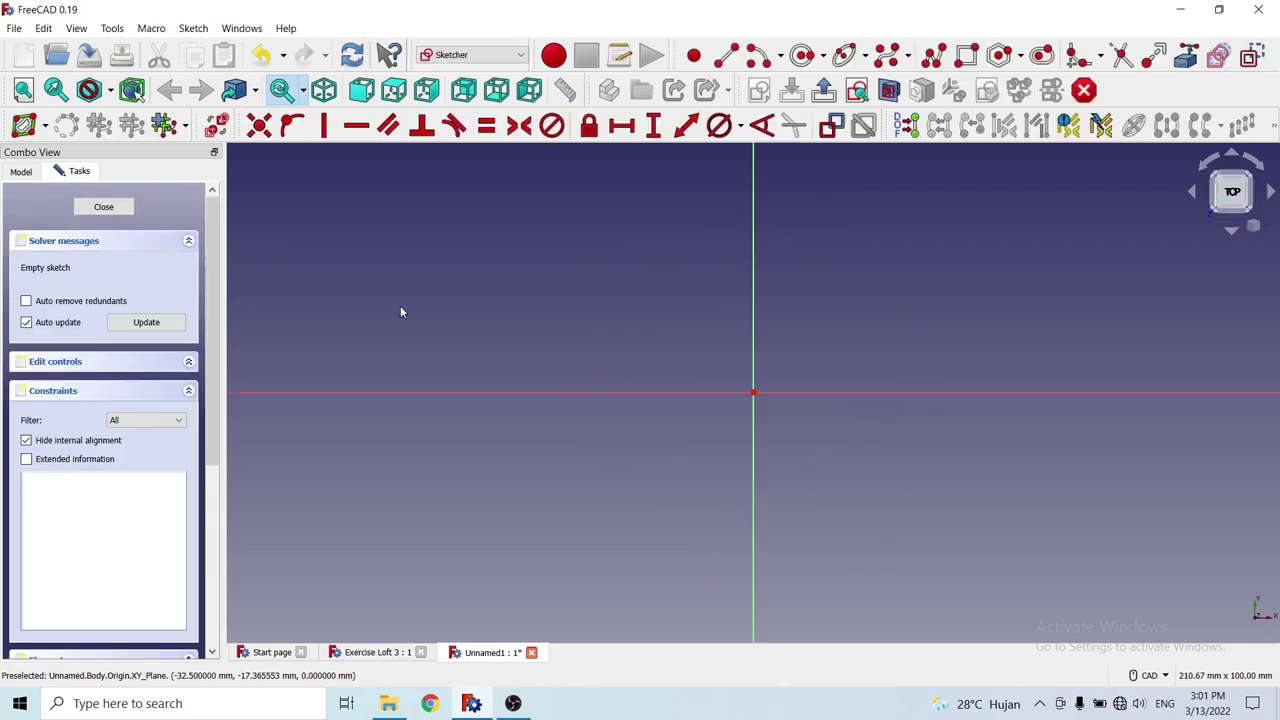
scroll(547, 324, "up", 1)
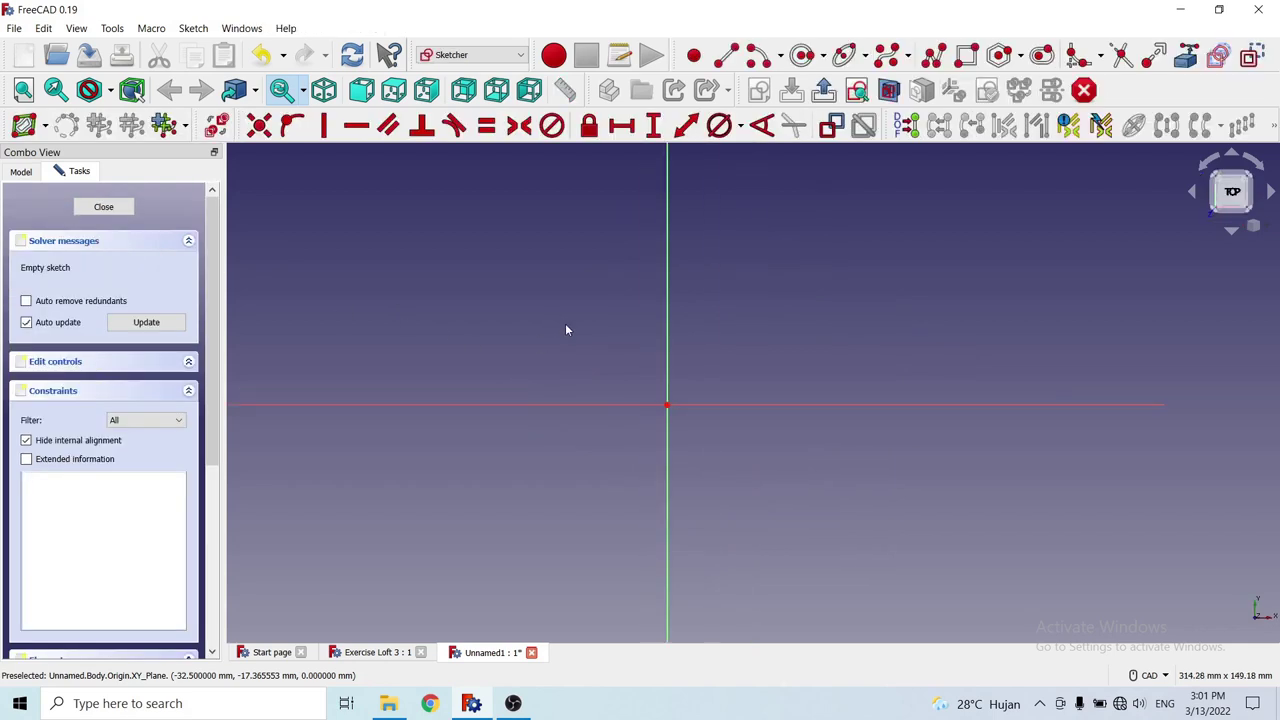
left_click(802, 55)
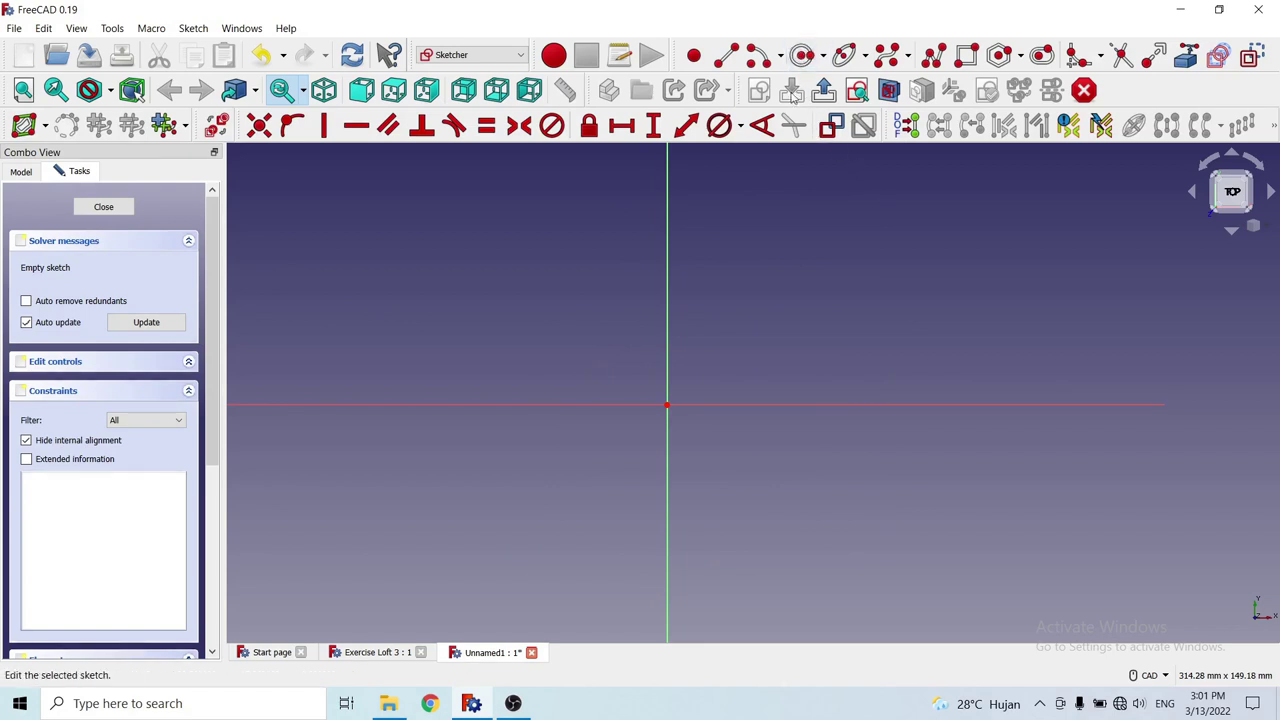
left_click(667, 405)
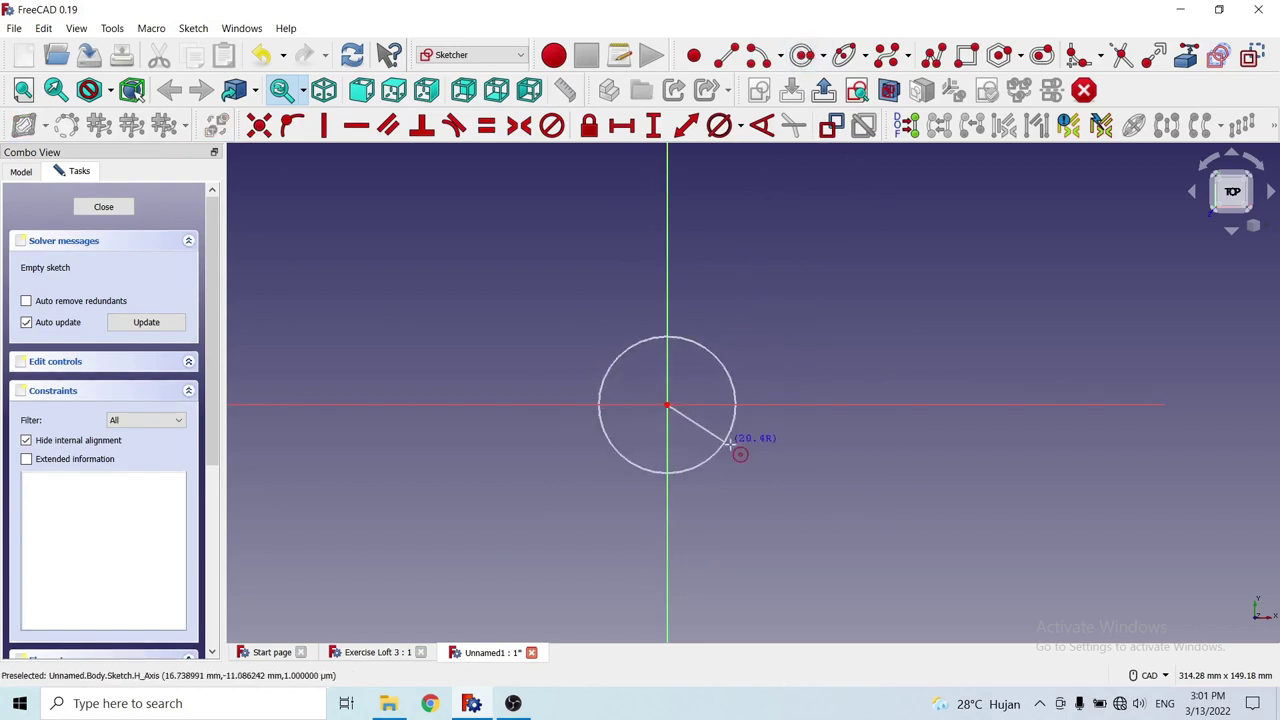
left_click(786, 466)
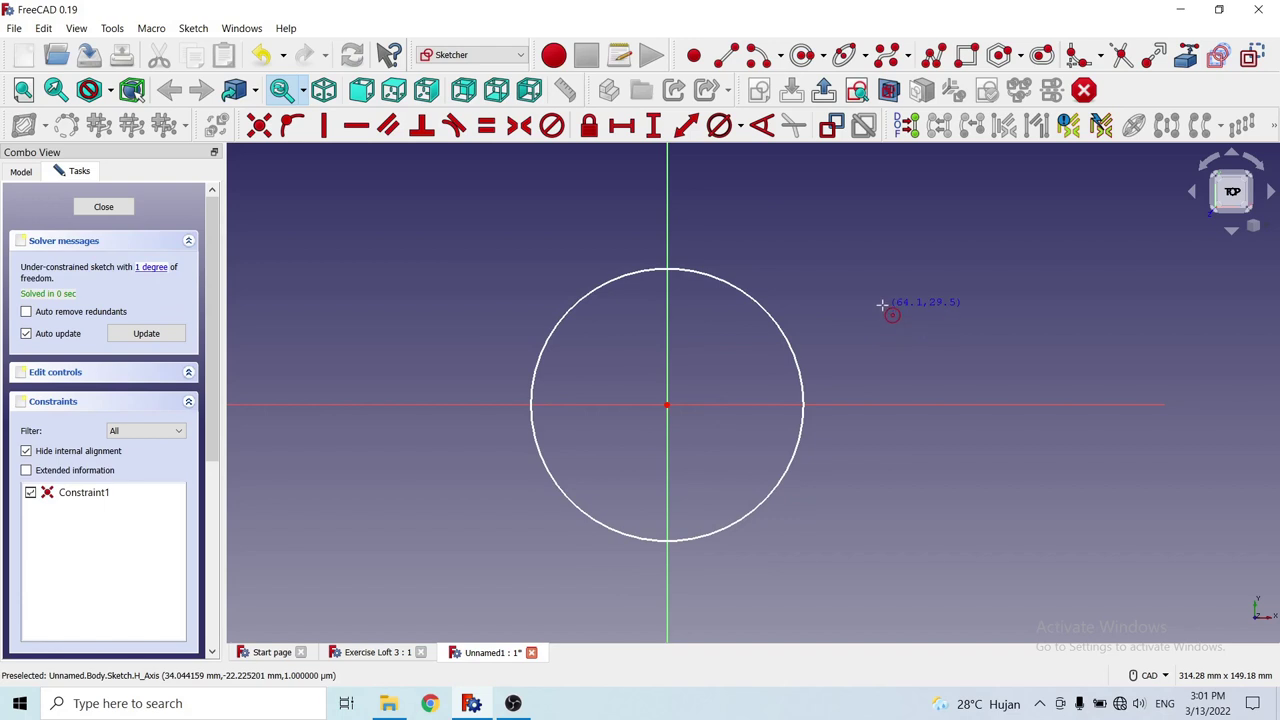
Give the circle a 30 mm diameter constraint and move its label diagonally.
left_click(788, 343)
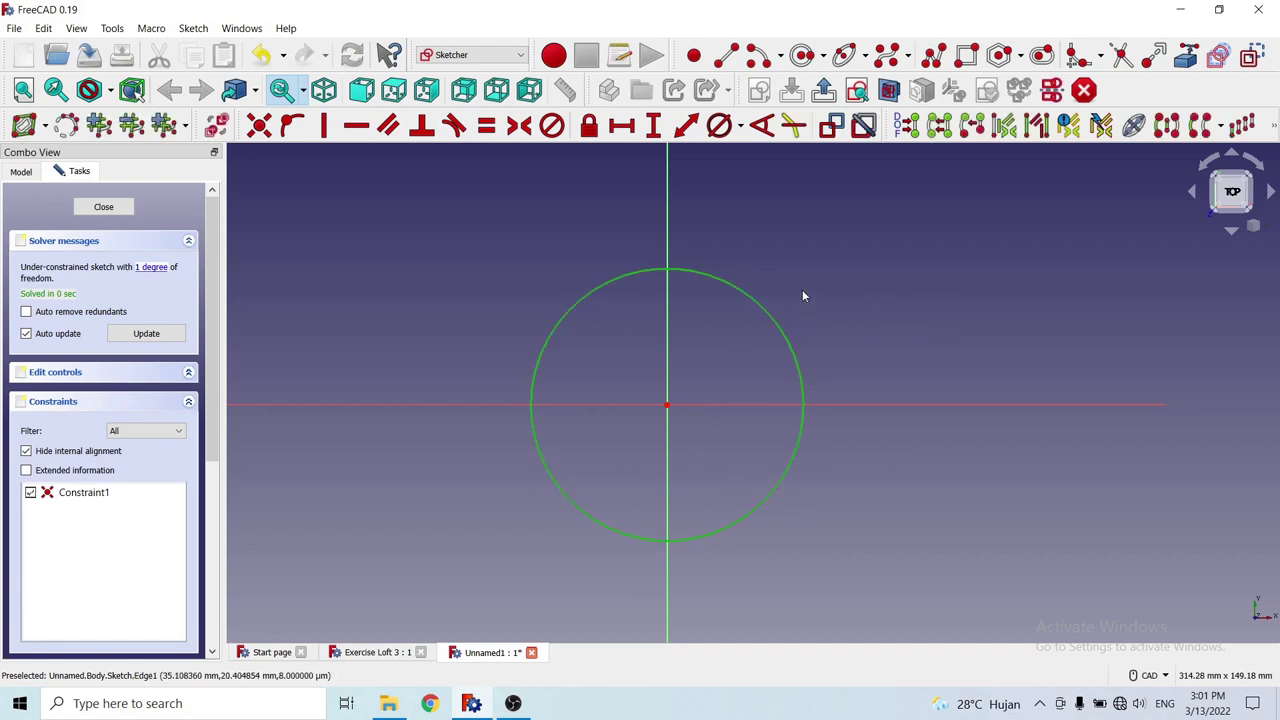
left_click(741, 128)
left_click(760, 172)
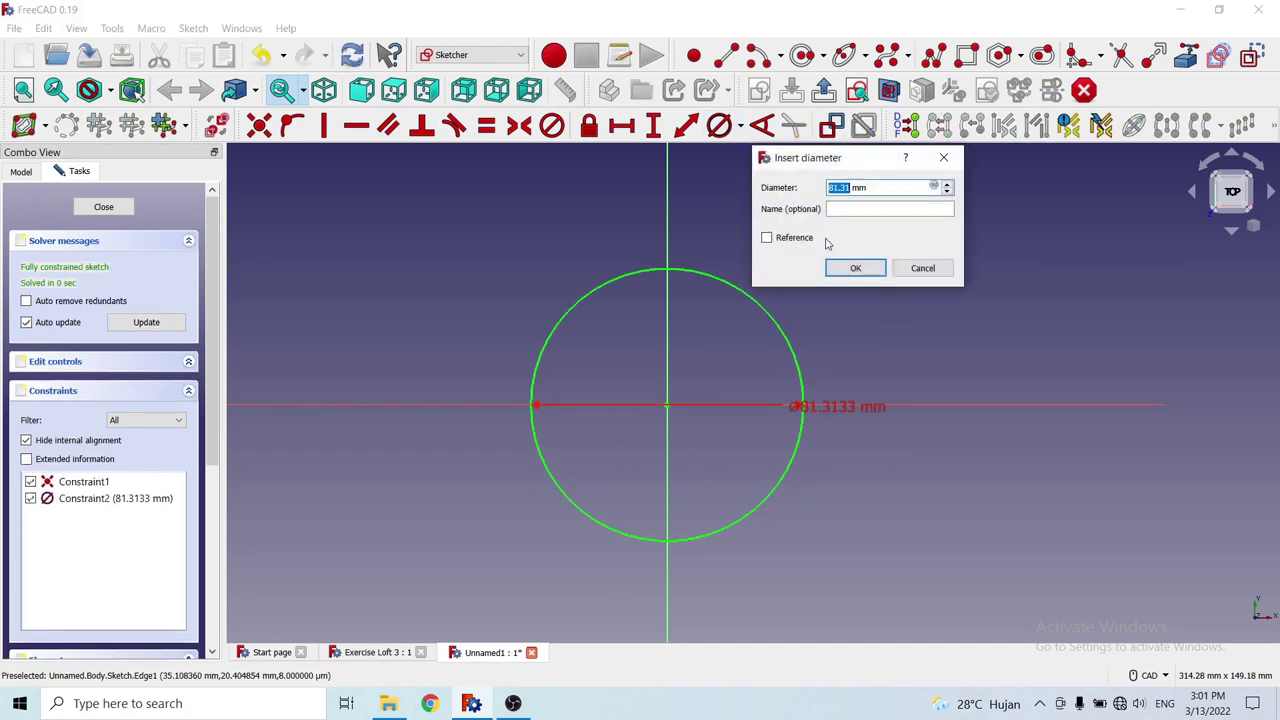
type("3")
type("0")
left_click(855, 268)
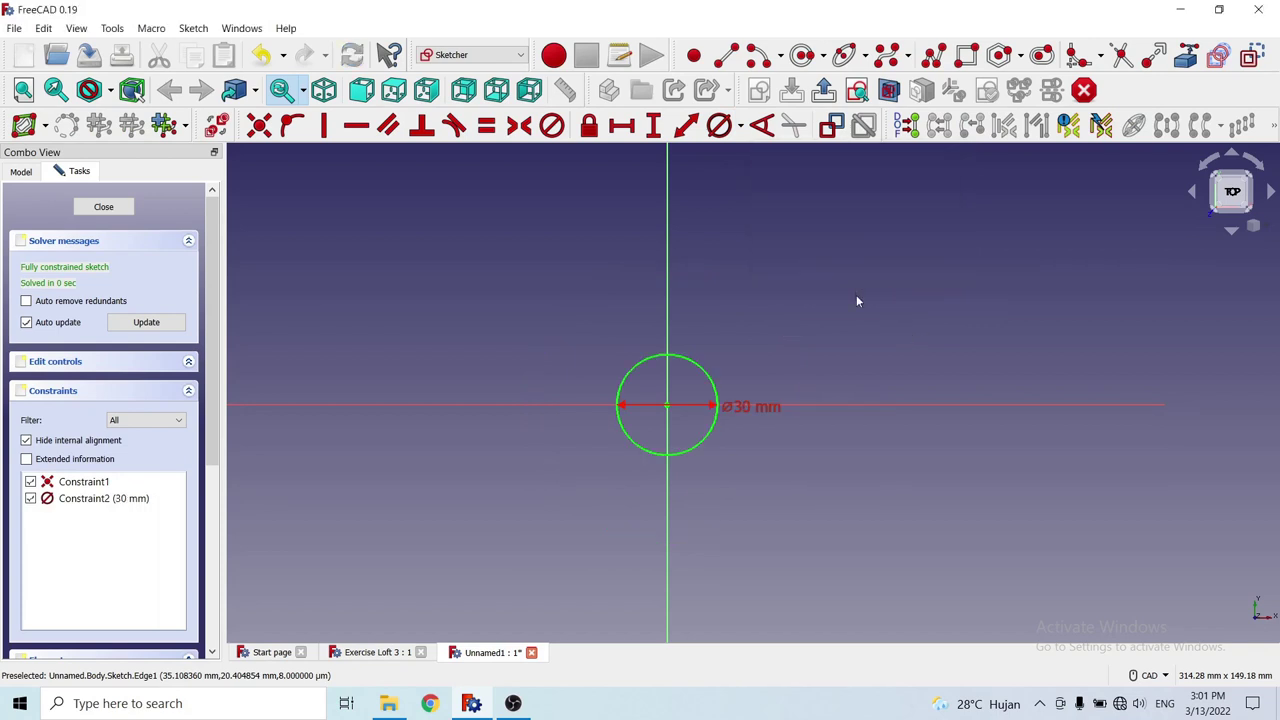
scroll(648, 437, "up", 3)
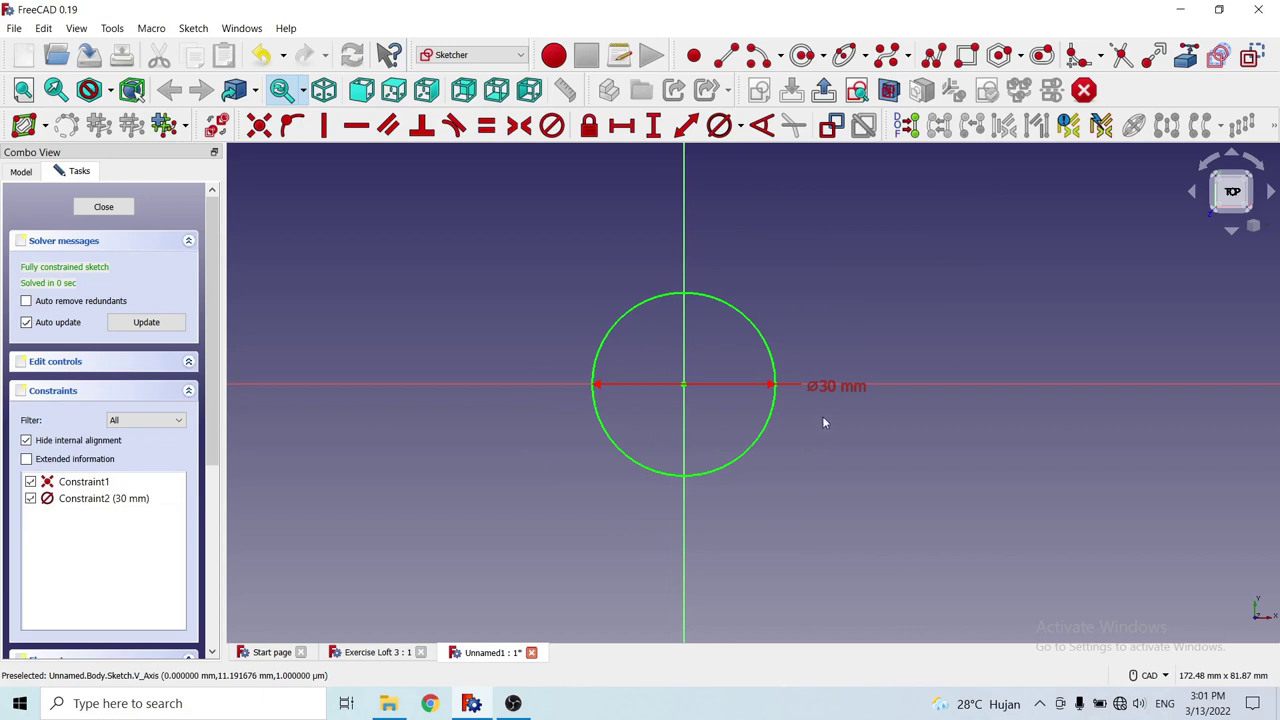
left_click_drag(829, 386, 866, 333)
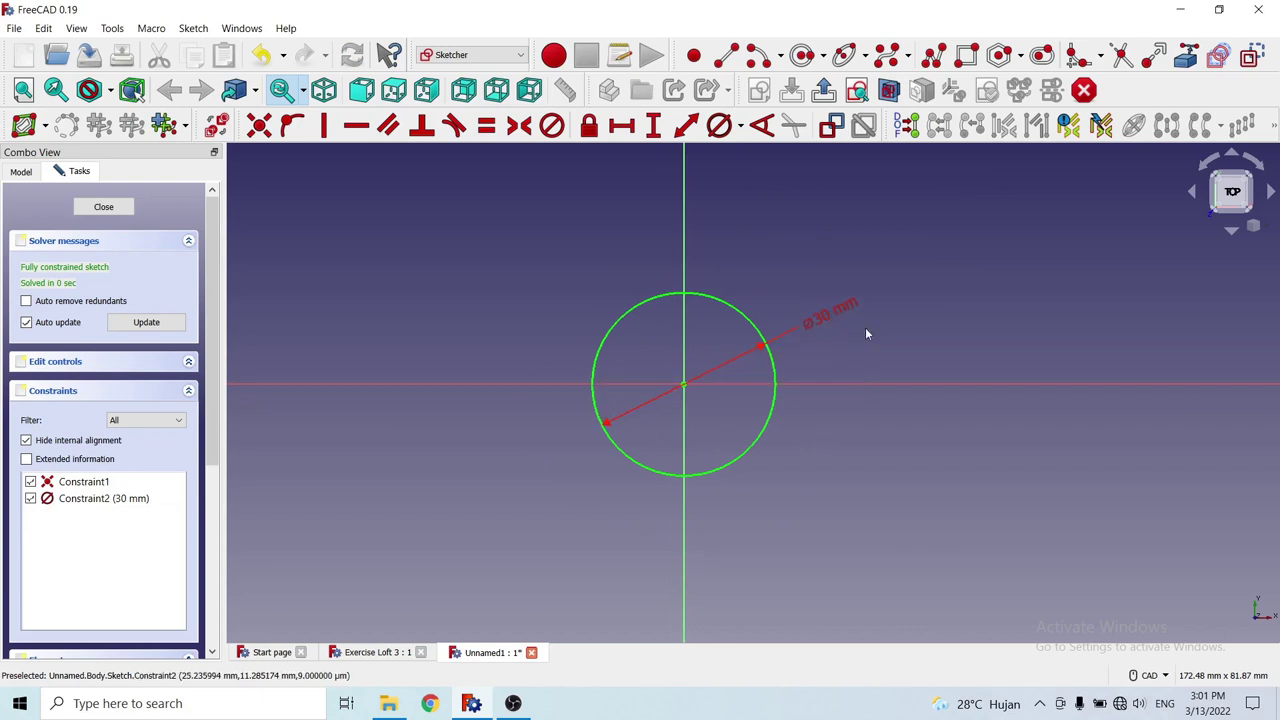
scroll(692, 338, "up", 1)
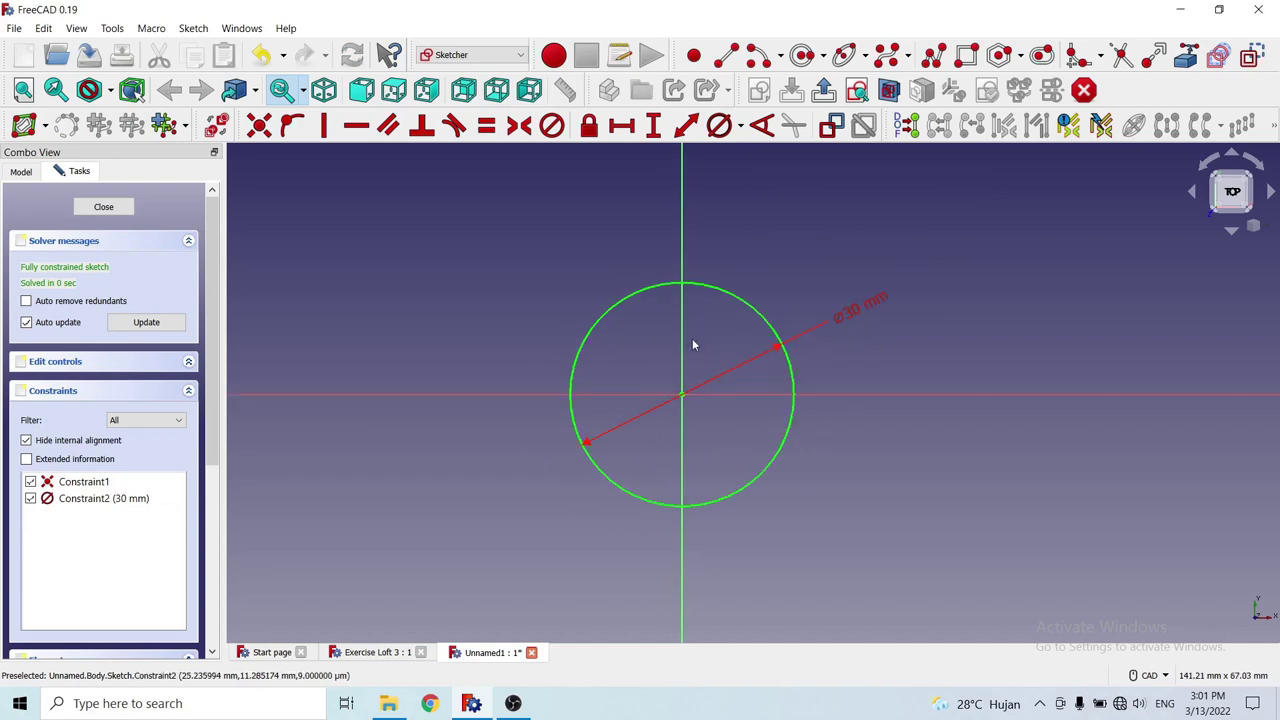
left_click(751, 311)
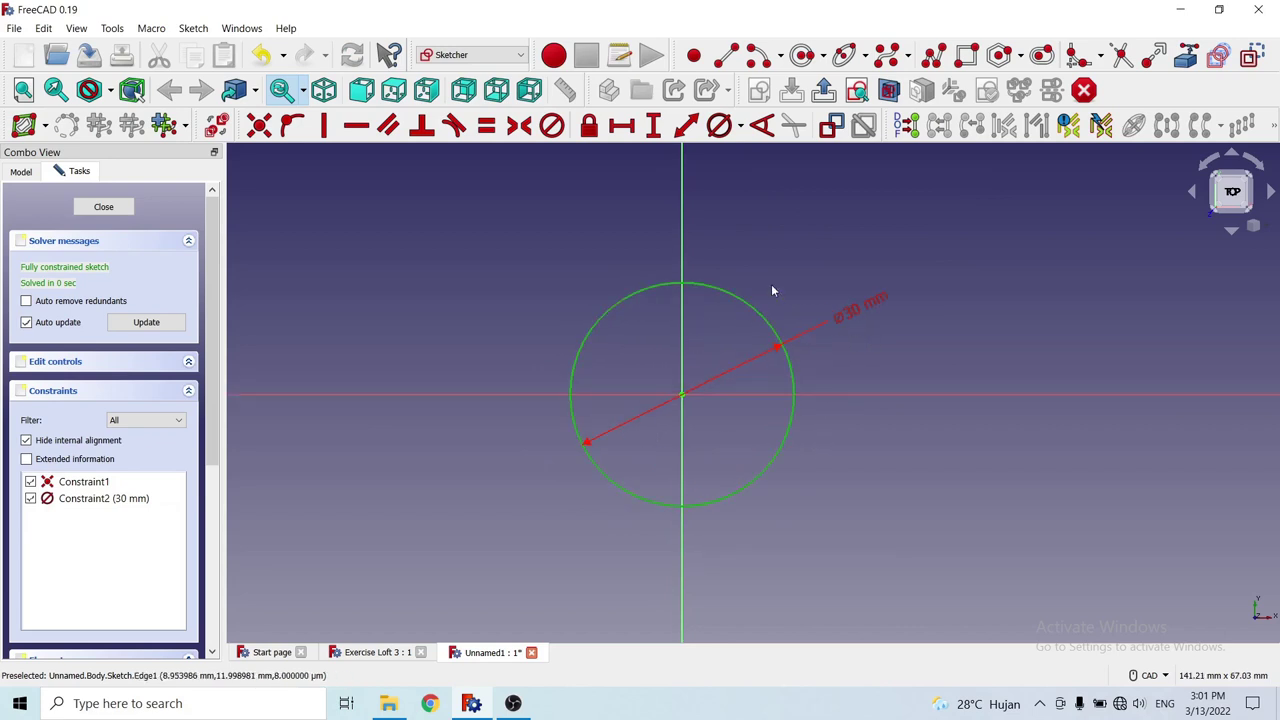
Make the circle construction geometry and draw a small arc on the vertical axis across its top.
left_click(1257, 58)
scroll(700, 330, "up", 2)
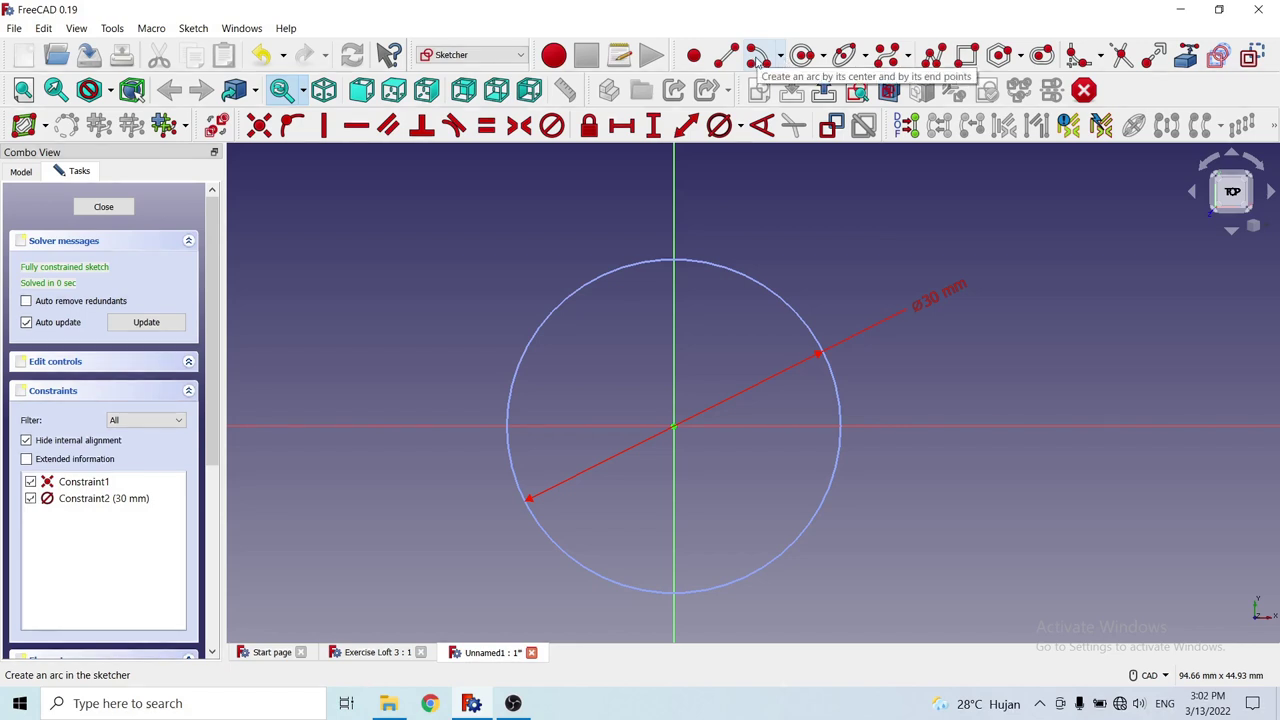
left_click(757, 60)
scroll(650, 275, "up", 2)
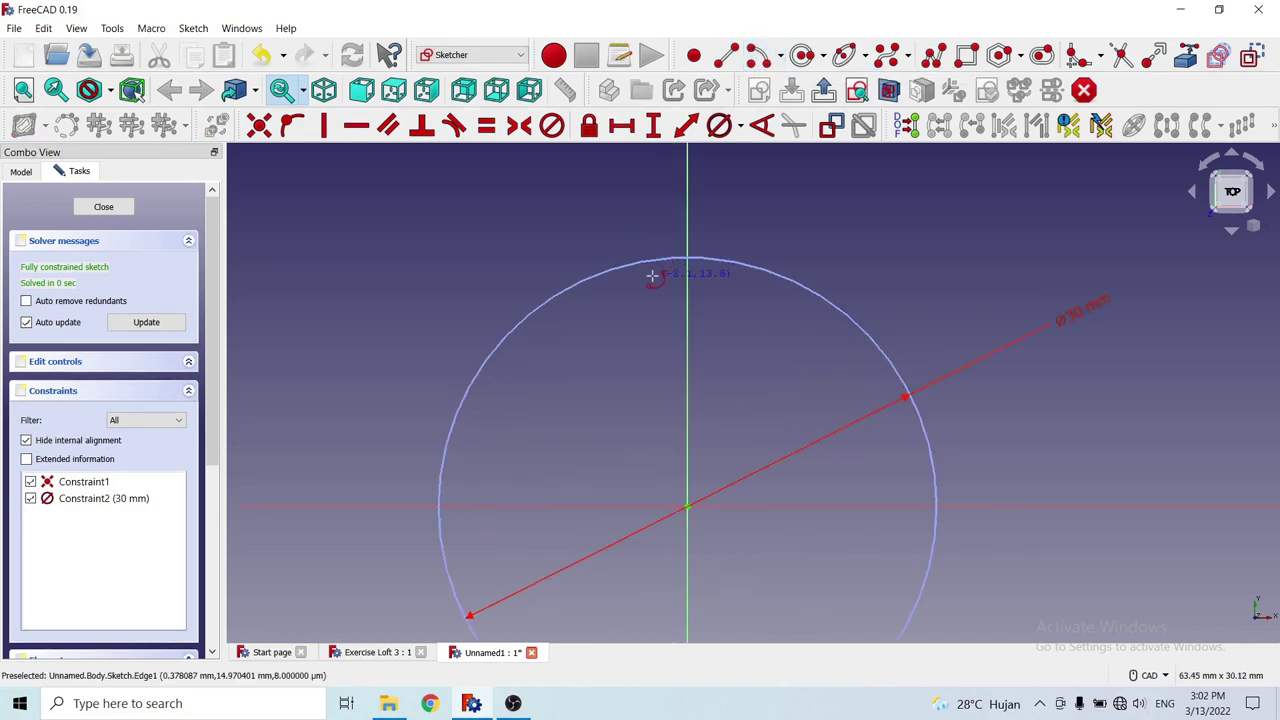
scroll(650, 277, "up", 1)
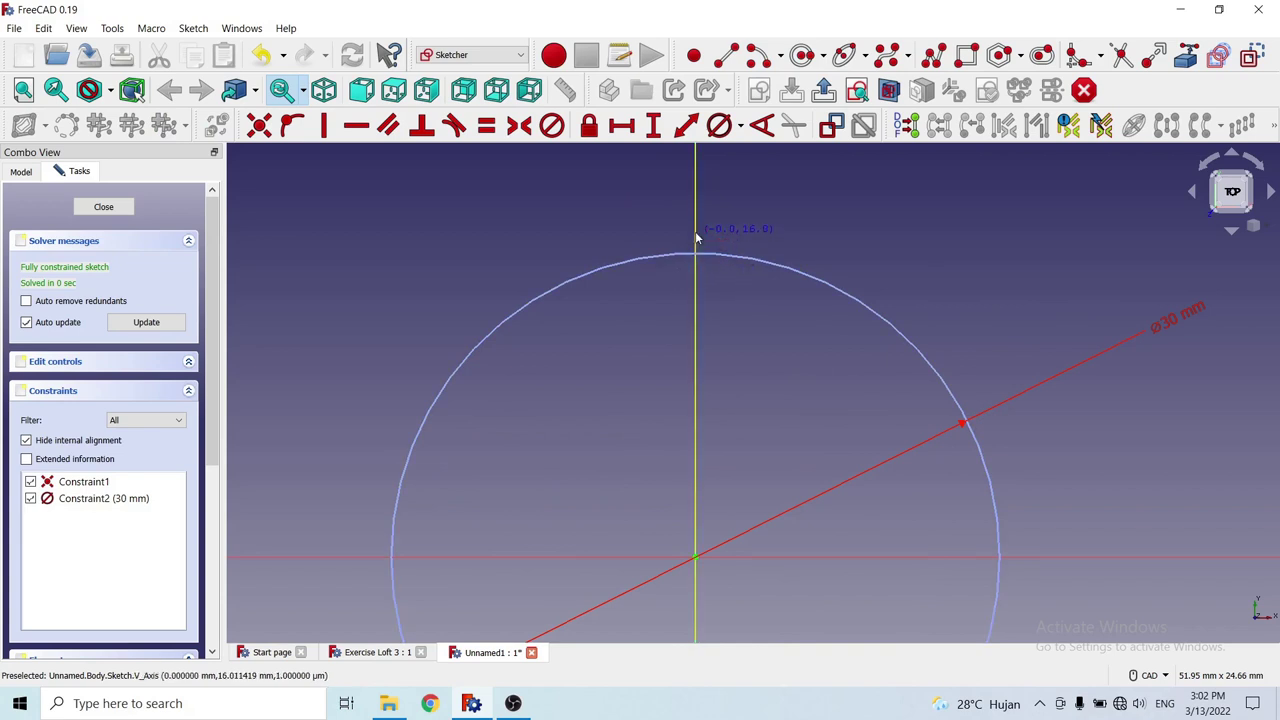
left_click(695, 232)
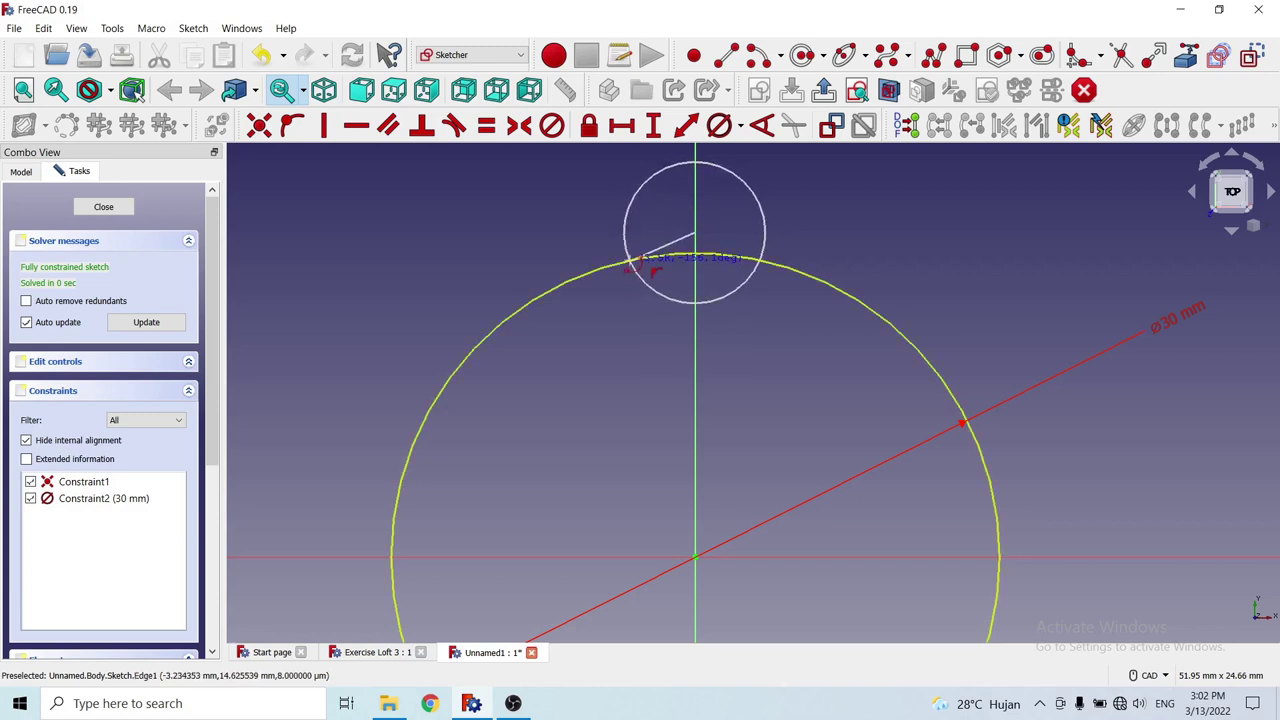
left_click(630, 263)
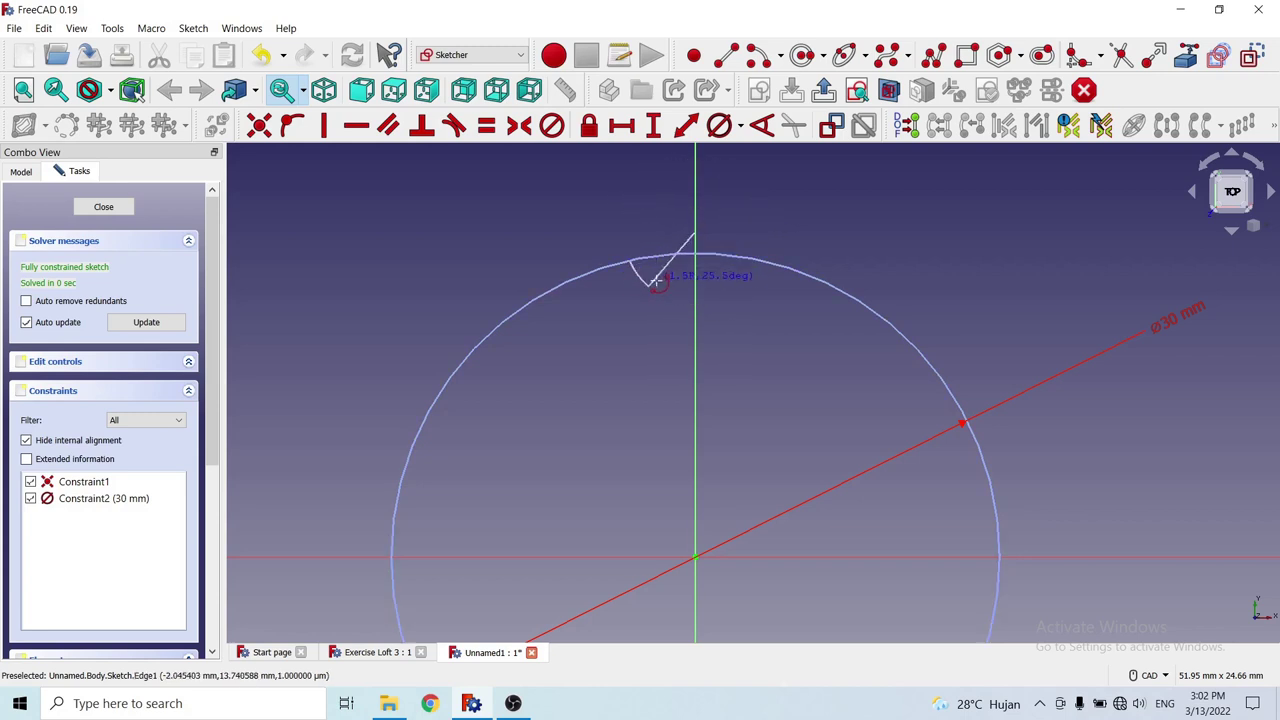
left_click(758, 262)
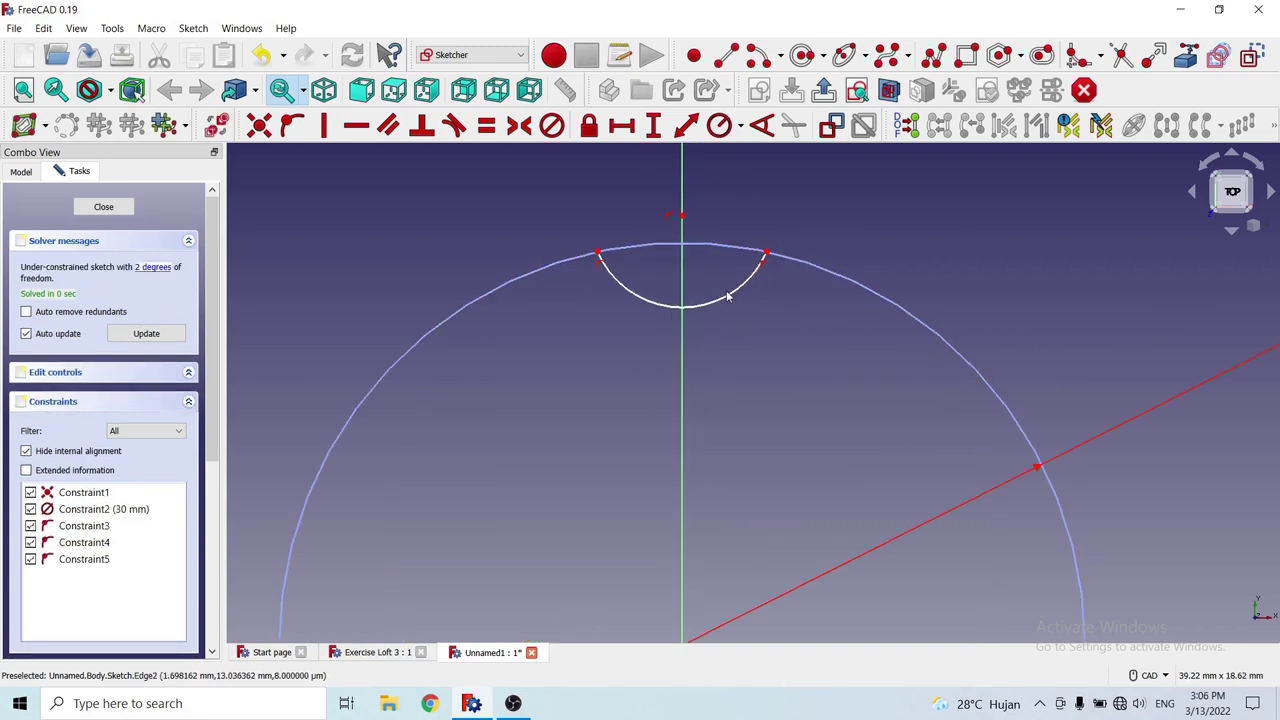
Constrain the top scallop arc to a 3 mm radius, then zoom out.
left_click(729, 298)
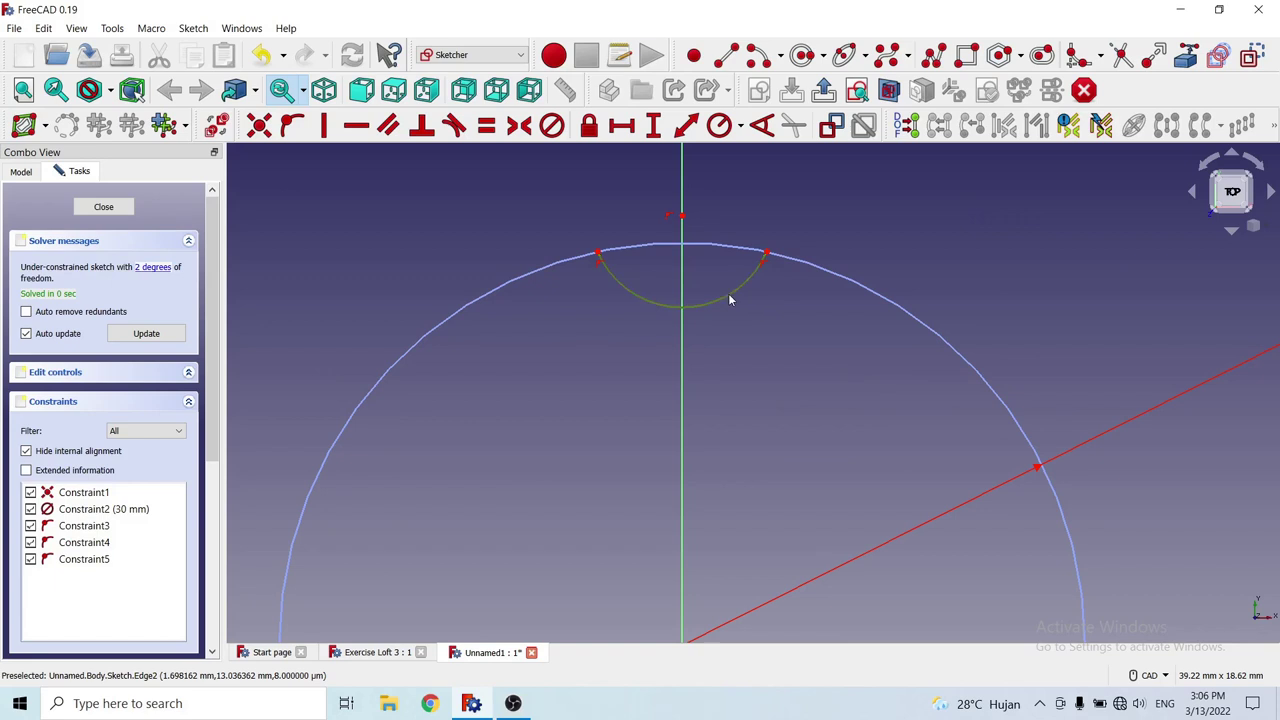
left_click(741, 126)
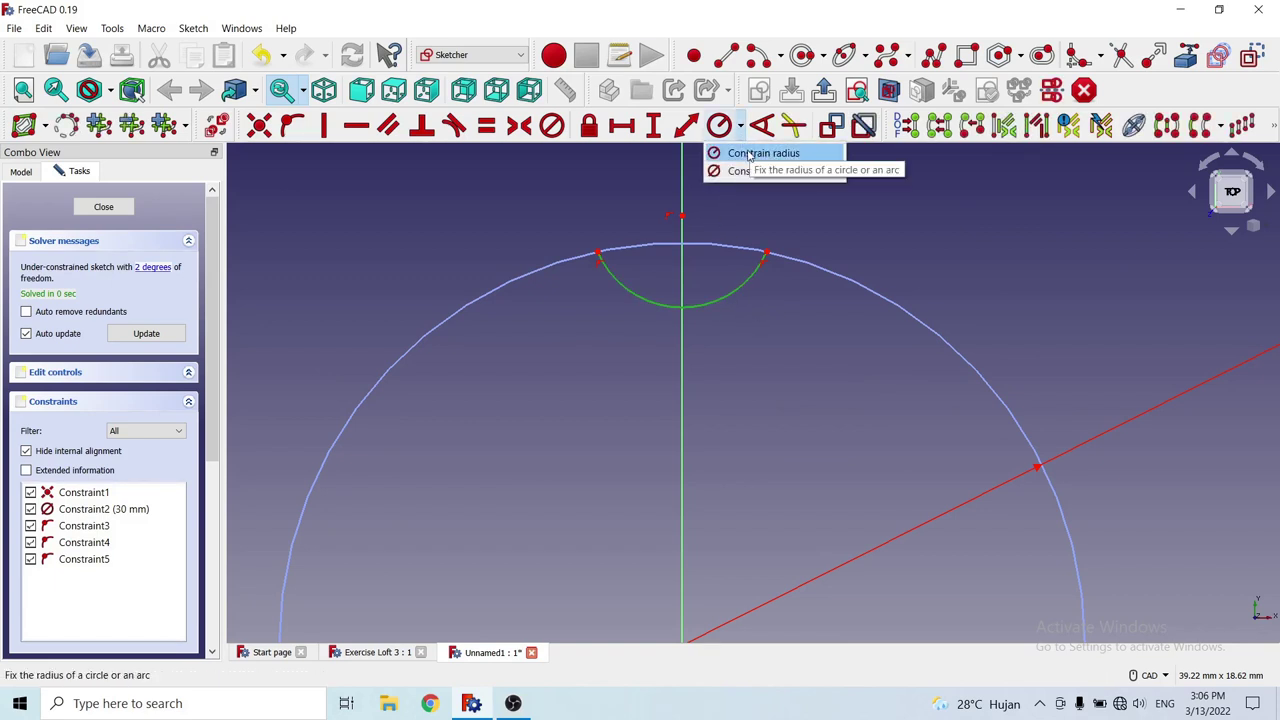
left_click(748, 154)
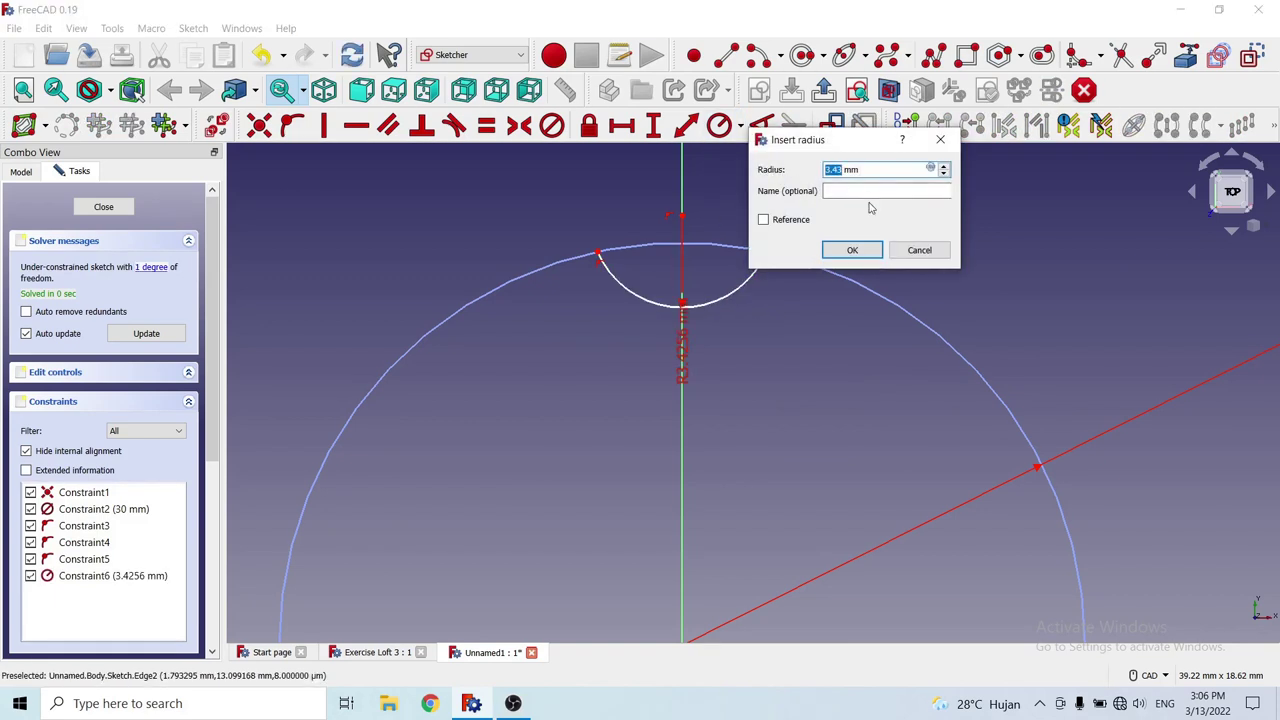
type("3")
left_click(852, 250)
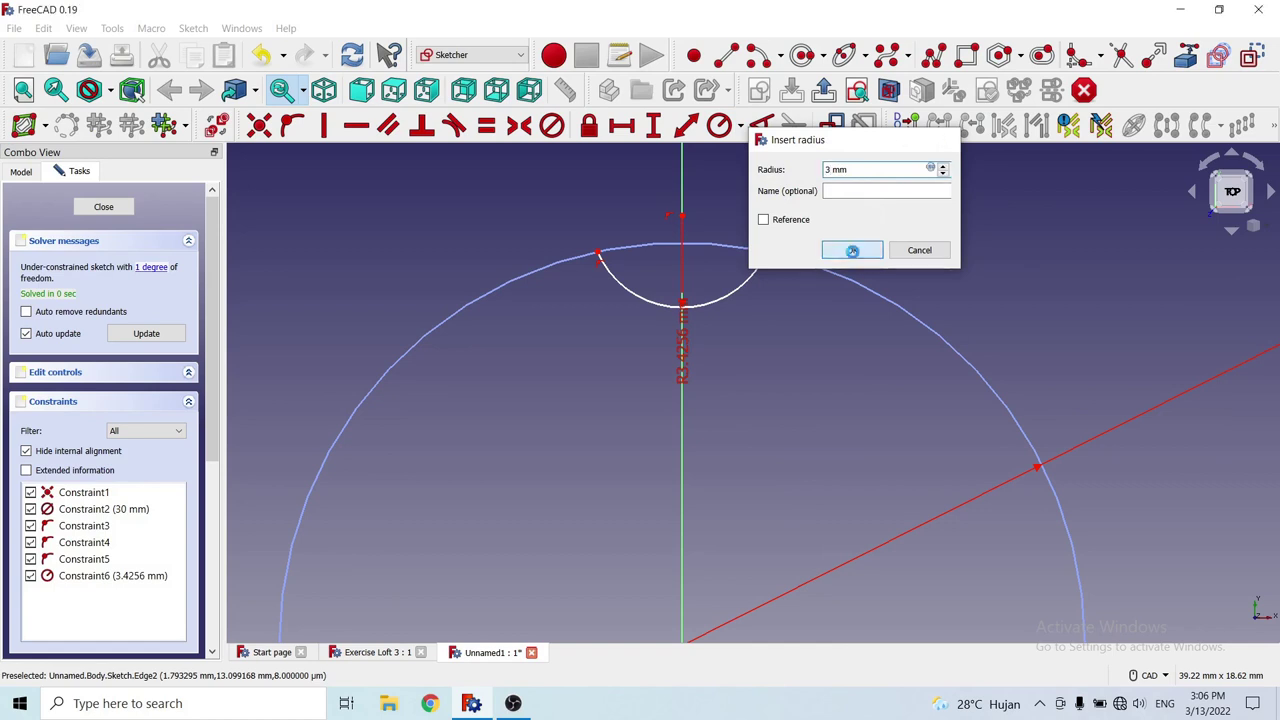
left_click_drag(681, 344, 748, 338)
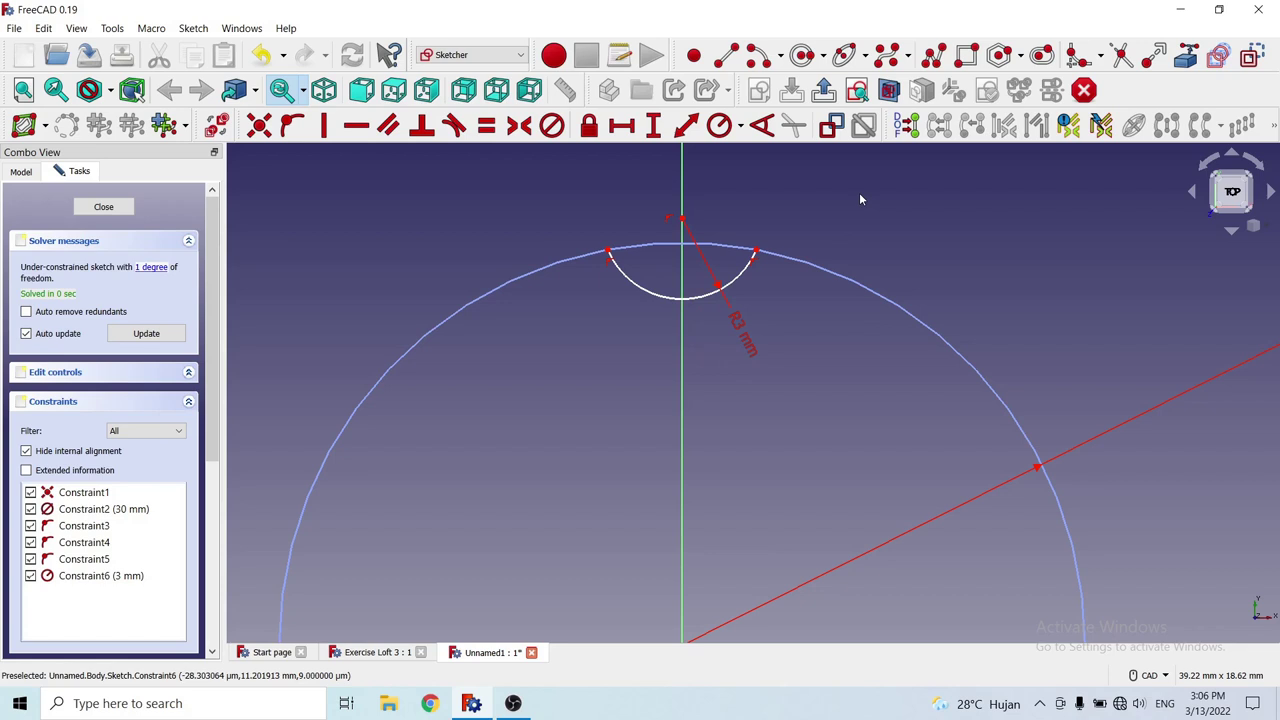
scroll(619, 200, "down", 2)
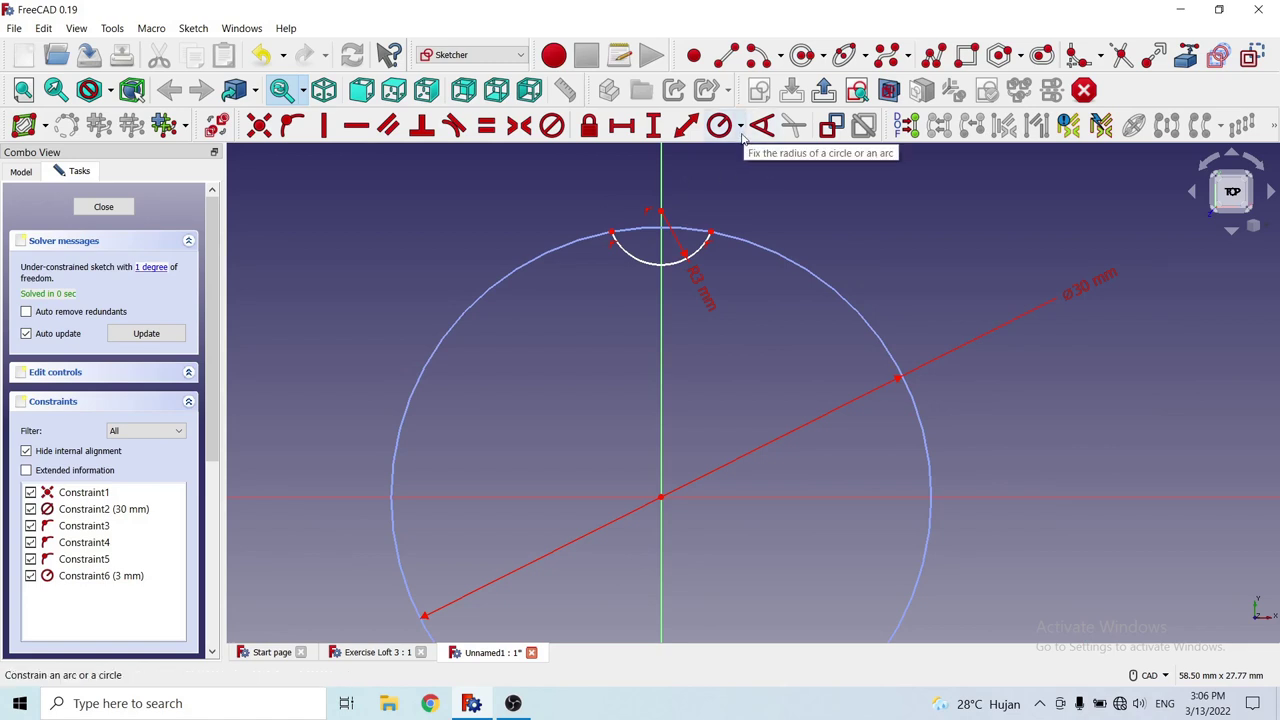
Draw two lines from the arc's endpoints to the circle's centre.
left_click(728, 58)
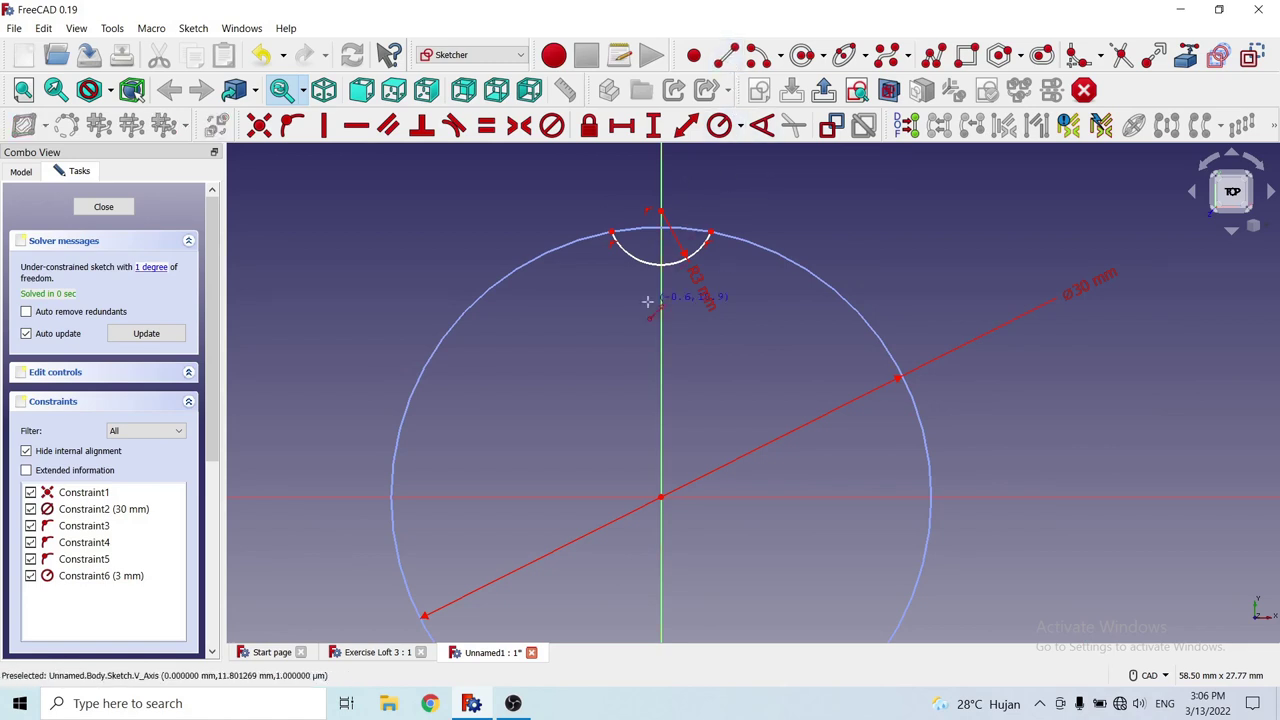
left_click(612, 235)
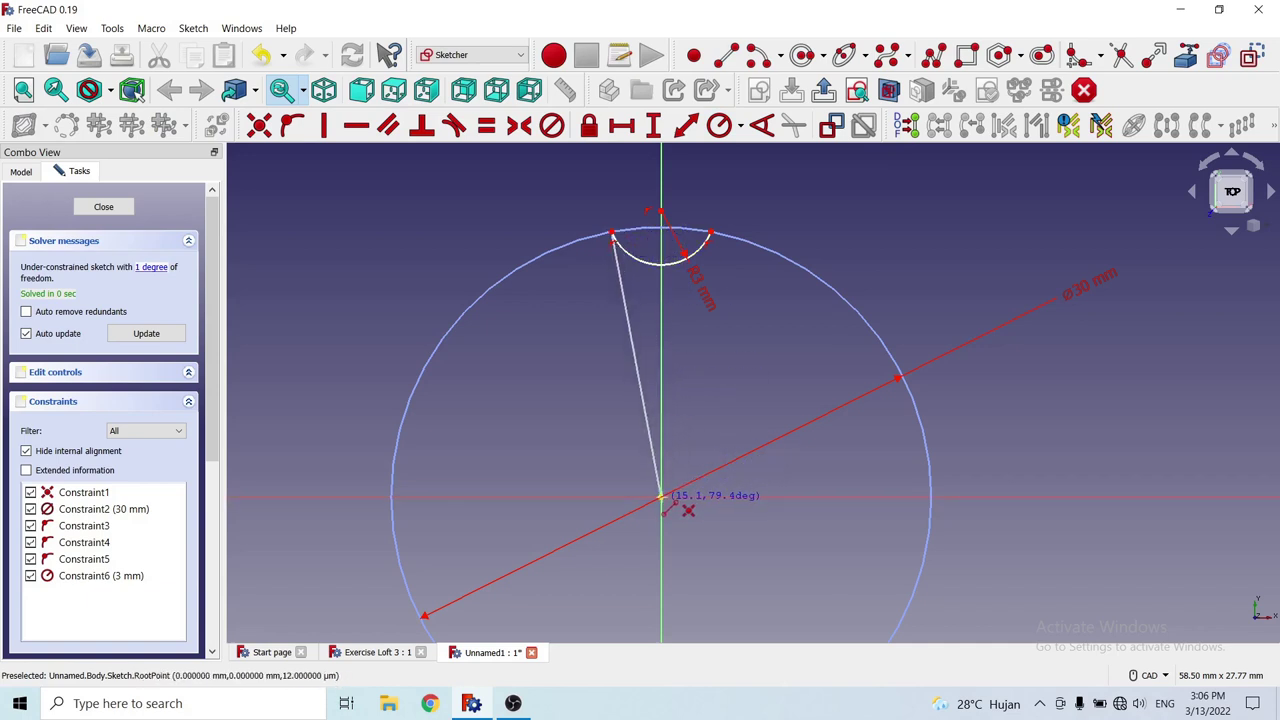
left_click(660, 496)
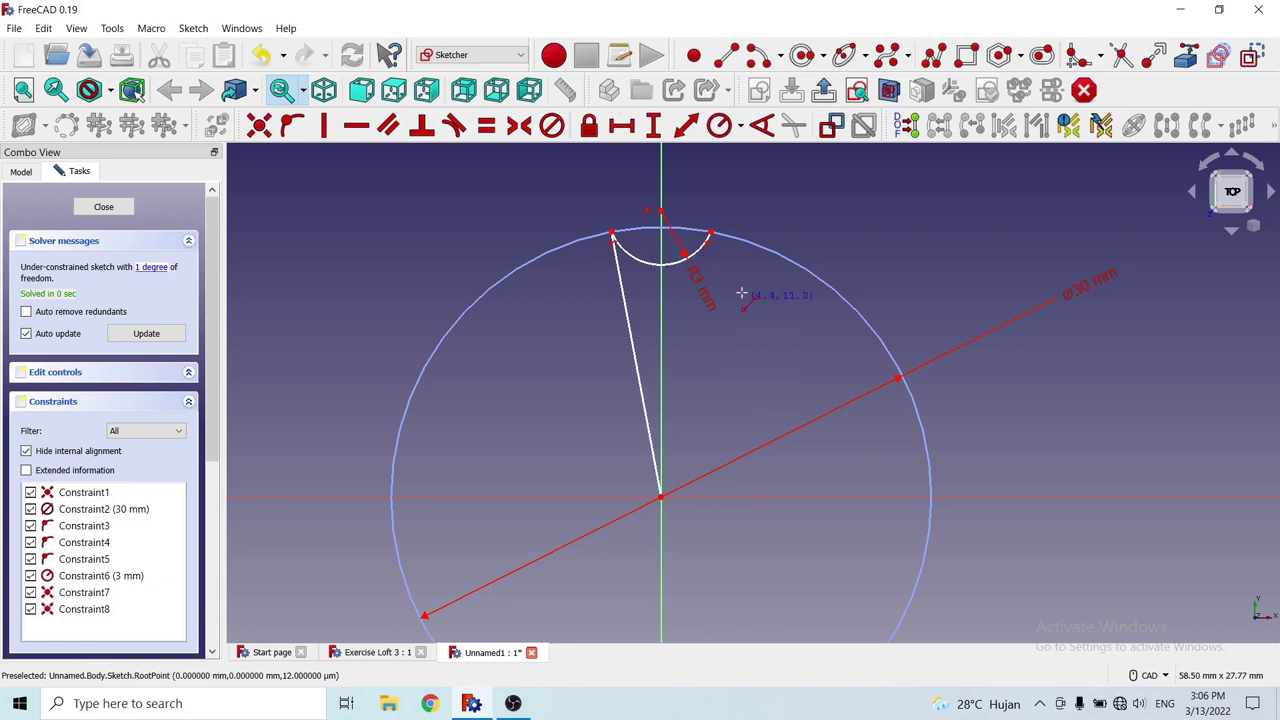
left_click(710, 233)
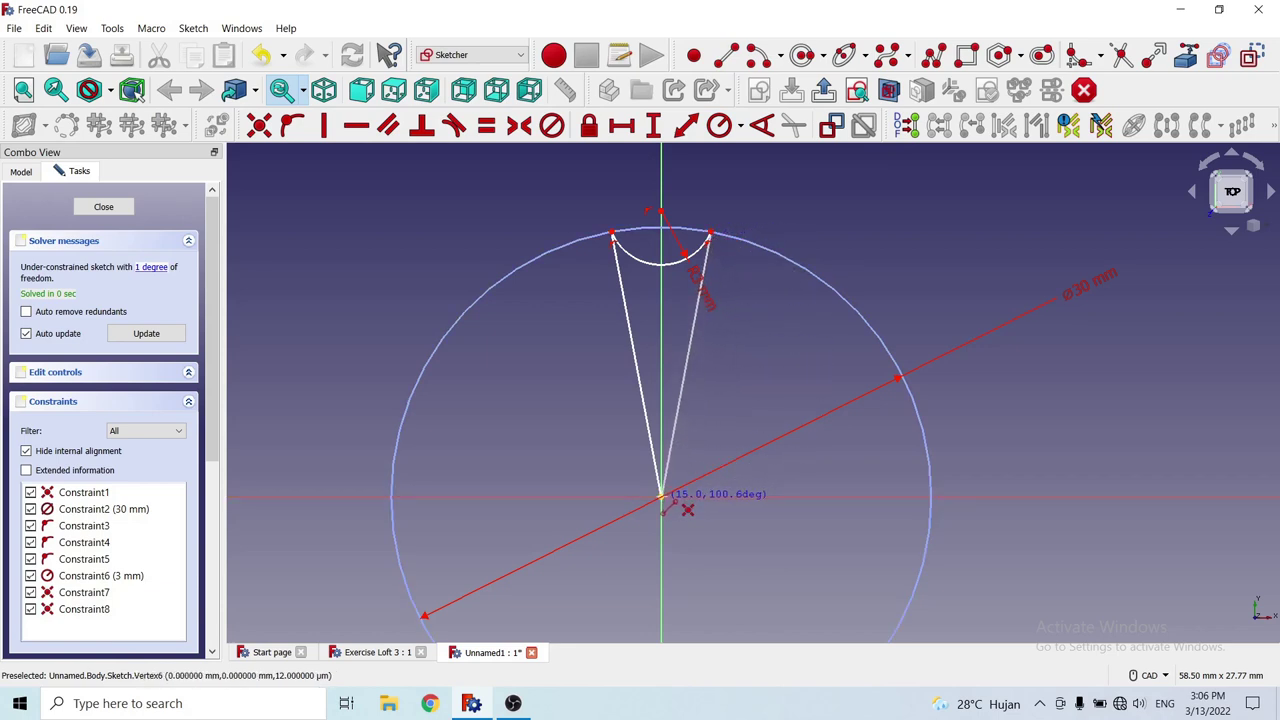
left_click(661, 496)
right_click(534, 387)
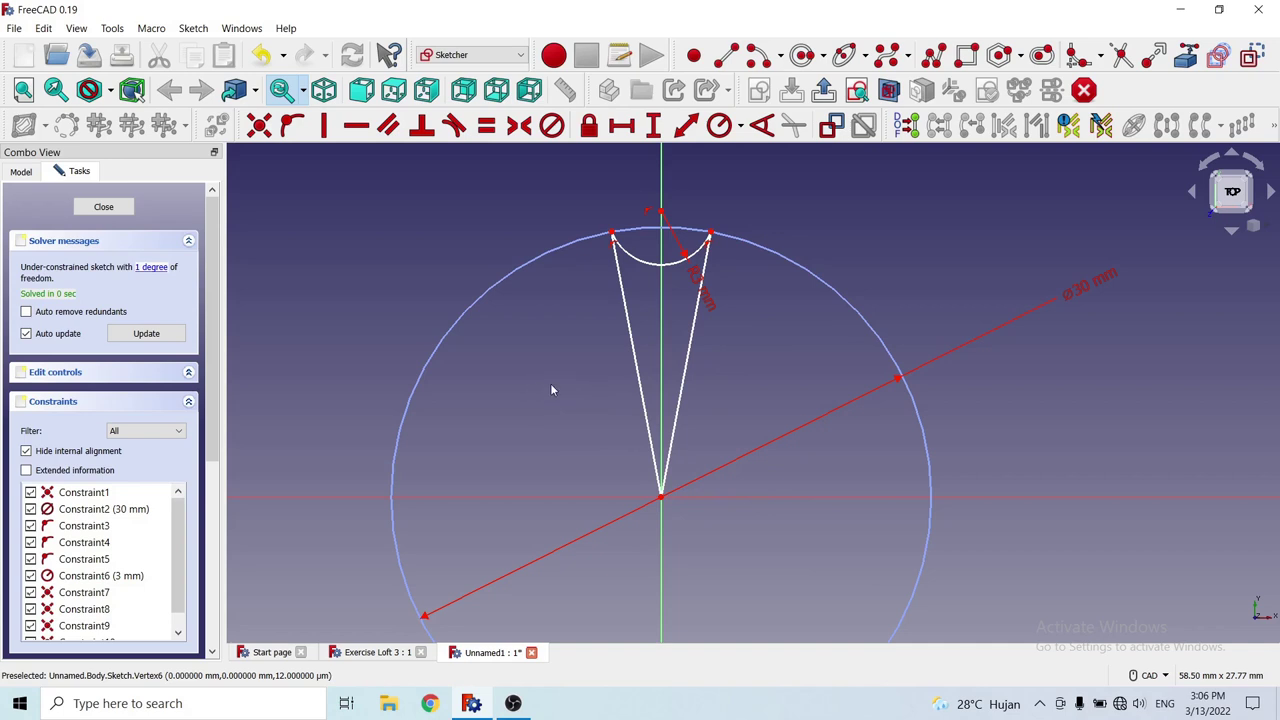
Set the angle between the two wedge lines to 18°.
left_click(636, 366)
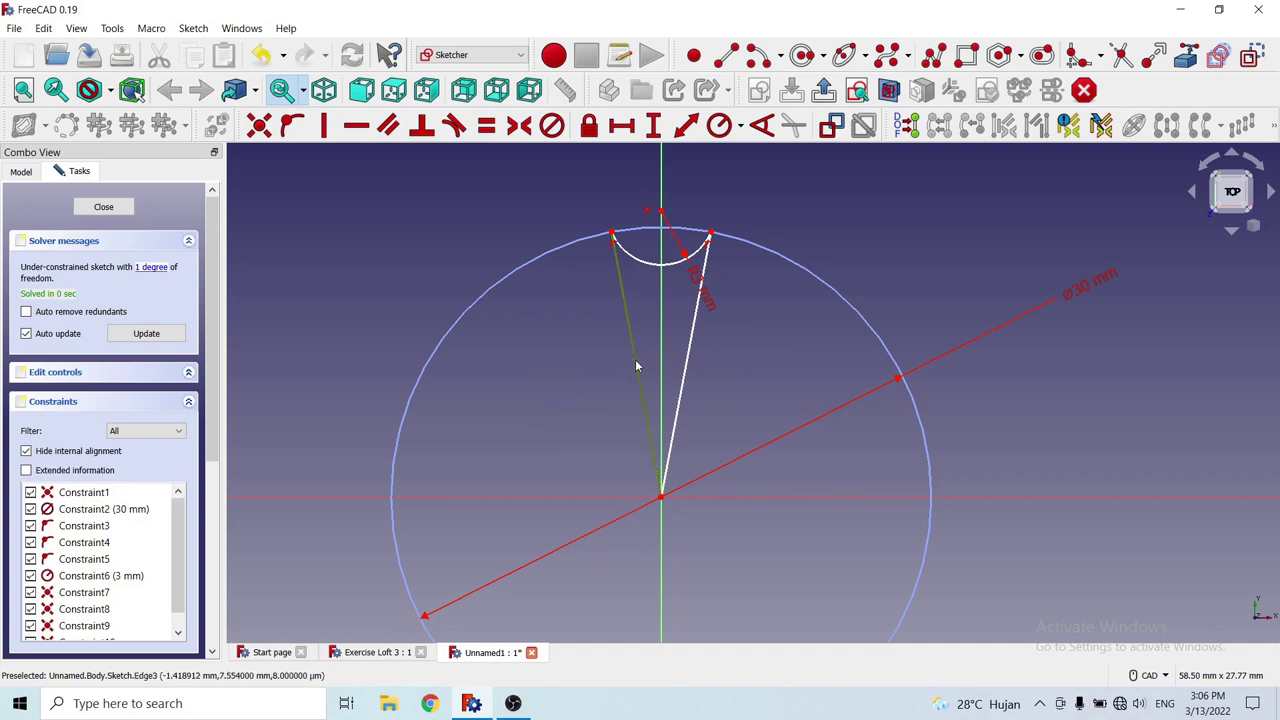
left_click(688, 368)
left_click(761, 125)
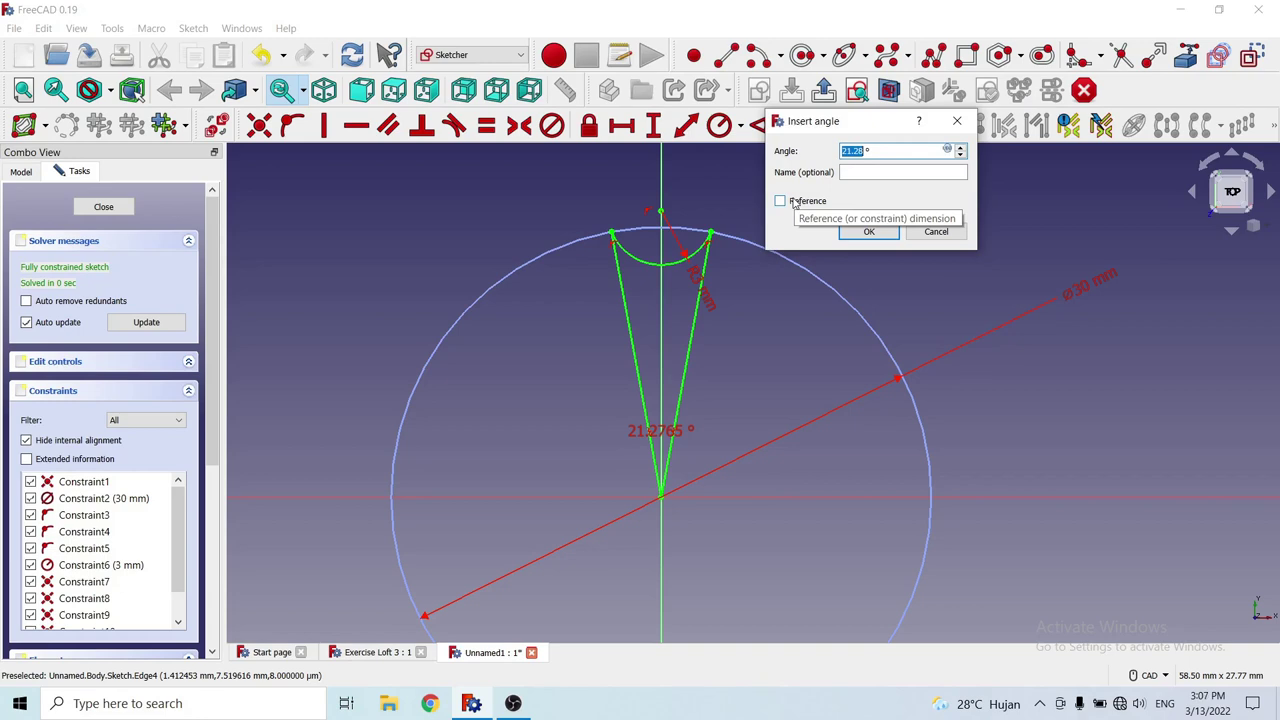
type("1")
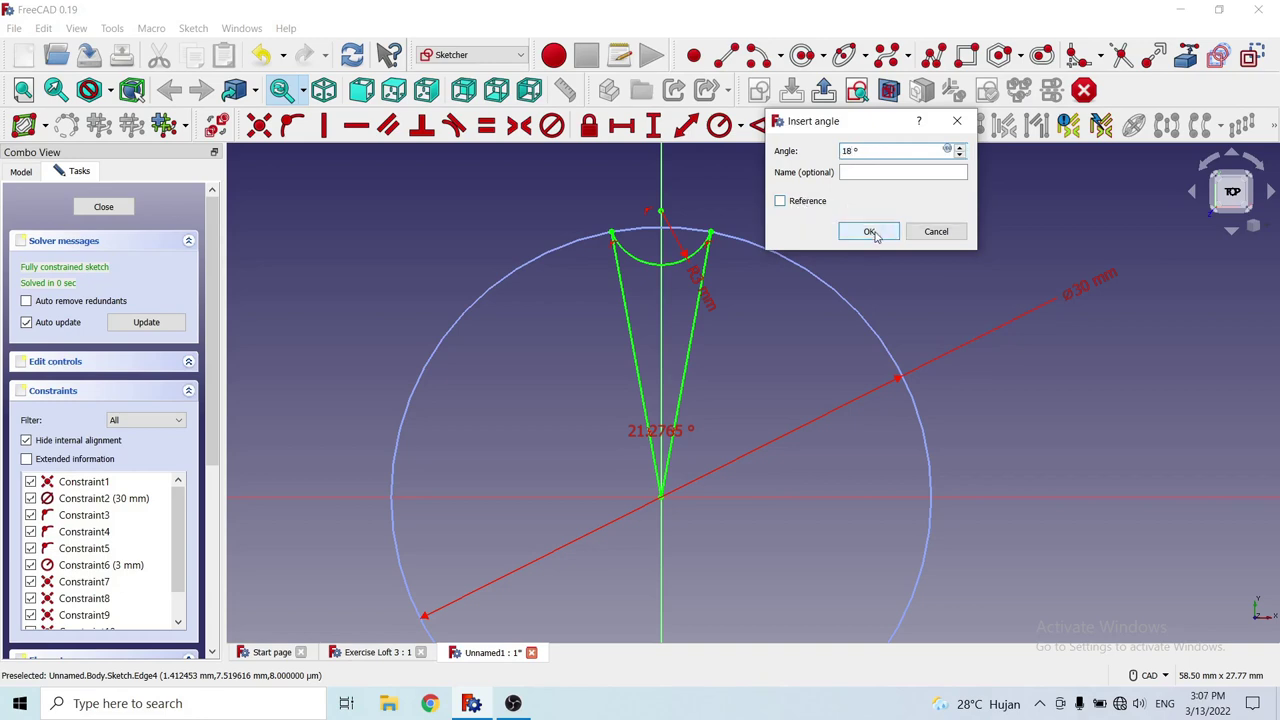
left_click(869, 230)
scroll(628, 198, "up", 4)
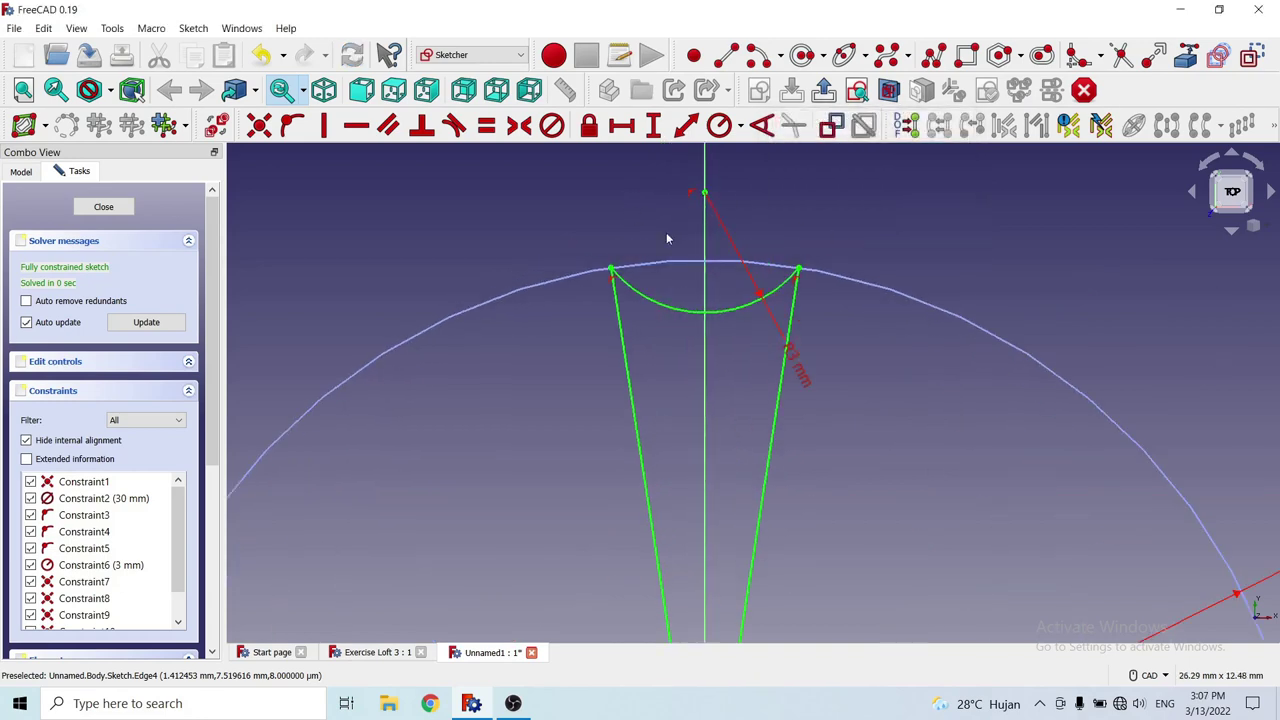
Draw four spoke lines from the centre to the circle's upper-right edge.
scroll(680, 234, "down", 3)
scroll(686, 236, "up", 1)
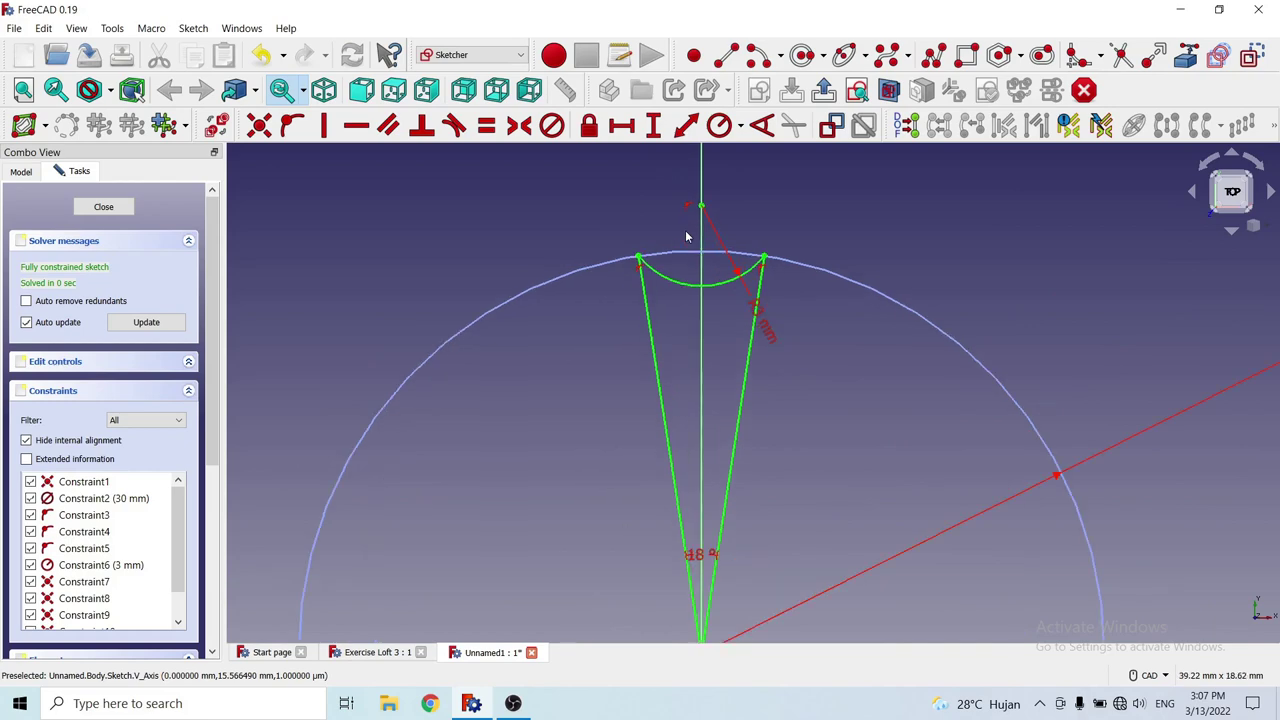
scroll(583, 227, "down", 1)
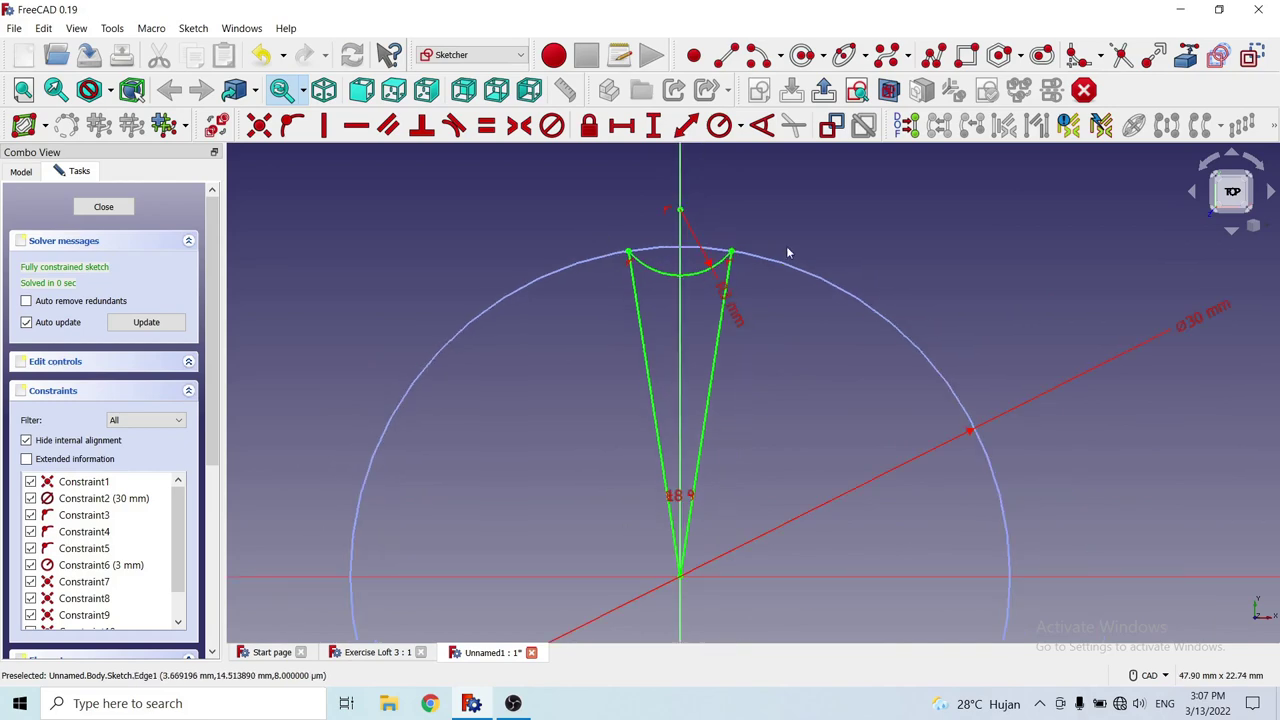
scroll(786, 246, "up", 1)
scroll(770, 244, "down", 2)
scroll(714, 208, "down", 1)
scroll(711, 386, "up", 1)
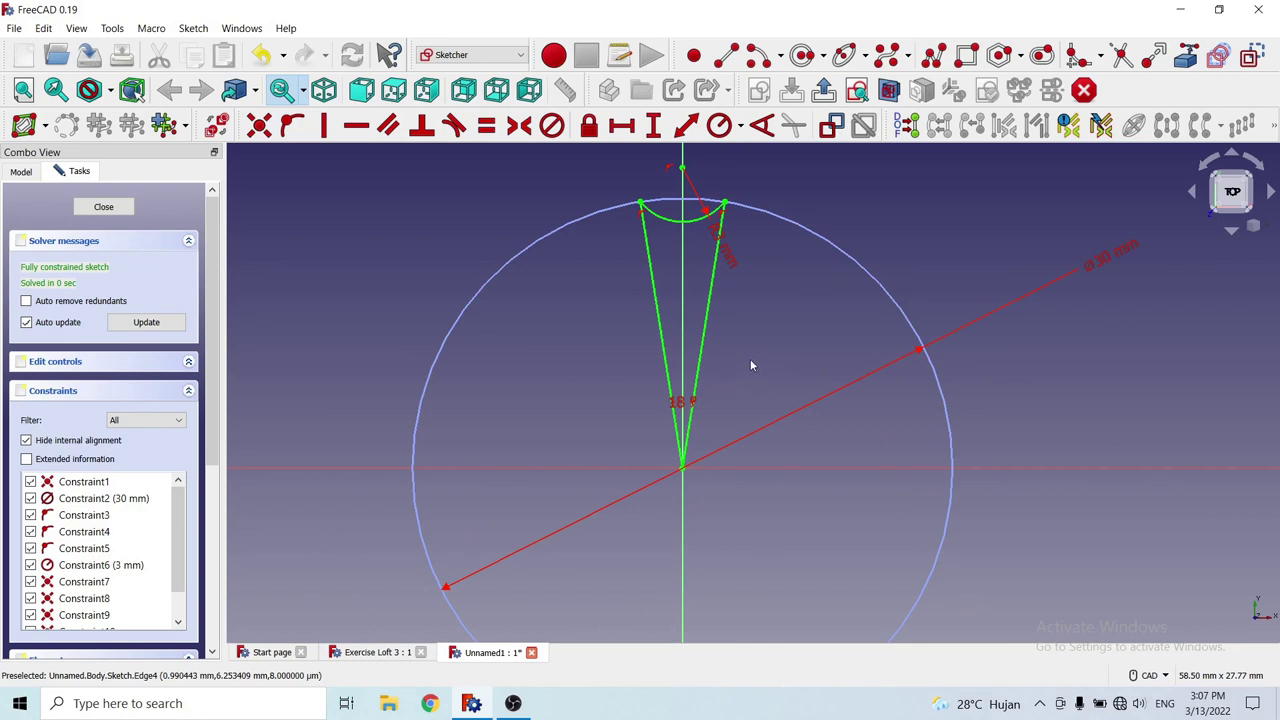
left_click(727, 55)
left_click(682, 467)
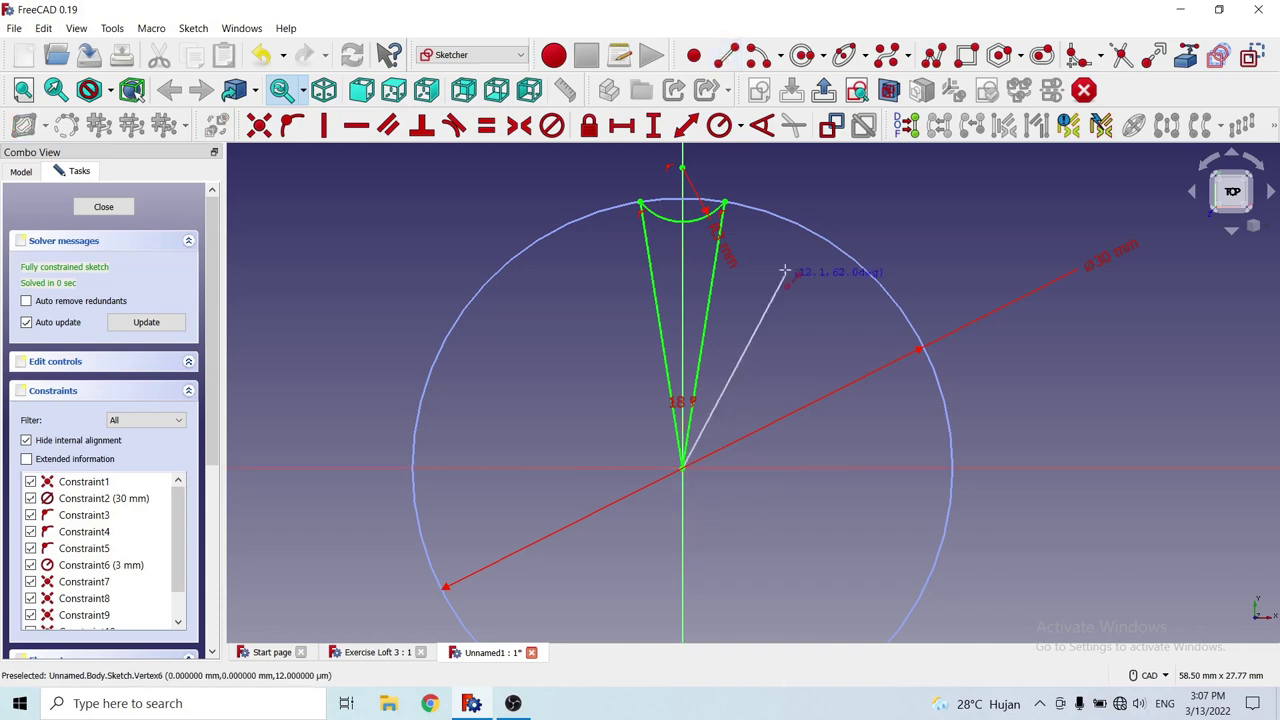
left_click(784, 219)
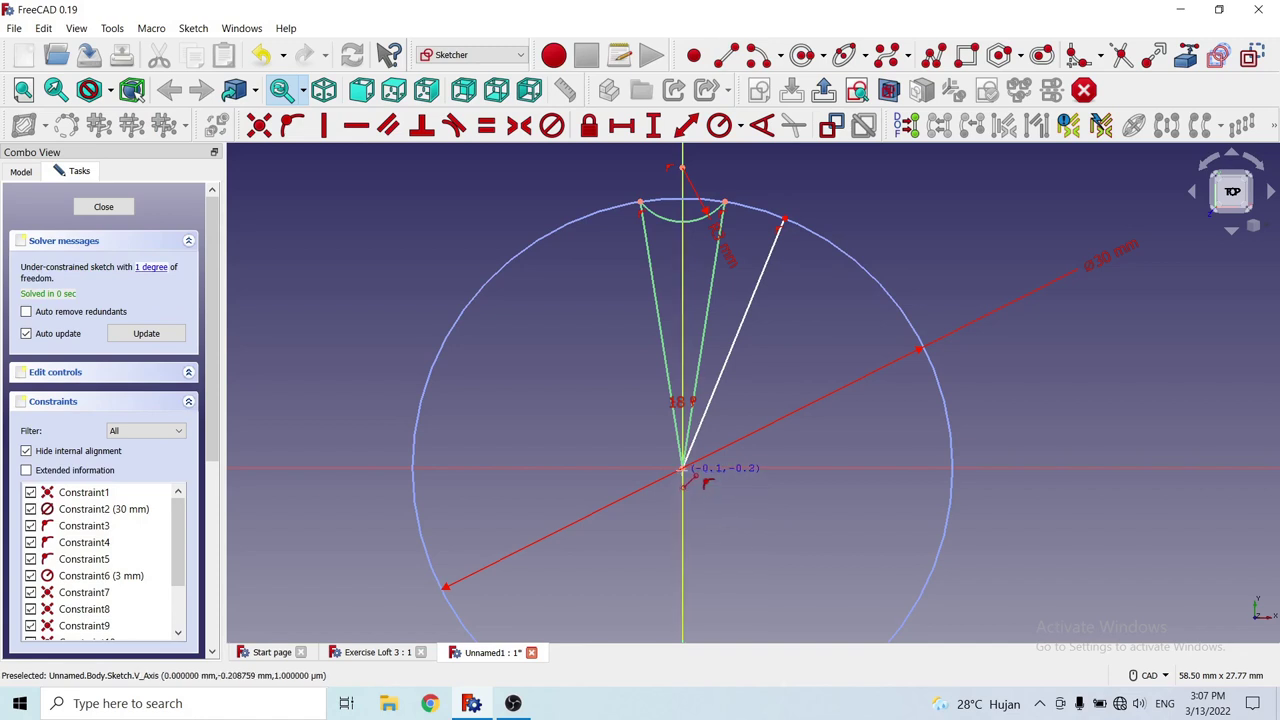
left_click(682, 467)
left_click(840, 252)
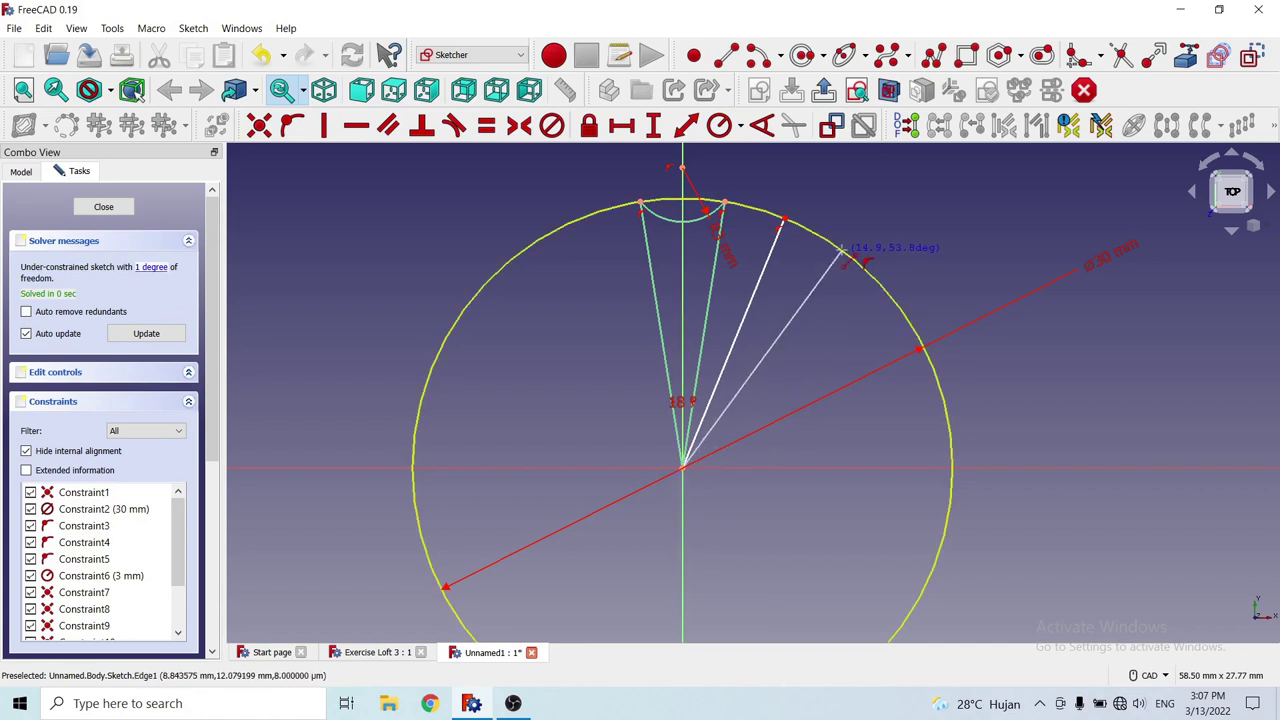
left_click(683, 468)
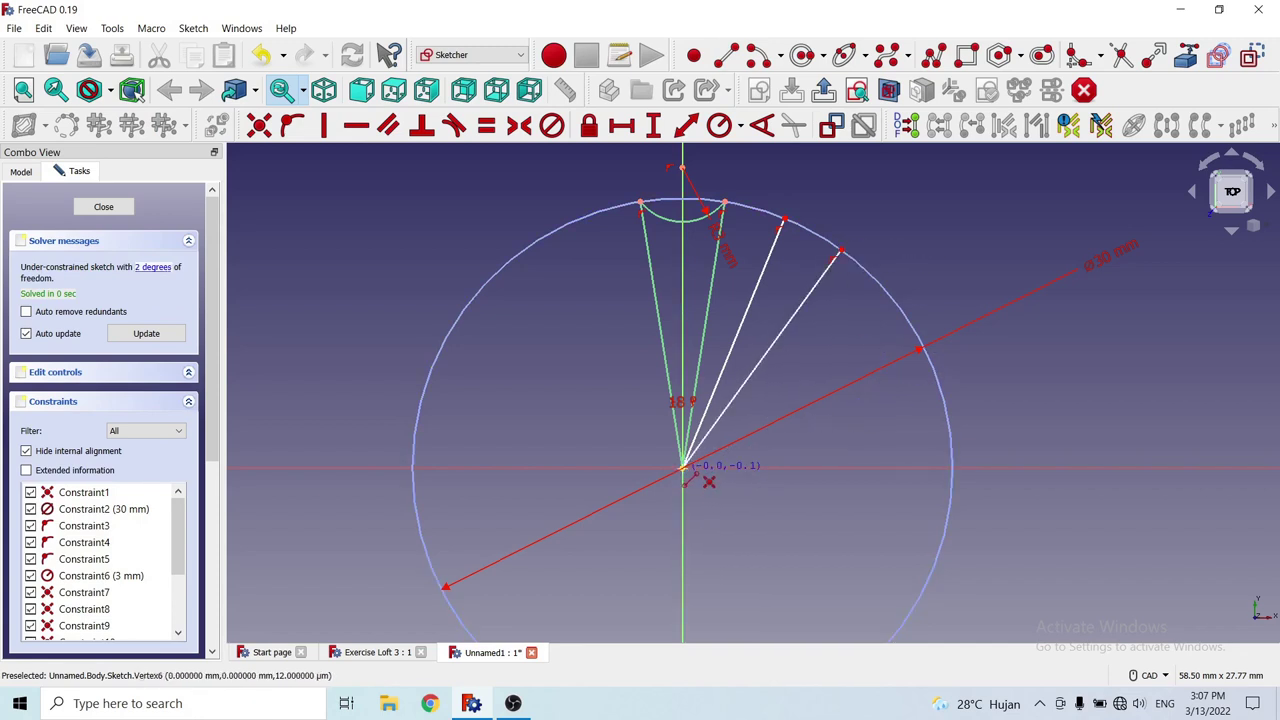
left_click(888, 294)
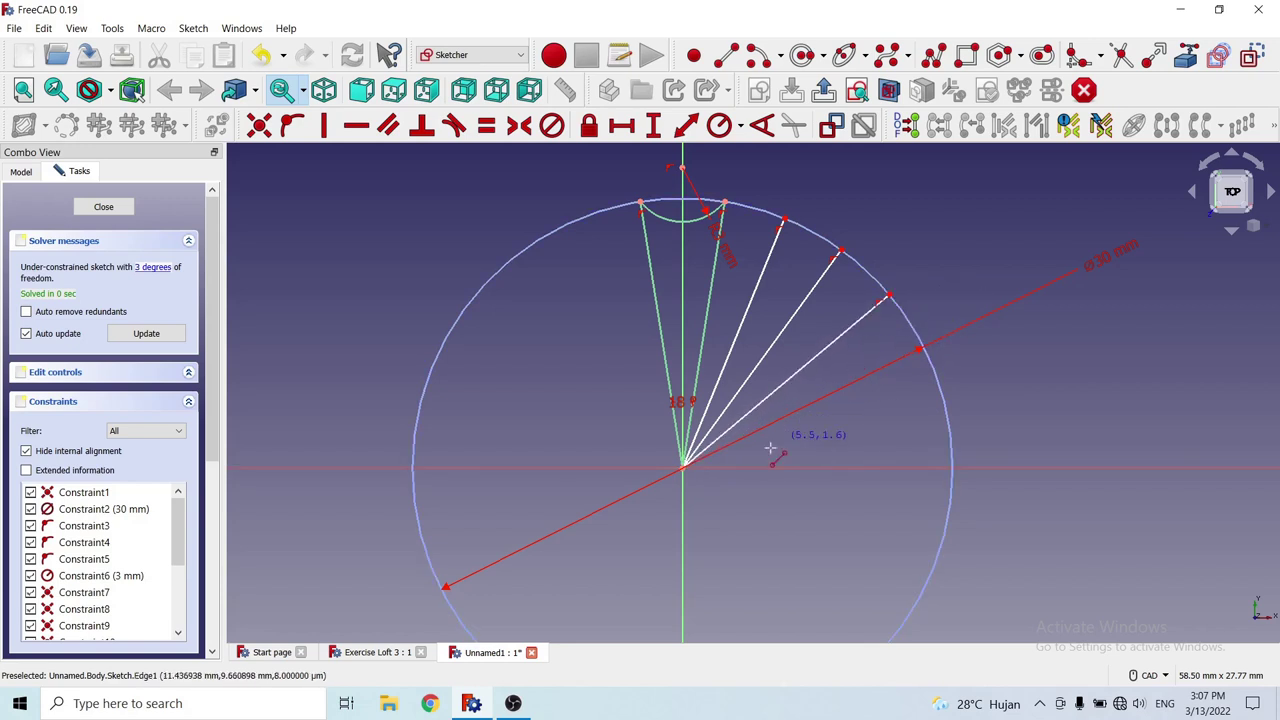
left_click(683, 467)
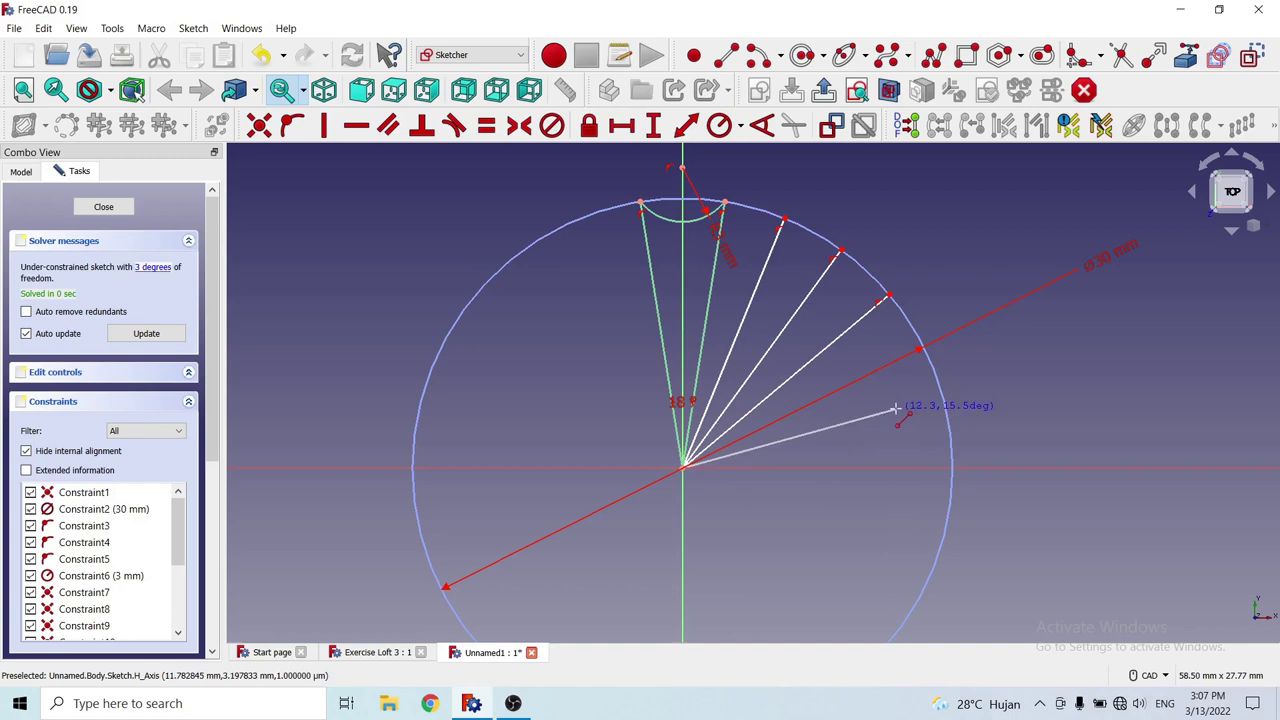
left_click(930, 366)
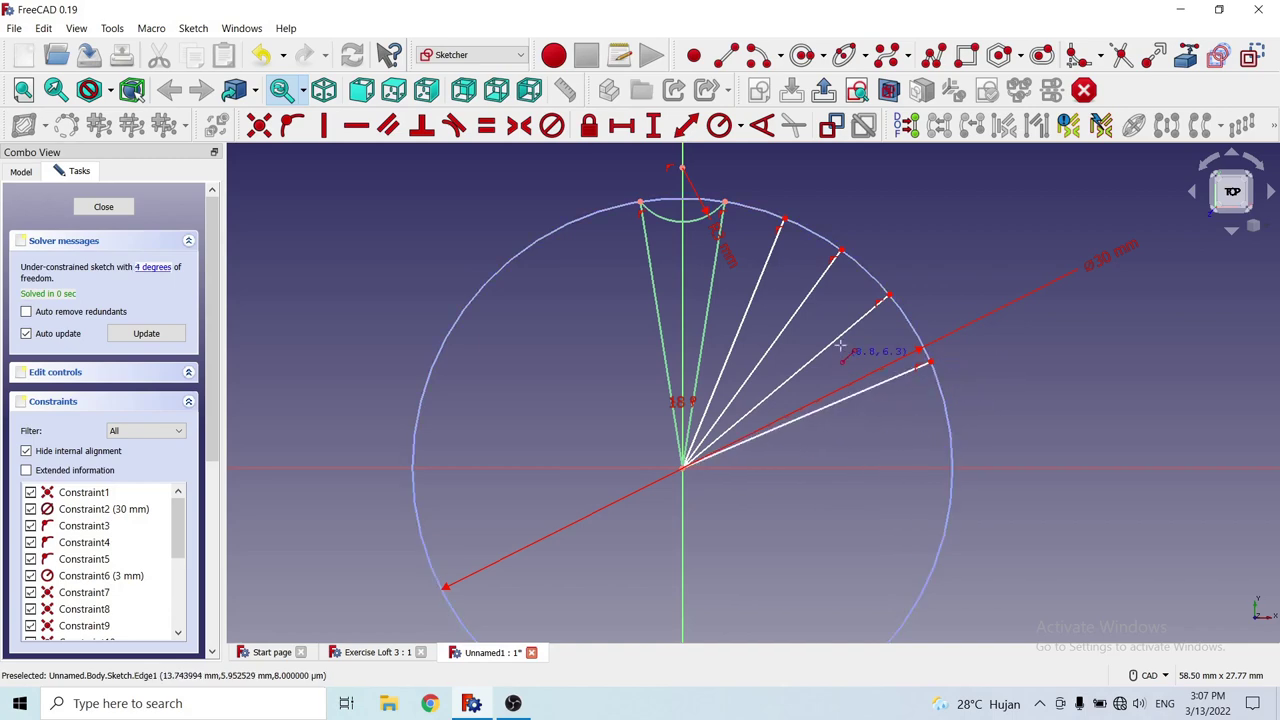
Add a spoke ending just above the horizontal axis and cancel the unfinished one.
scroll(740, 440, "down", 2)
scroll(743, 453, "up", 2)
scroll(743, 453, "up", 1)
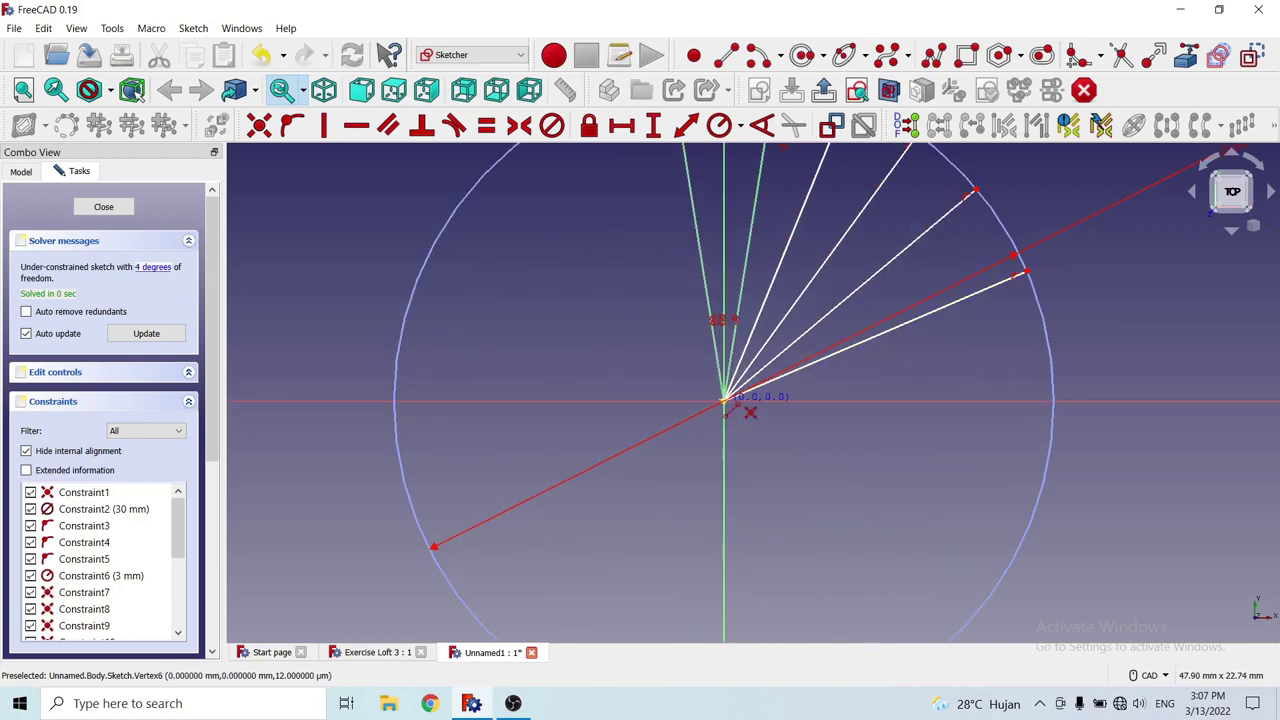
left_click(723, 401)
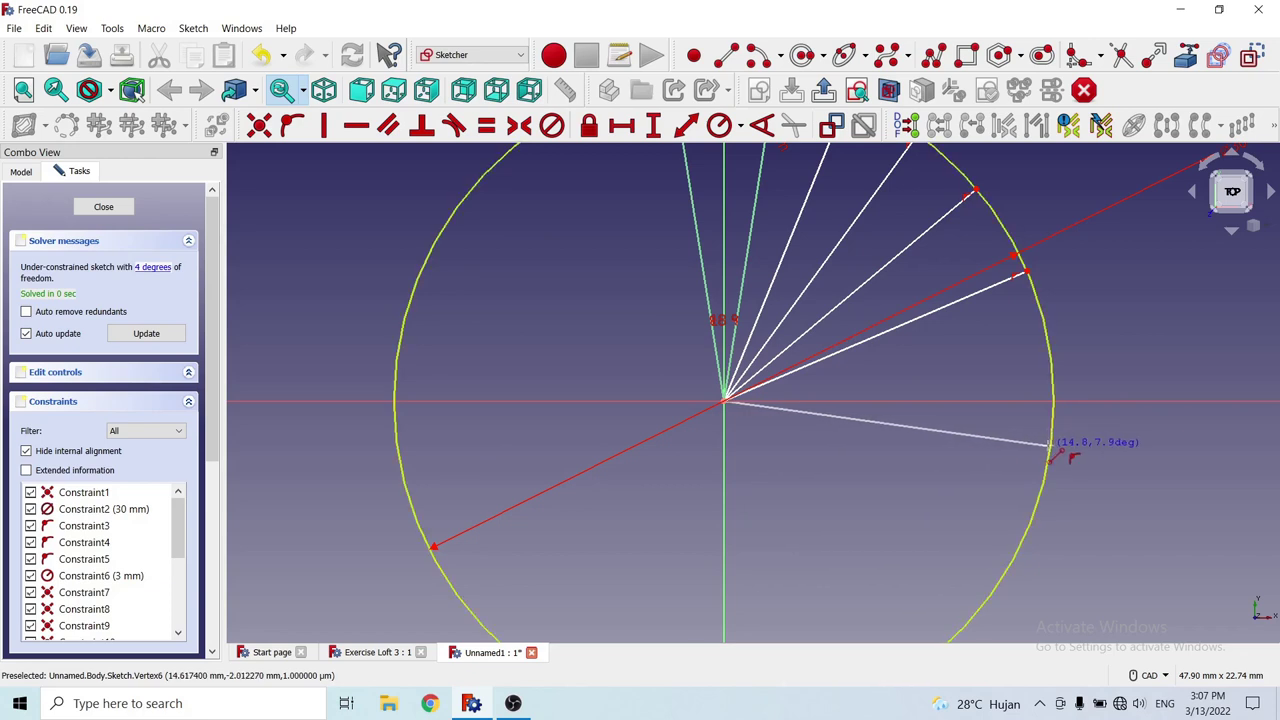
left_click(1047, 347)
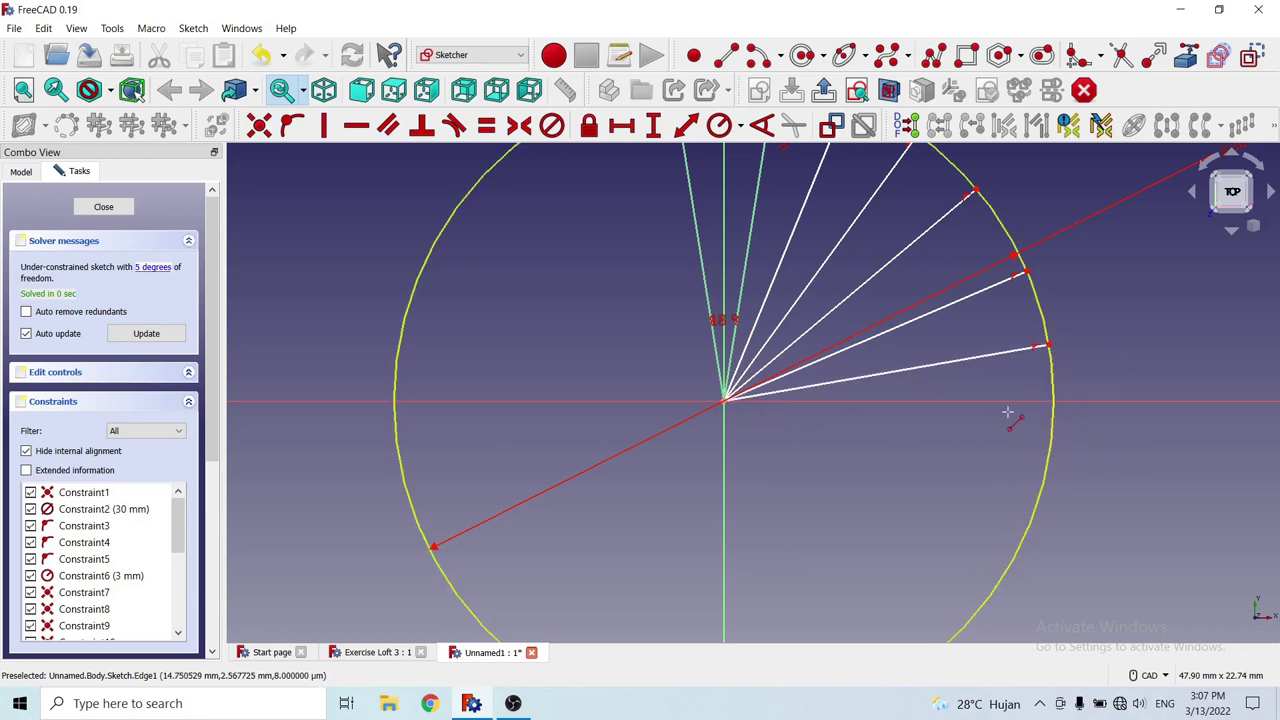
left_click(724, 402)
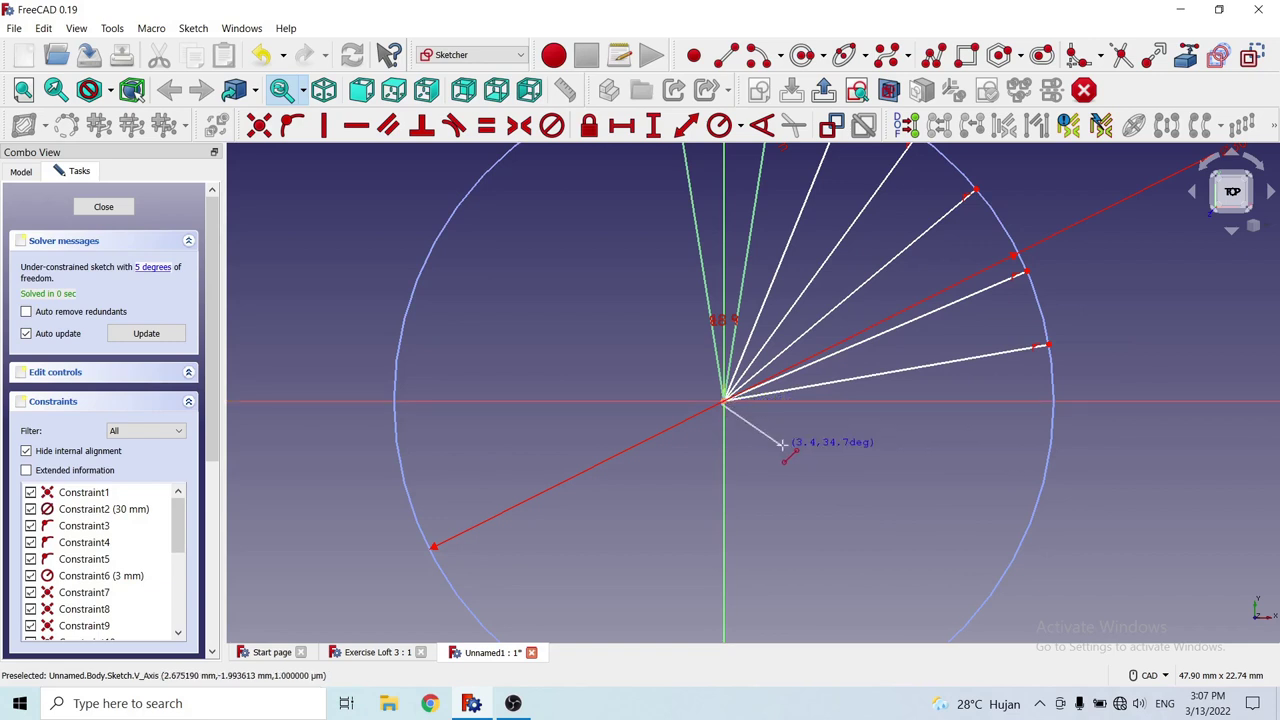
right_click(782, 444)
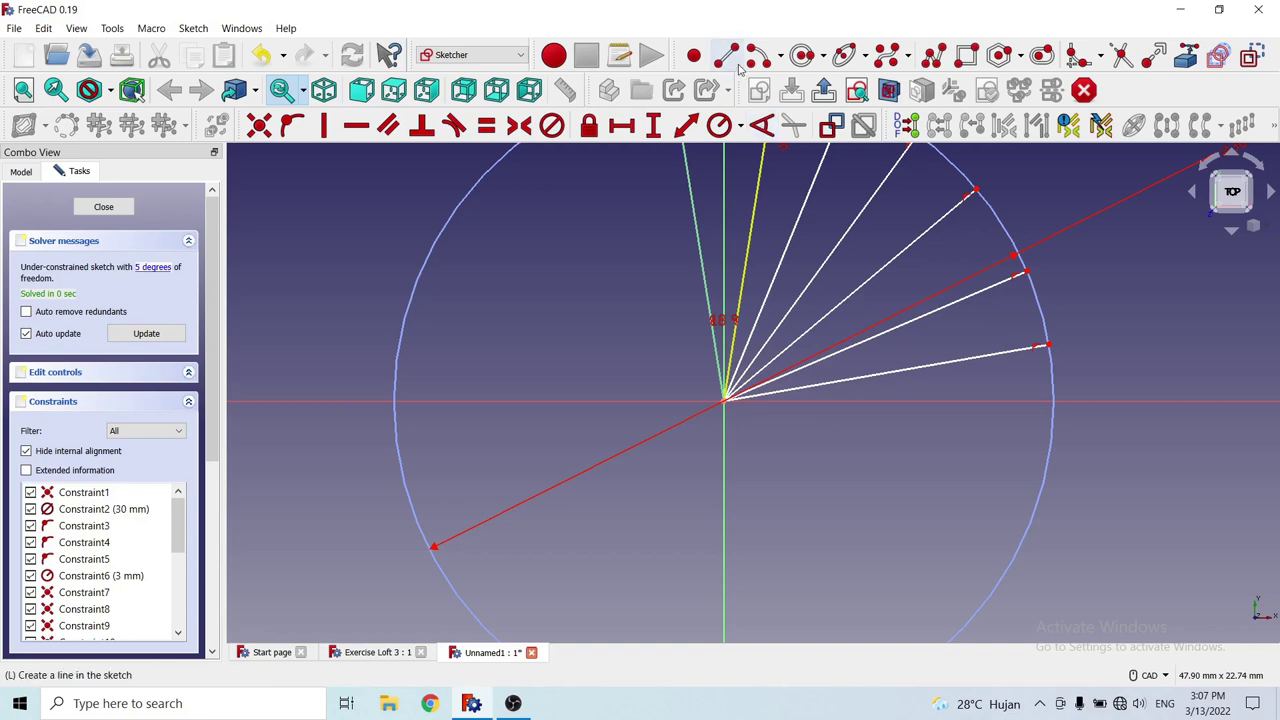
Draw spokes from the centre to the circle's lower-right edge, down to the bottom.
scroll(724, 410, "up", 2)
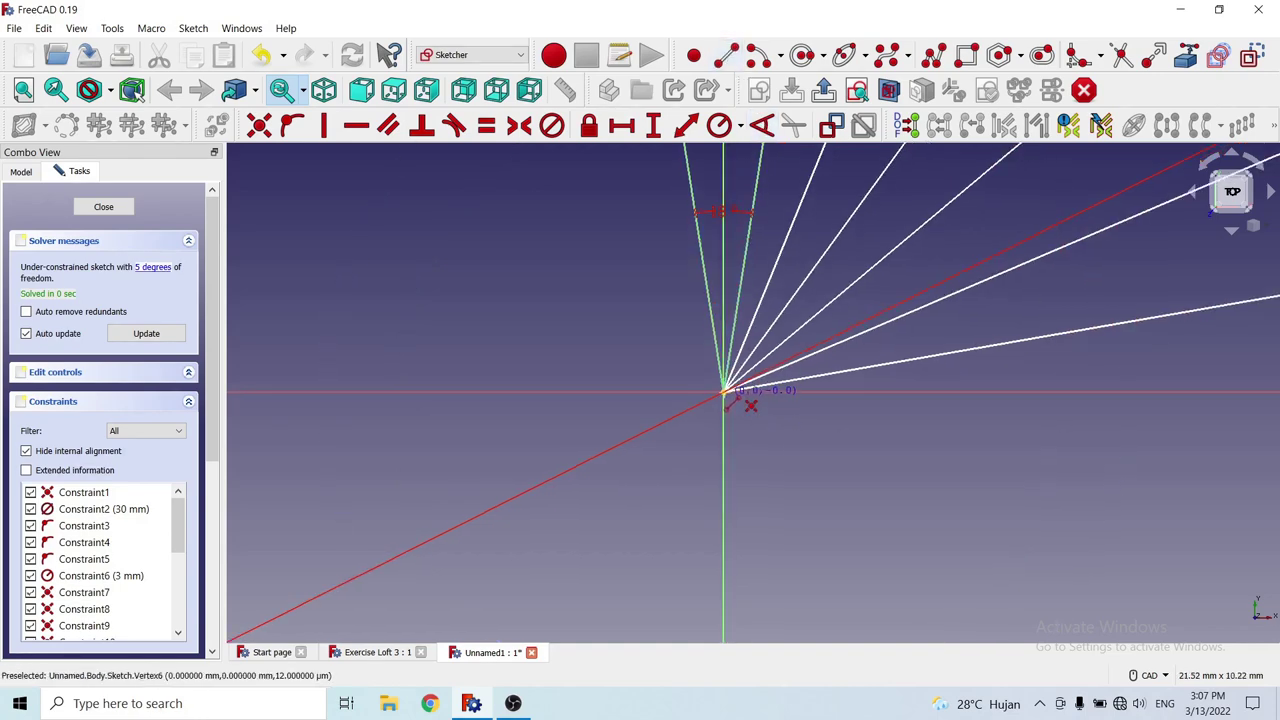
left_click(724, 396)
scroll(724, 396, "down", 2)
scroll(740, 360, "down", 2)
scroll(800, 365, "down", 2)
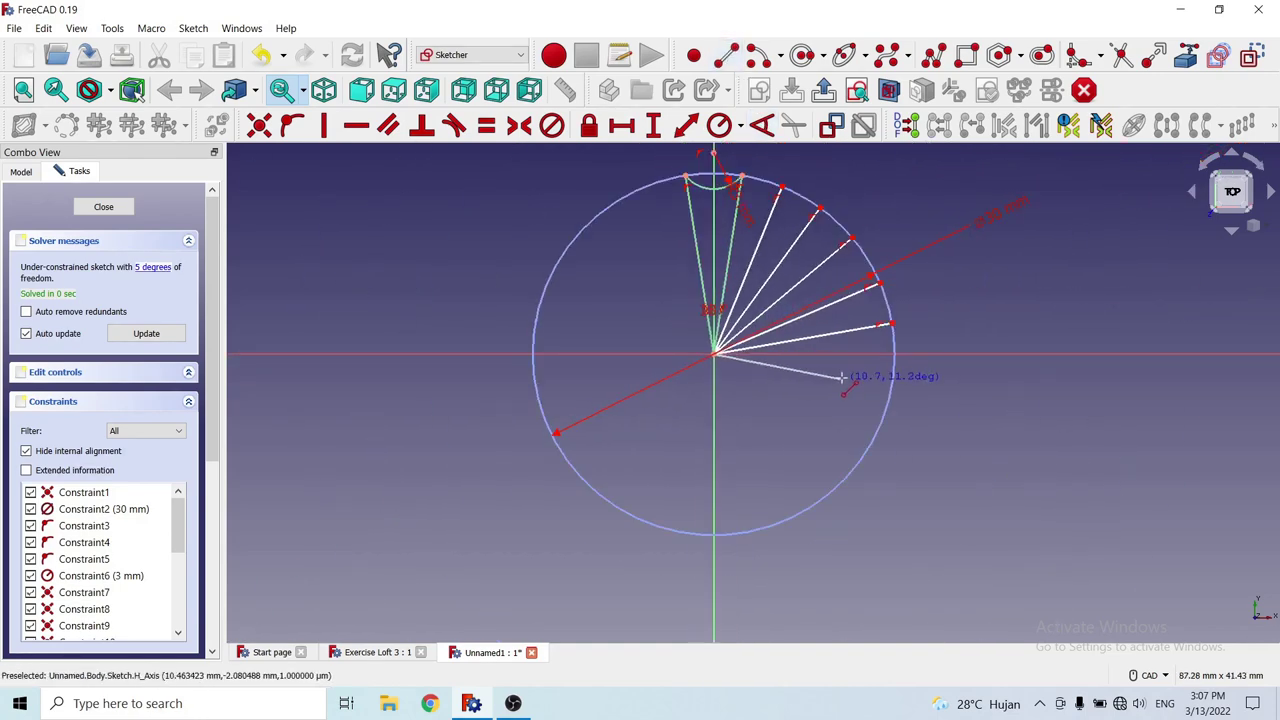
left_click(889, 386)
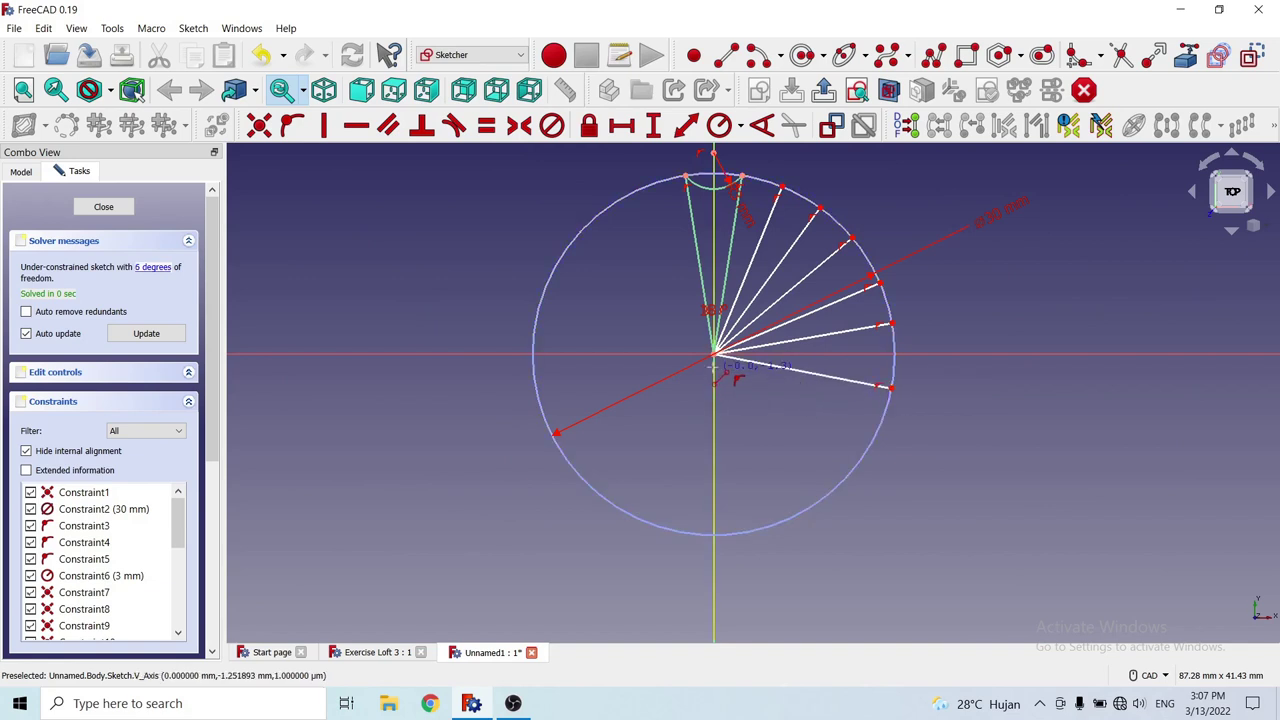
left_click(879, 426)
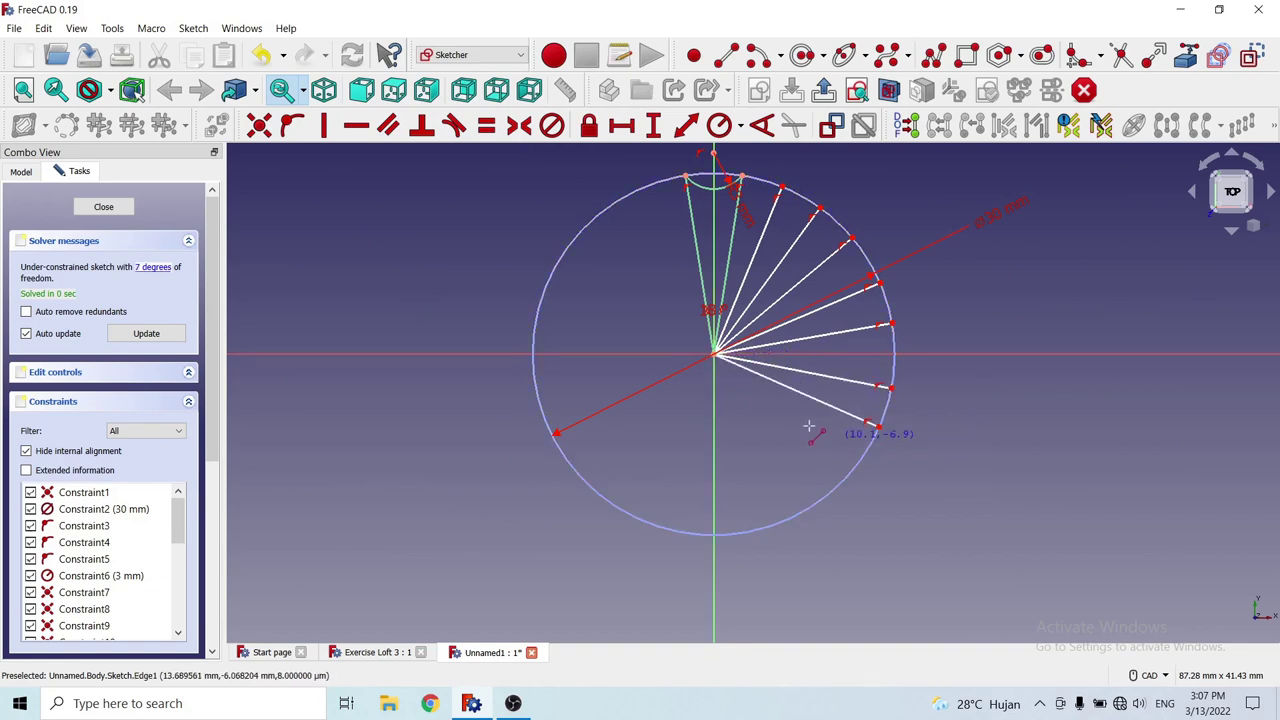
left_click(714, 353)
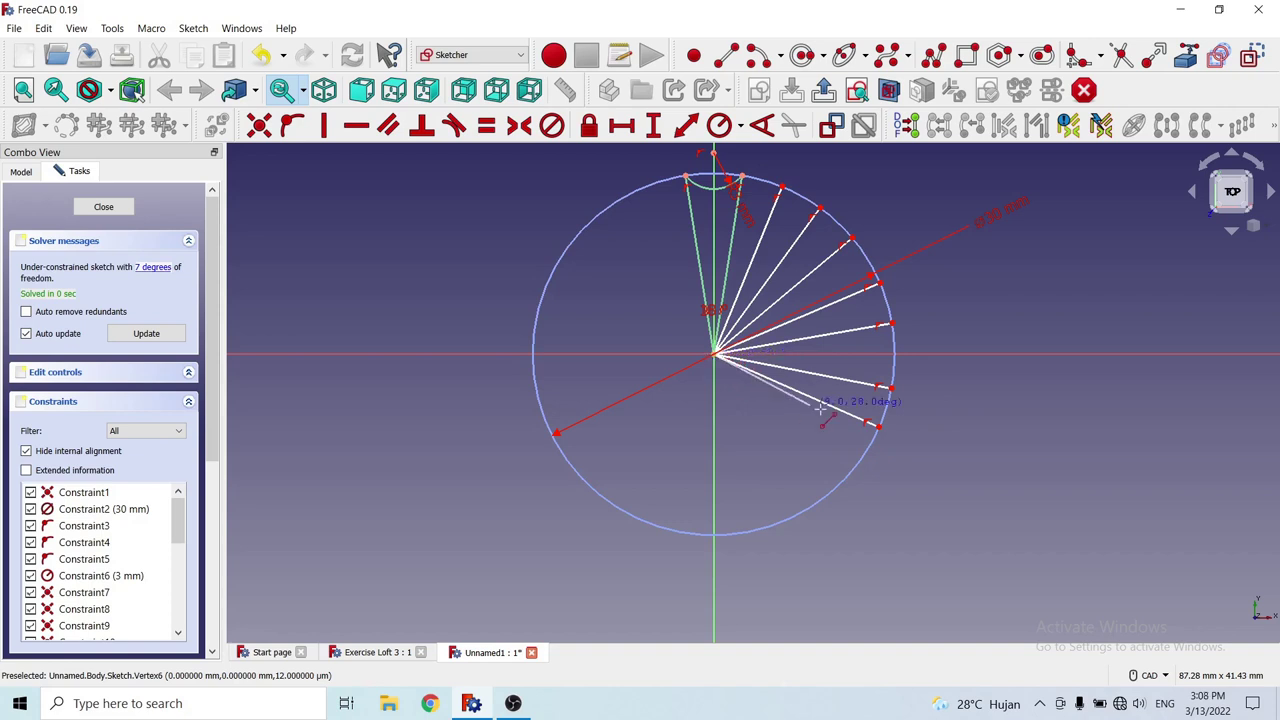
left_click(850, 470)
left_click(716, 354)
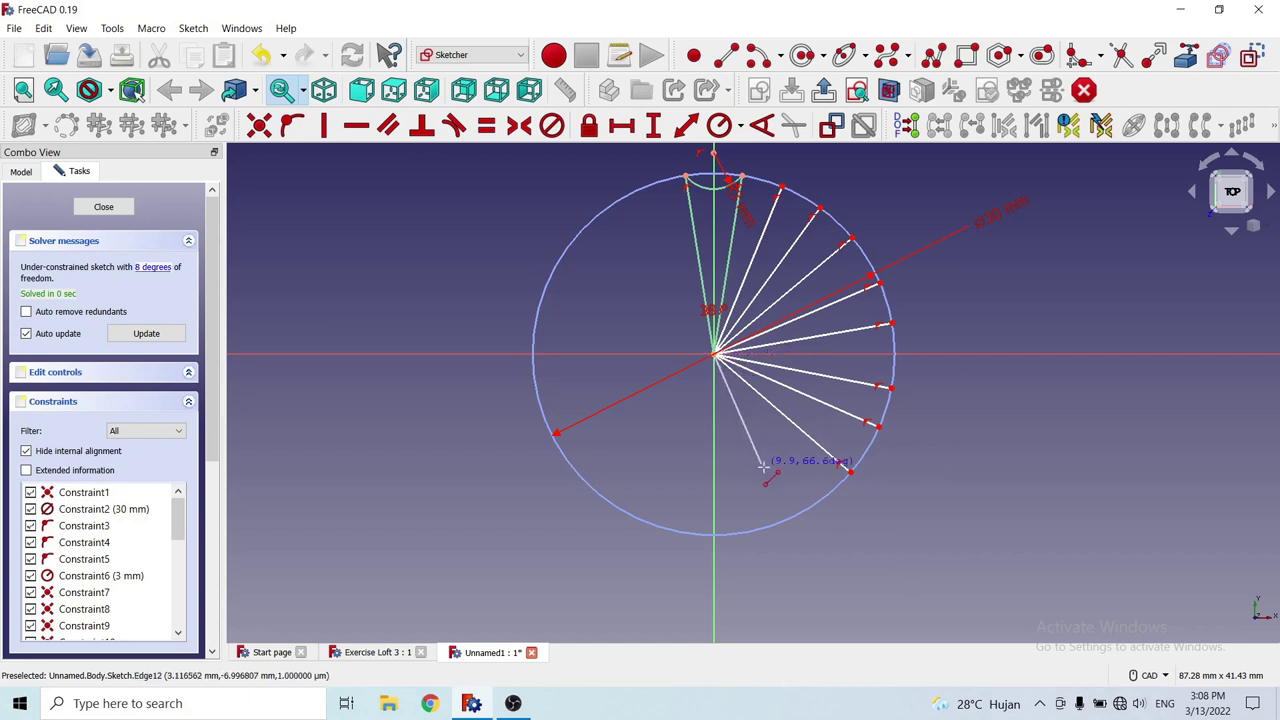
left_click(807, 512)
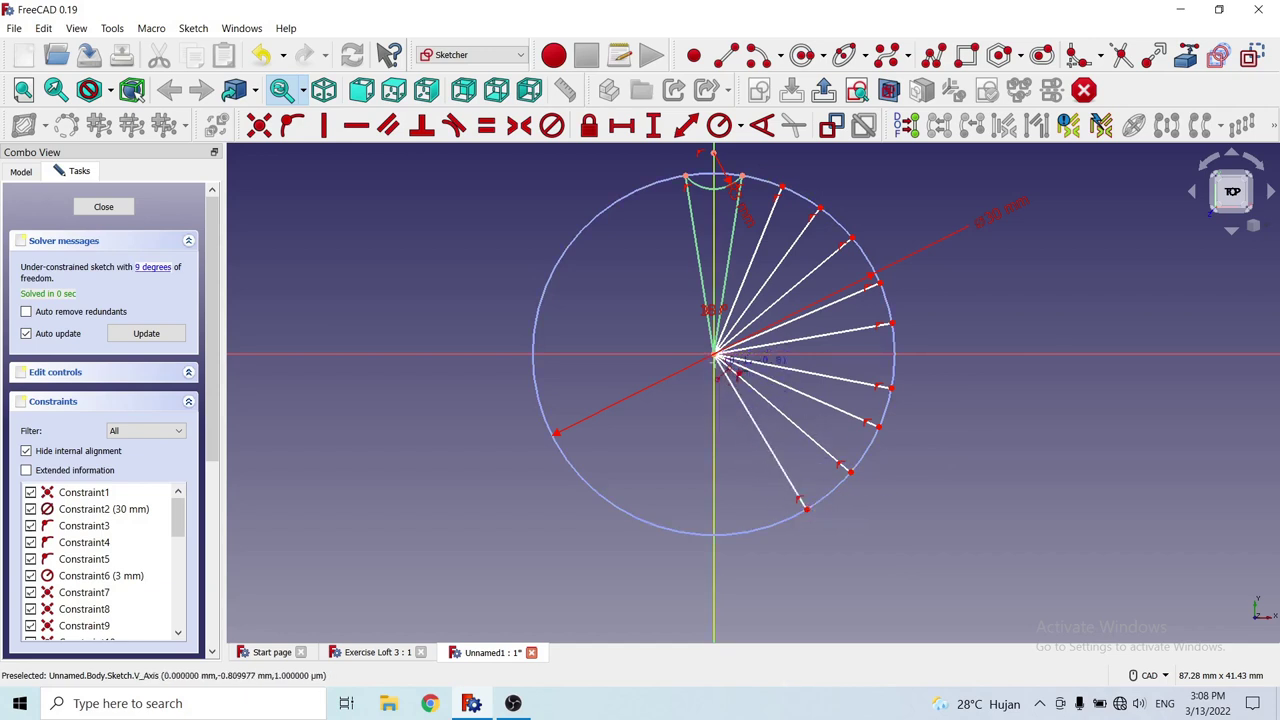
left_click(716, 354)
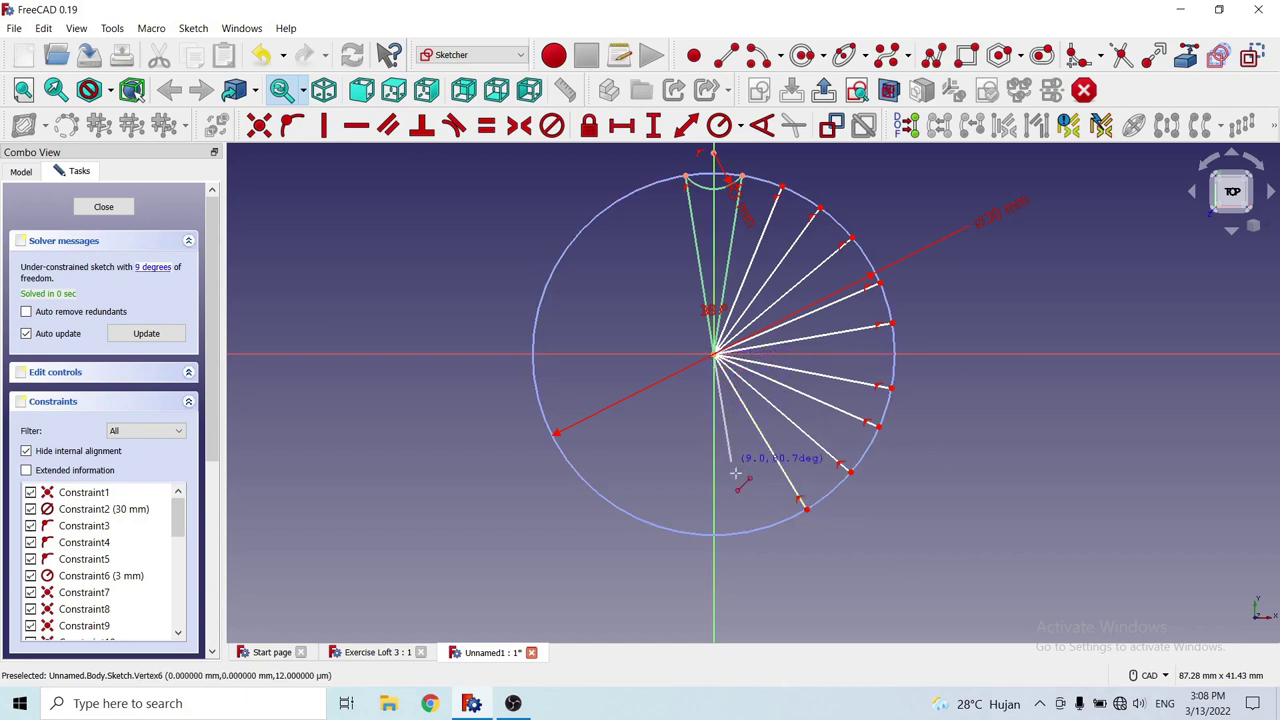
left_click(758, 533)
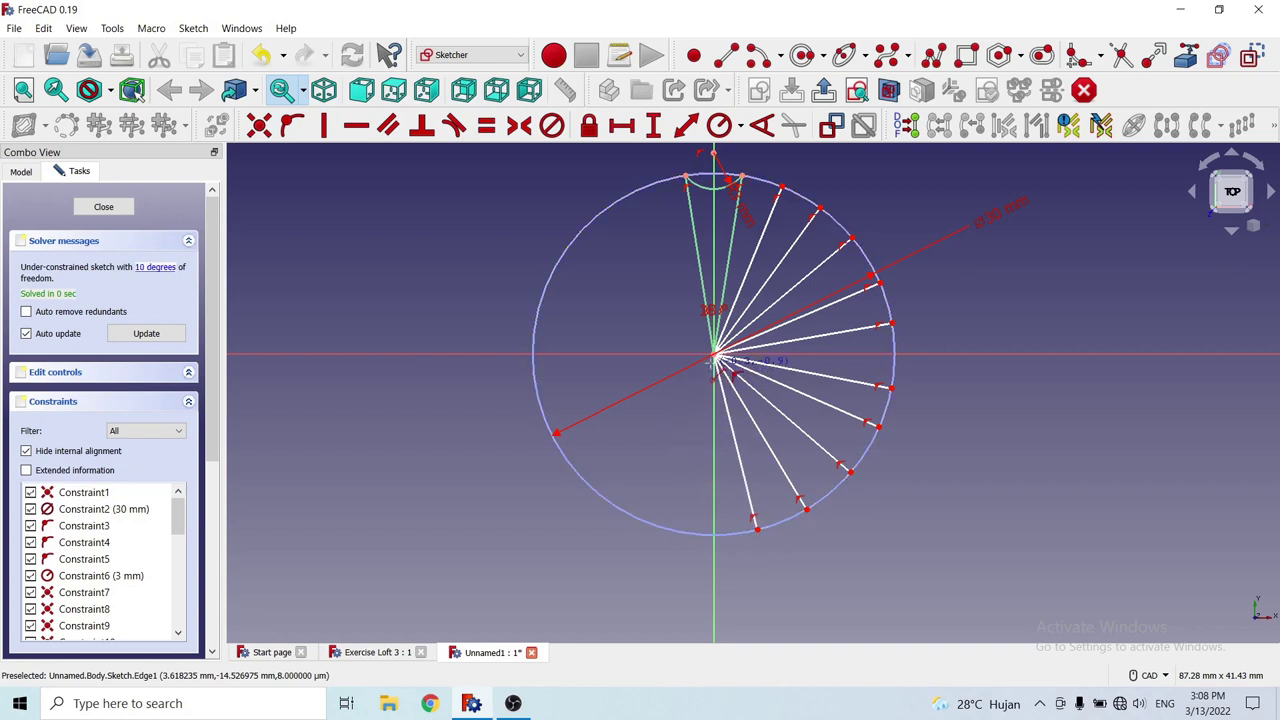
Draw spokes around the lower-left, left and upper-left of the circle up to the top.
left_click(716, 356)
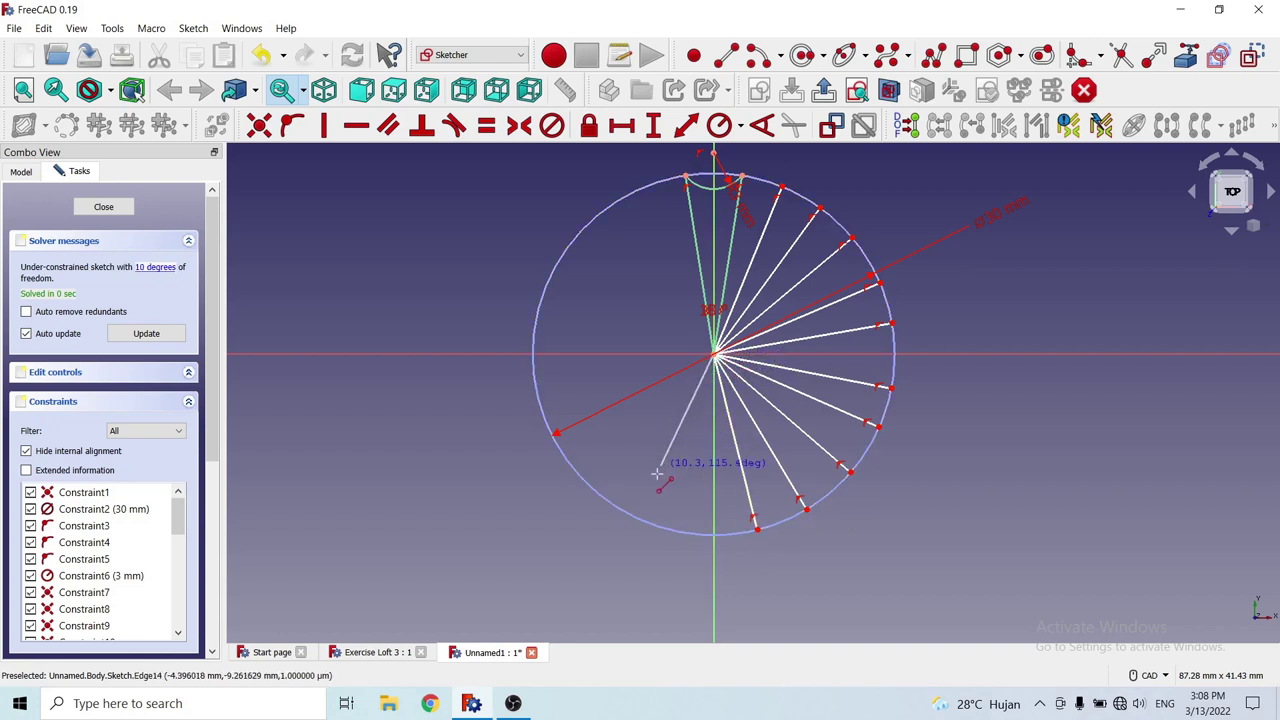
left_click(652, 529)
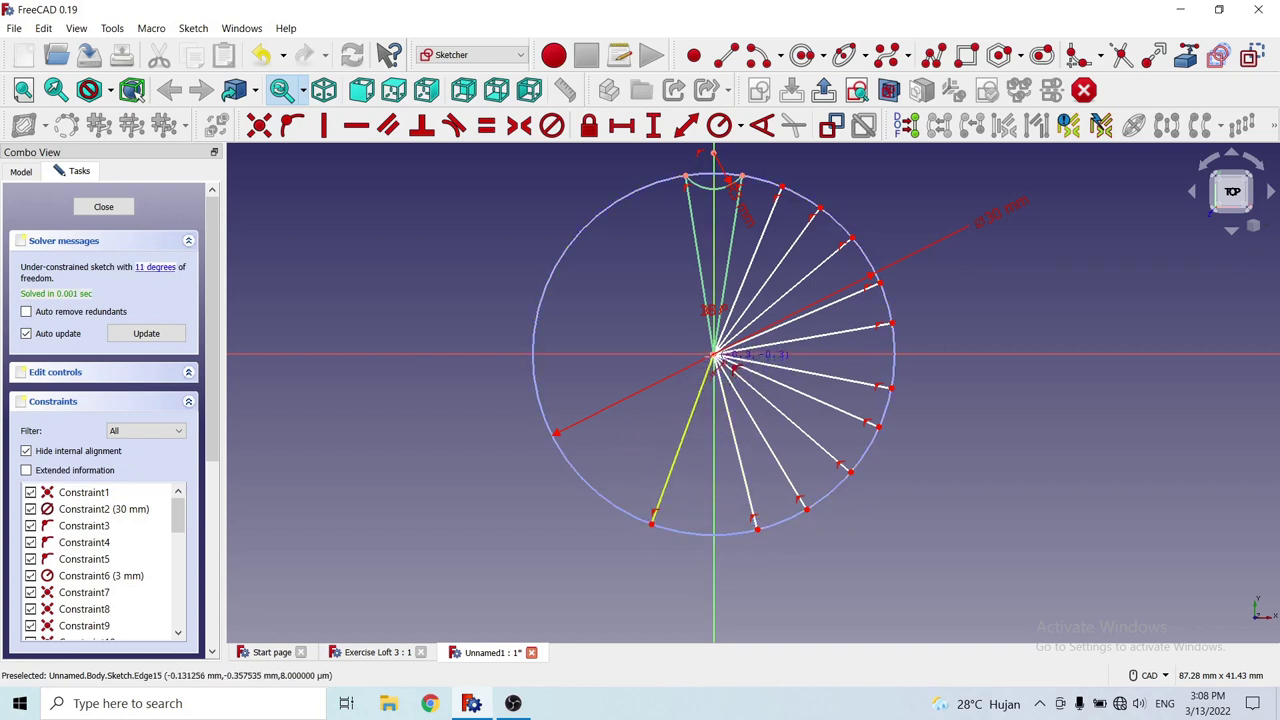
left_click(715, 358)
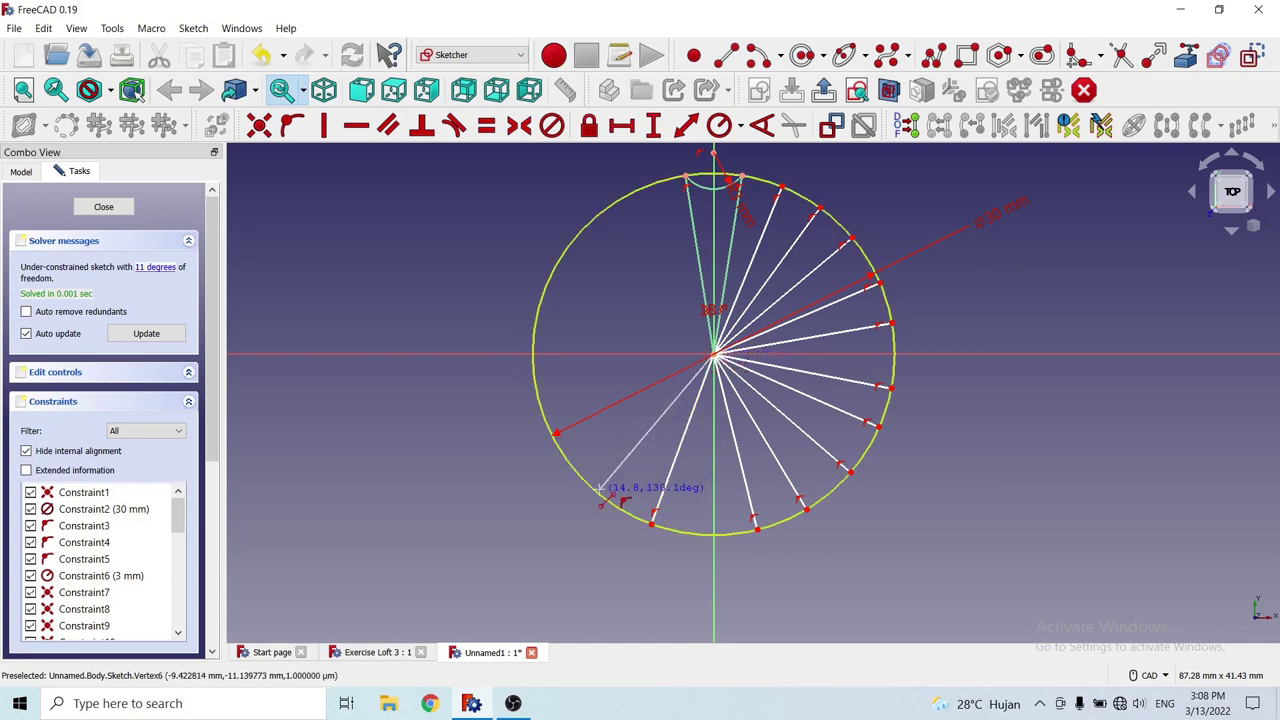
left_click(598, 492)
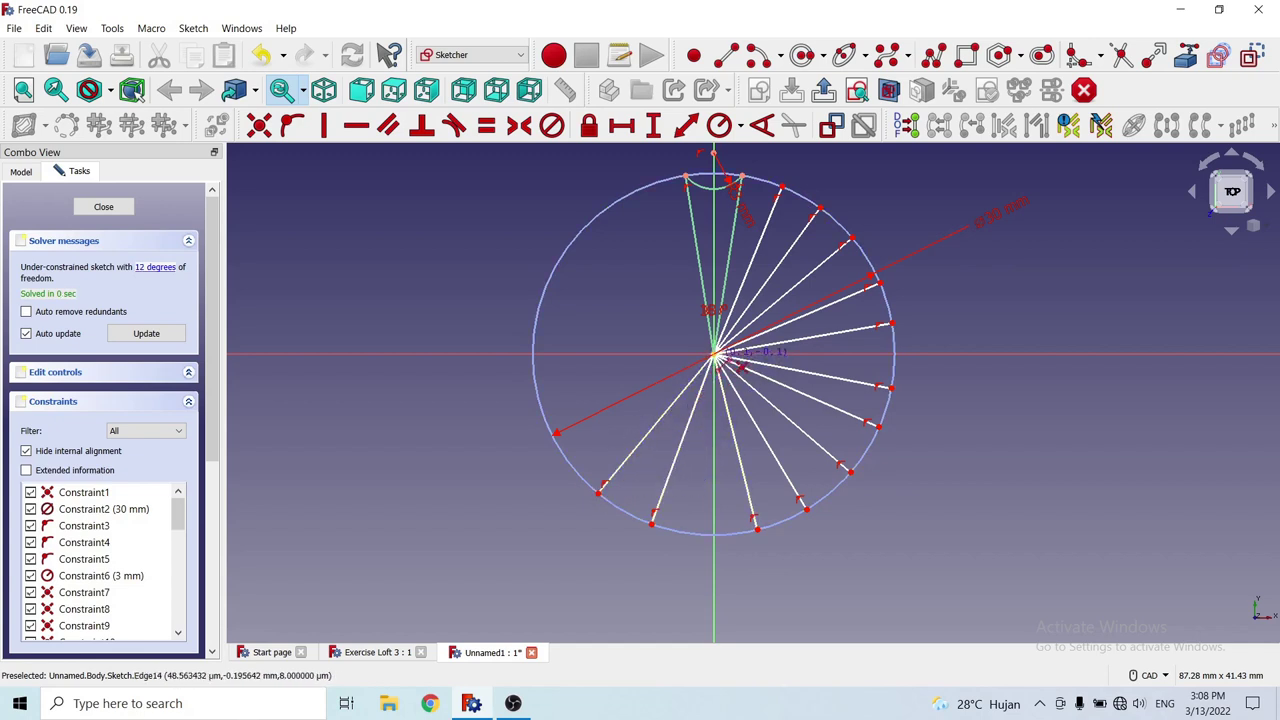
left_click(557, 443)
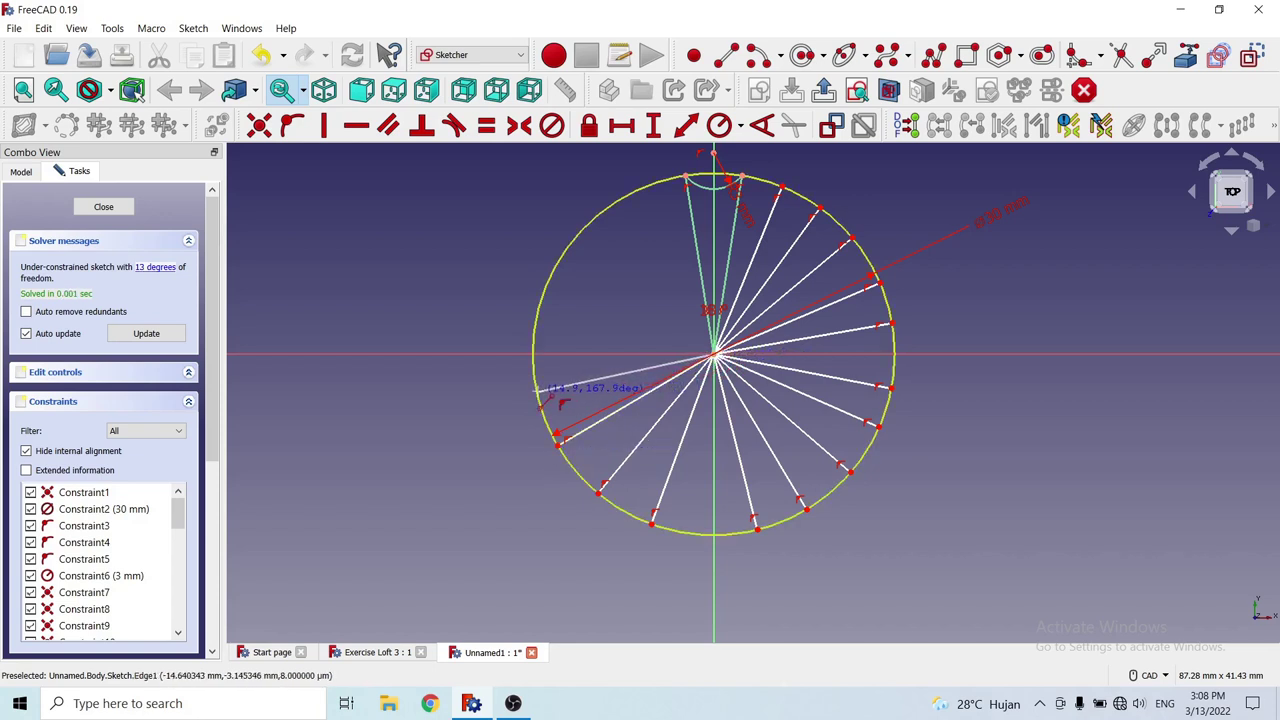
left_click(538, 390)
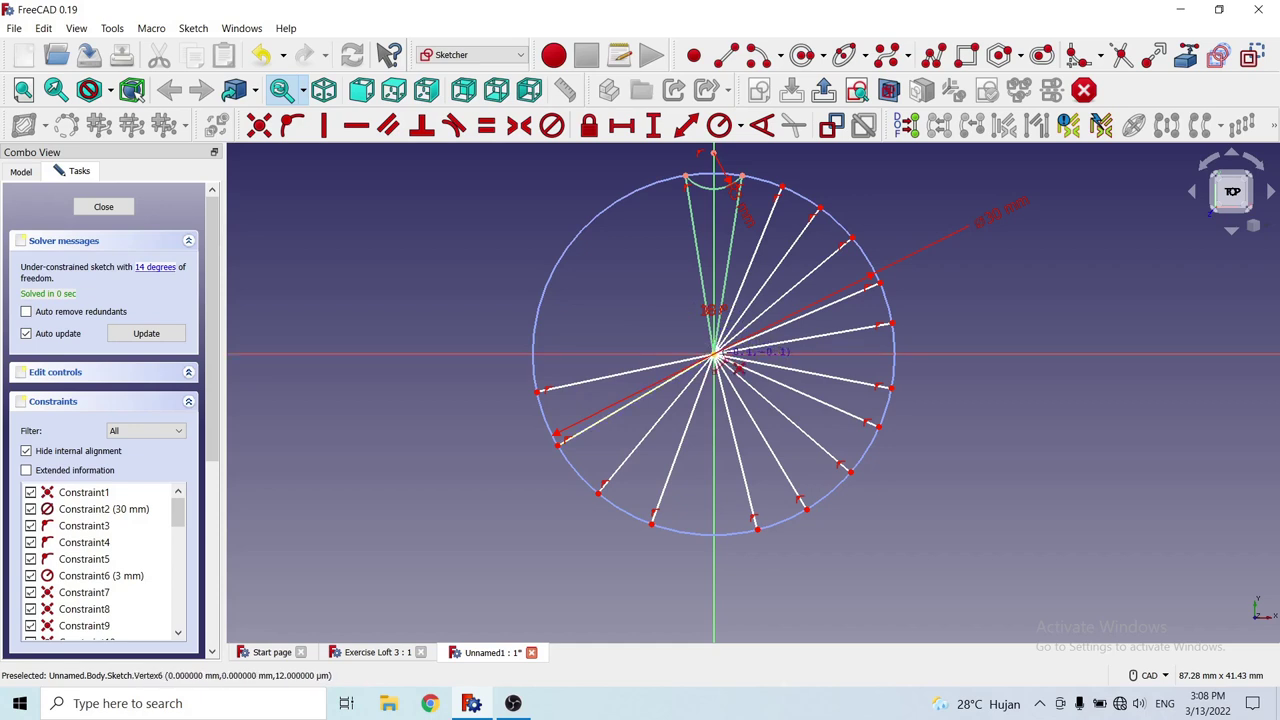
left_click(715, 354)
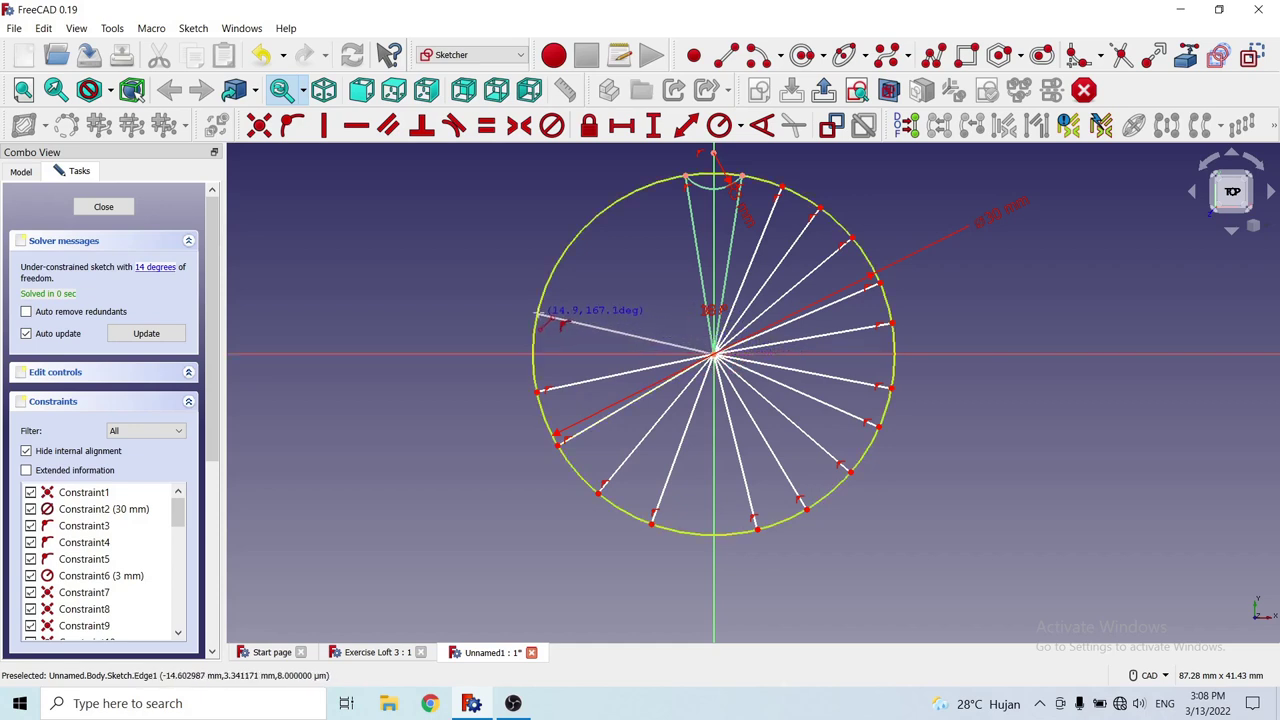
left_click(540, 315)
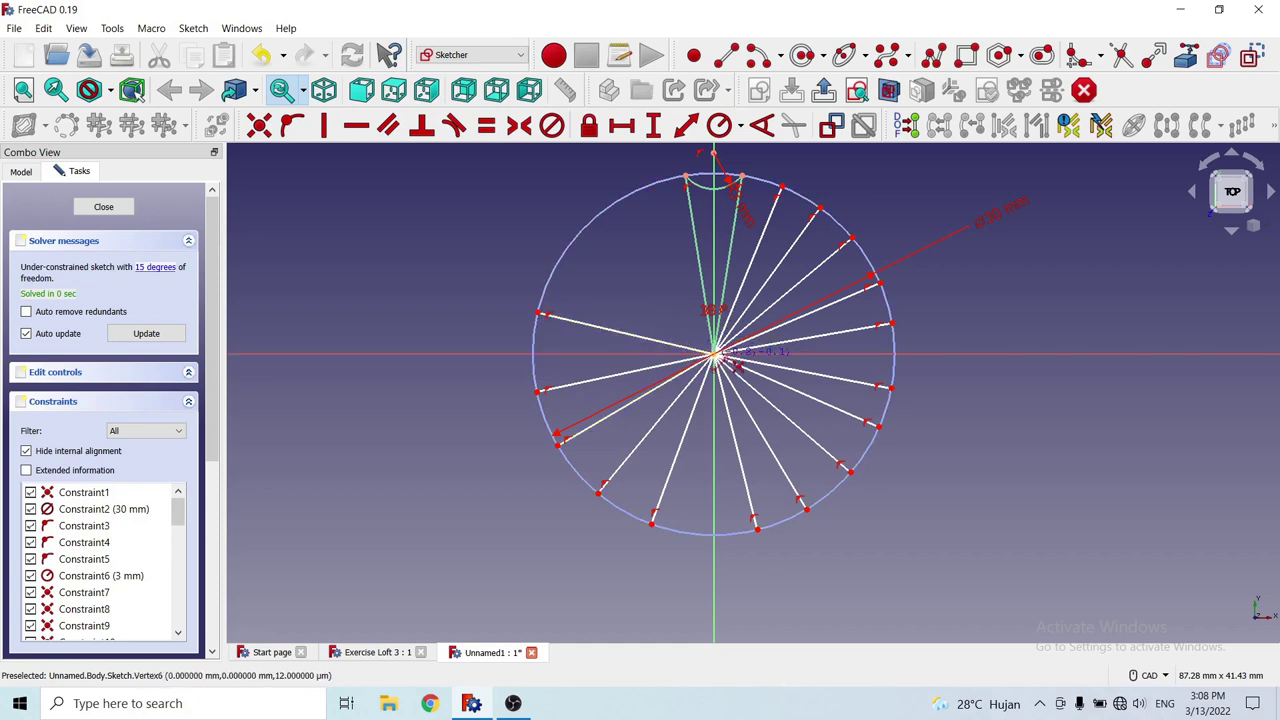
left_click(566, 253)
left_click(715, 354)
left_click(620, 202)
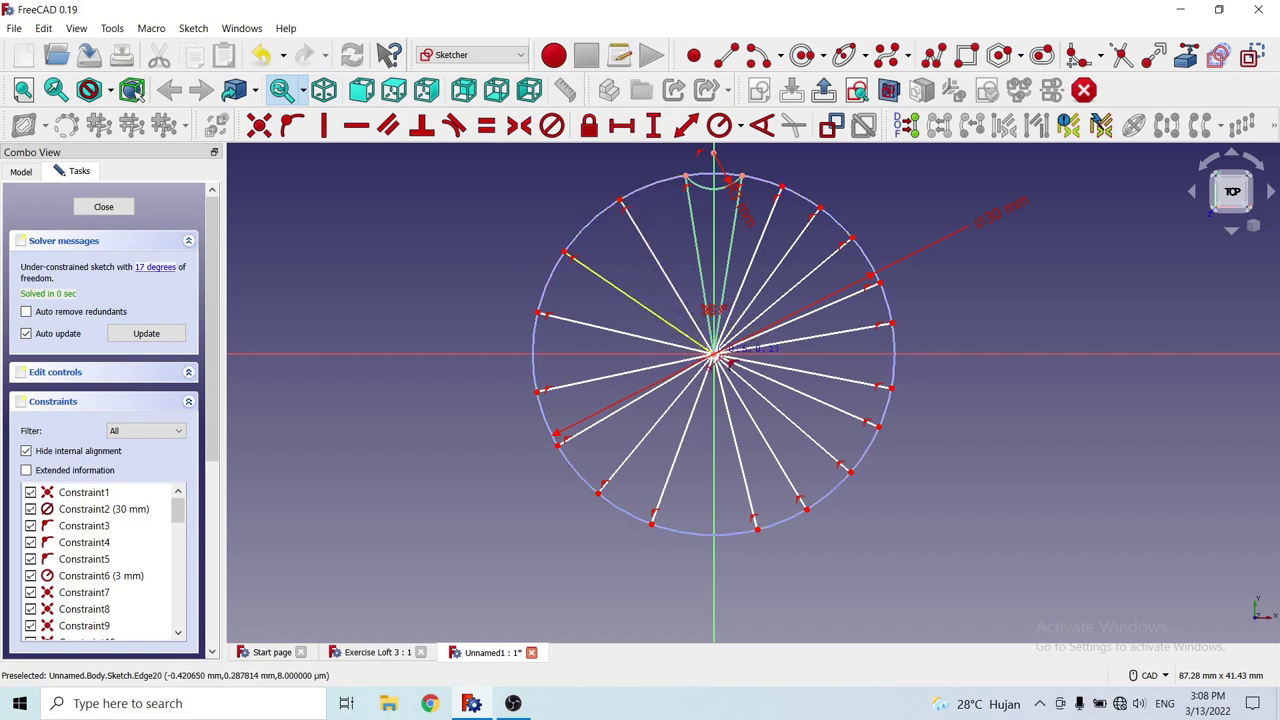
left_click(716, 356)
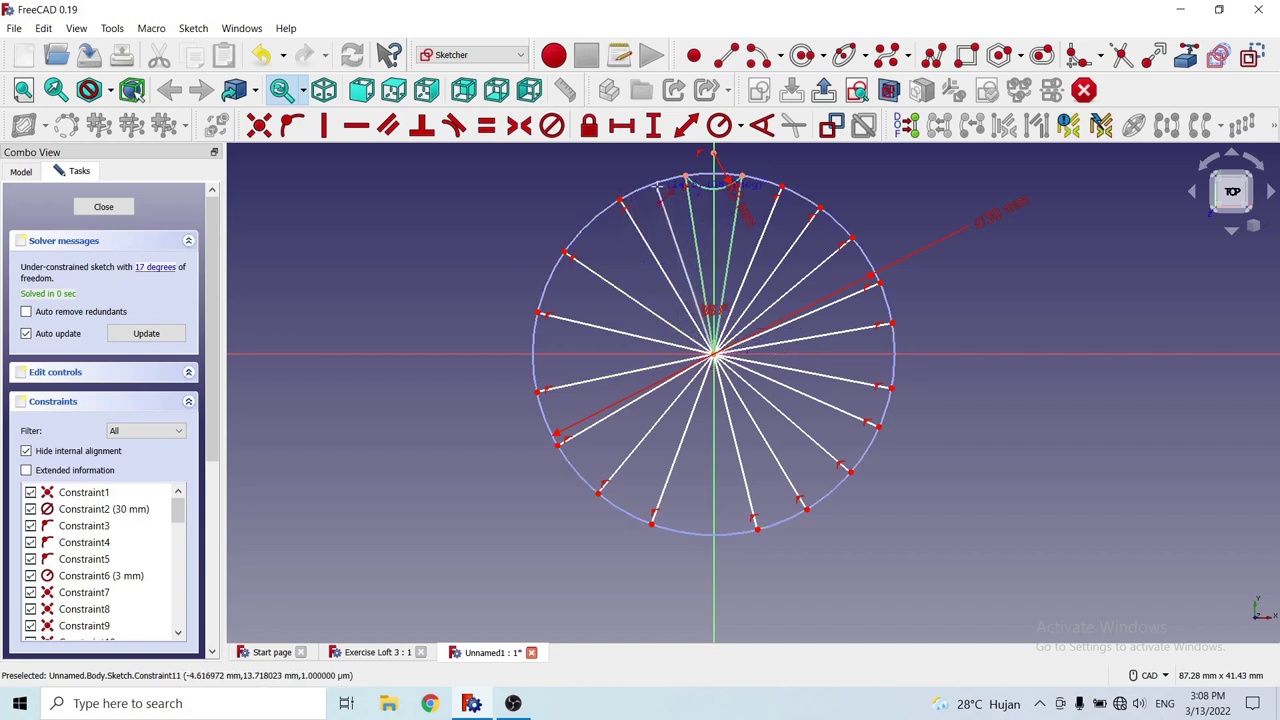
left_click(713, 152)
Angle-constrain the first two upper-right spoke pairs, entering 27° and 18°.
scroll(737, 186, "up", 4)
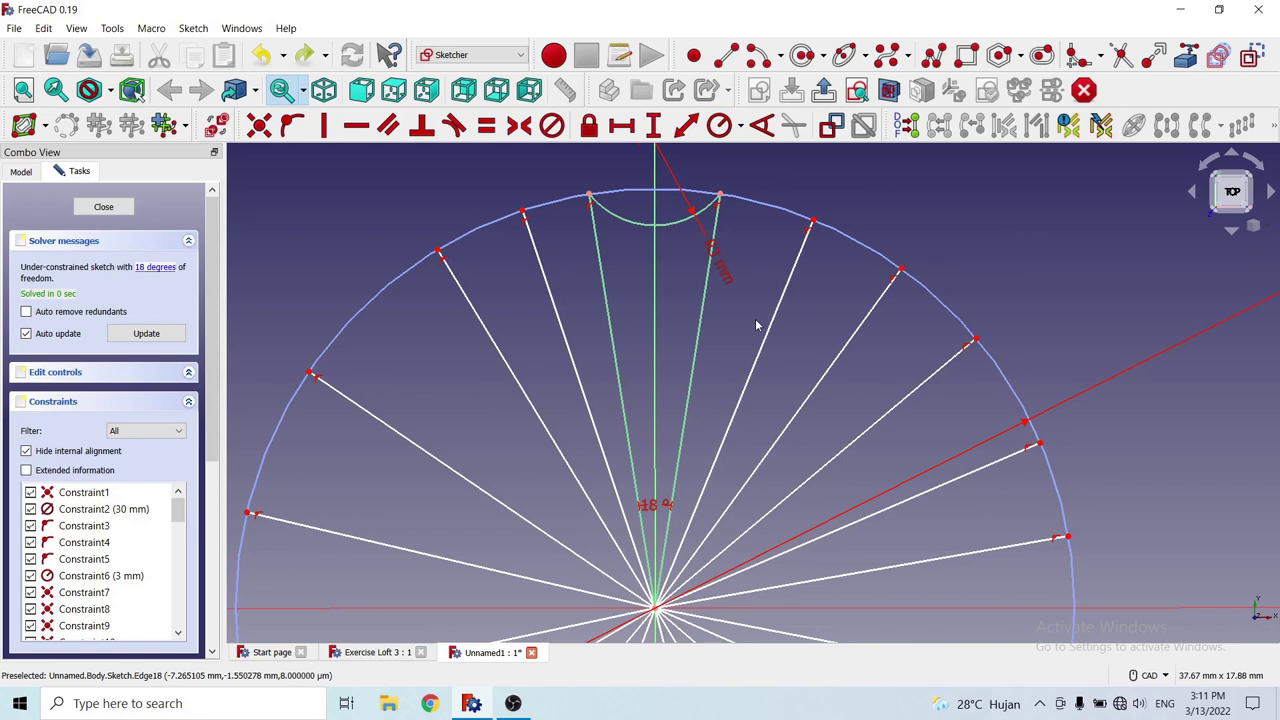
left_click(655, 306)
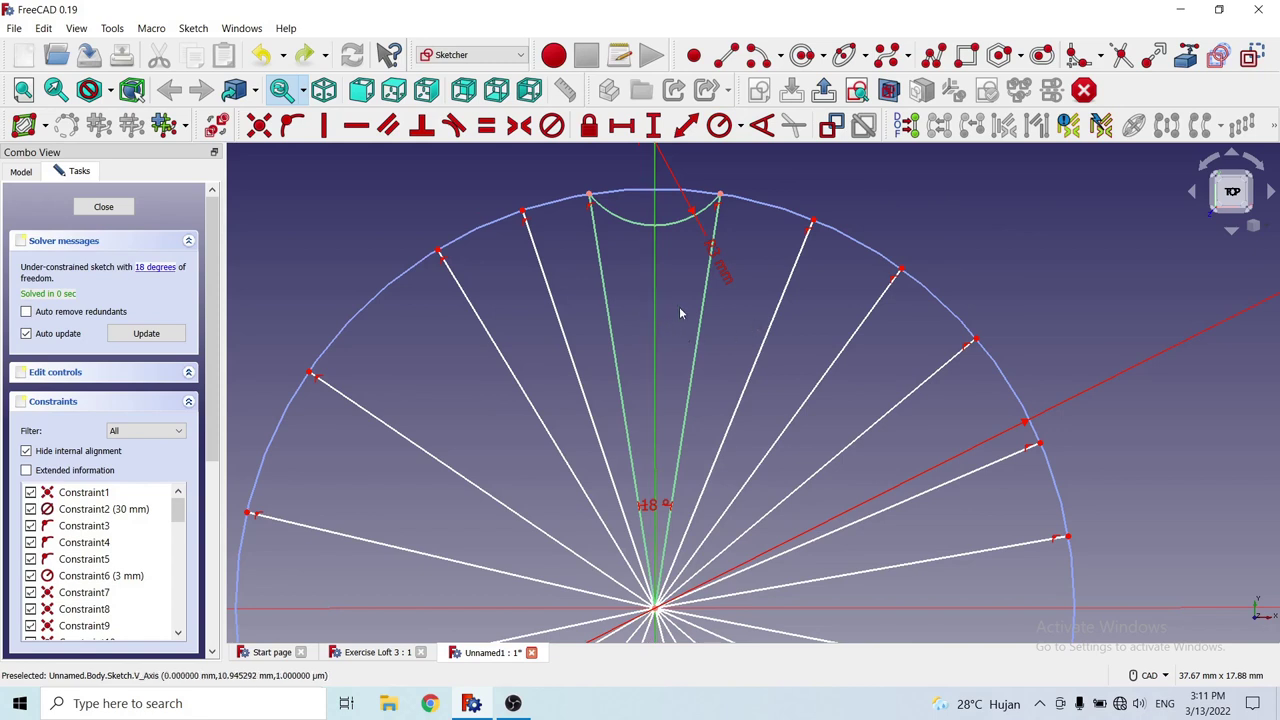
left_click(768, 340)
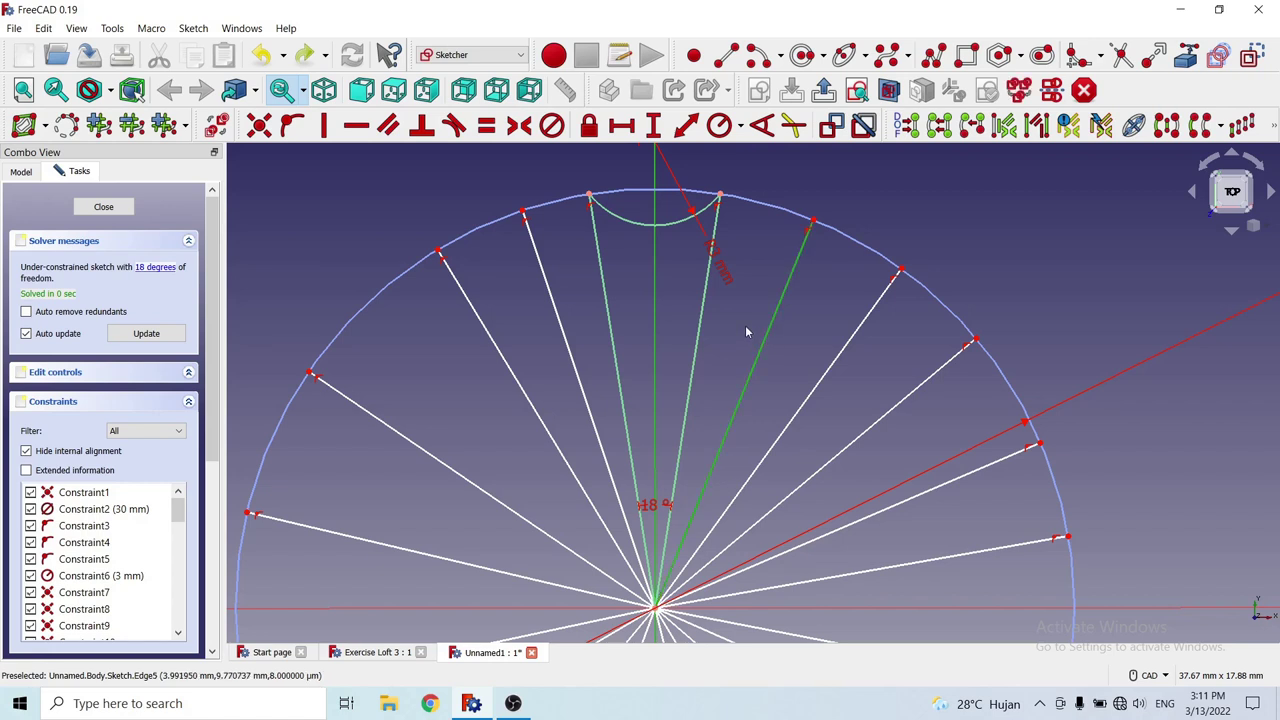
left_click(762, 125)
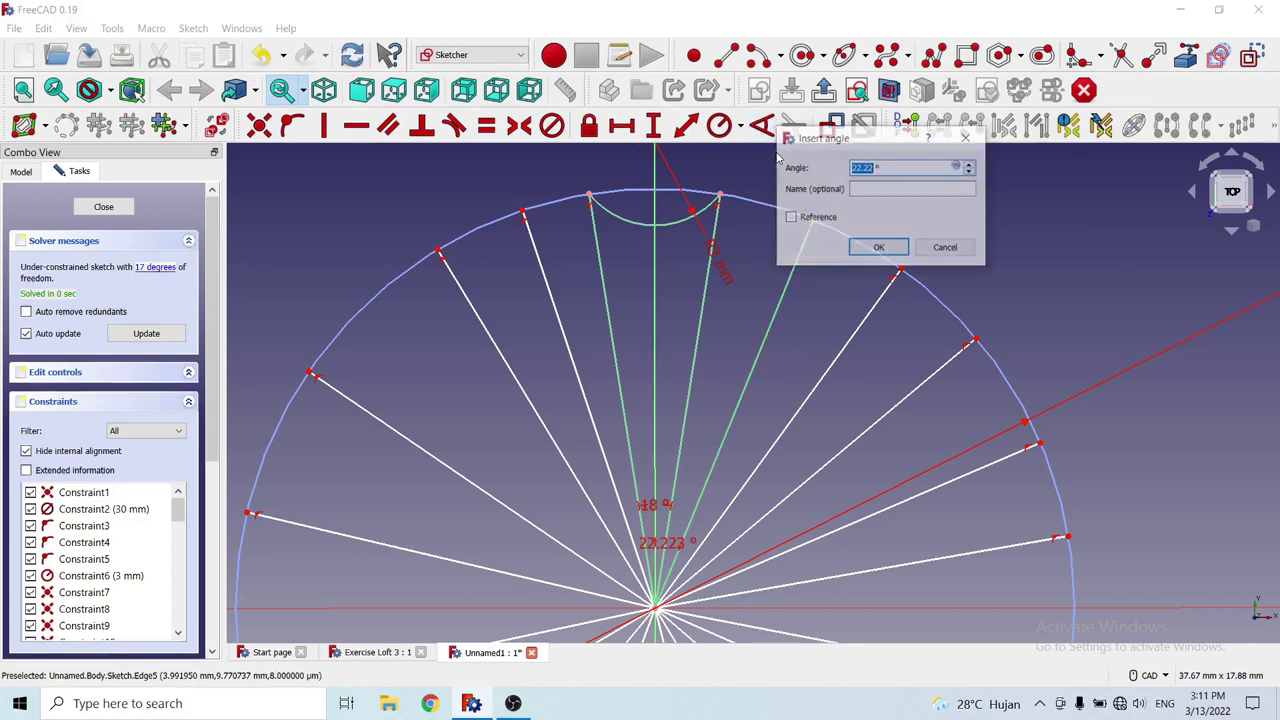
type("27")
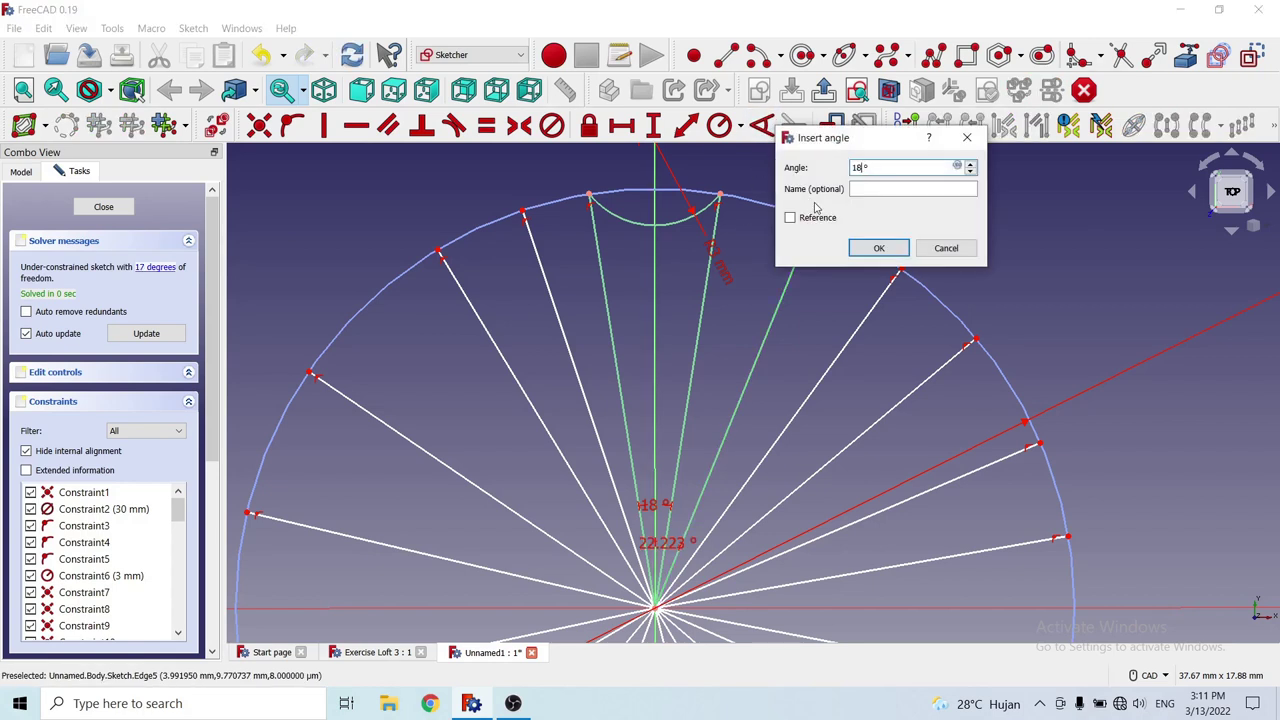
key("Return")
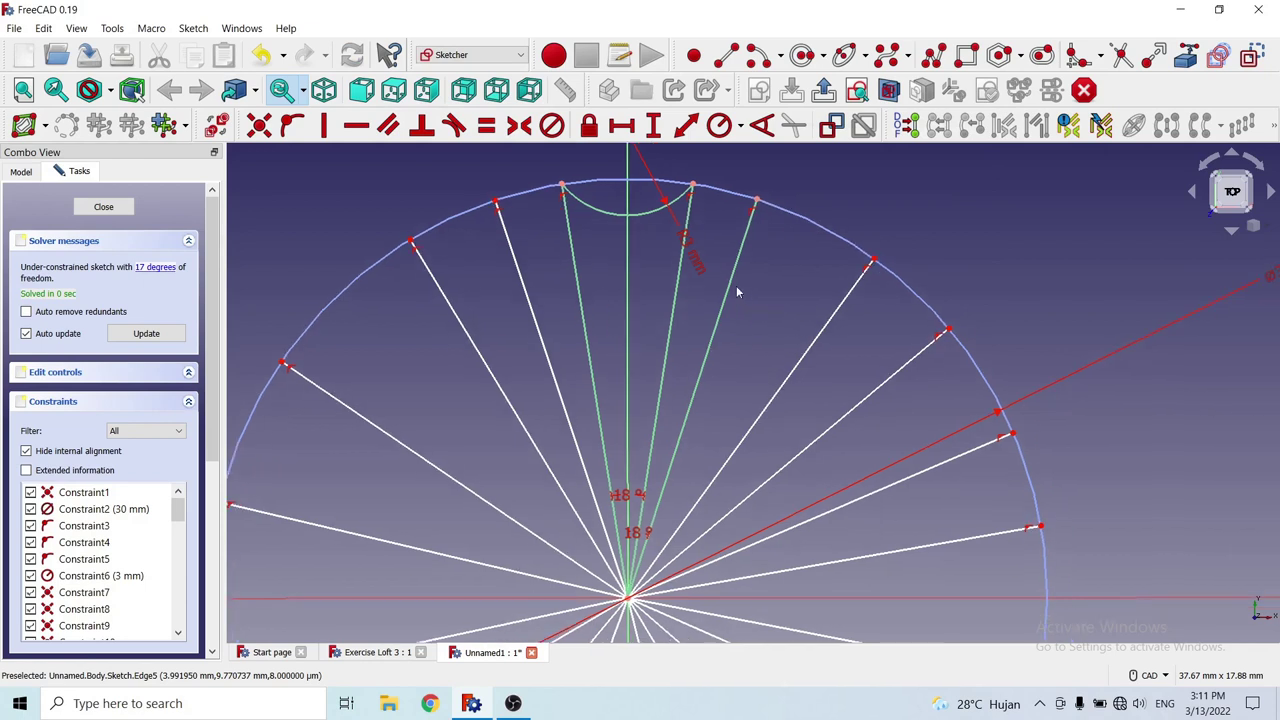
left_click(731, 288)
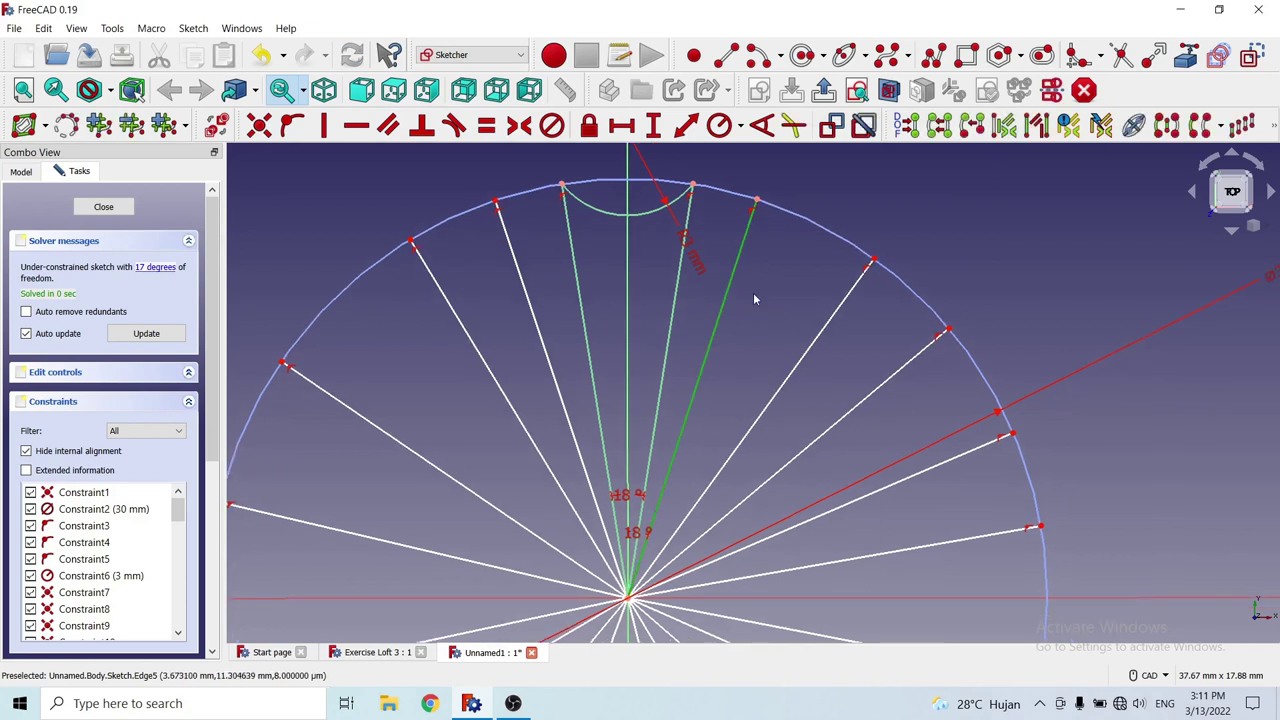
left_click(826, 327)
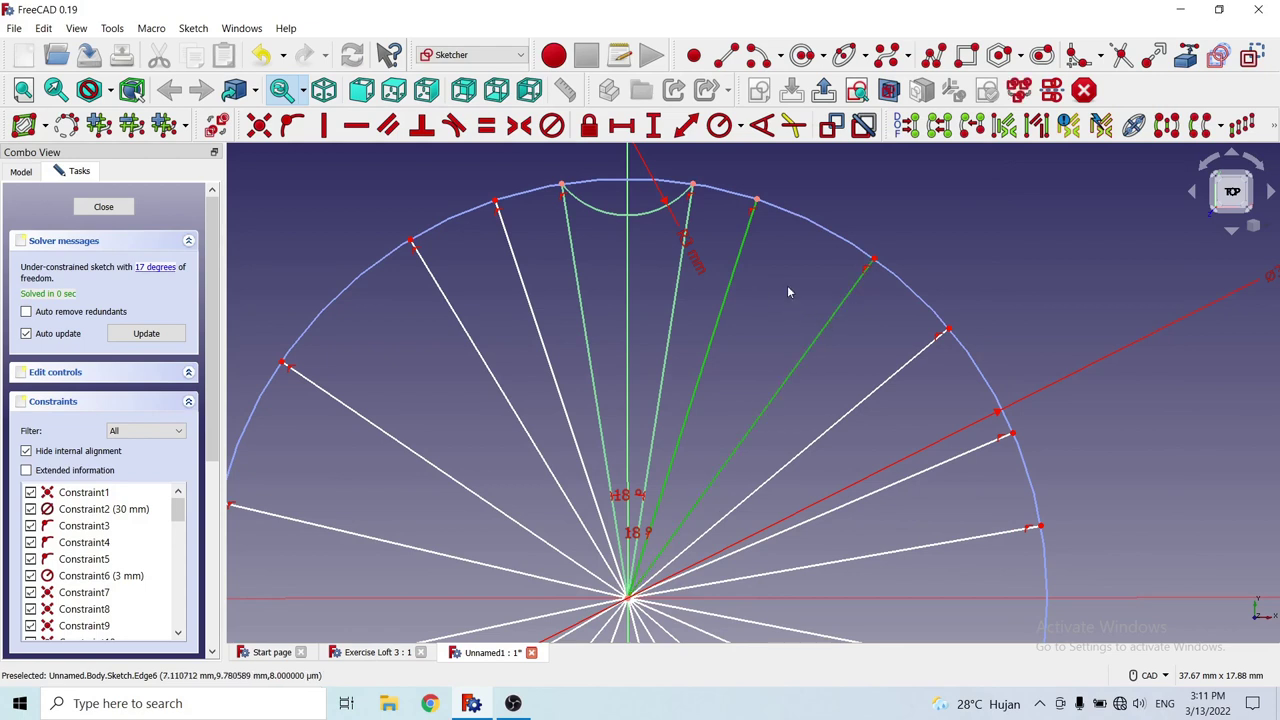
left_click(761, 125)
type("18")
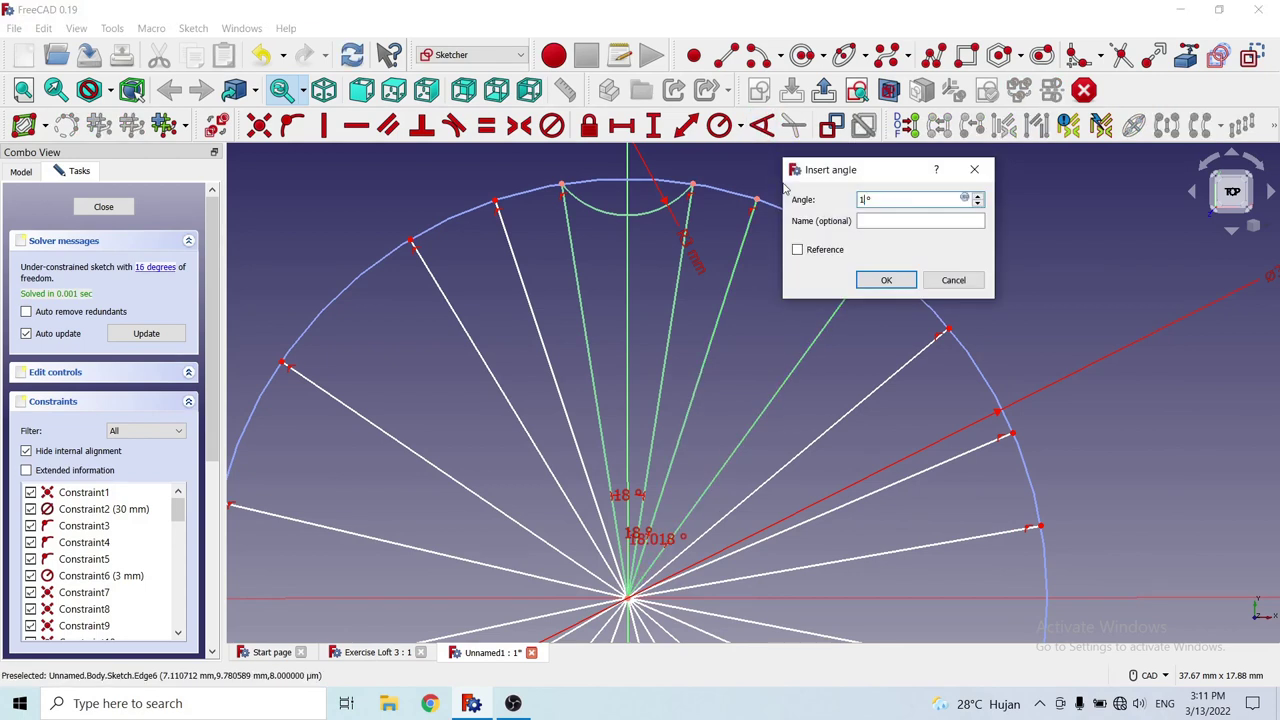
left_click(886, 280)
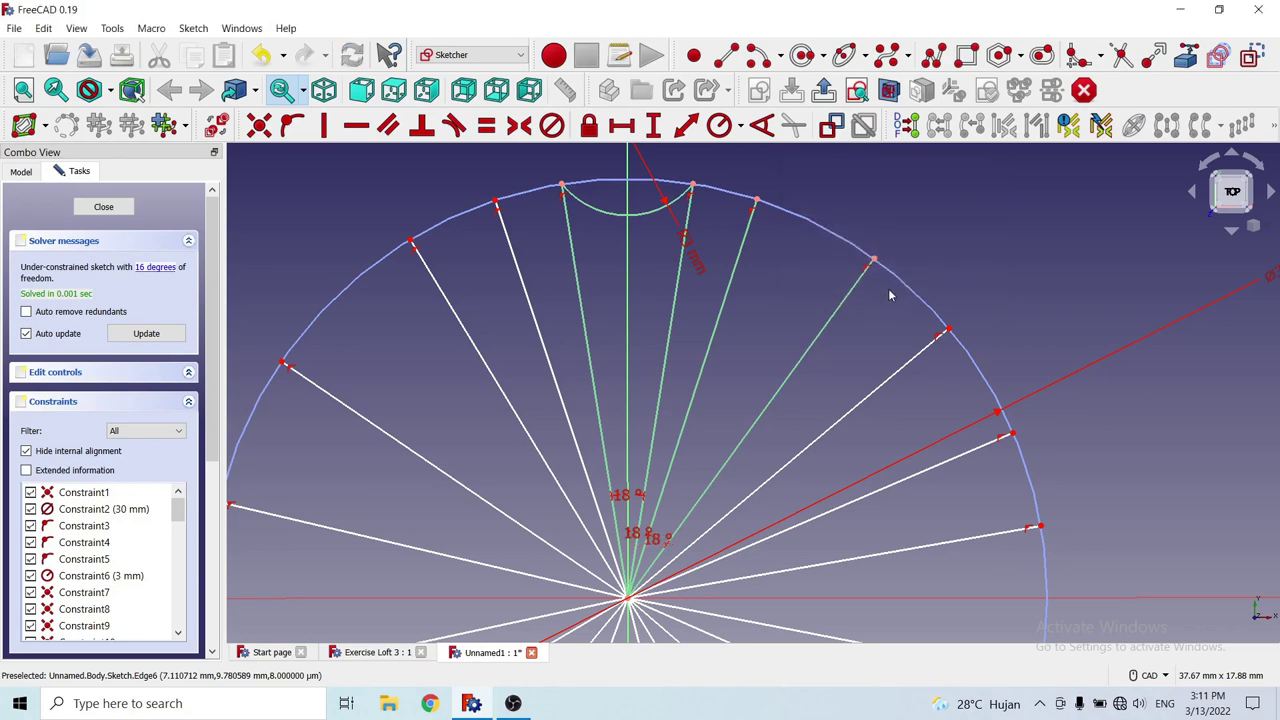
middle_click_drag(835, 371, 721, 295)
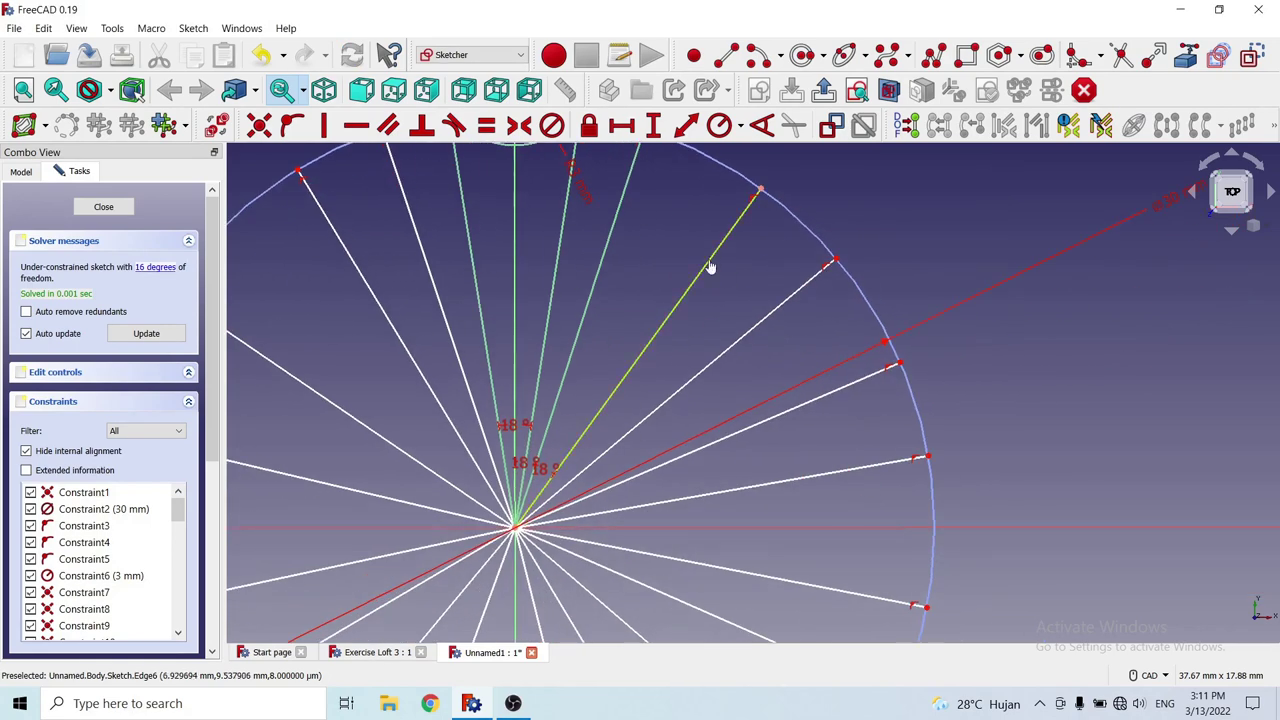
Lock the next two neighbouring spoke pairs 18° apart.
left_click(708, 267)
left_click(775, 318)
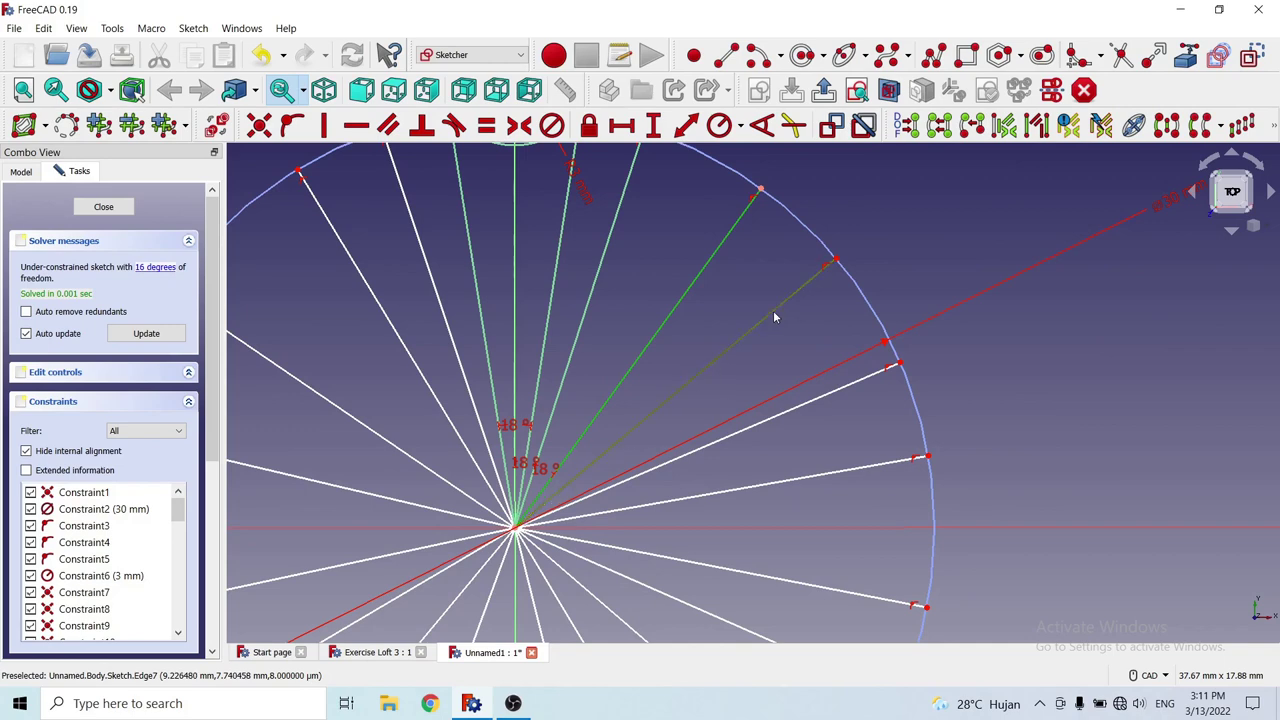
left_click(761, 125)
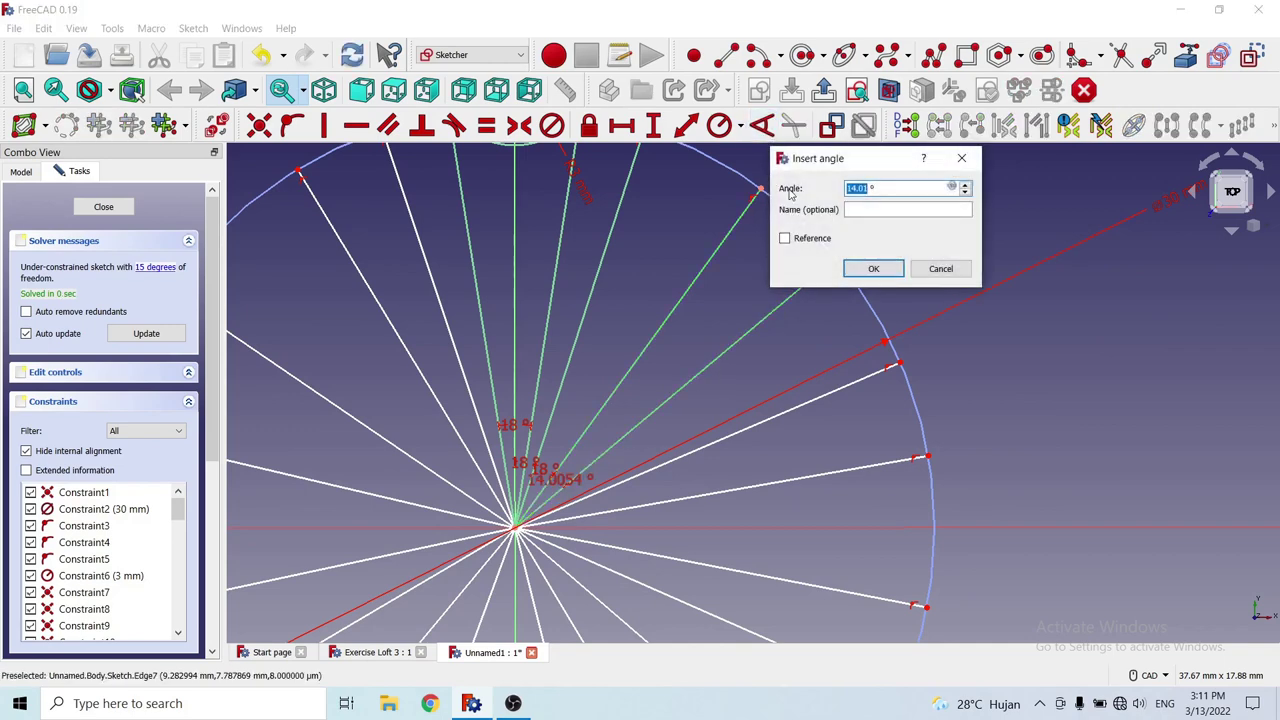
type("18")
left_click(873, 268)
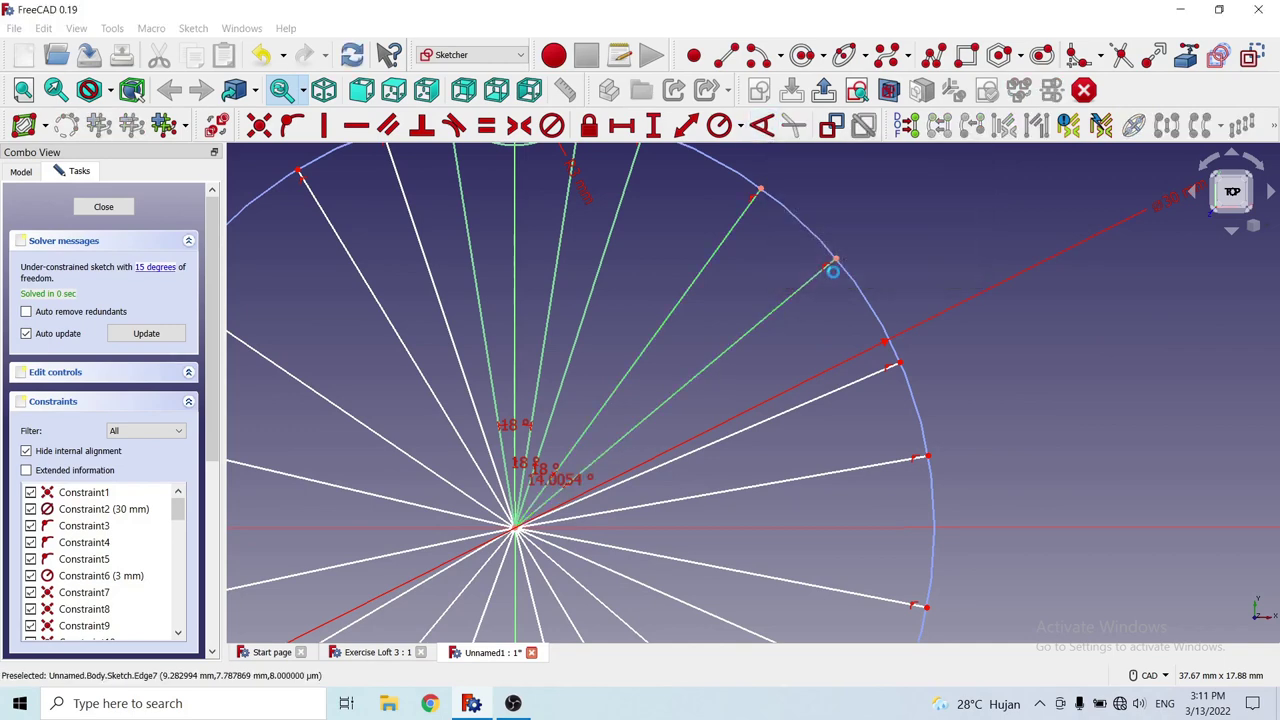
middle_click_drag(796, 346, 747, 279)
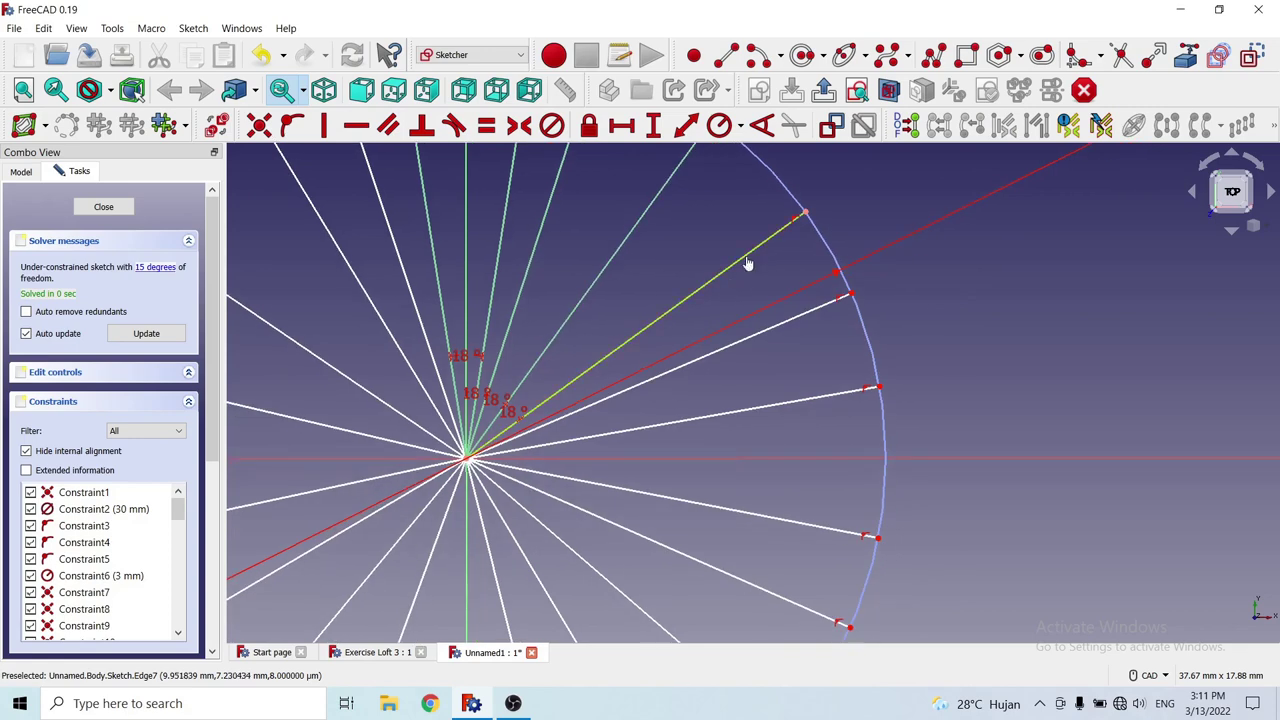
left_click(743, 270)
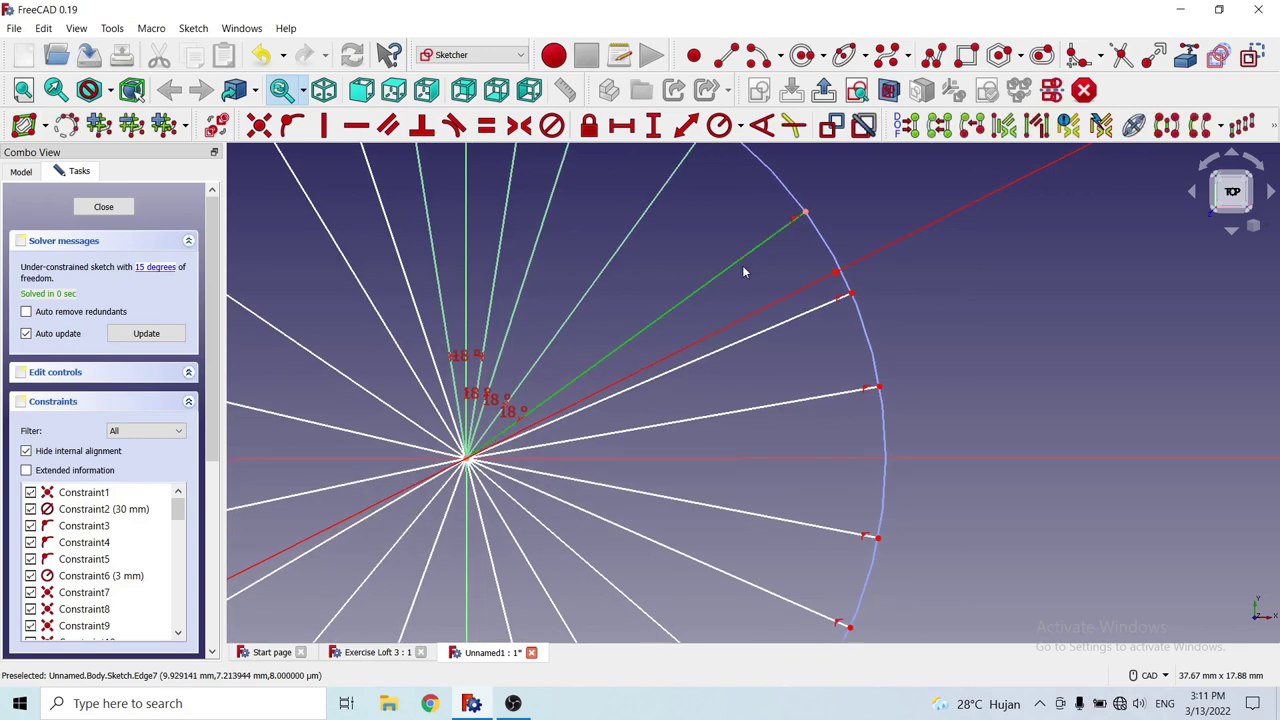
left_click(789, 320)
left_click(761, 125)
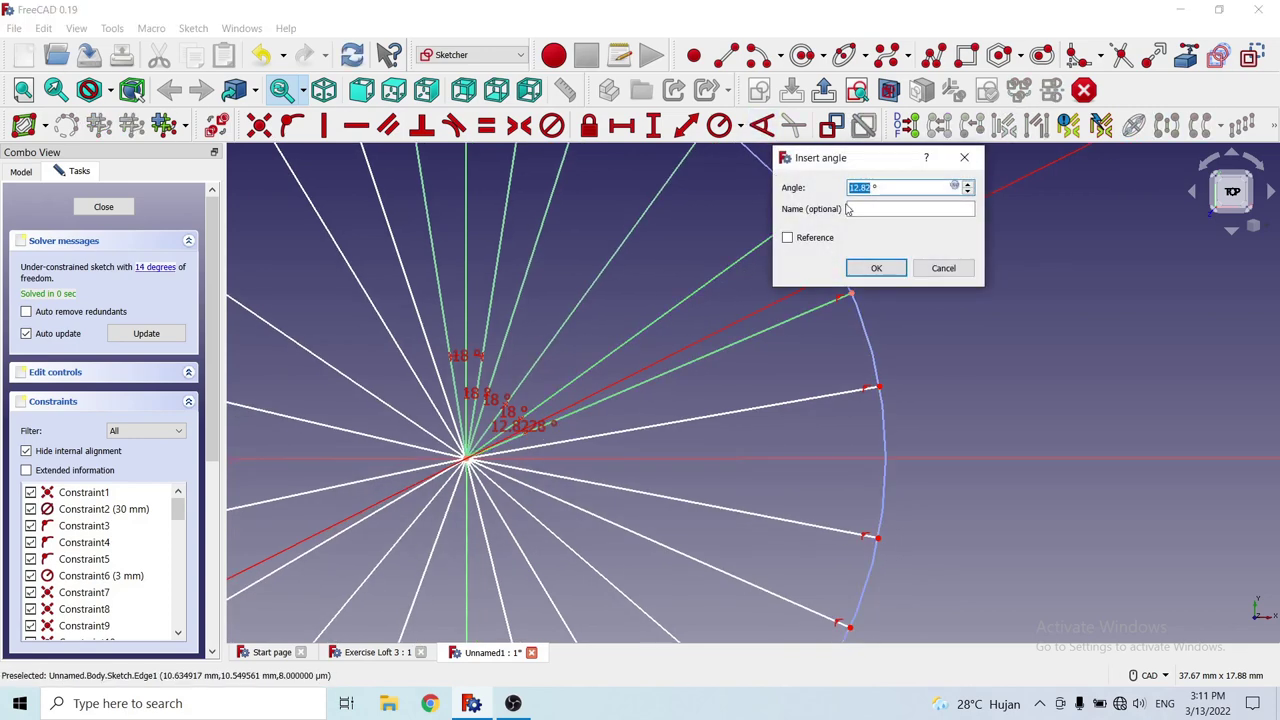
type("1")
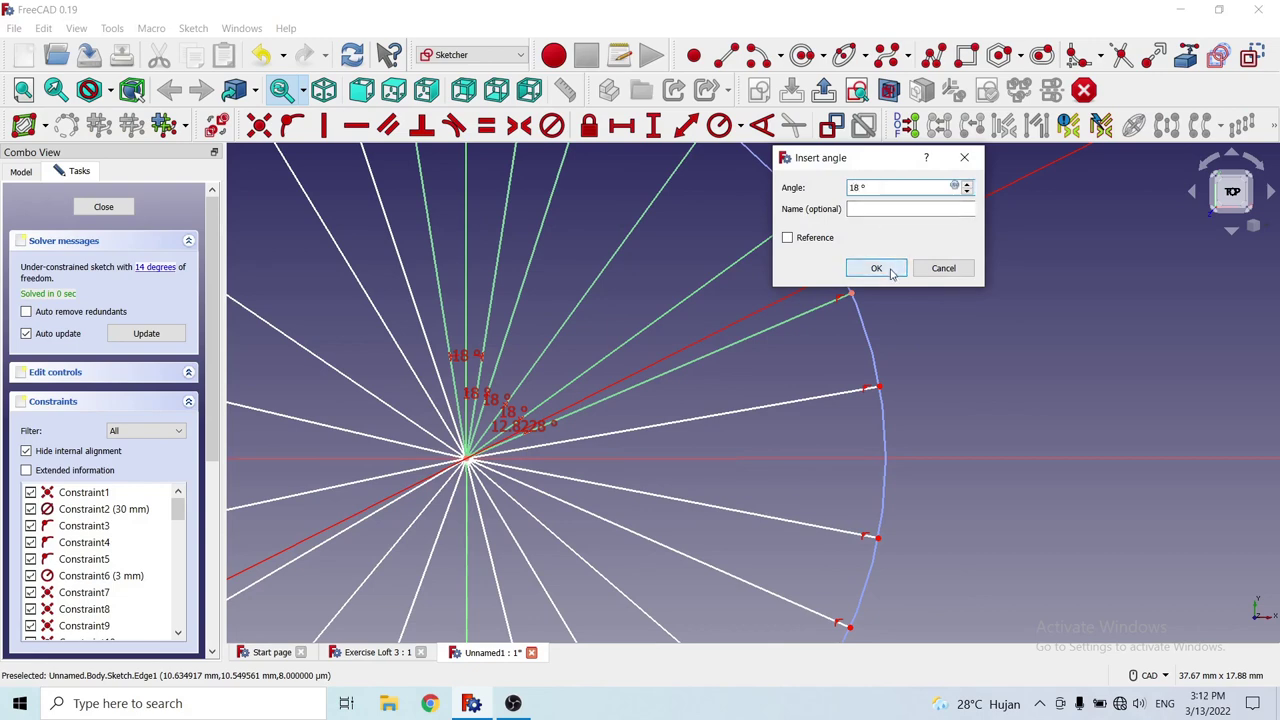
left_click(889, 266)
Set the next spoke pair 36° apart.
scroll(923, 312, "up", 1)
scroll(922, 300, "up", 2)
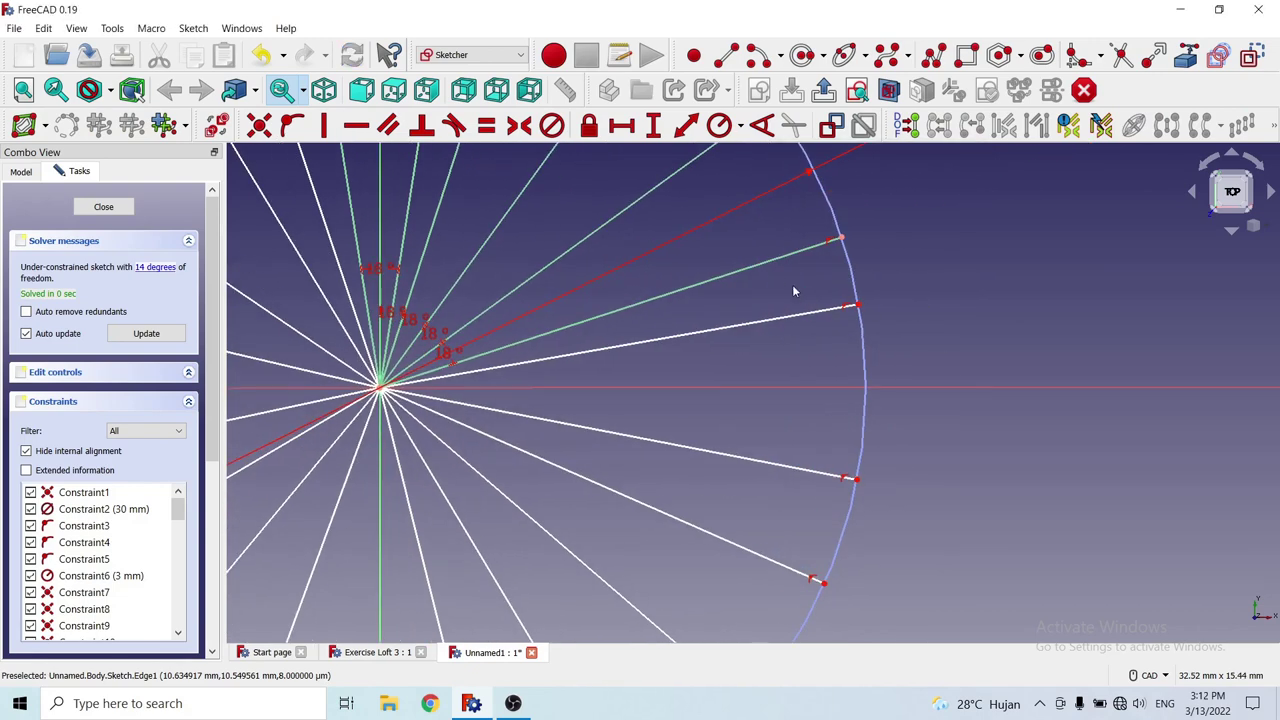
left_click(766, 266)
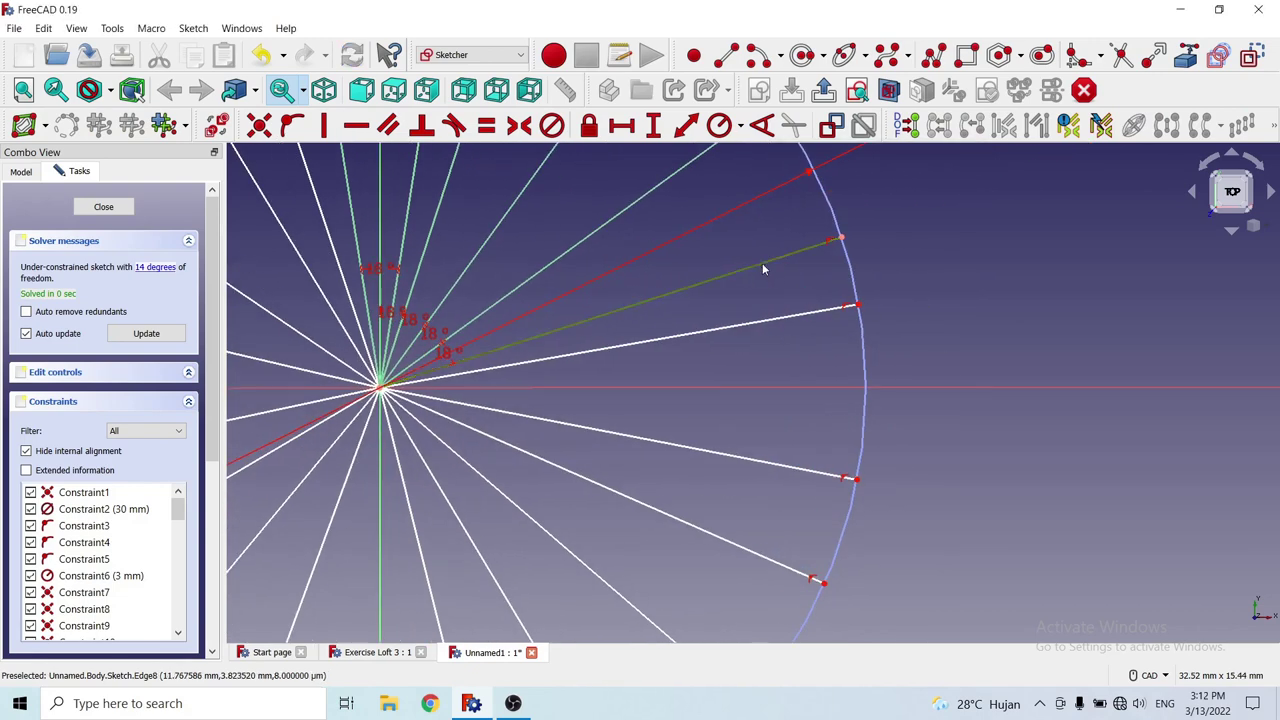
left_click(786, 322)
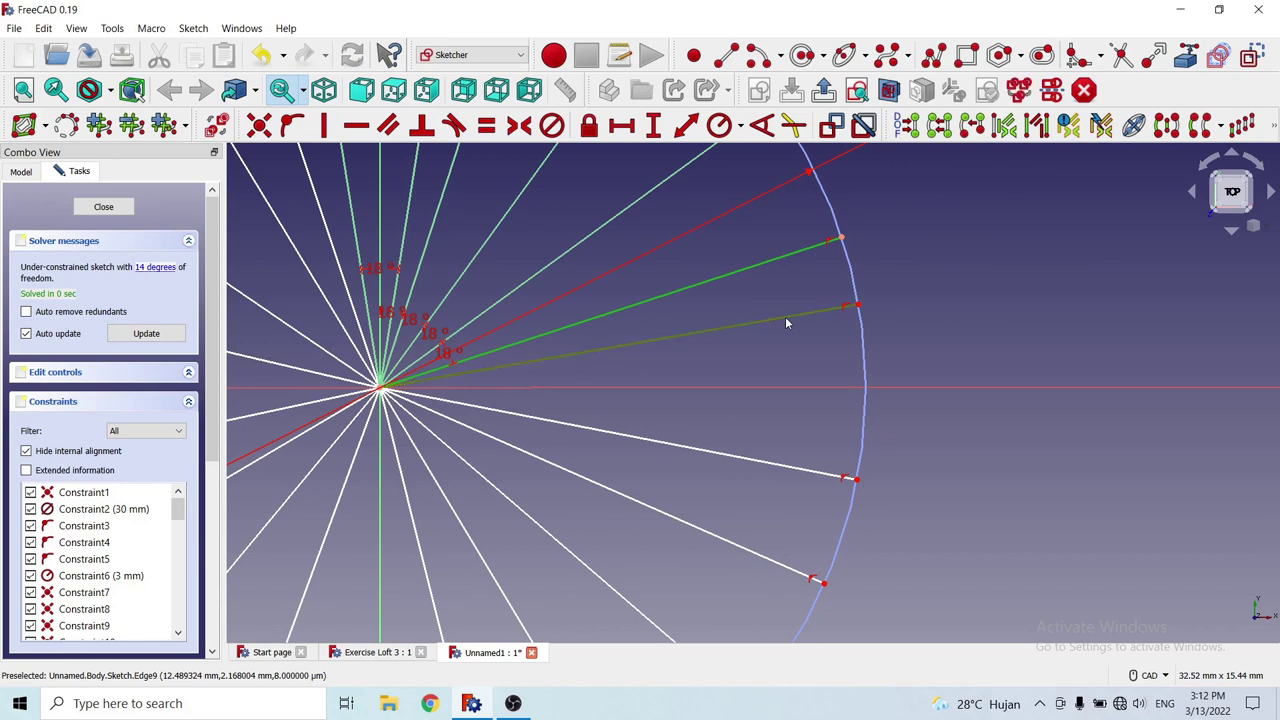
left_click(762, 126)
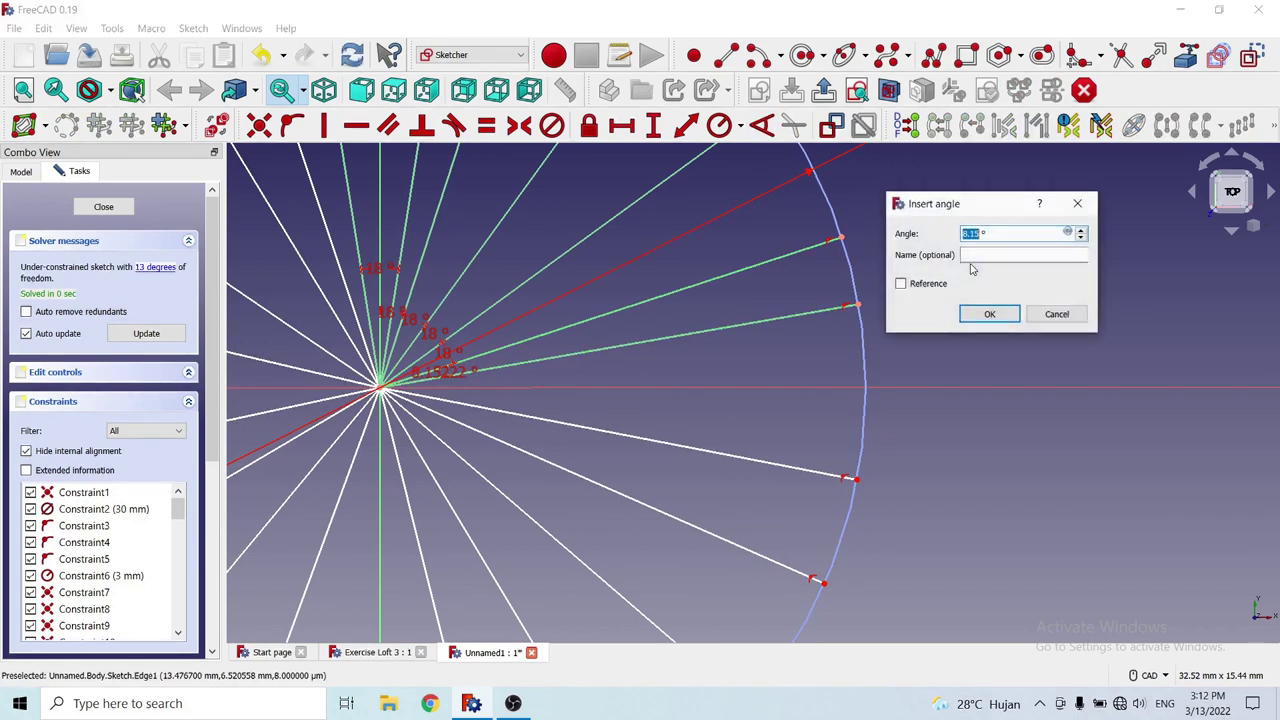
type("36")
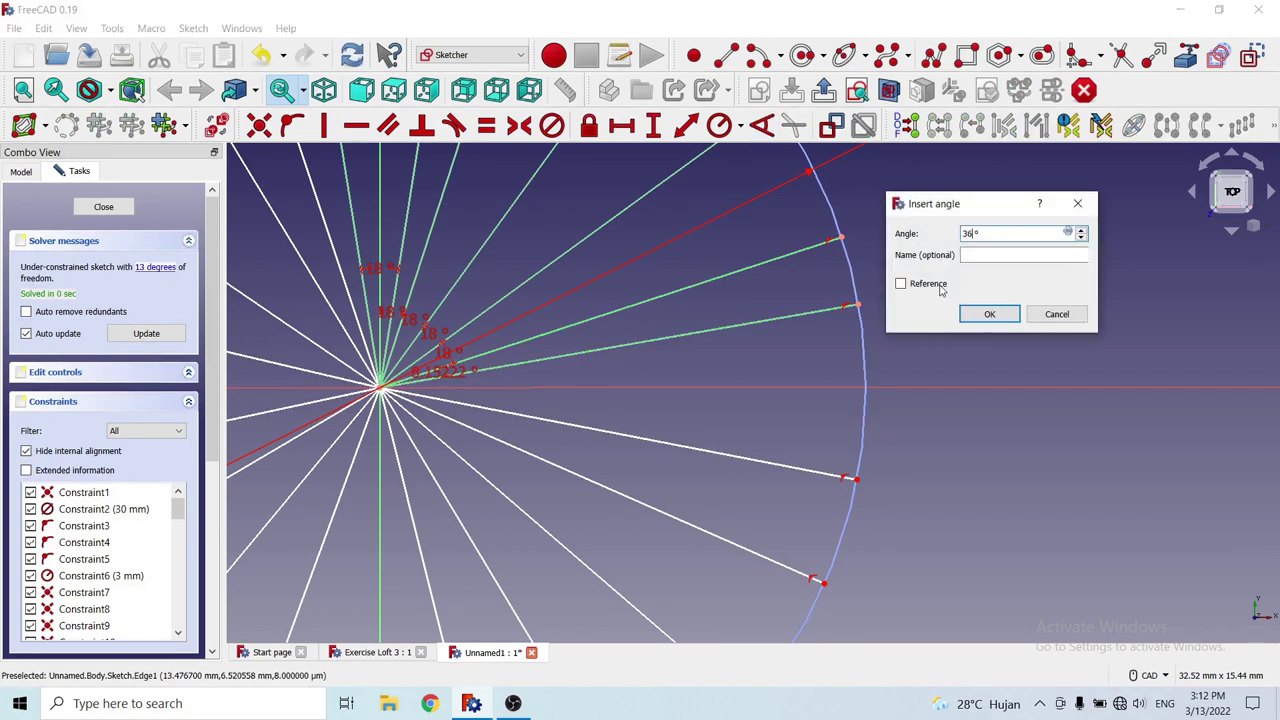
left_click(975, 320)
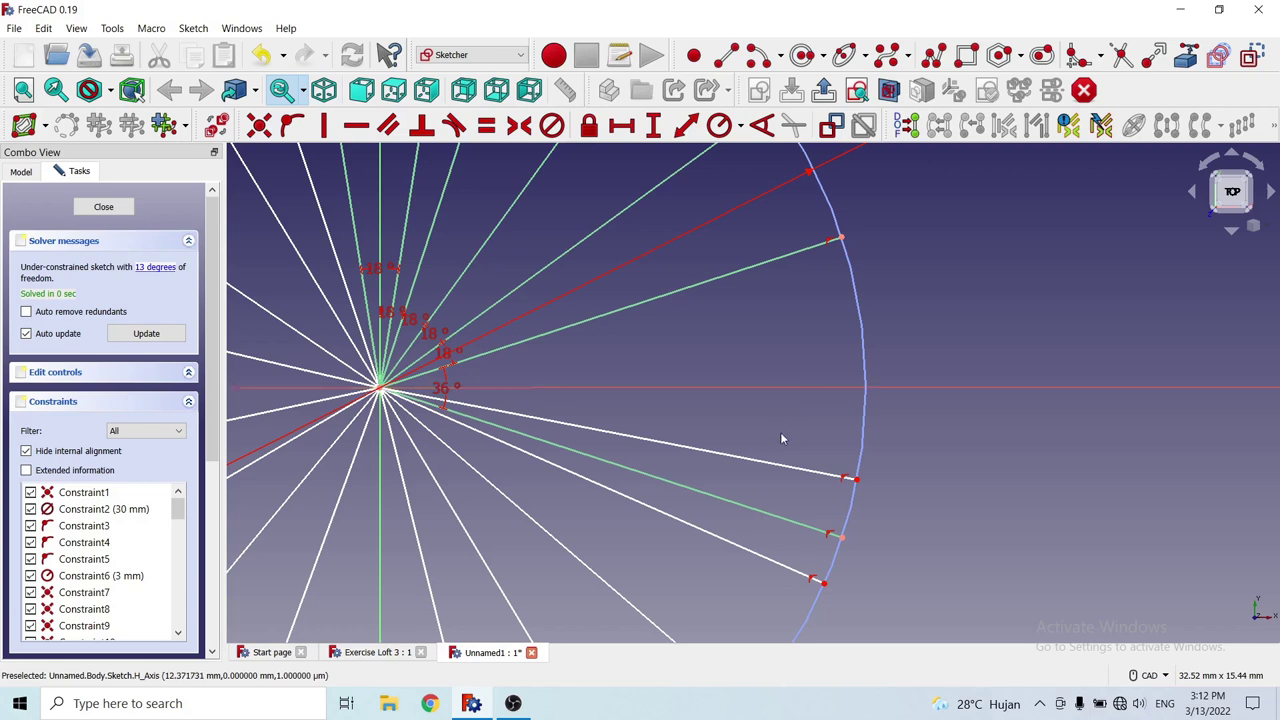
Delete the surplus spoke line from the sketch.
left_click(760, 460)
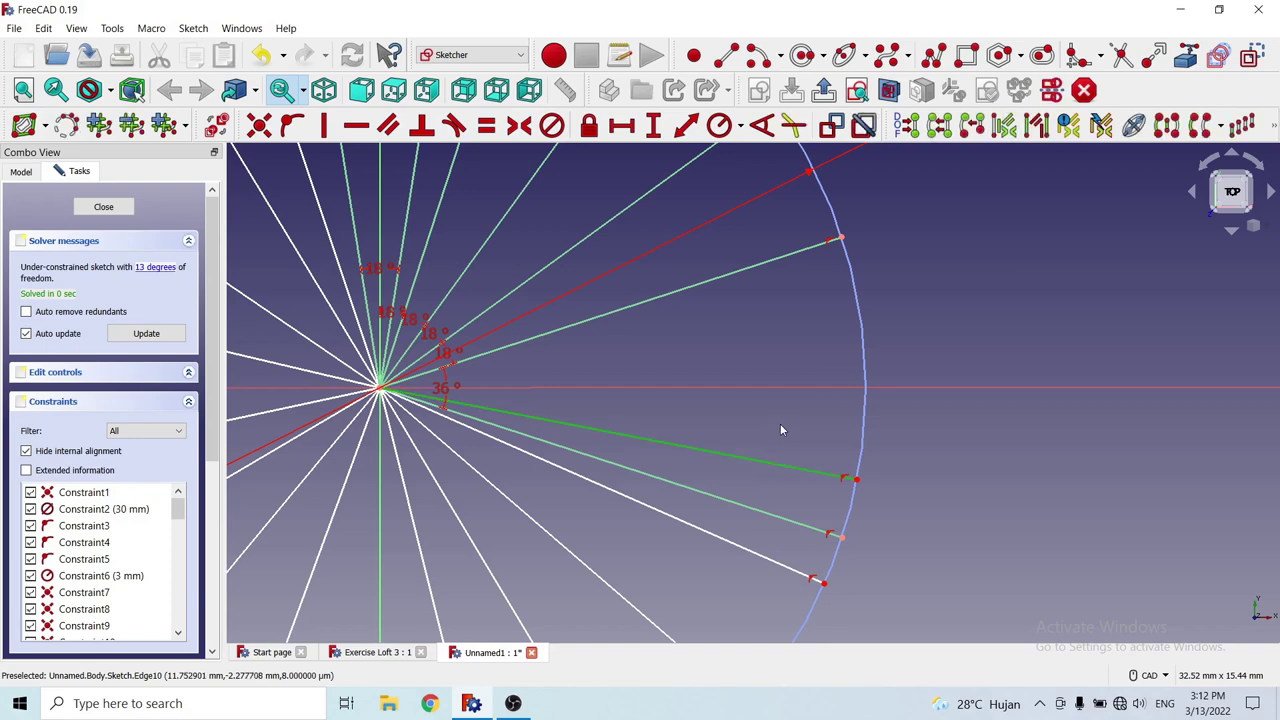
key("Delete")
scroll(977, 317, "down", 3)
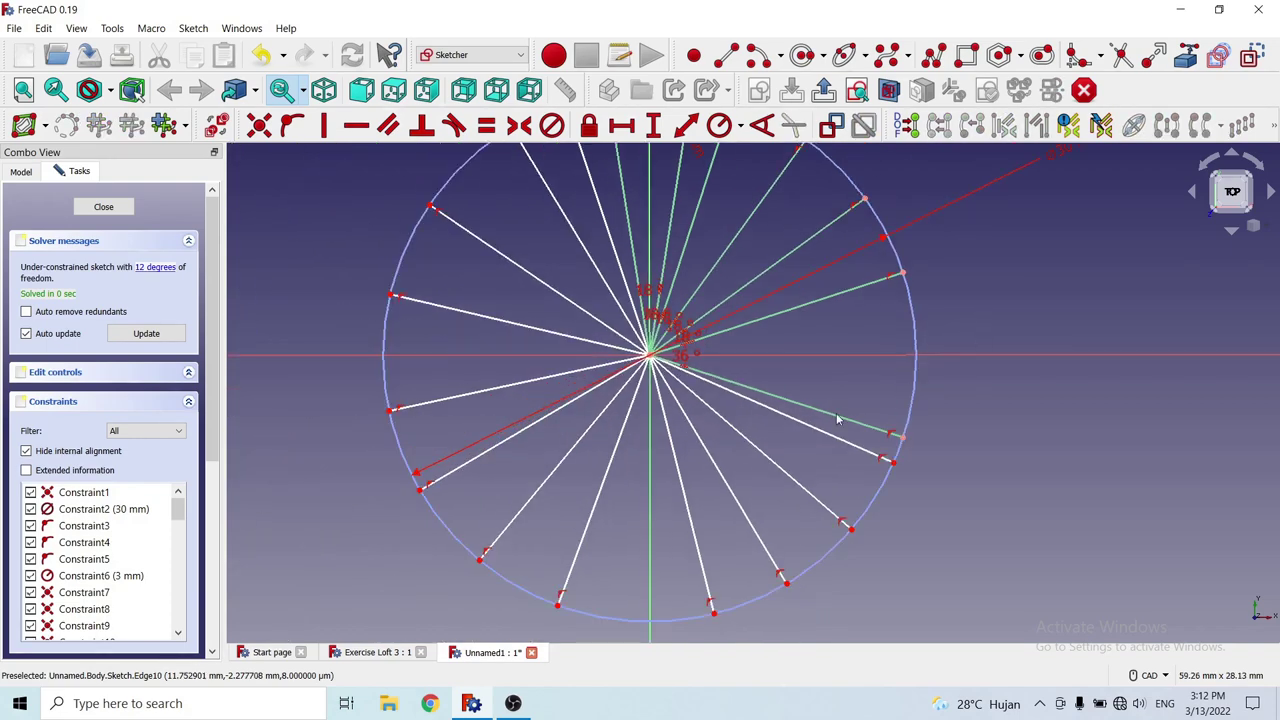
scroll(742, 486, "up", 1)
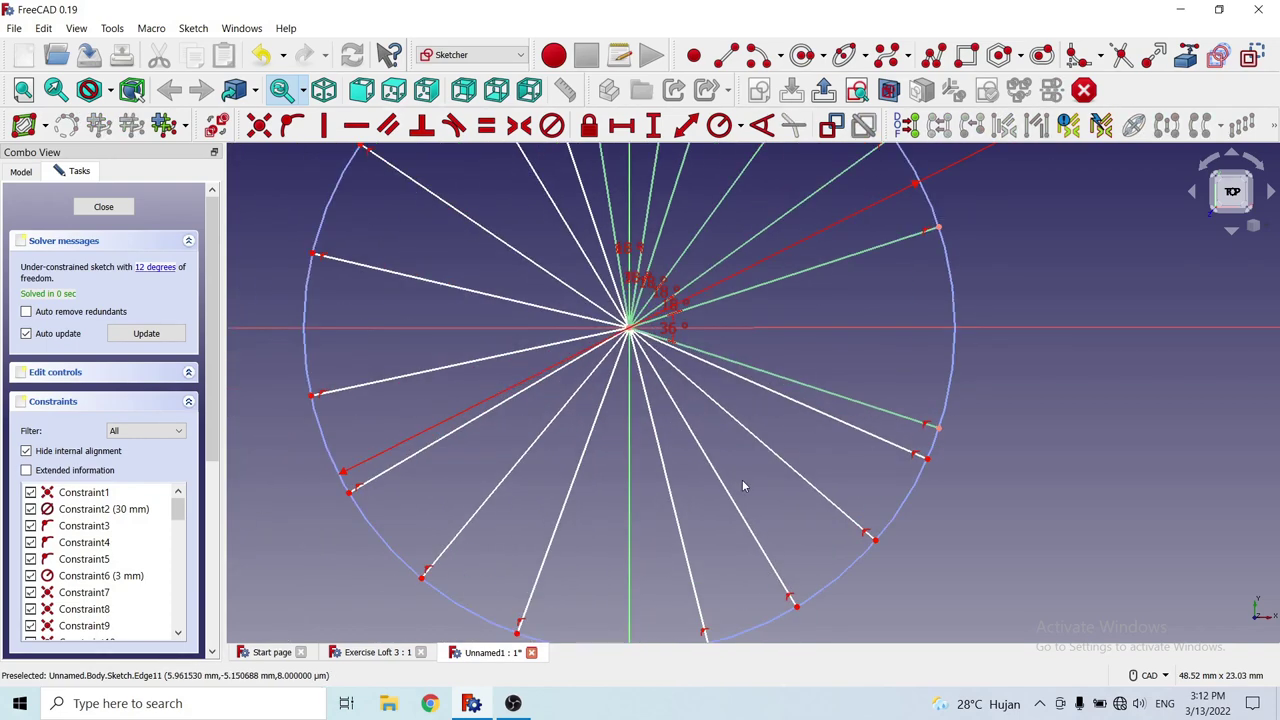
Constrain the following spoke pair to 18° and pan to the circle's lower half.
left_click(852, 406)
left_click(860, 427)
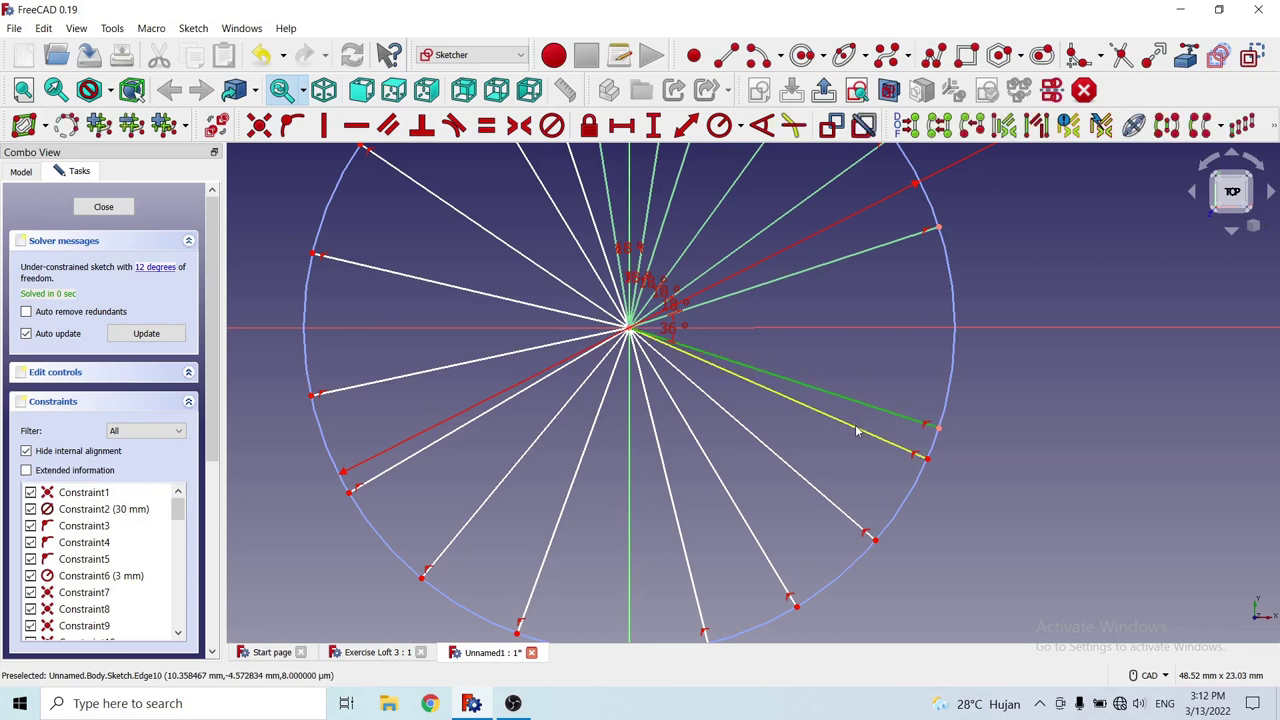
left_click(775, 132)
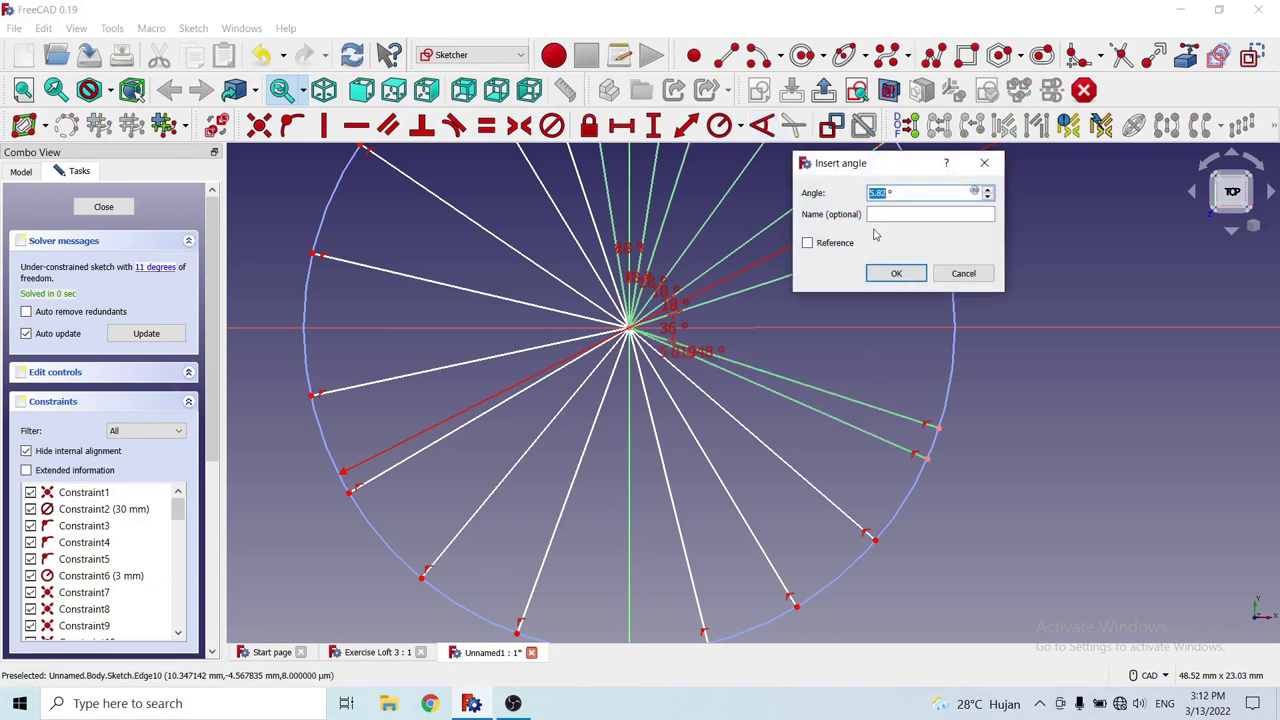
type("1")
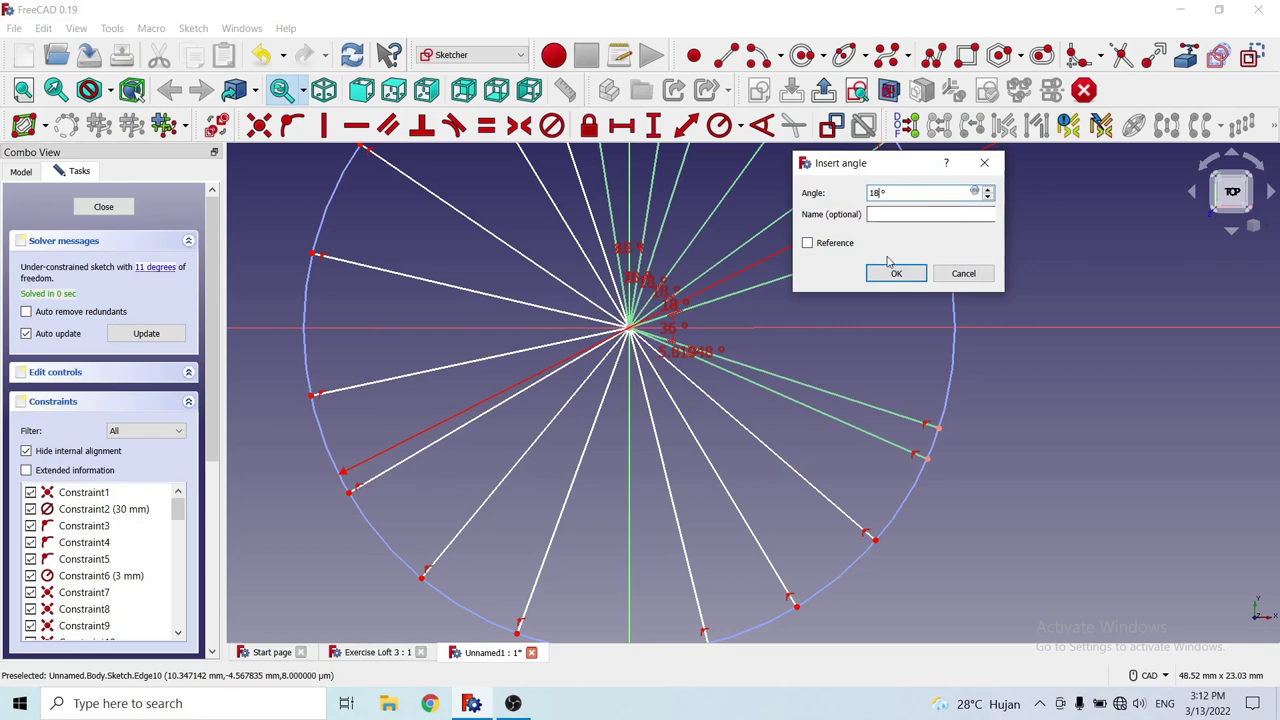
left_click(896, 273)
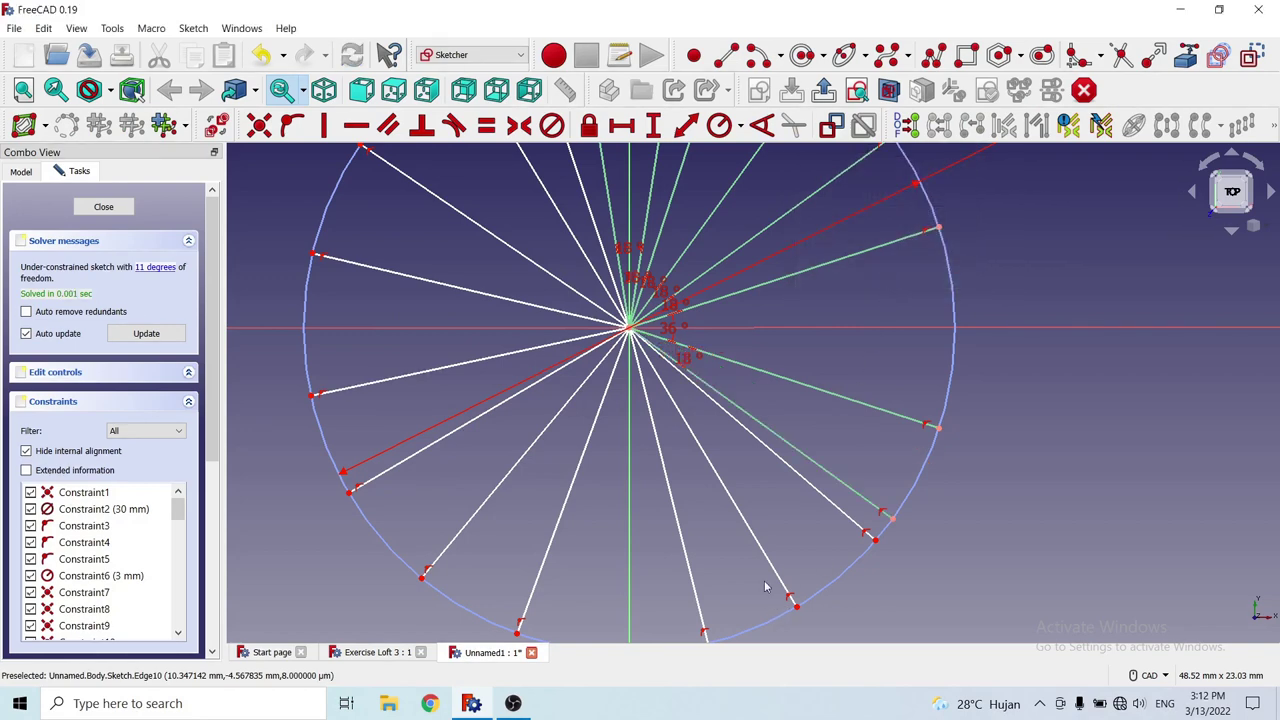
middle_click_drag(781, 544, 917, 429)
Add 18° angle constraints between two pairs of adjacent spokes.
scroll(912, 400, "up", 2)
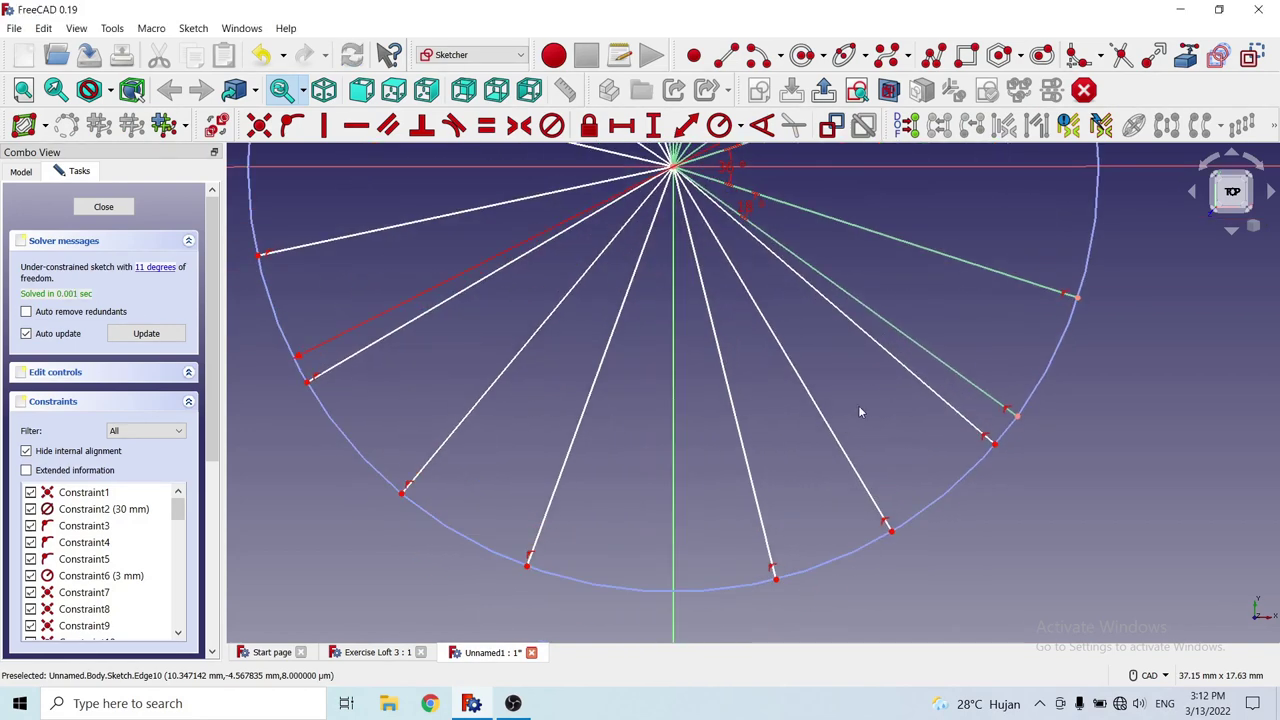
left_click(908, 357)
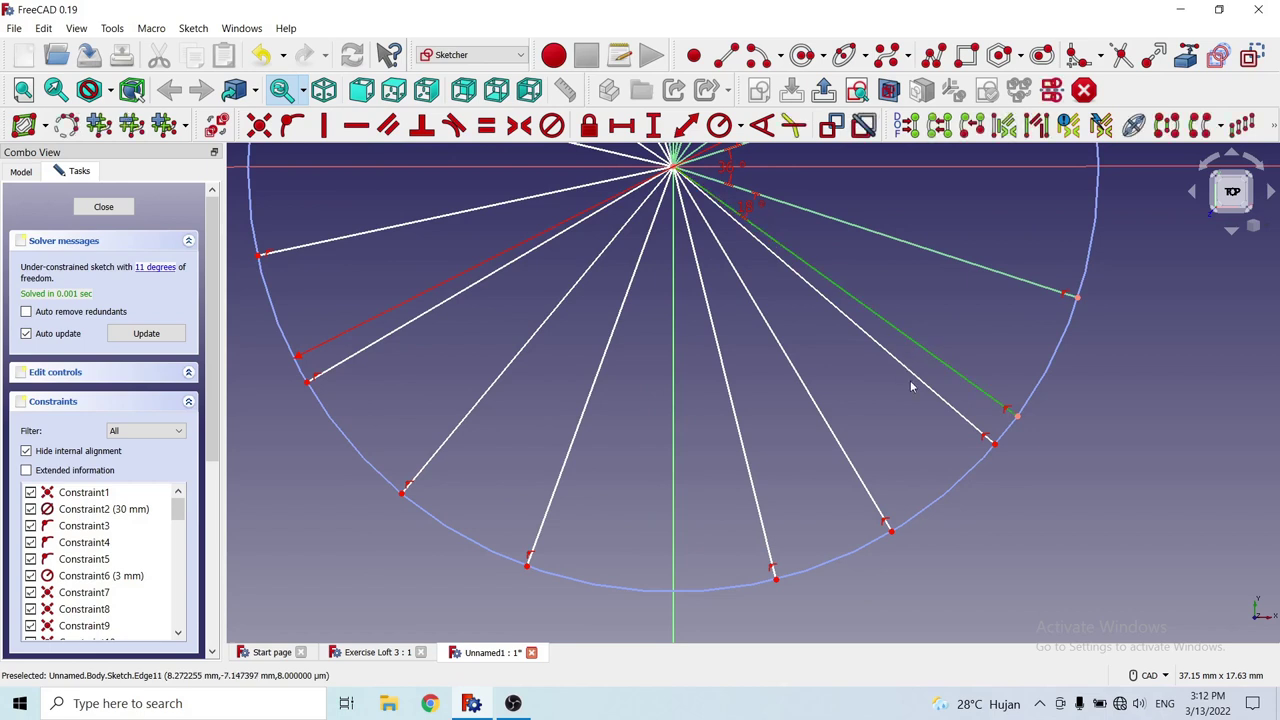
left_click(898, 382)
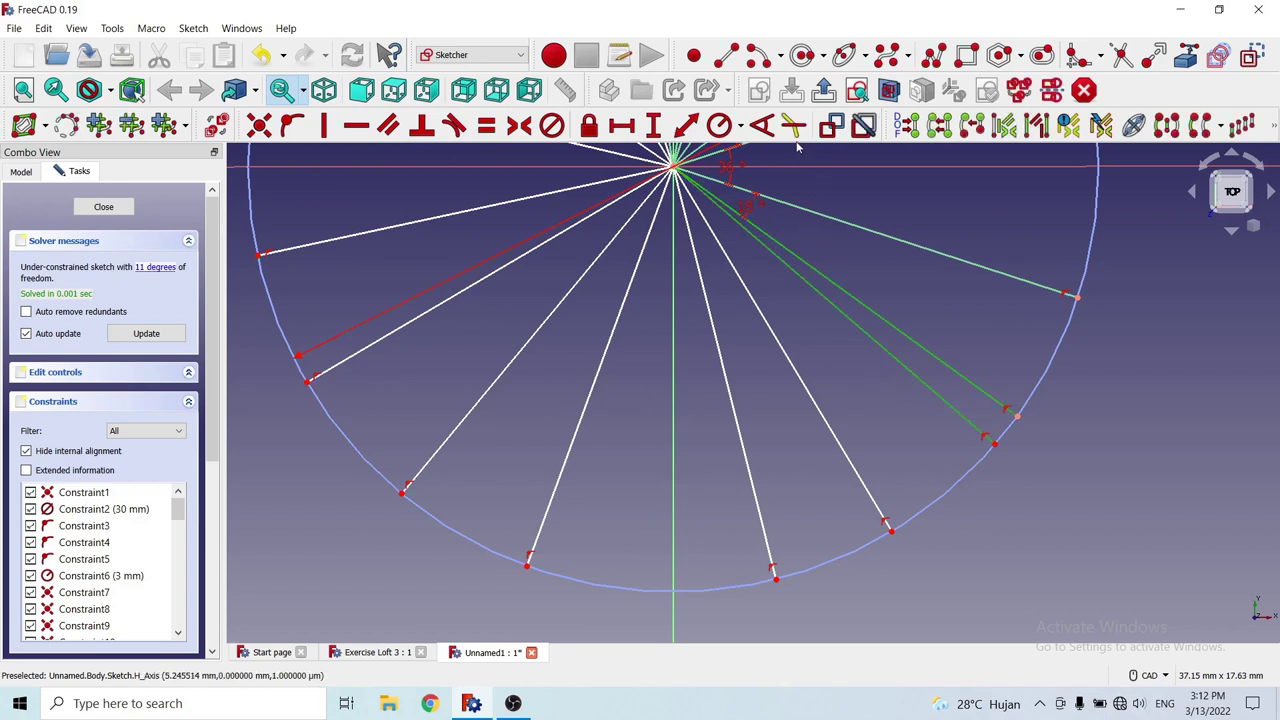
left_click(761, 125)
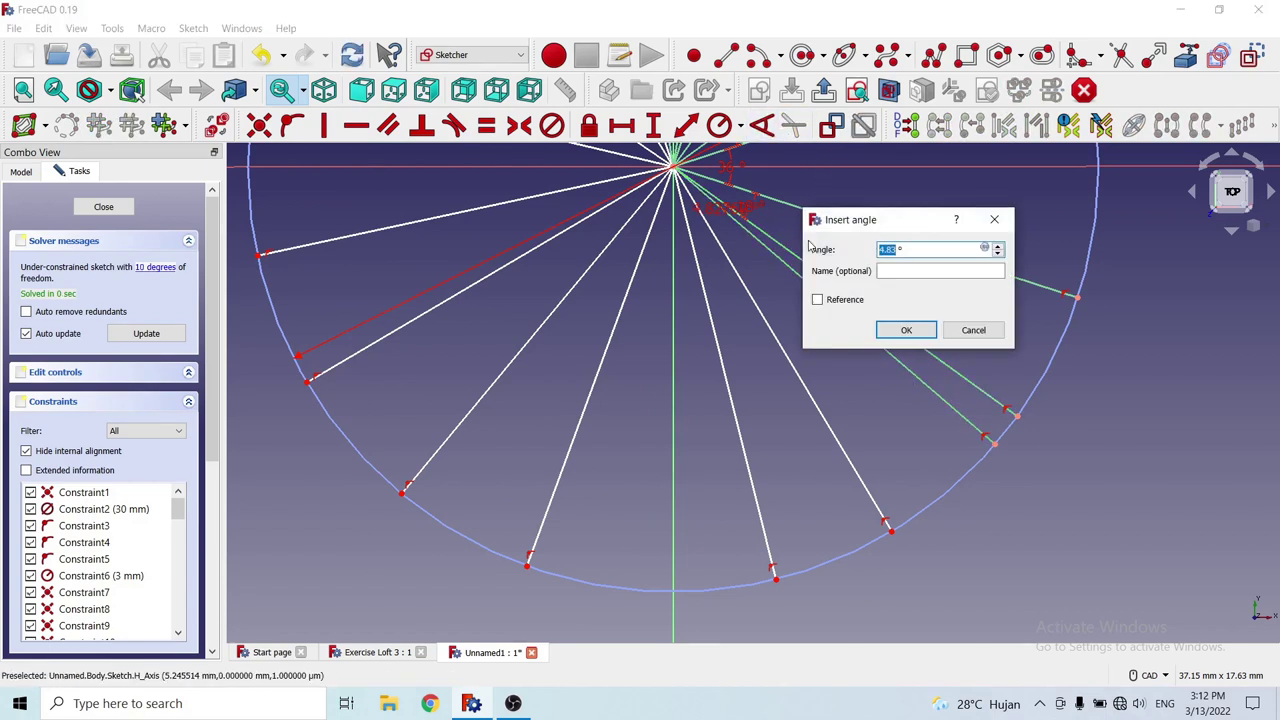
type("1")
left_click(905, 330)
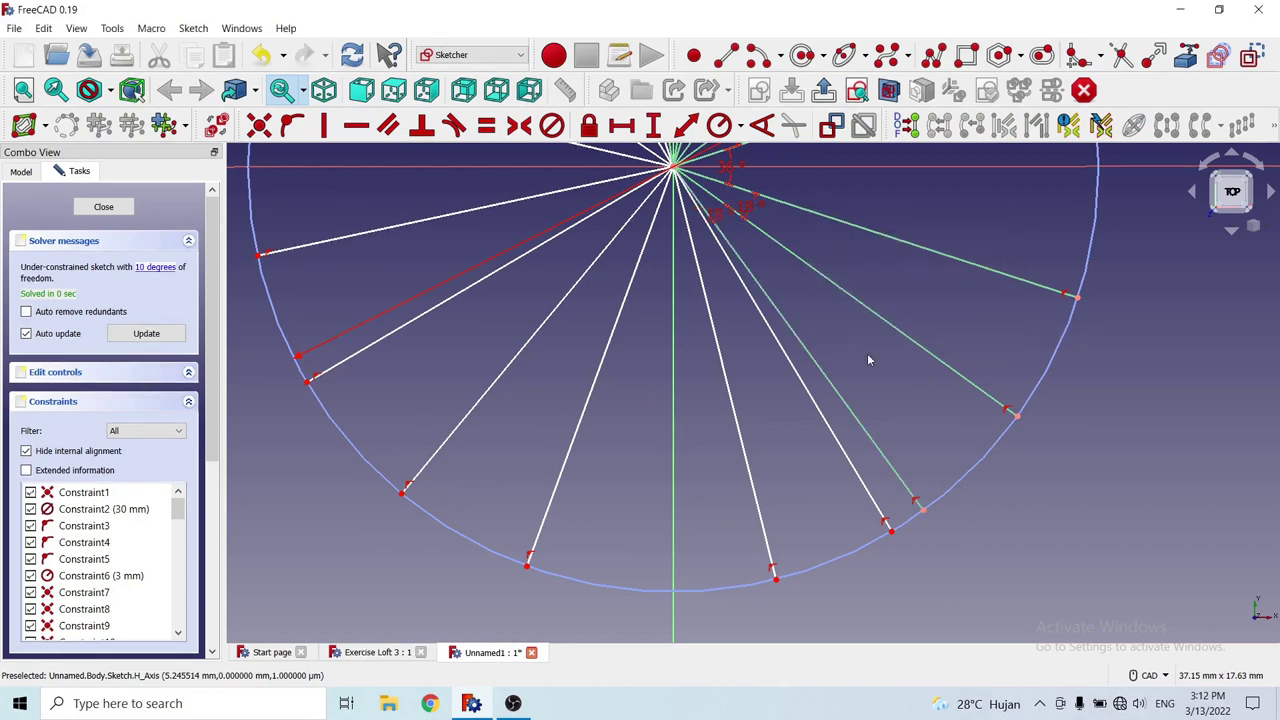
left_click(869, 440)
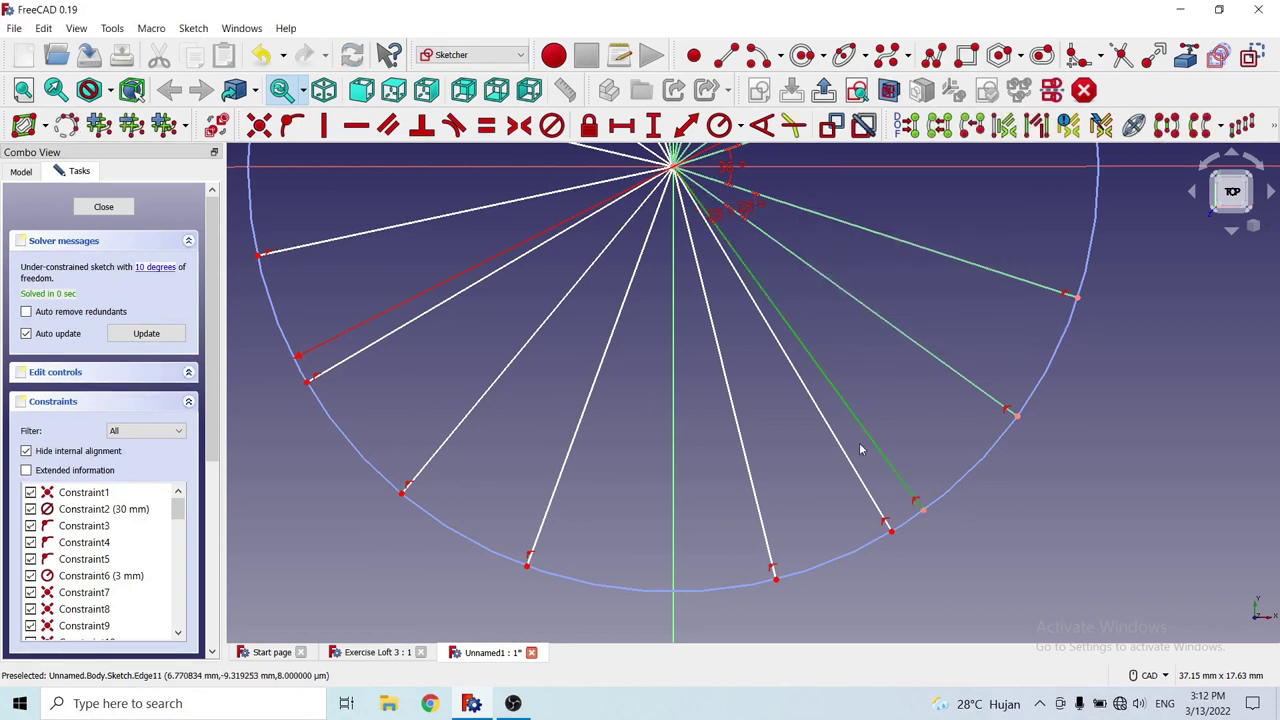
left_click(843, 450)
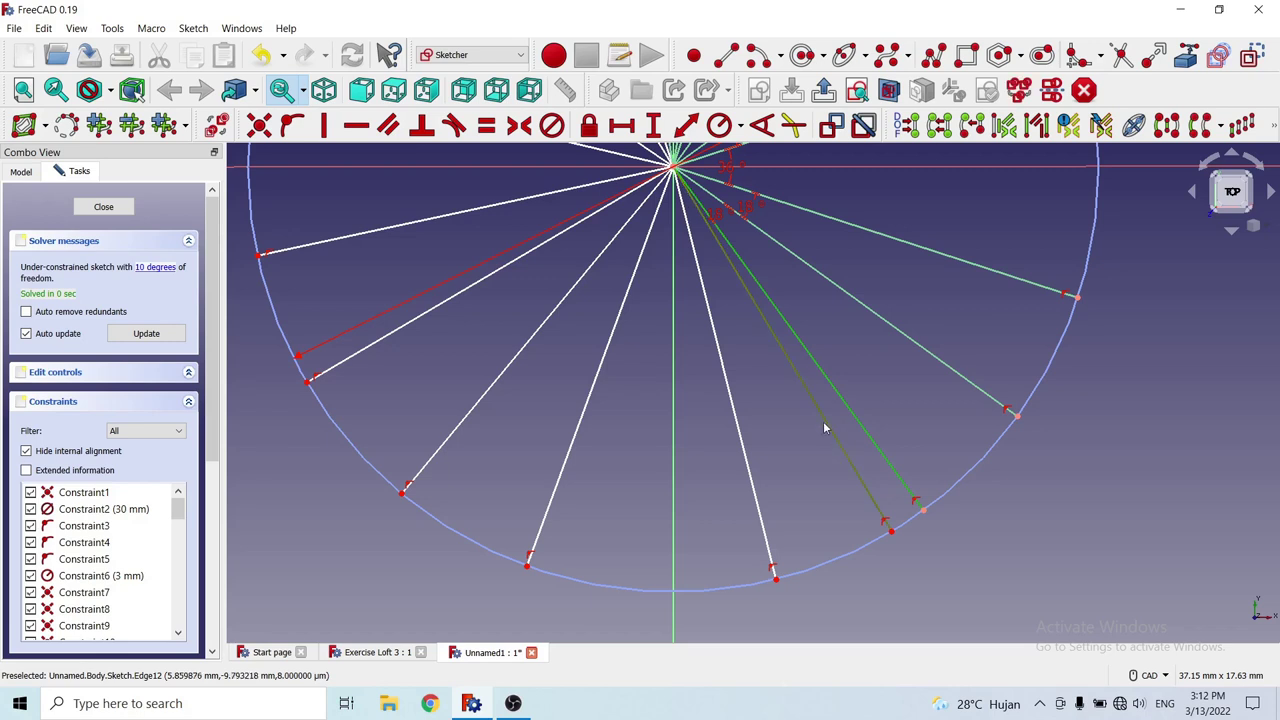
left_click(762, 126)
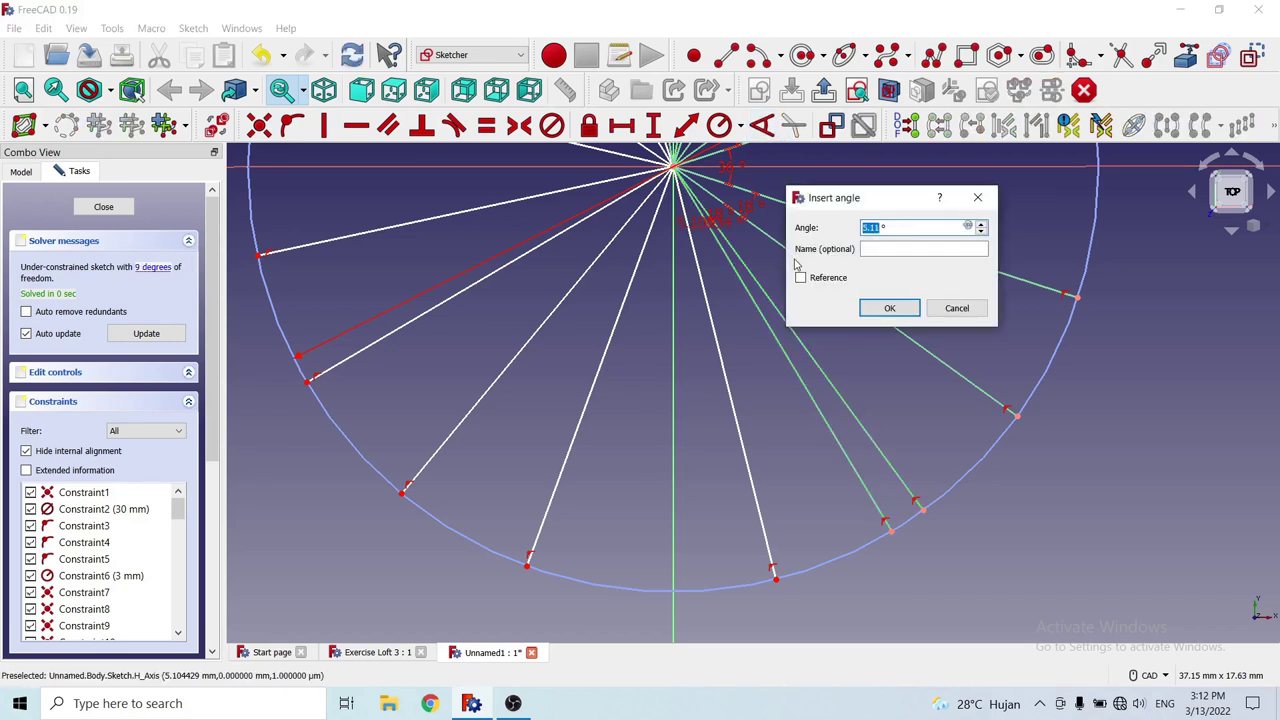
type("18")
left_click(886, 310)
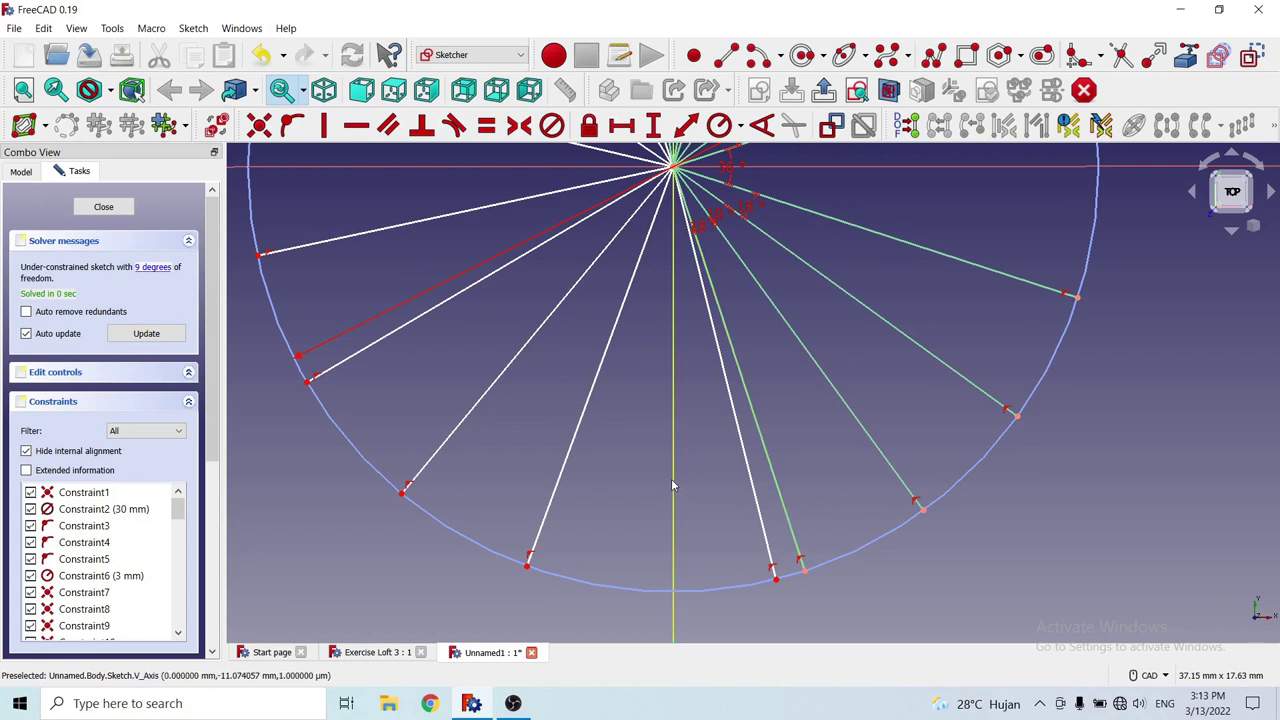
Delete a surplus spoke line and set a spoke 18° from the vertical axis.
left_click(756, 502)
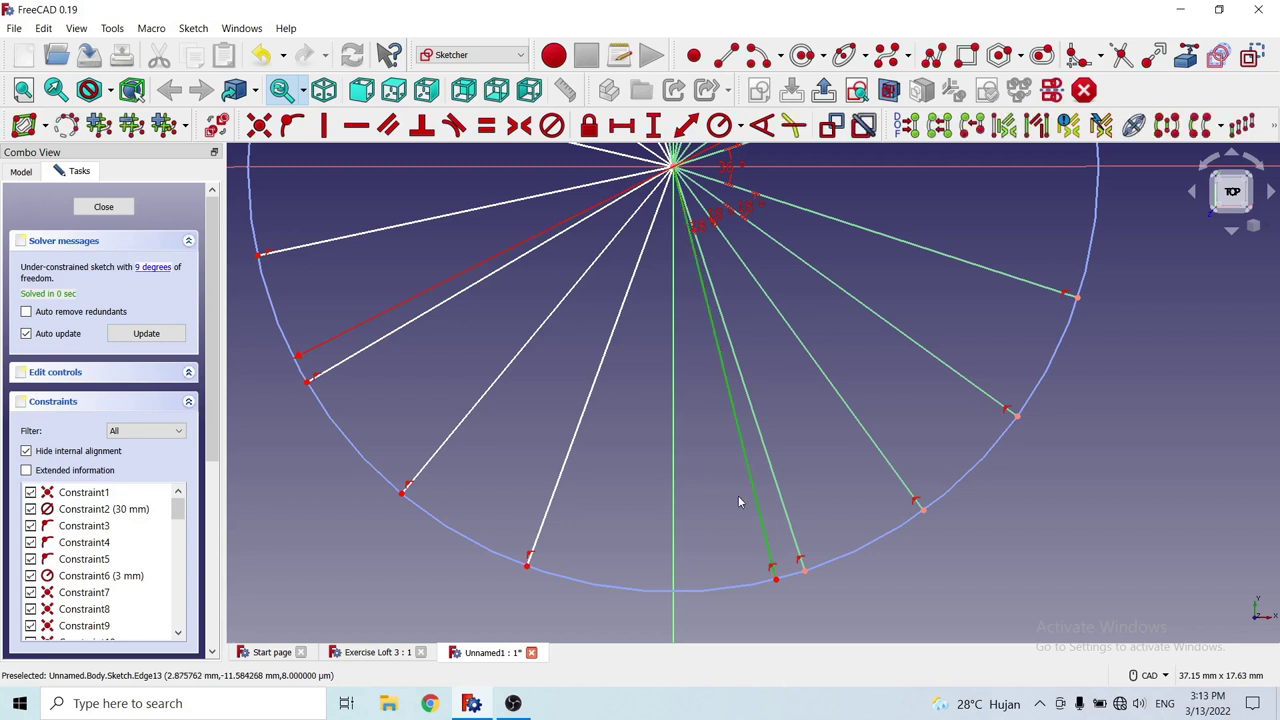
key("Delete")
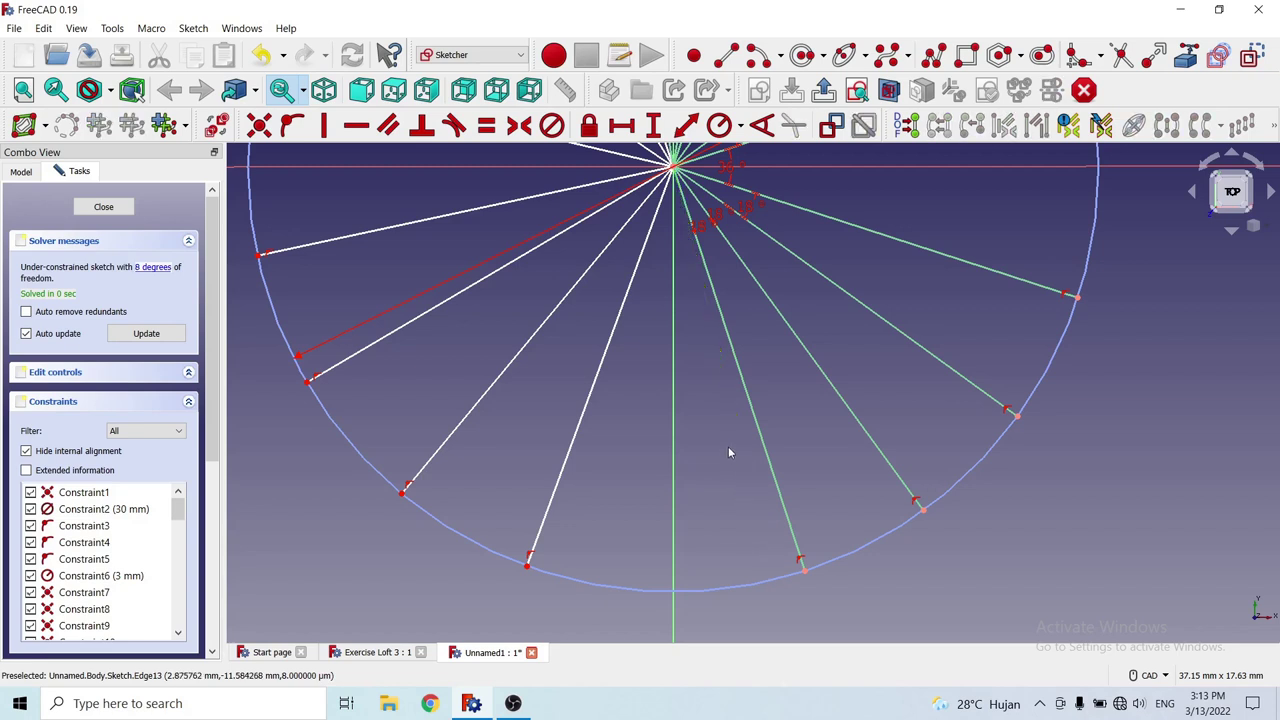
left_click(743, 388)
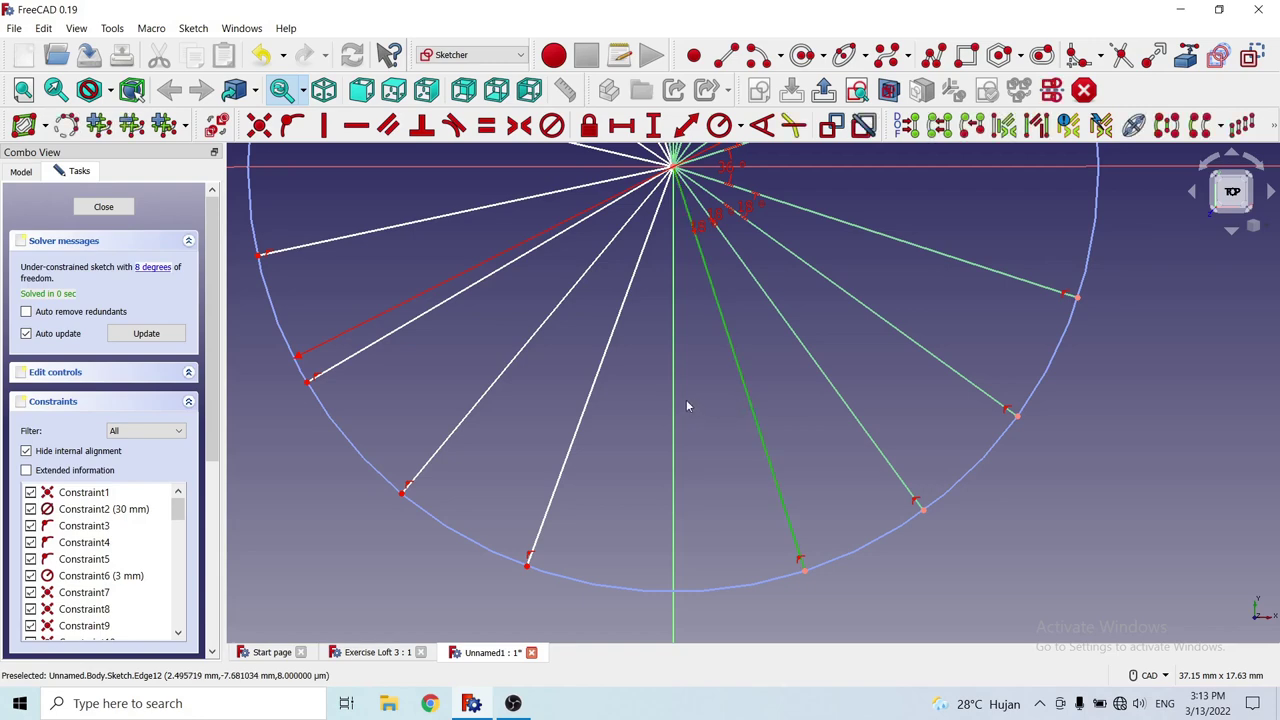
left_click(727, 211)
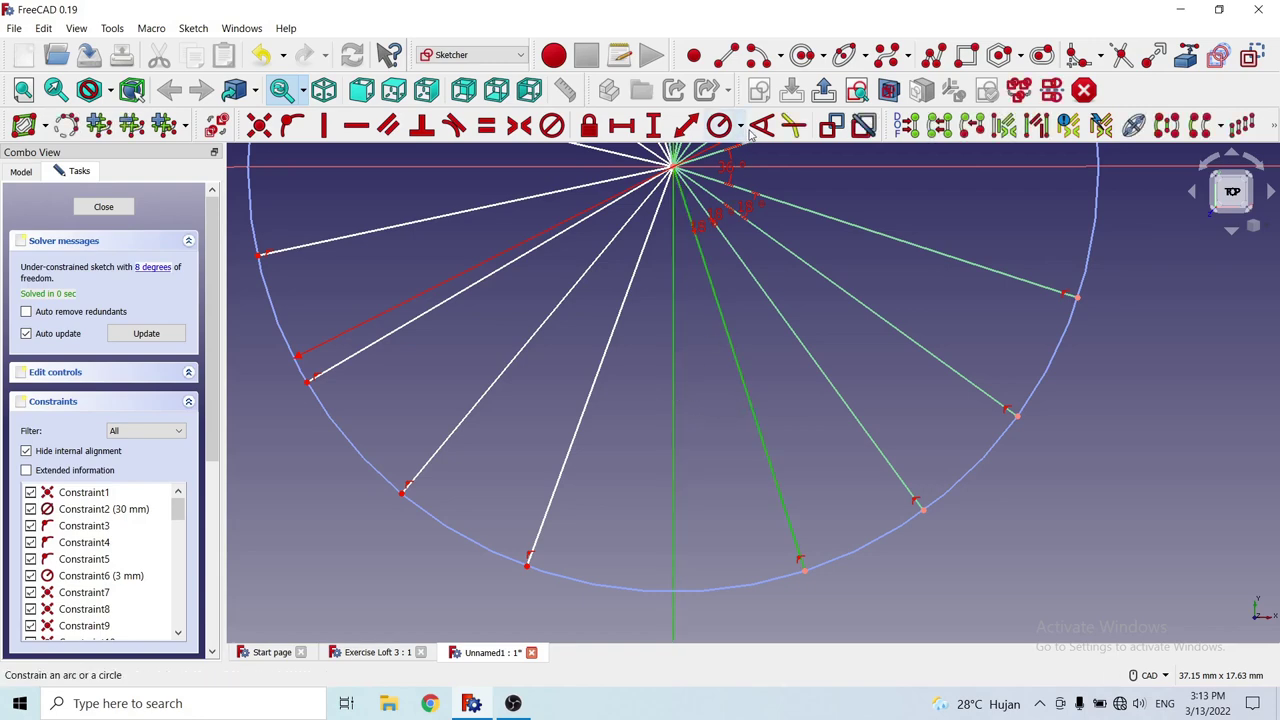
left_click(761, 125)
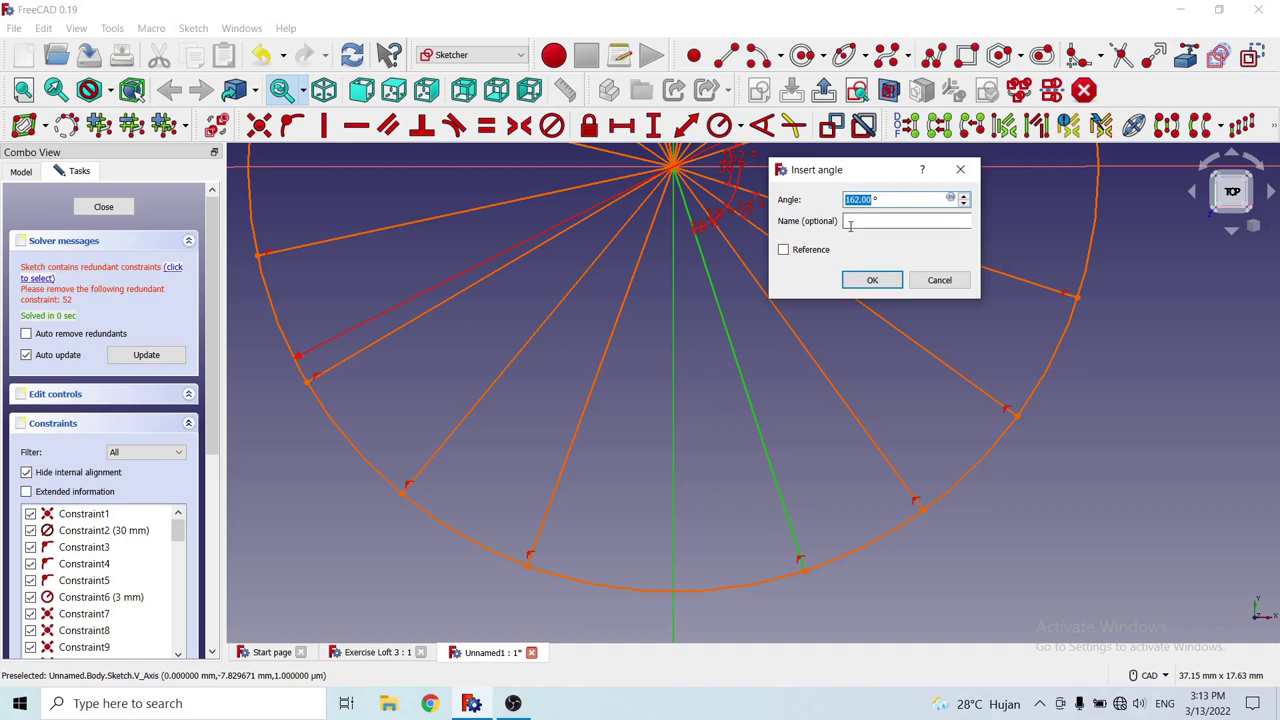
type("18")
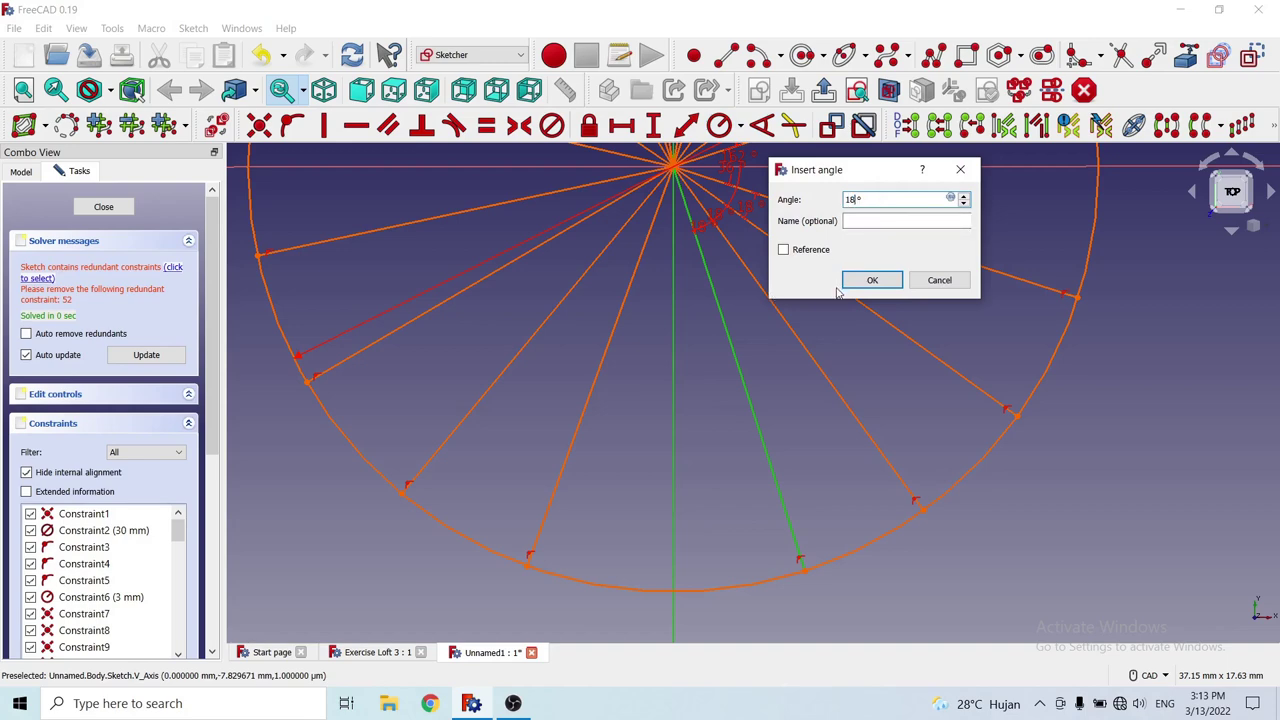
left_click(937, 285)
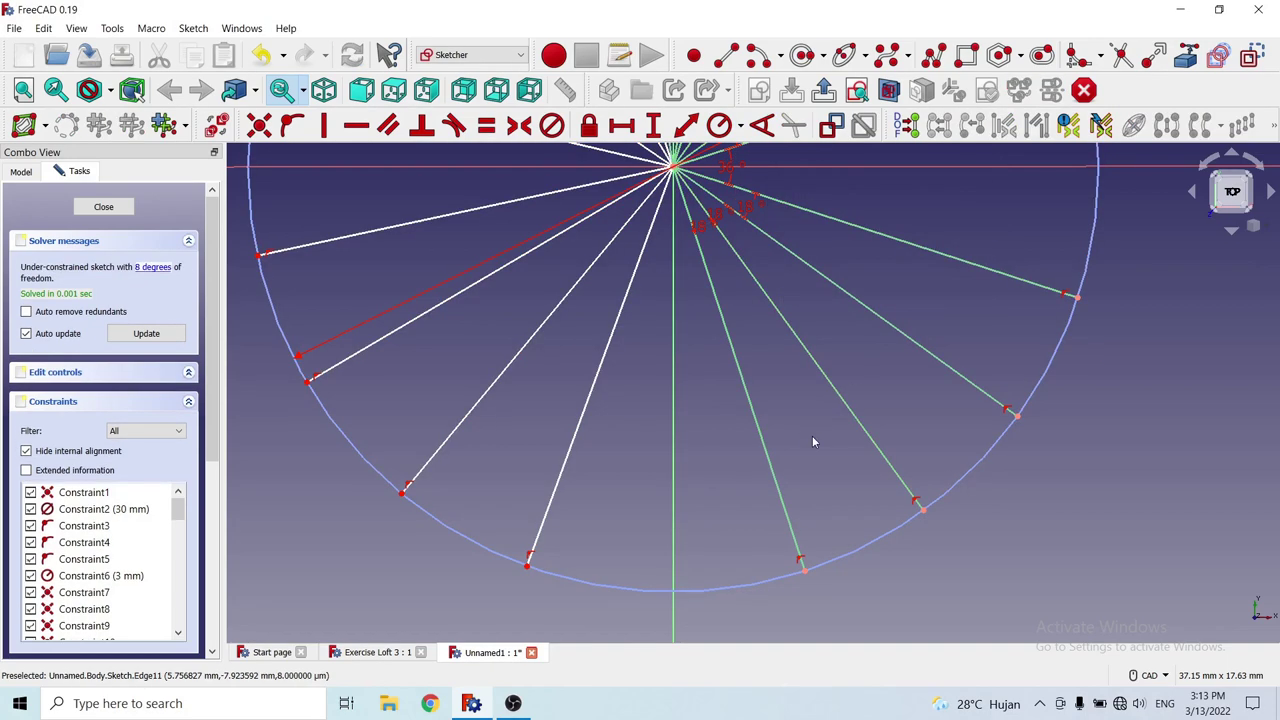
Constrain the next spoke pairs to 36° and 18° apart.
left_click(762, 438)
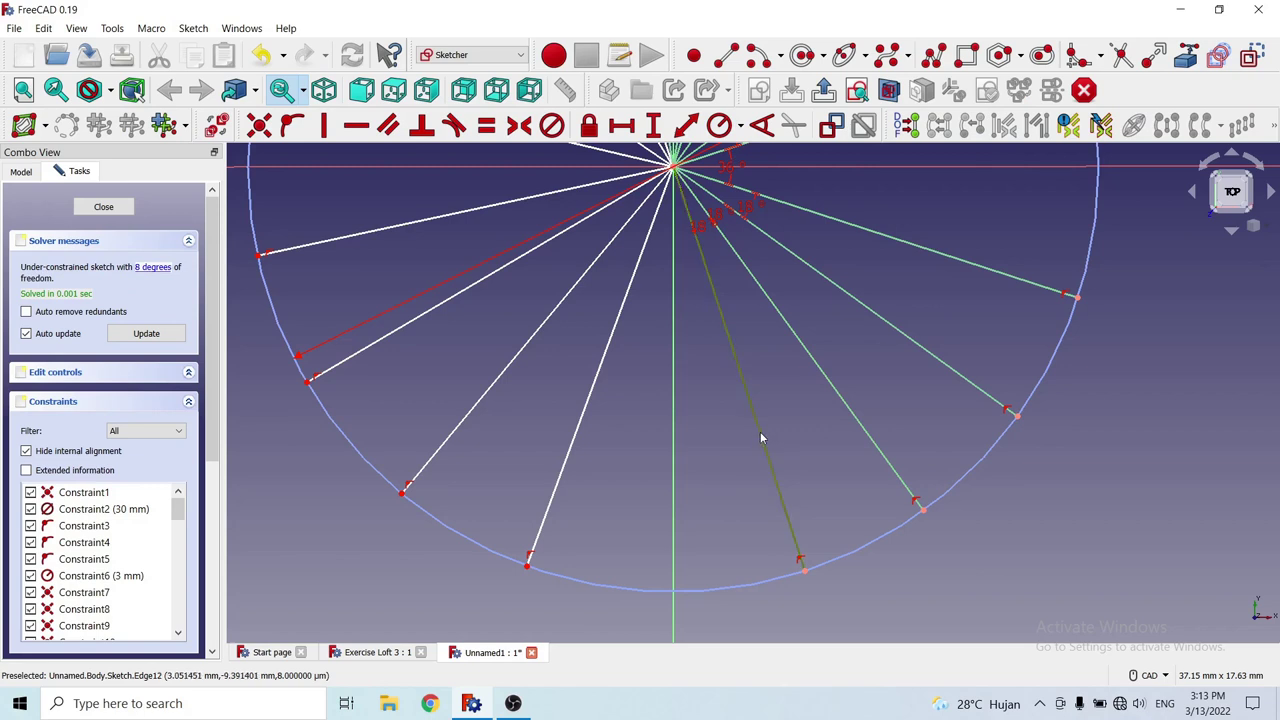
left_click(583, 425)
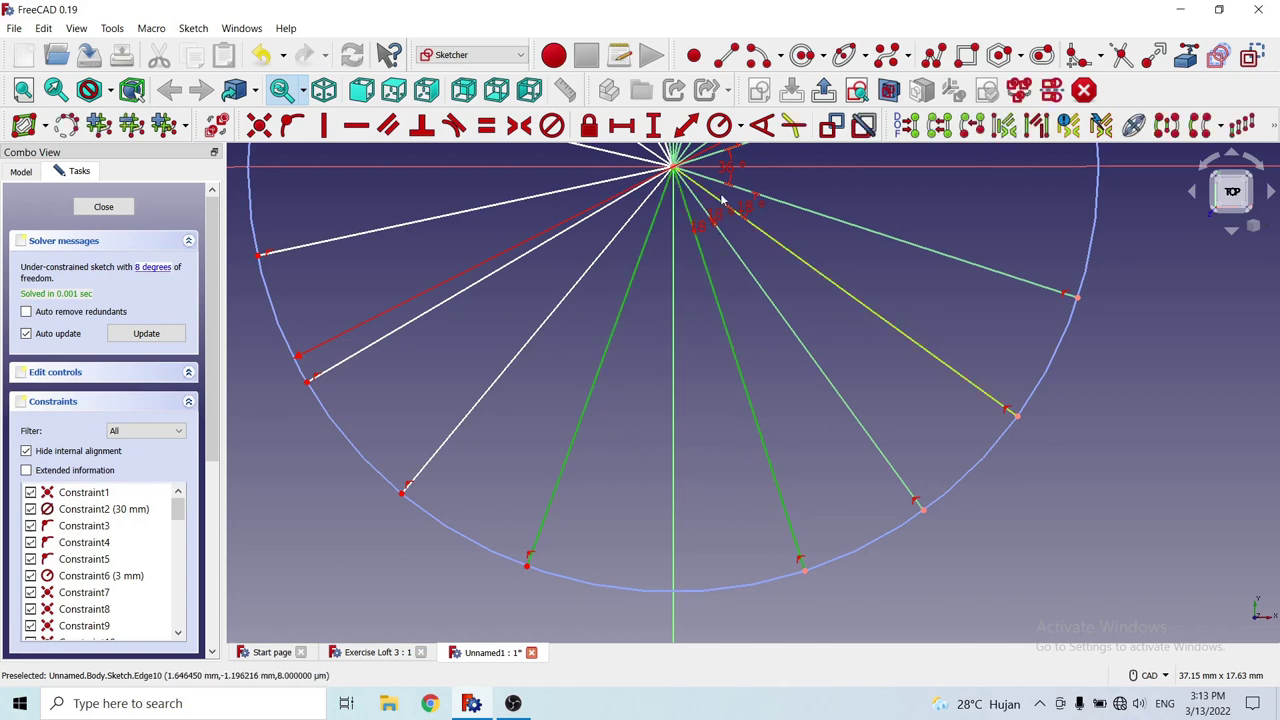
left_click(762, 137)
type("36")
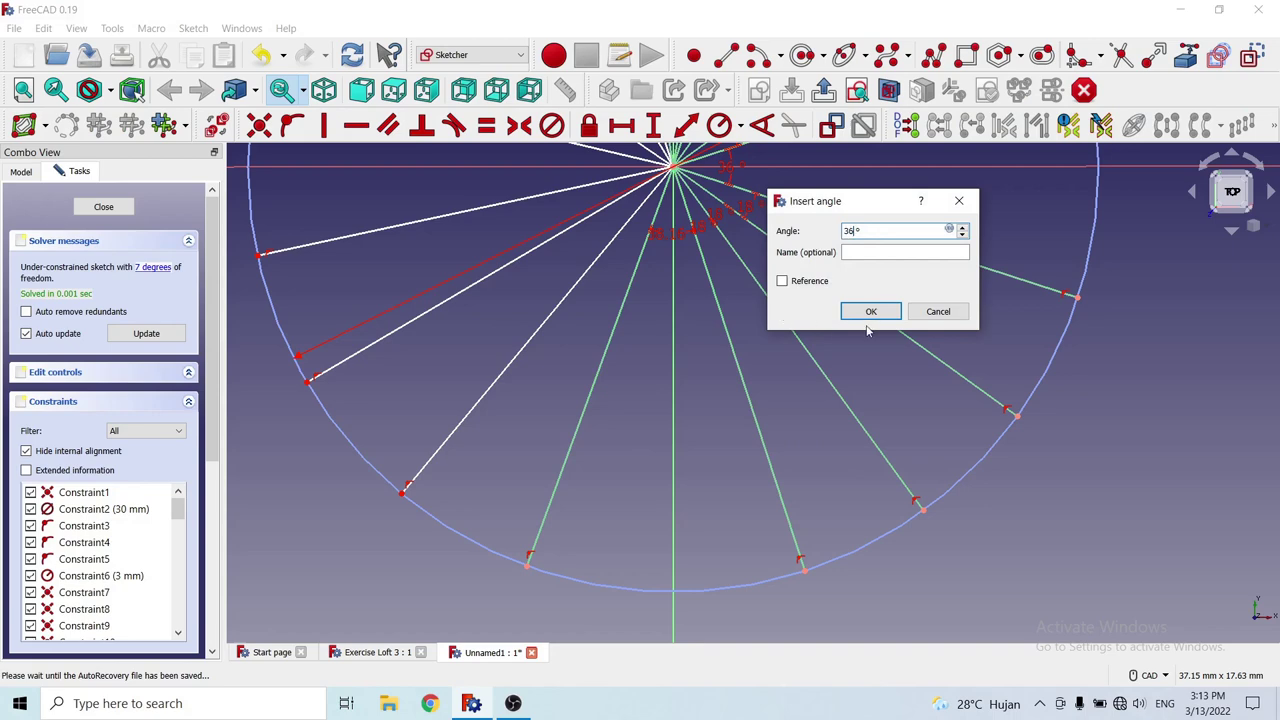
left_click(869, 314)
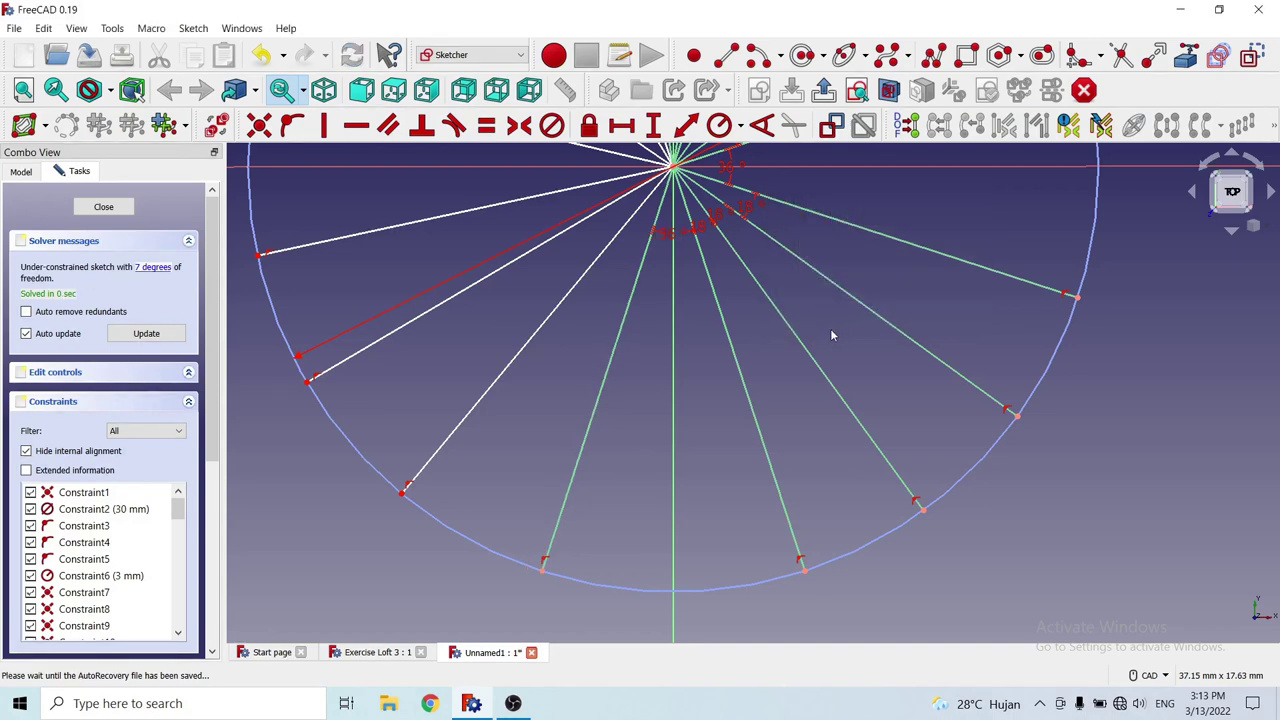
middle_click_drag(629, 414, 725, 490)
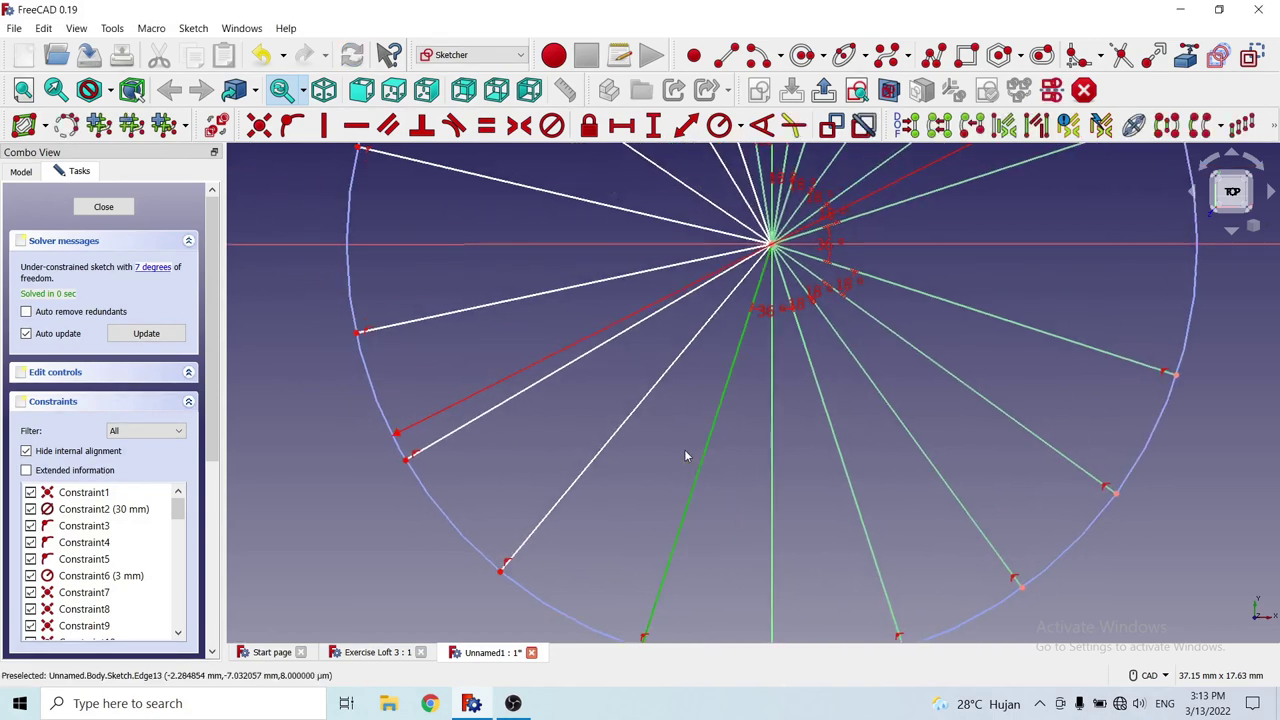
left_click(628, 415)
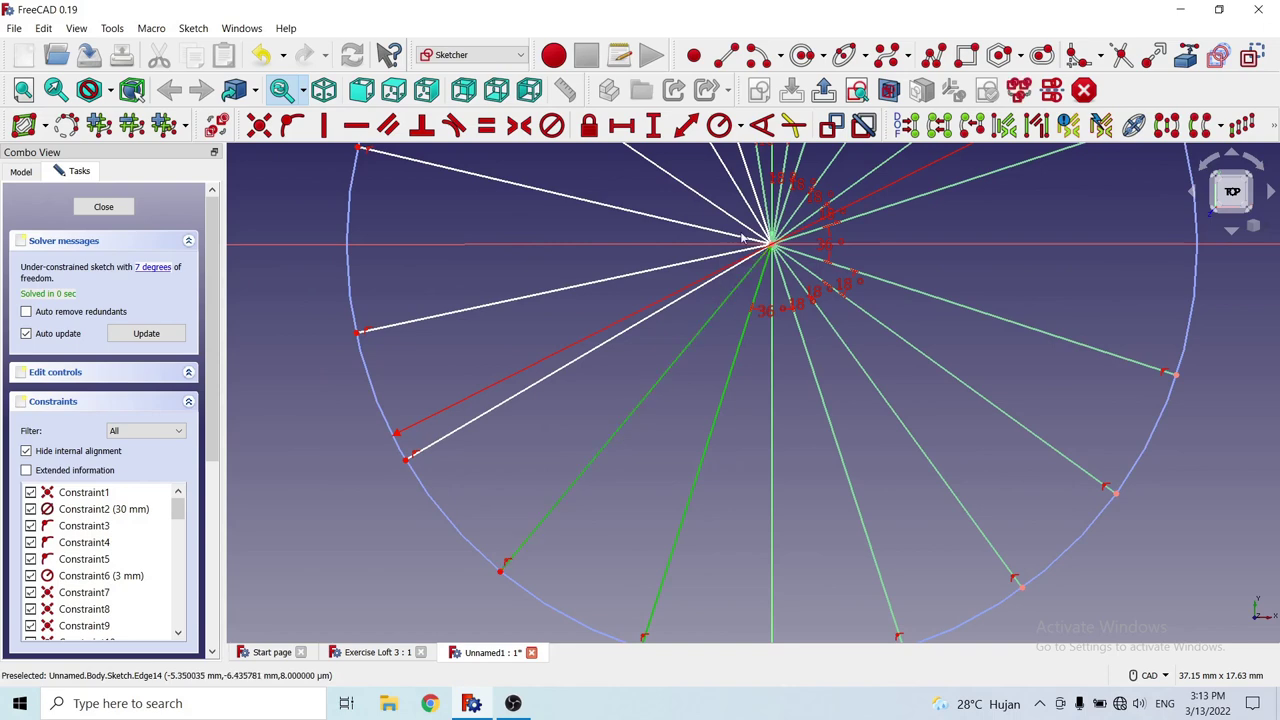
left_click(762, 125)
type("18")
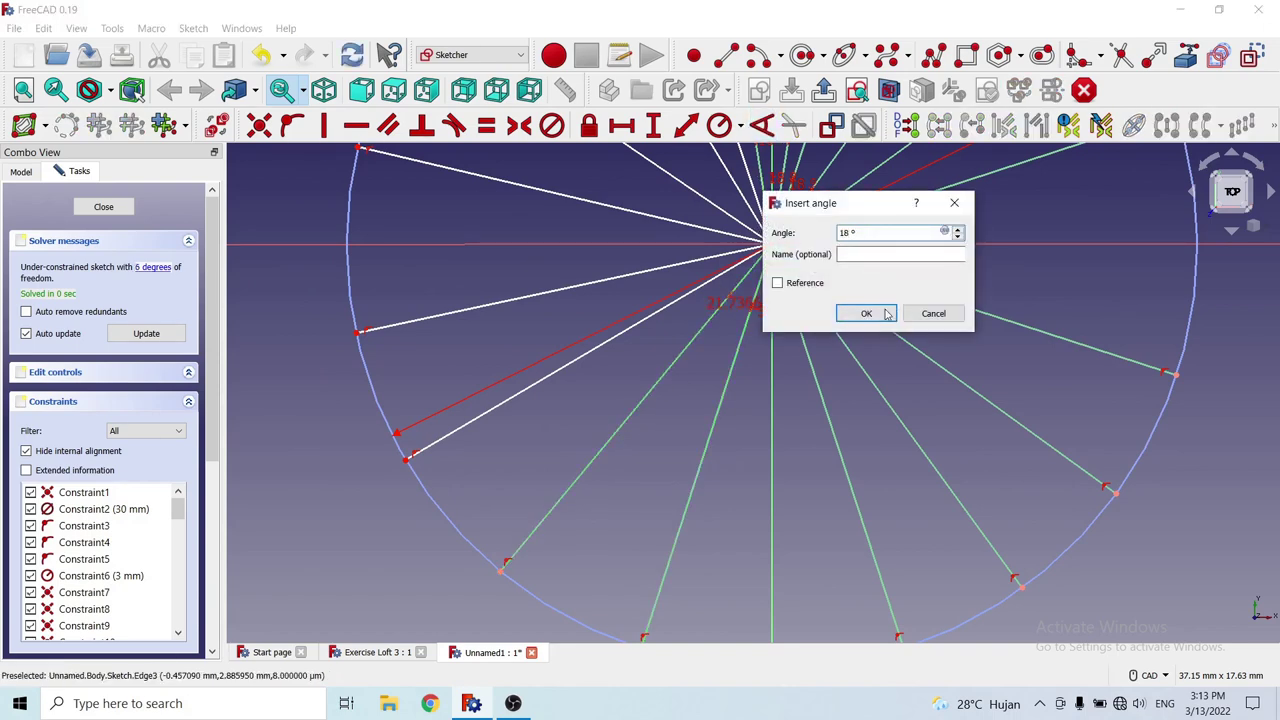
left_click(866, 313)
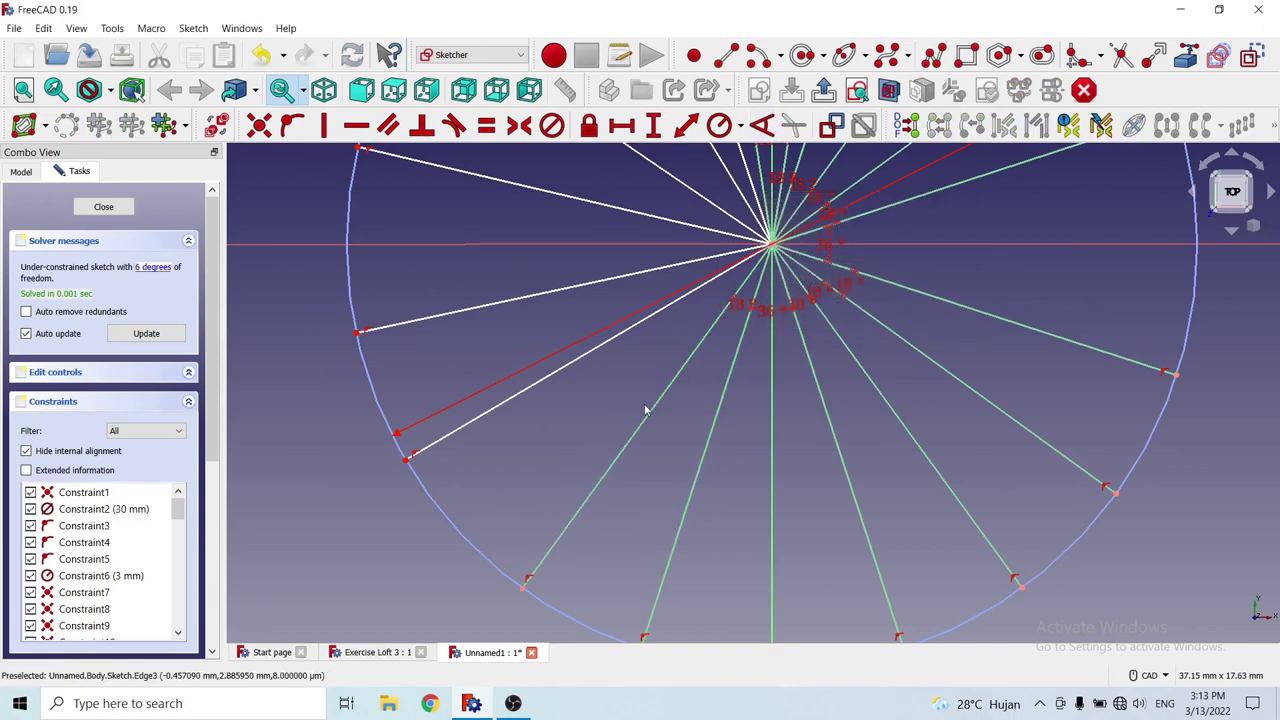
Set two more lower-left spokes 18° from their neighbouring spokes.
left_click(605, 475)
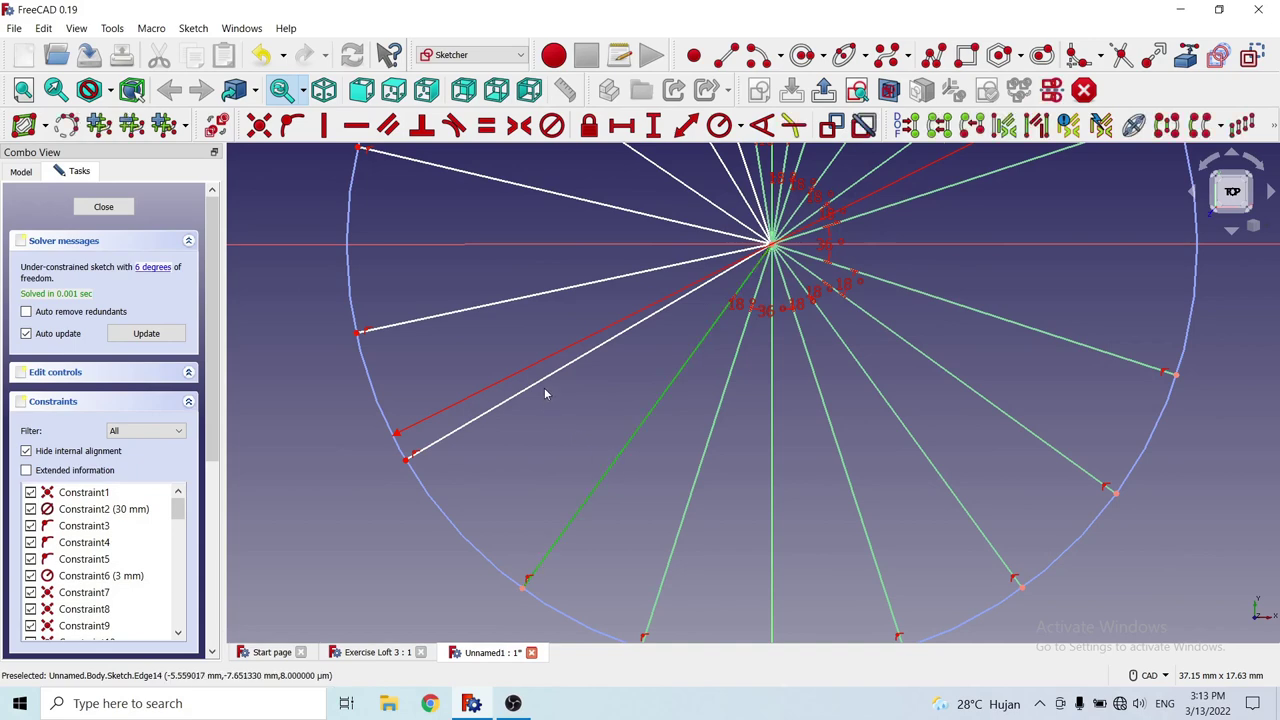
left_click(543, 384)
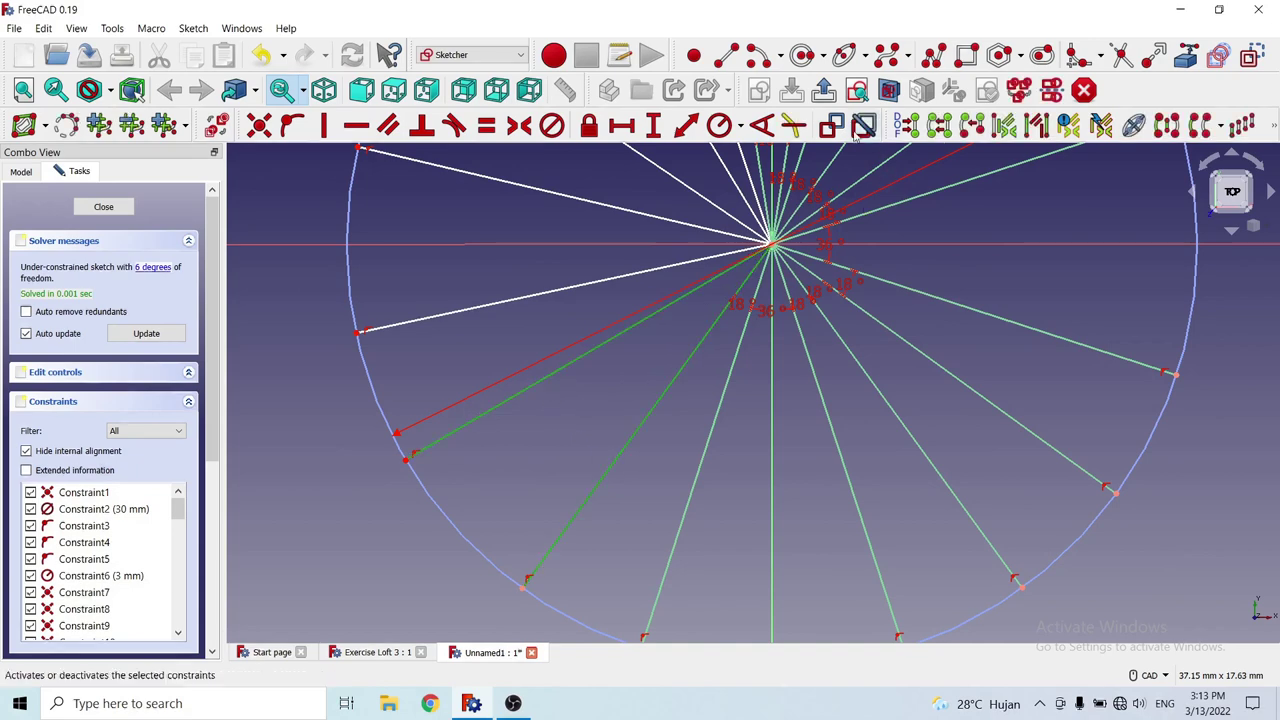
left_click(761, 125)
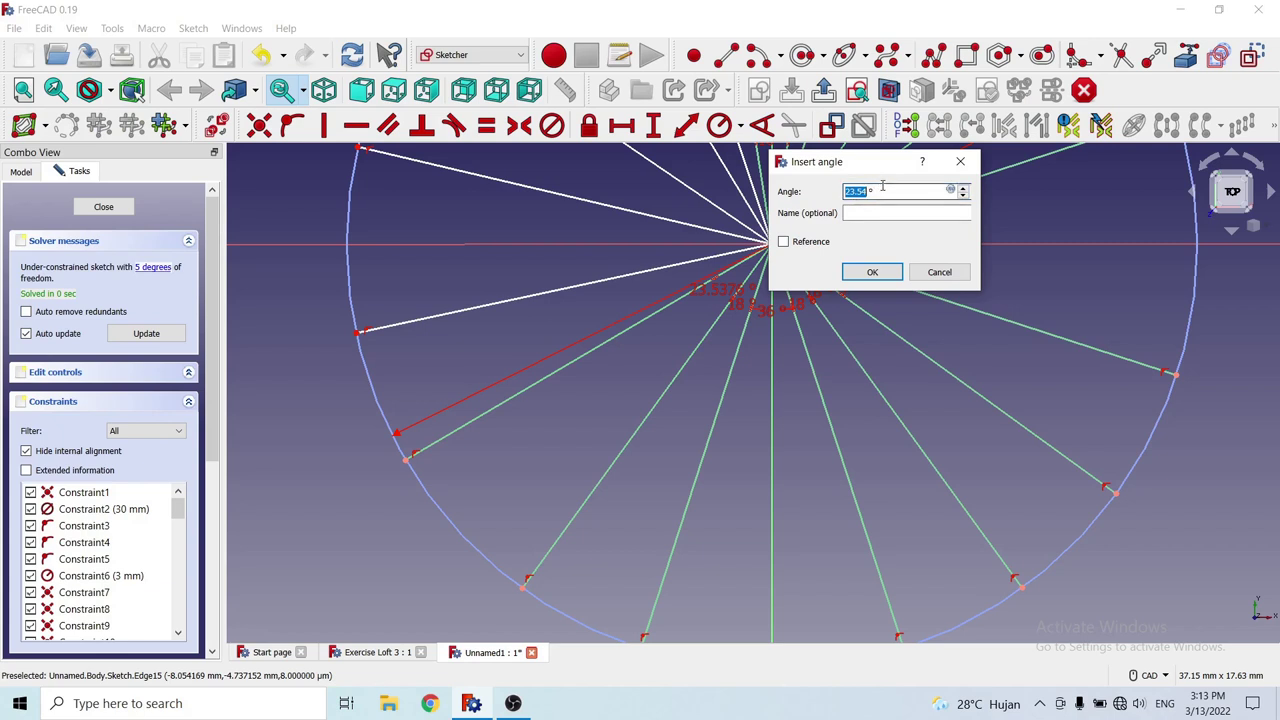
type("18")
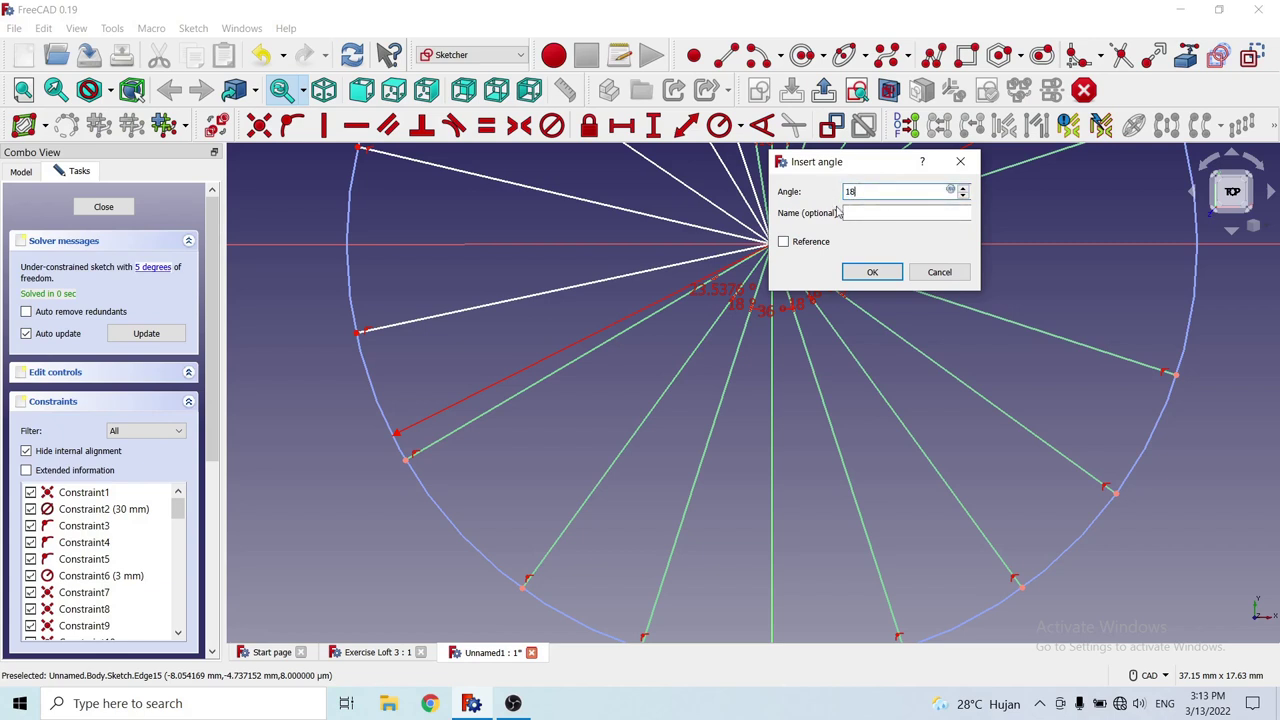
left_click(873, 271)
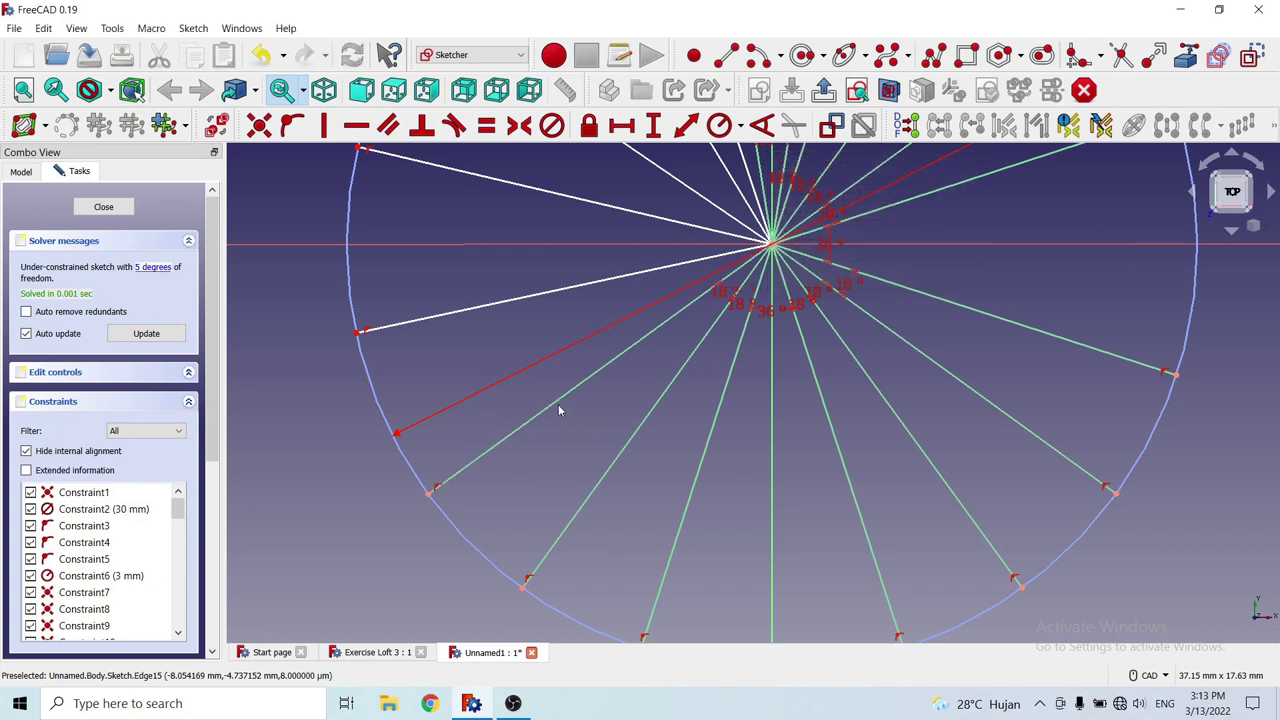
left_click(557, 399)
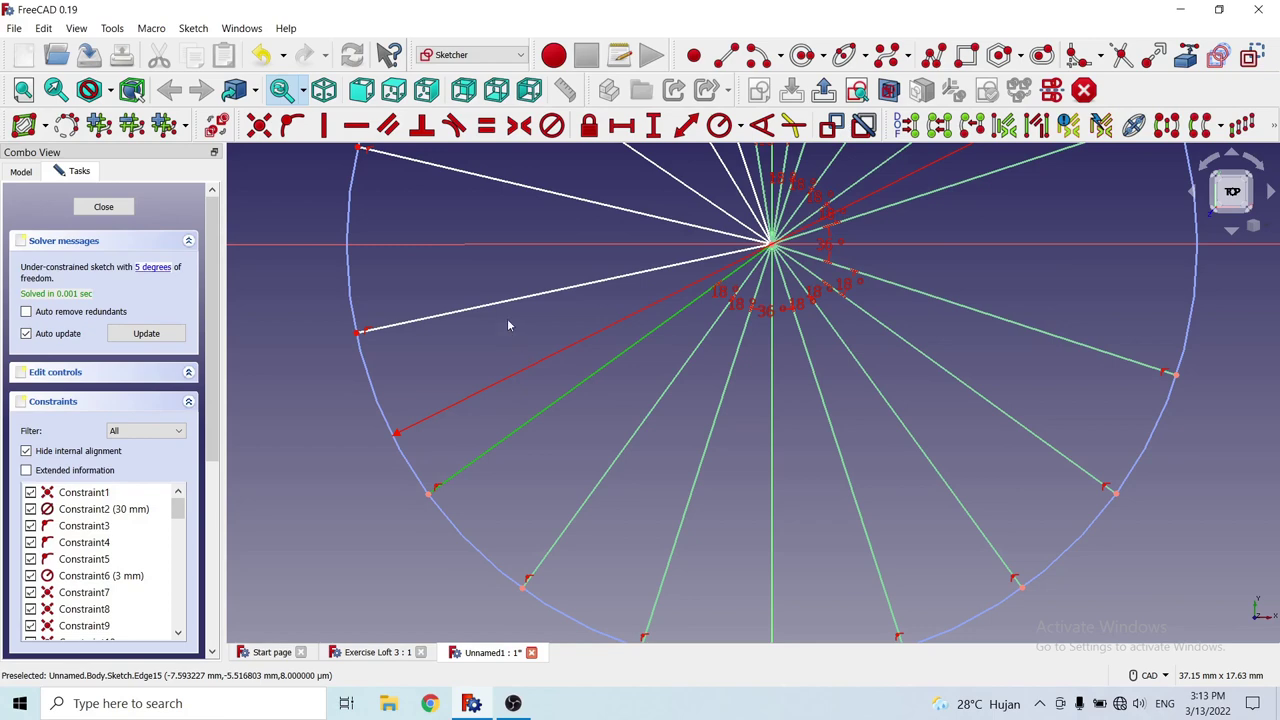
left_click(520, 298)
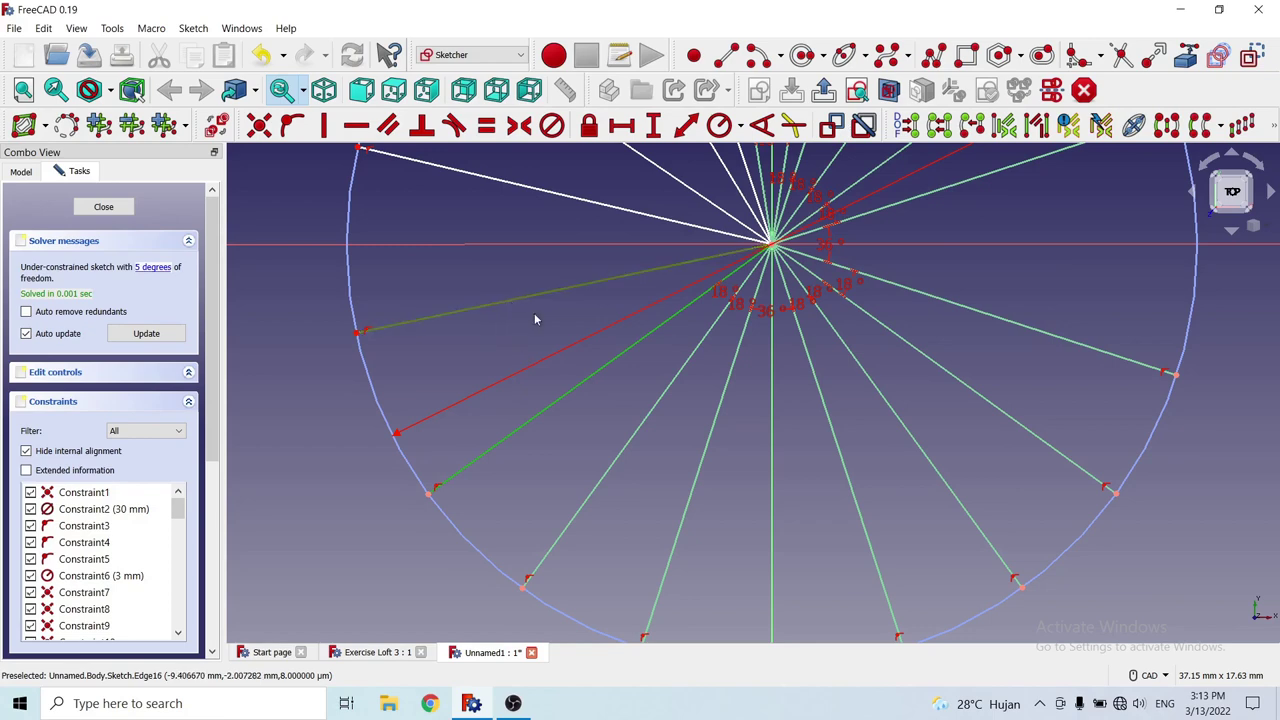
left_click(762, 125)
left_click_drag(903, 211, 843, 211)
type("18")
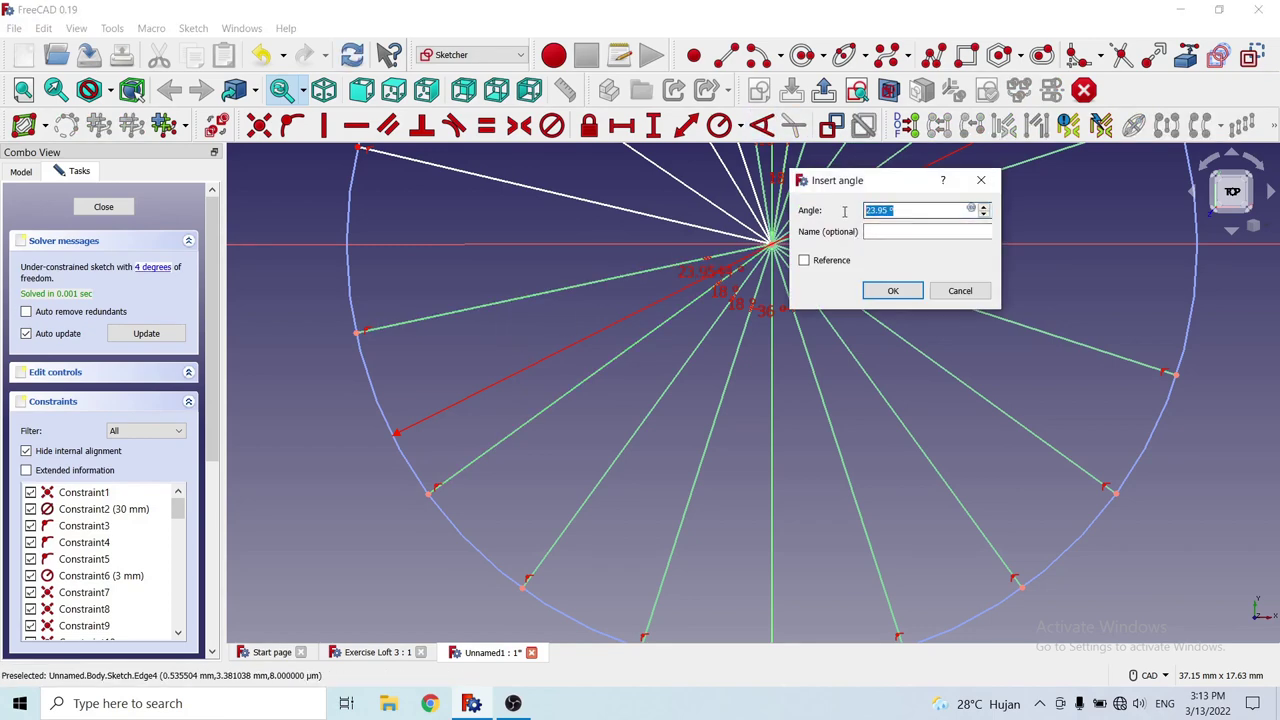
left_click(892, 290)
middle_click_drag(684, 407, 810, 493)
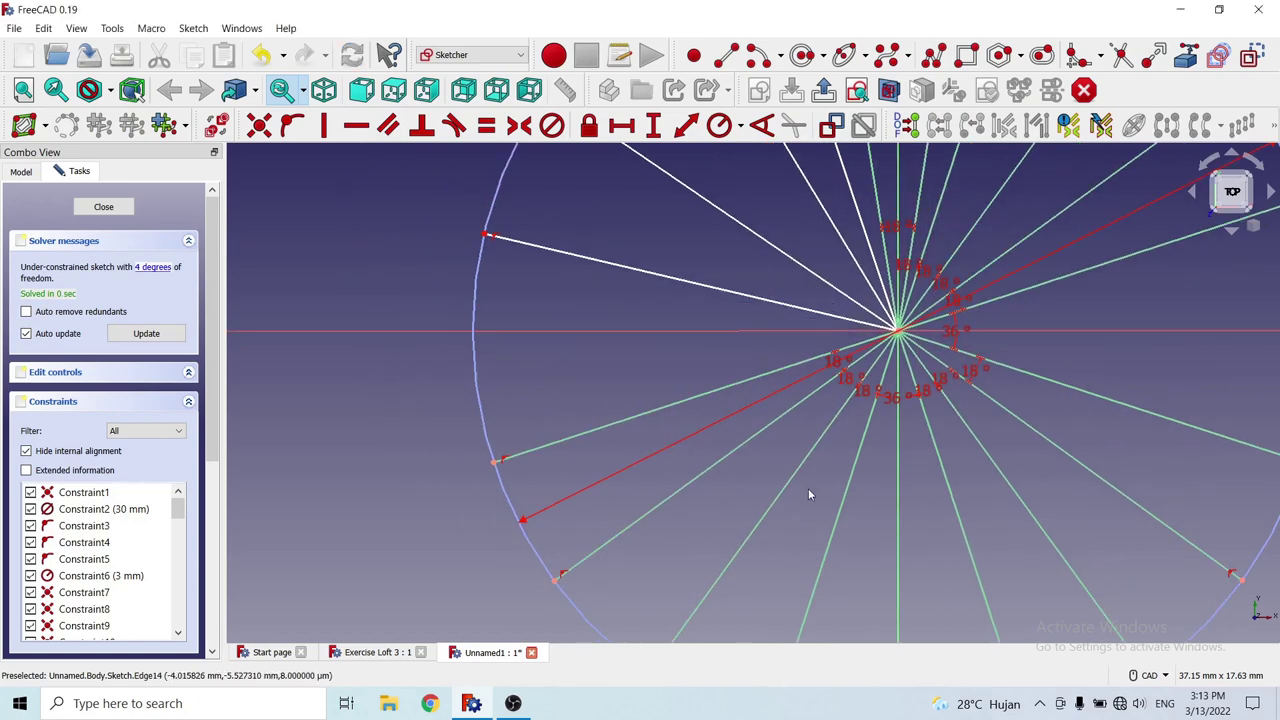
Add a 36° angle, then an 18° angle, between the next two upper-left spoke pairs.
left_click(600, 423)
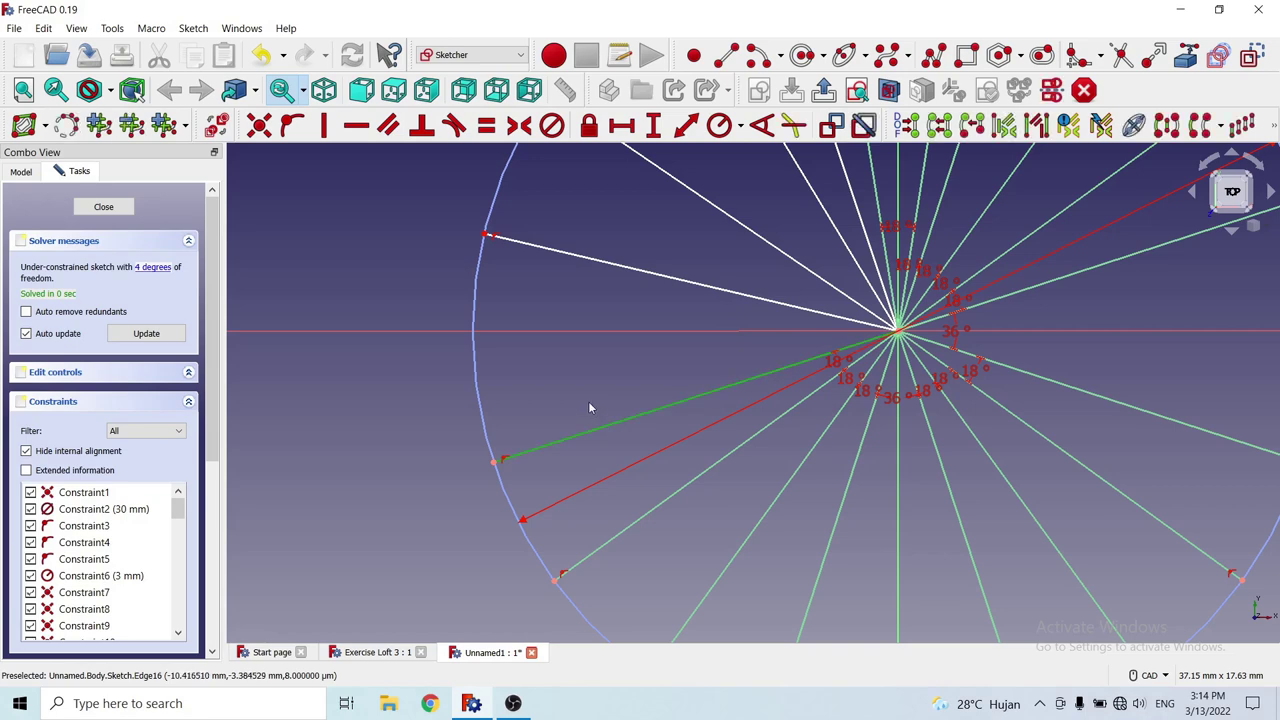
left_click(607, 268)
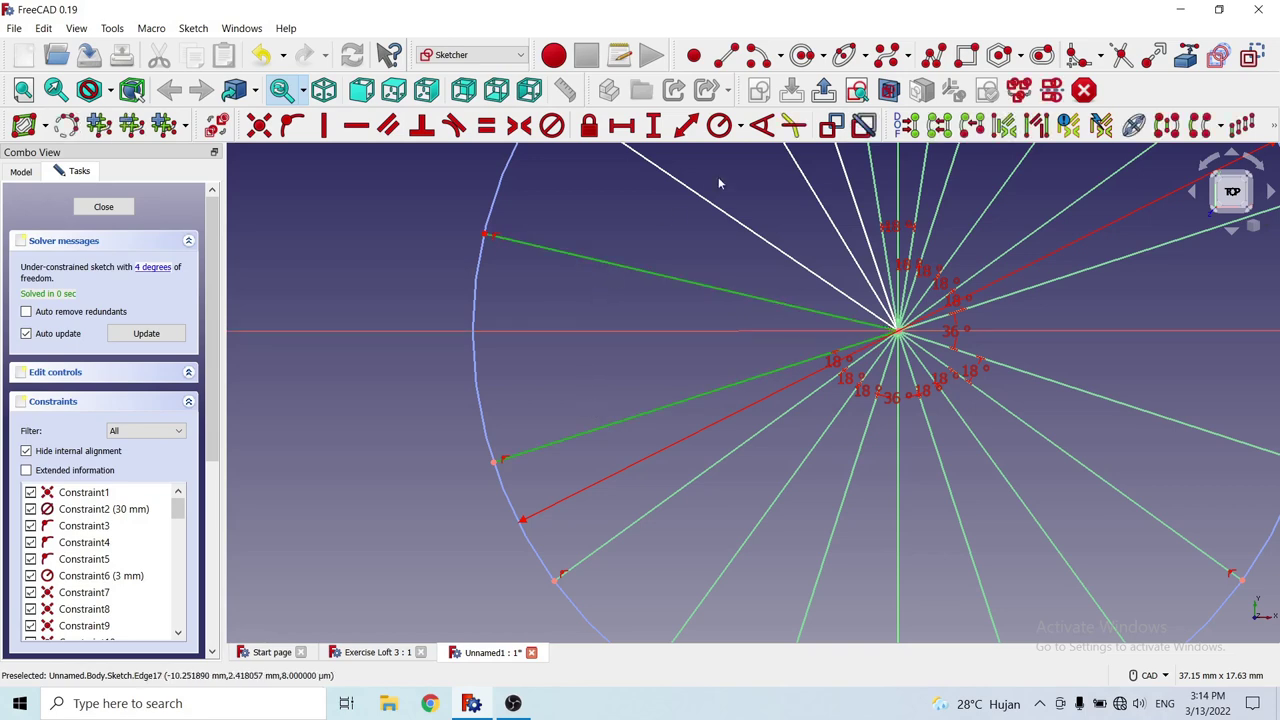
left_click(761, 125)
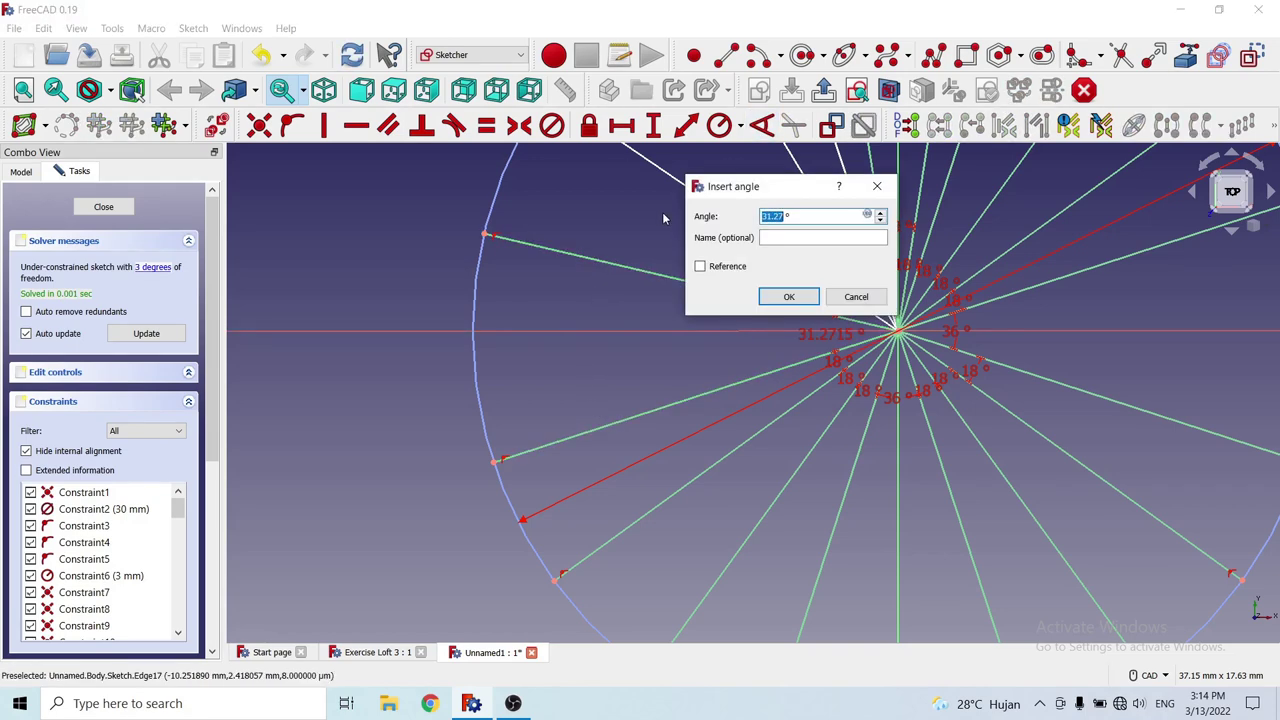
left_click(789, 296)
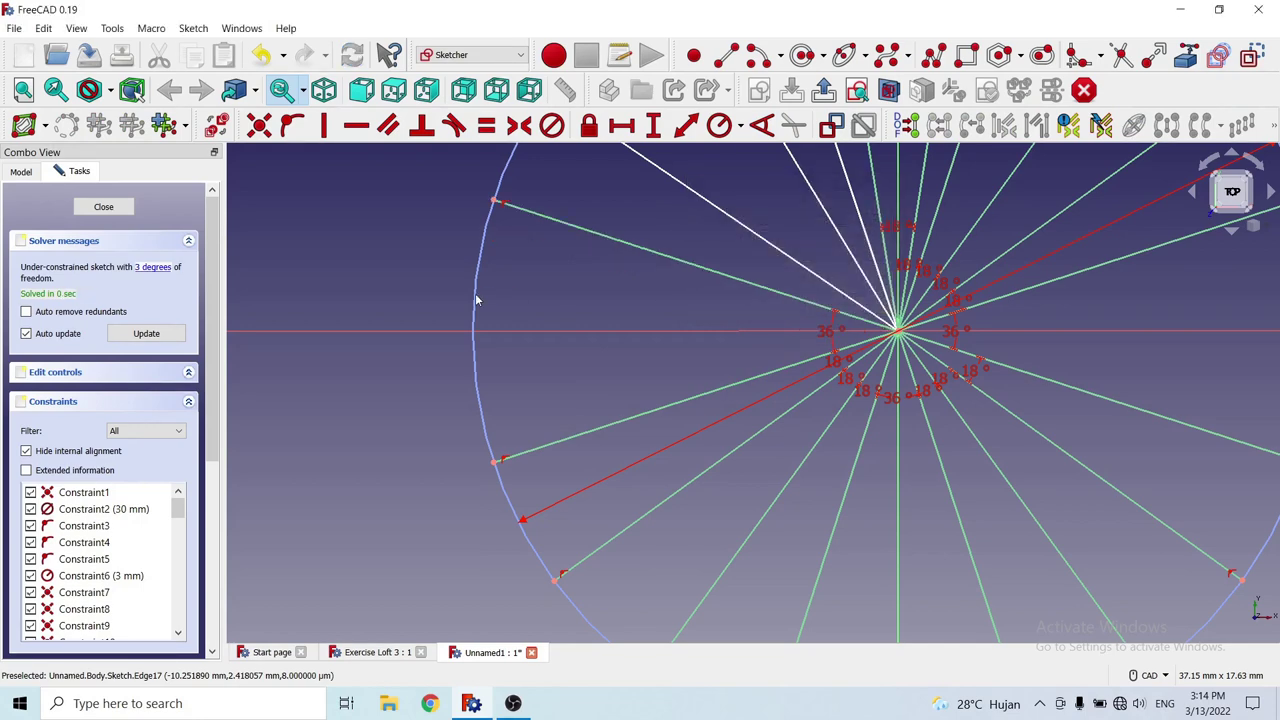
scroll(680, 420, "down", 2)
scroll(650, 386, "up", 1)
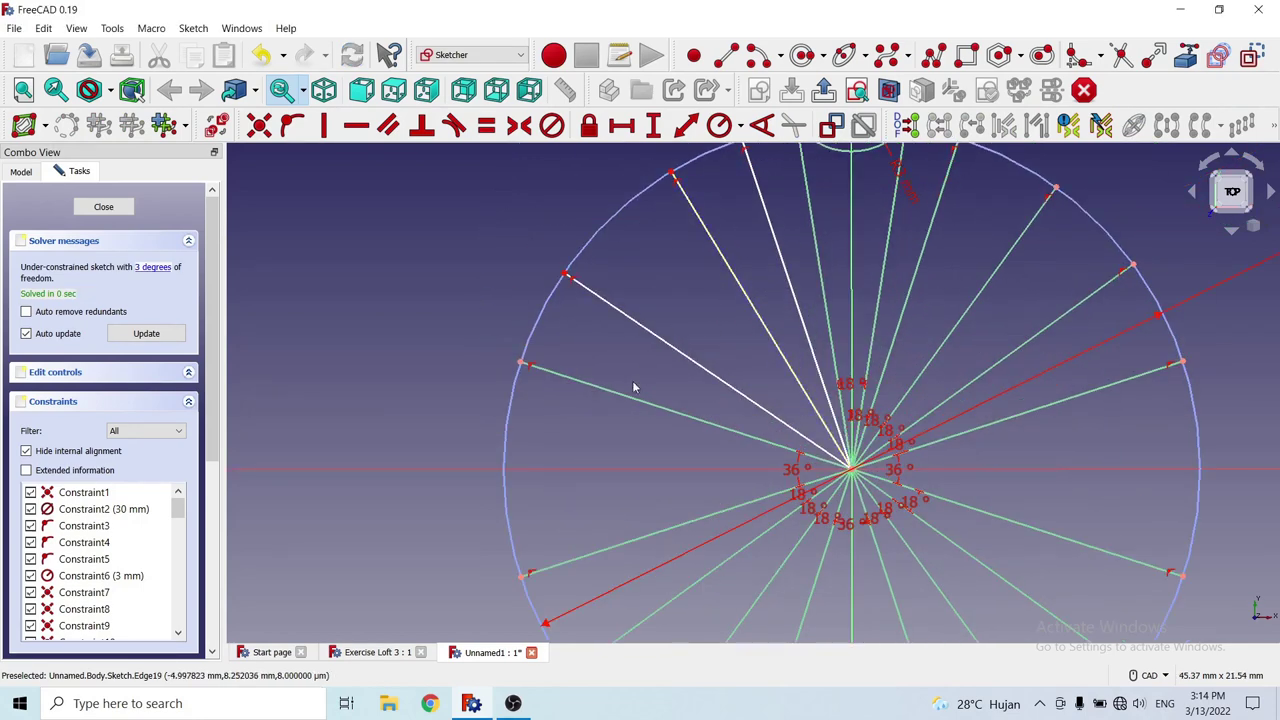
left_click(630, 403)
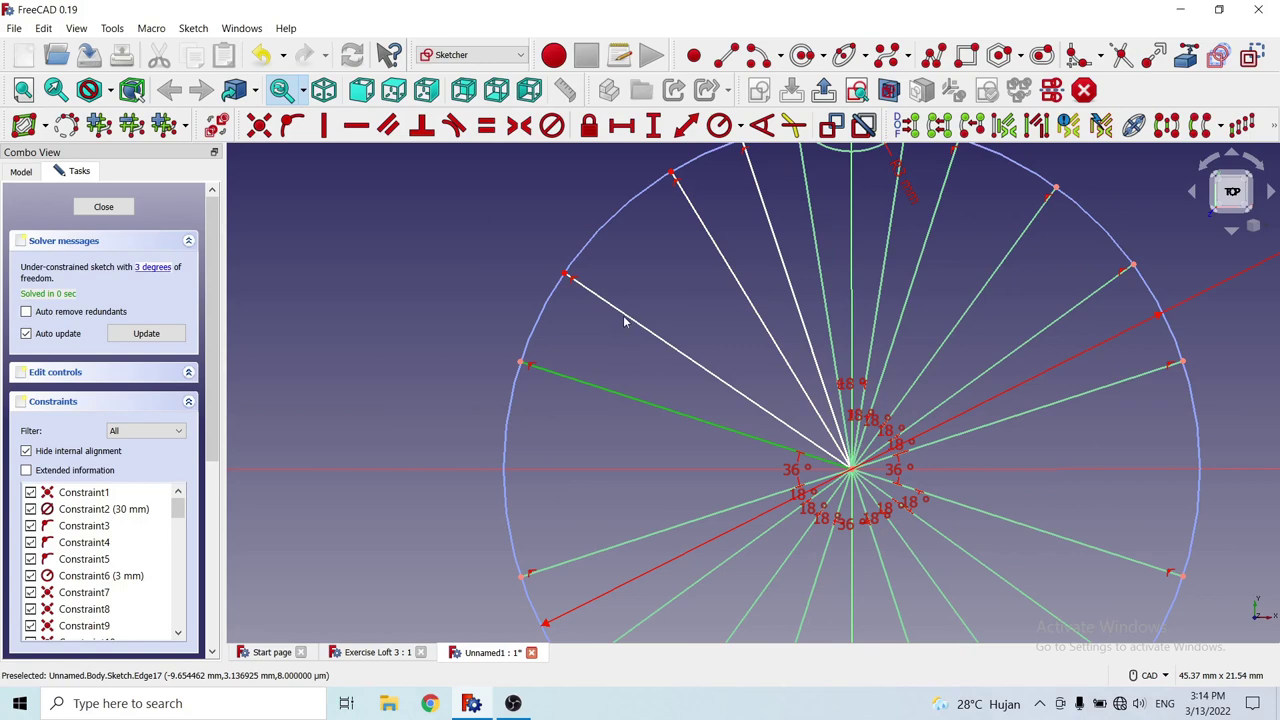
left_click(624, 318)
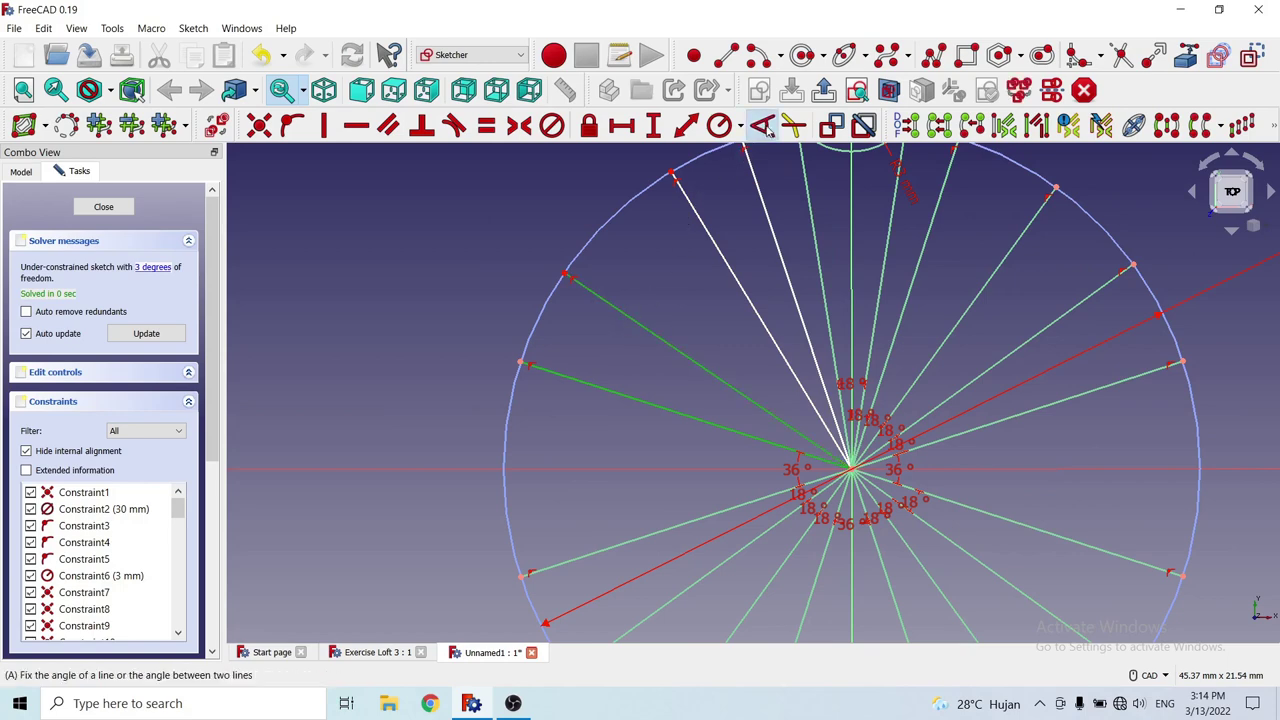
left_click(762, 125)
type("18")
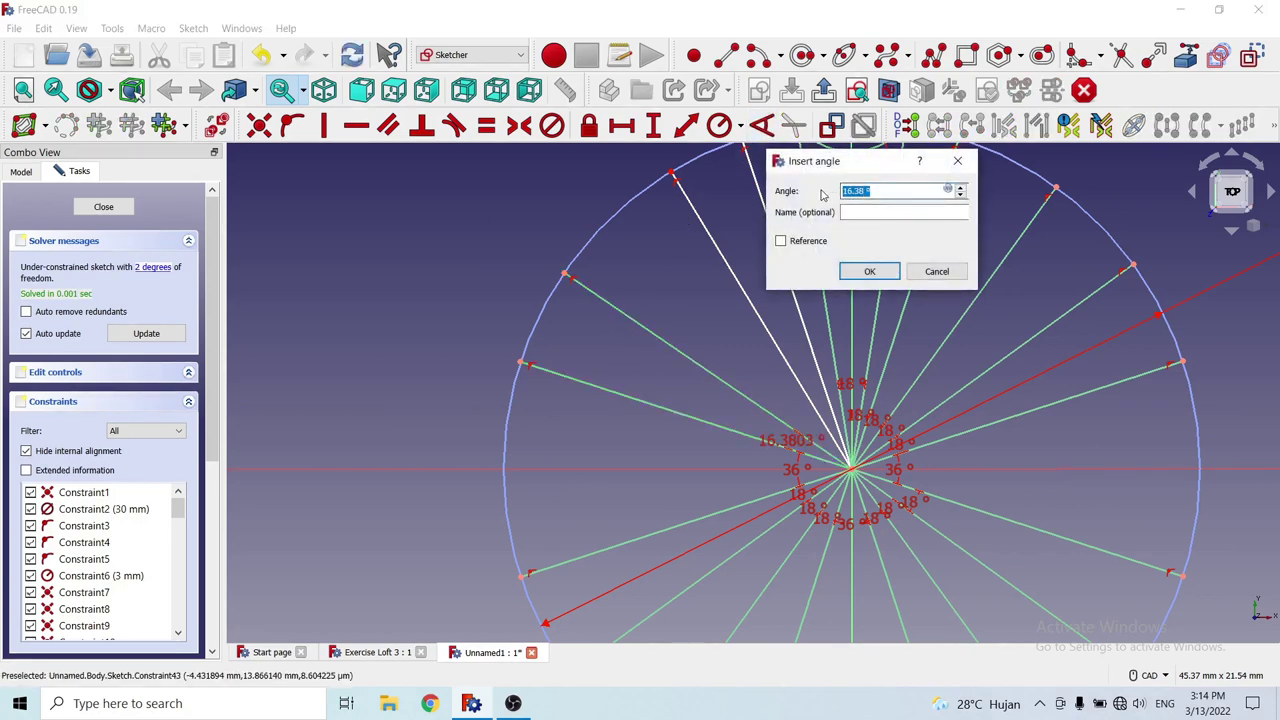
left_click(875, 266)
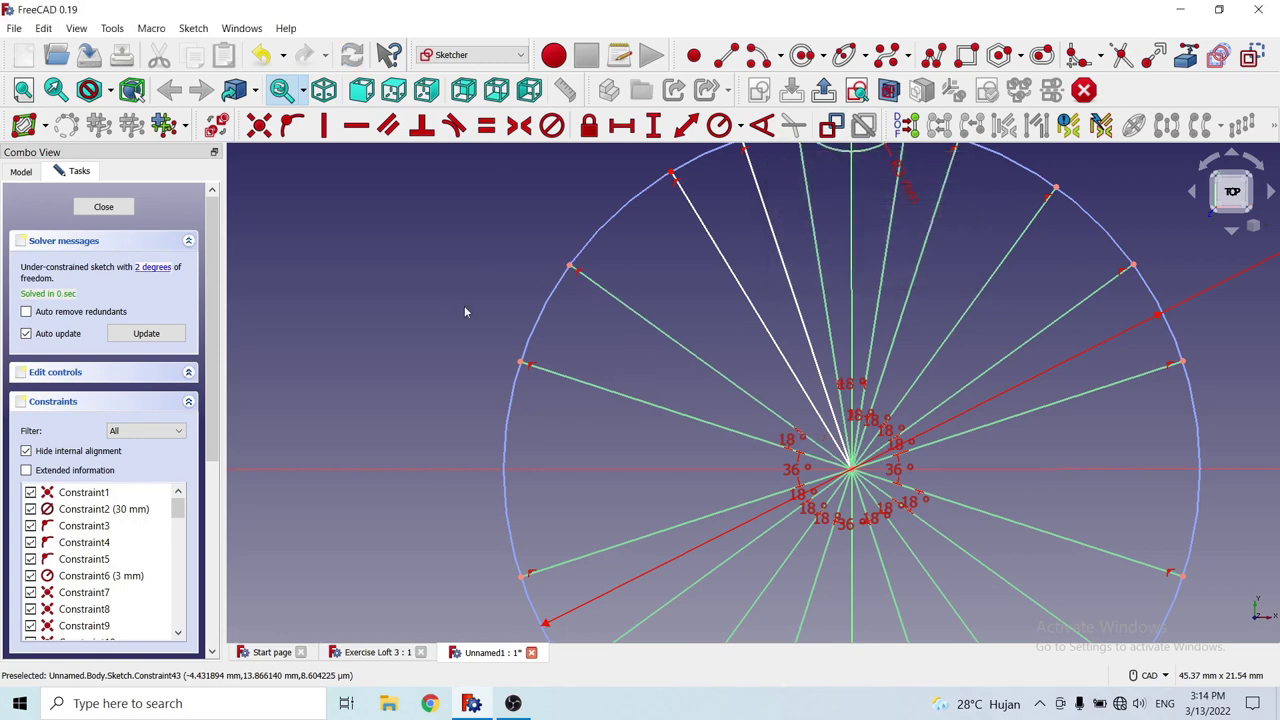
middle_click_drag(504, 308, 660, 315)
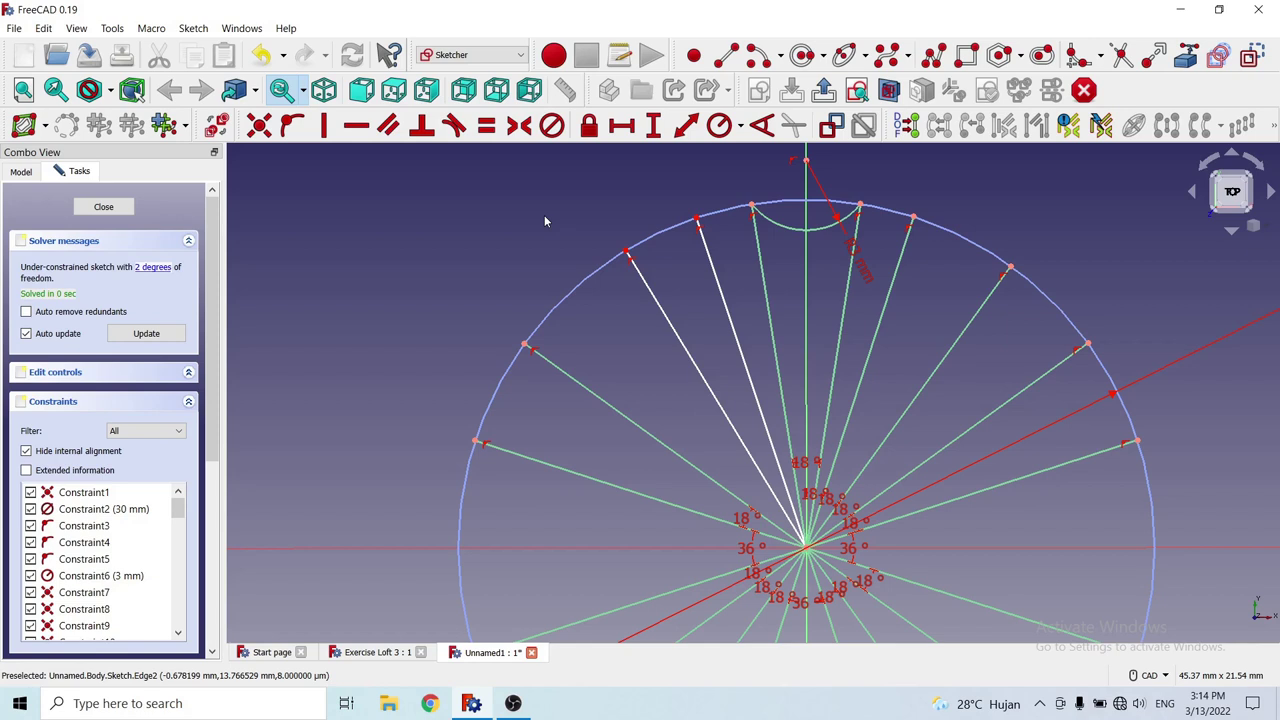
Set the last two top spokes 18° from their neighbours, fully constraining the sketch.
left_click(576, 385)
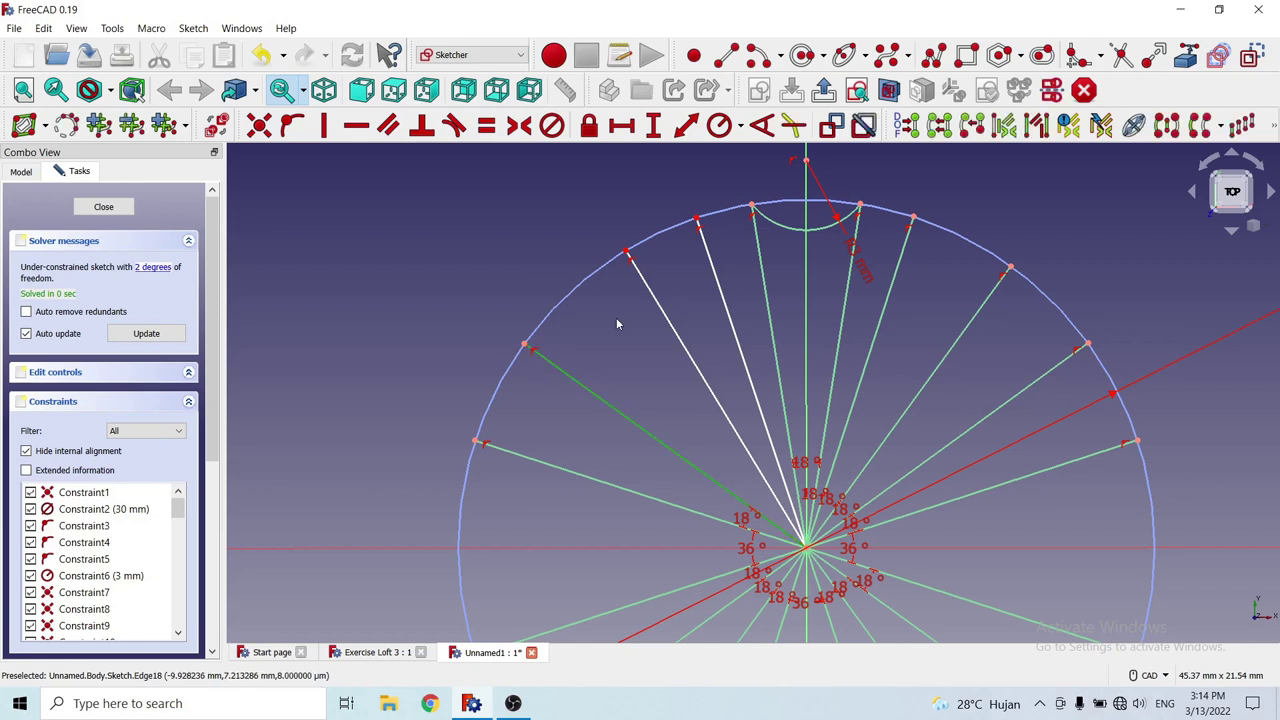
left_click(657, 300)
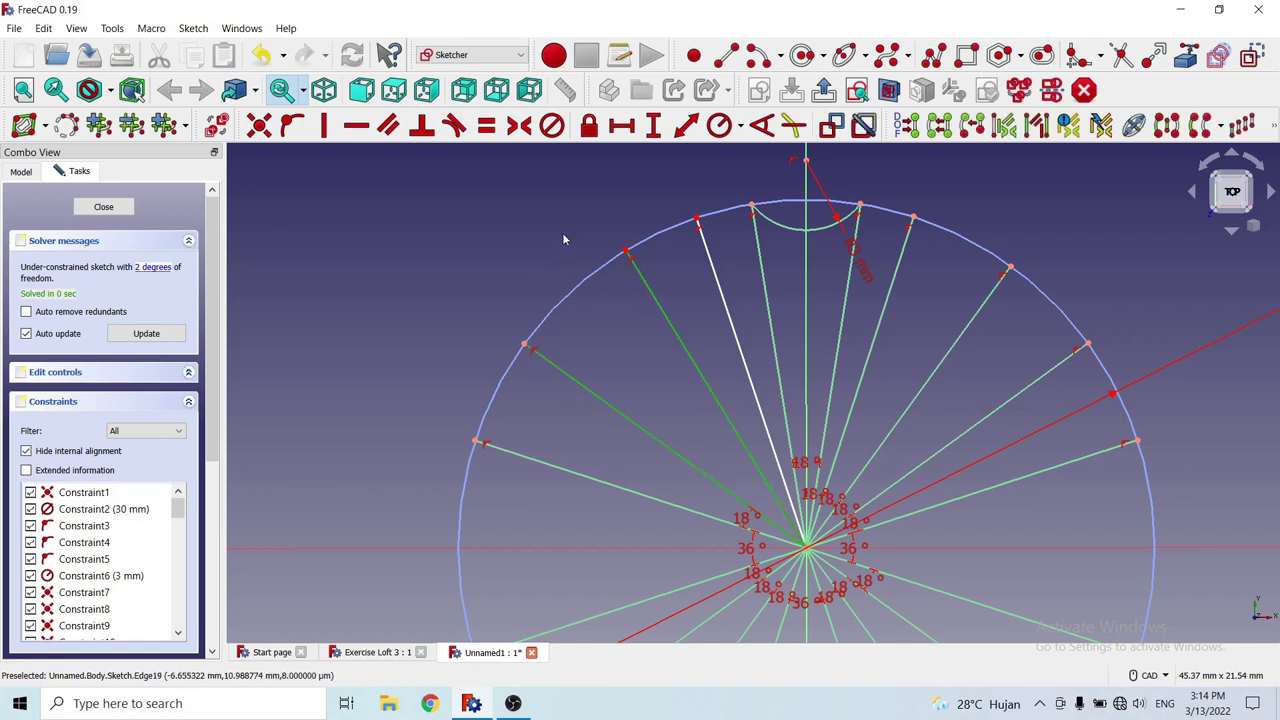
left_click(761, 125)
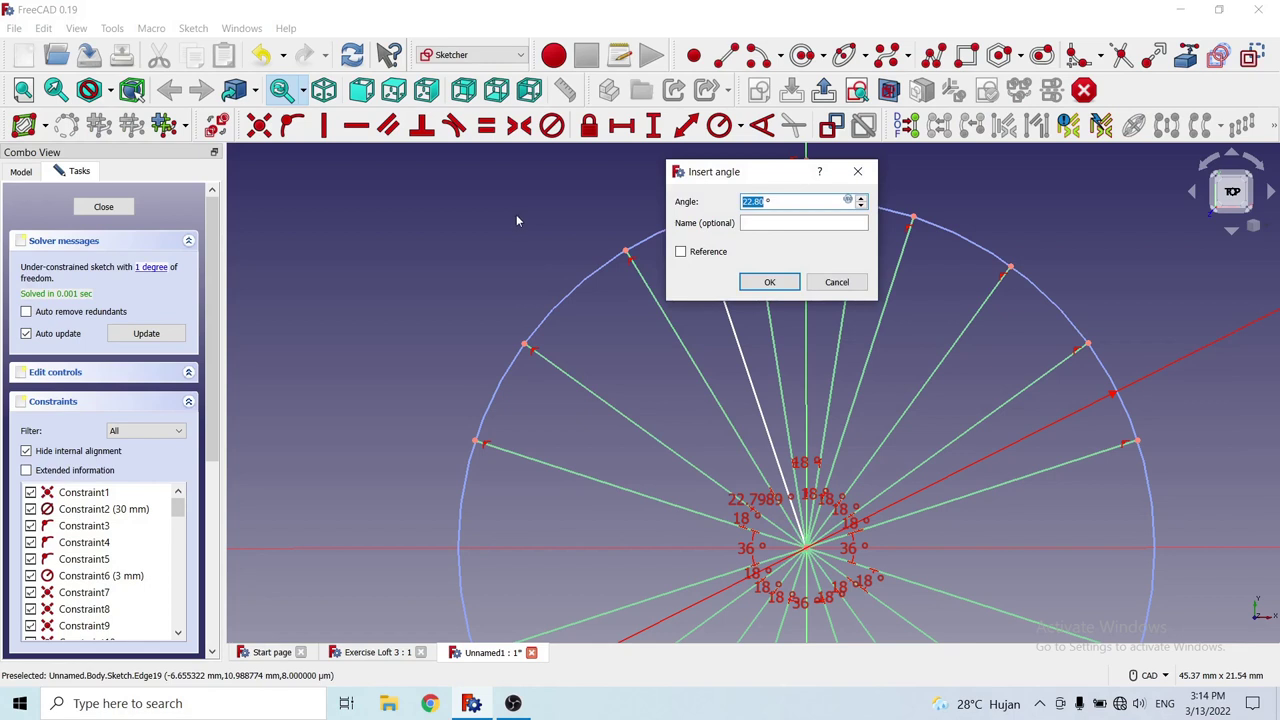
type("18")
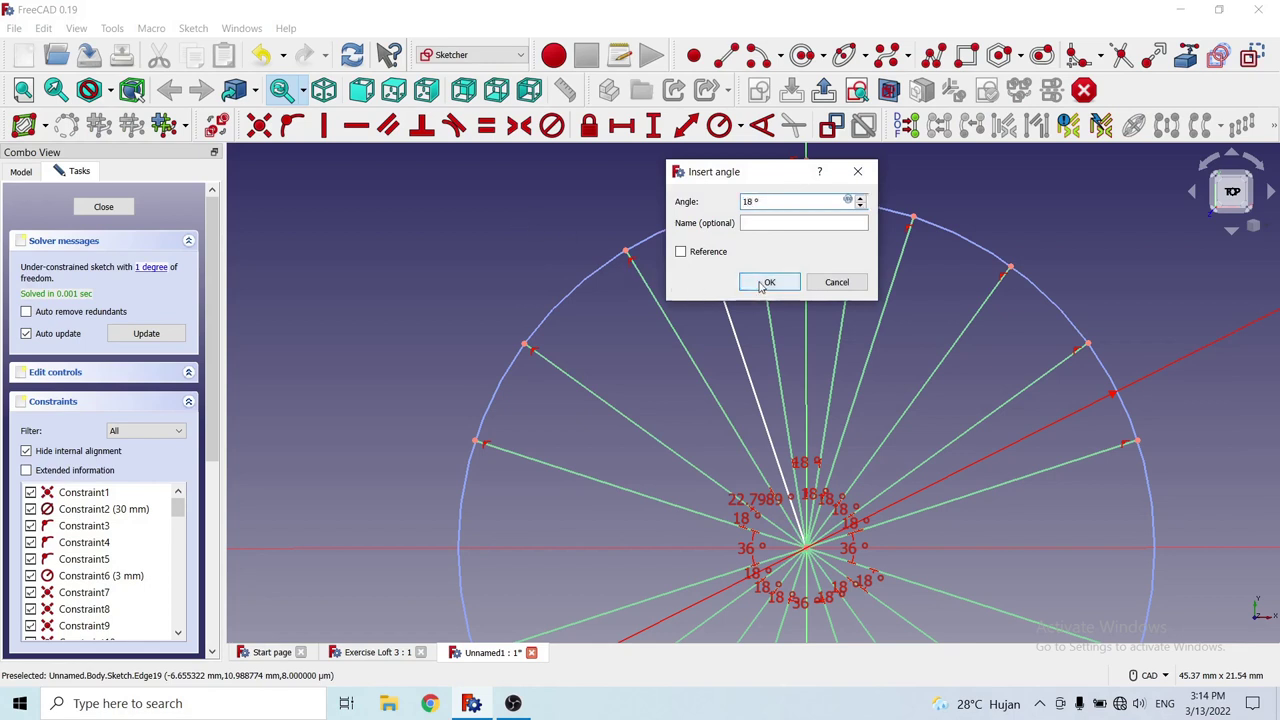
left_click(767, 282)
left_click(638, 322)
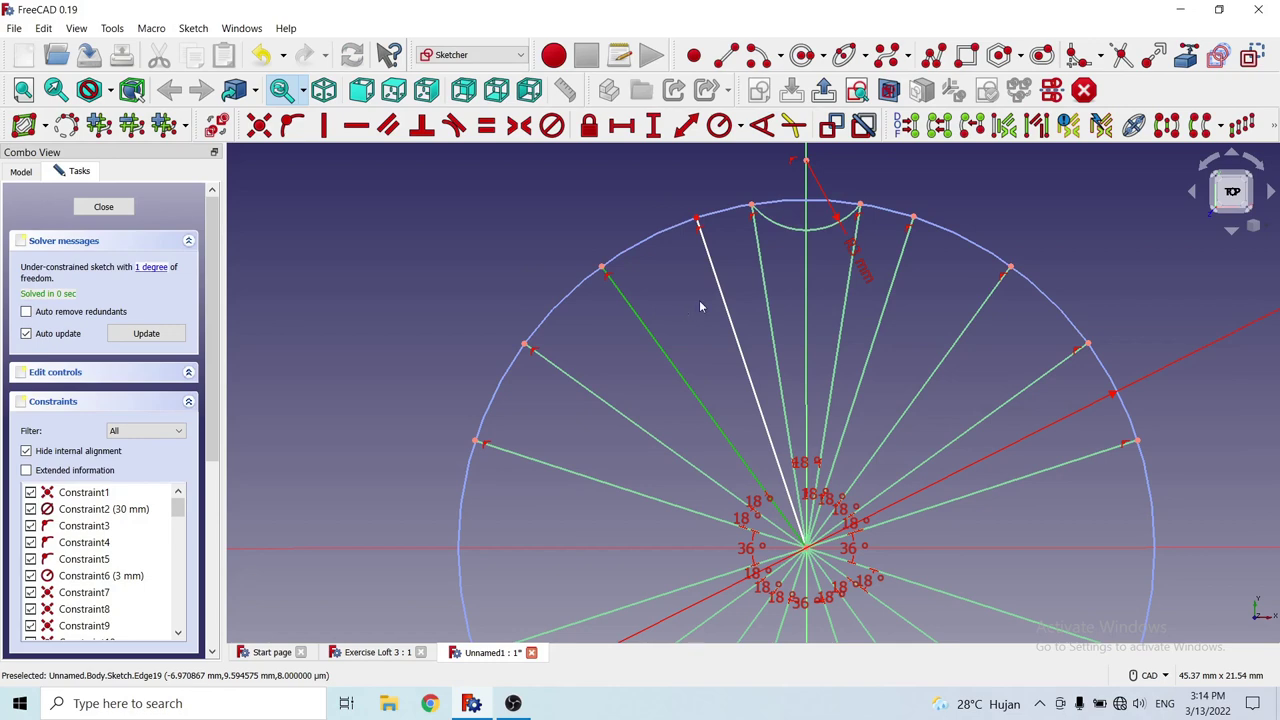
left_click(717, 285)
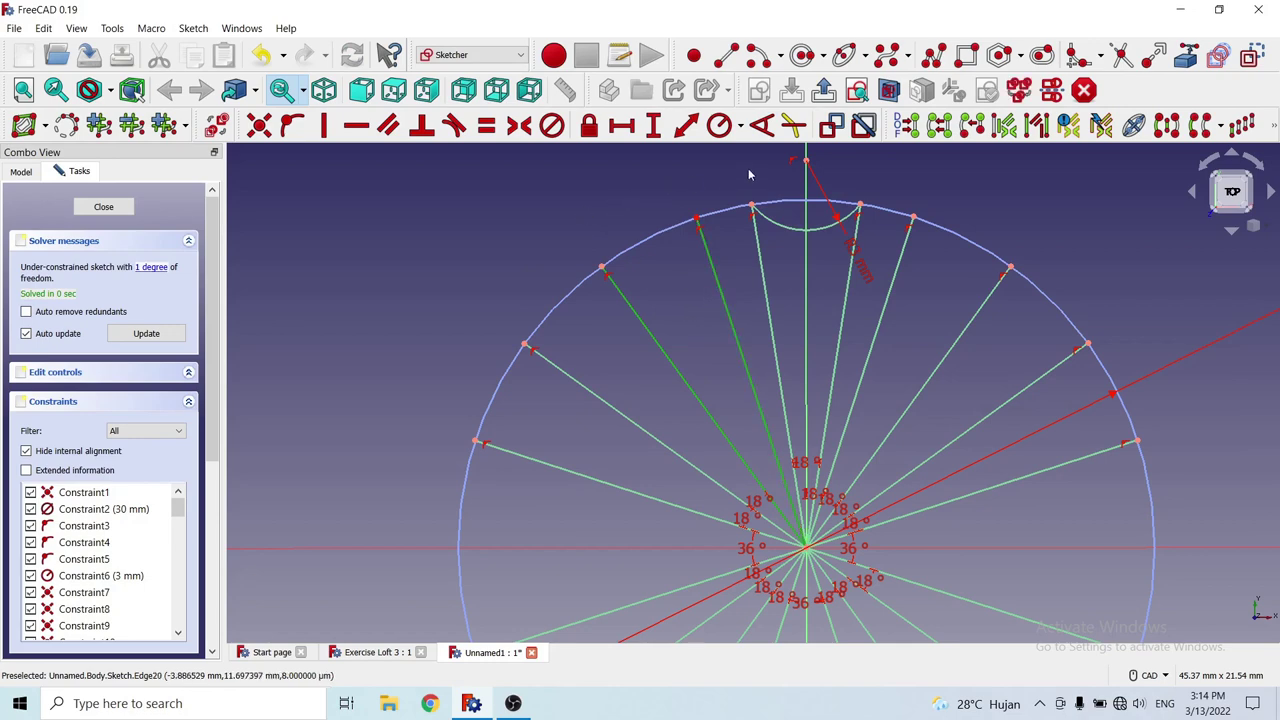
left_click(760, 125)
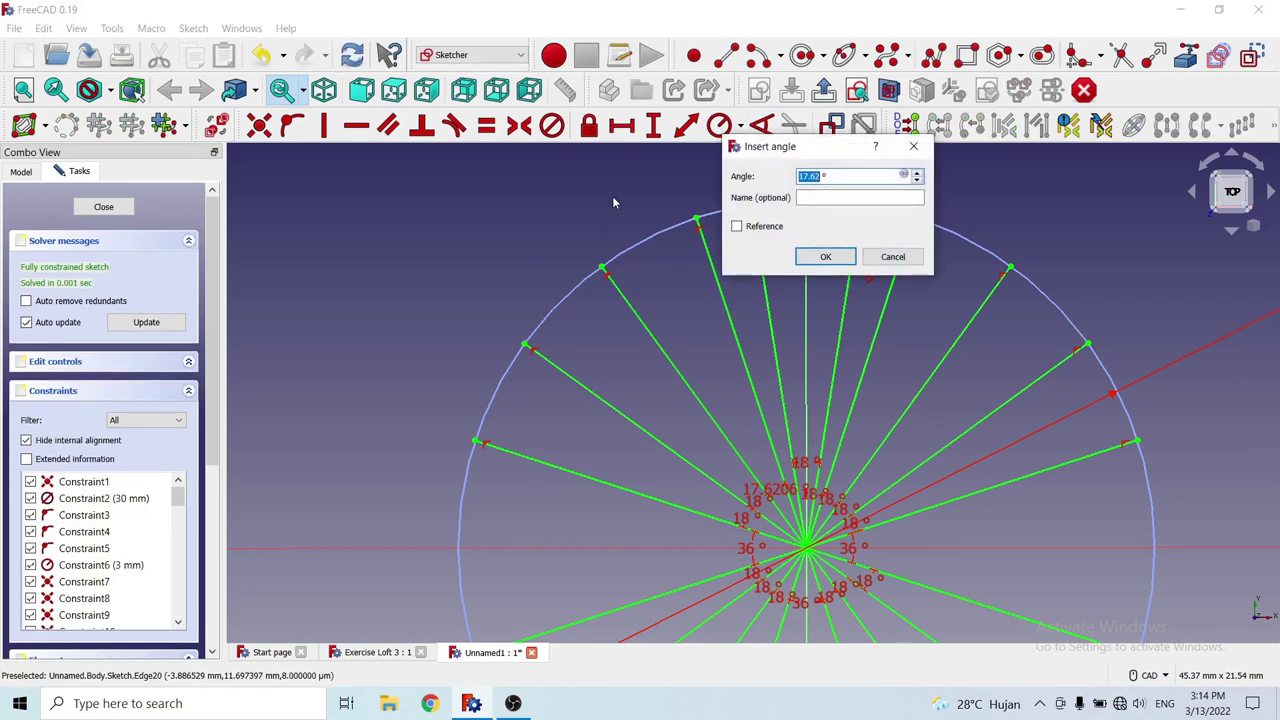
type("18")
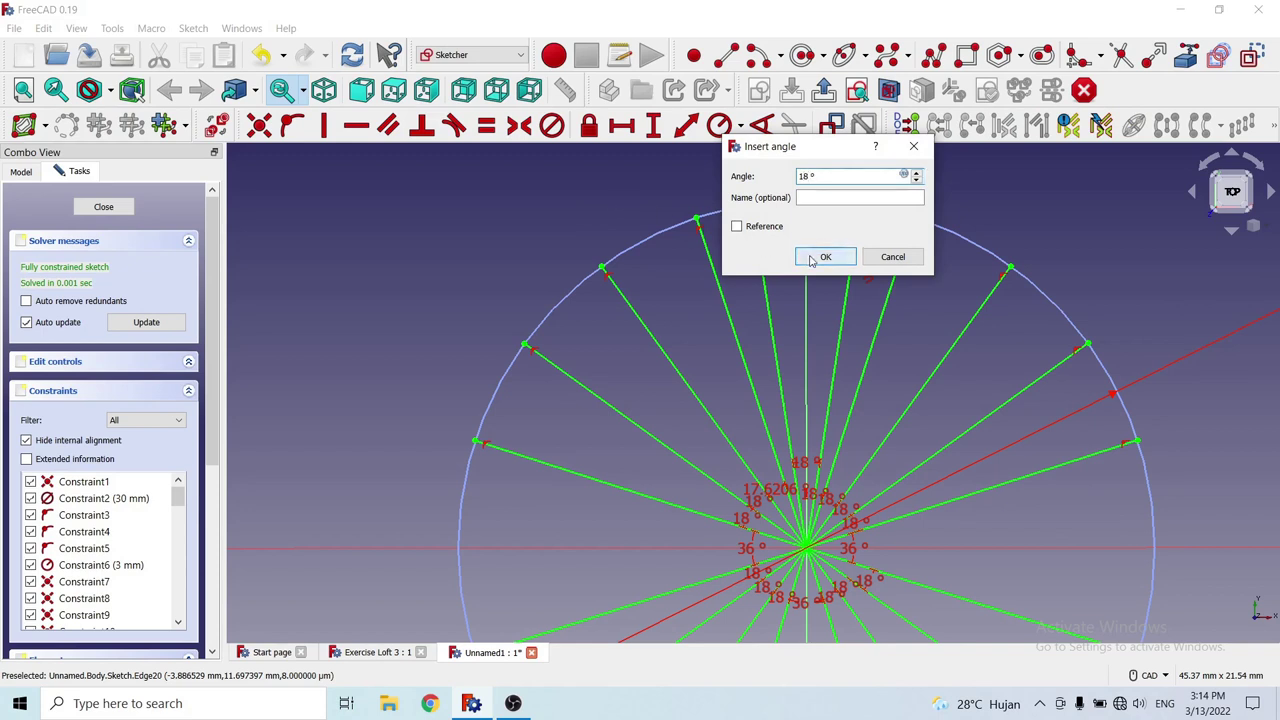
left_click(812, 259)
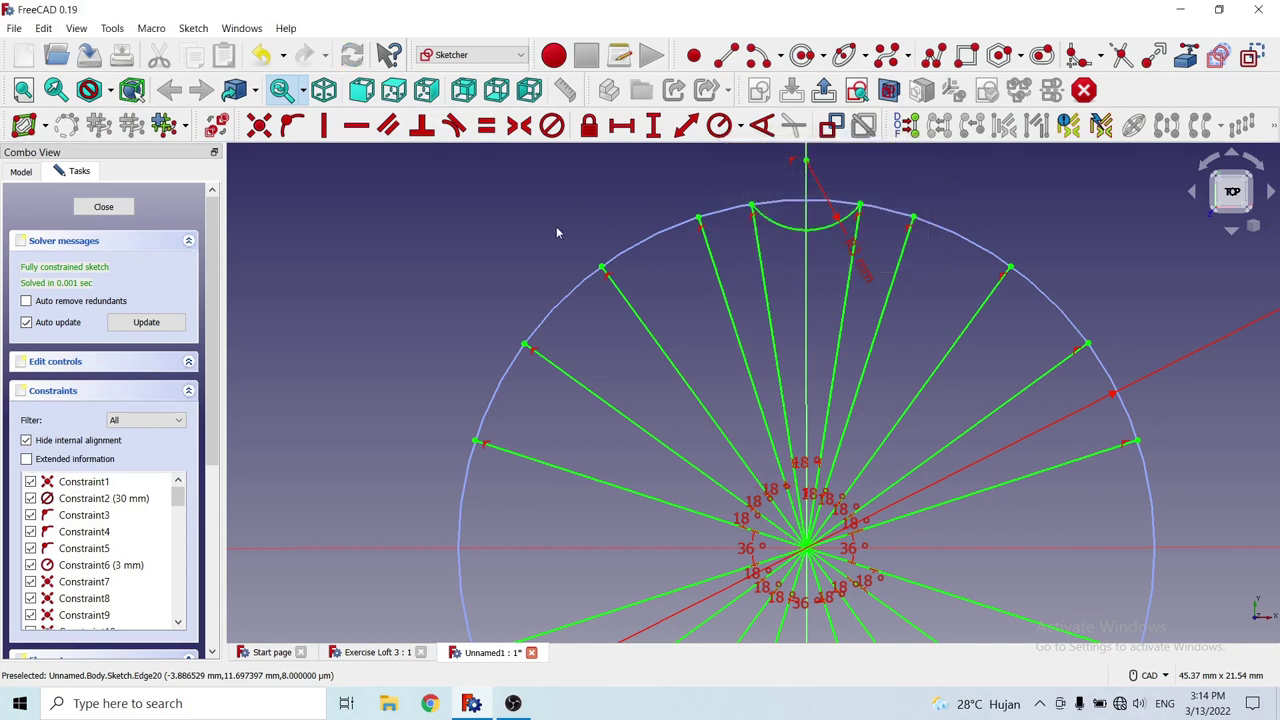
Convert the two spokes beside the top arc to construction geometry.
left_click(763, 284)
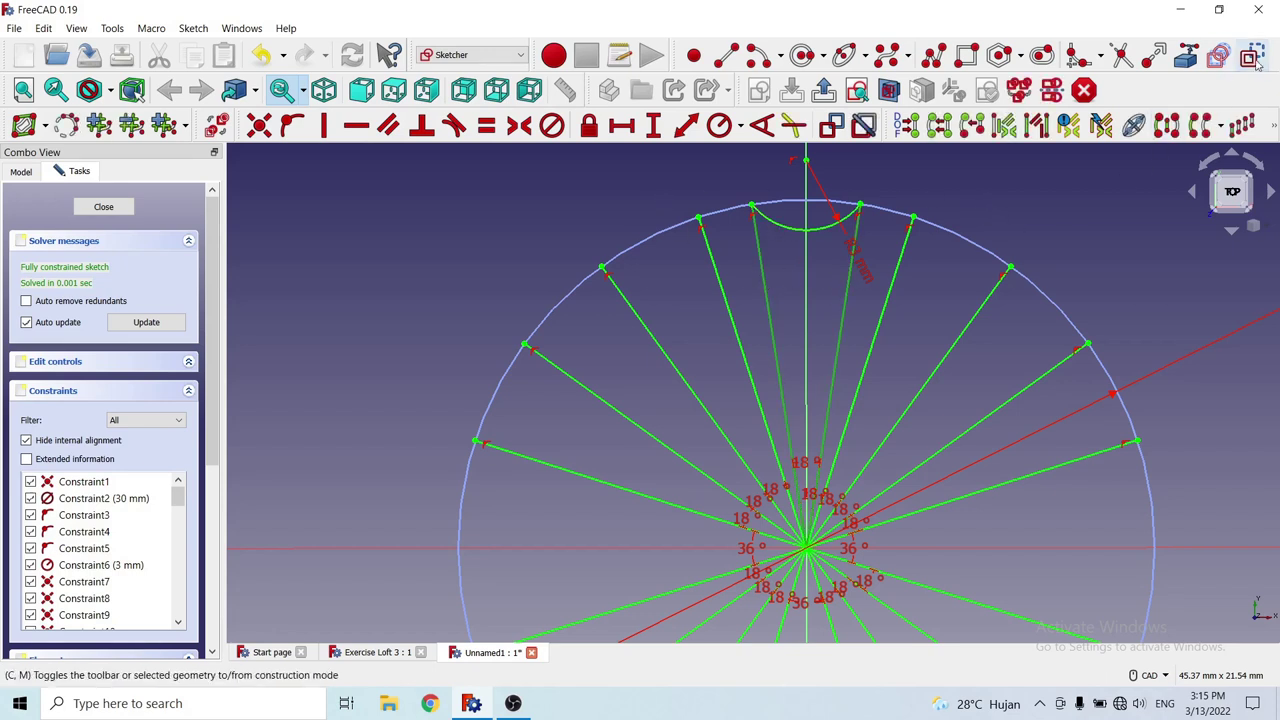
left_click(1250, 55)
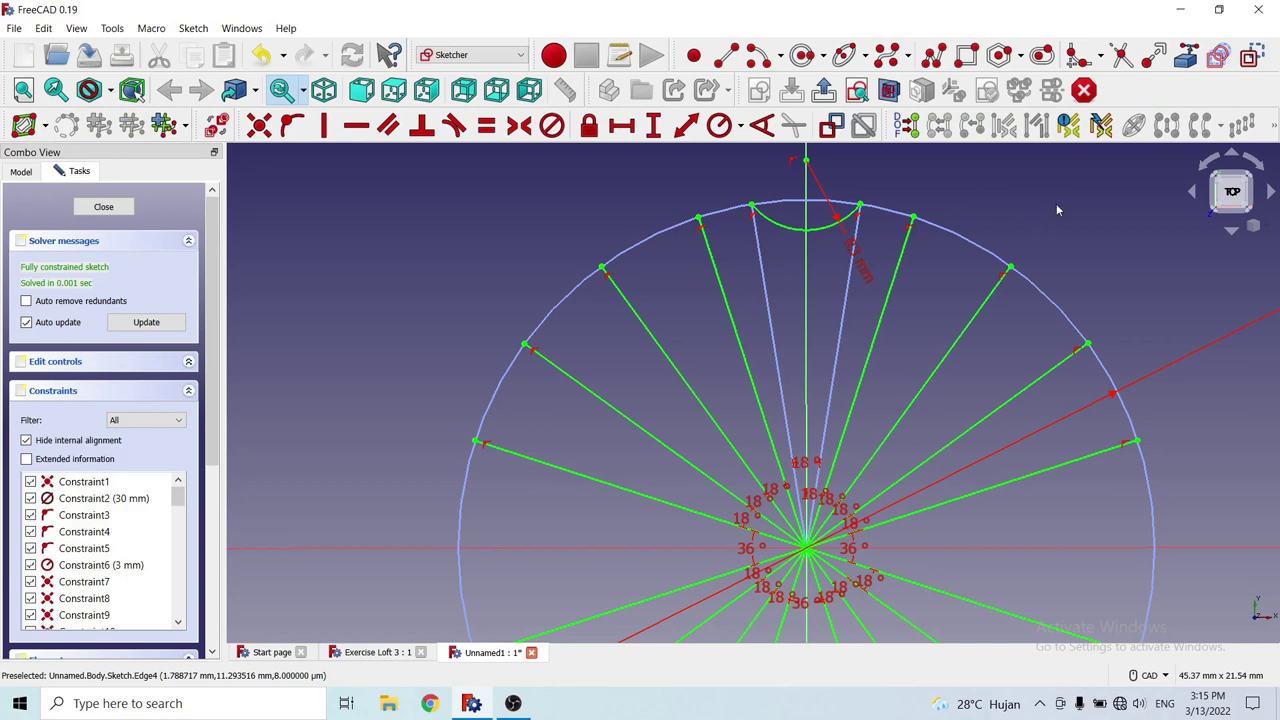
scroll(1056, 205, "down", 1)
scroll(990, 198, "down", 2)
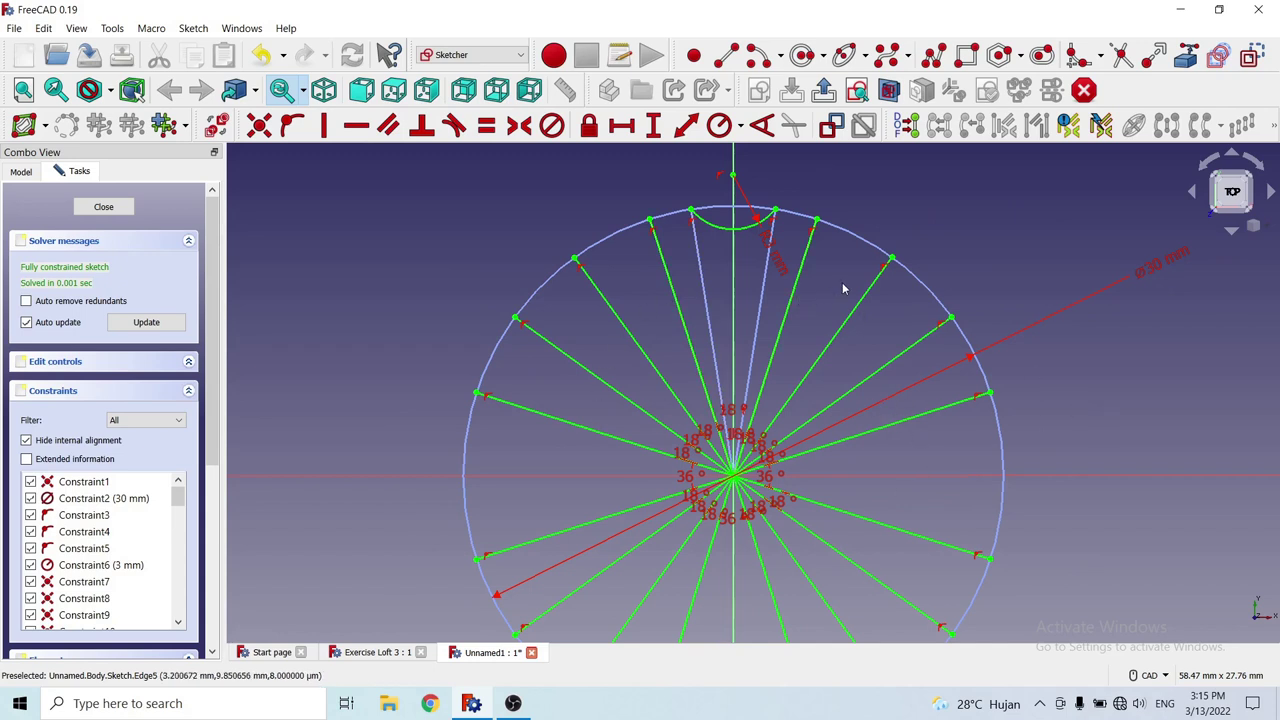
middle_click_drag(810, 310, 839, 245)
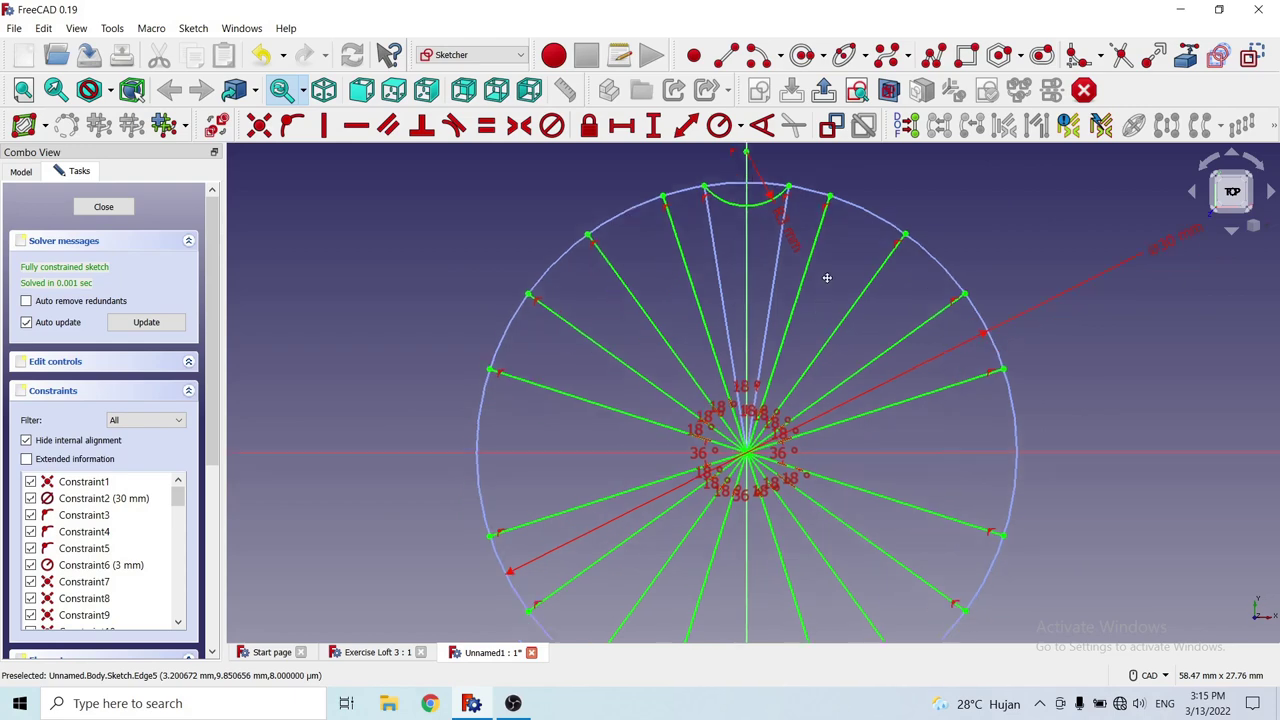
scroll(839, 250, "down", 2)
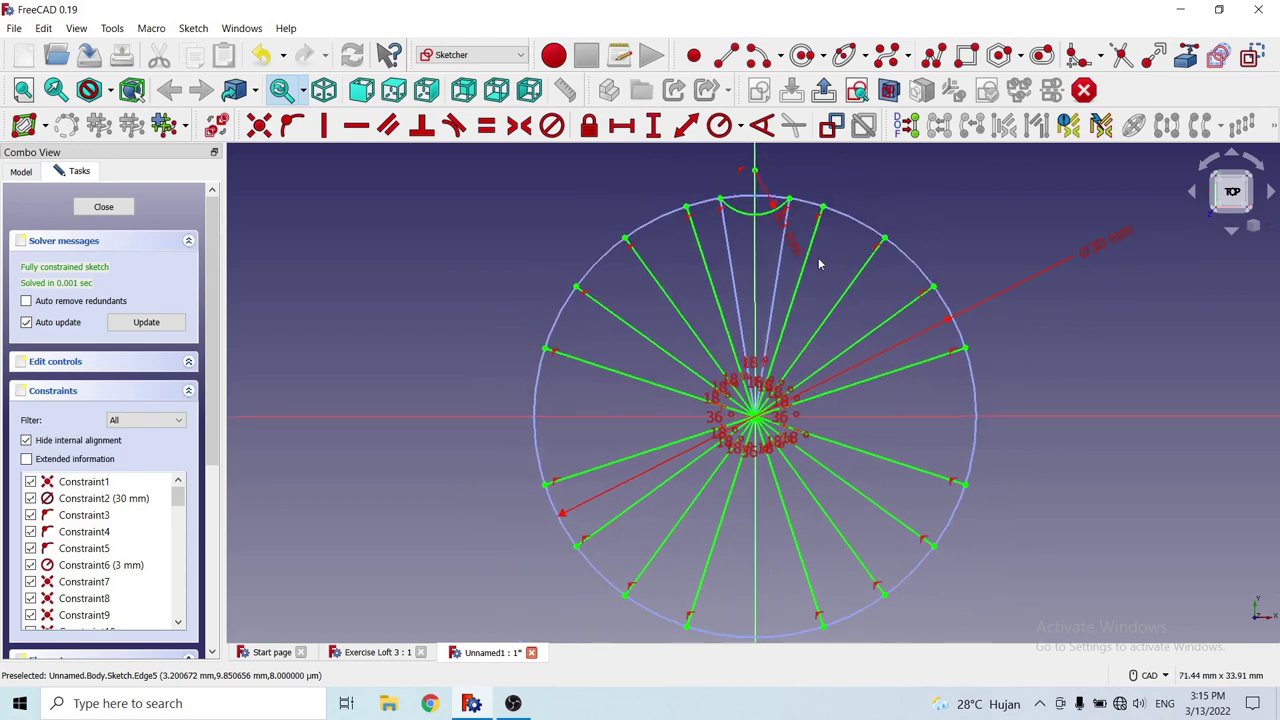
Select all sixteen remaining solid spokes and toggle them to construction lines.
left_click(812, 254)
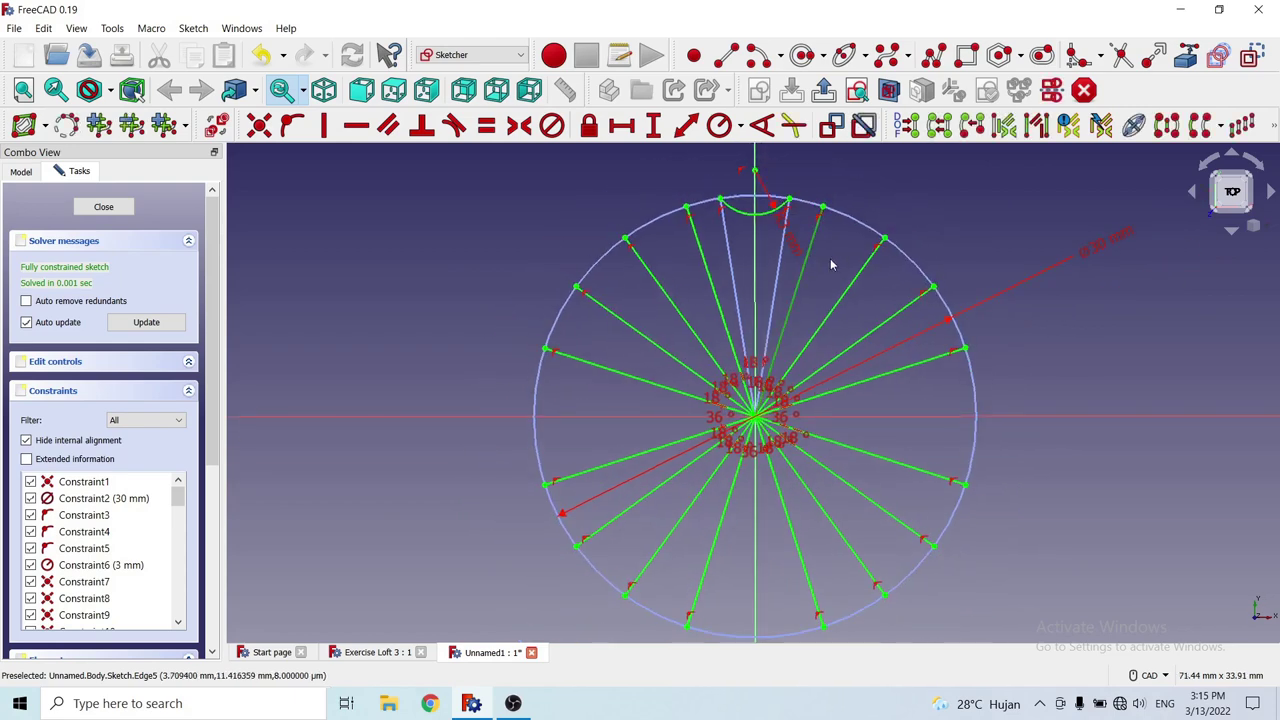
left_click(857, 277)
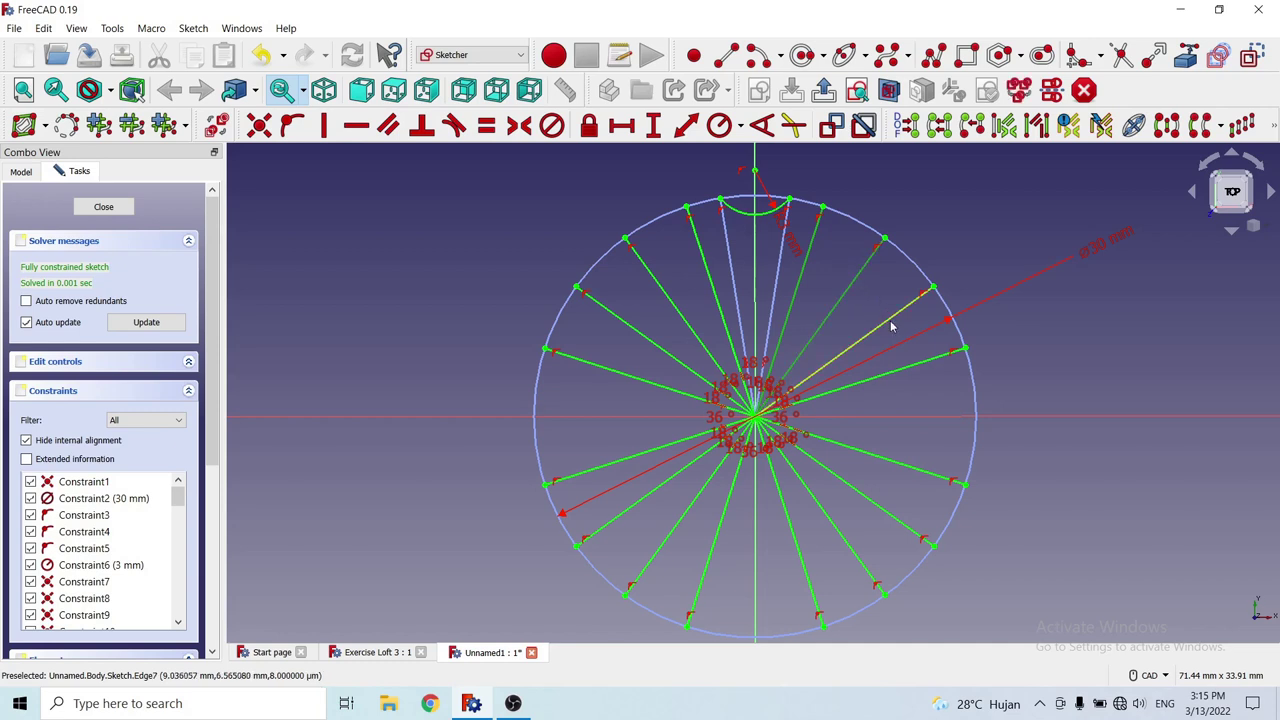
left_click(892, 326)
left_click(908, 369)
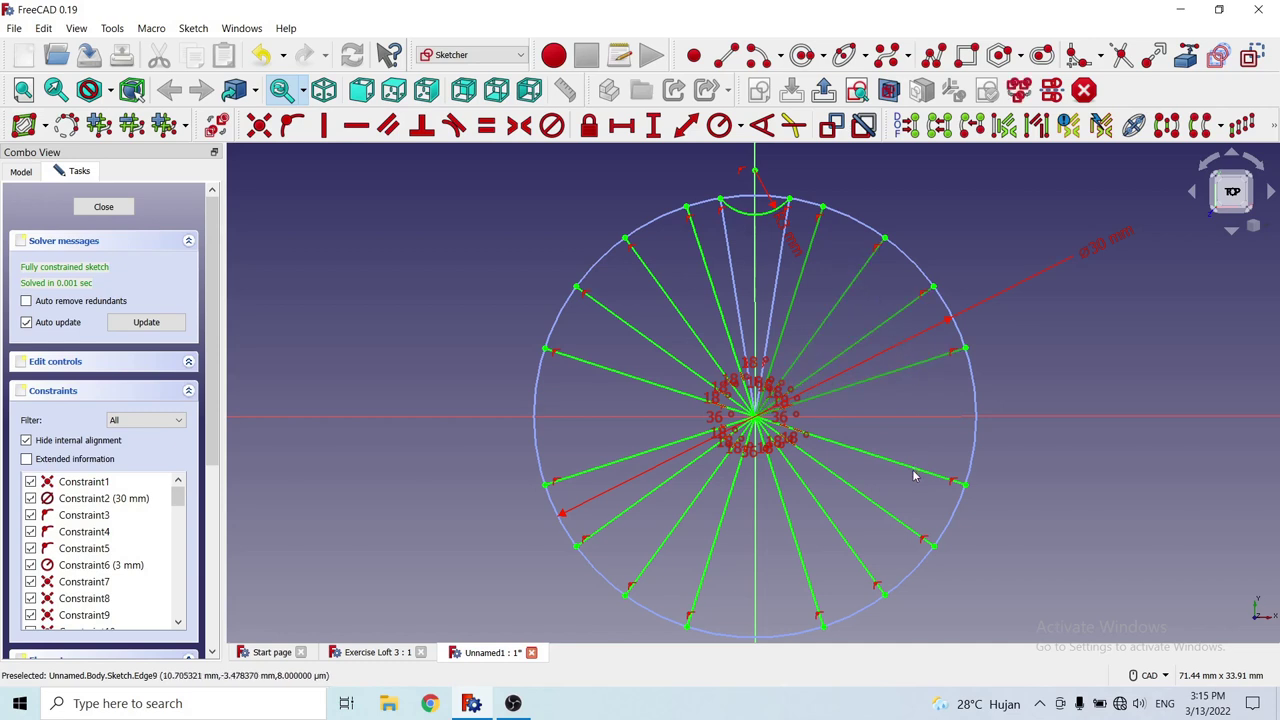
left_click(912, 470)
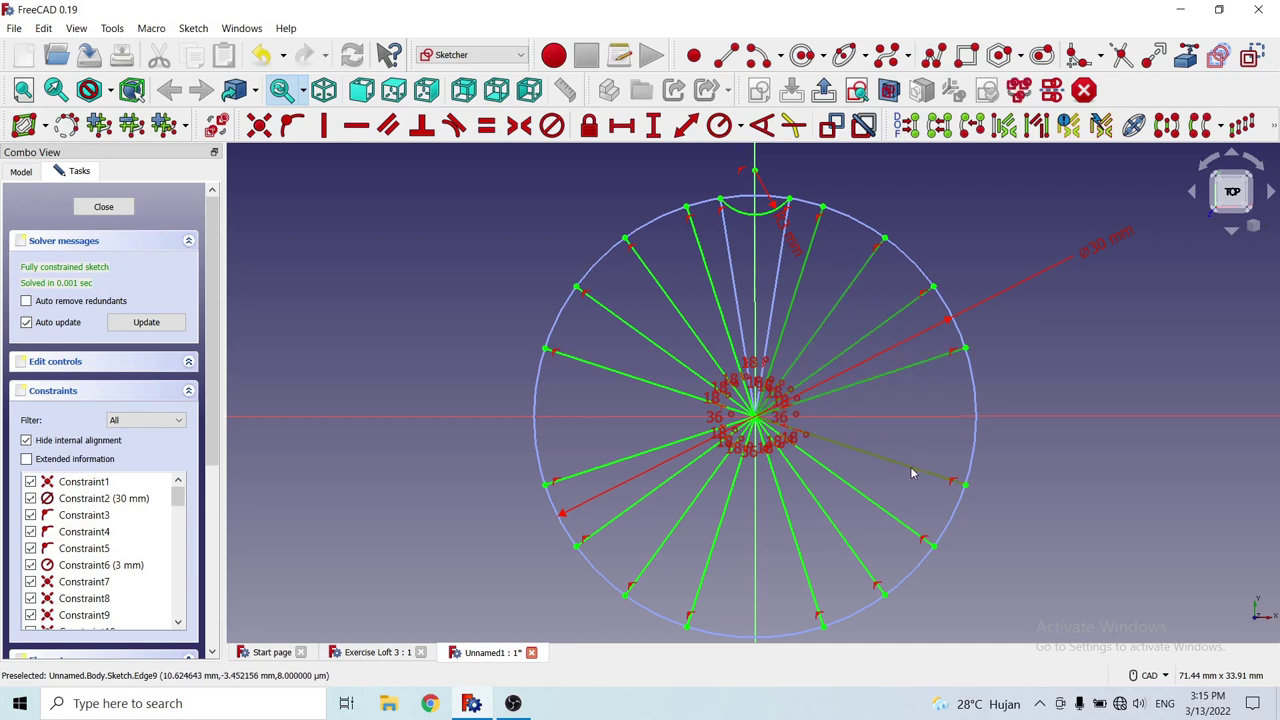
left_click(851, 488)
left_click(812, 493)
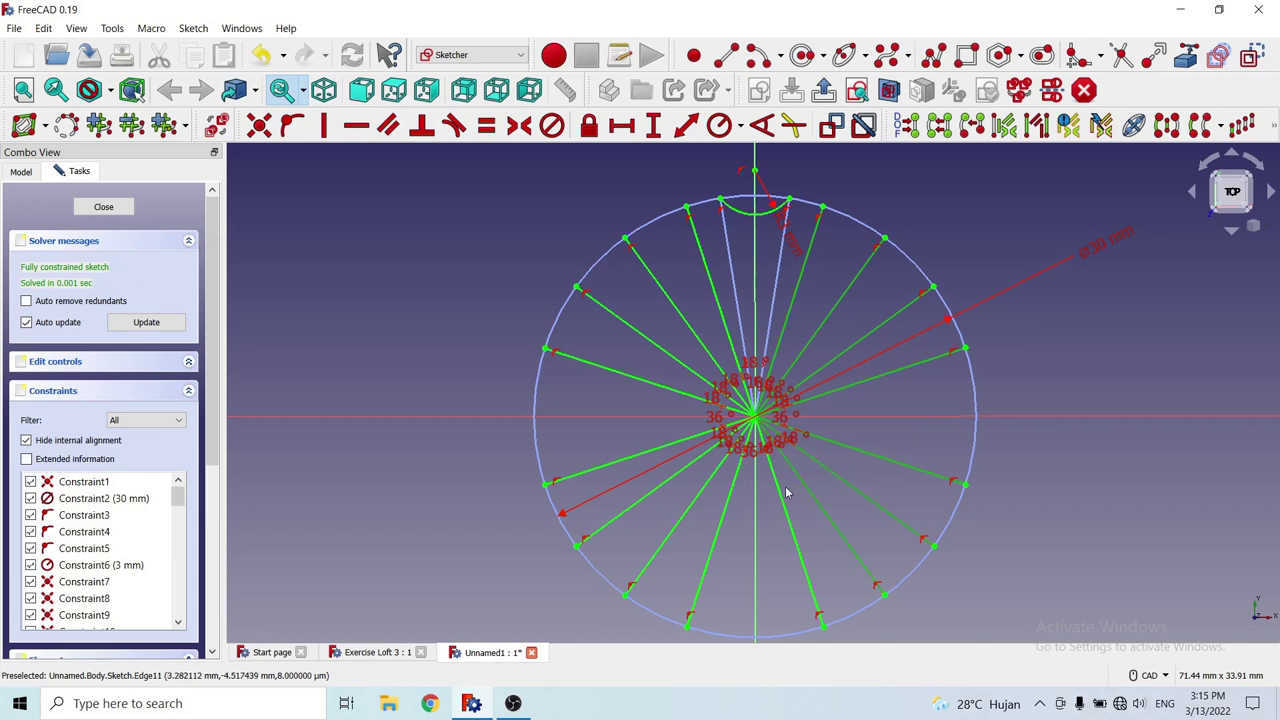
left_click(790, 525)
left_click(724, 510)
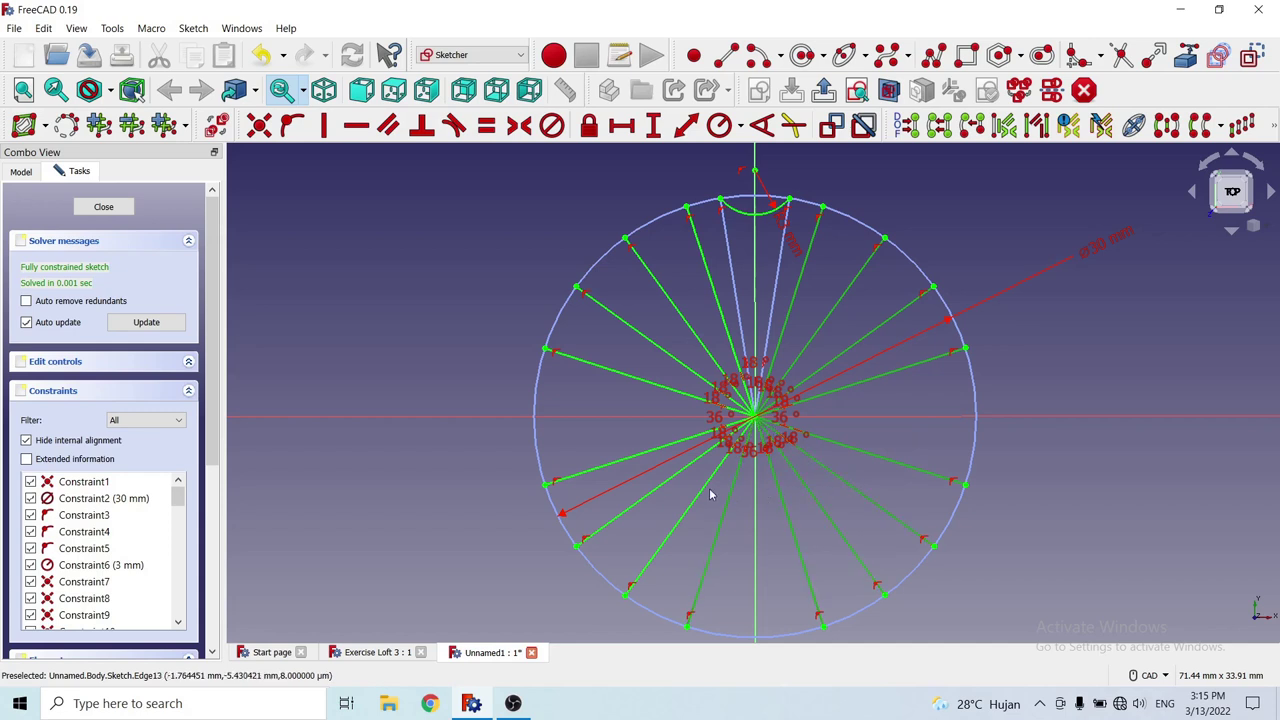
left_click(697, 496)
left_click(683, 466)
left_click(661, 447)
left_click(651, 385)
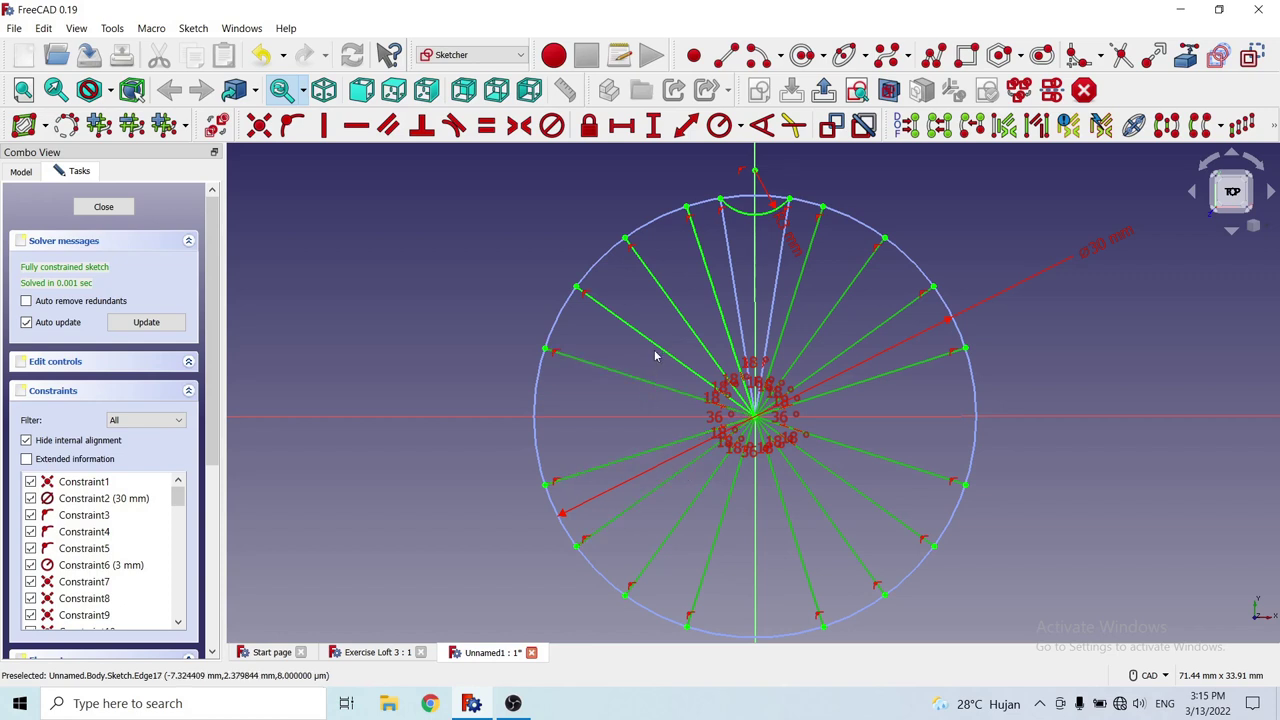
left_click(656, 349)
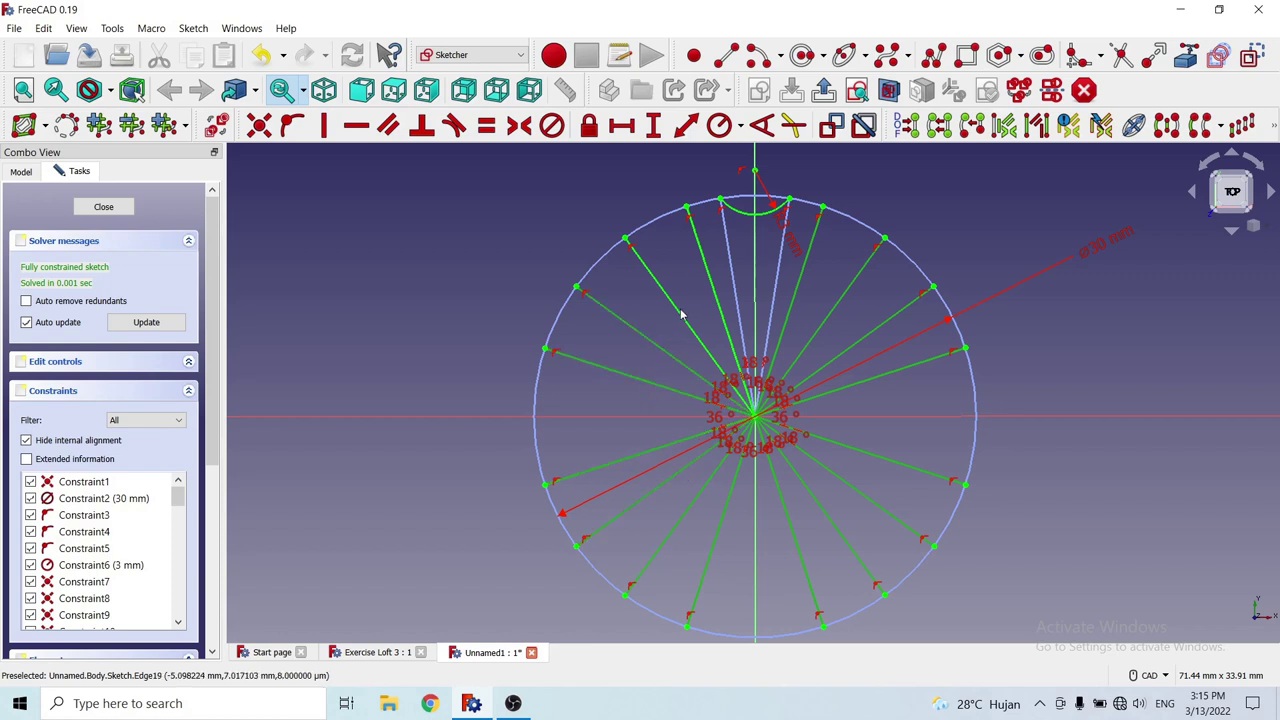
left_click(679, 312)
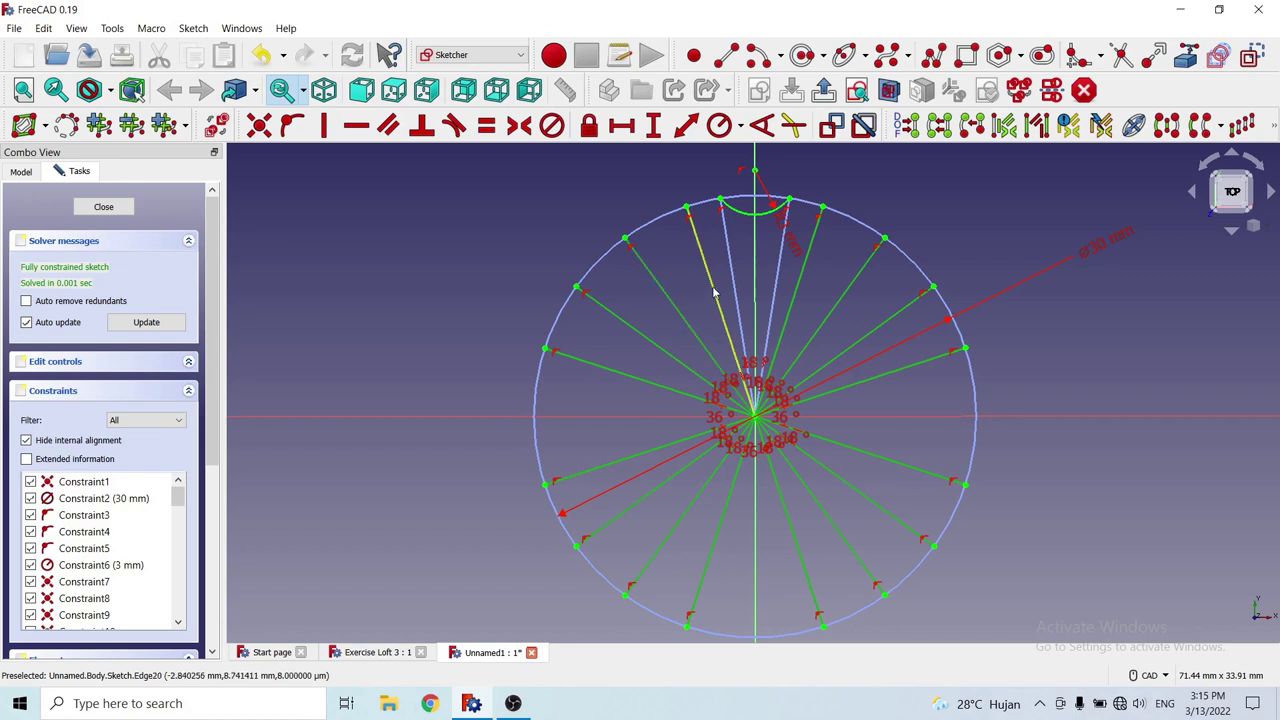
left_click(714, 292)
left_click(1252, 57)
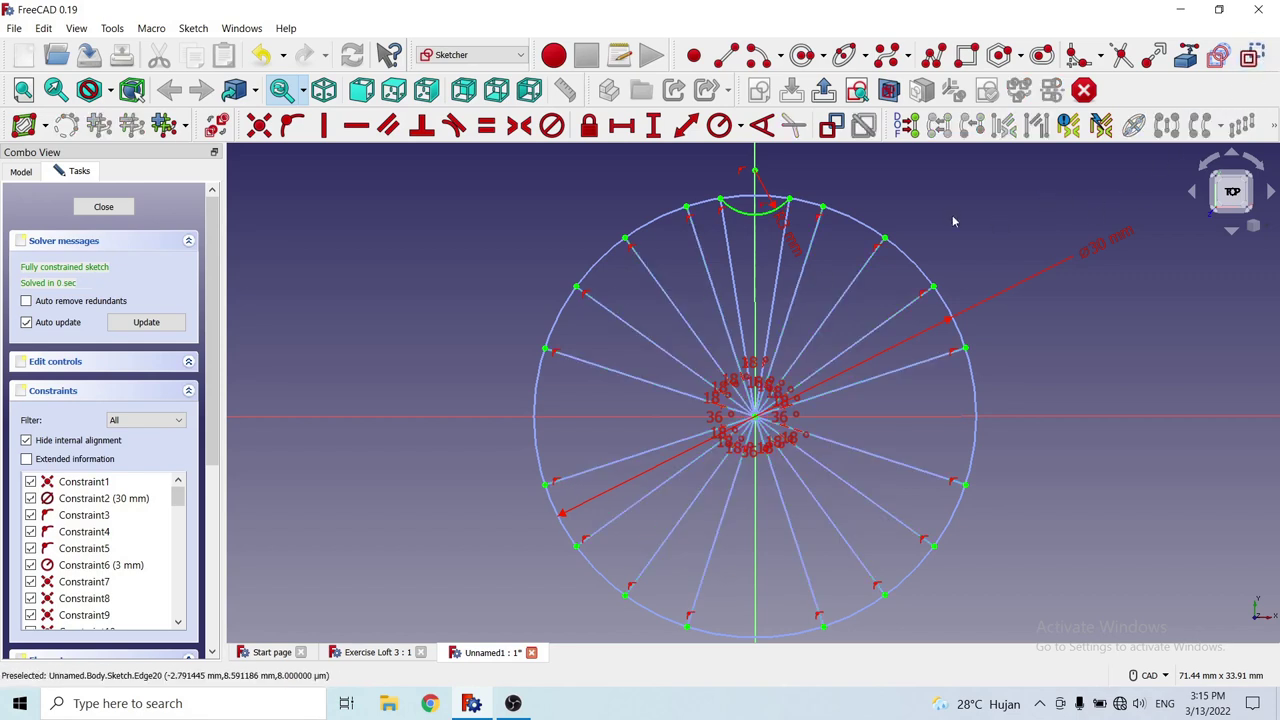
Draw the second scallop arc from the top arc's right end to the next spoke endpoint.
scroll(952, 300, "up", 2)
scroll(945, 360, "up", 2)
scroll(945, 320, "up", 2)
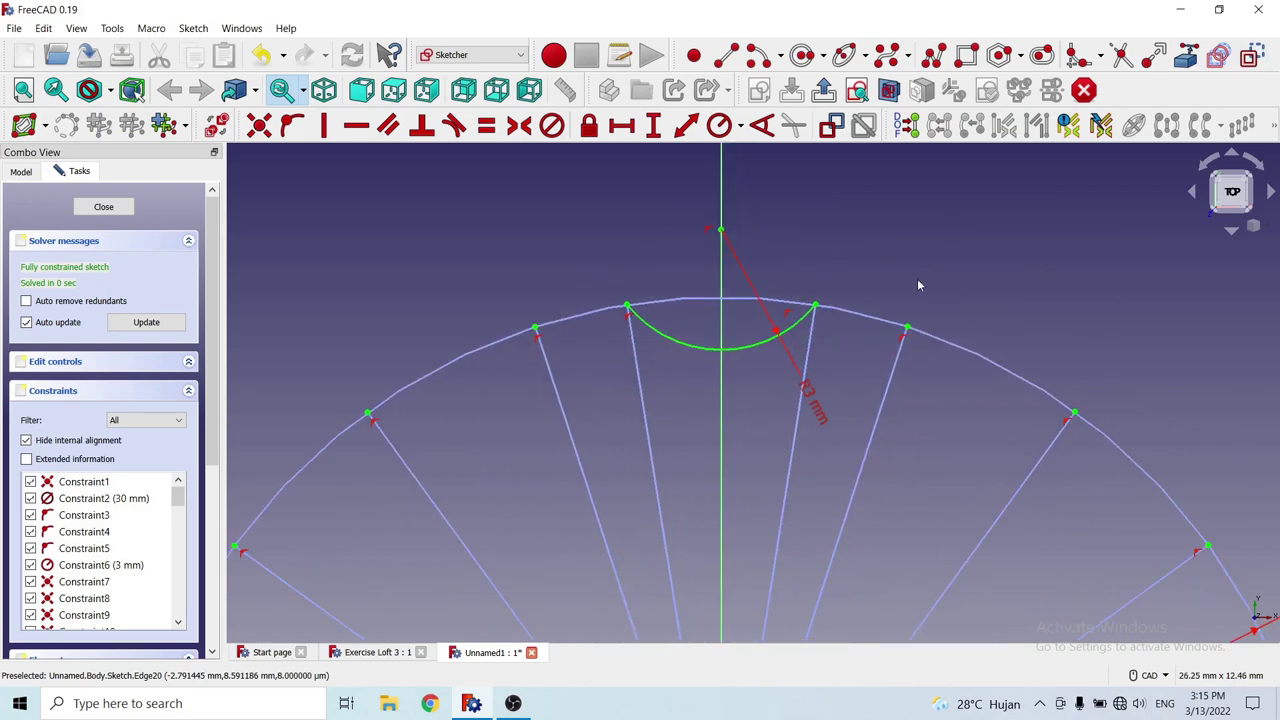
scroll(890, 275, "up", 1)
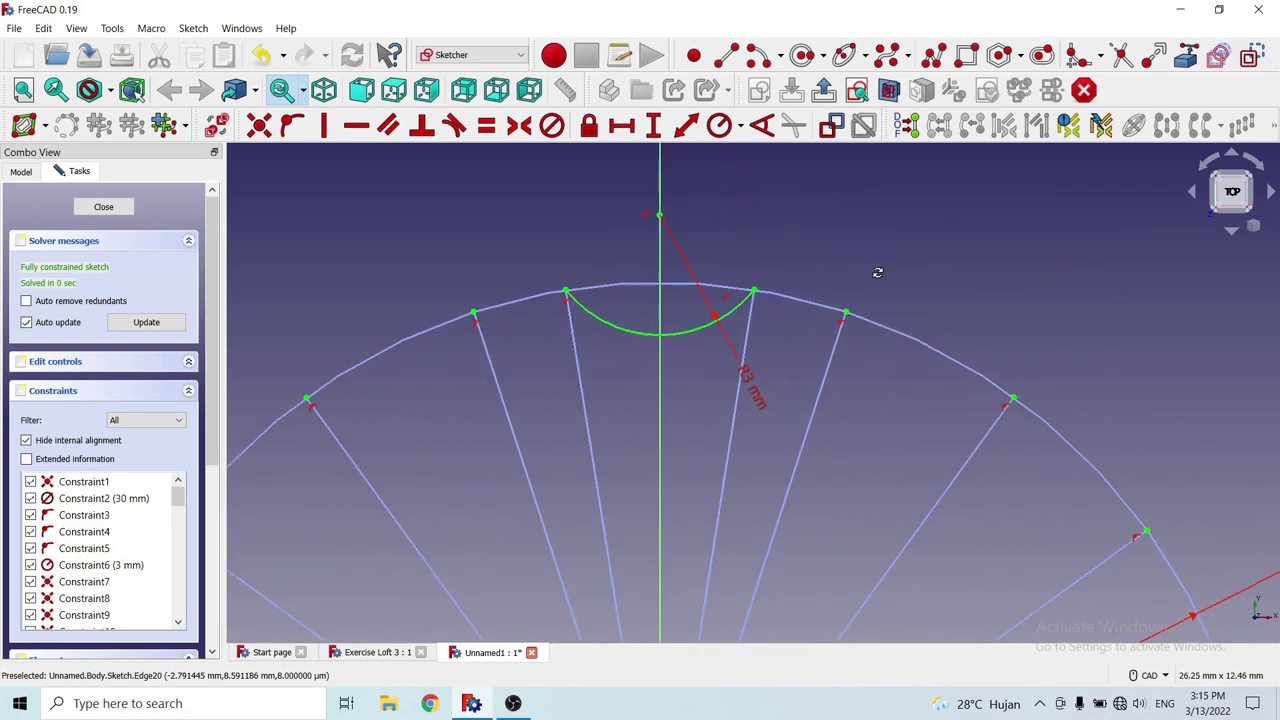
left_click(760, 55)
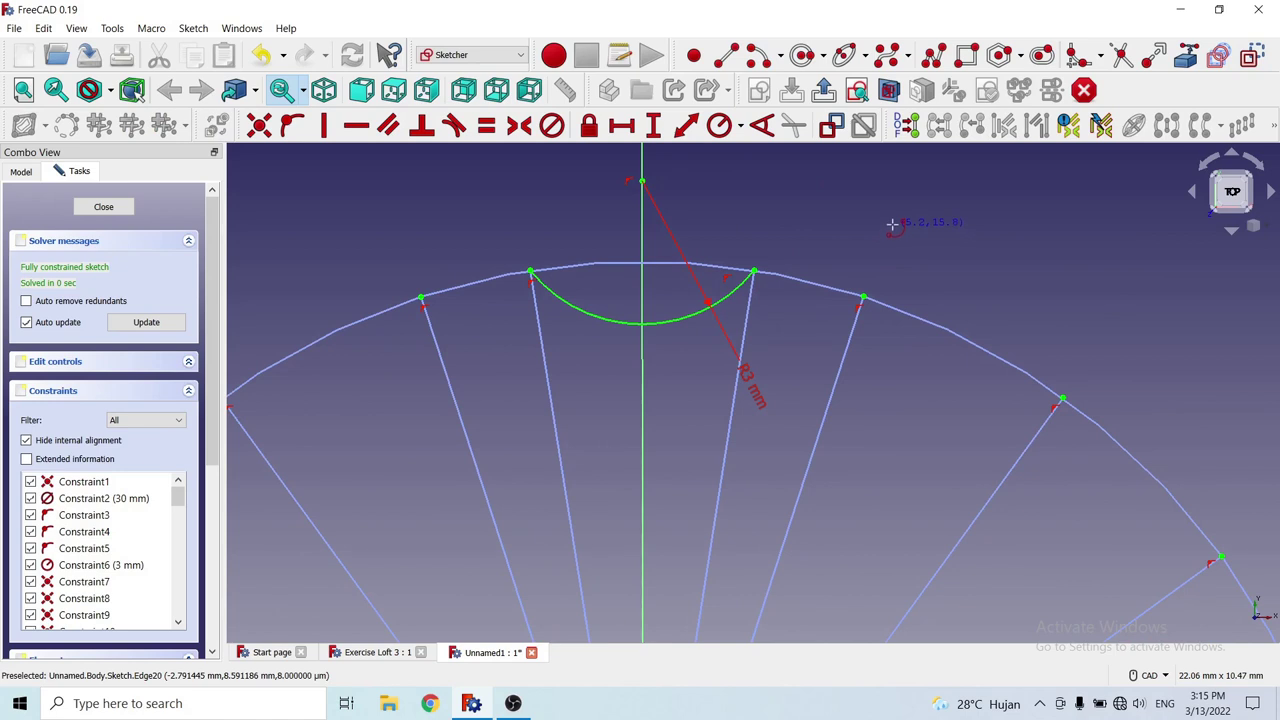
left_click(888, 217)
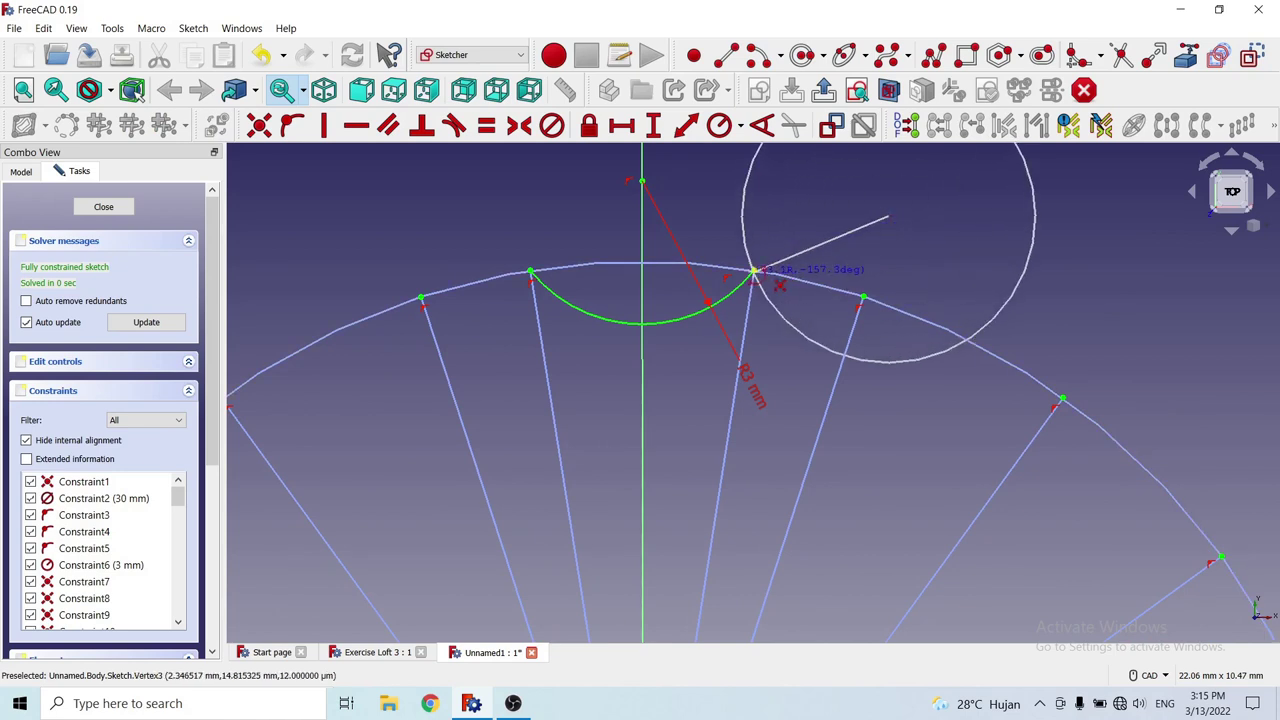
left_click(755, 270)
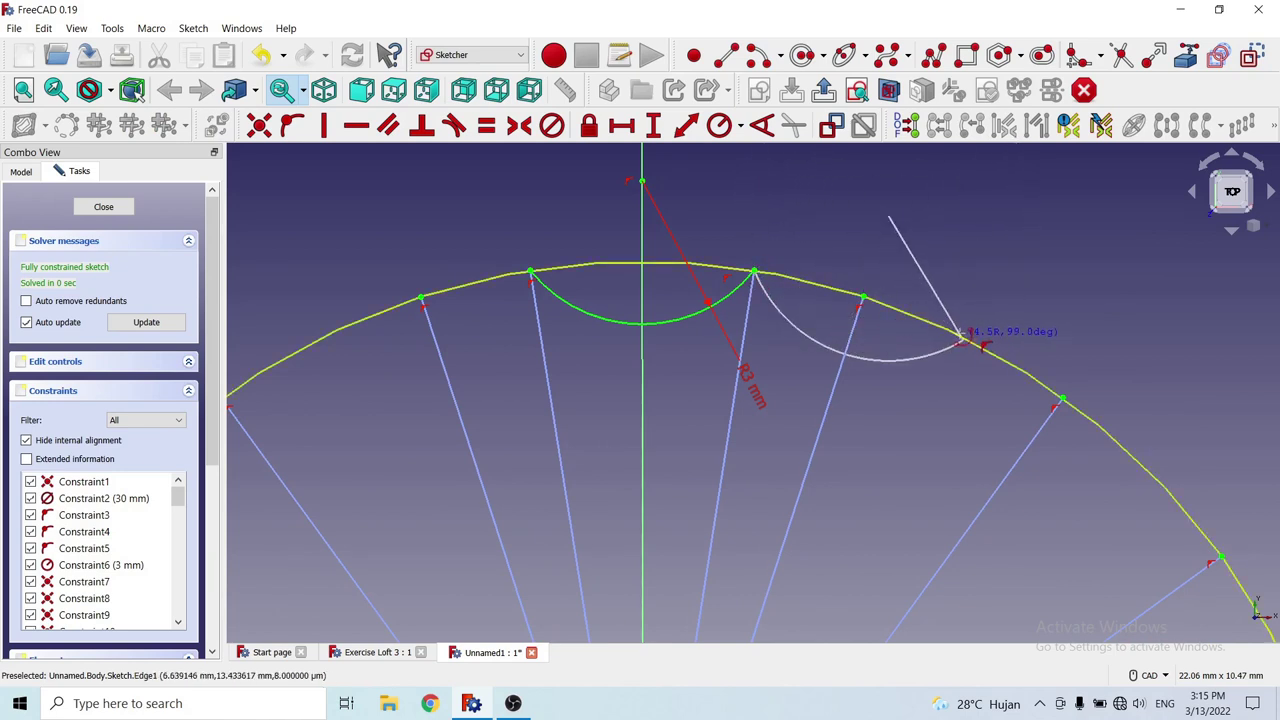
left_click(960, 338)
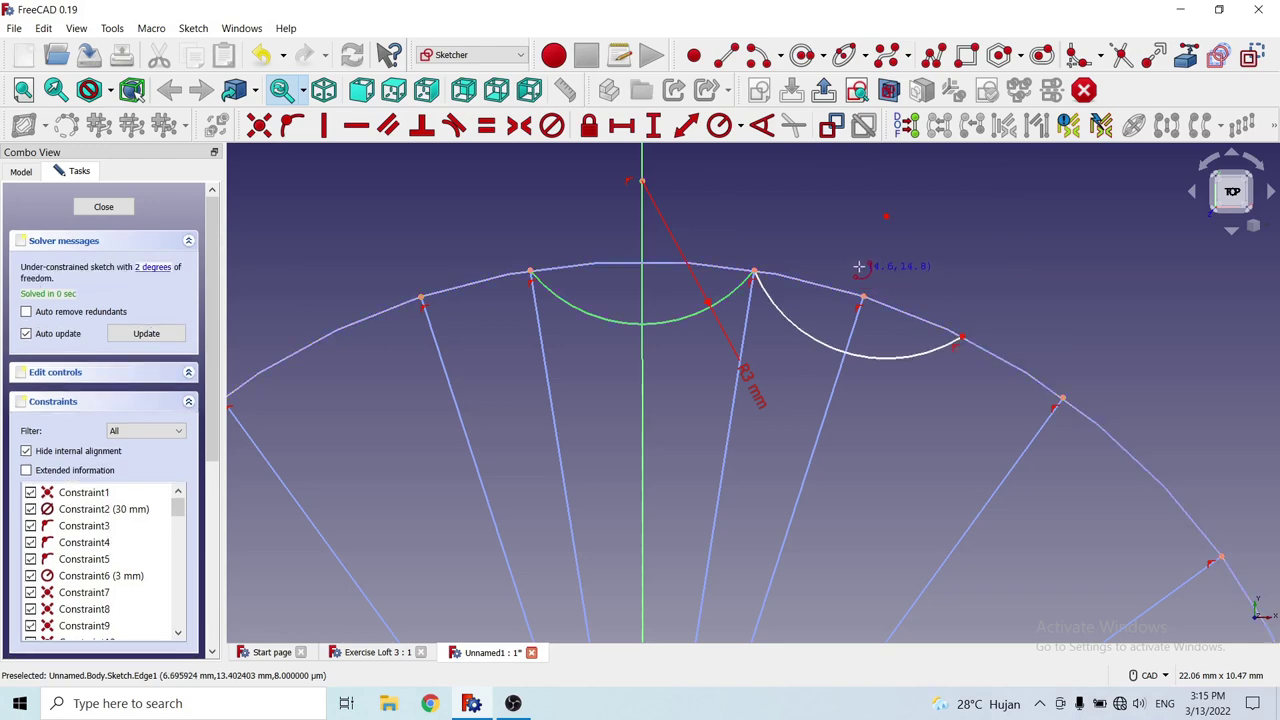
scroll(845, 255, "down", 3)
scroll(880, 262, "up", 2)
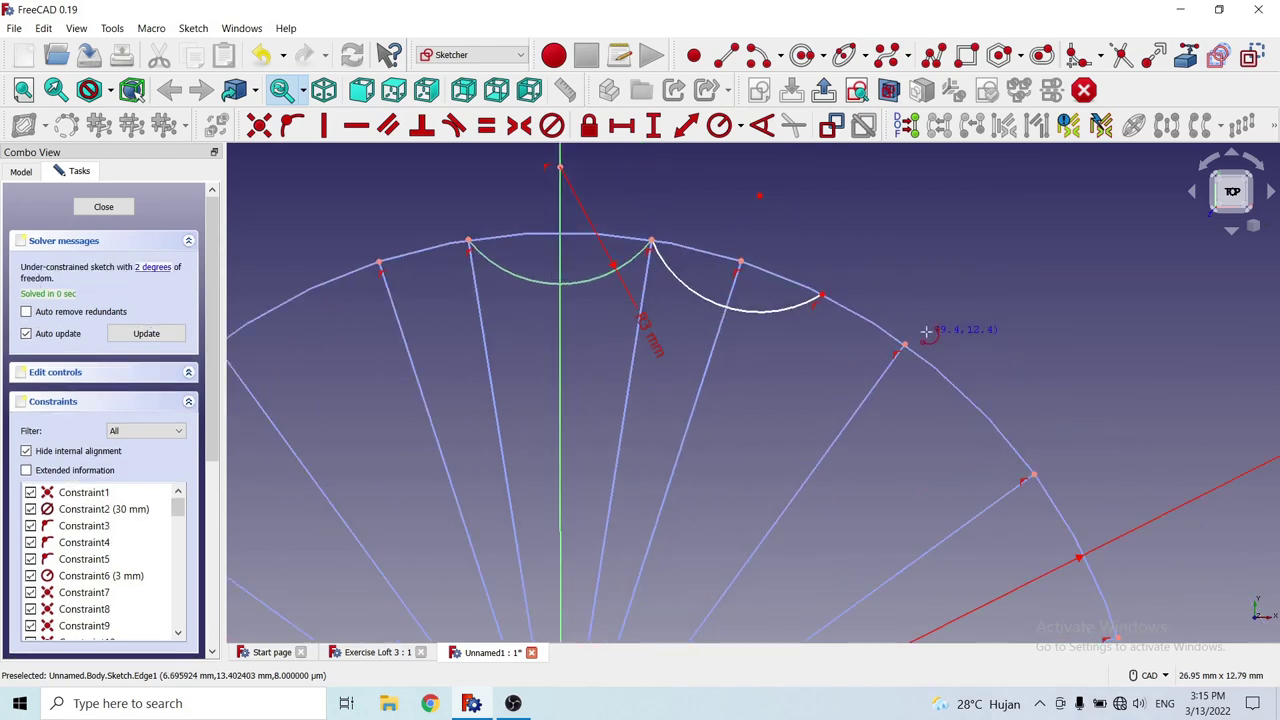
scroll(849, 251, "up", 2)
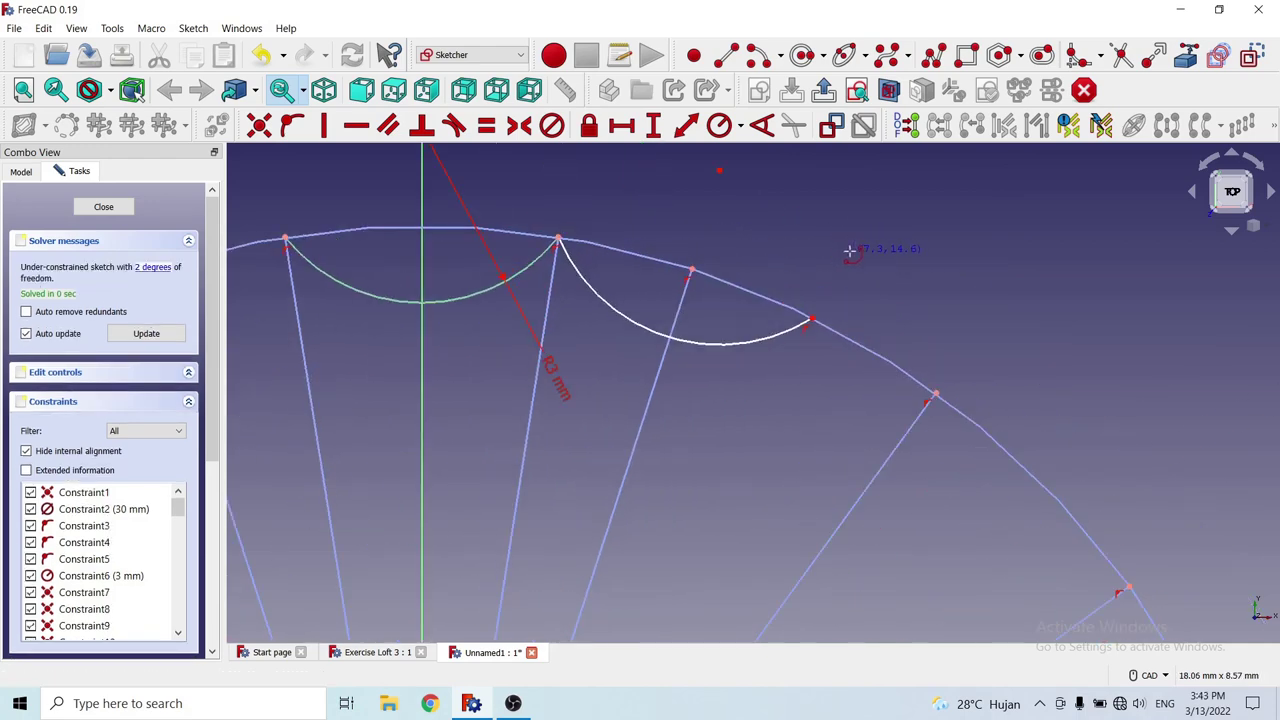
Draw the third scallop arc from the second arc's end to the next spoke endpoint.
left_click(764, 57)
left_click(967, 333)
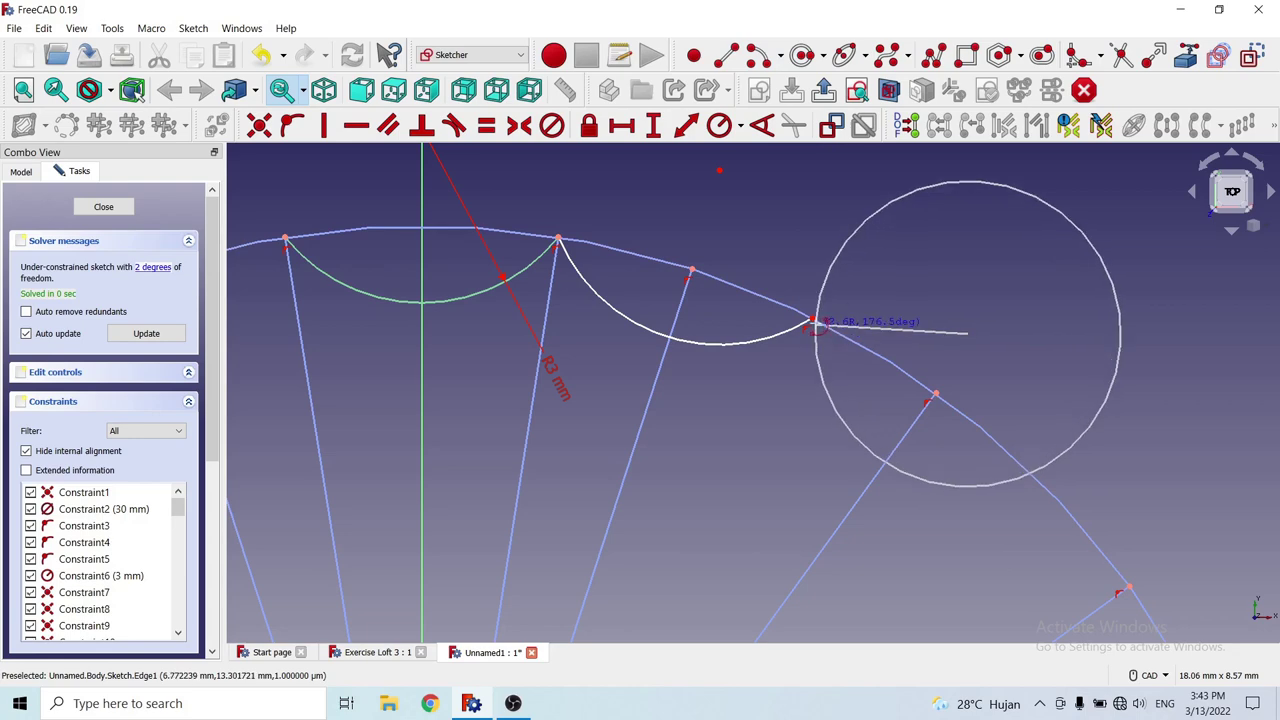
left_click(813, 322)
scroll(780, 370, "down", 2)
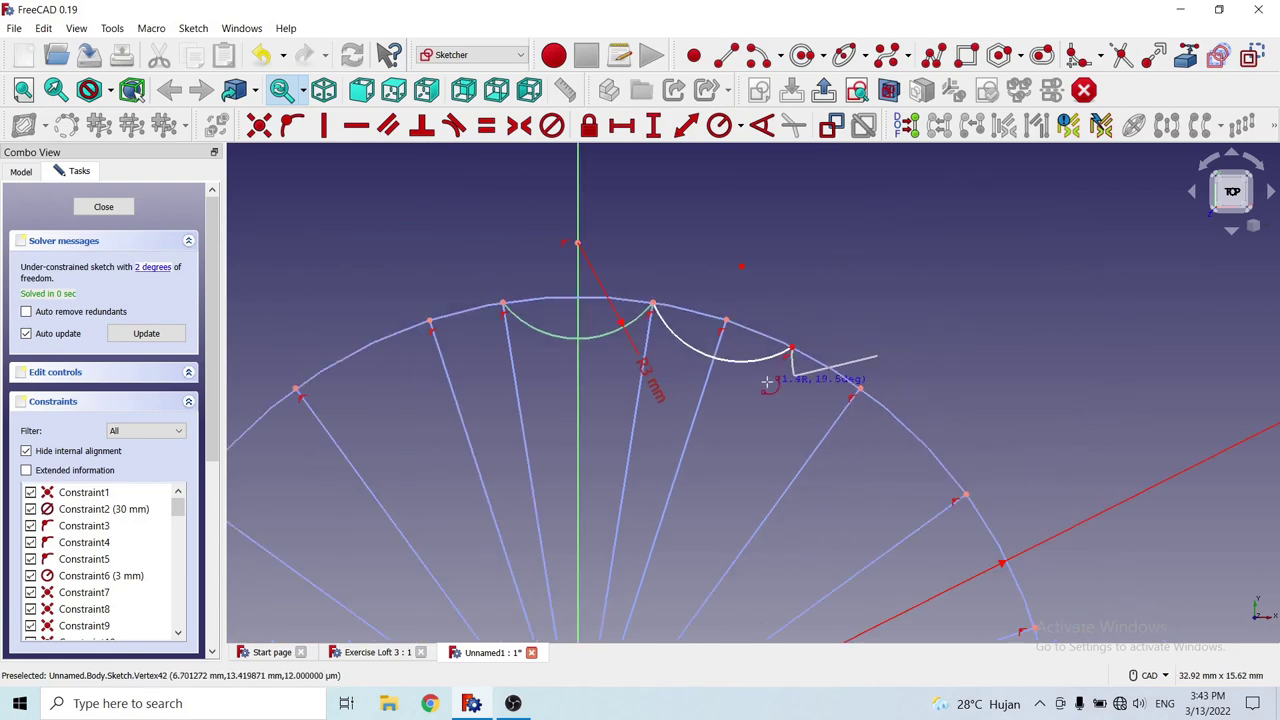
scroll(885, 445, "up", 2)
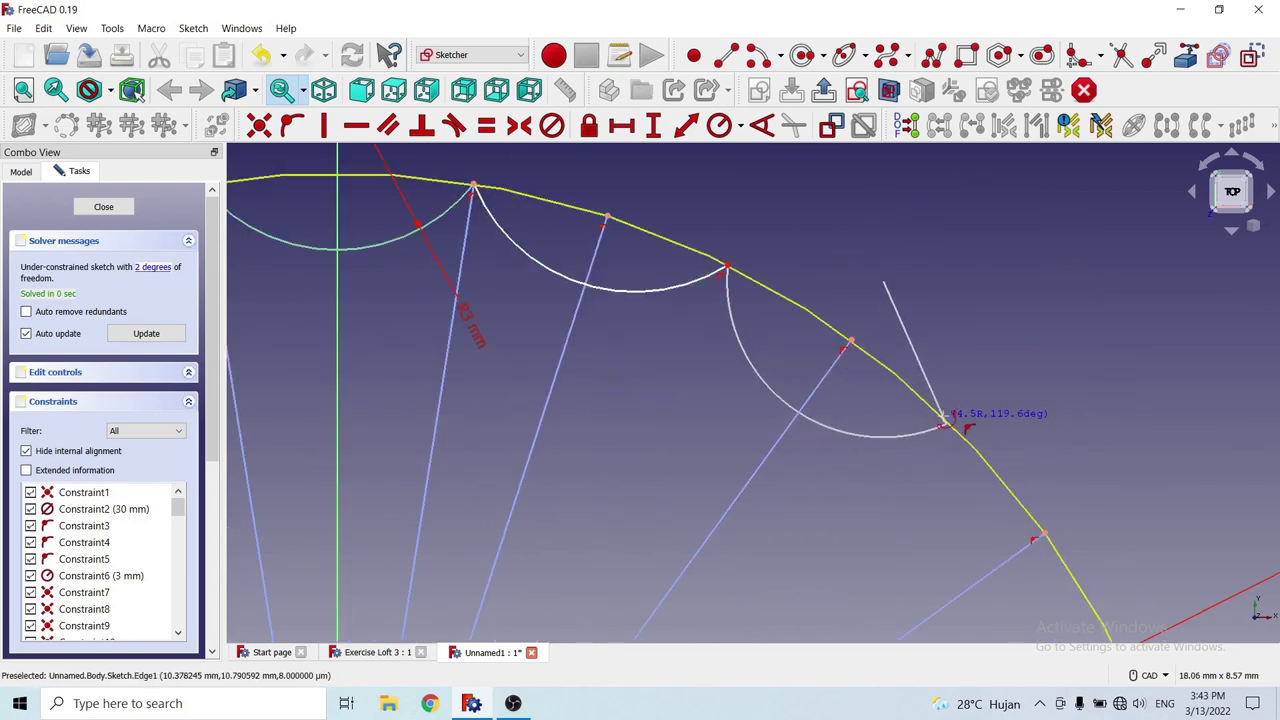
left_click(944, 421)
scroll(900, 410, "down", 3)
scroll(893, 400, "up", 2)
scroll(893, 400, "up", 2)
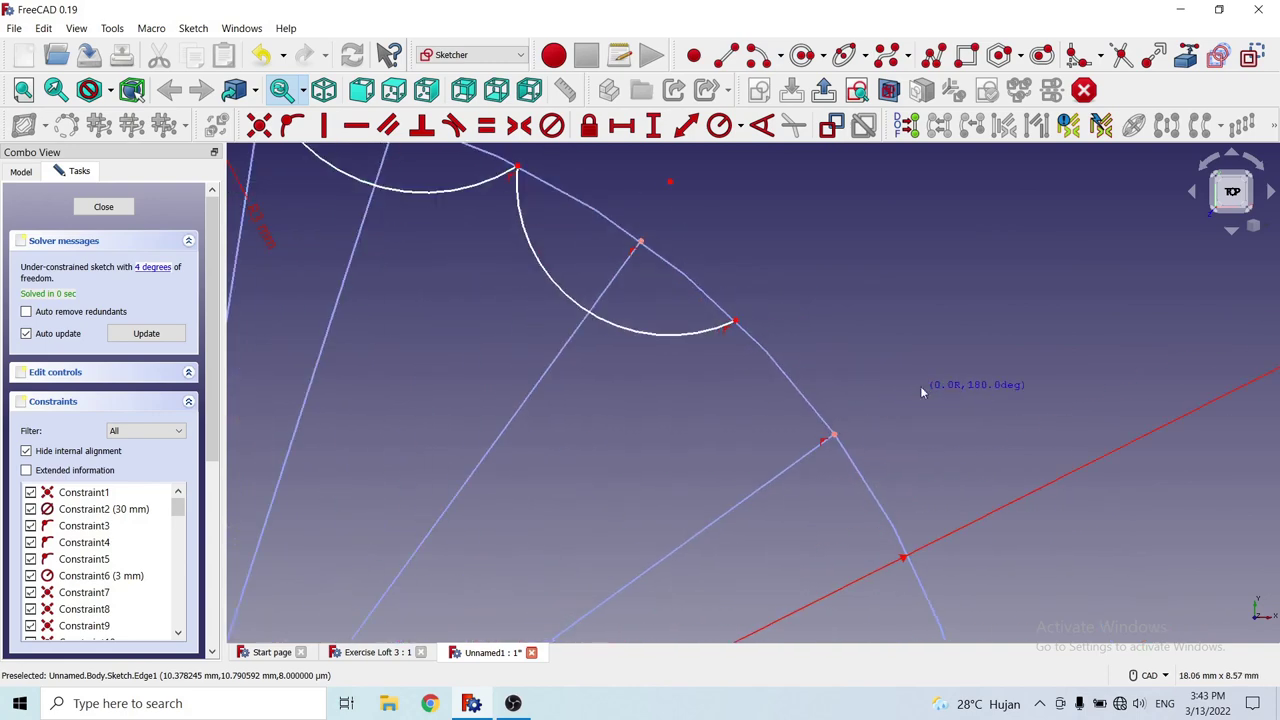
Draw the fourth scallop arc from the third arc's end to the following spoke endpoint.
left_click(921, 386)
left_click(736, 322)
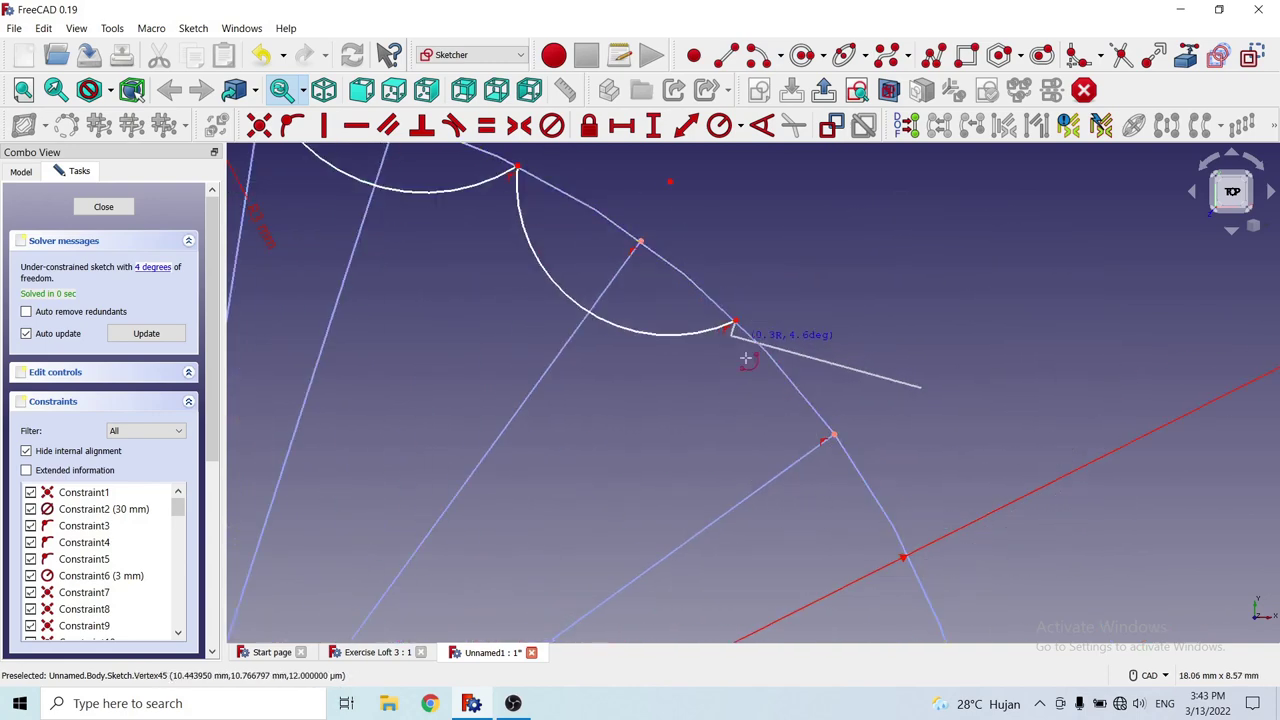
scroll(750, 340, "down", 3)
scroll(830, 466, "up", 2)
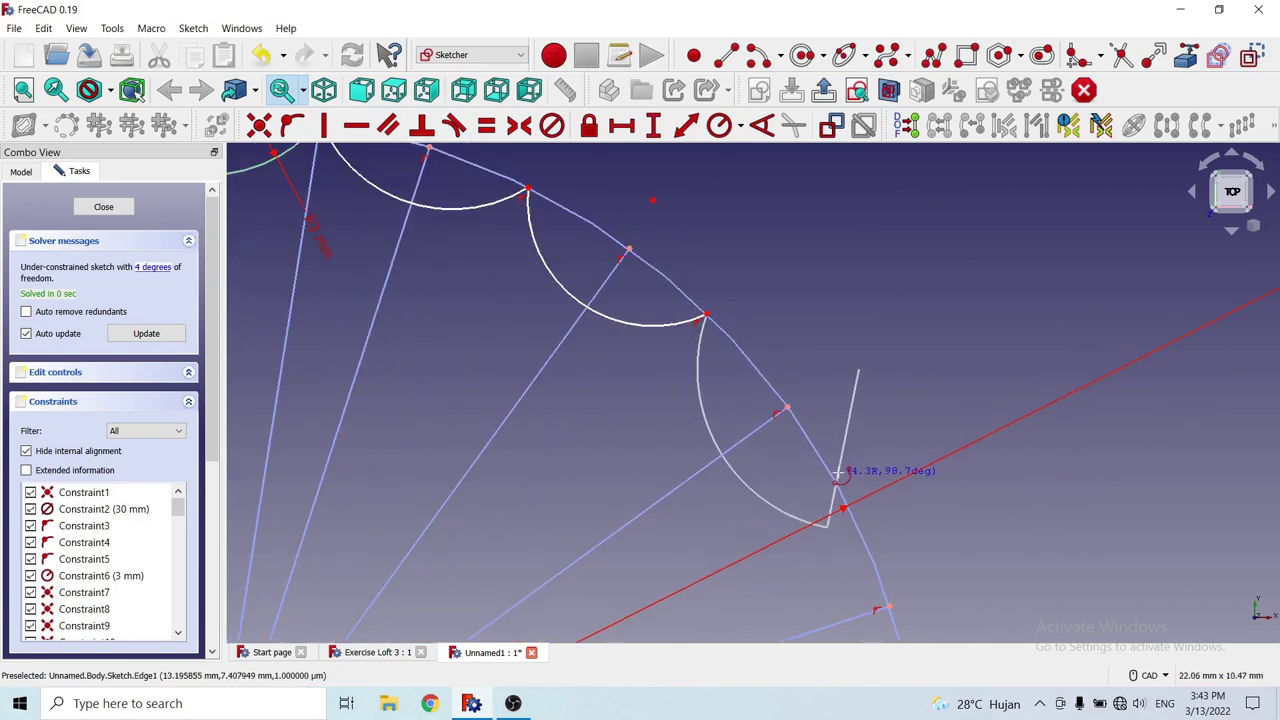
left_click(852, 505)
Draw the first two scallop arcs on the circle's right side, each starting at the previous arc's end and ending on the next spoke endpoint.
scroll(769, 430, "down", 3)
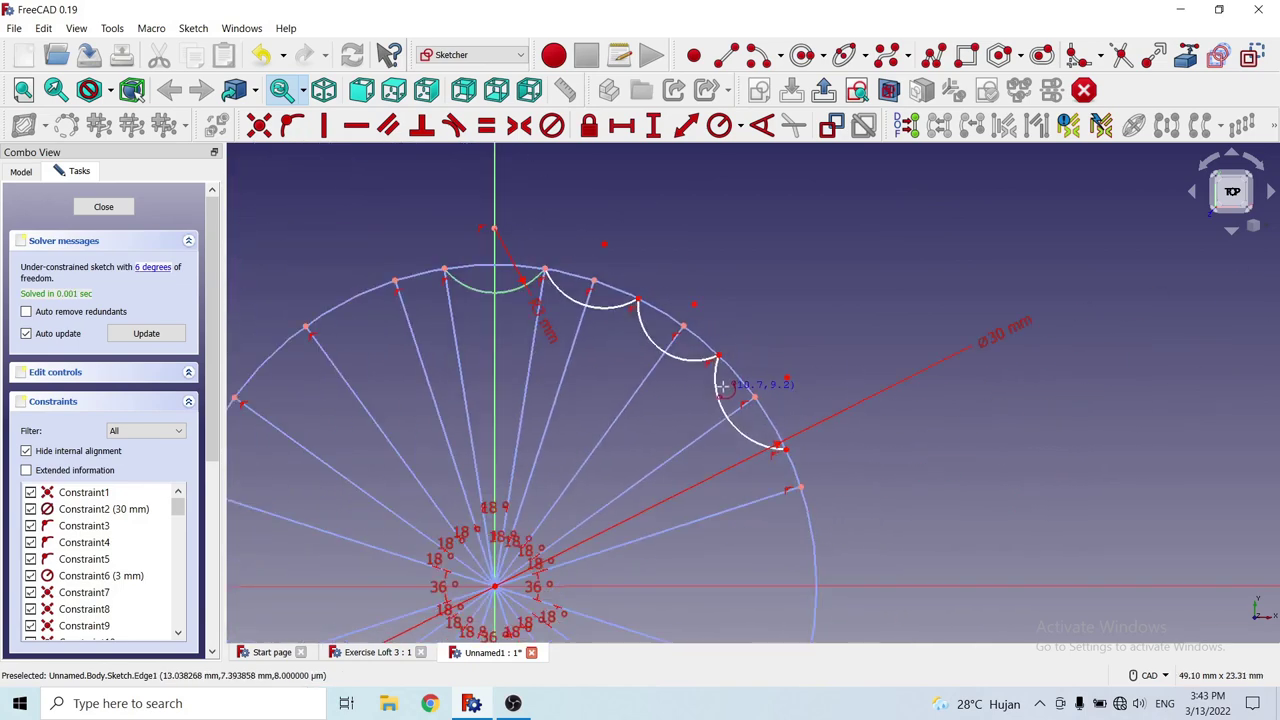
scroll(773, 490, "up", 2)
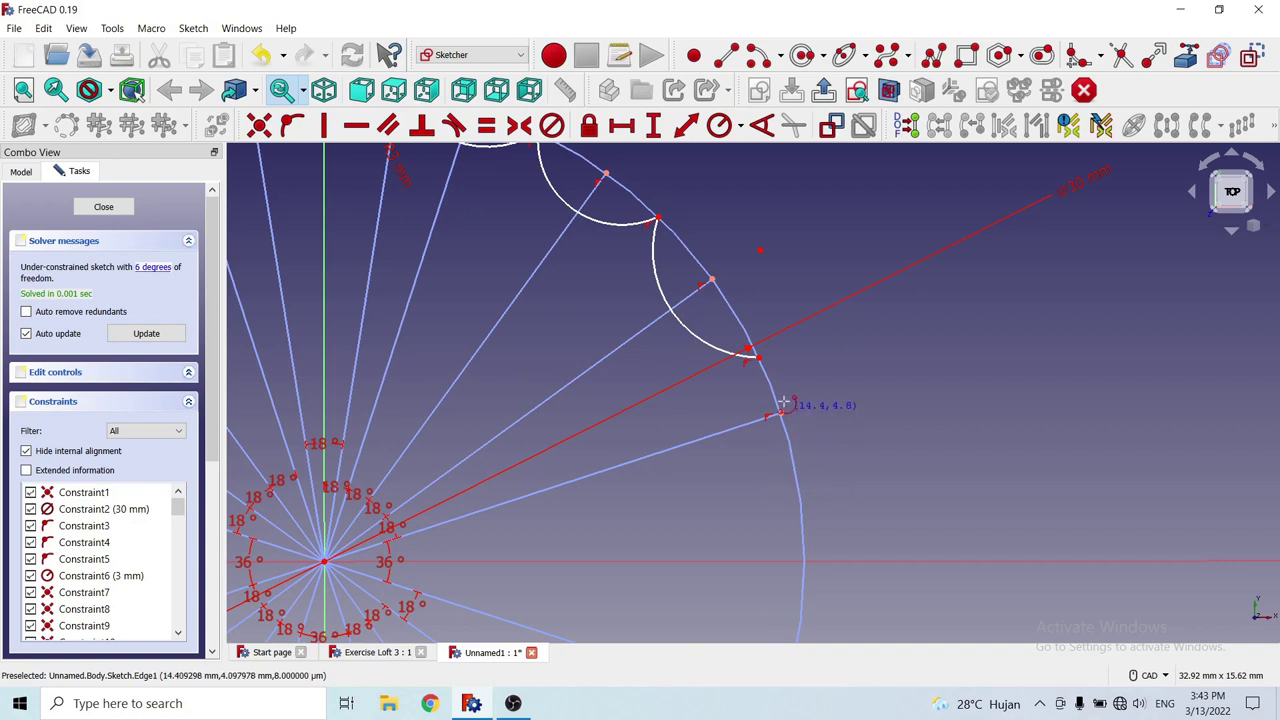
left_click(841, 397)
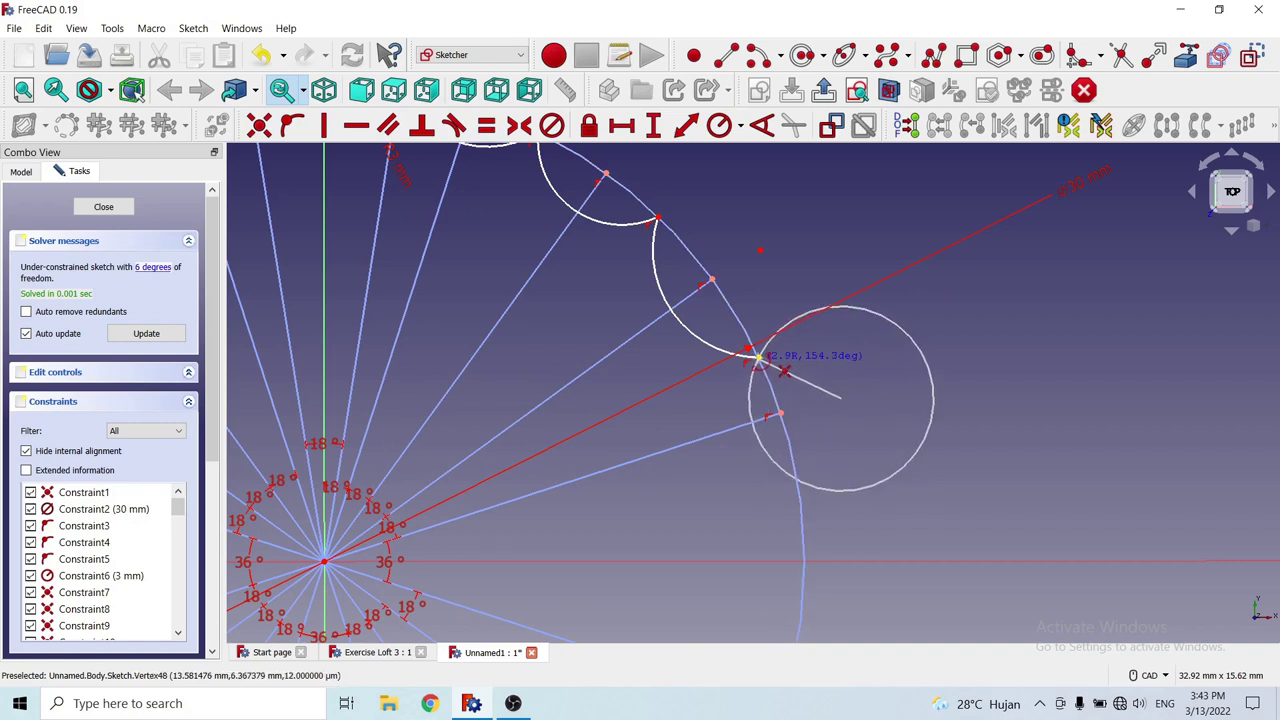
left_click(758, 357)
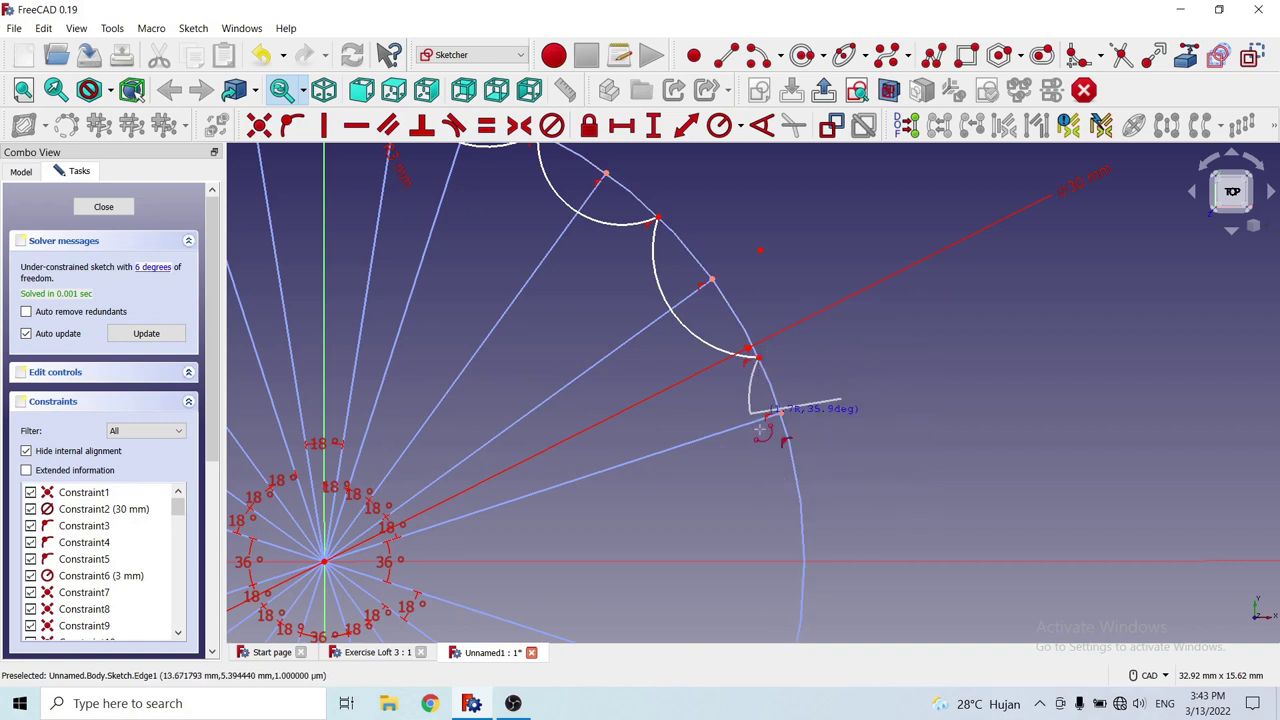
left_click(796, 477)
scroll(720, 370, "down", 5)
scroll(710, 480, "up", 5)
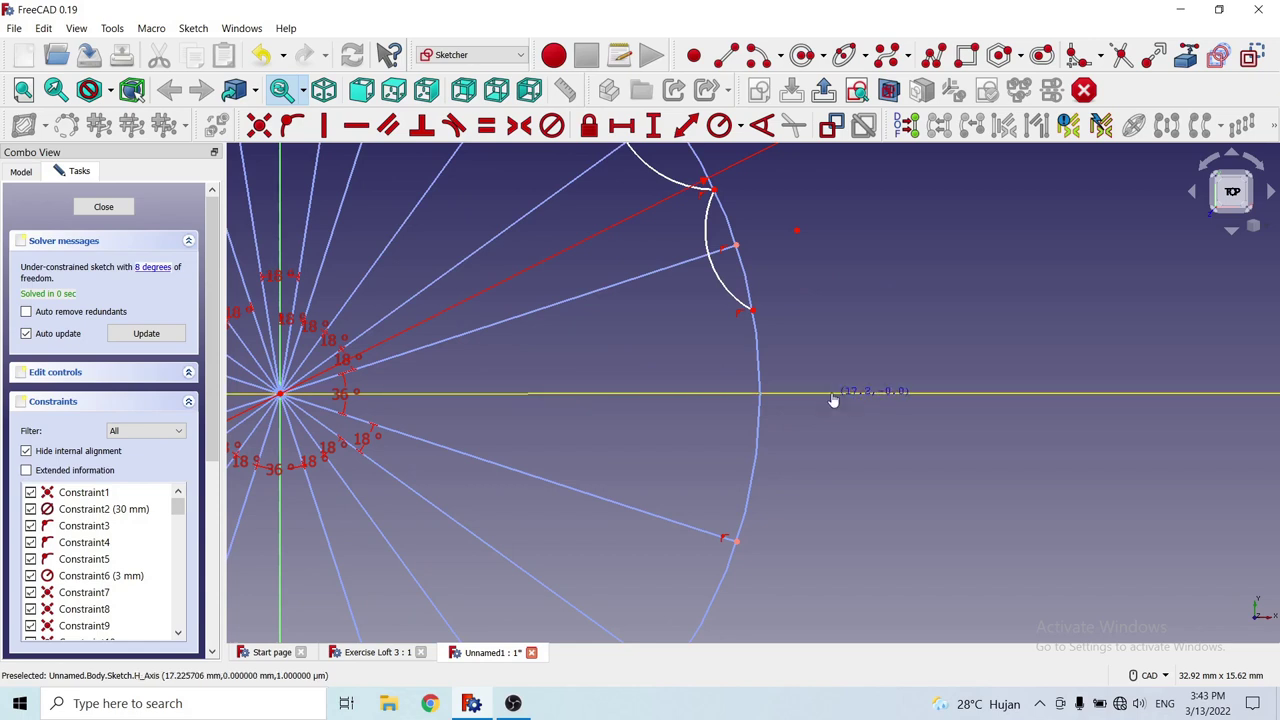
left_click(830, 394)
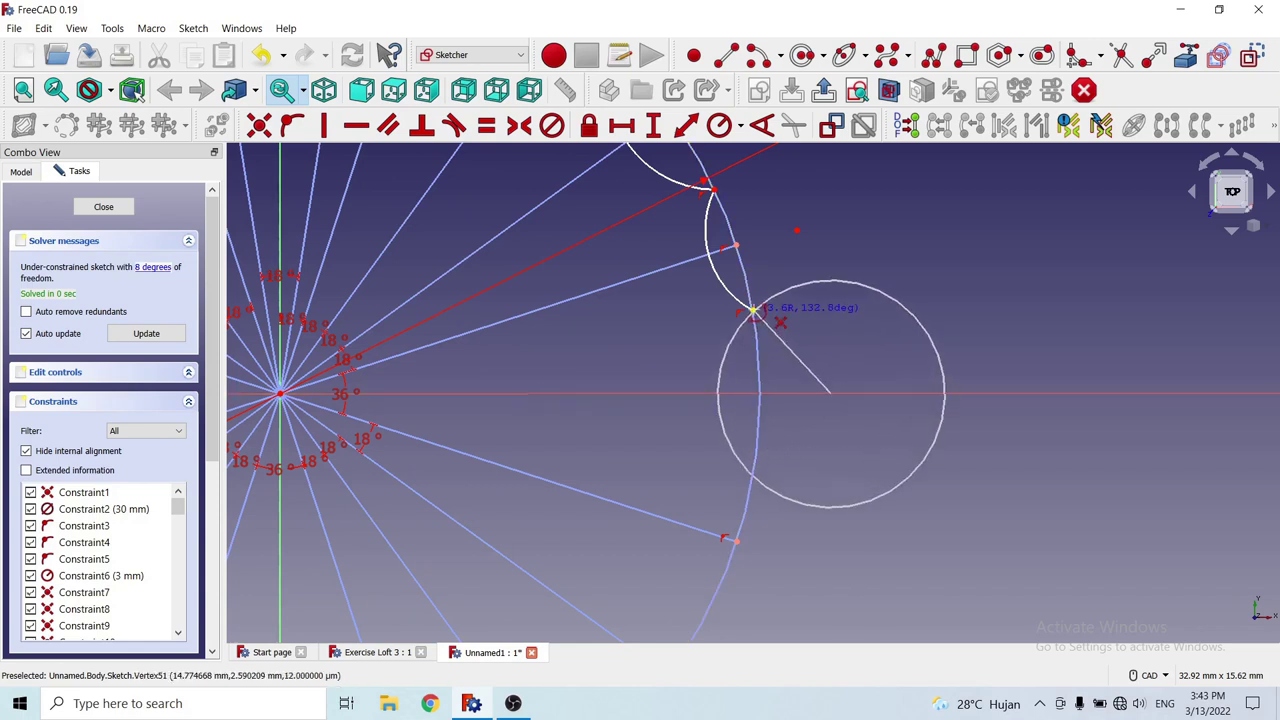
left_click(752, 311)
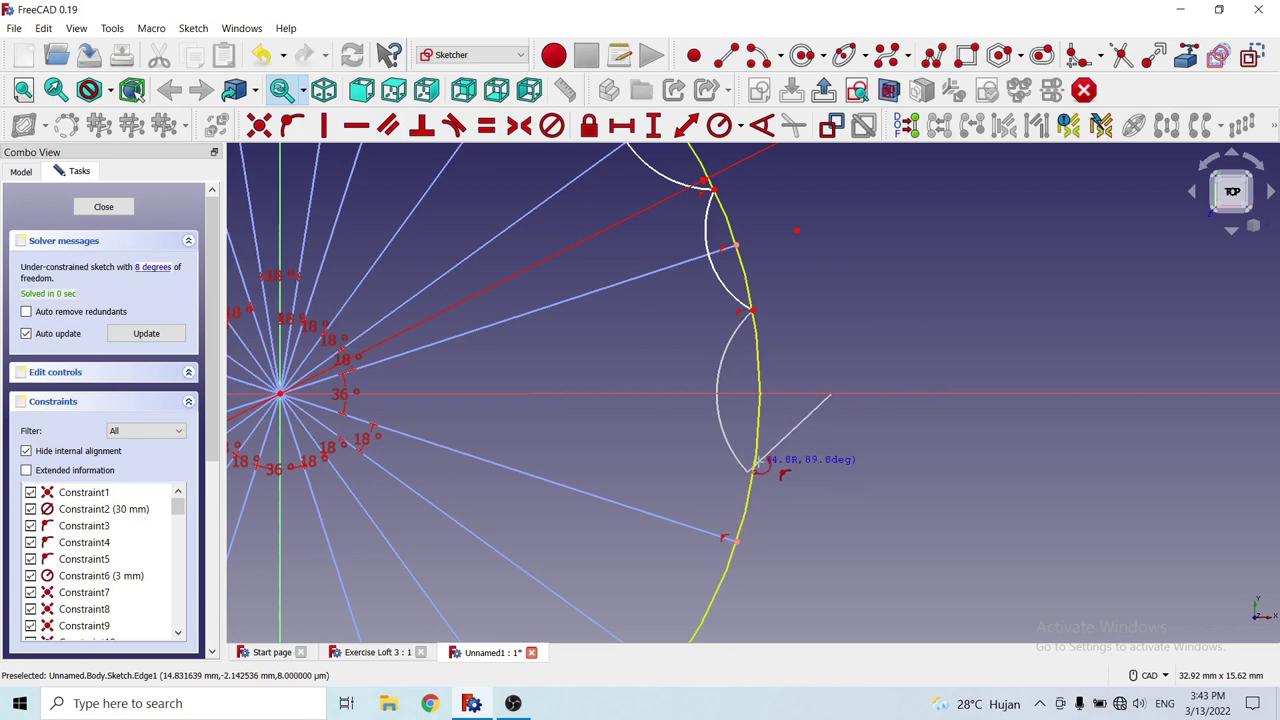
left_click(816, 421)
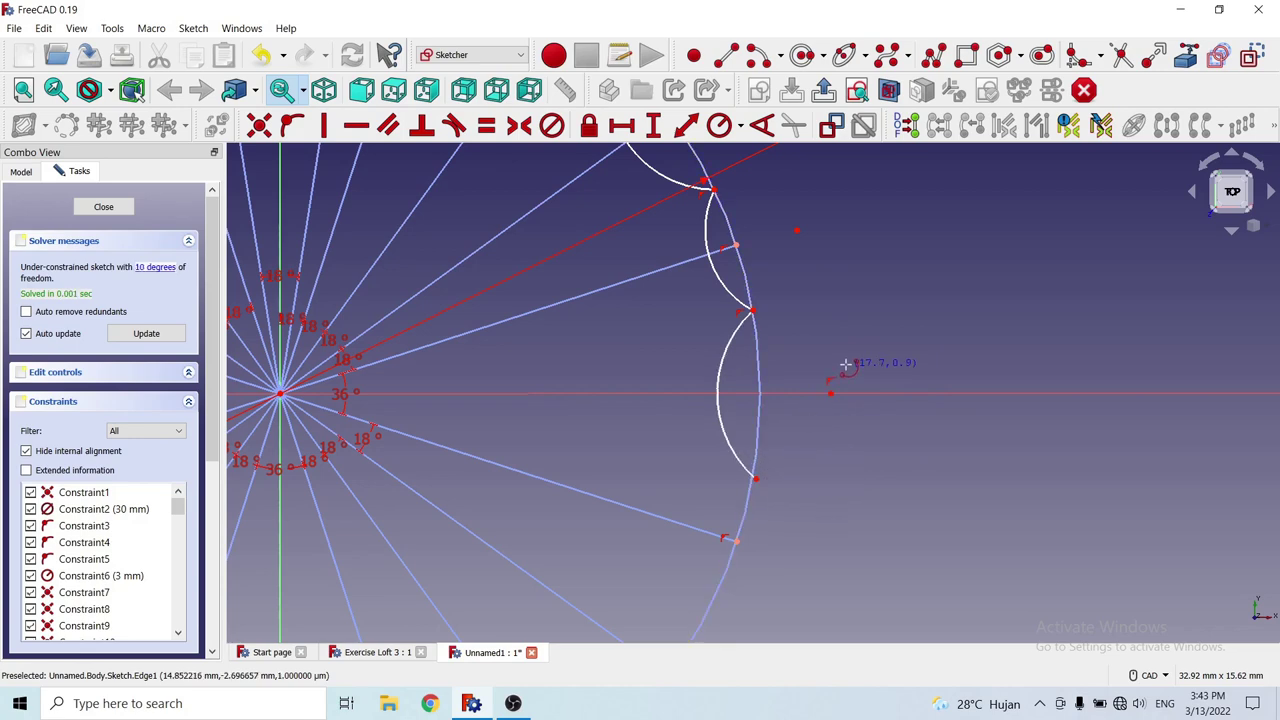
Add the third and fourth scallop arcs lower down the right side, each centred outside the circle.
scroll(900, 322, "down", 3)
scroll(874, 420, "up", 3)
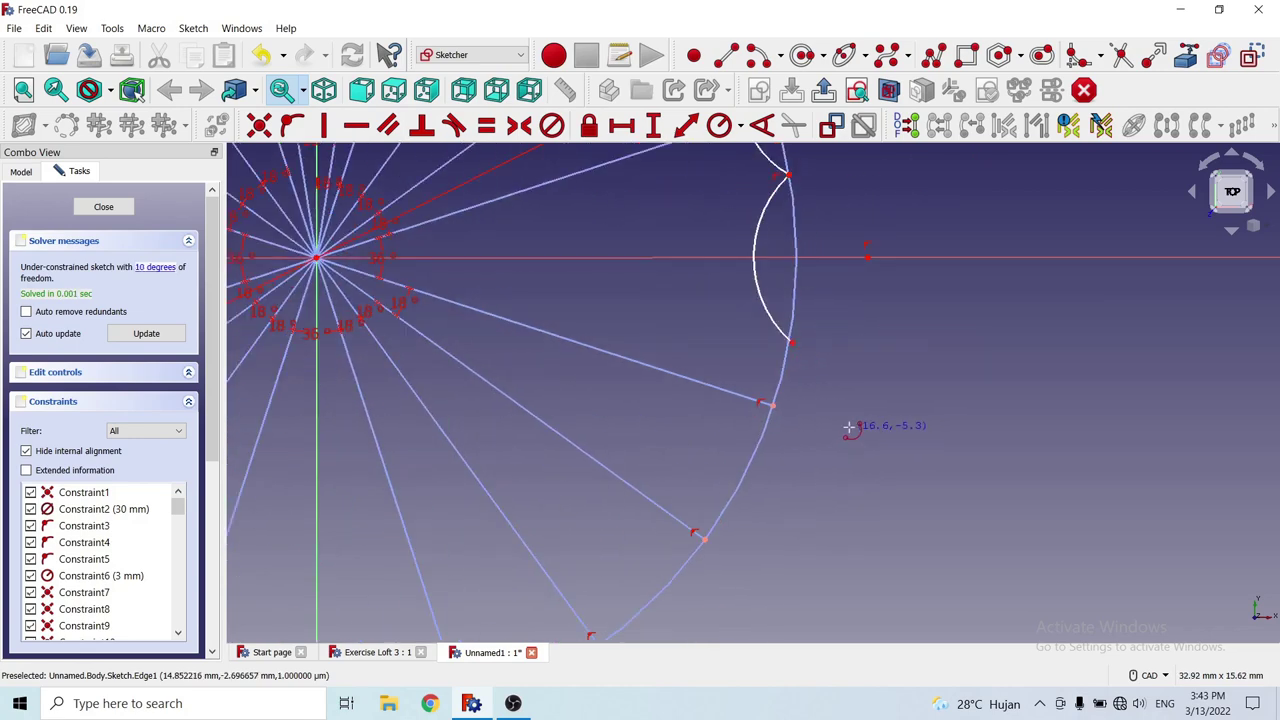
left_click(848, 427)
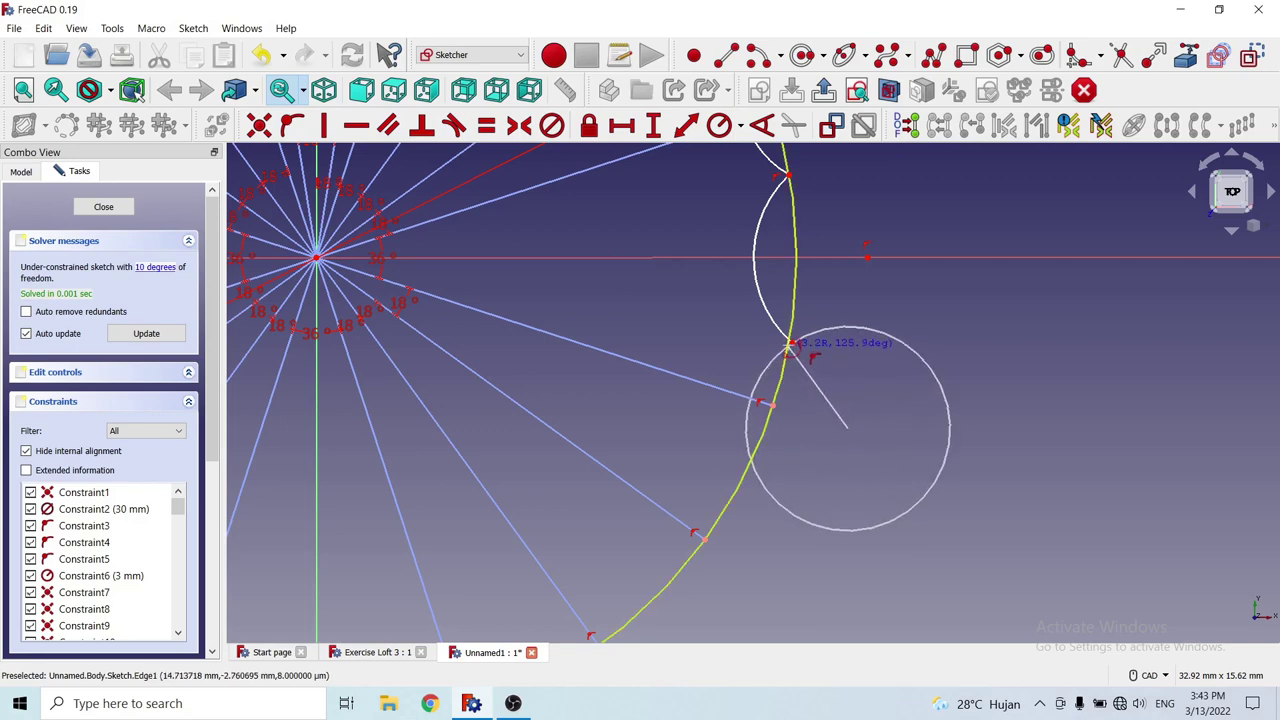
scroll(795, 350, "up", 2)
scroll(806, 370, "down", 2)
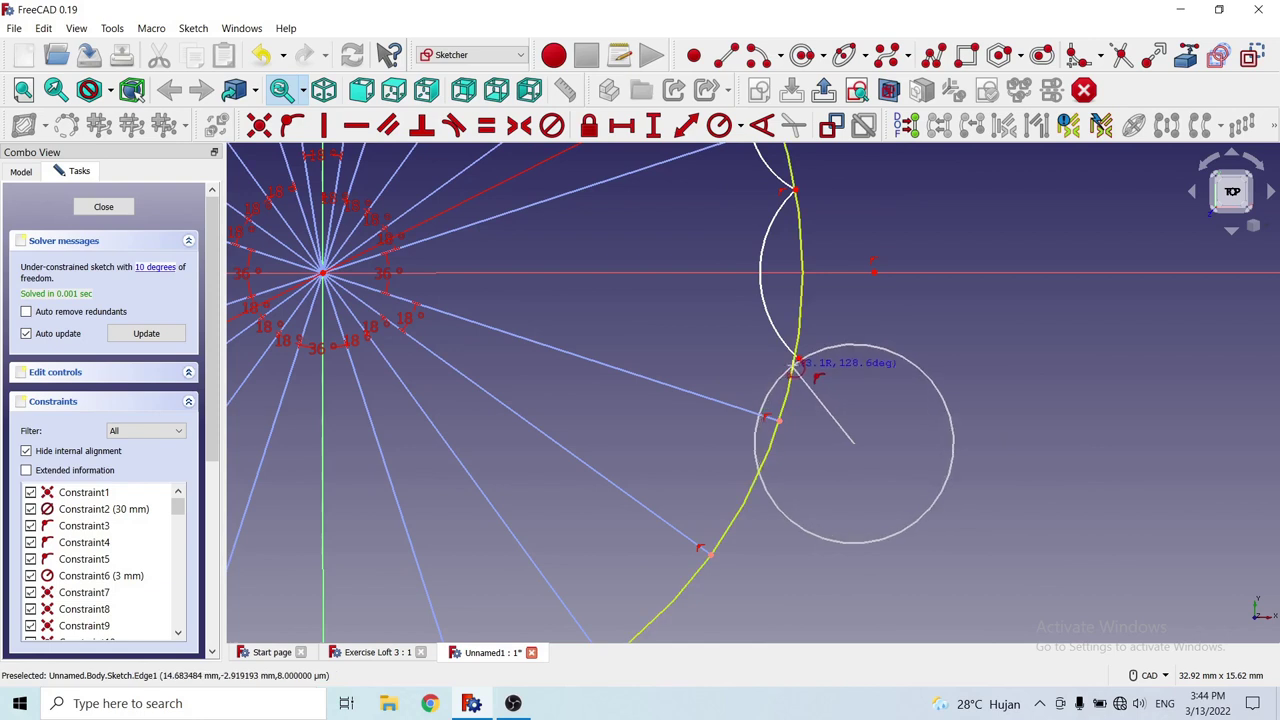
left_click(794, 366)
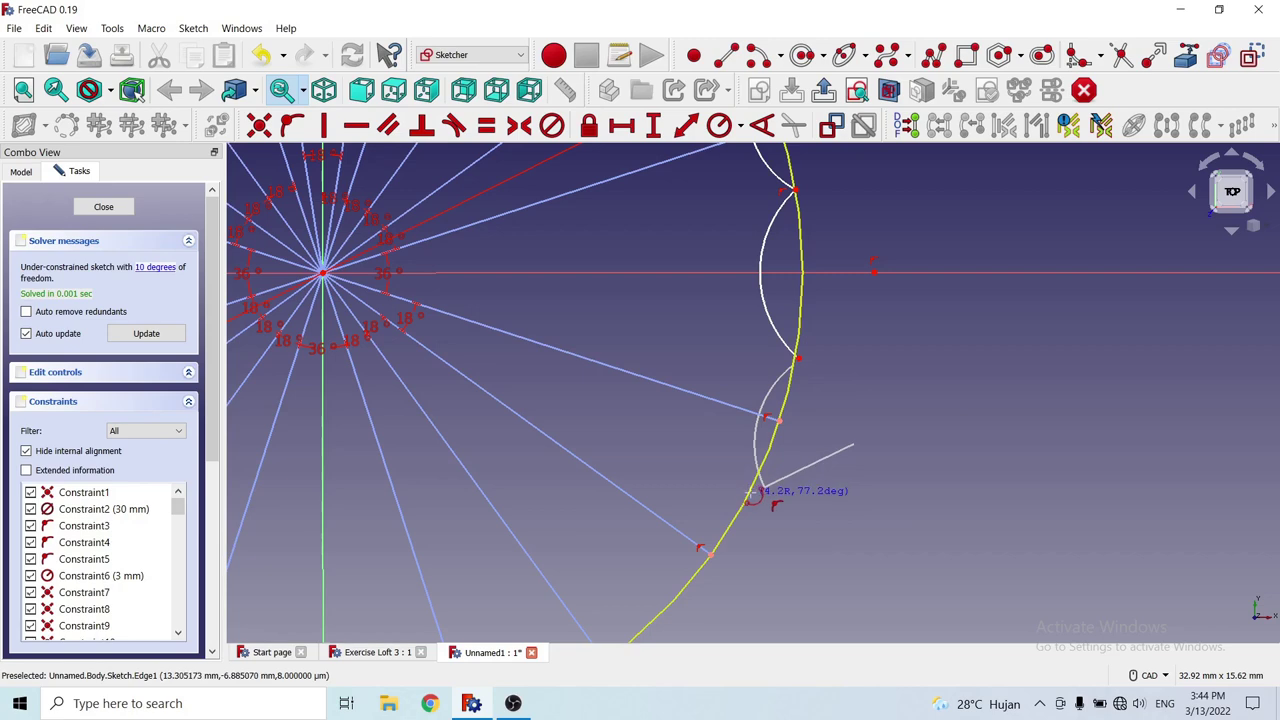
left_click(751, 492)
scroll(815, 400, "down", 5)
scroll(843, 357, "up", 5)
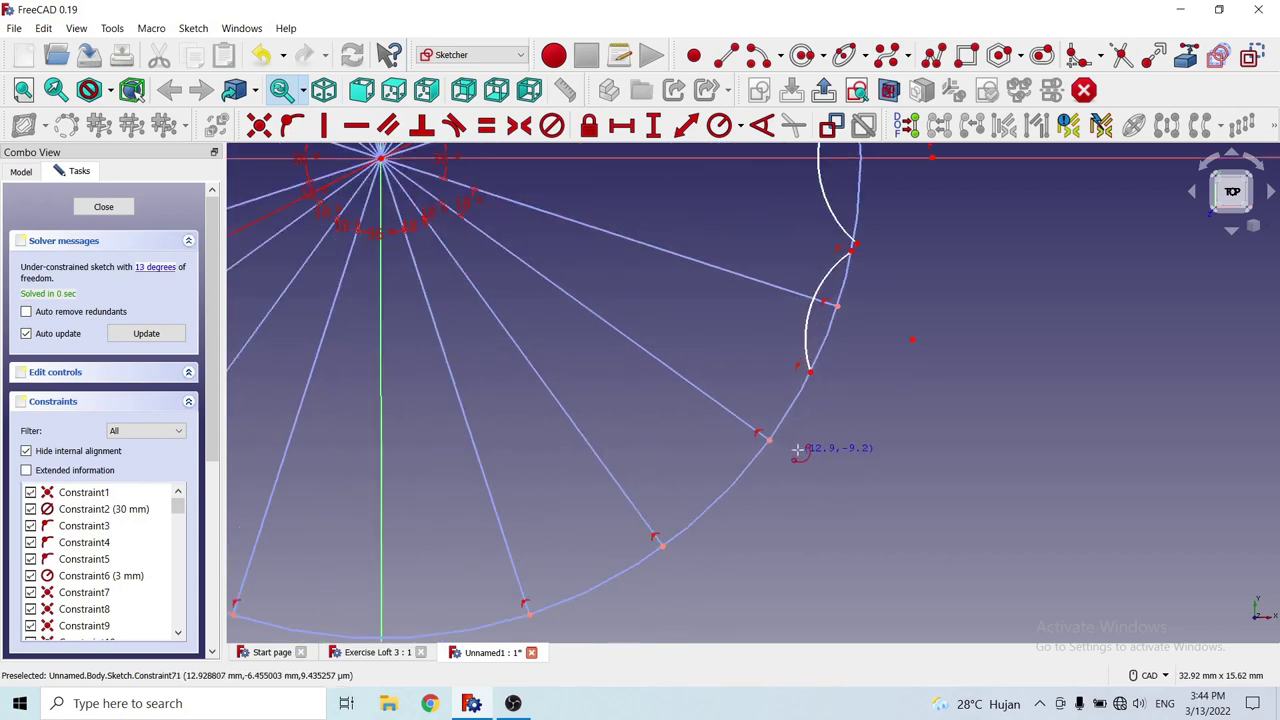
scroll(800, 450, "up", 2)
left_click(835, 484)
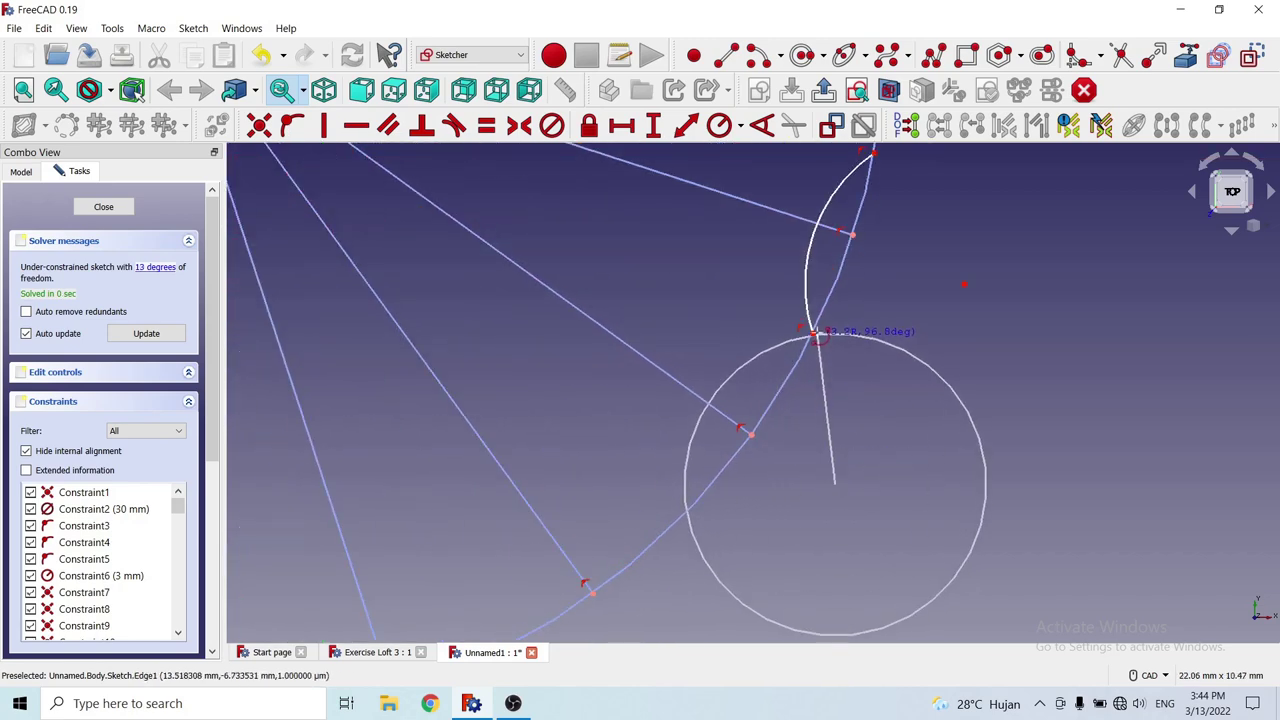
left_click(814, 335)
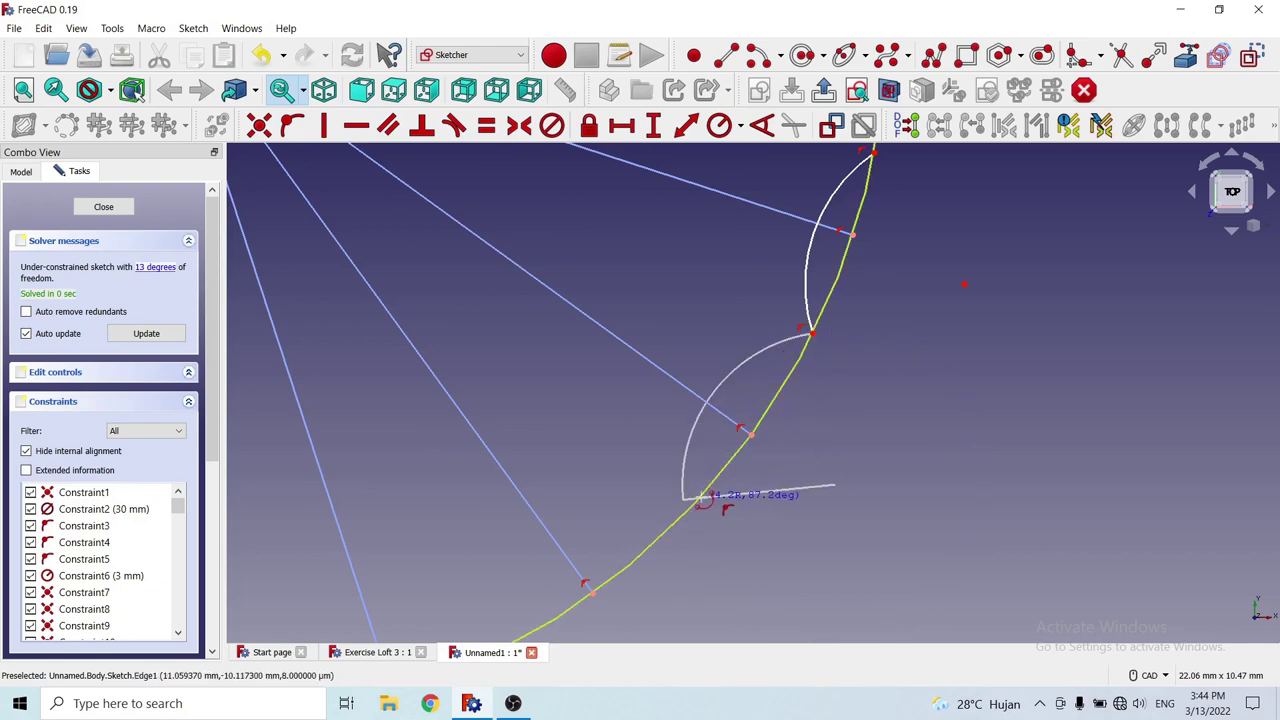
left_click(703, 500)
Chain the fifth and sixth scallop arcs toward the bottom of the circle.
scroll(857, 343, "down", 5)
scroll(813, 452, "up", 1)
scroll(813, 452, "up", 1)
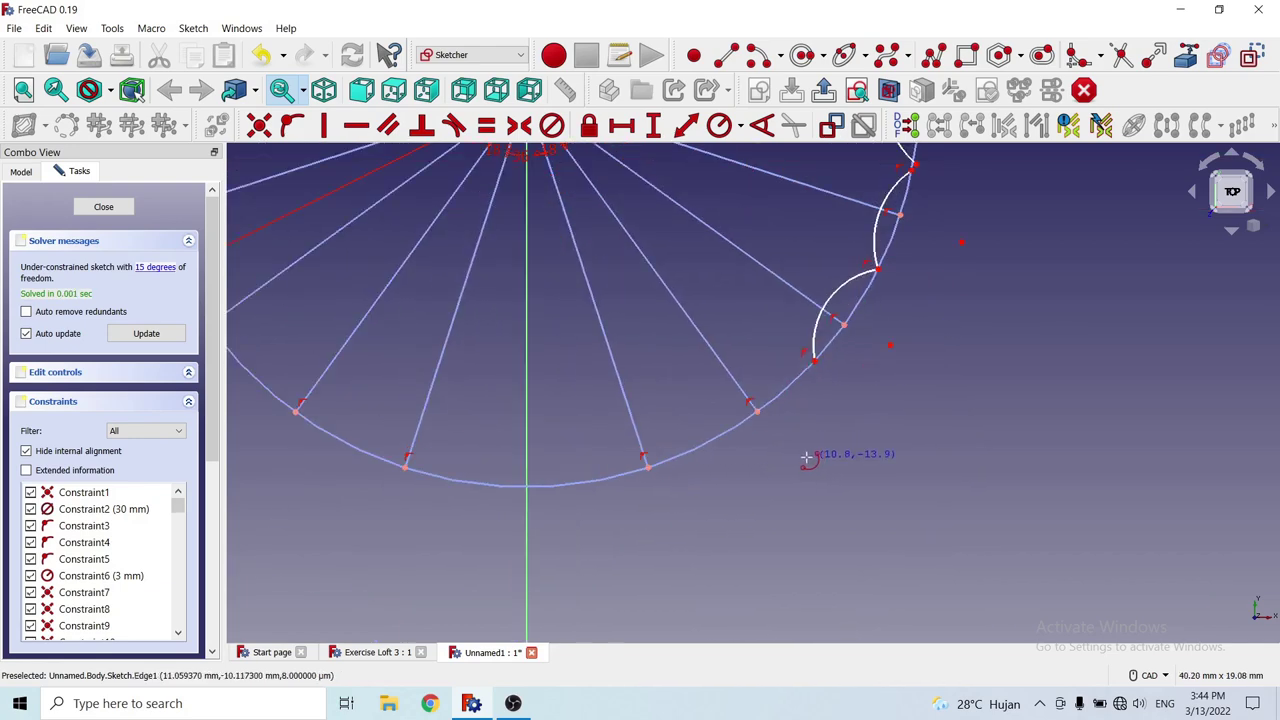
left_click(802, 460)
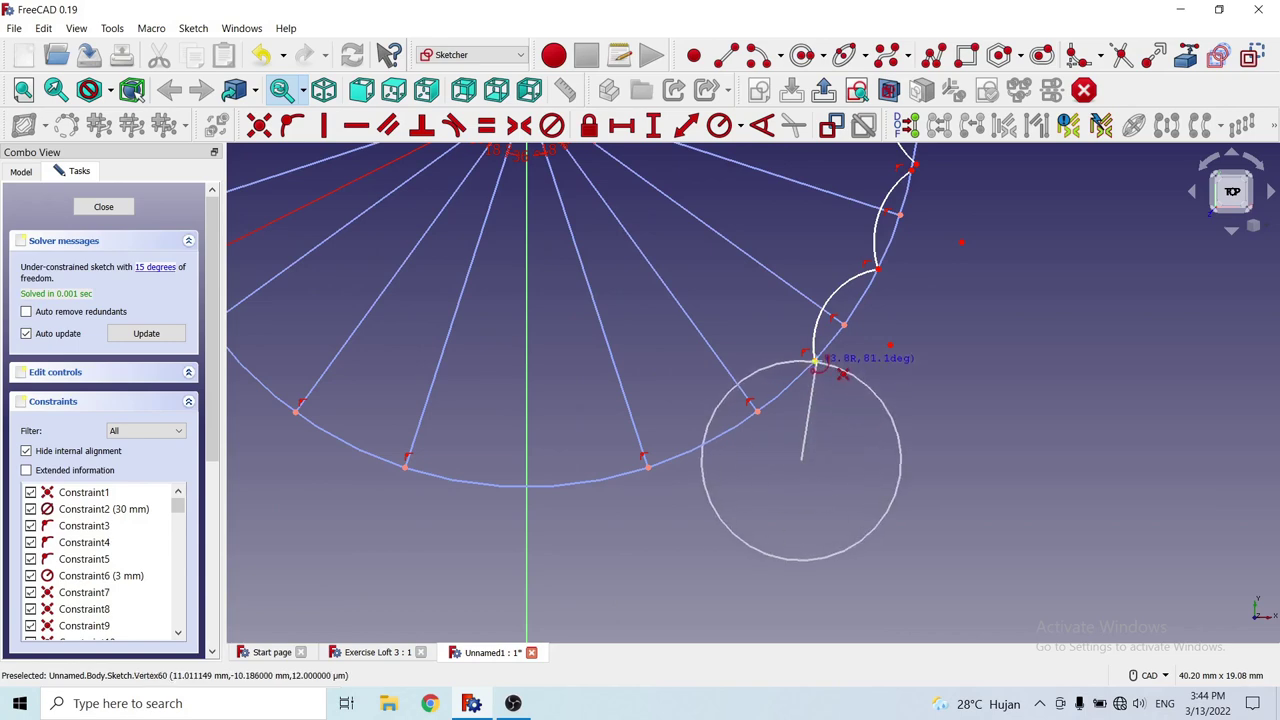
left_click(815, 361)
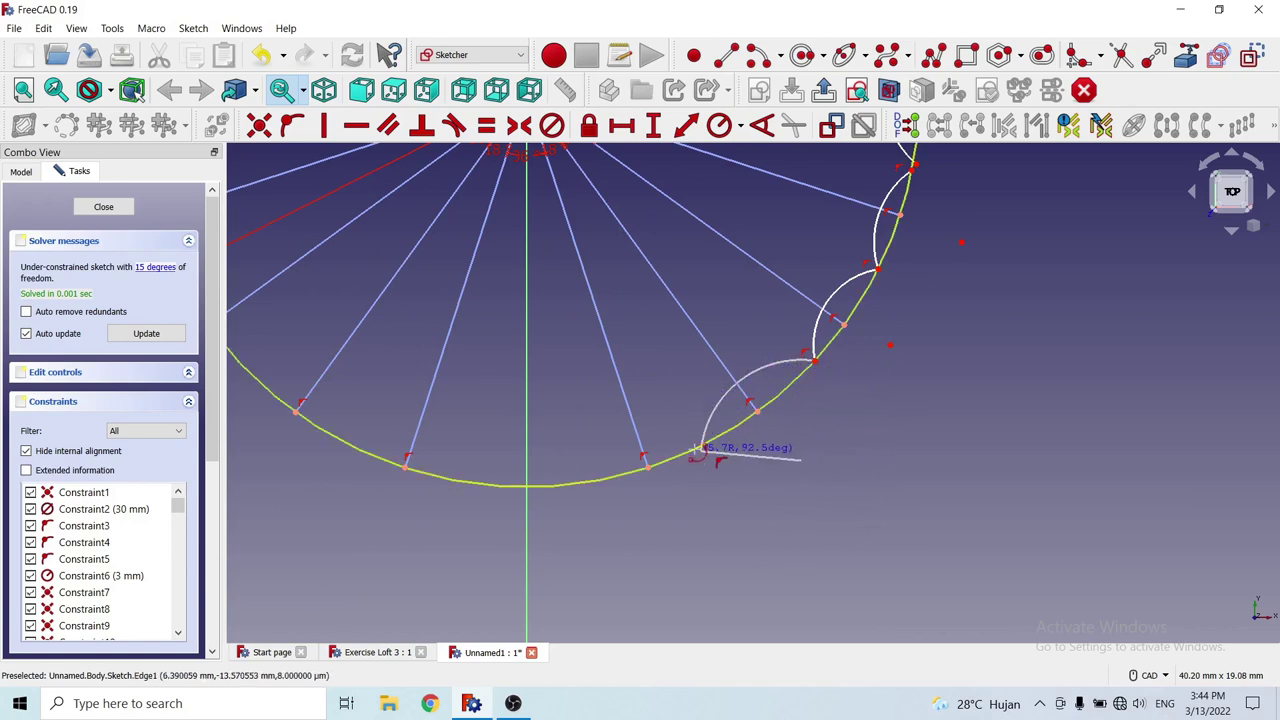
left_click(697, 450)
scroll(760, 430, "down", 3)
scroll(813, 459, "up", 4)
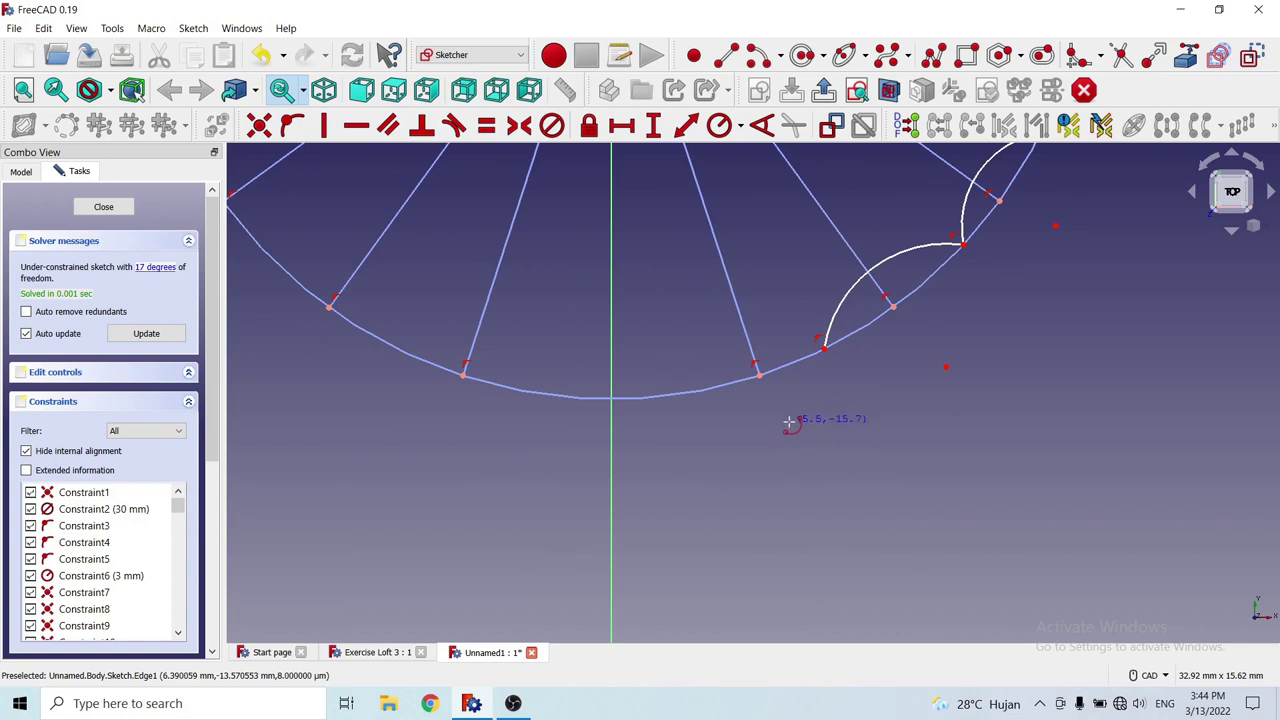
left_click(775, 428)
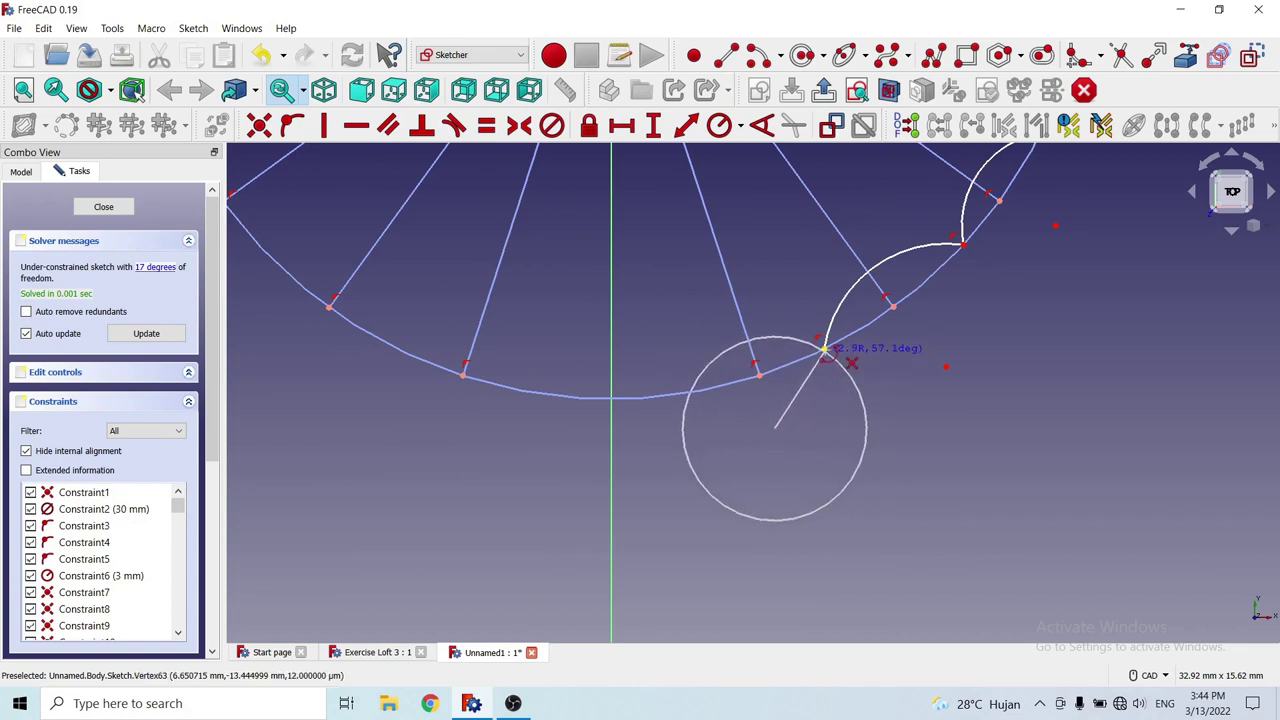
left_click(822, 349)
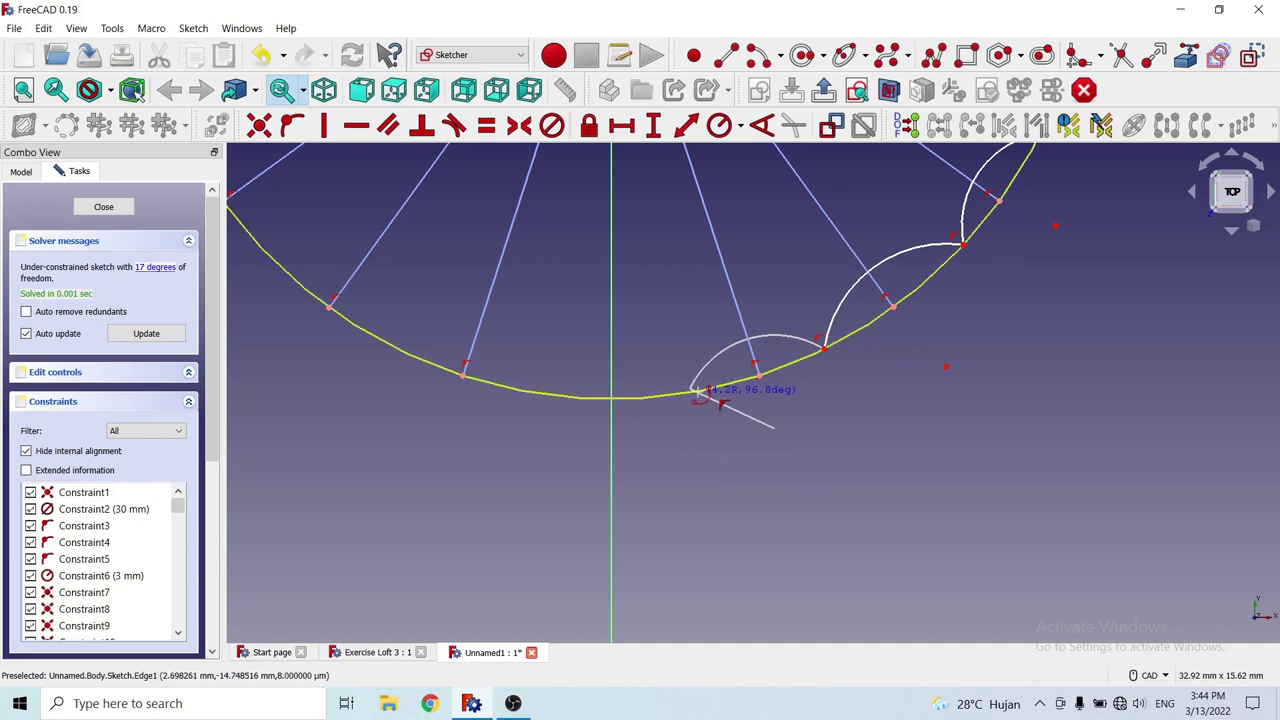
left_click(697, 392)
Draw the seventh scallop arc across the bottom, centred on the vertical axis.
scroll(886, 429, "down", 3)
scroll(778, 456, "up", 2)
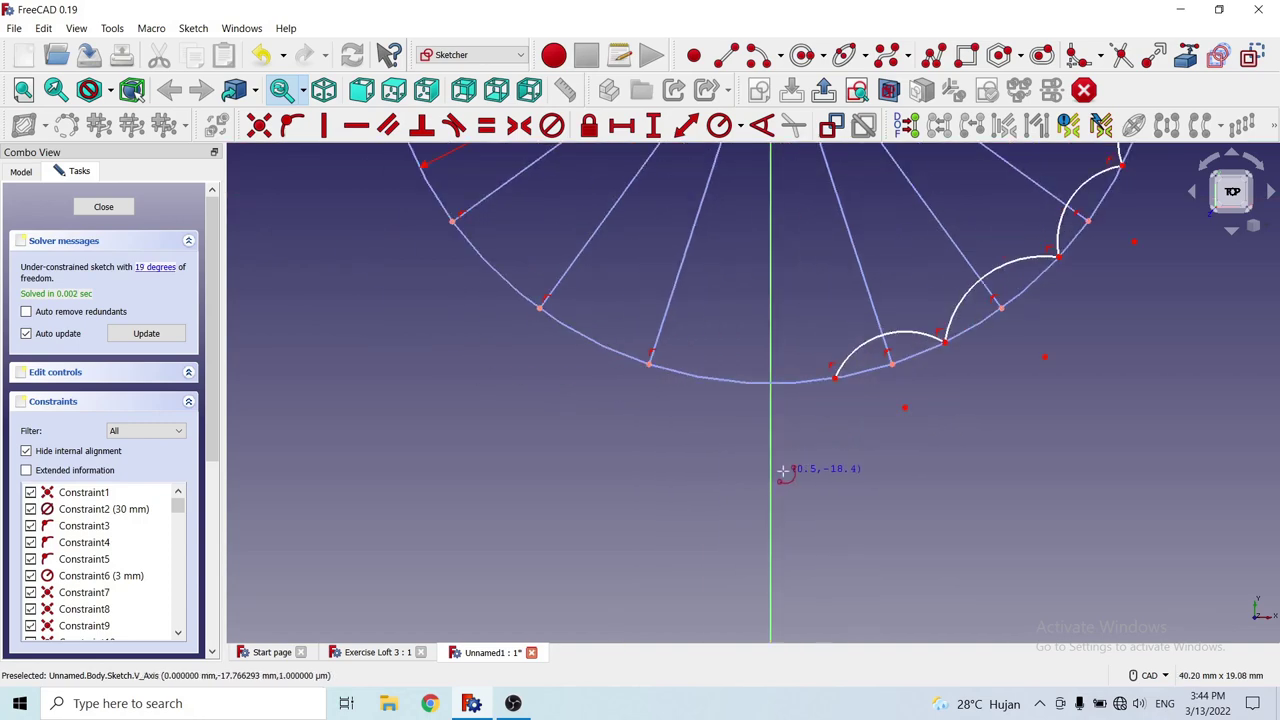
left_click(772, 467)
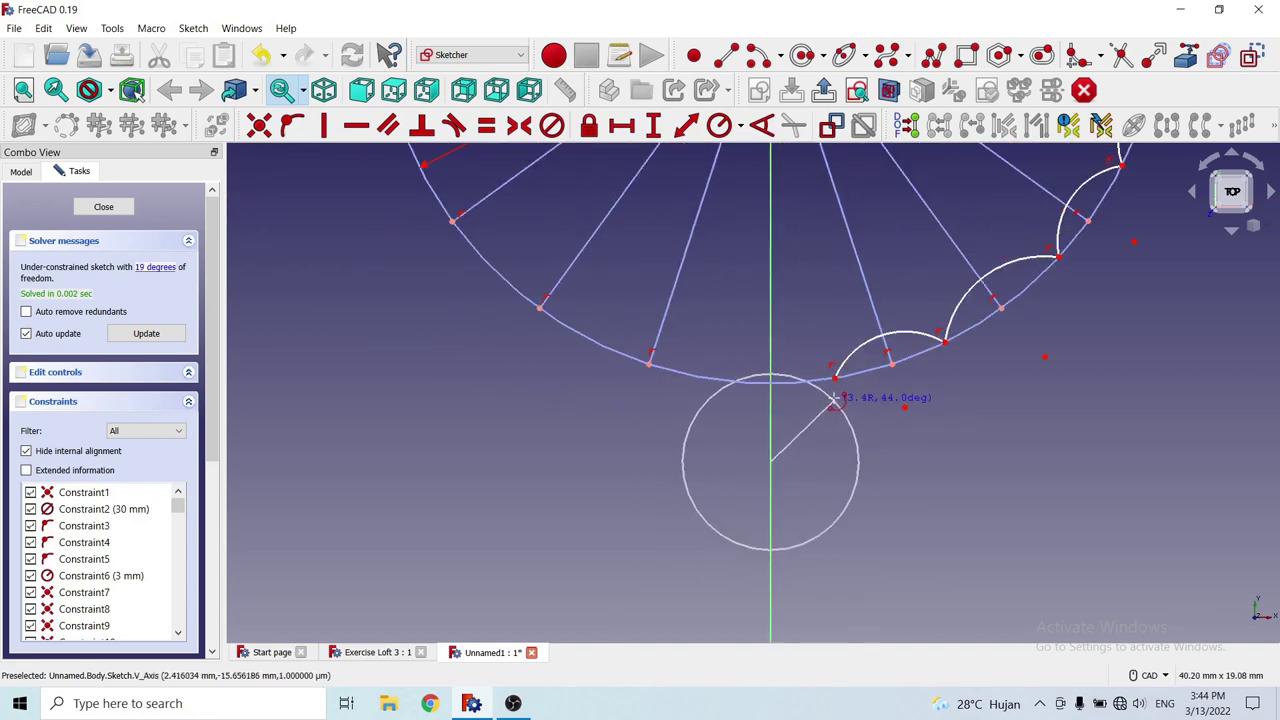
left_click(770, 377)
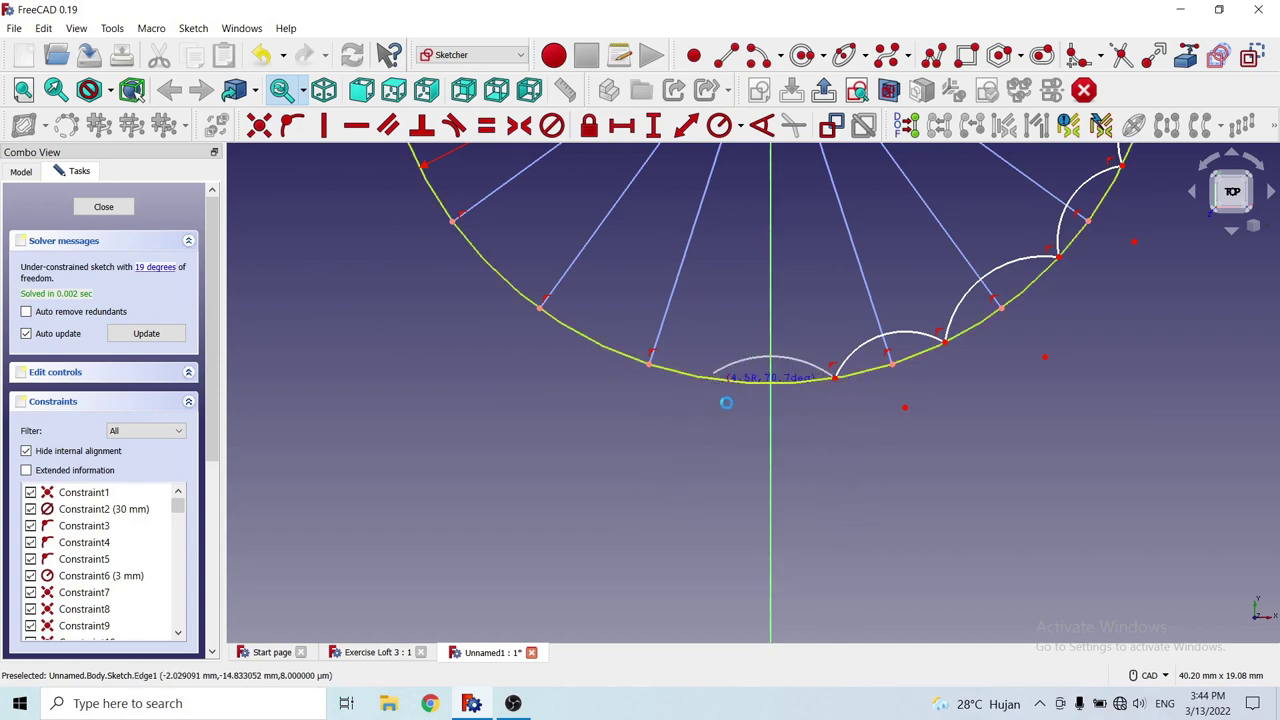
left_click(726, 402)
scroll(871, 429, "down", 1)
scroll(877, 434, "down", 2)
scroll(771, 443, "down", 2)
Draw the first two left-side scallop arcs, each continuing from the previous arc's end.
scroll(752, 445, "down", 2)
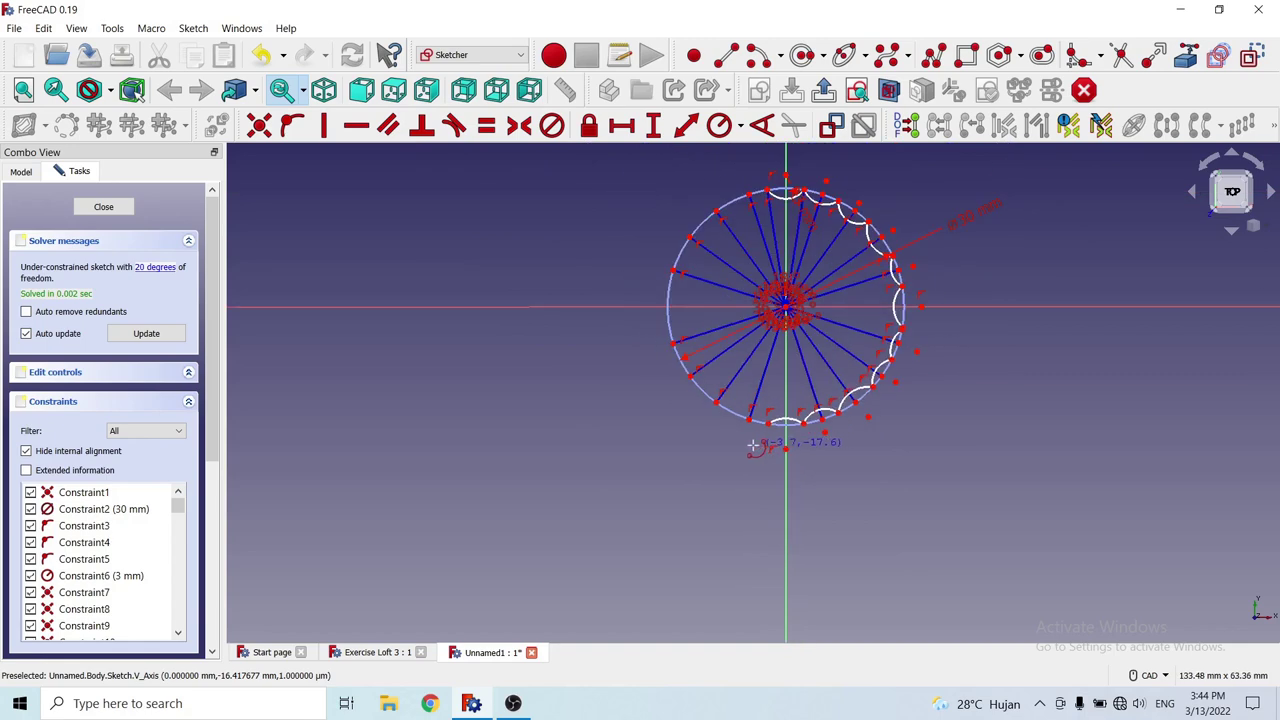
scroll(755, 446, "up", 3)
scroll(785, 445, "up", 2)
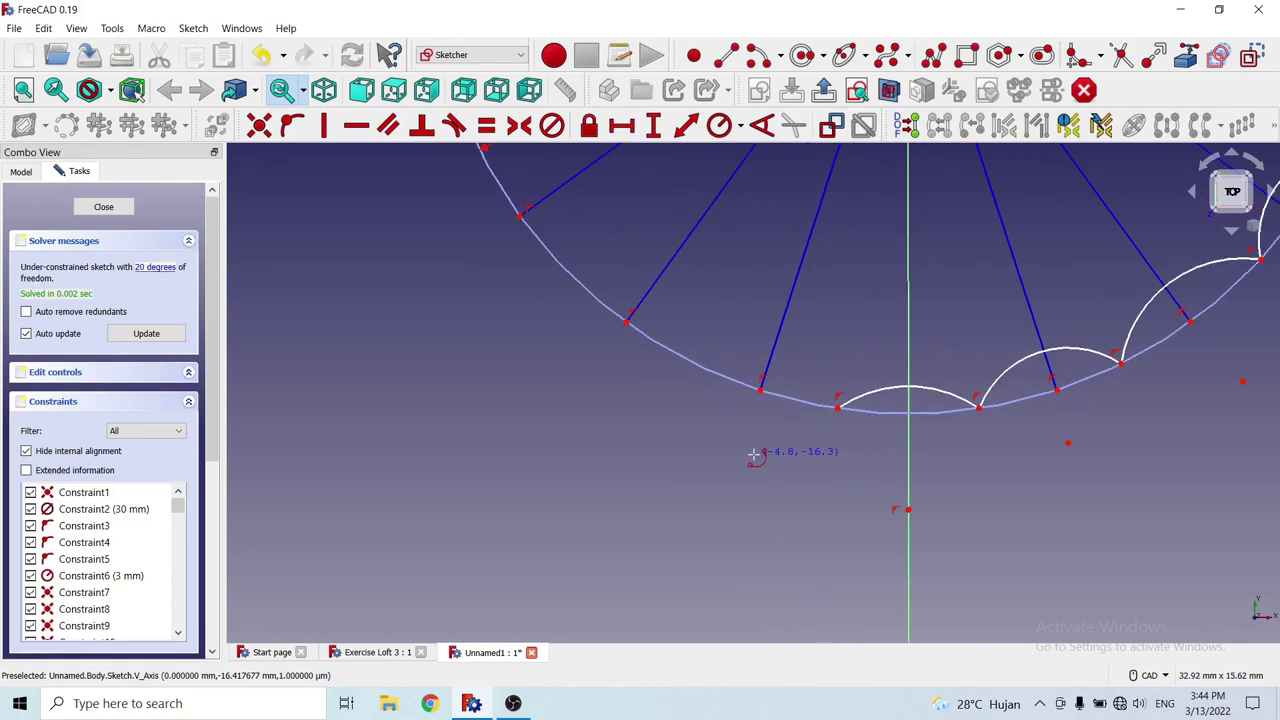
left_click(750, 449)
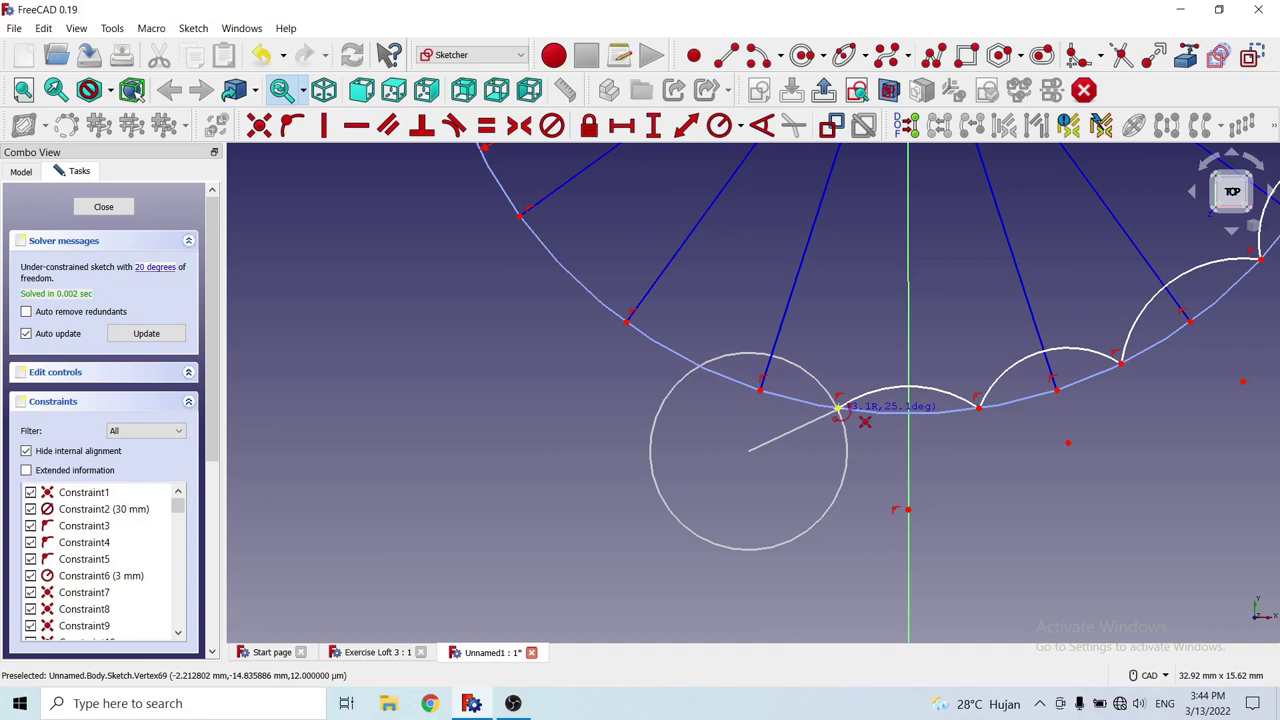
left_click(838, 410)
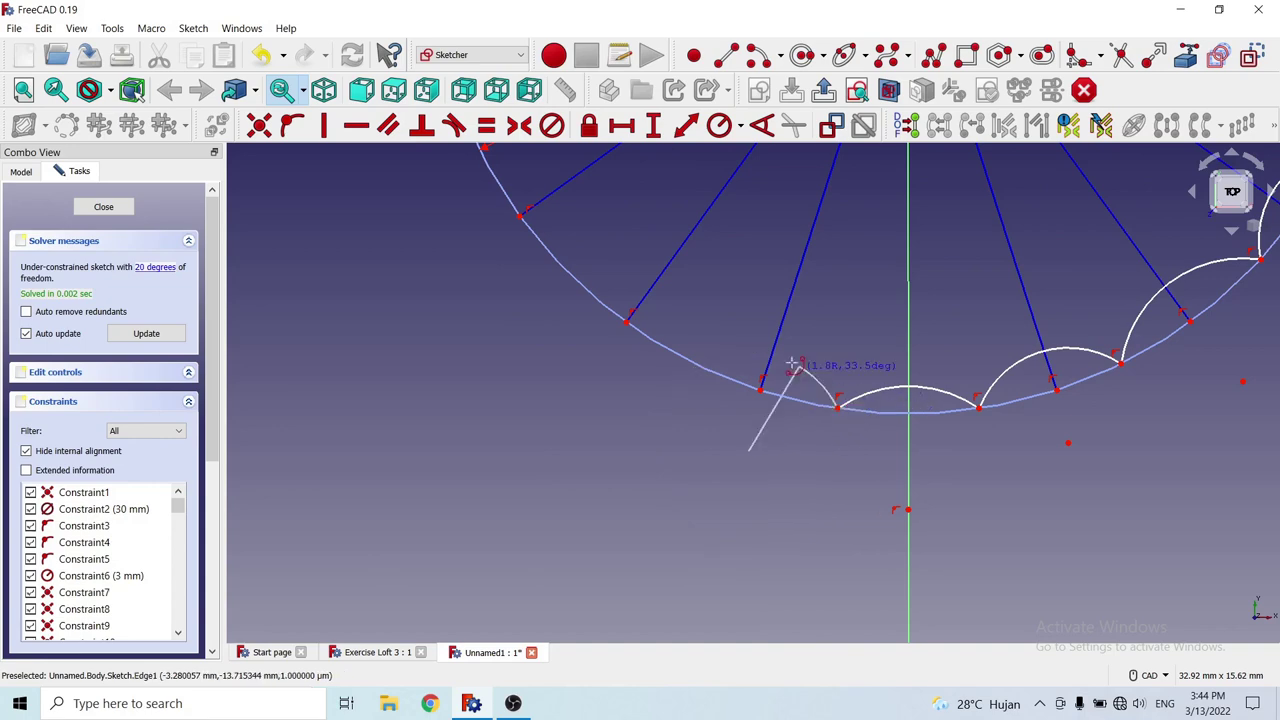
left_click(690, 370)
scroll(800, 443, "down", 3)
scroll(757, 437, "up", 3)
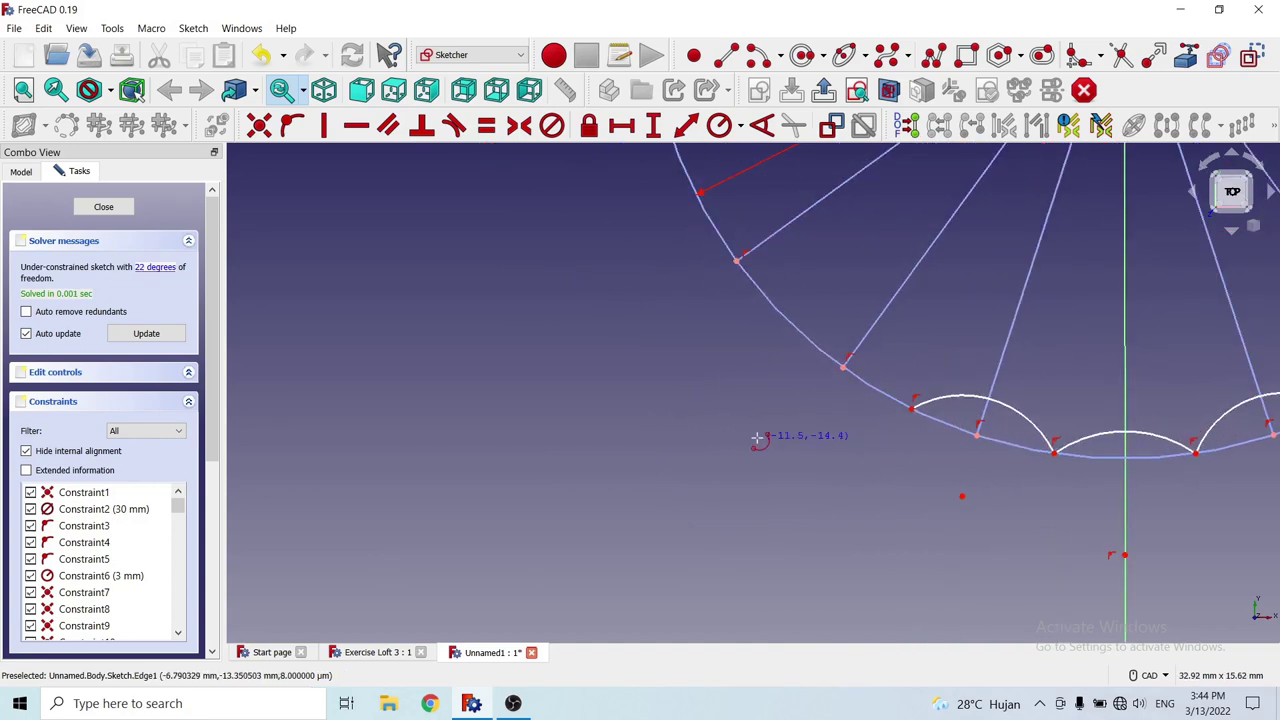
left_click(806, 421)
left_click(910, 407)
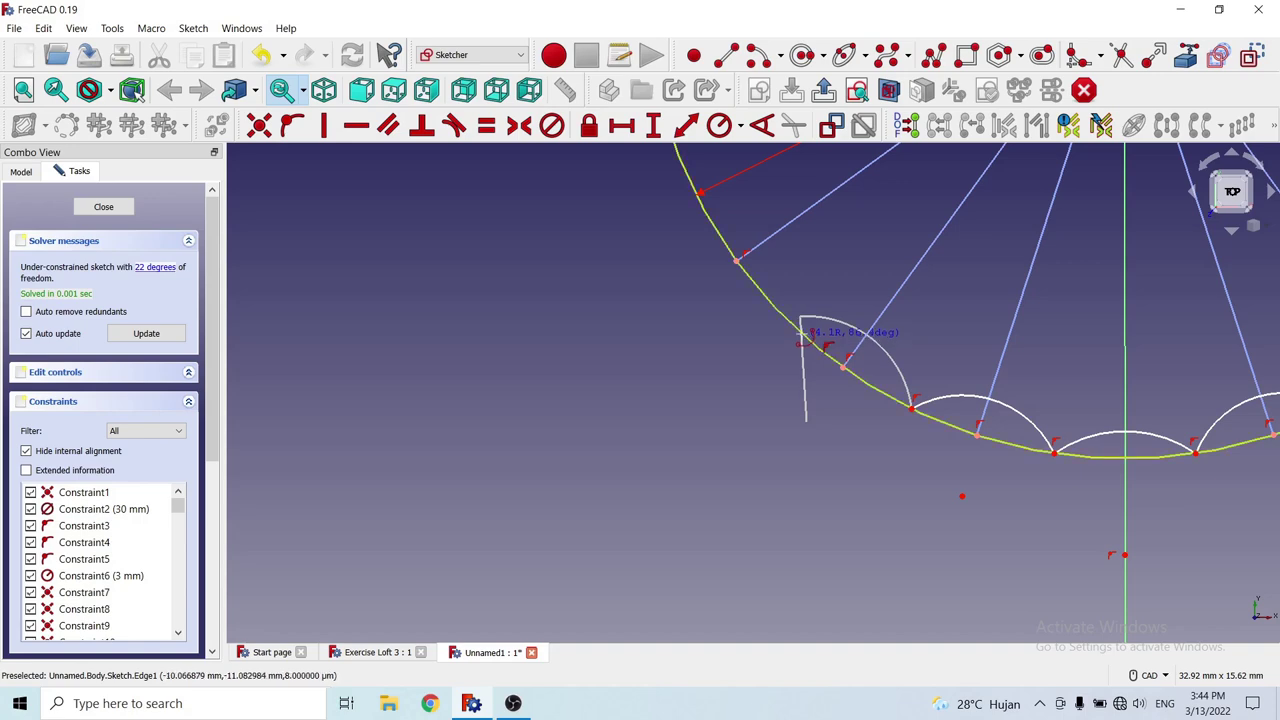
left_click(843, 366)
Add the next two scallop arcs further along the circle's left side.
scroll(986, 451, "down", 4)
scroll(865, 390, "up", 5)
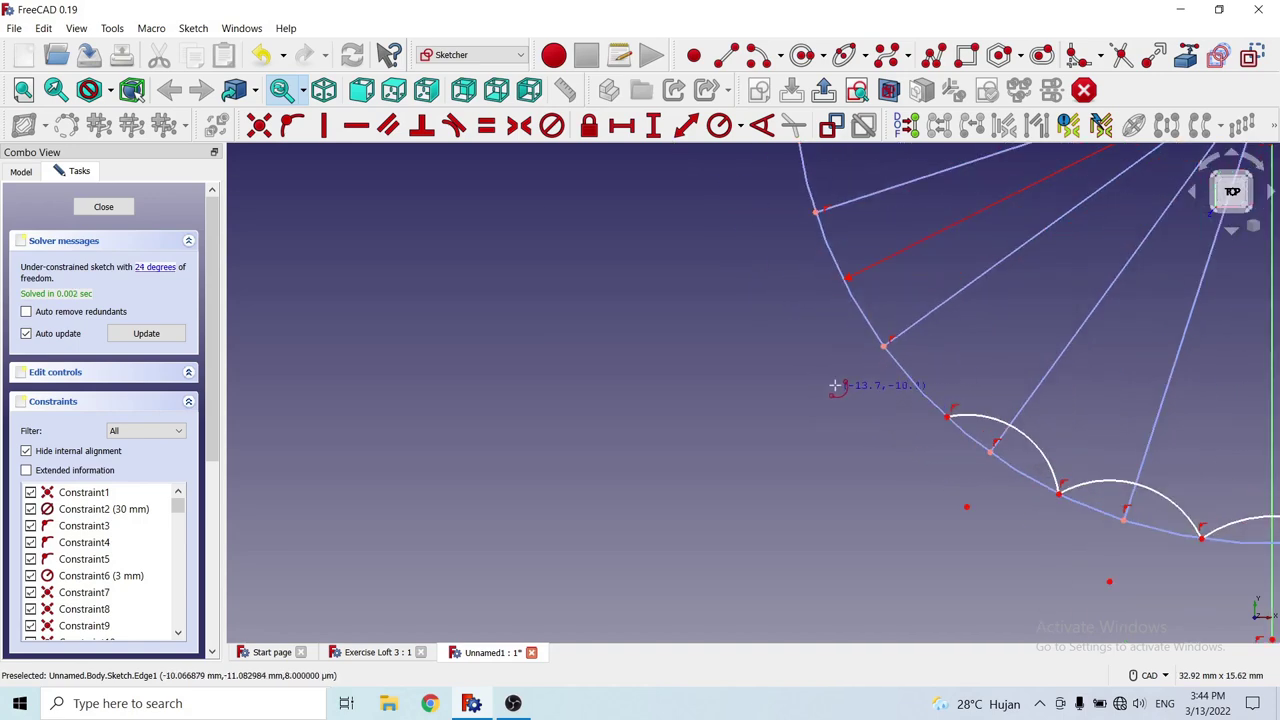
left_click(837, 382)
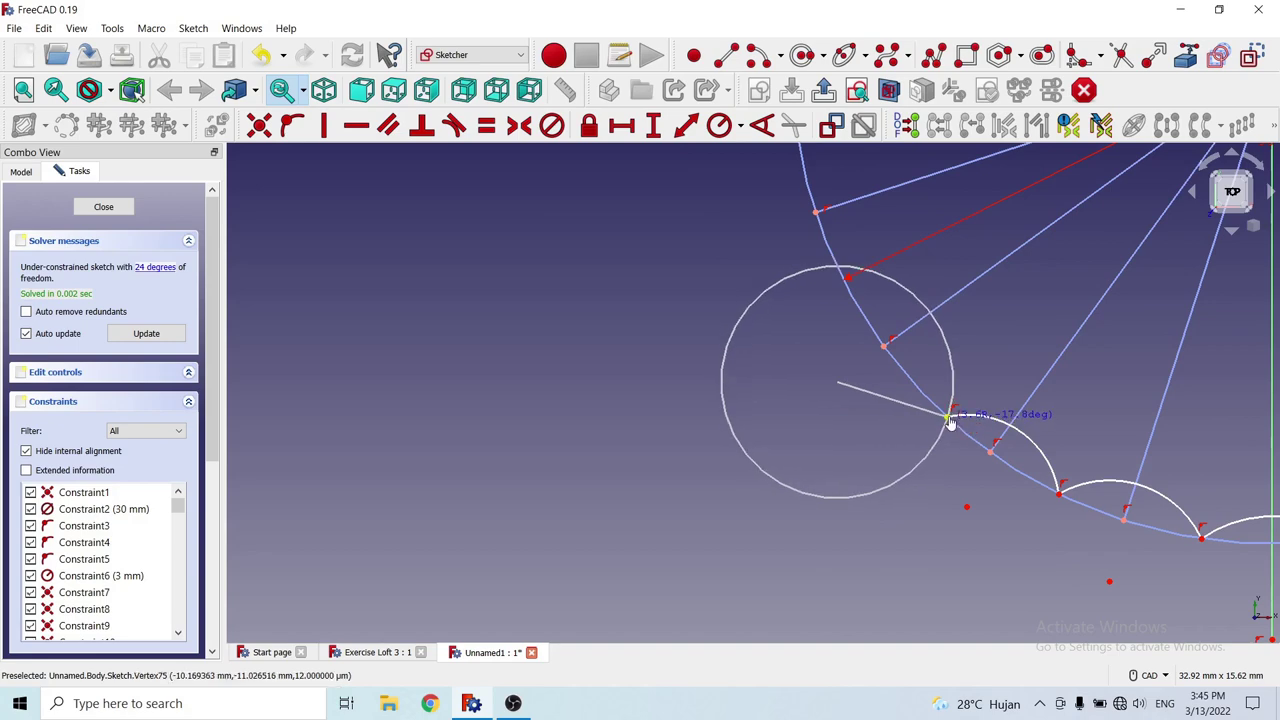
left_click(950, 421)
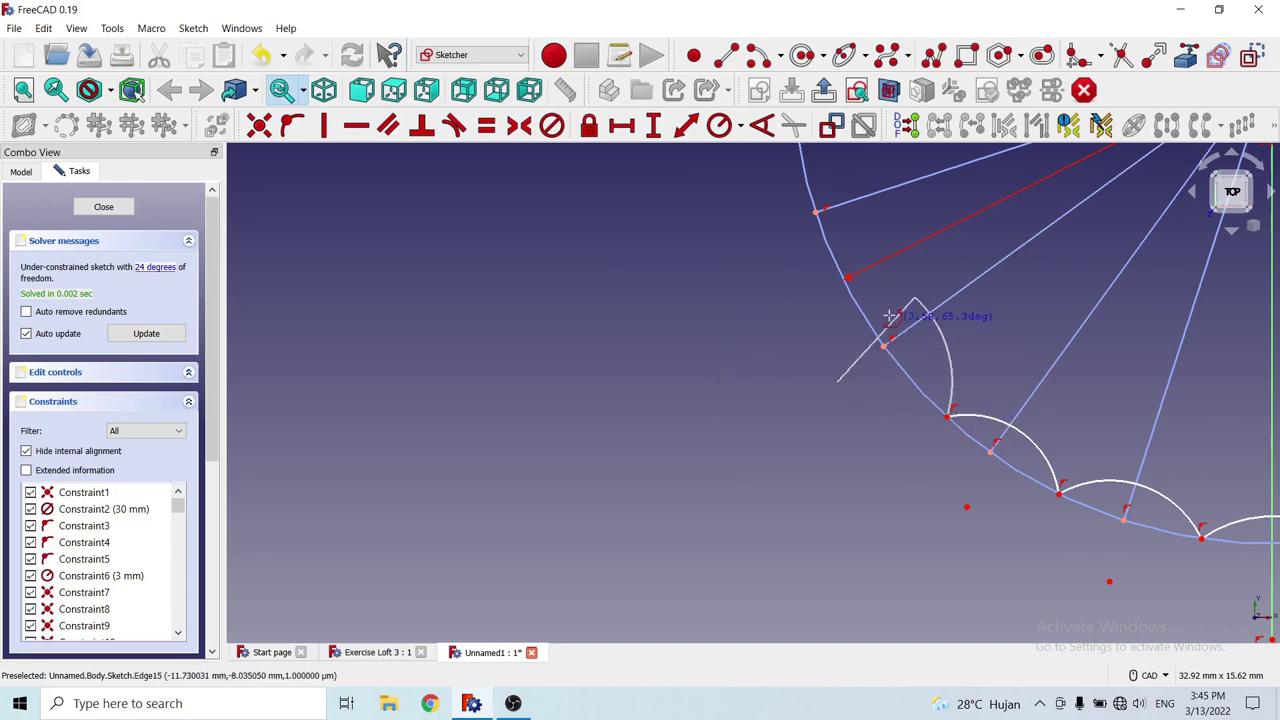
left_click(862, 375)
scroll(857, 420, "down", 3)
scroll(791, 314, "up", 3)
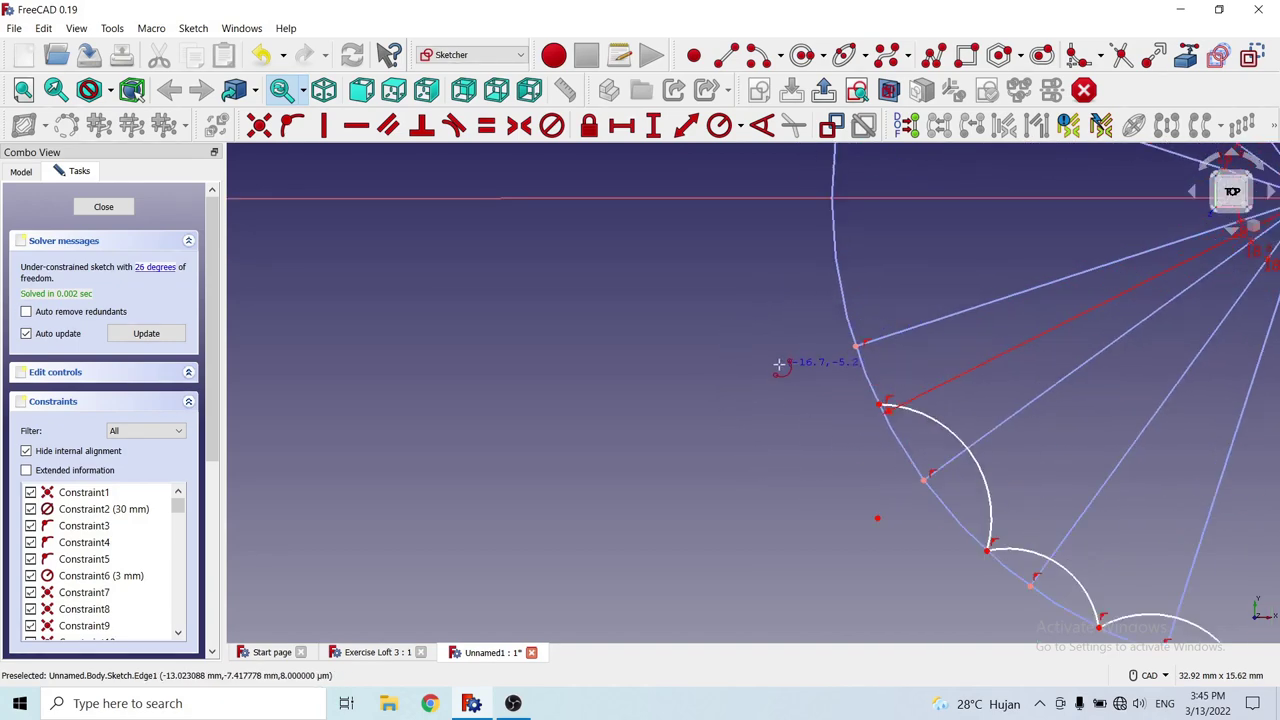
left_click(781, 372)
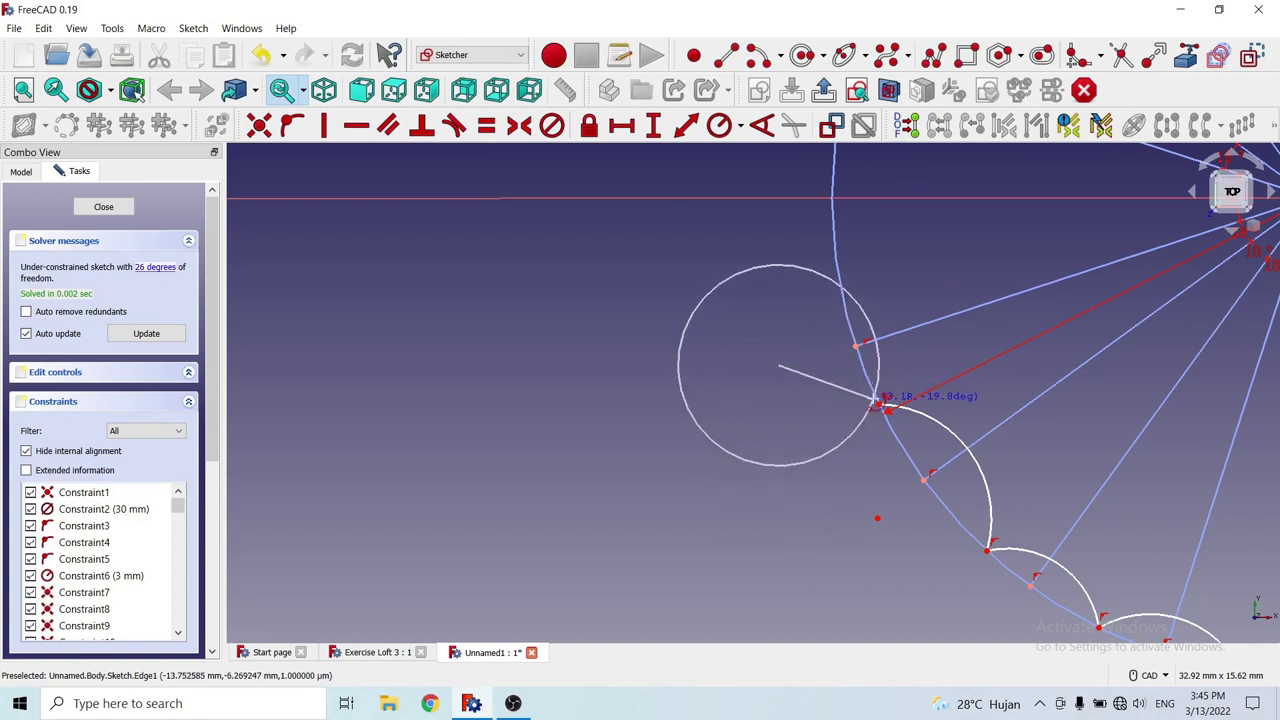
left_click(881, 405)
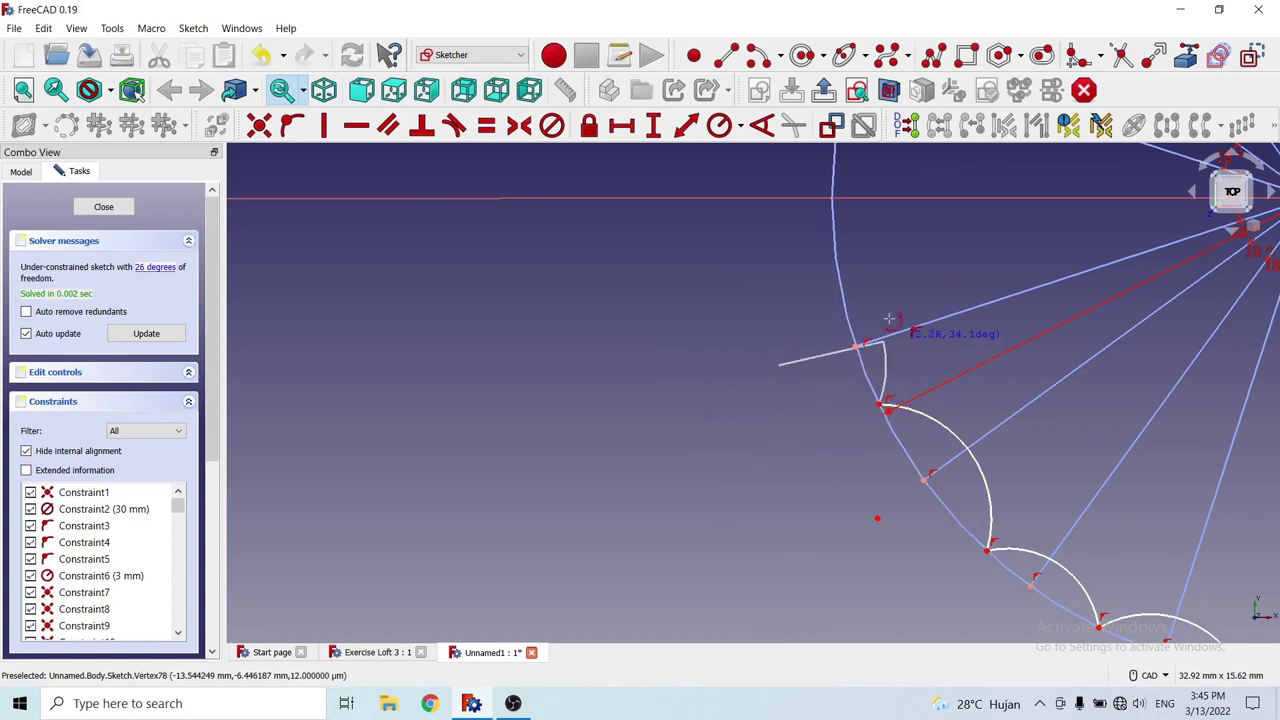
left_click(840, 280)
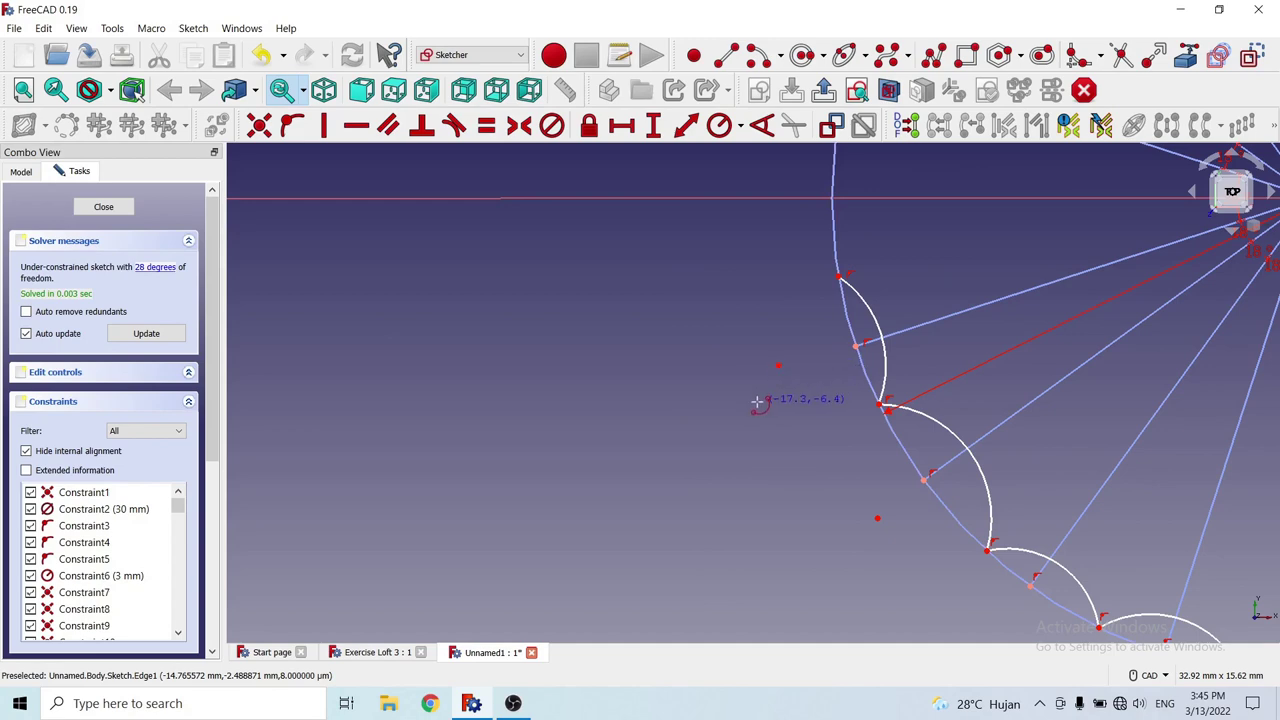
Complete two more left-side scallop arcs, bringing the sketch to 31 degrees of freedom.
scroll(759, 402, "down", 5)
scroll(770, 297, "up", 5)
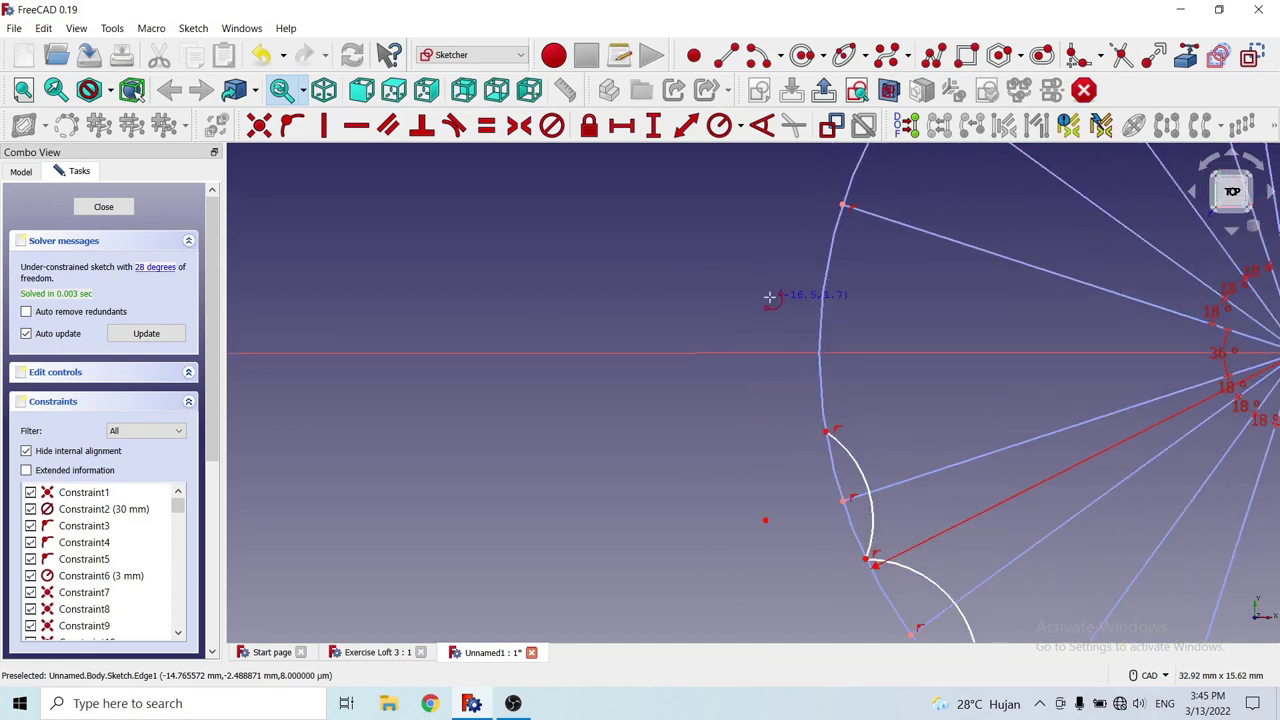
left_click(727, 354)
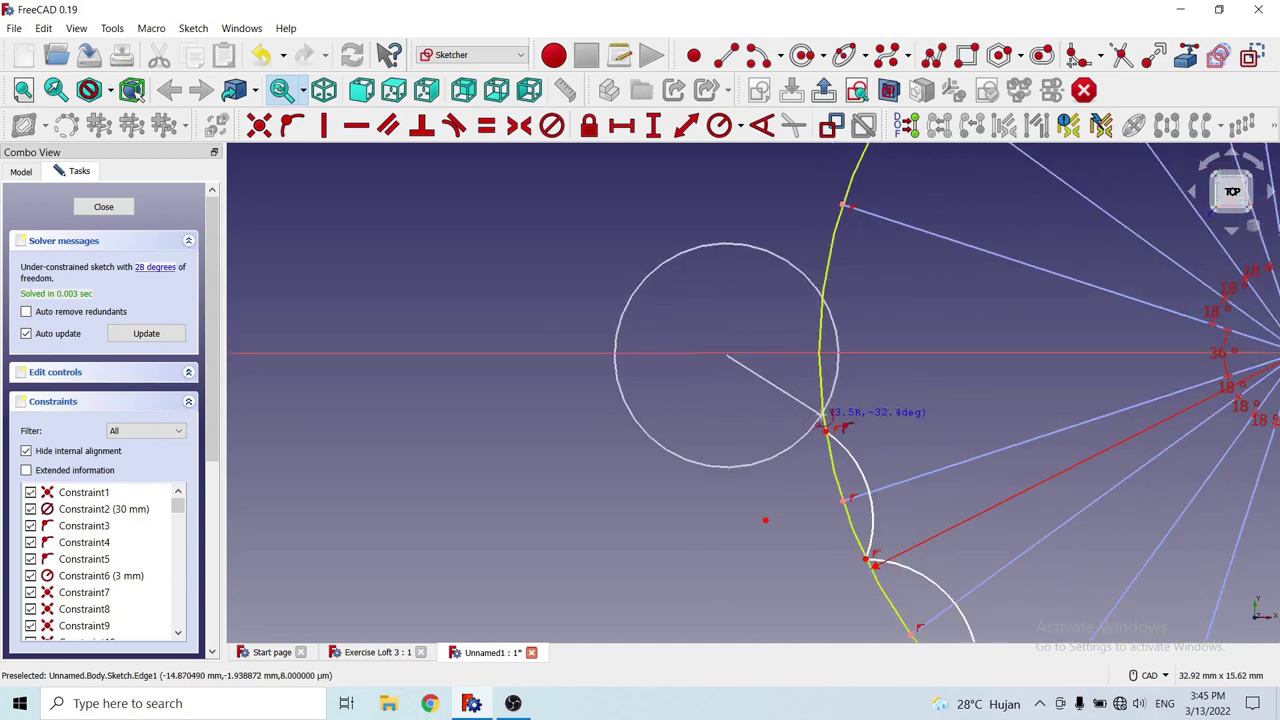
left_click(826, 432)
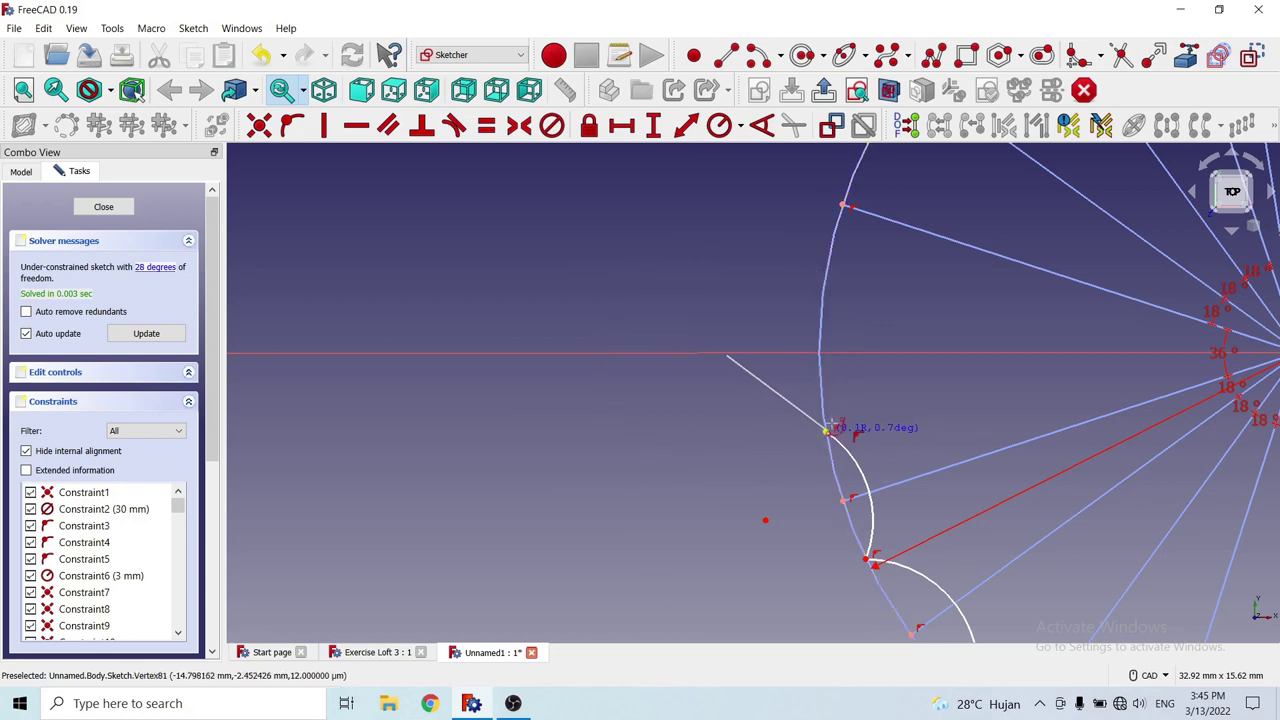
left_click(827, 272)
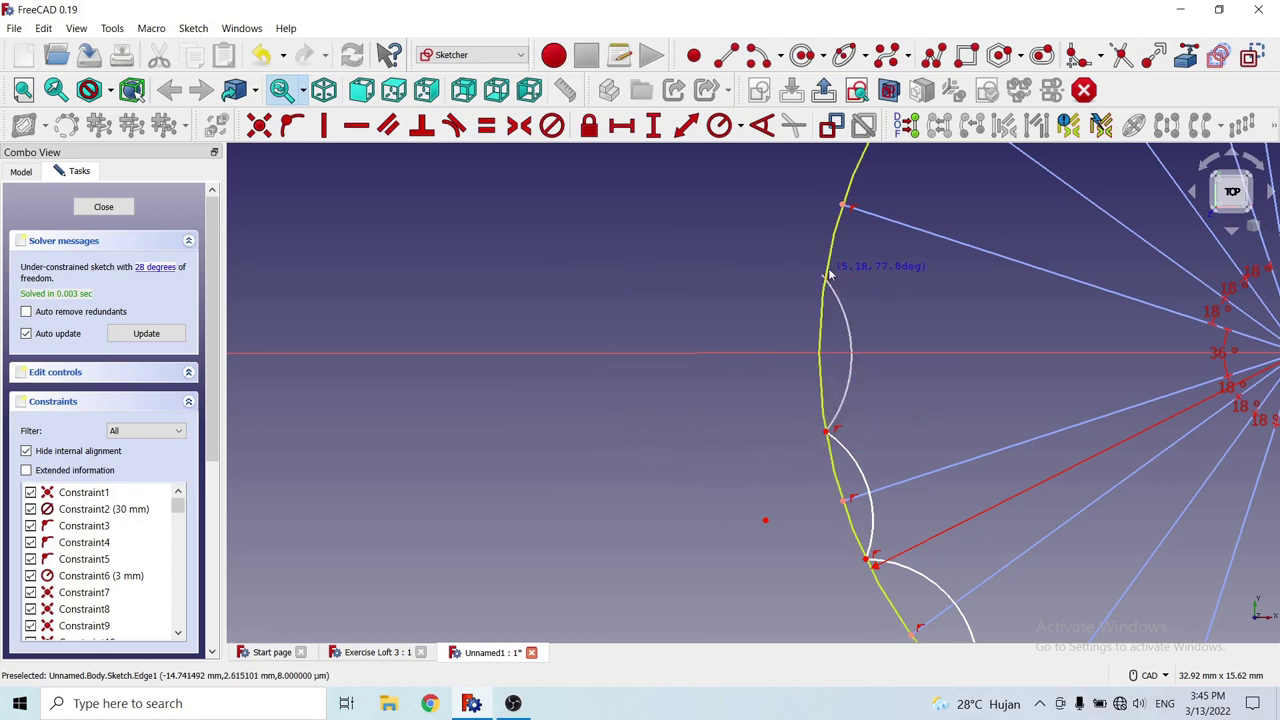
scroll(745, 420, "down", 3)
scroll(740, 350, "up", 2)
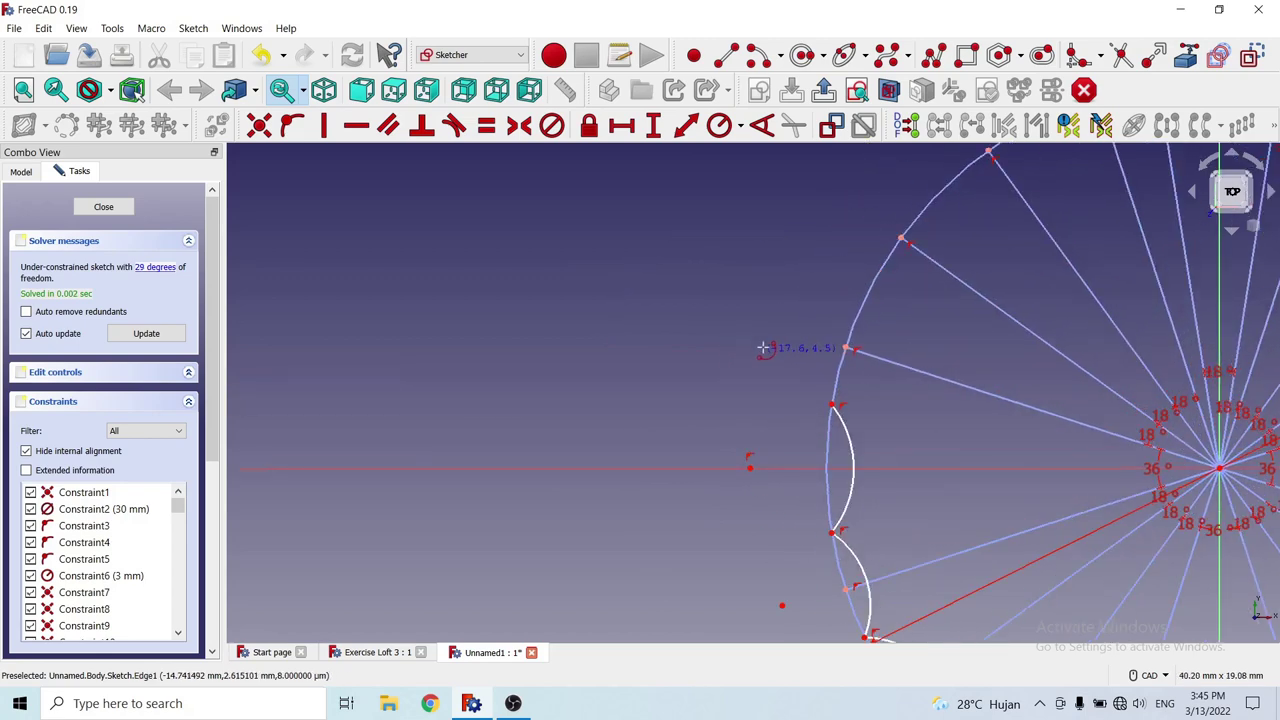
left_click(755, 331)
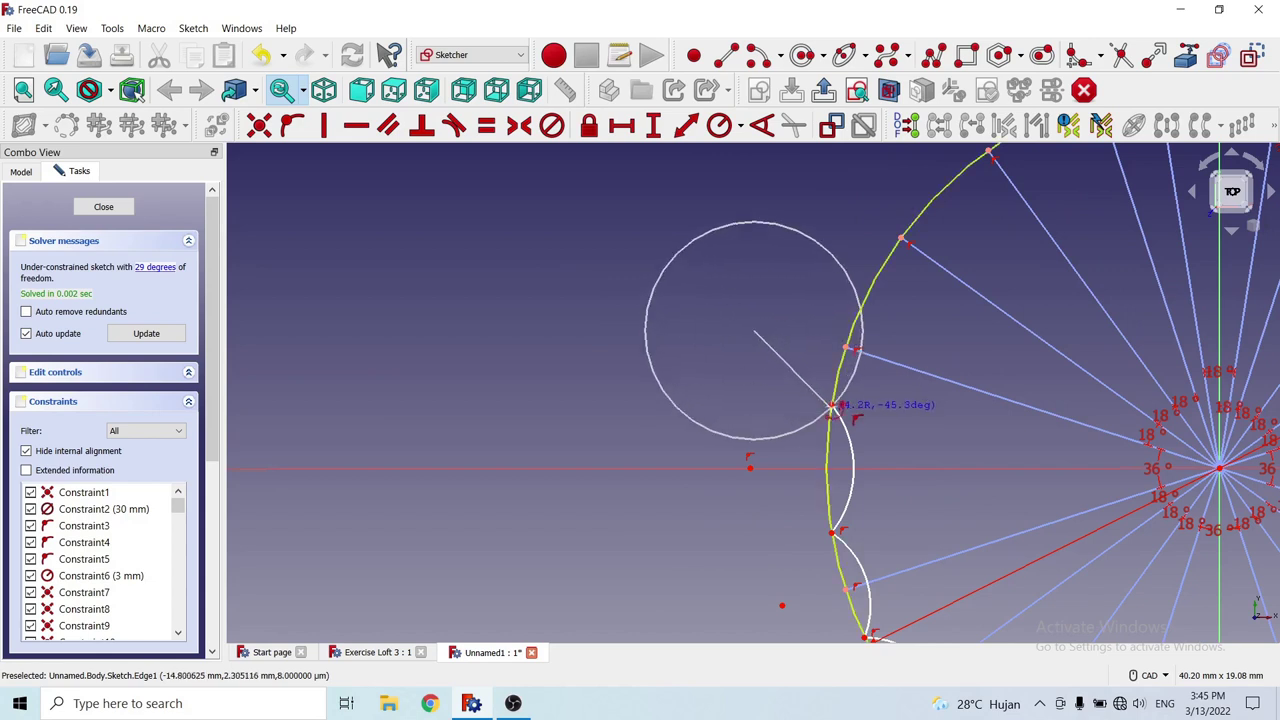
left_click(832, 404)
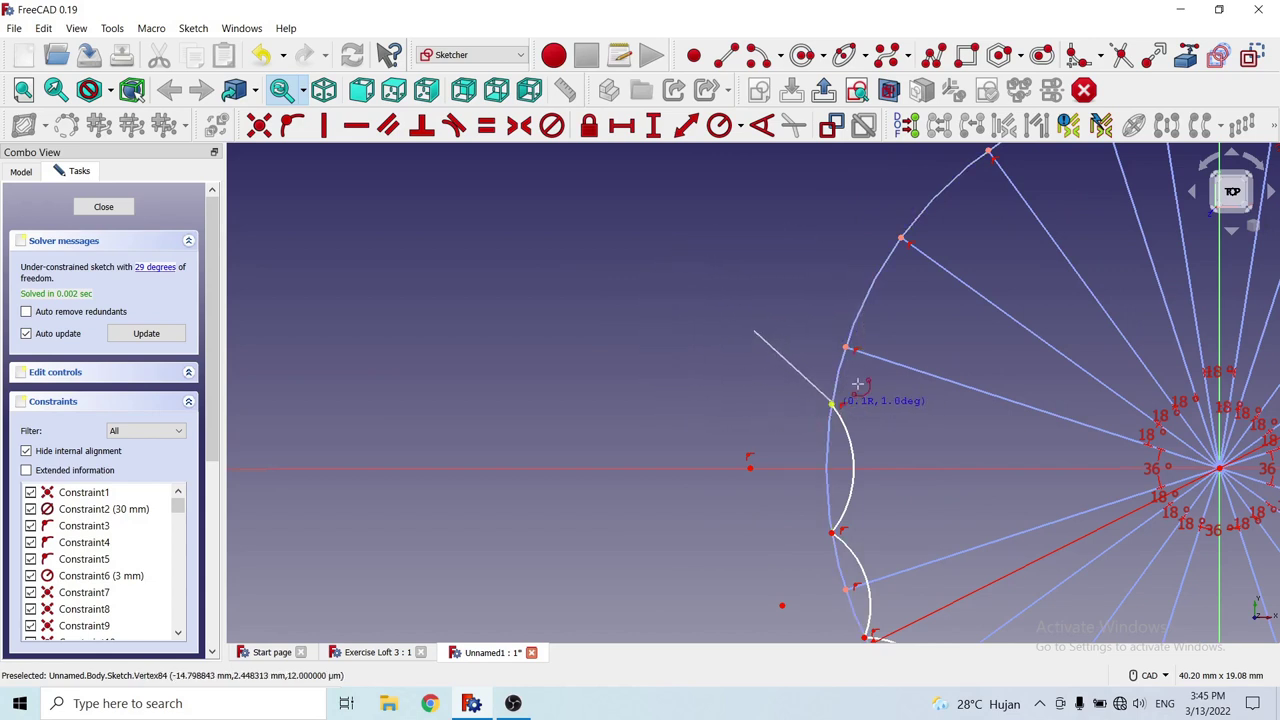
left_click(868, 291)
Draw two scallop arcs on the upper-left of the circle, each starting at the previous arc's end.
scroll(800, 308, "down", 3)
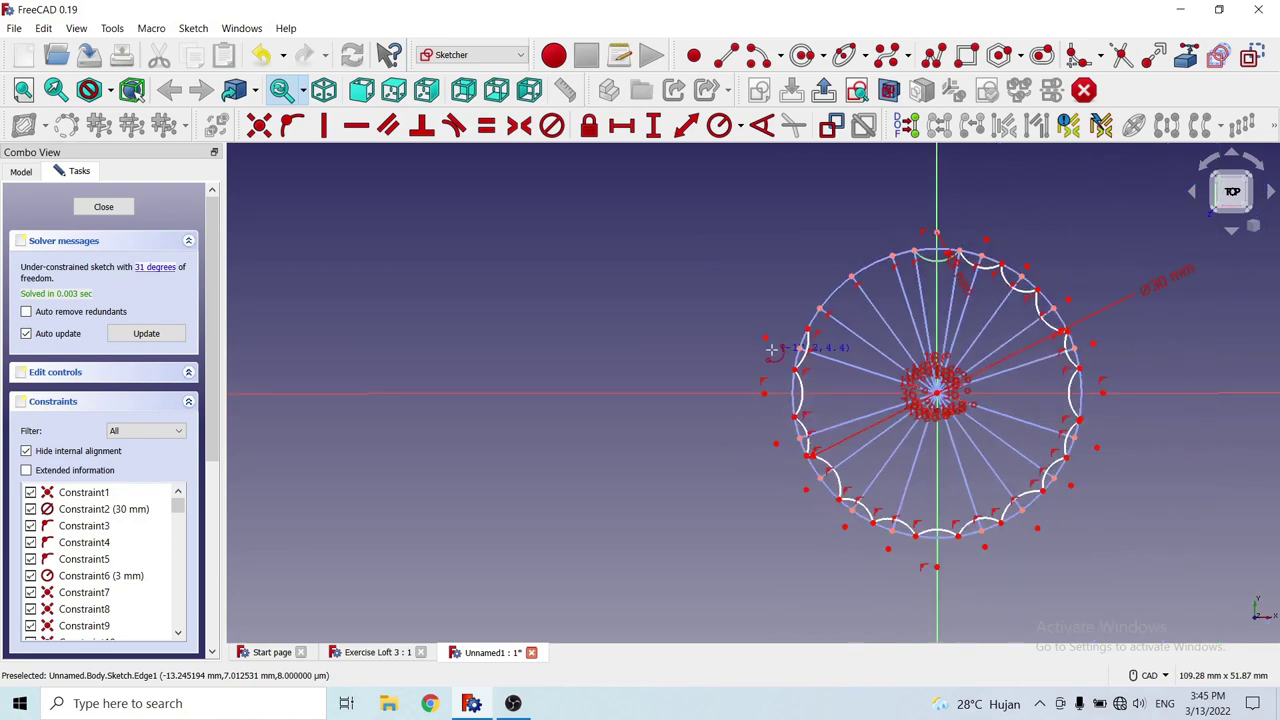
scroll(813, 302, "up", 2)
left_click(785, 277)
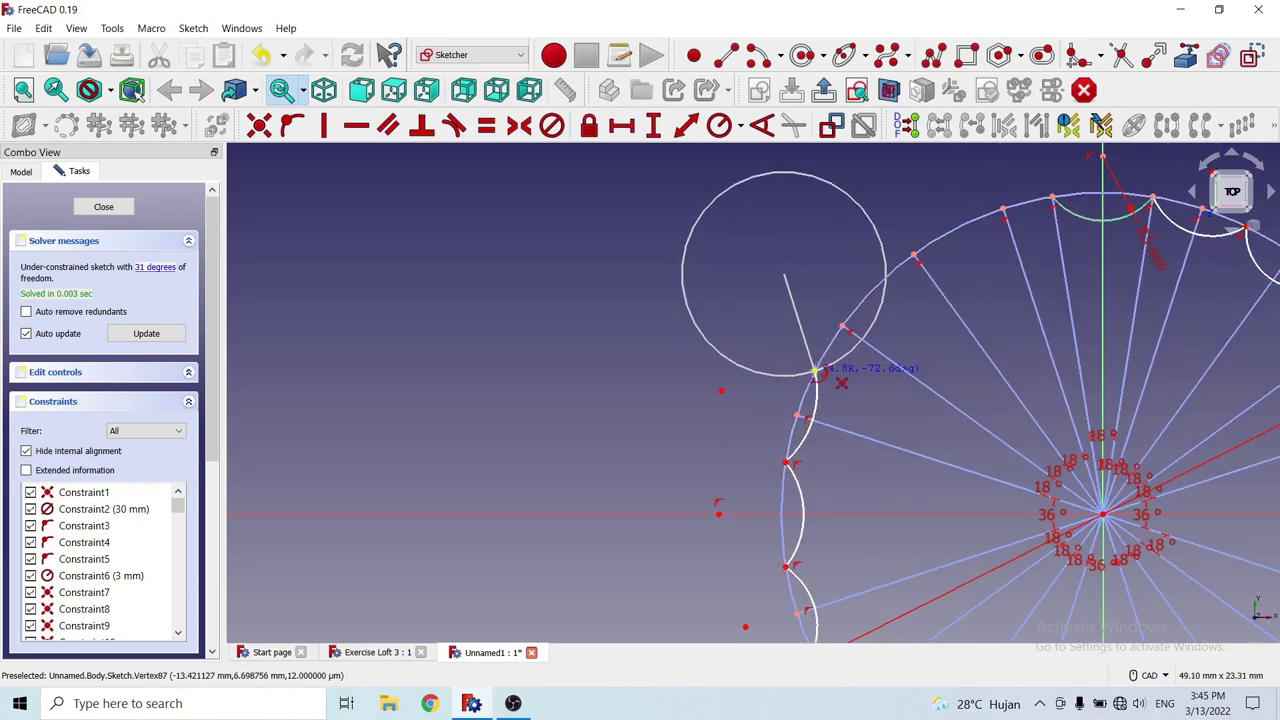
left_click(817, 371)
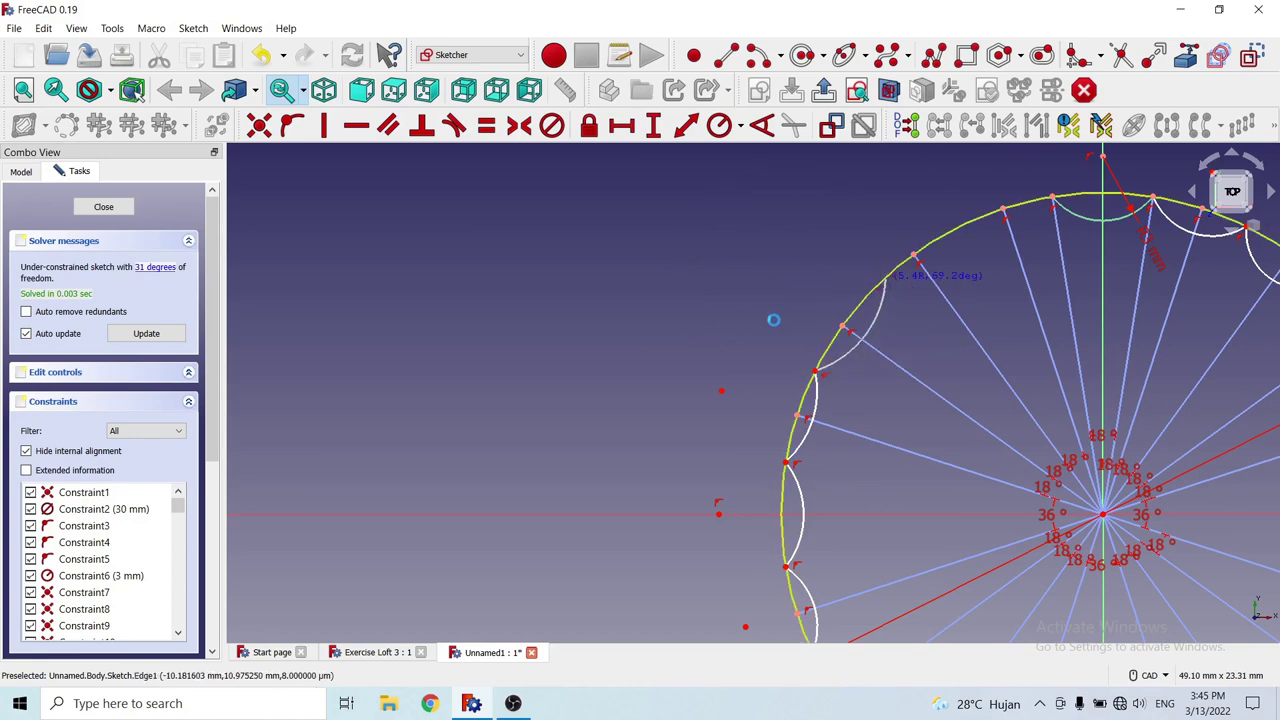
left_click(773, 319)
scroll(773, 319, "down", 5)
scroll(813, 287, "up", 5)
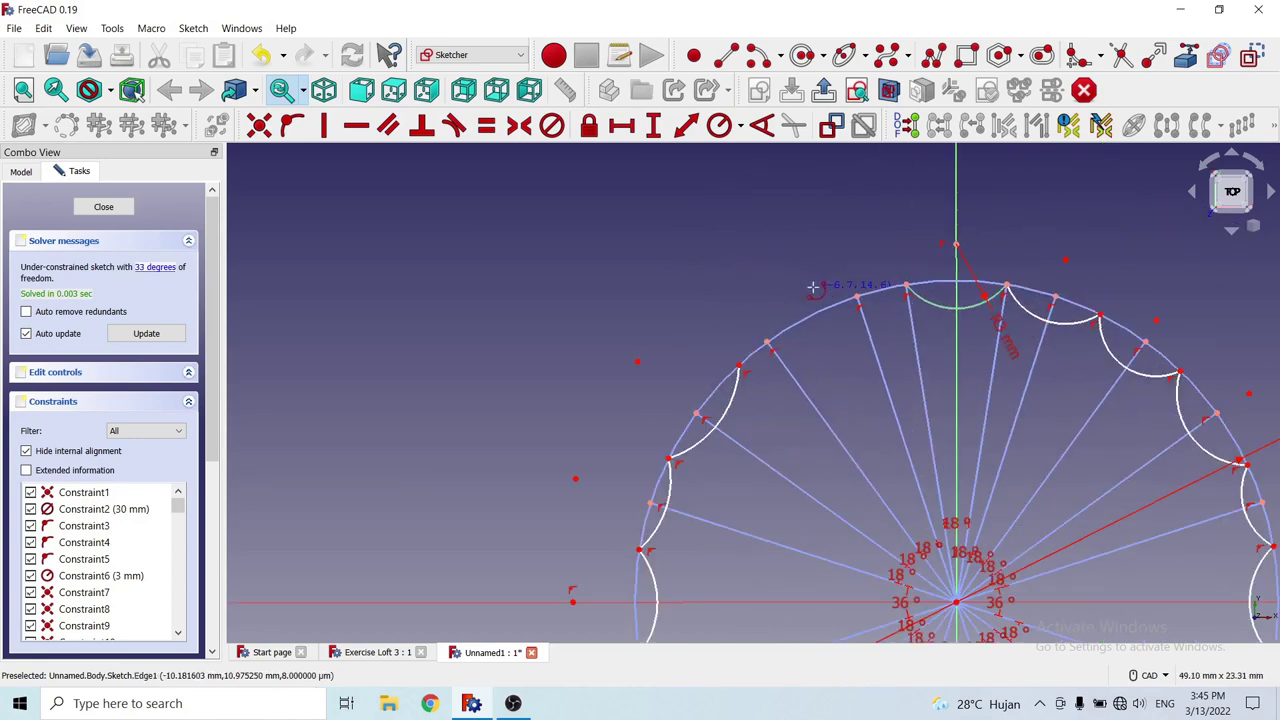
left_click(729, 285)
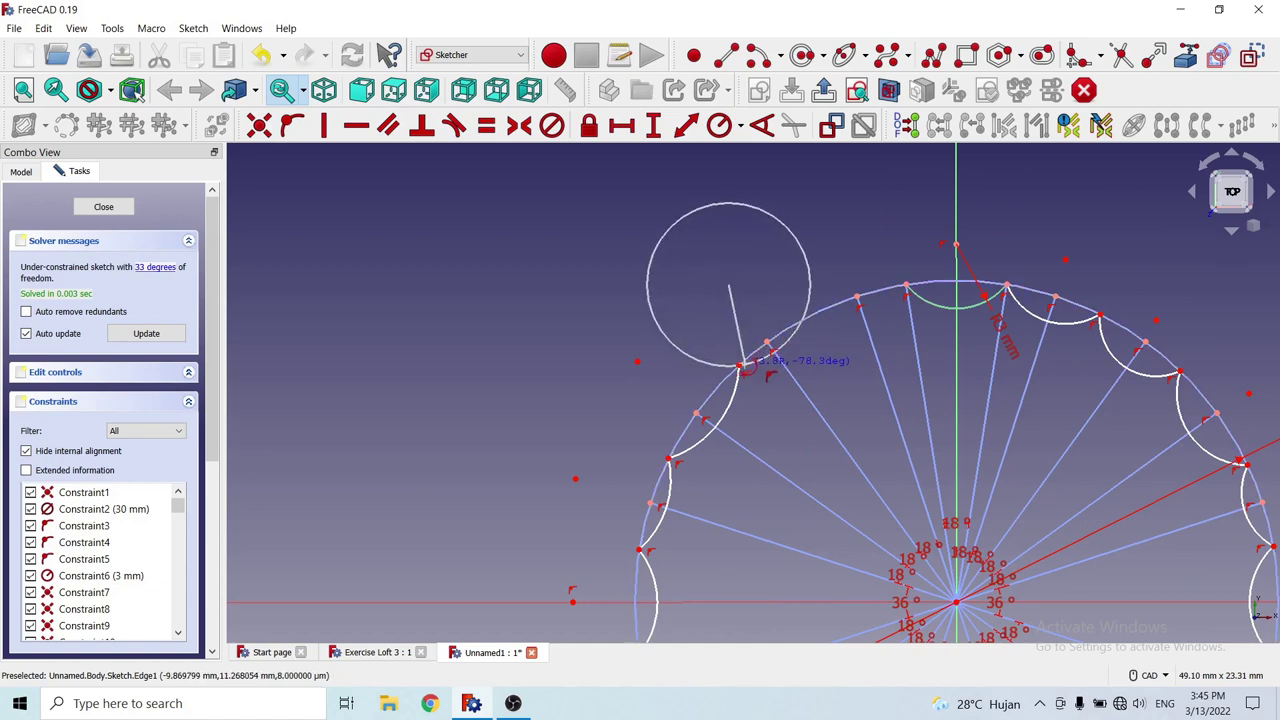
left_click(741, 366)
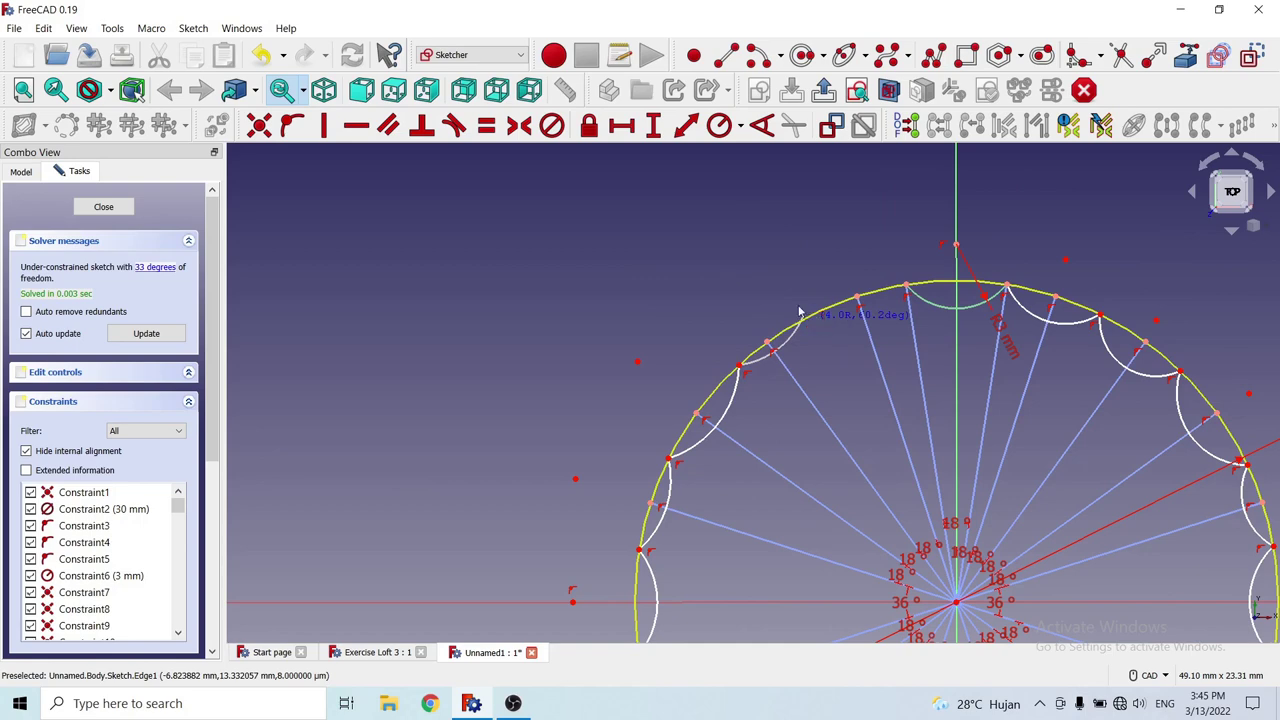
left_click(801, 315)
Add the last scallop arcs, the final one ending where the green top arc begins.
scroll(845, 244, "up", 3)
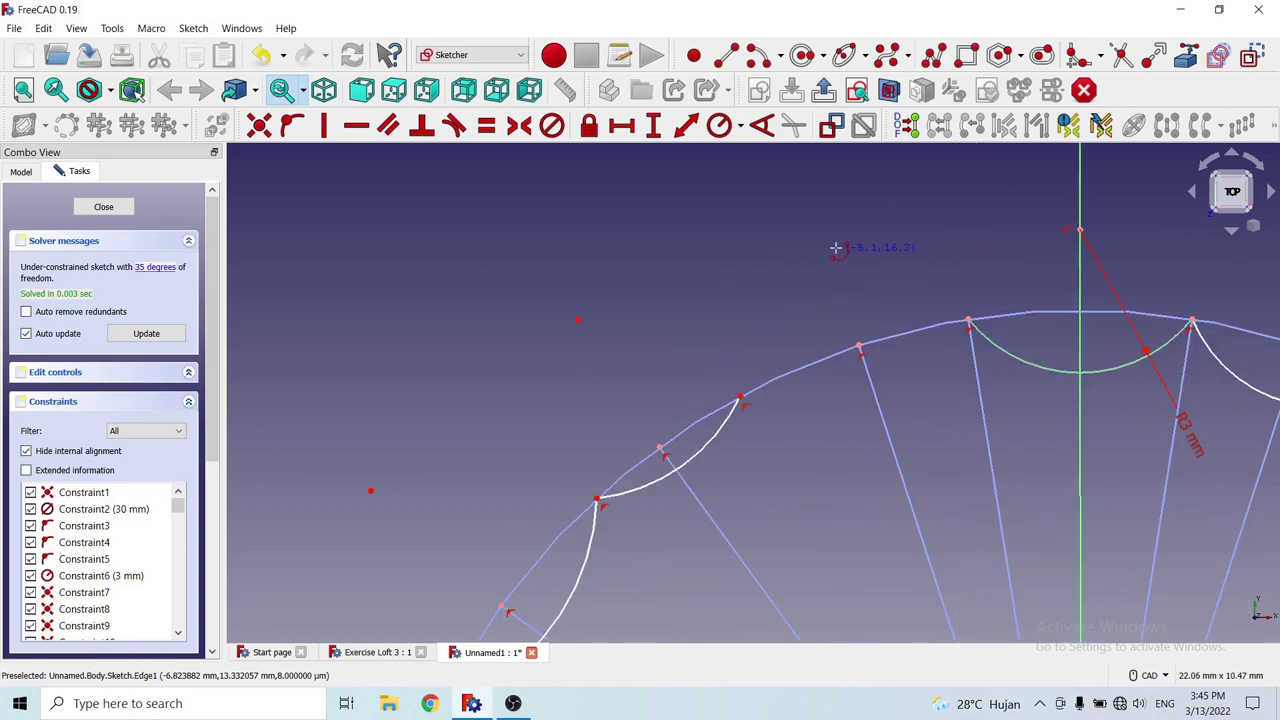
left_click(836, 247)
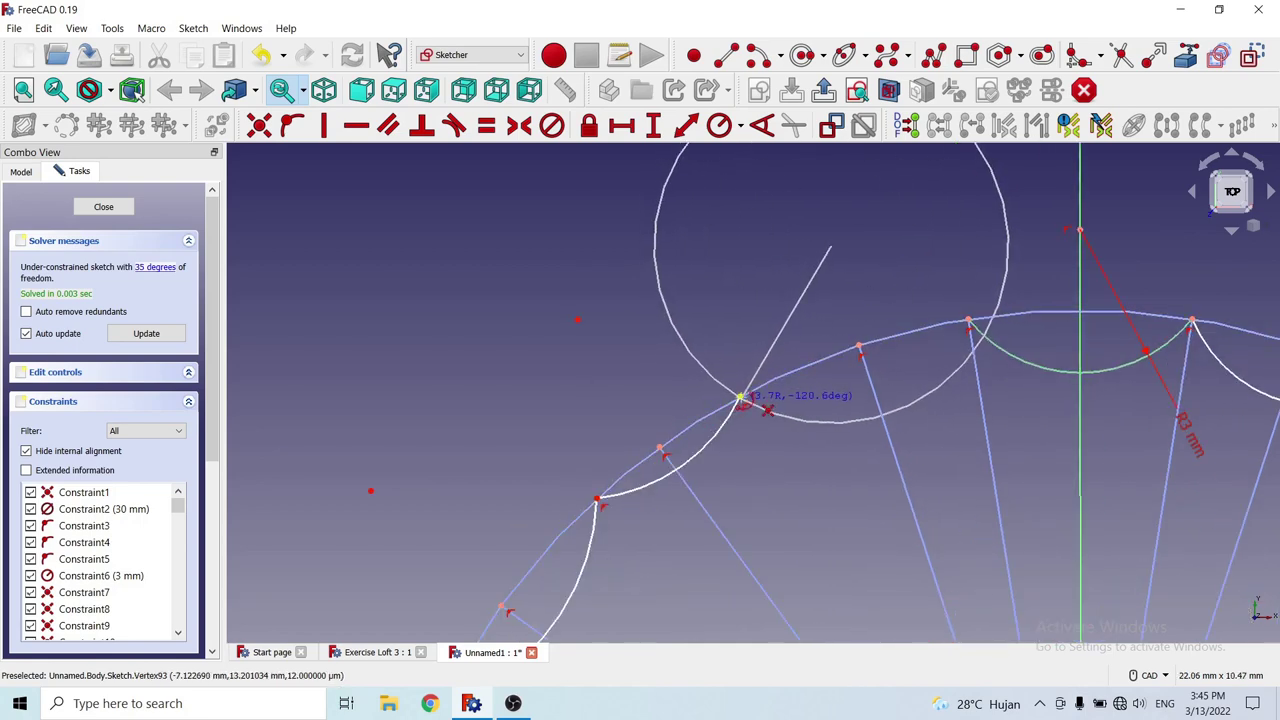
left_click(740, 398)
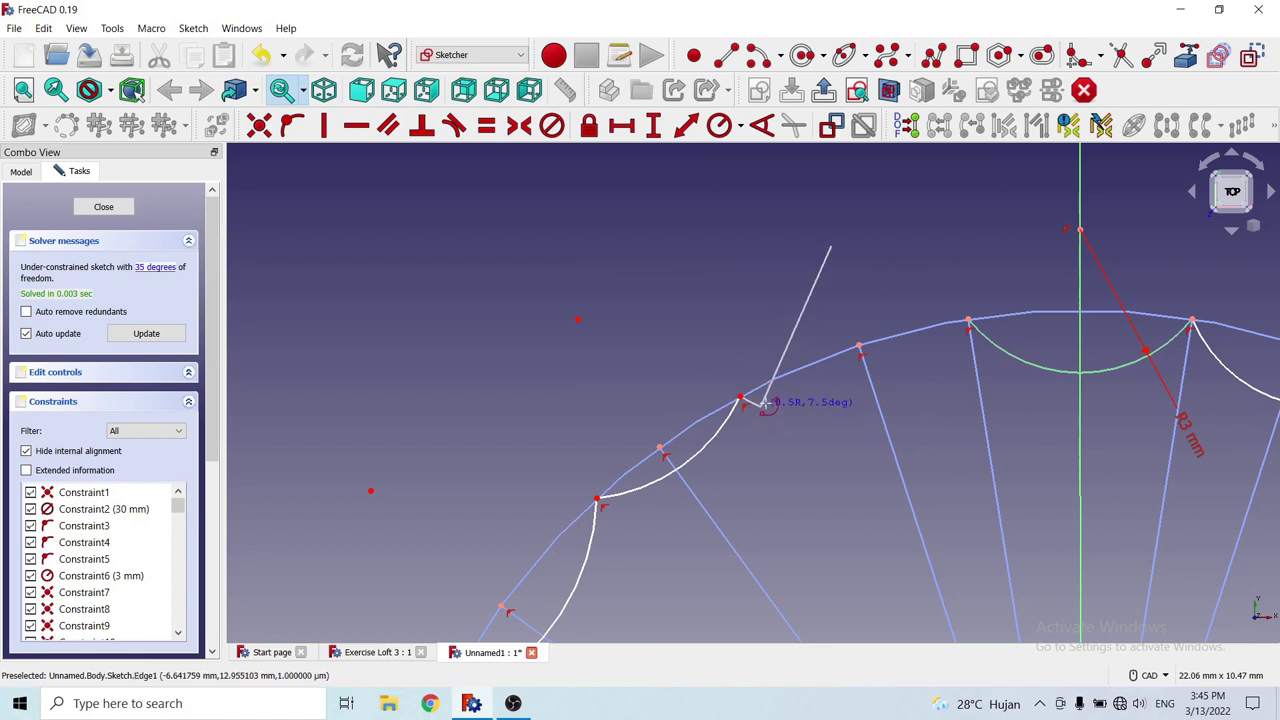
left_click(920, 335)
scroll(900, 275, "up", 2)
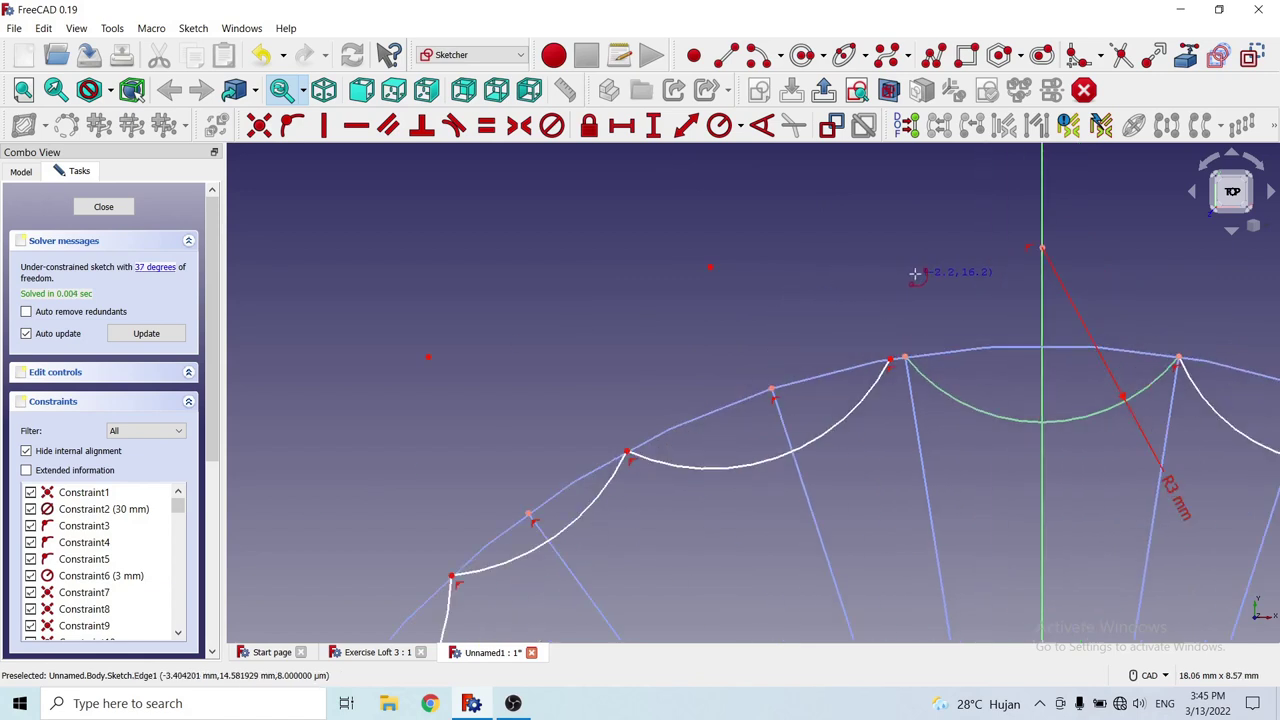
scroll(914, 270, "down", 3)
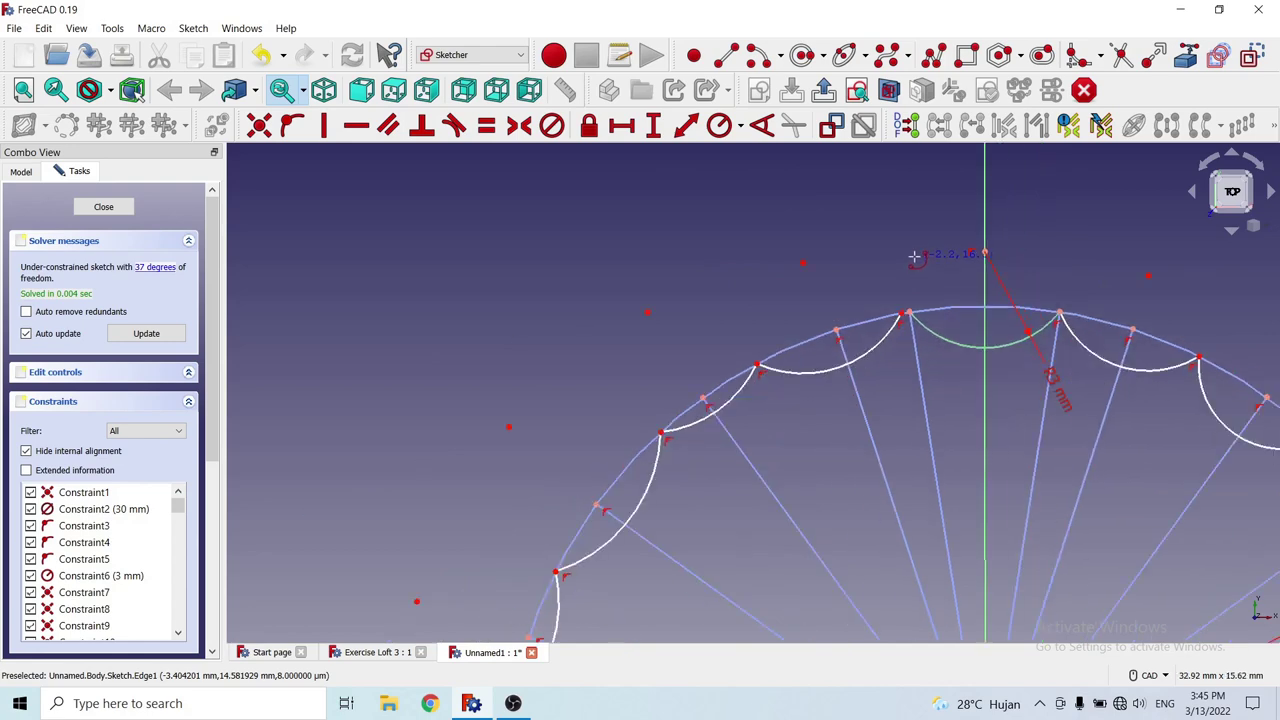
scroll(914, 257, "up", 3)
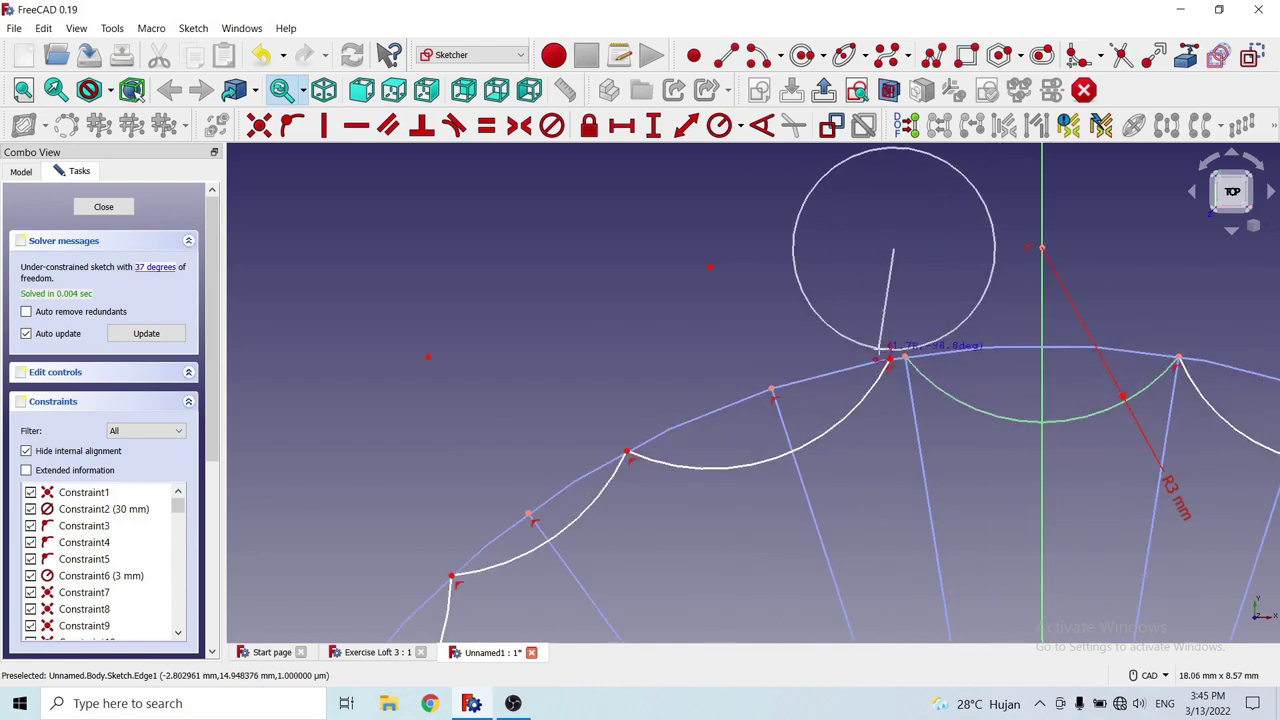
left_click(902, 357)
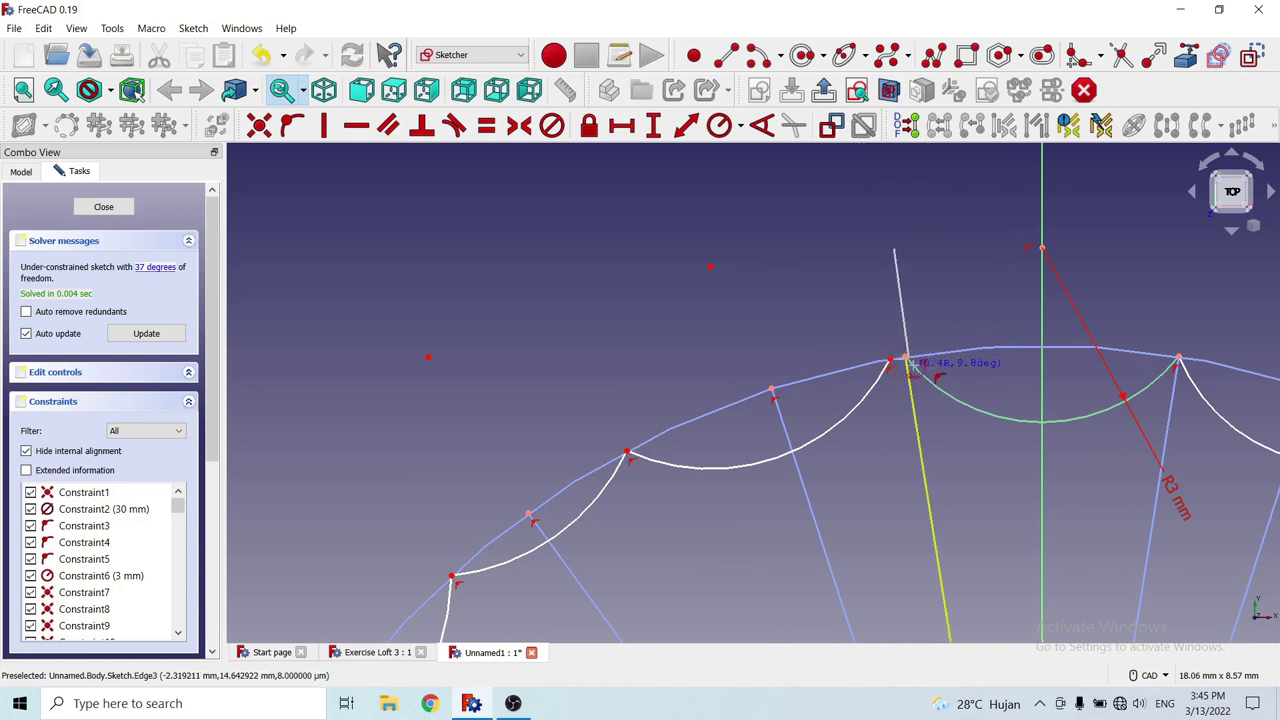
left_click(903, 287)
scroll(748, 238, "down", 3)
scroll(760, 234, "up", 1)
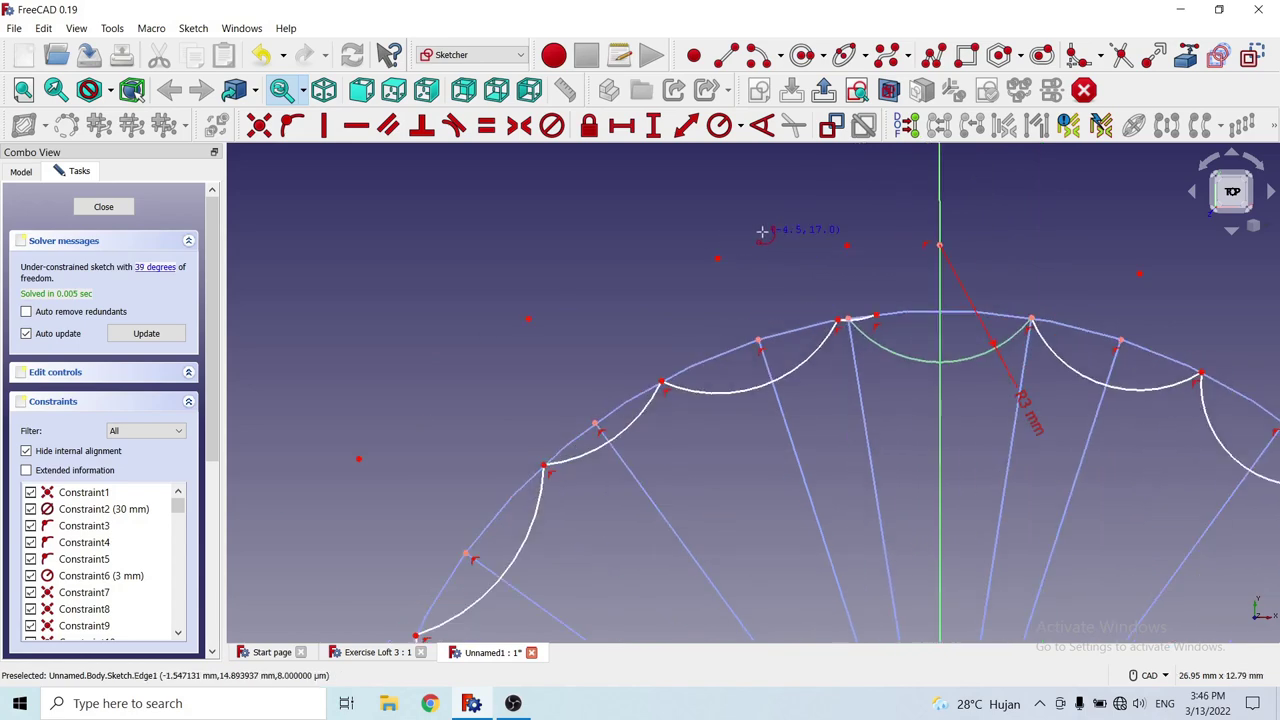
scroll(868, 283, "up", 2)
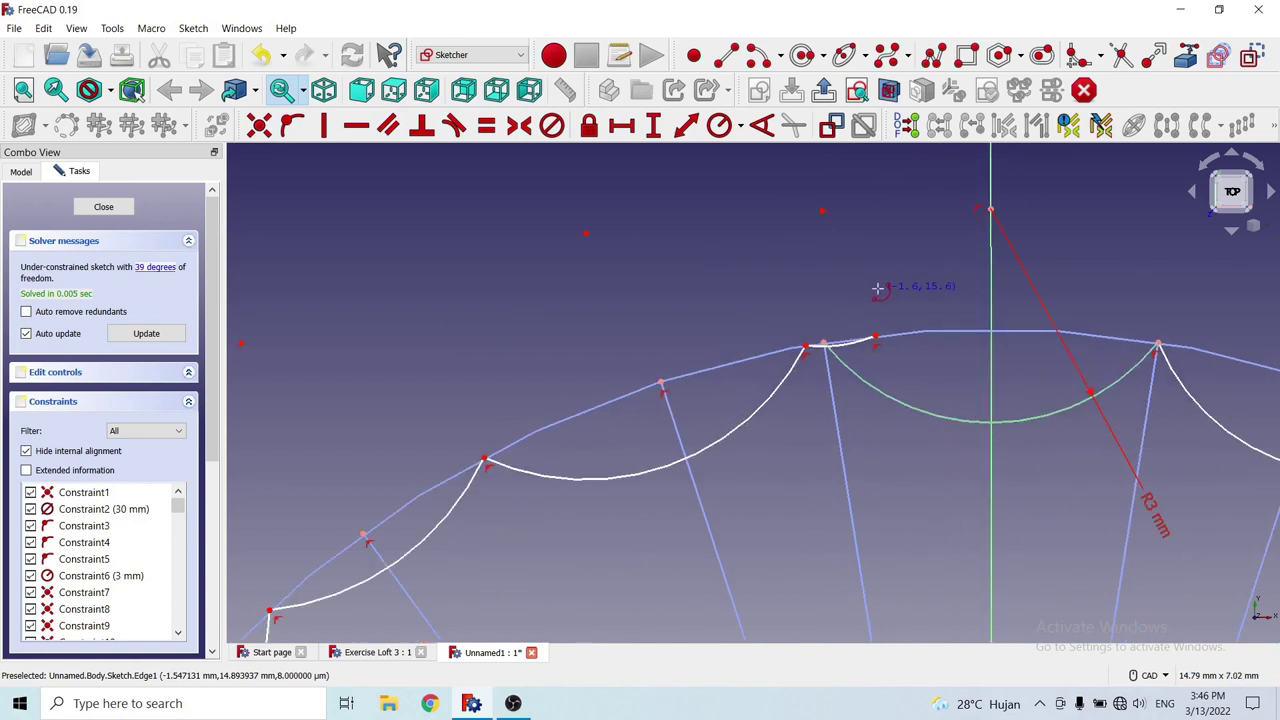
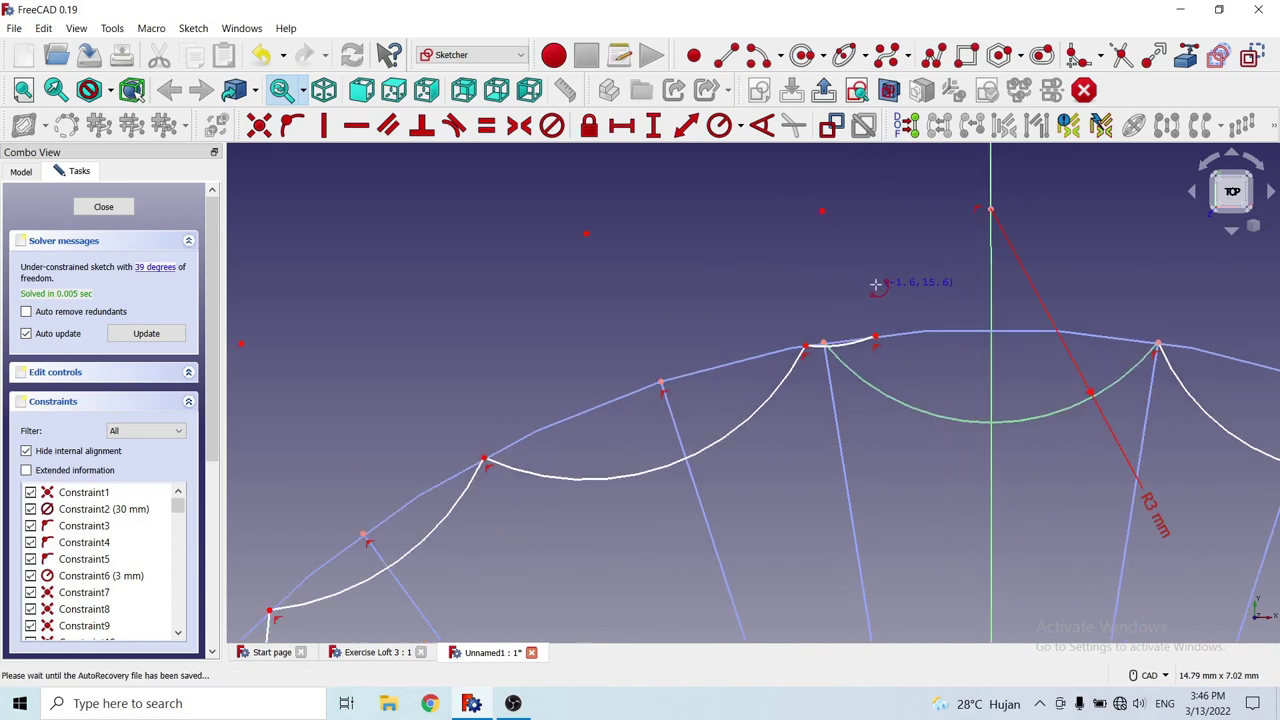
Delete the short stray edge between the scallop arcs.
left_click(843, 349)
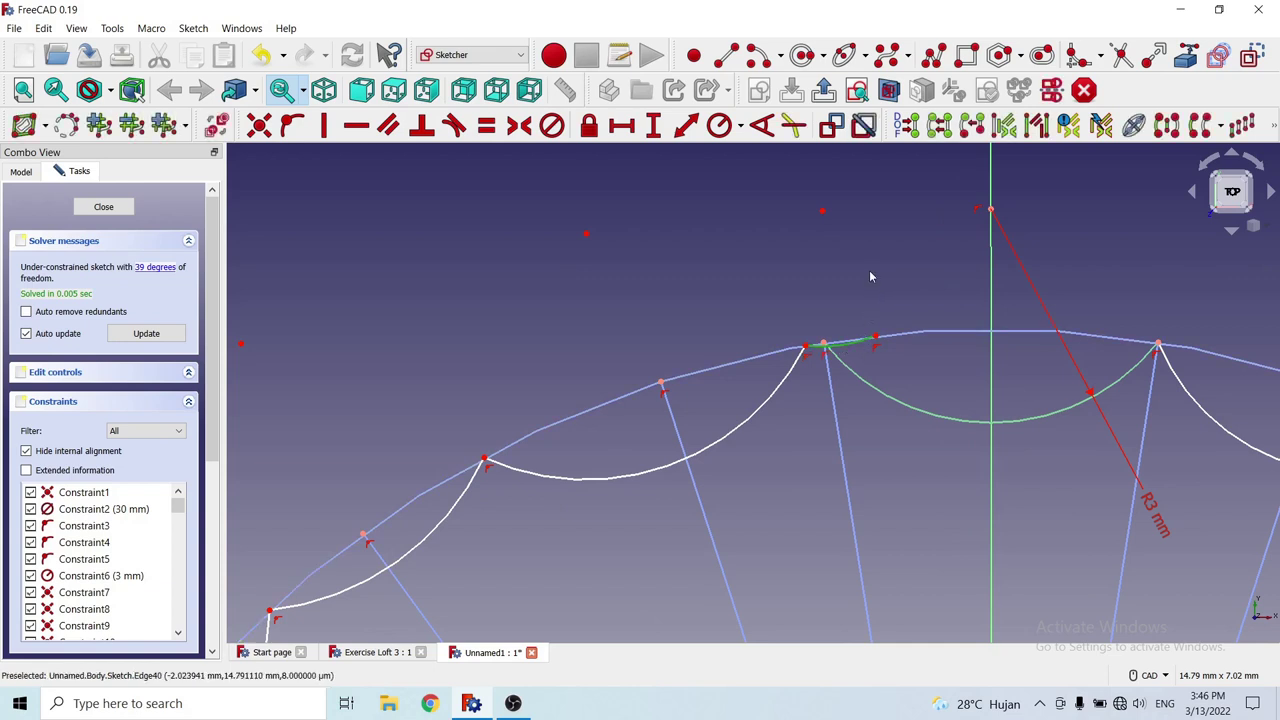
key("Delete")
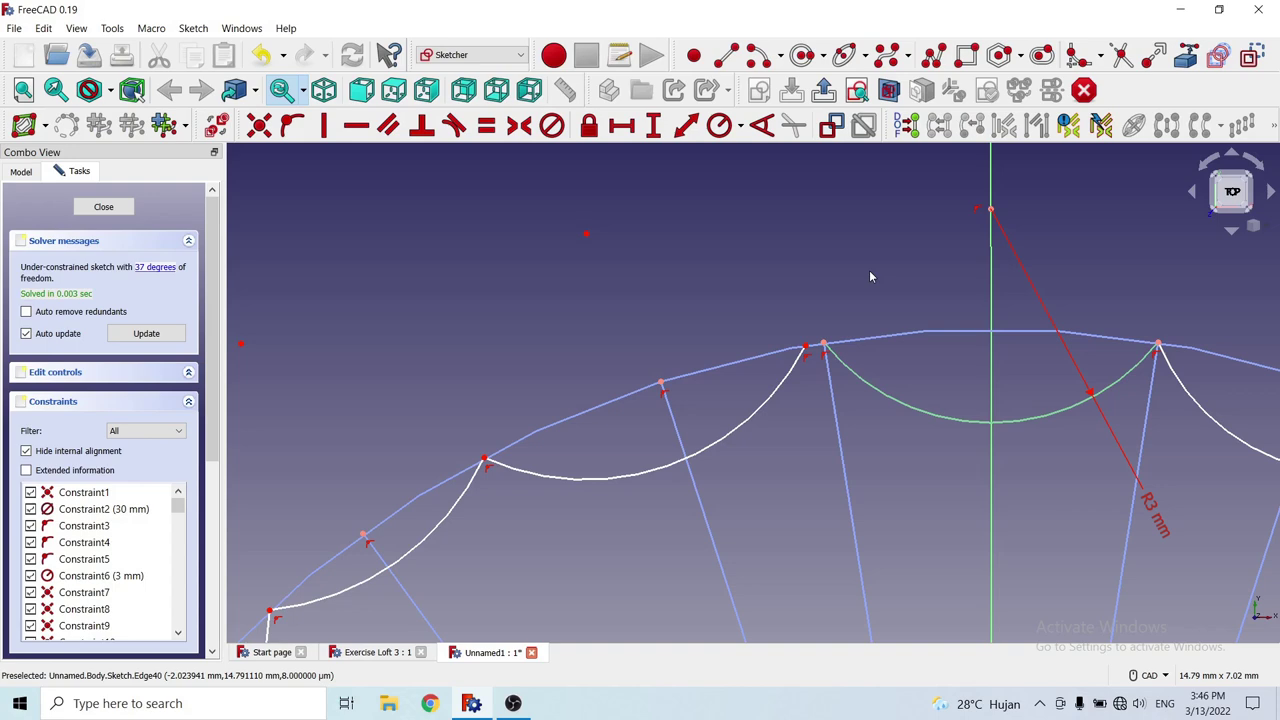
scroll(662, 303, "down", 2)
scroll(662, 303, "down", 2)
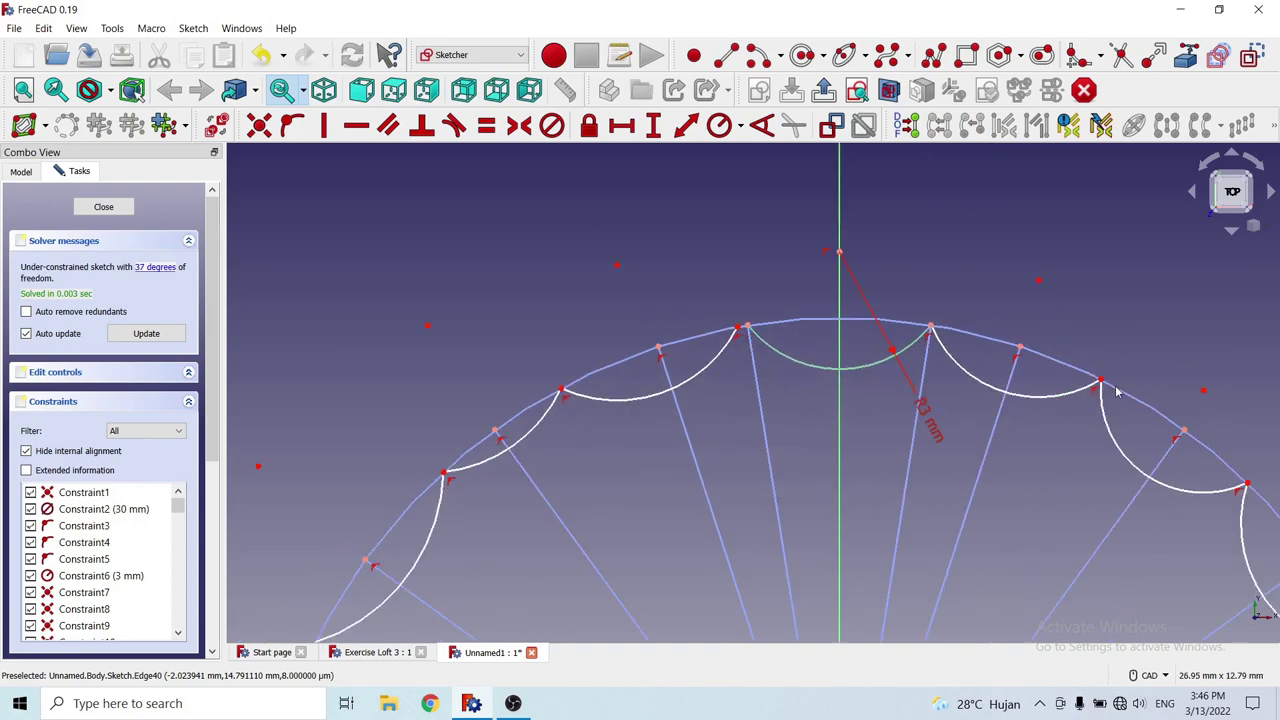
scroll(1100, 330, "up", 2)
scroll(860, 292, "down", 1)
scroll(977, 312, "up", 1)
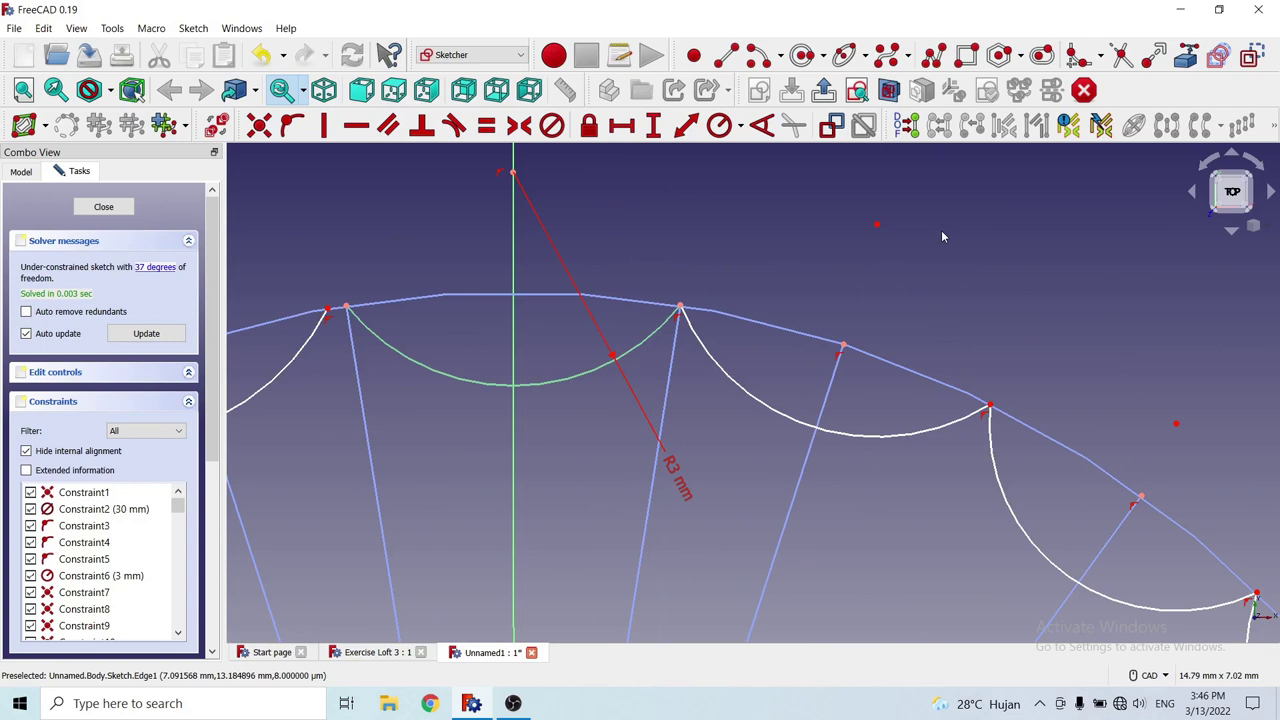
Pin the first two loose arc centre points onto their radial construction lines.
left_click(880, 234)
left_click(837, 364)
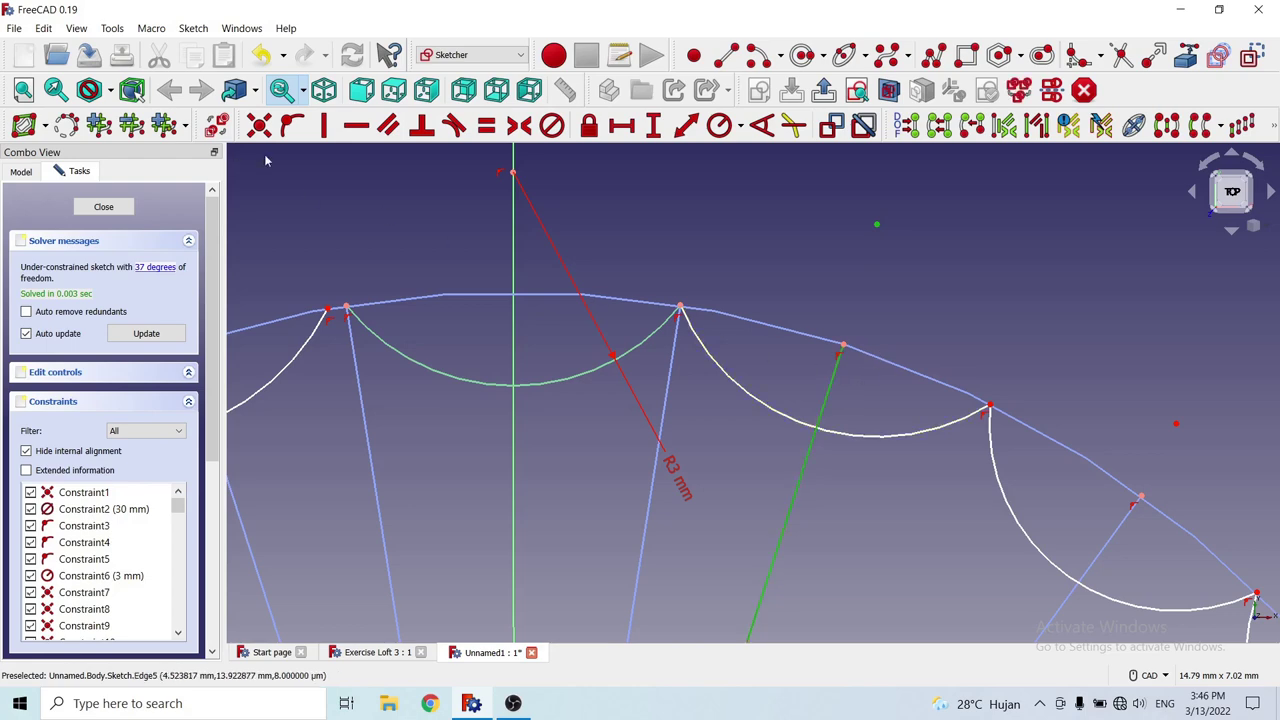
left_click(292, 125)
scroll(683, 262, "down", 3)
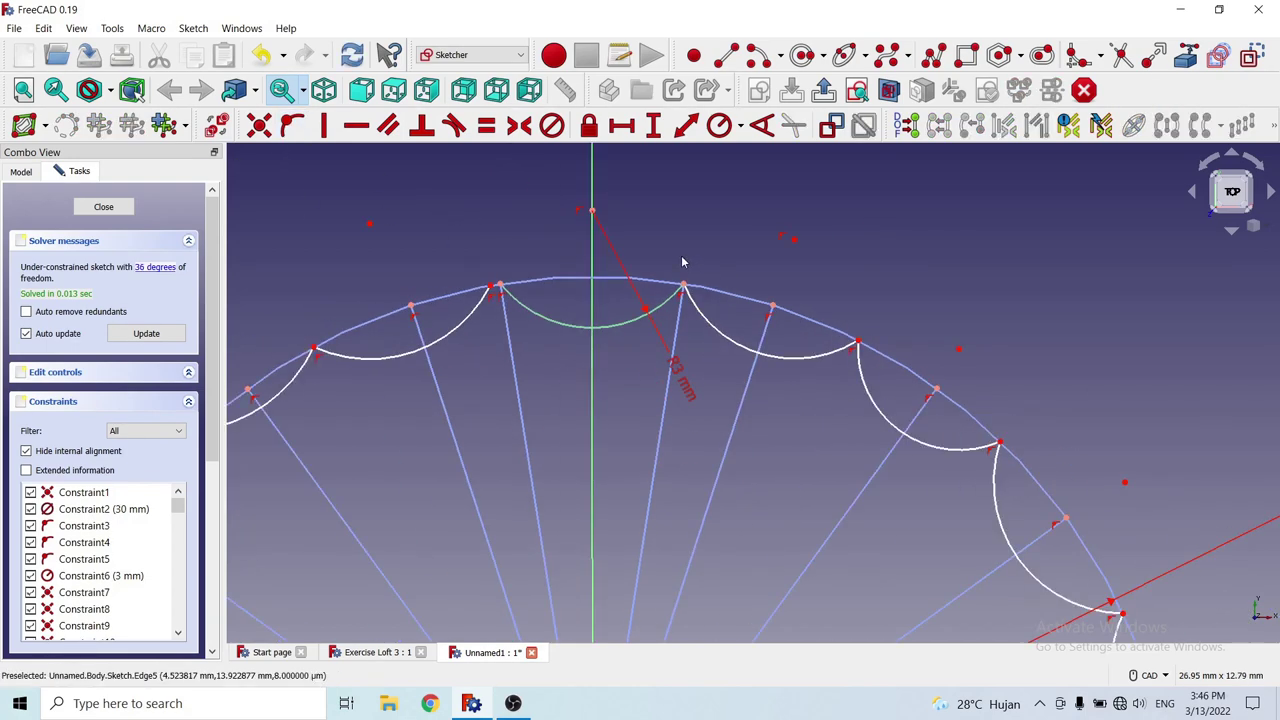
left_click(958, 351)
left_click(926, 418)
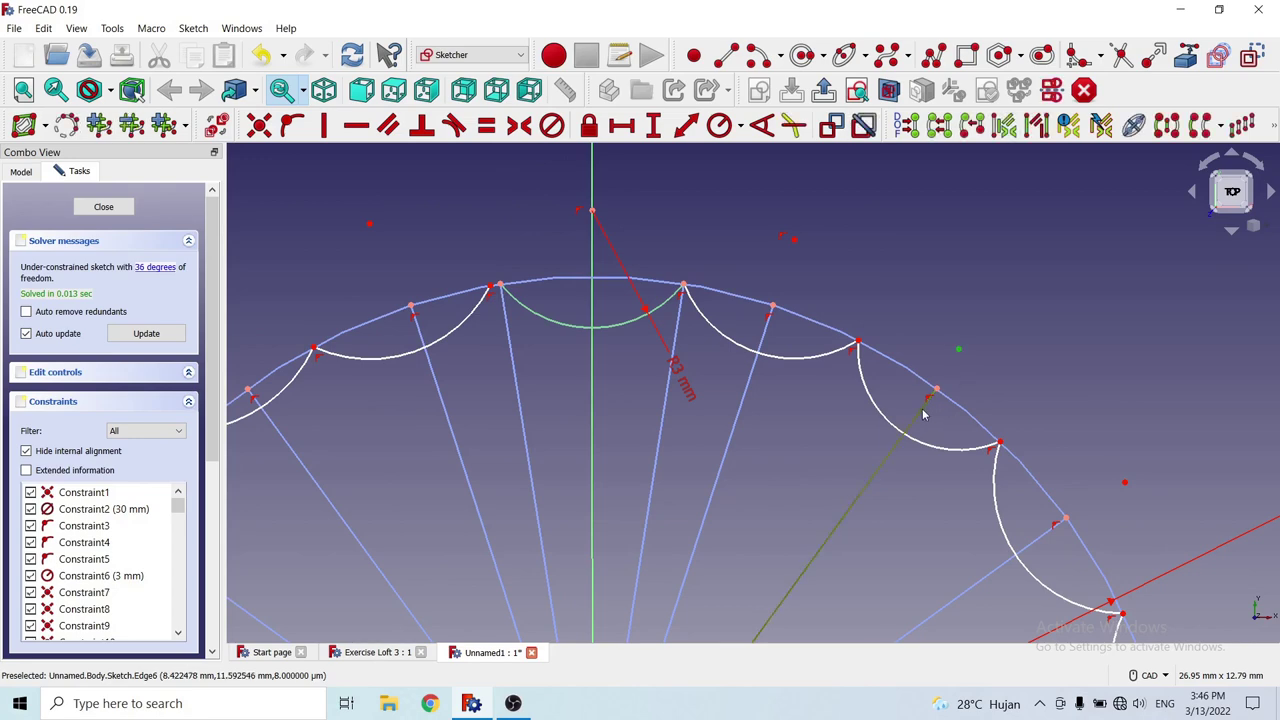
left_click(292, 125)
scroll(745, 245, "down", 3)
scroll(1018, 390, "up", 5)
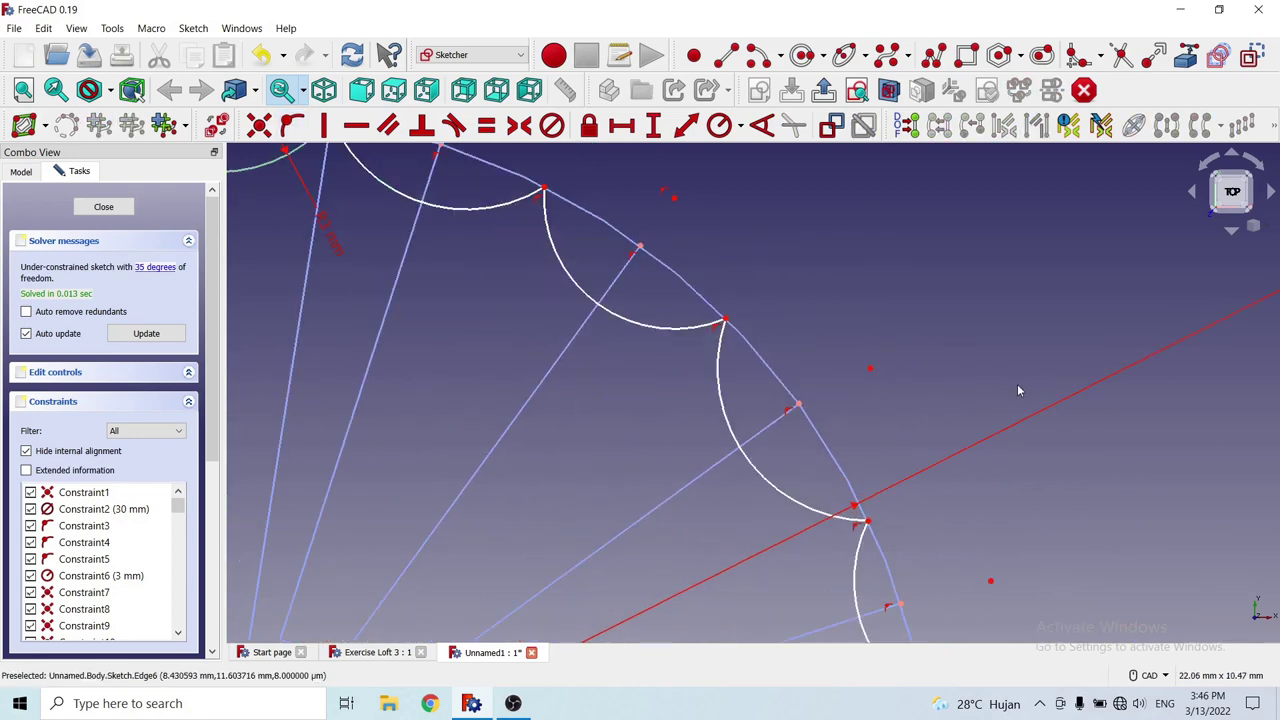
Pin two more arc centre points onto their radial construction lines.
left_click(870, 369)
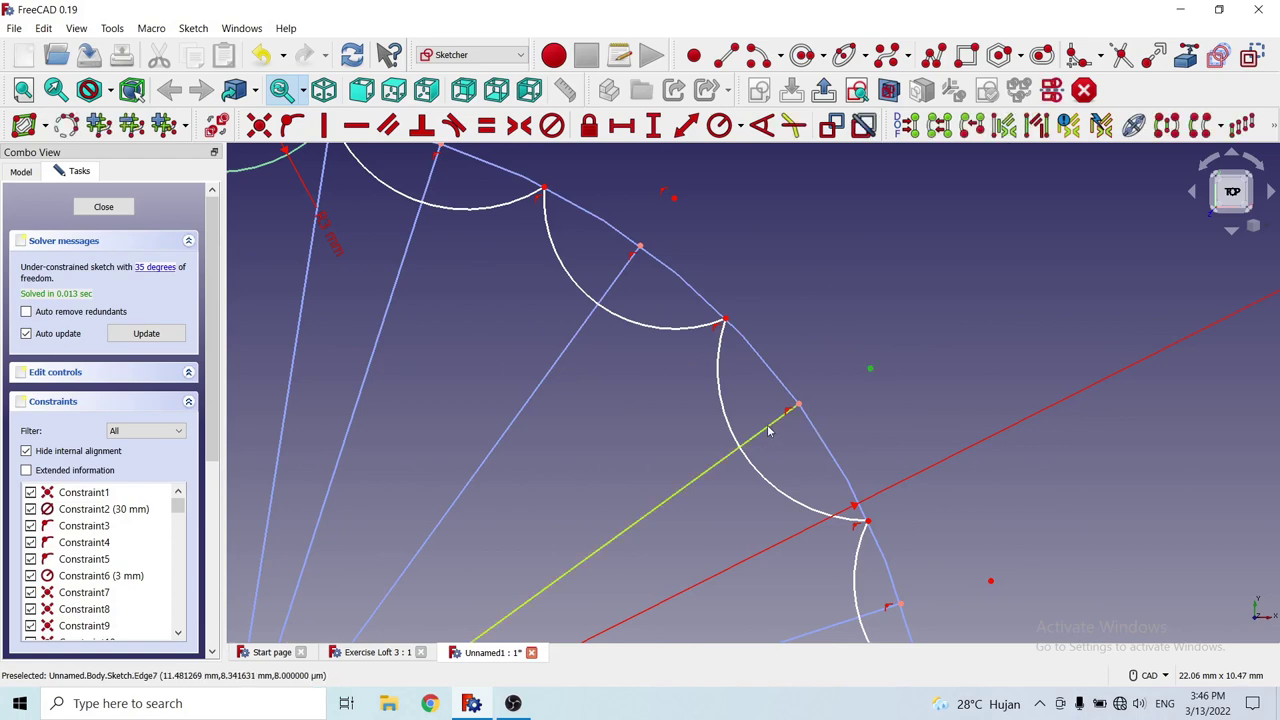
left_click(771, 424)
left_click(292, 125)
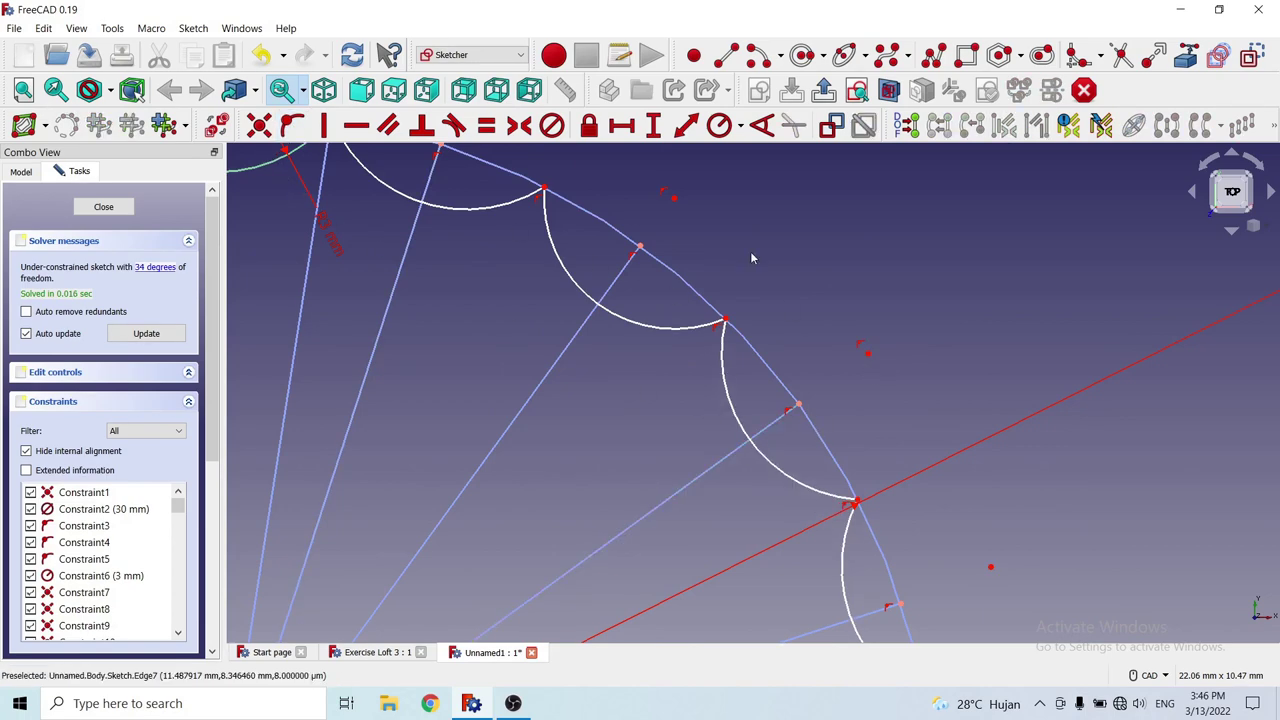
scroll(750, 251, "down", 2)
scroll(870, 430, "up", 3)
left_click(875, 397)
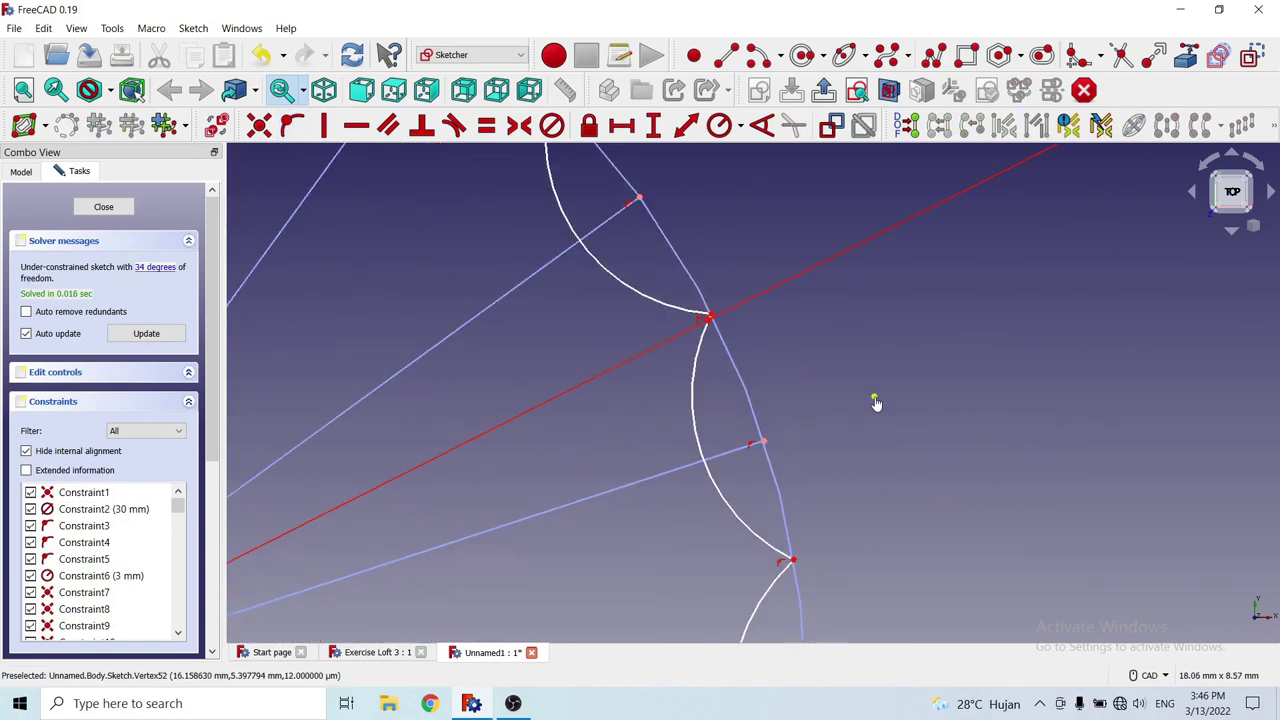
left_click(710, 458)
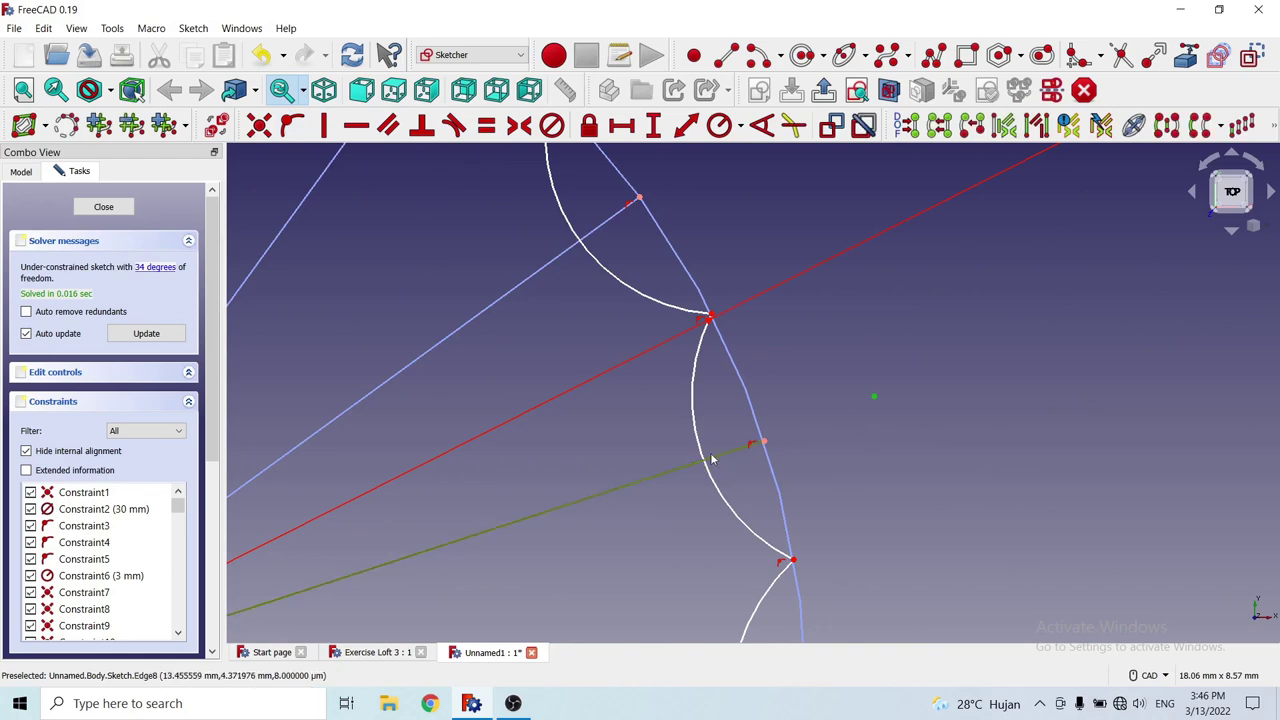
left_click(292, 125)
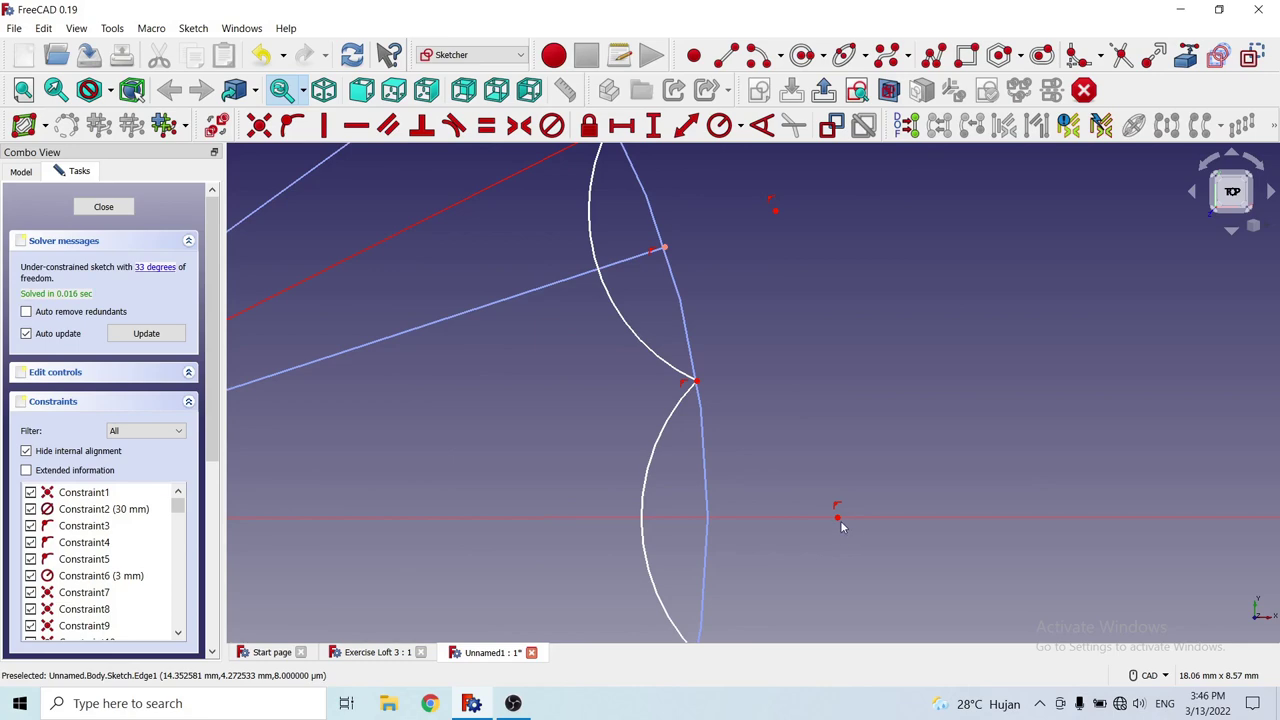
Constrain two more arc centre points onto their radial lines, using the O shortcut once.
scroll(876, 374, "down", 5)
scroll(846, 552, "up", 2)
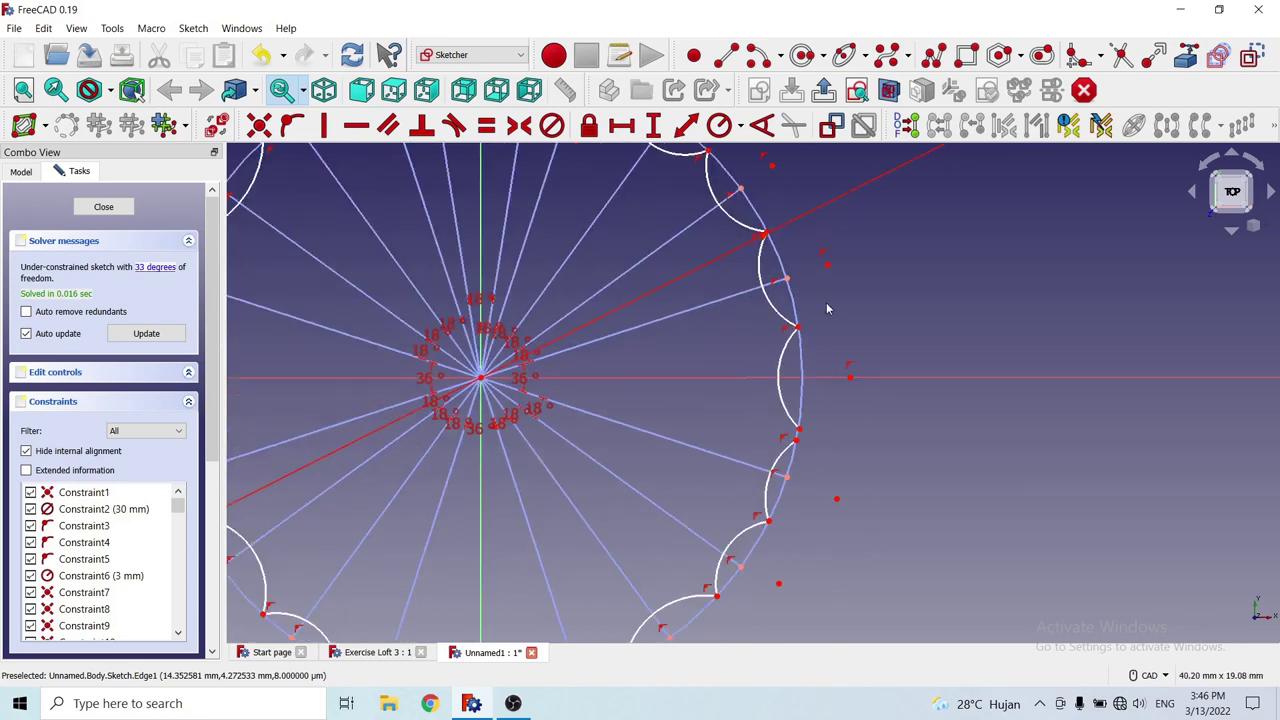
scroll(806, 513, "up", 1)
scroll(806, 513, "up", 1)
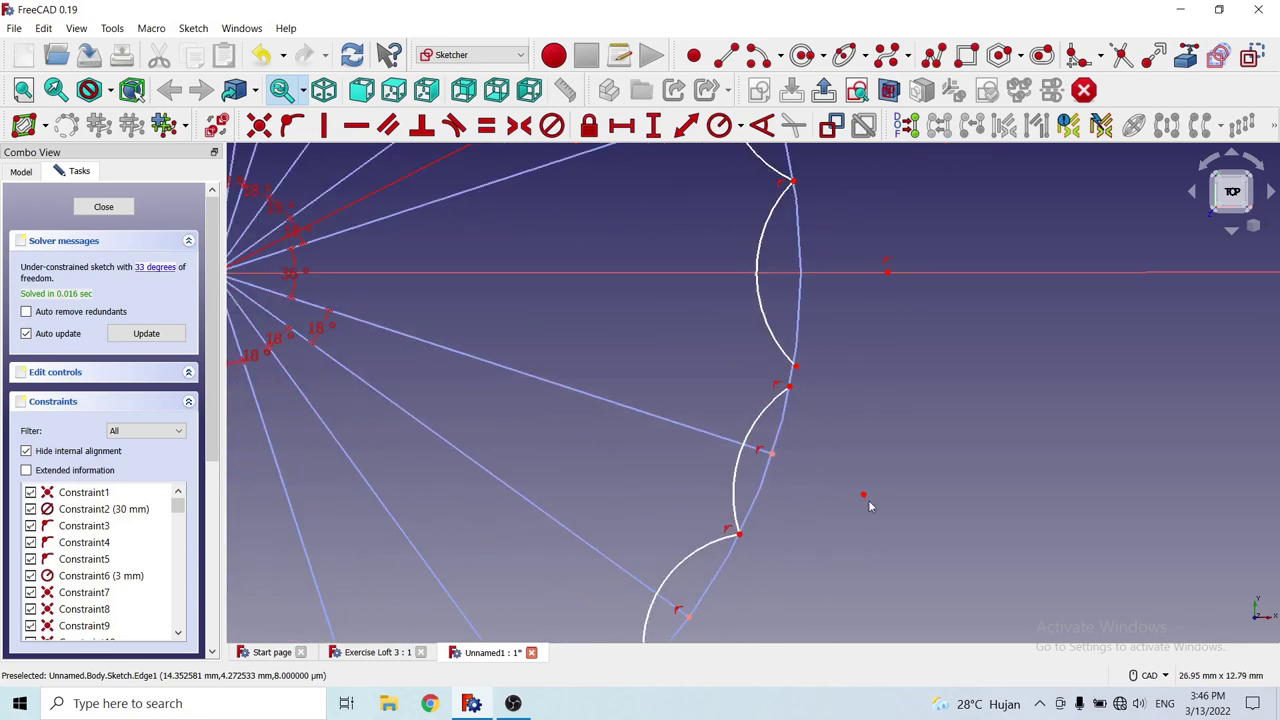
left_click(716, 440)
left_click(292, 125)
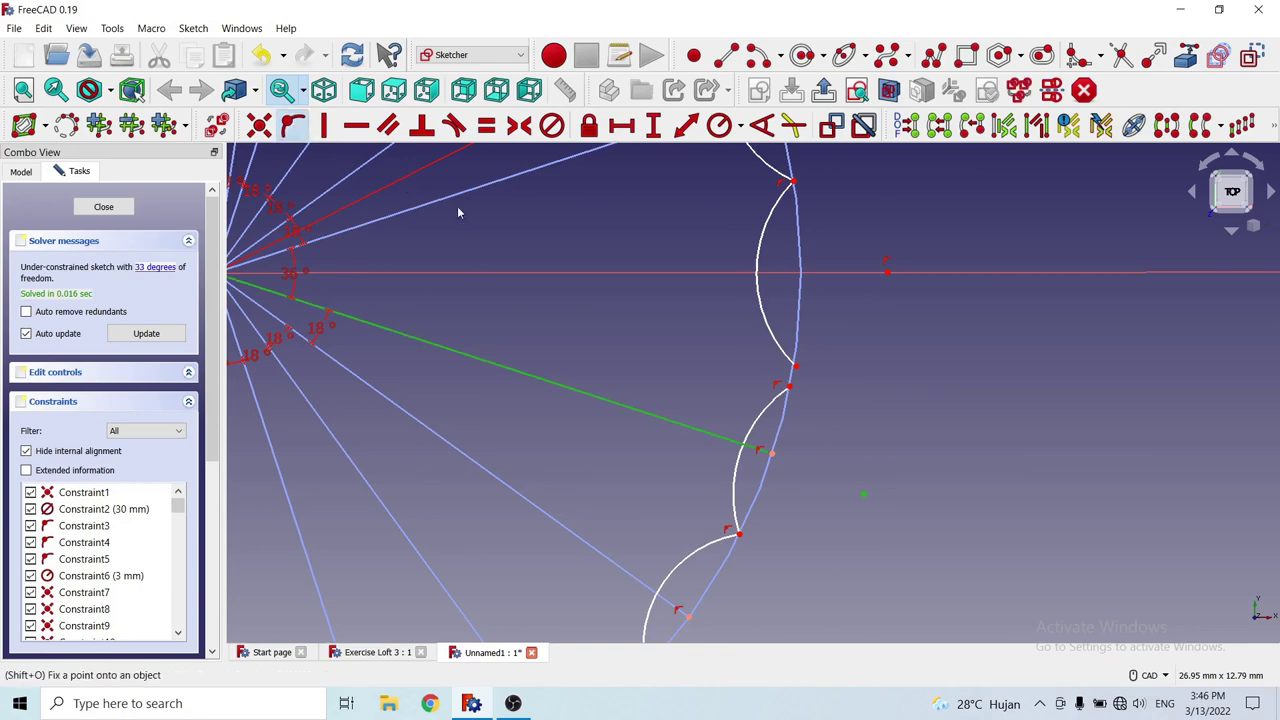
scroll(619, 270, "down", 4)
scroll(706, 464, "up", 4)
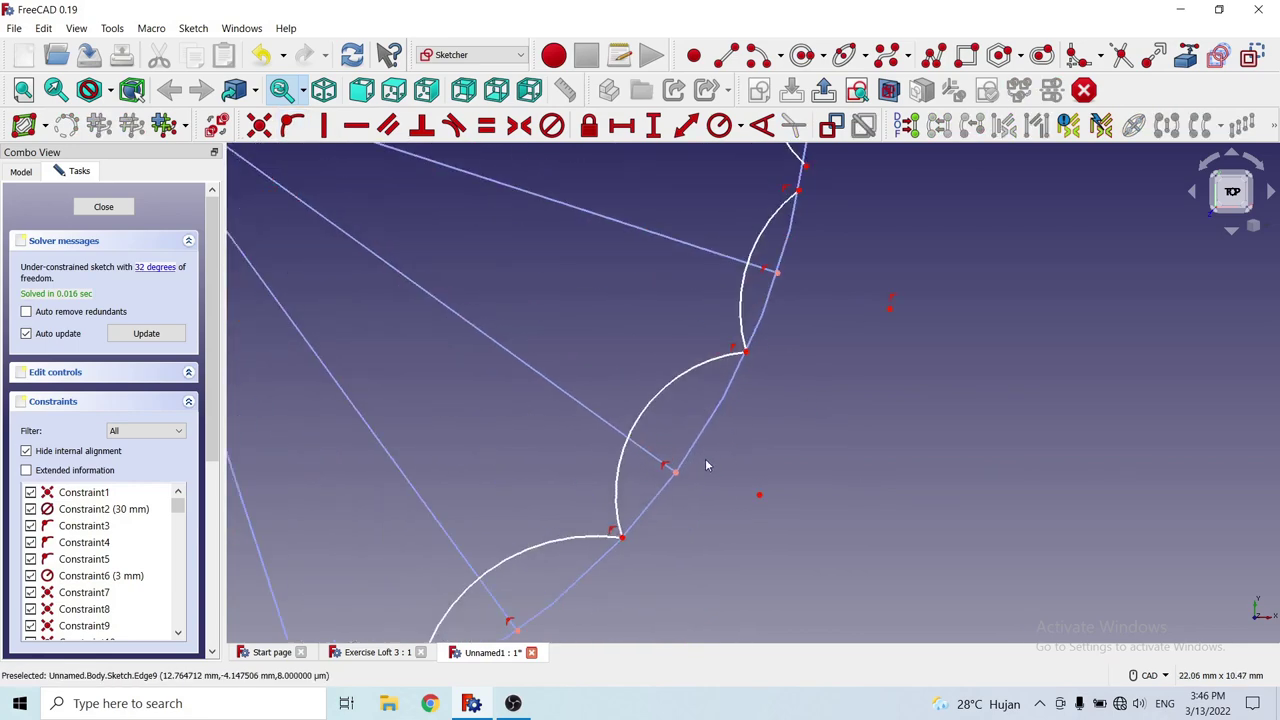
left_click(760, 498)
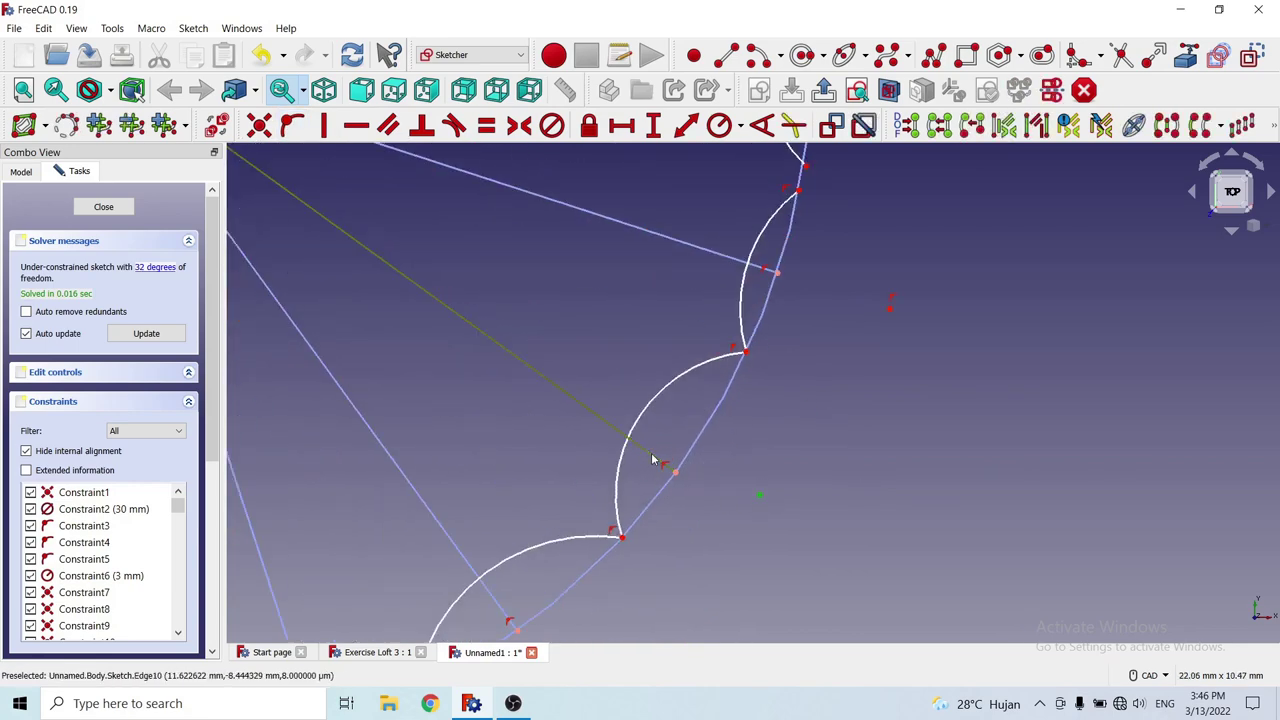
left_click(656, 457)
key("o")
Constrain the next two points onto their radial lines, including the sloped one.
scroll(949, 338, "down", 4)
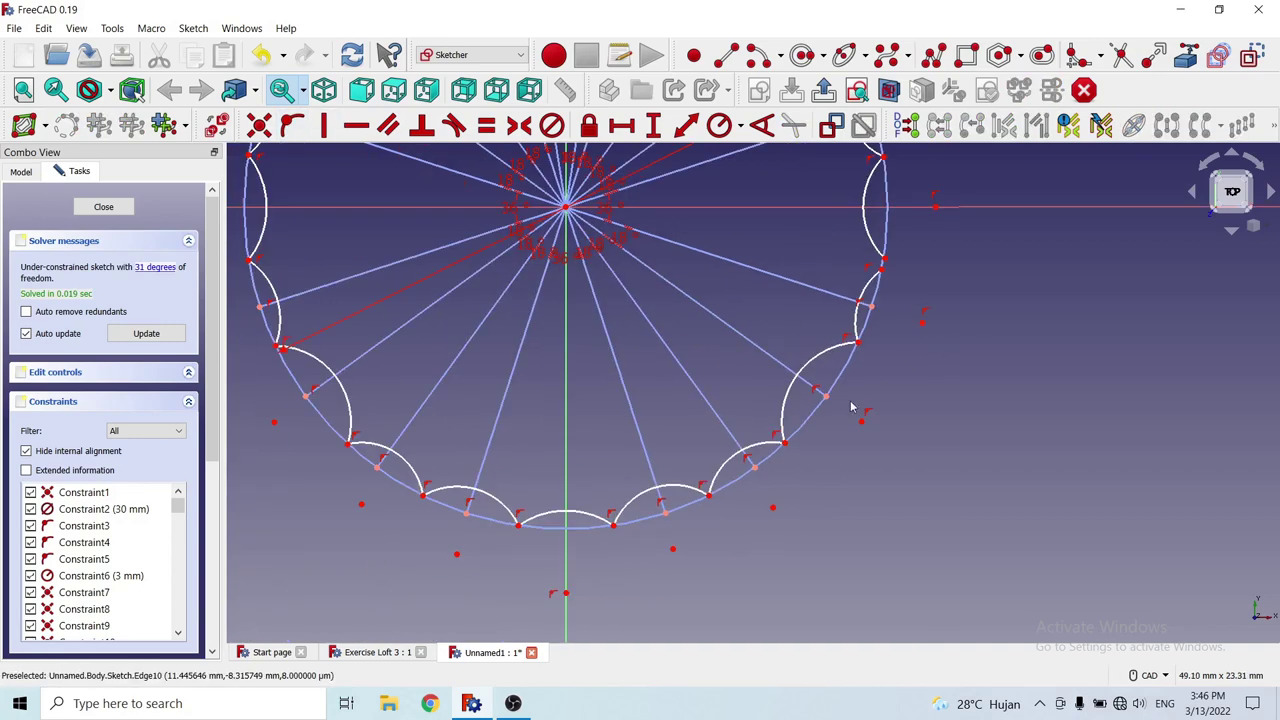
scroll(782, 524, "up", 3)
left_click(768, 505)
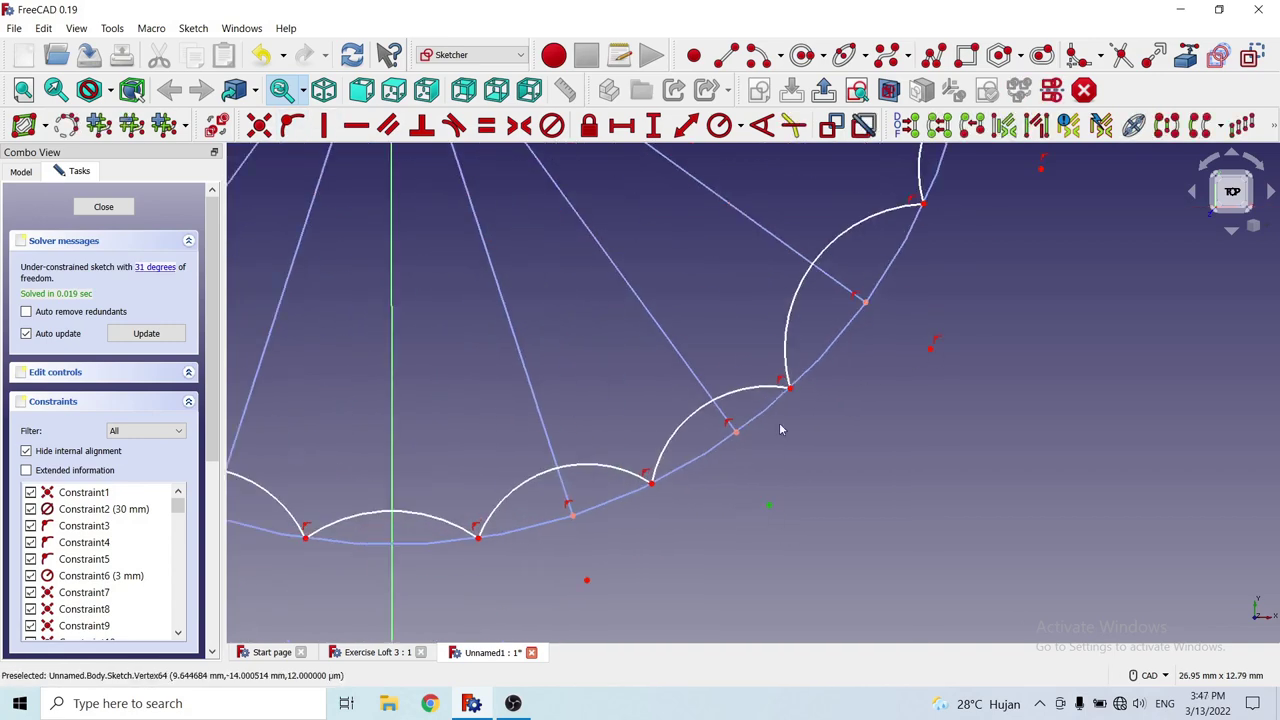
left_click(720, 410)
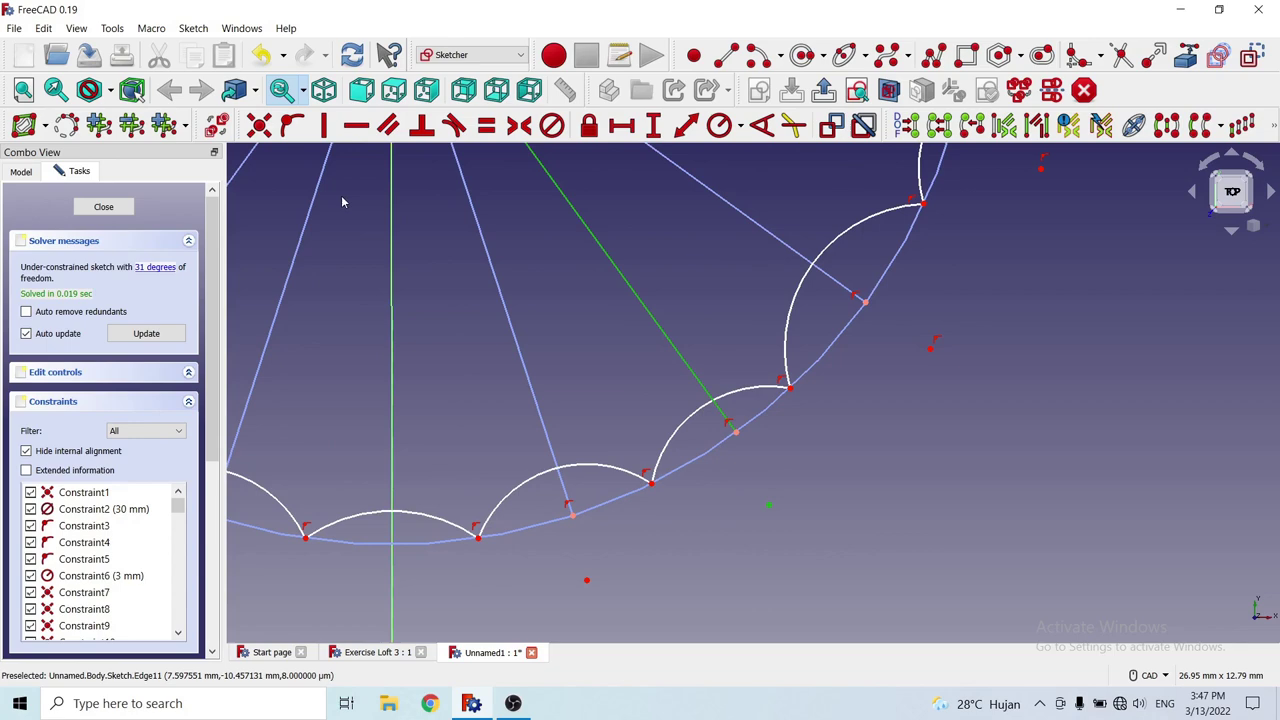
left_click(291, 125)
scroll(929, 270, "down", 3)
scroll(745, 498, "up", 4)
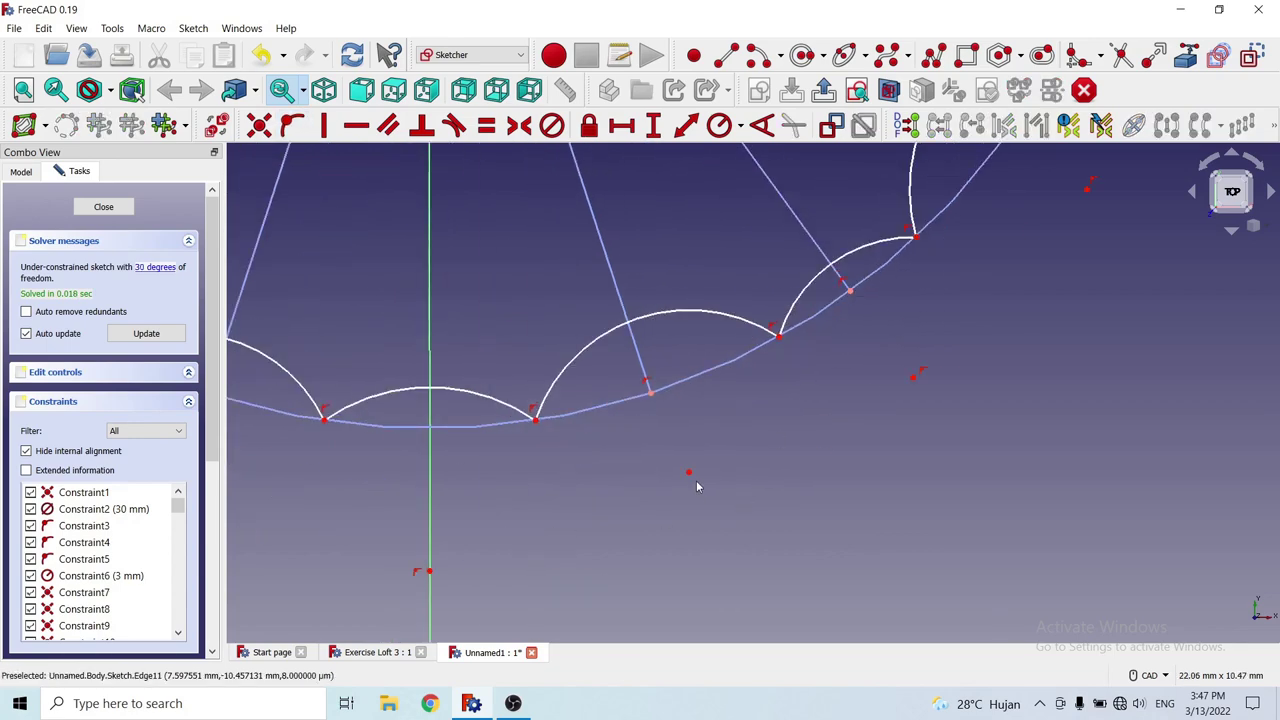
left_click(634, 346)
left_click(291, 125)
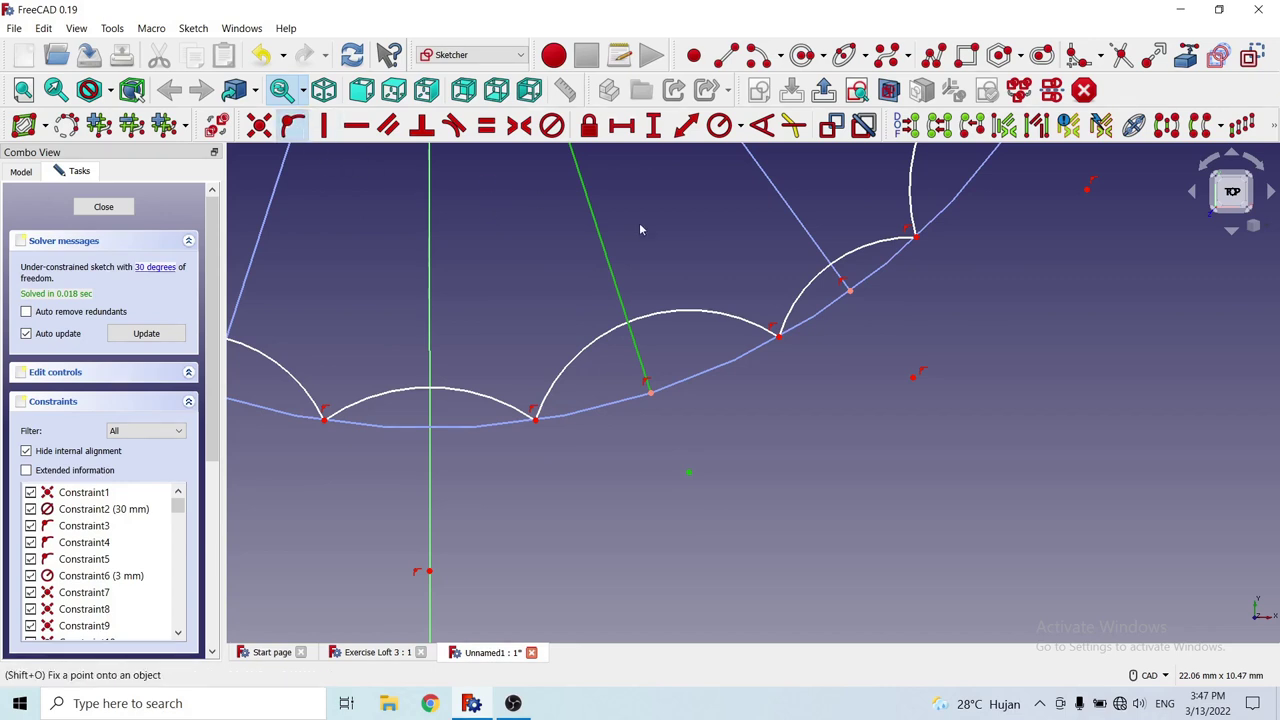
Skip the point on the vertical axis and pin the next arc point onto its radial line.
scroll(590, 340, "down", 2)
scroll(546, 445, "up", 1)
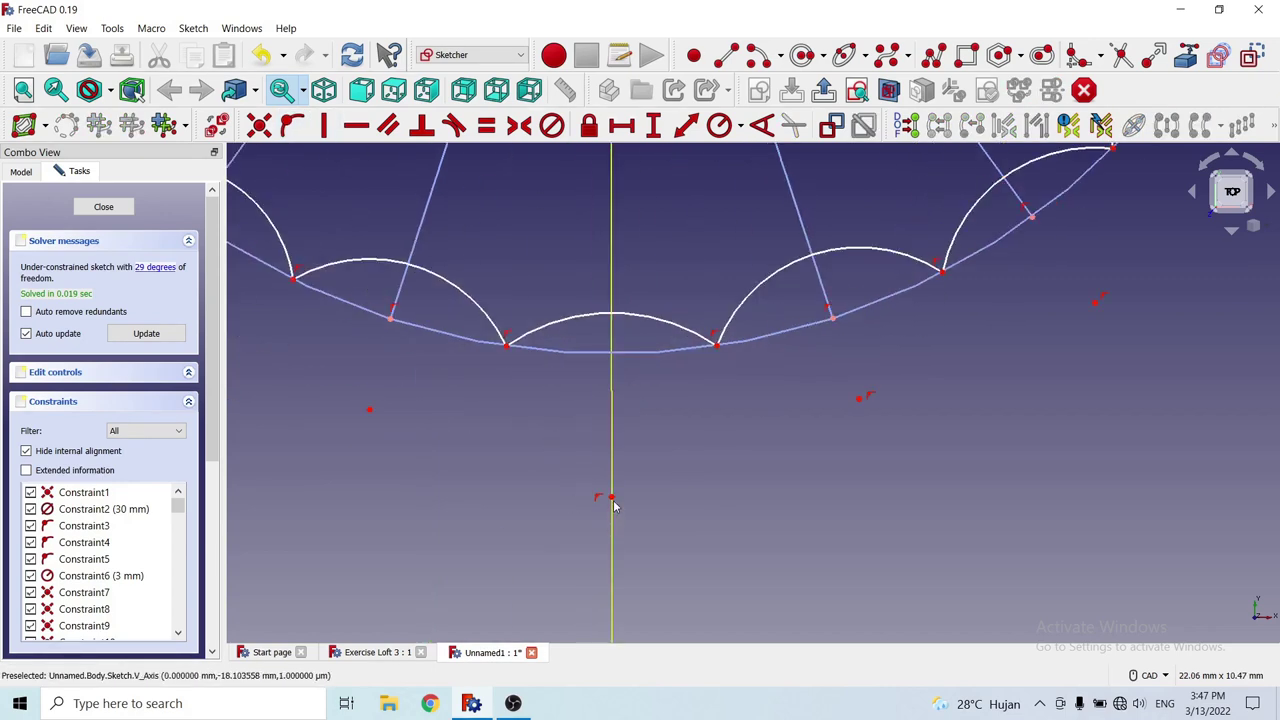
left_click(611, 497)
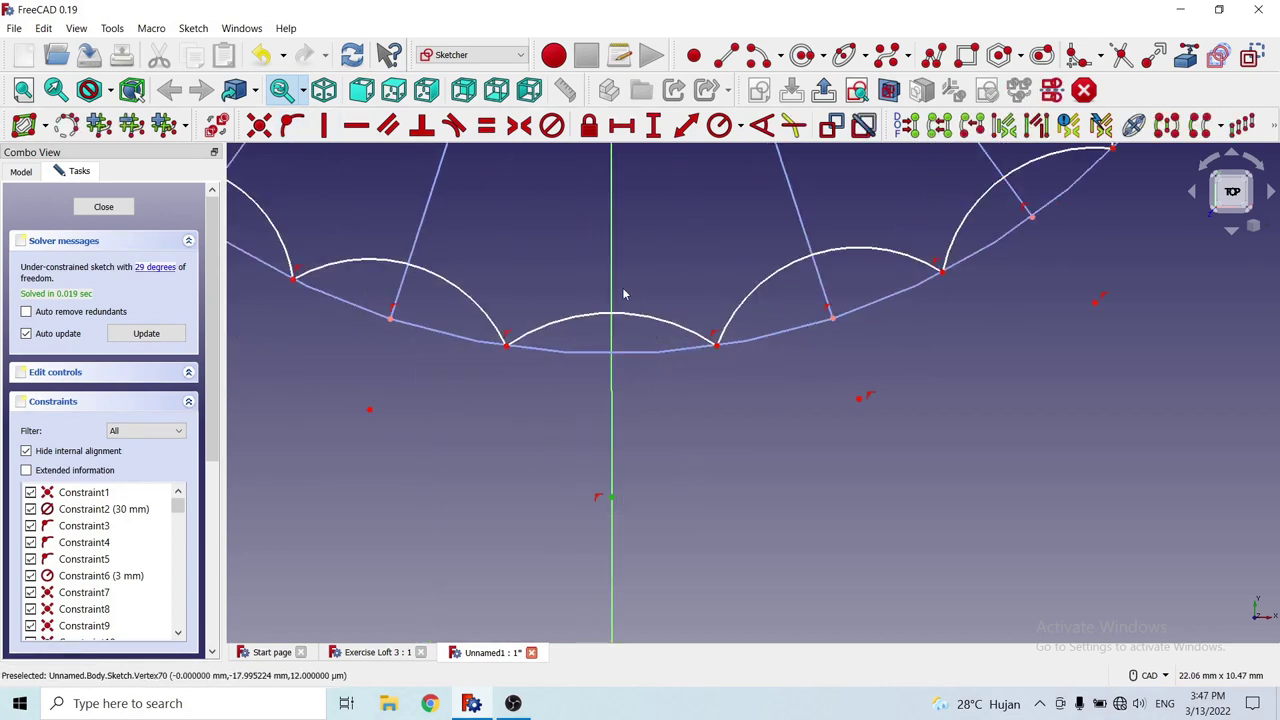
left_click(571, 521)
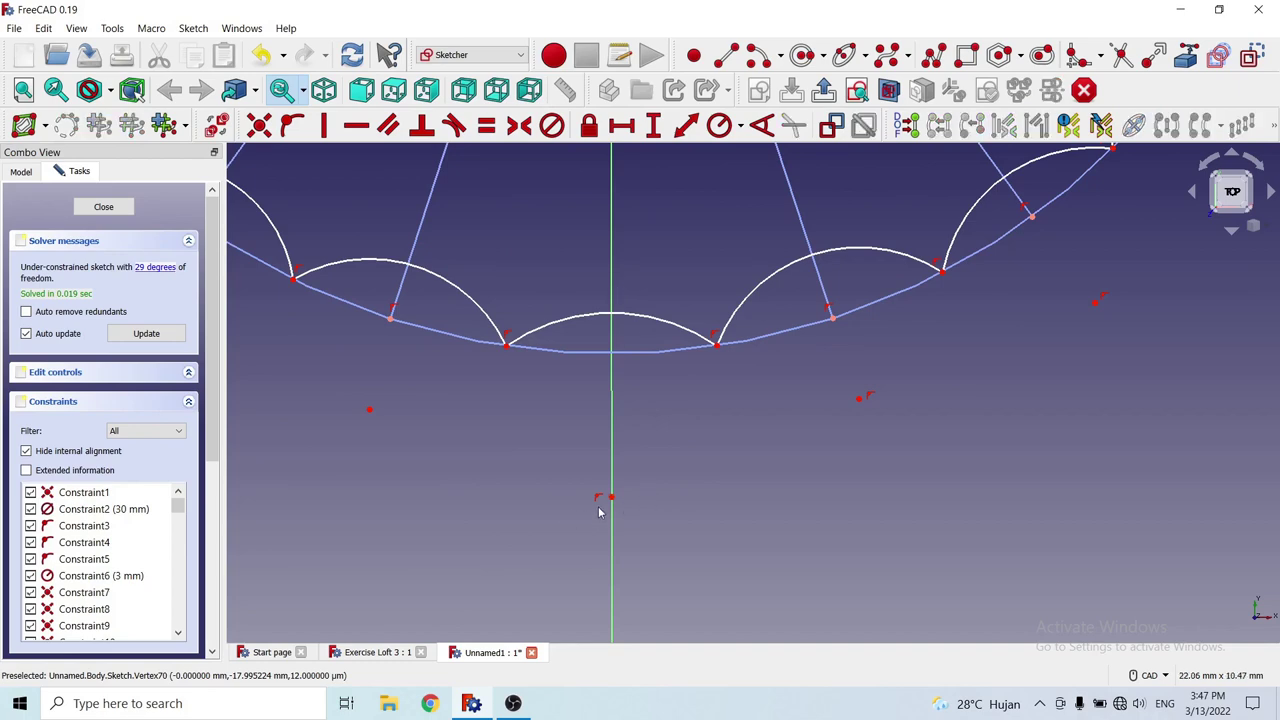
scroll(640, 430, "down", 2)
scroll(600, 450, "up", 3)
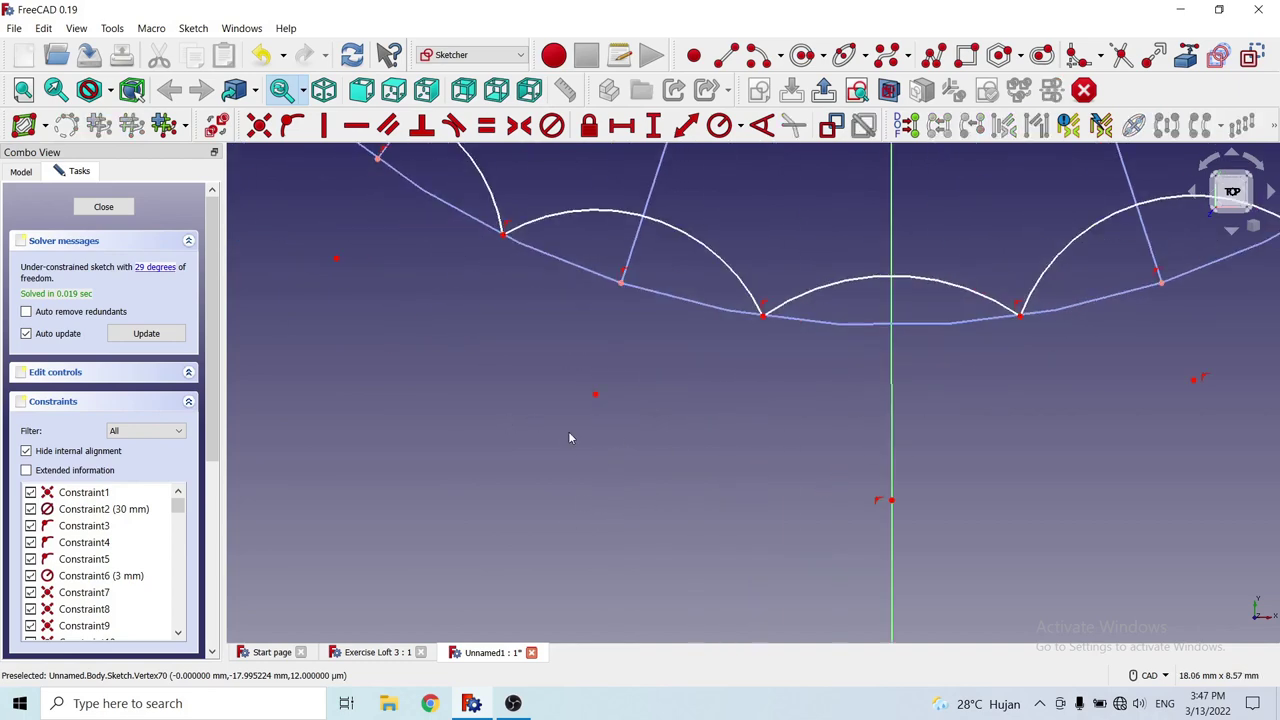
left_click(595, 396)
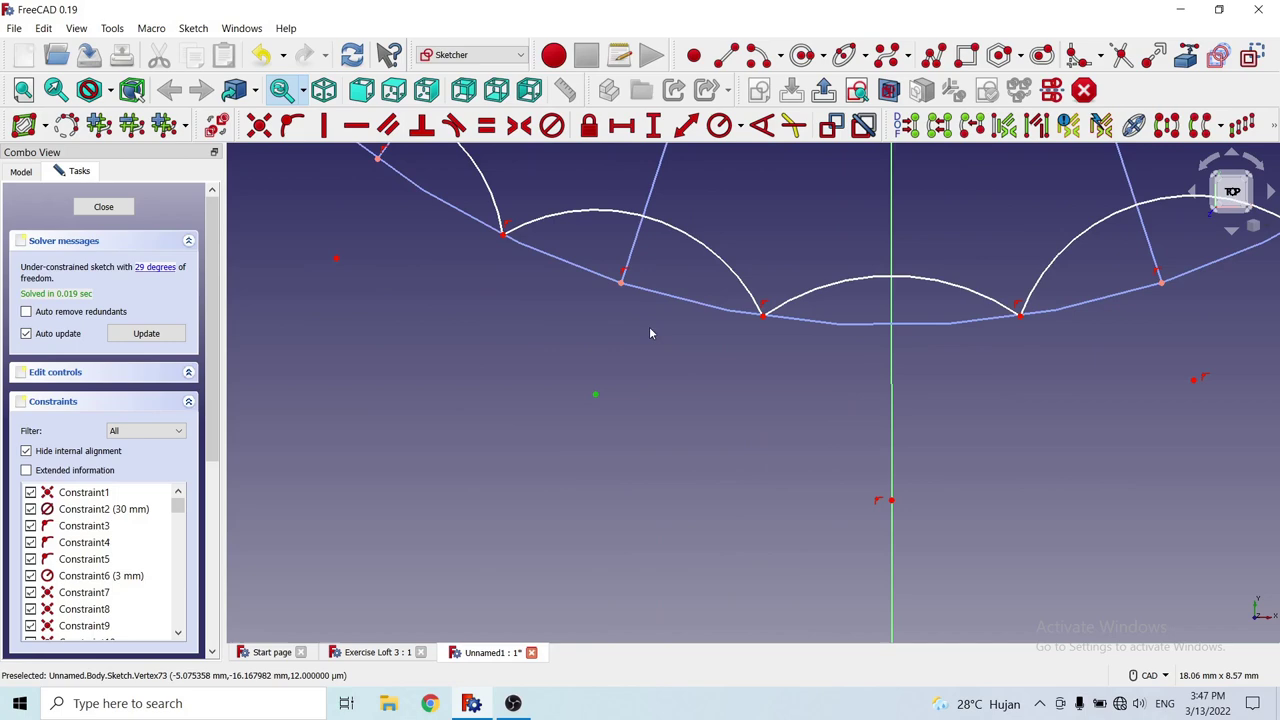
left_click(637, 248)
left_click(292, 127)
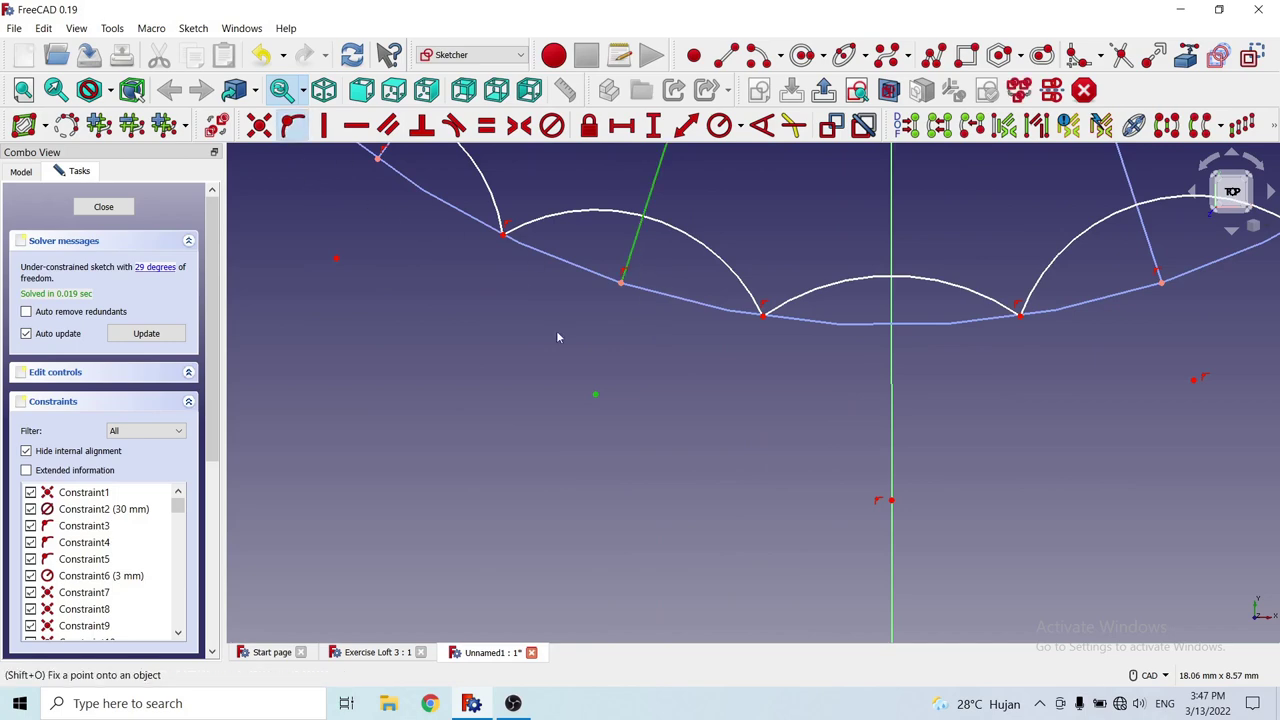
Pin one more arc point onto its radial line, leaving 27 degrees of freedom.
scroll(560, 340, "down", 2)
scroll(600, 430, "up", 2)
scroll(590, 425, "up", 2)
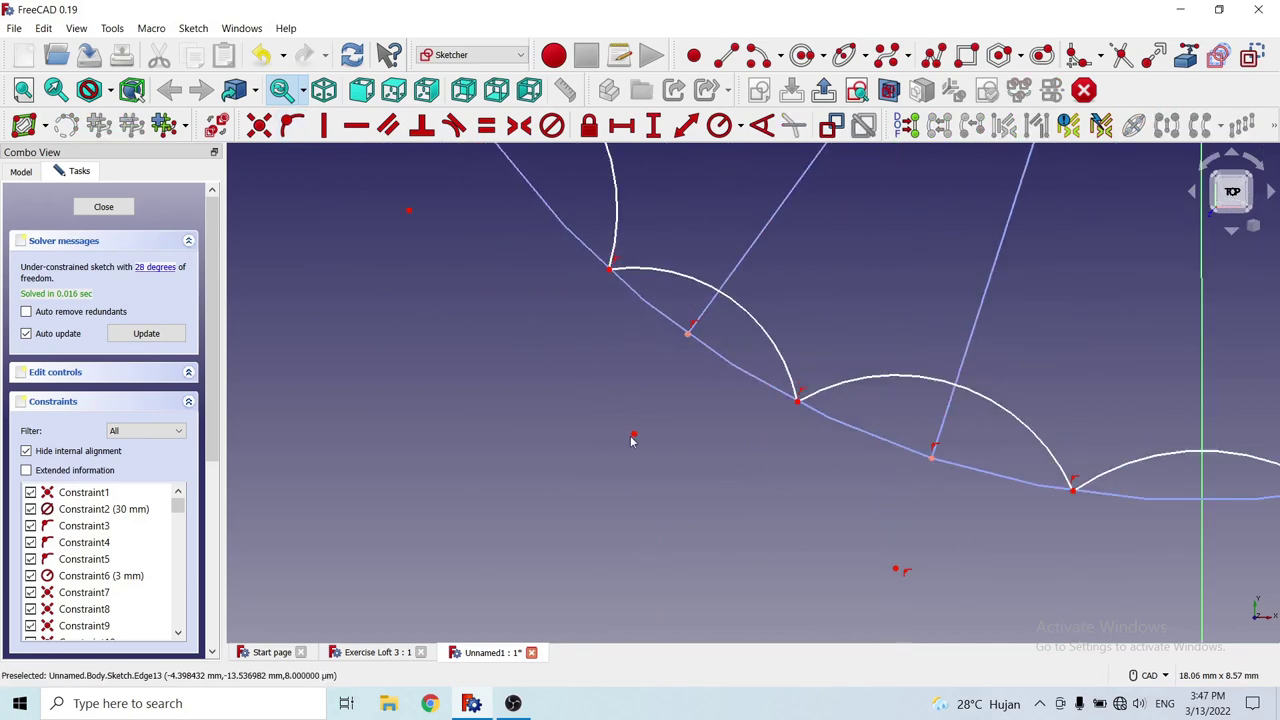
left_click(634, 435)
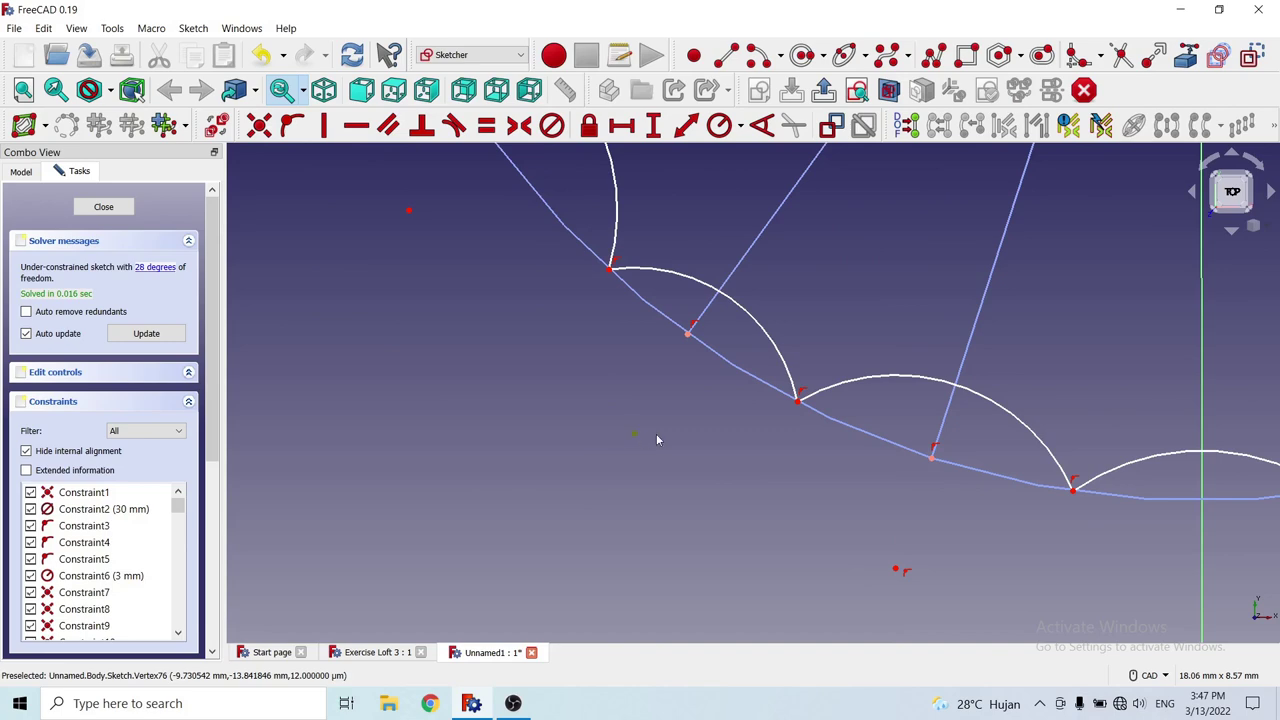
left_click(736, 270)
left_click(292, 127)
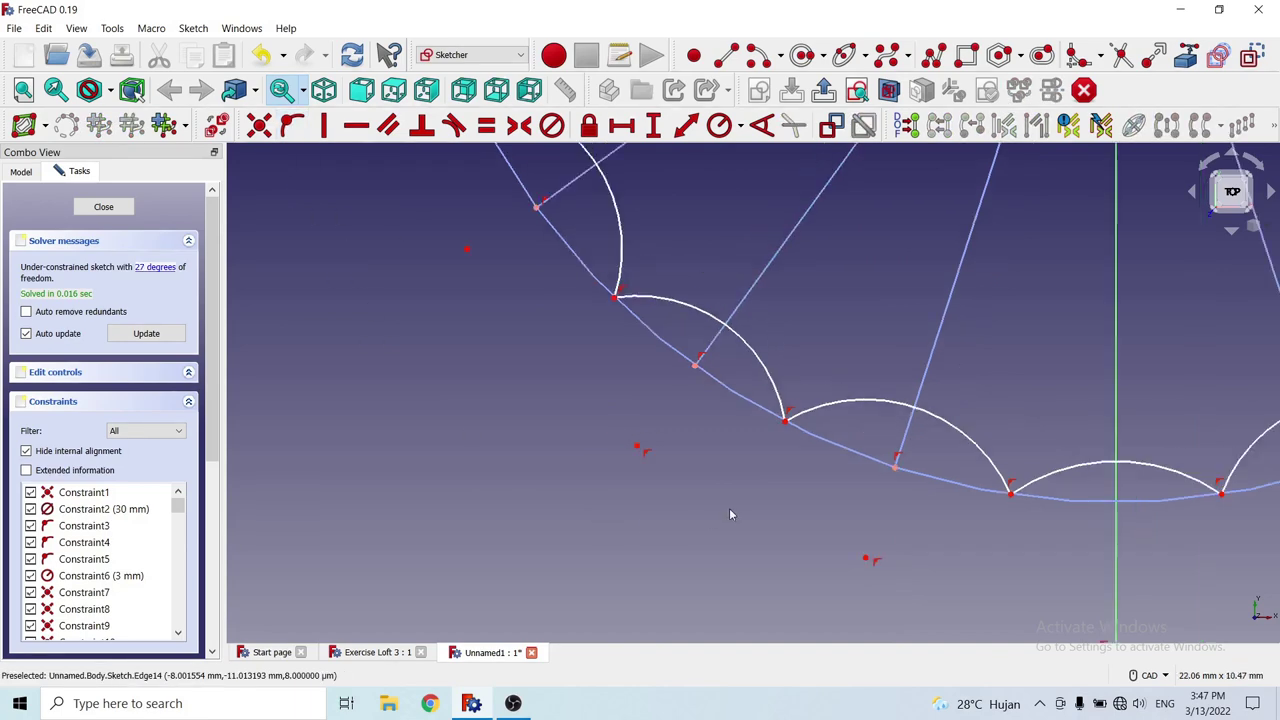
scroll(474, 314, "down", 2)
scroll(600, 373, "up", 3)
scroll(620, 356, "down", 2)
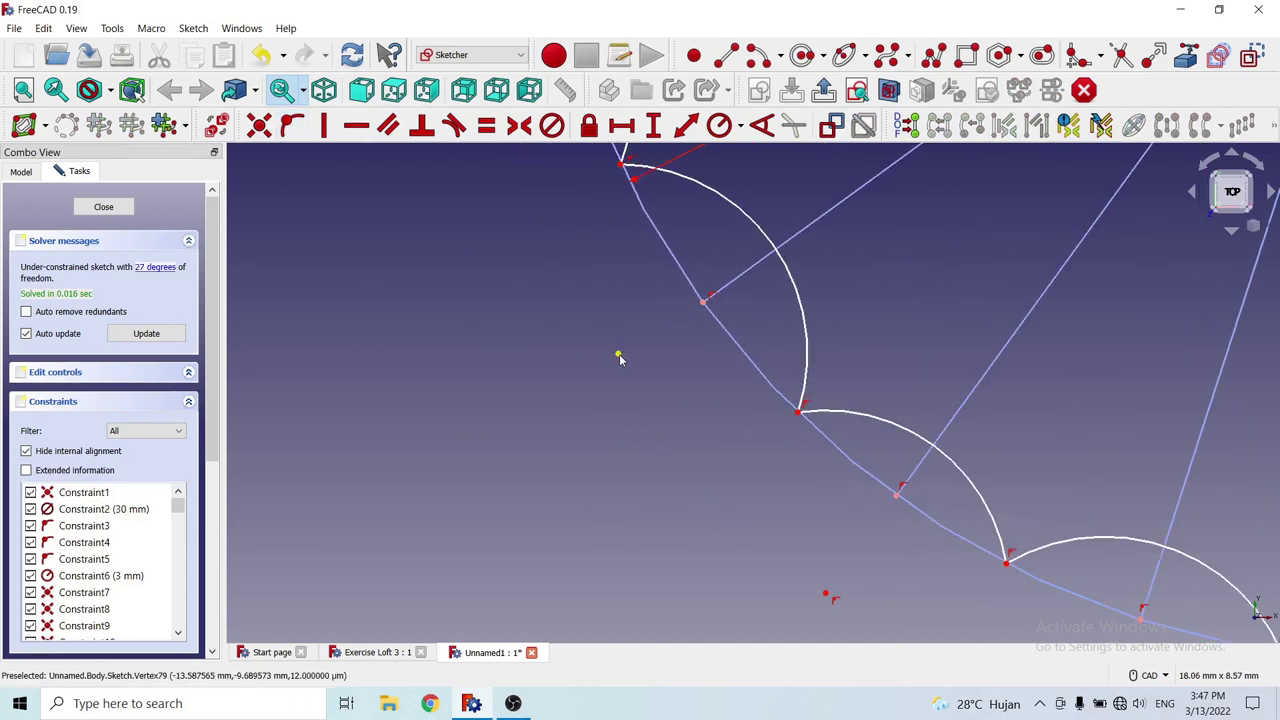
scroll(492, 437, "down", 2)
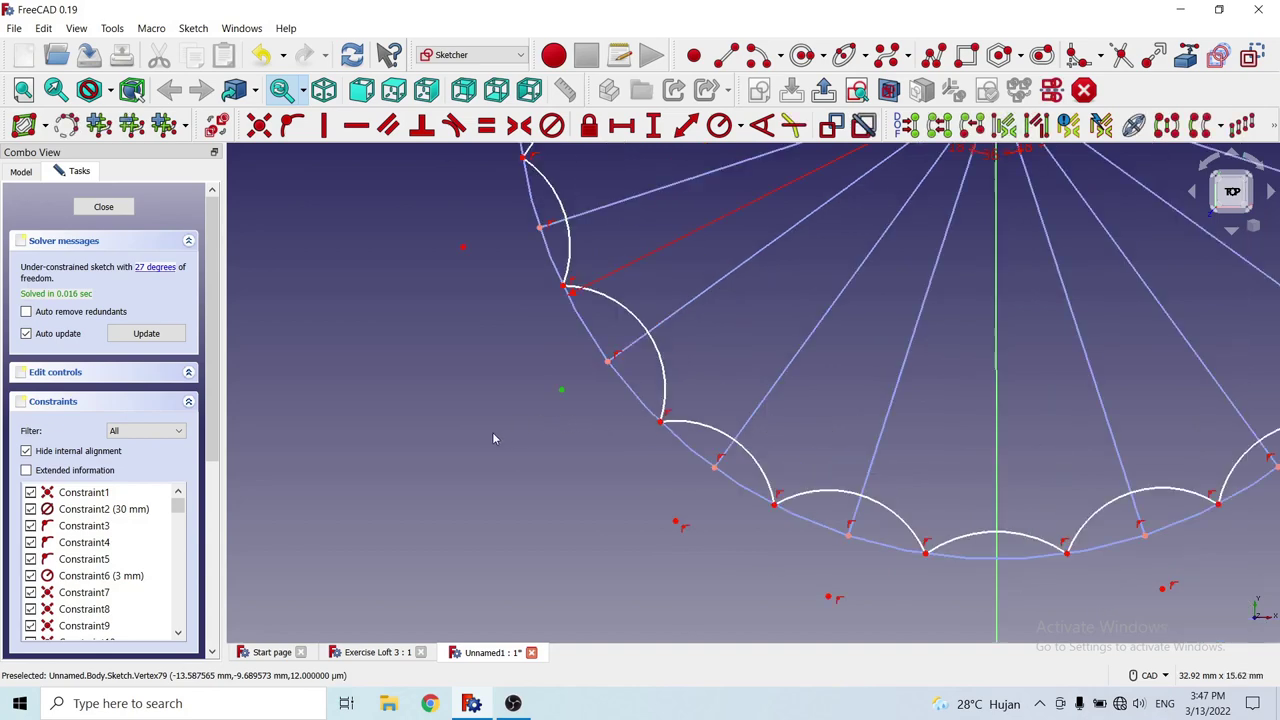
Constrain the first scallop point onto its radial construction line with the O shortcut.
left_click(636, 342)
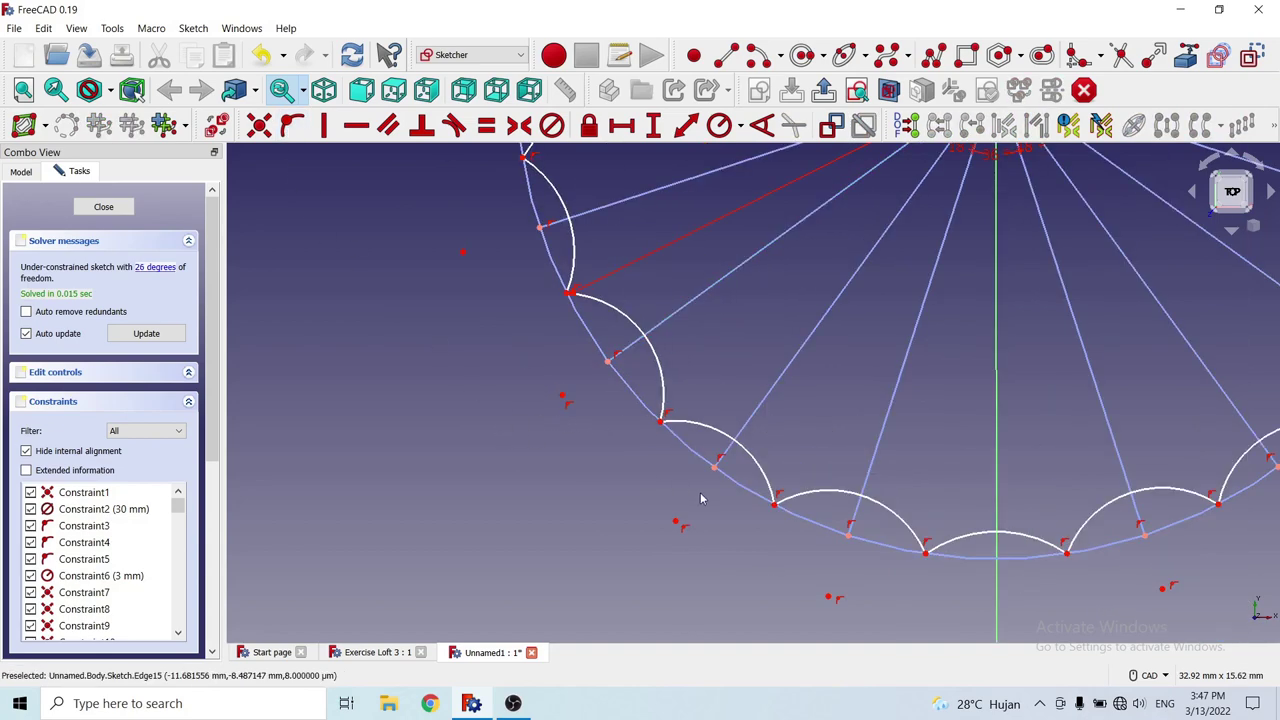
scroll(650, 380, "down", 3)
scroll(573, 385, "up", 3)
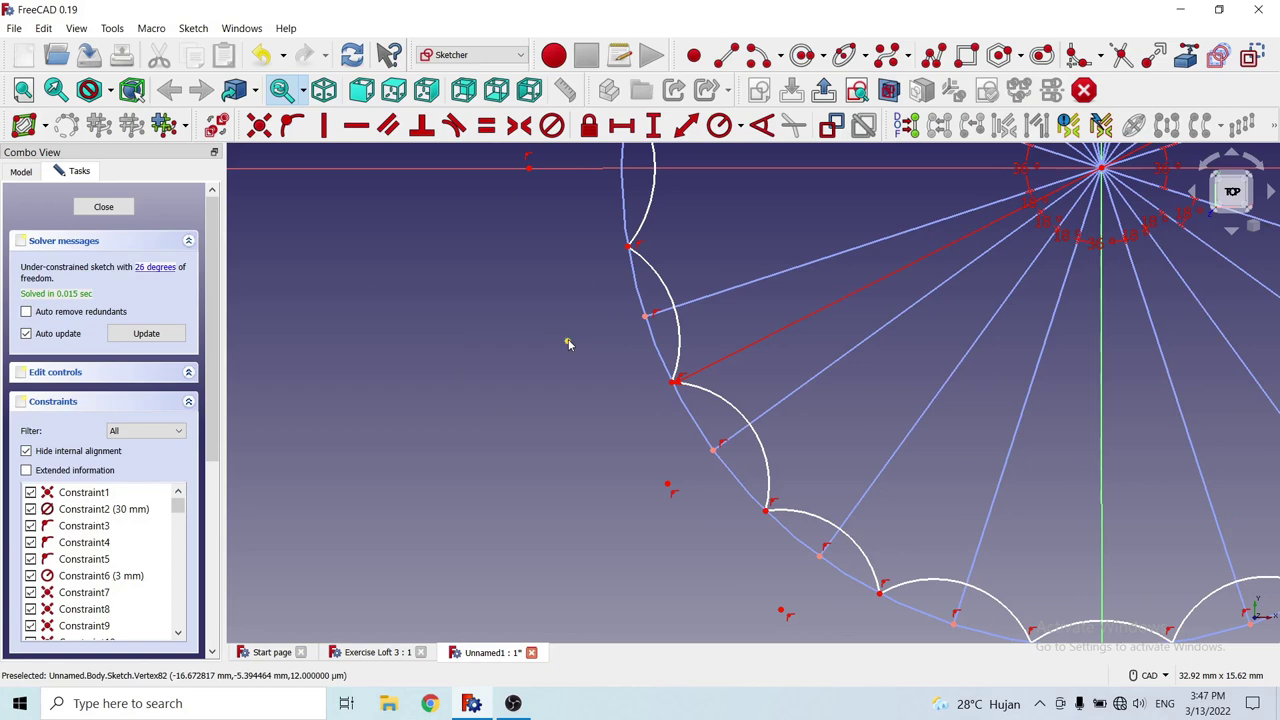
left_click(568, 343)
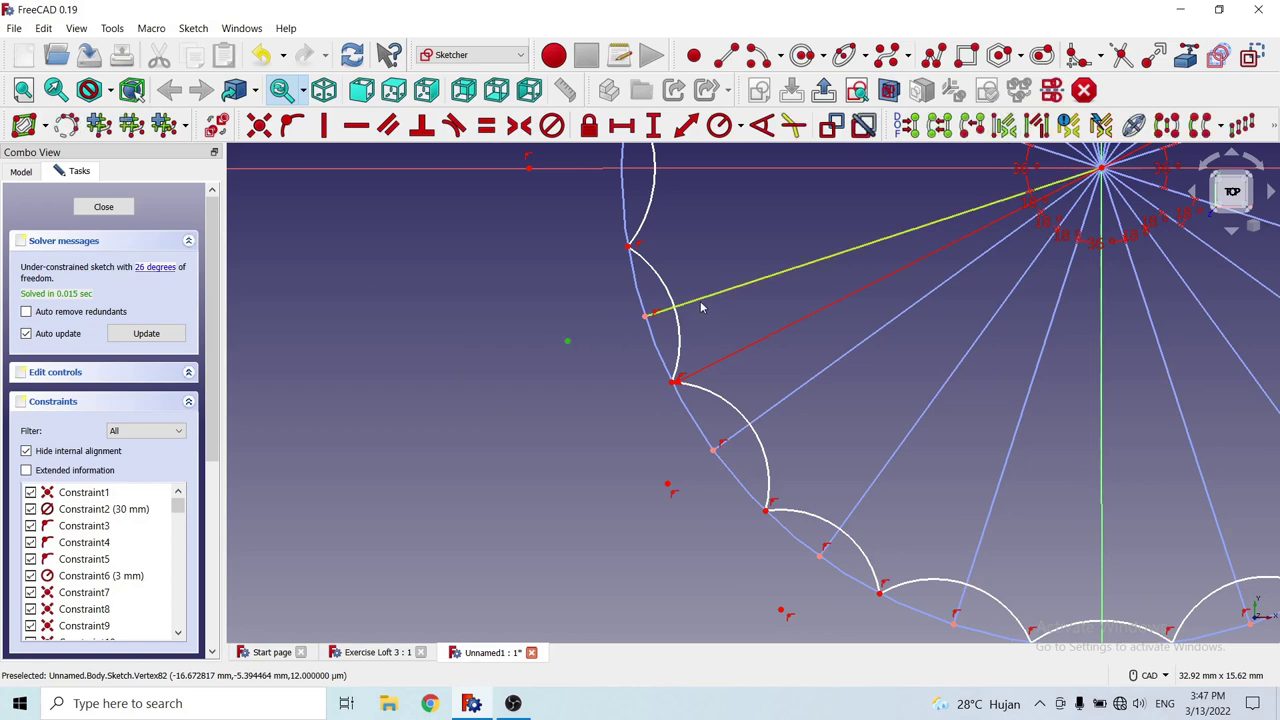
left_click(701, 308)
key("o")
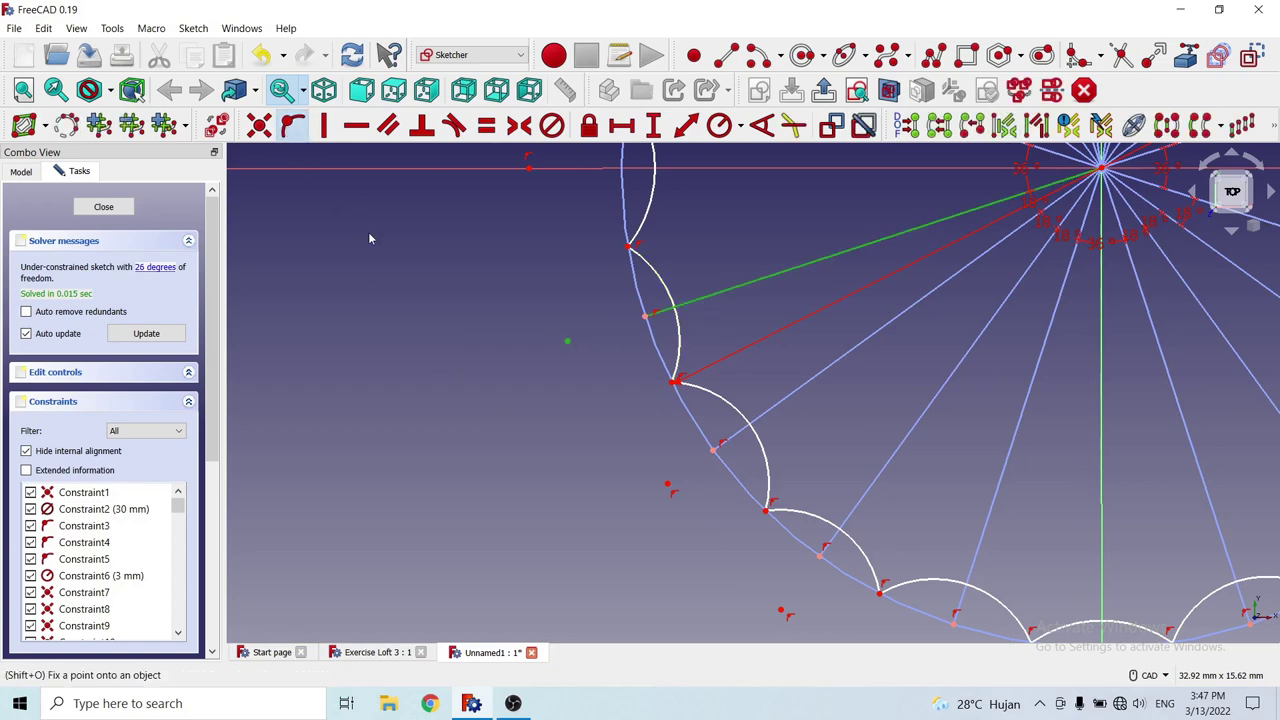
scroll(549, 391, "down", 4)
scroll(523, 357, "up", 2)
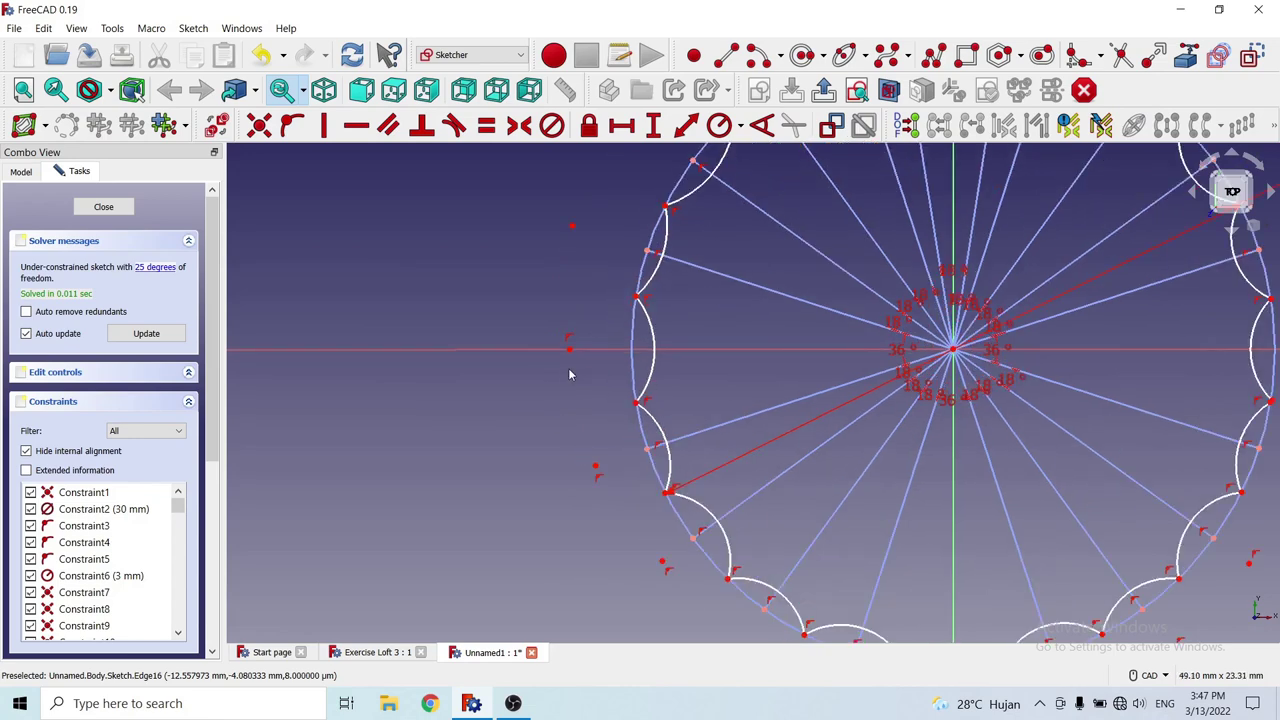
scroll(535, 345, "down", 2)
scroll(586, 305, "up", 4)
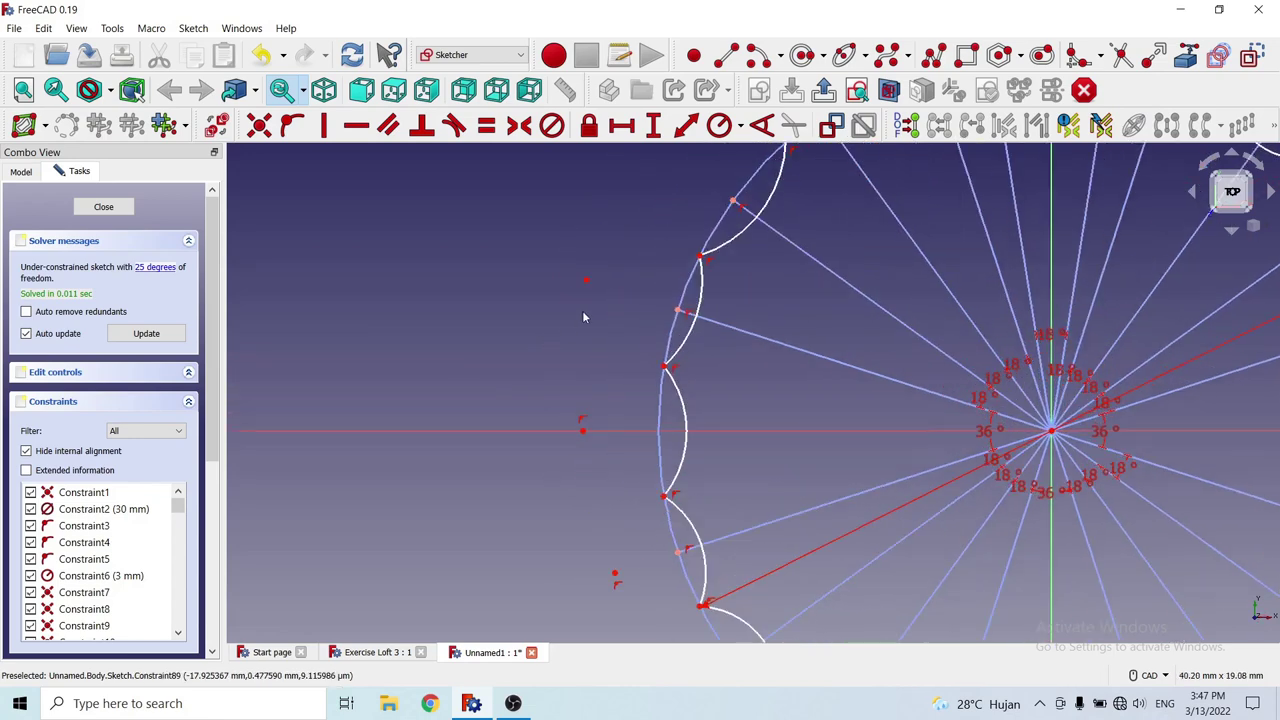
Pin the next two scallop points onto their radial construction lines.
left_click(587, 284)
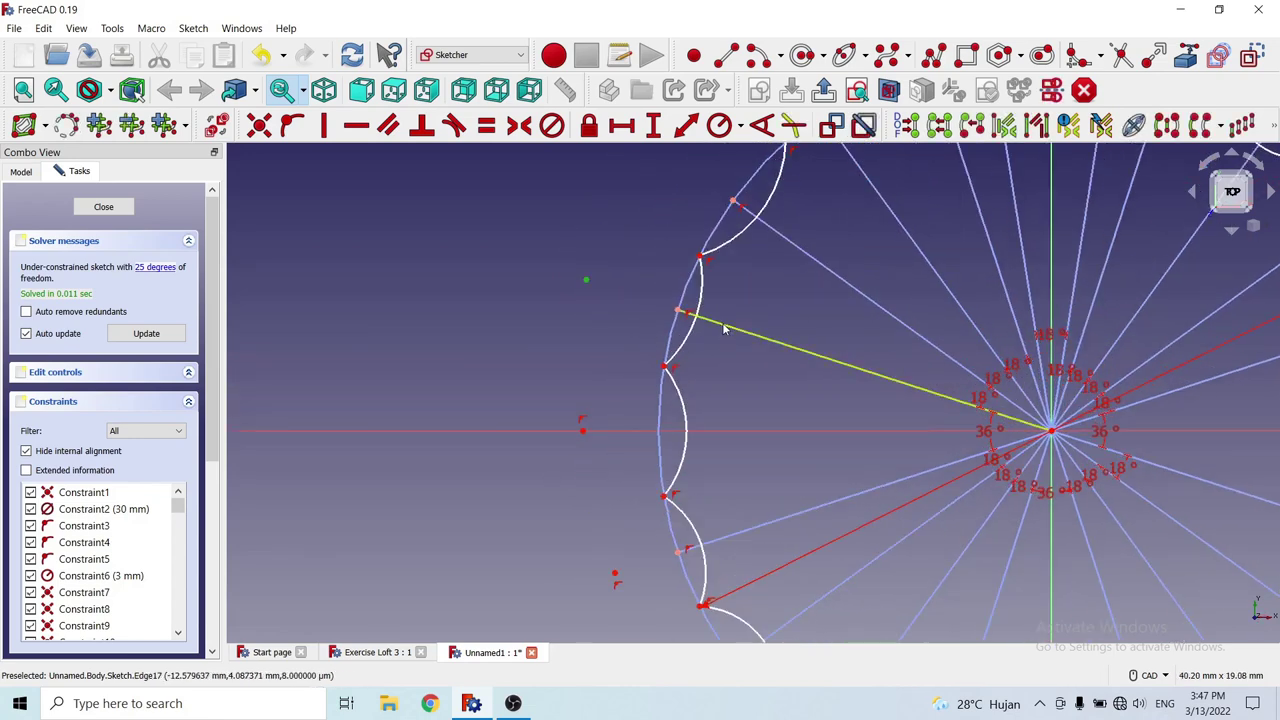
left_click(726, 328)
left_click(291, 125)
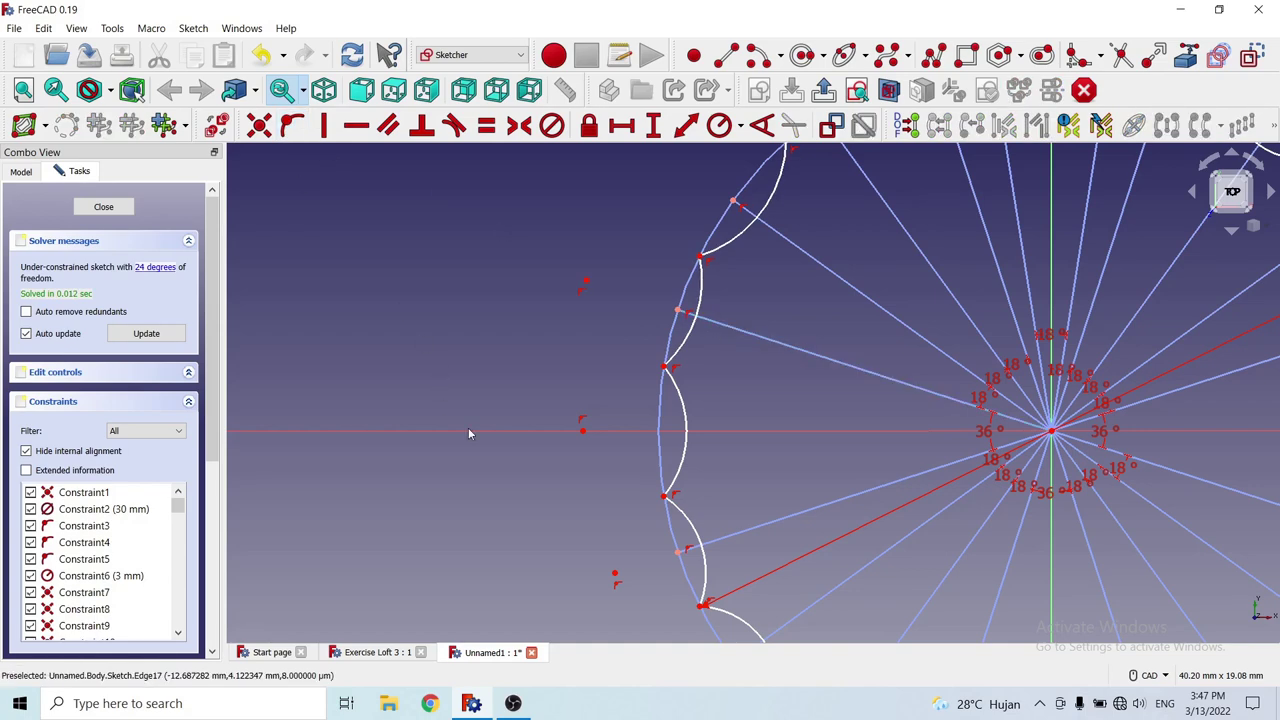
scroll(548, 356, "down", 3)
scroll(548, 356, "down", 1)
scroll(594, 224, "up", 3)
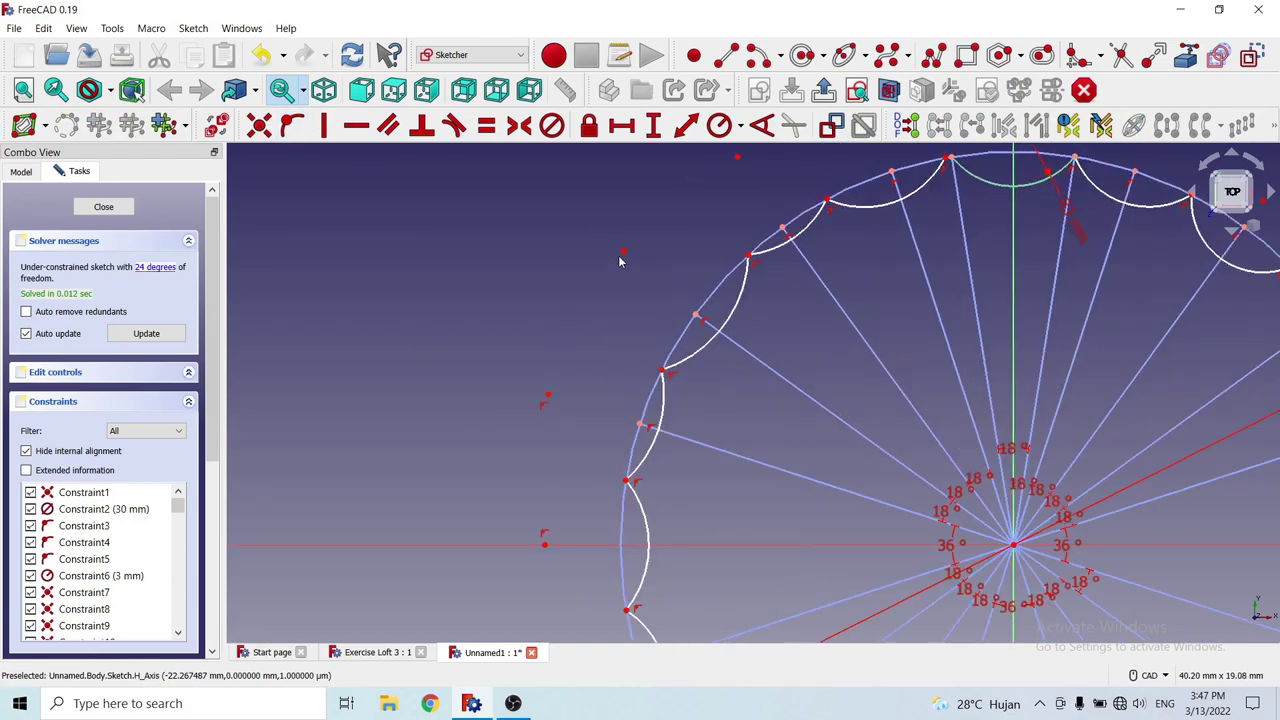
left_click(622, 253)
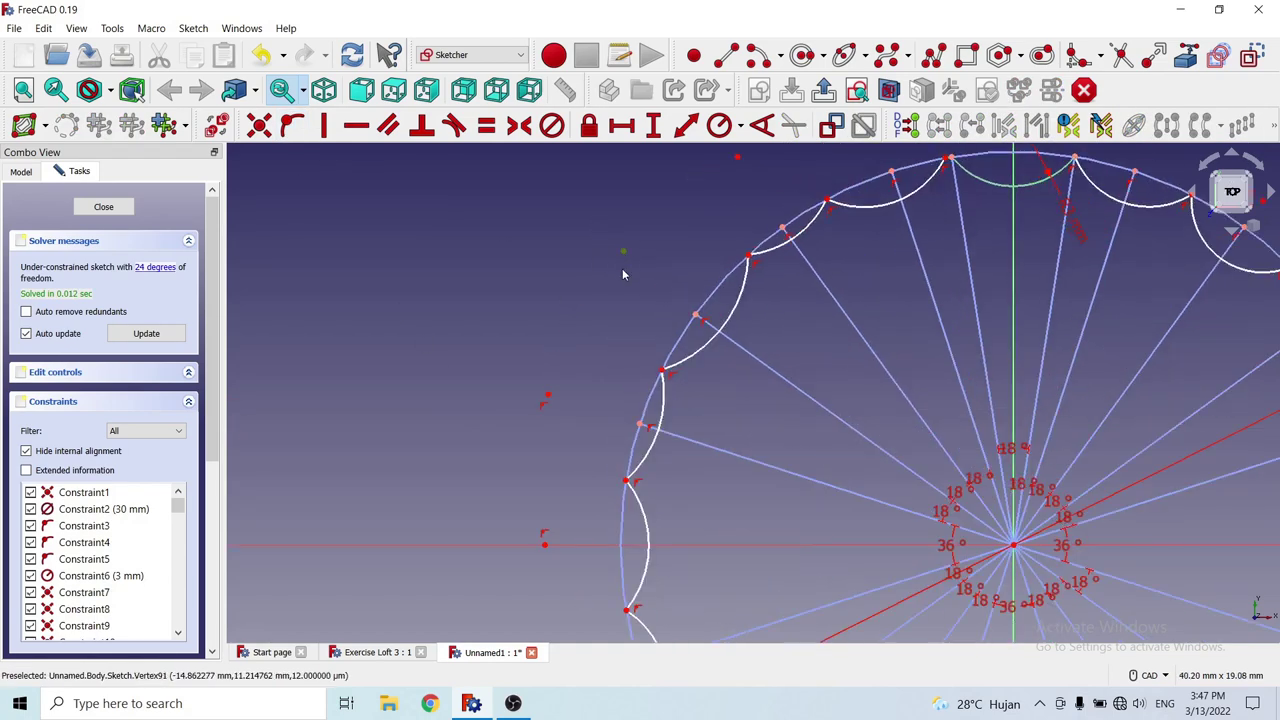
left_click(742, 349)
left_click(291, 125)
scroll(496, 295, "down", 2)
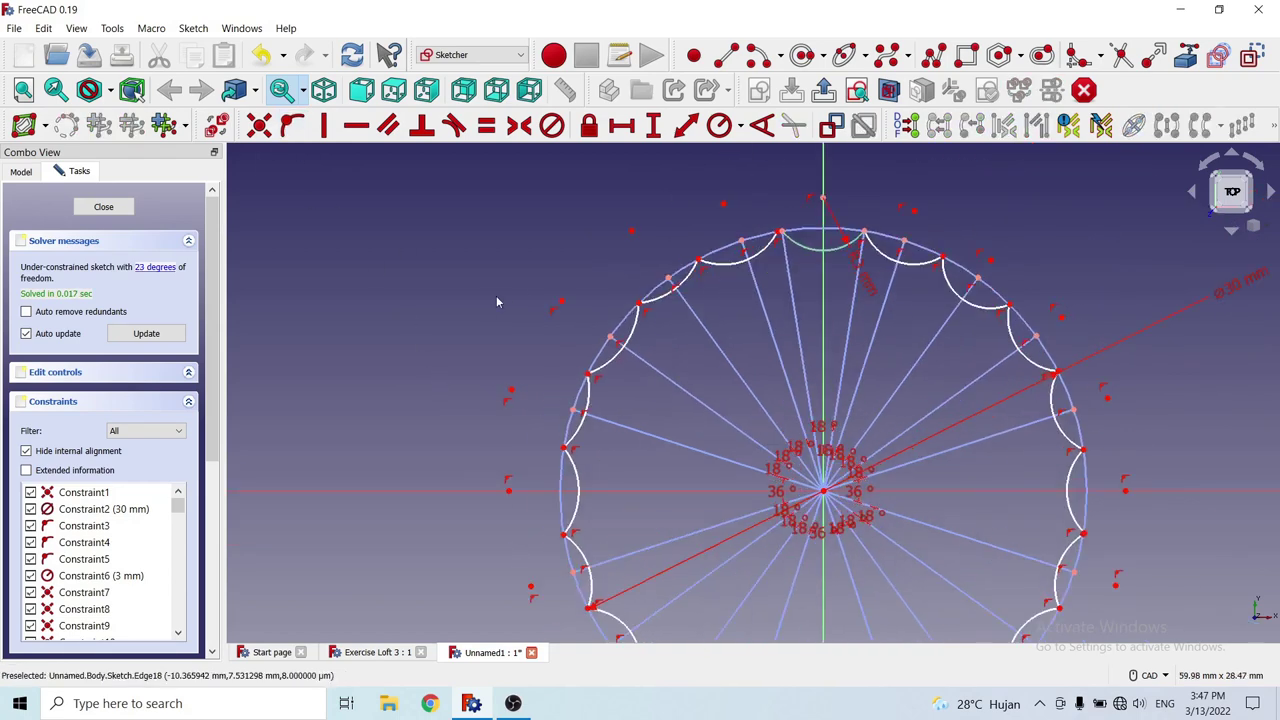
scroll(614, 258, "up", 3)
scroll(614, 258, "down", 2)
scroll(620, 260, "up", 2)
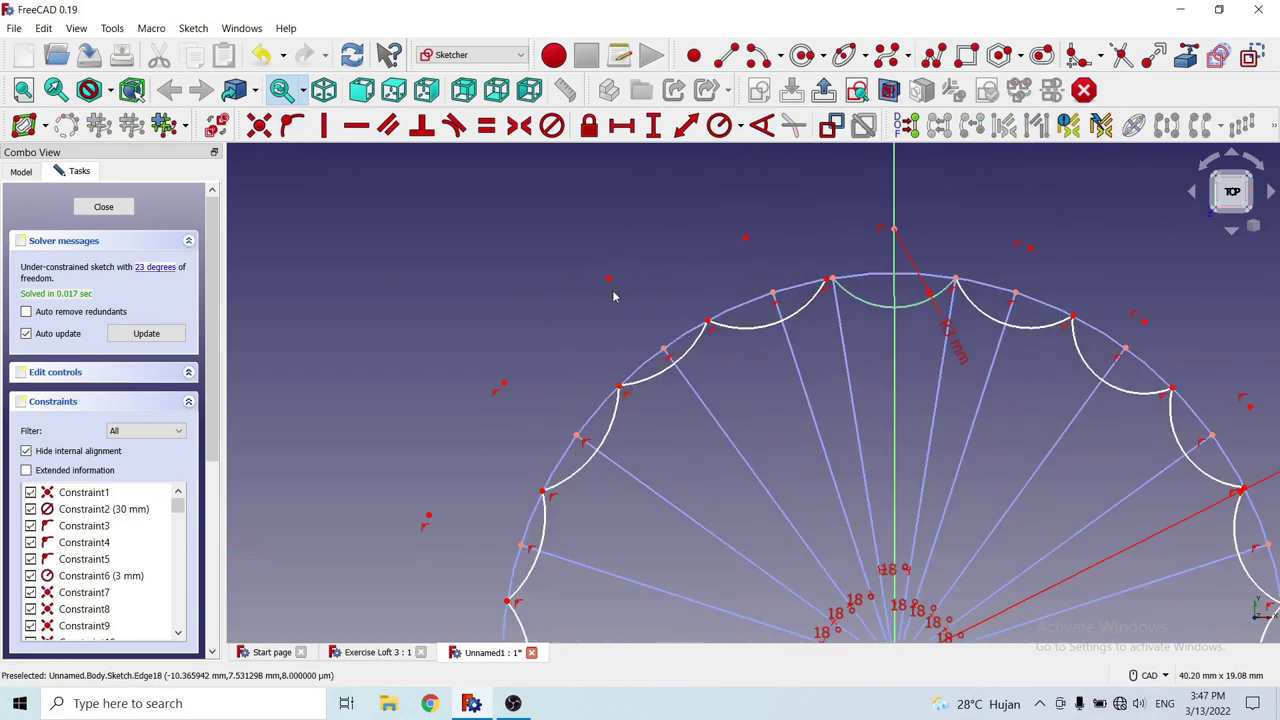
Pin the last two scallop points onto their radial lines, reaching 21 degrees of freedom.
left_click(608, 280)
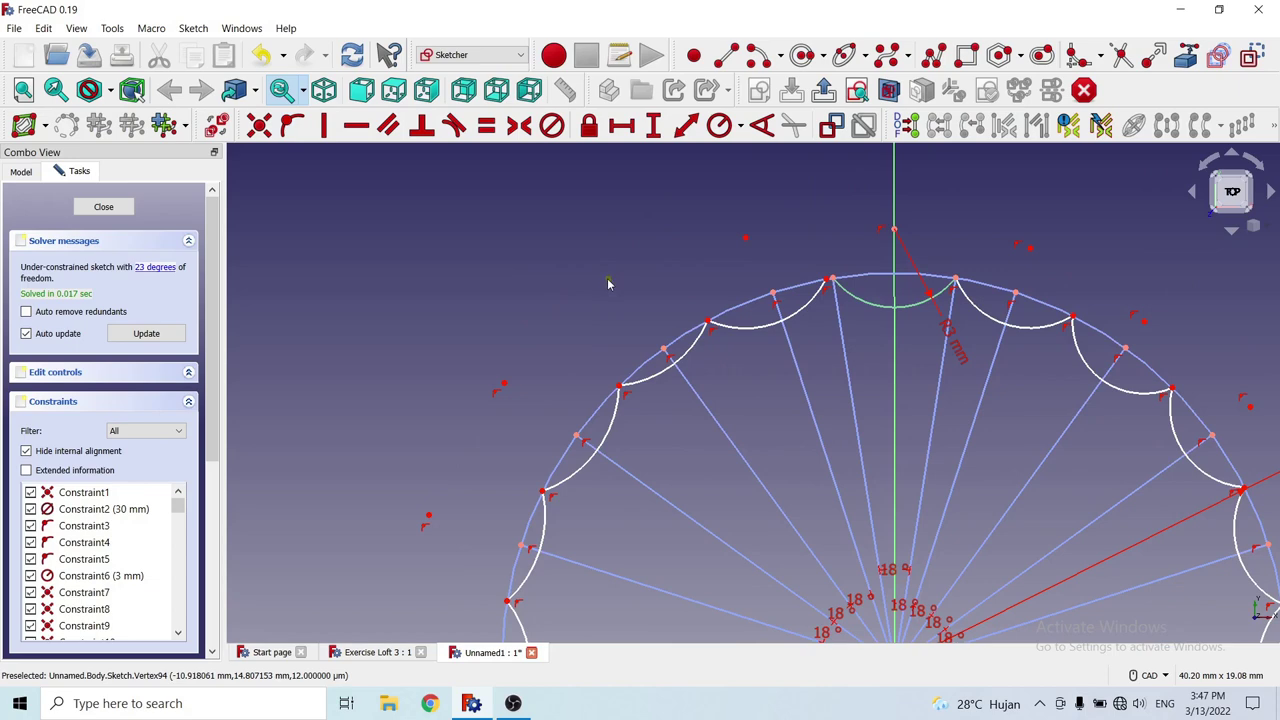
left_click(690, 393)
left_click(291, 125)
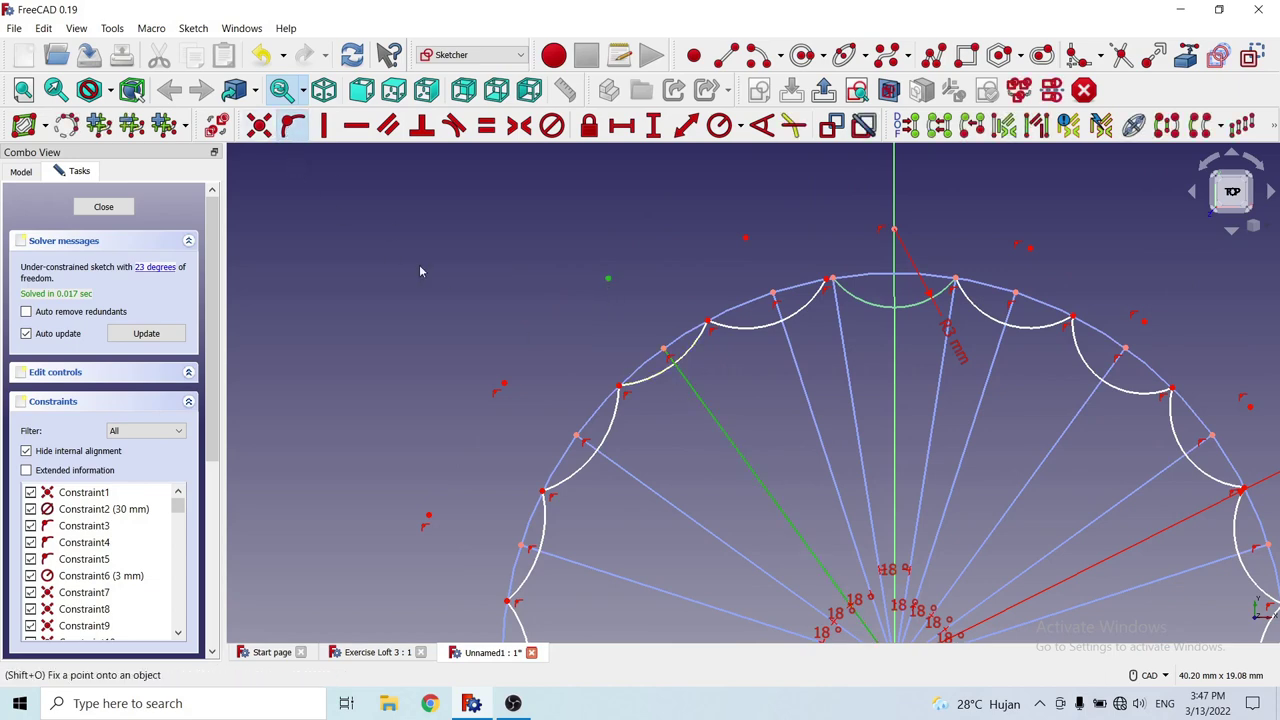
scroll(410, 250, "down", 3)
scroll(540, 226, "up", 4)
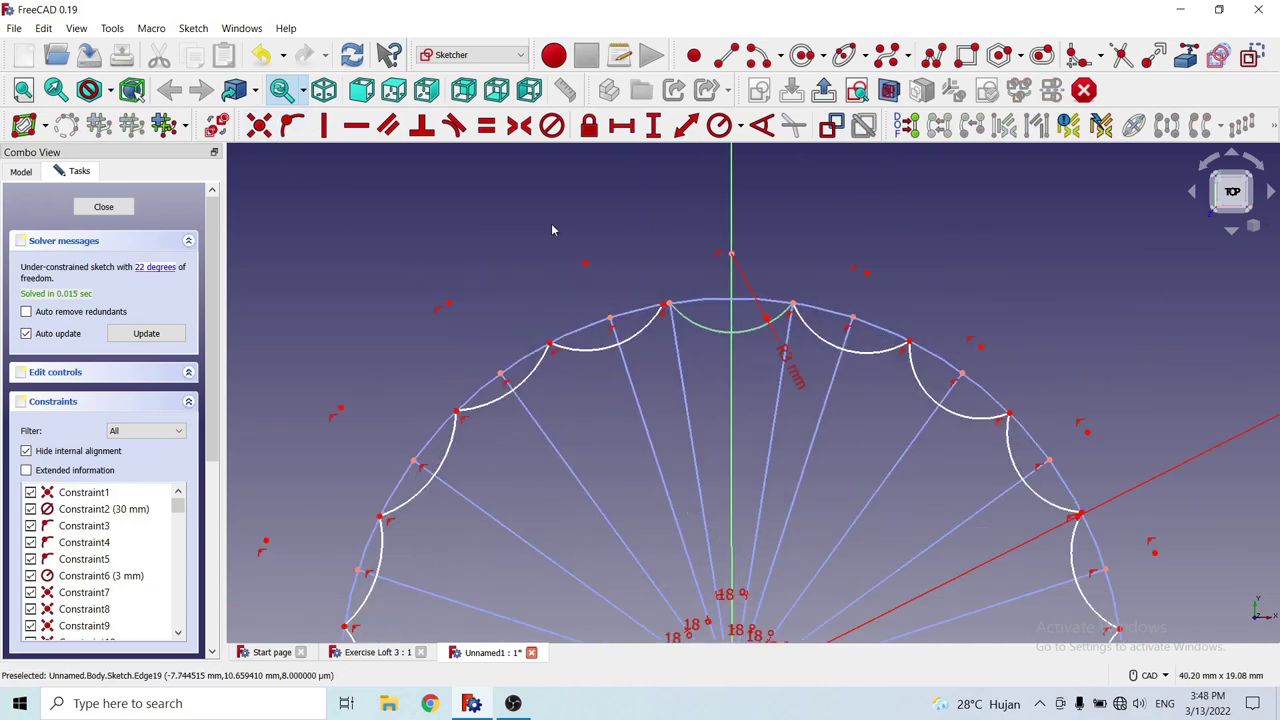
left_click(586, 265)
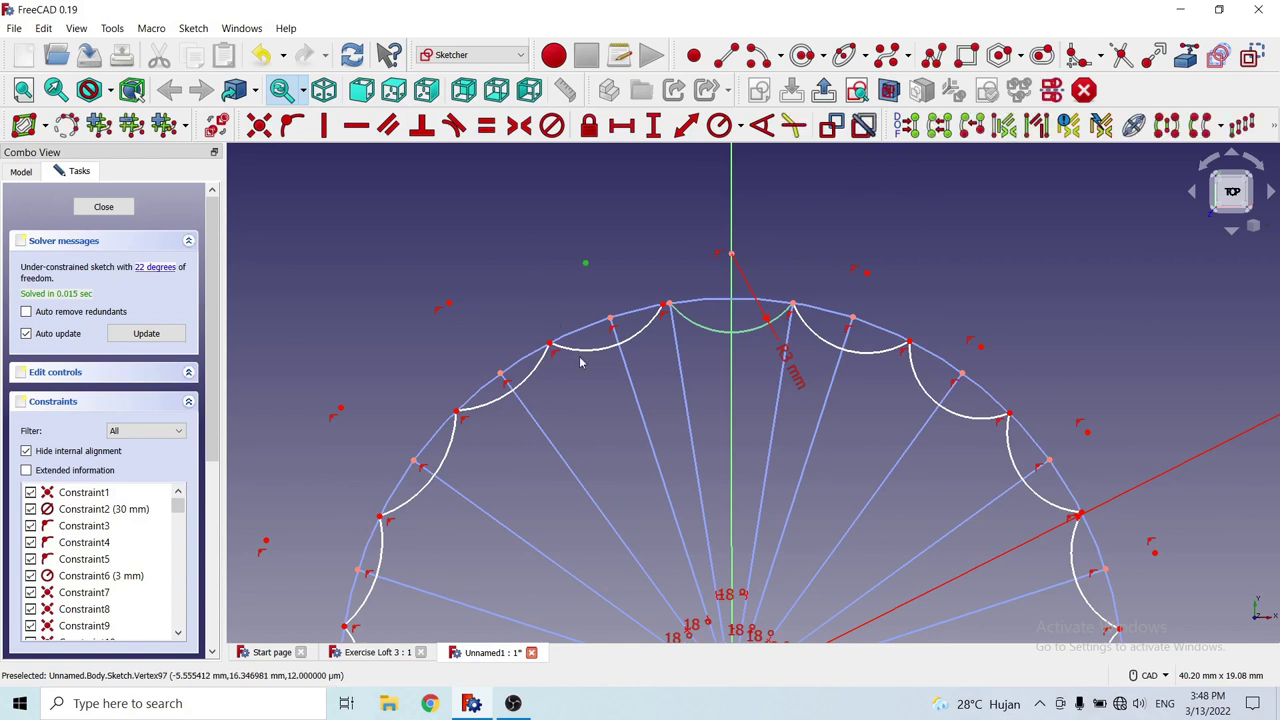
left_click(626, 378)
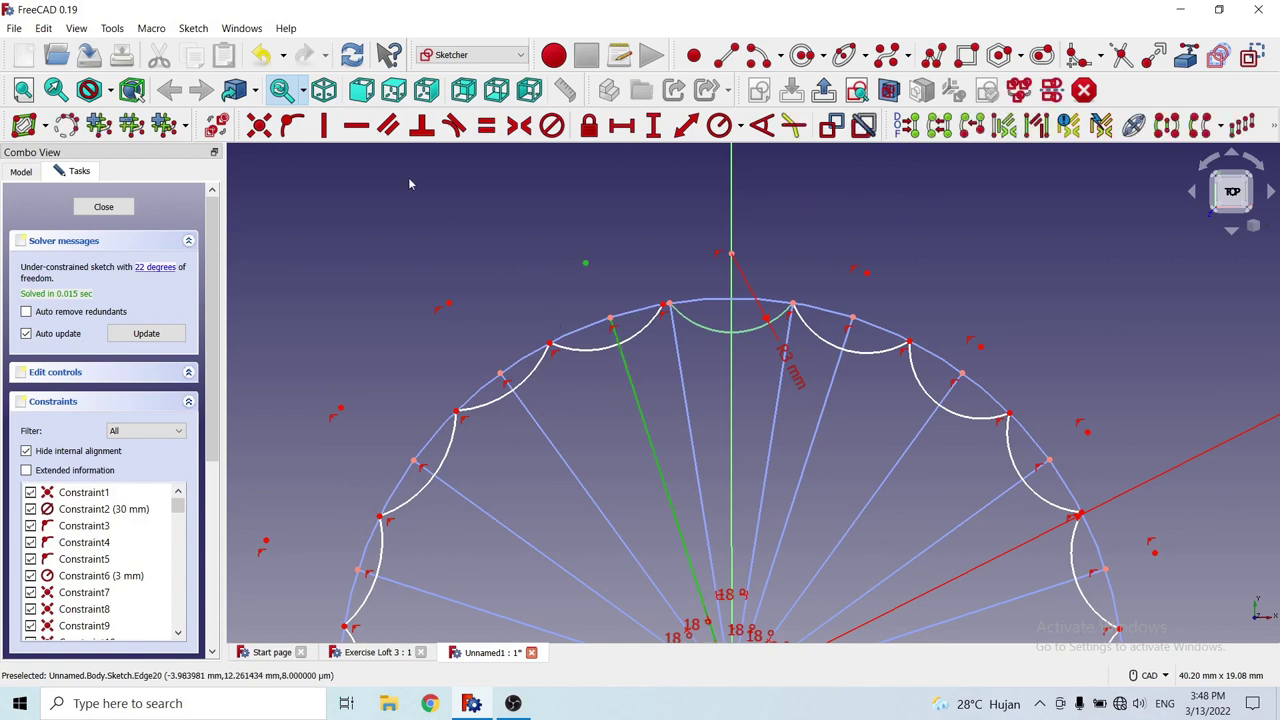
left_click(291, 125)
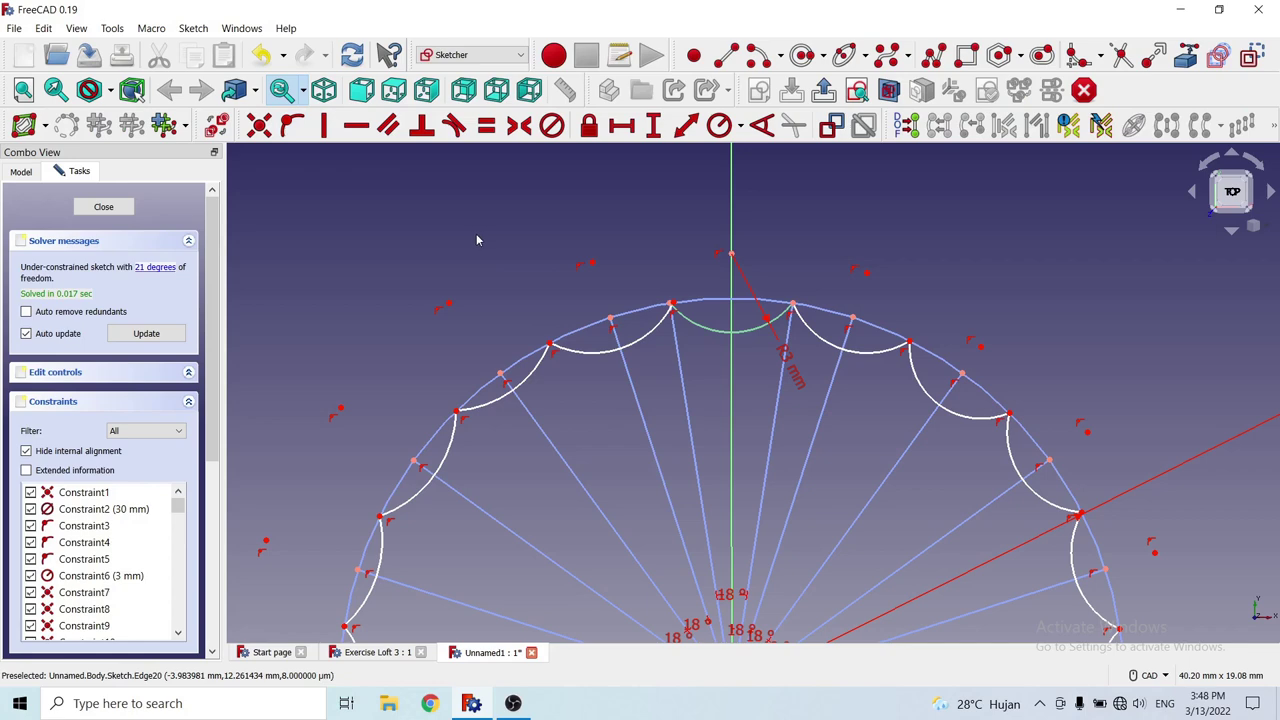
scroll(775, 236, "down", 2)
scroll(775, 240, "up", 2)
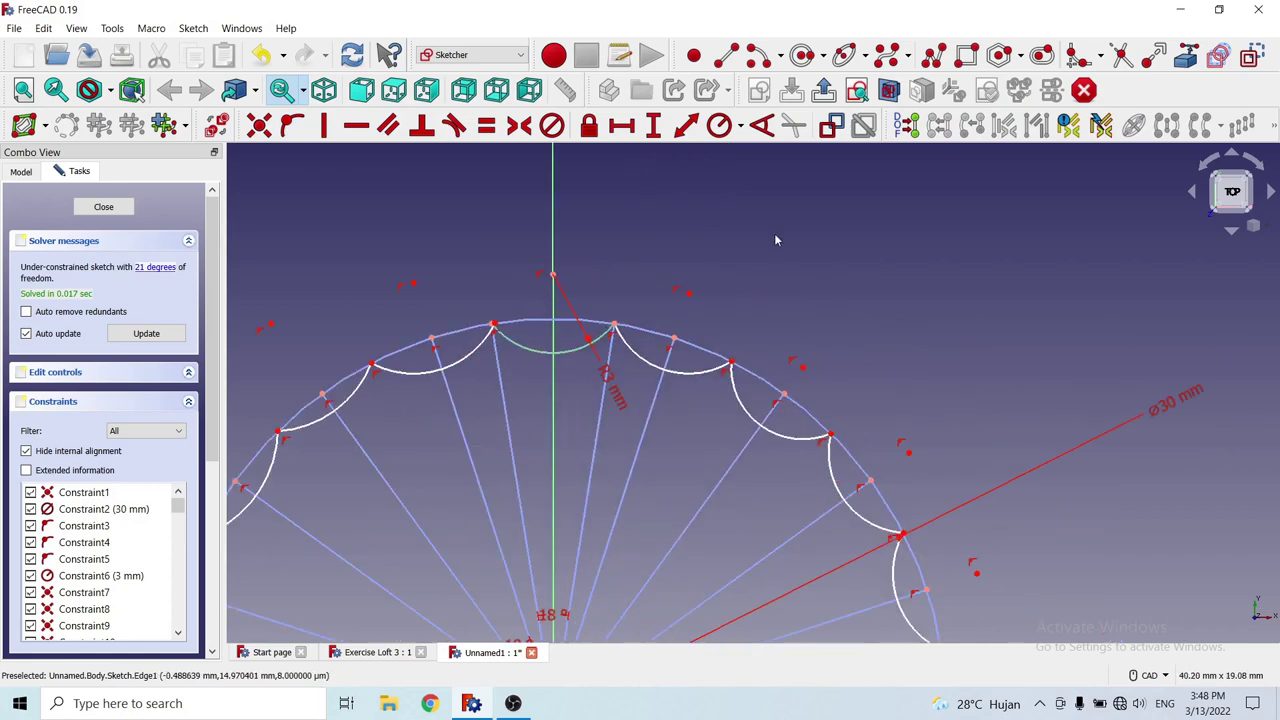
Select several neighbouring scallop arcs near the top of the ring.
left_click(691, 381)
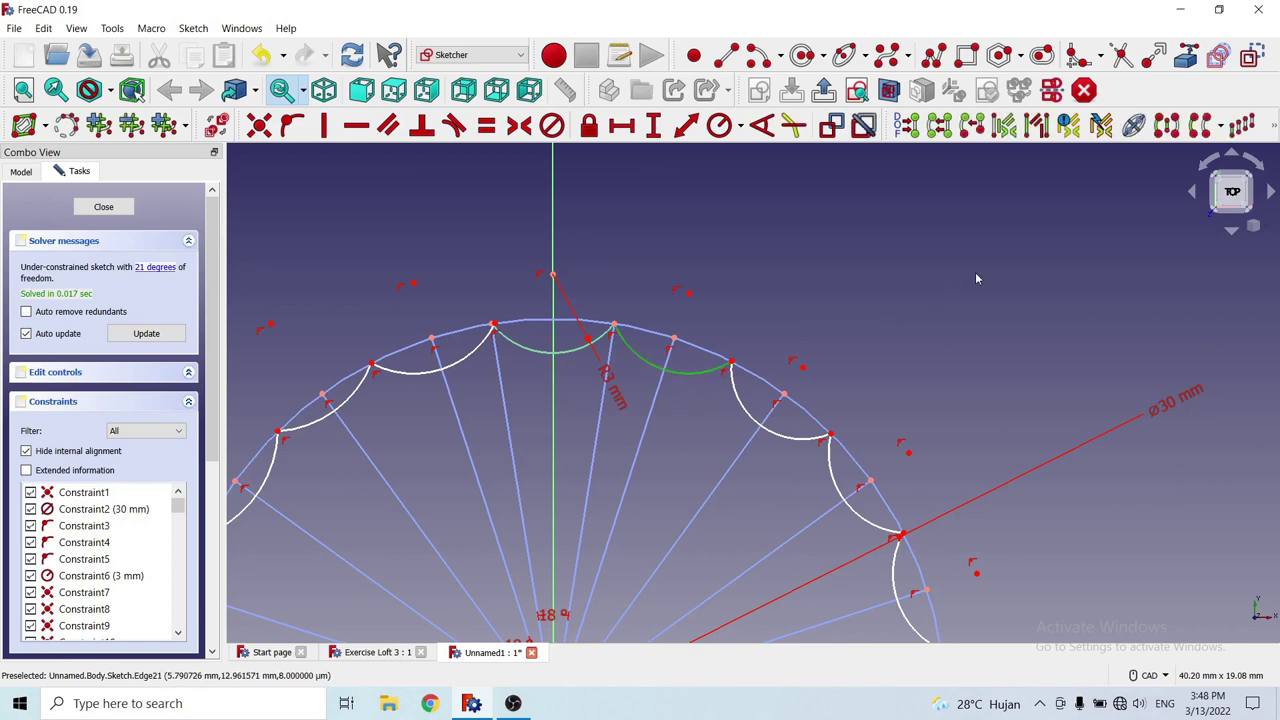
scroll(975, 272, "down", 2)
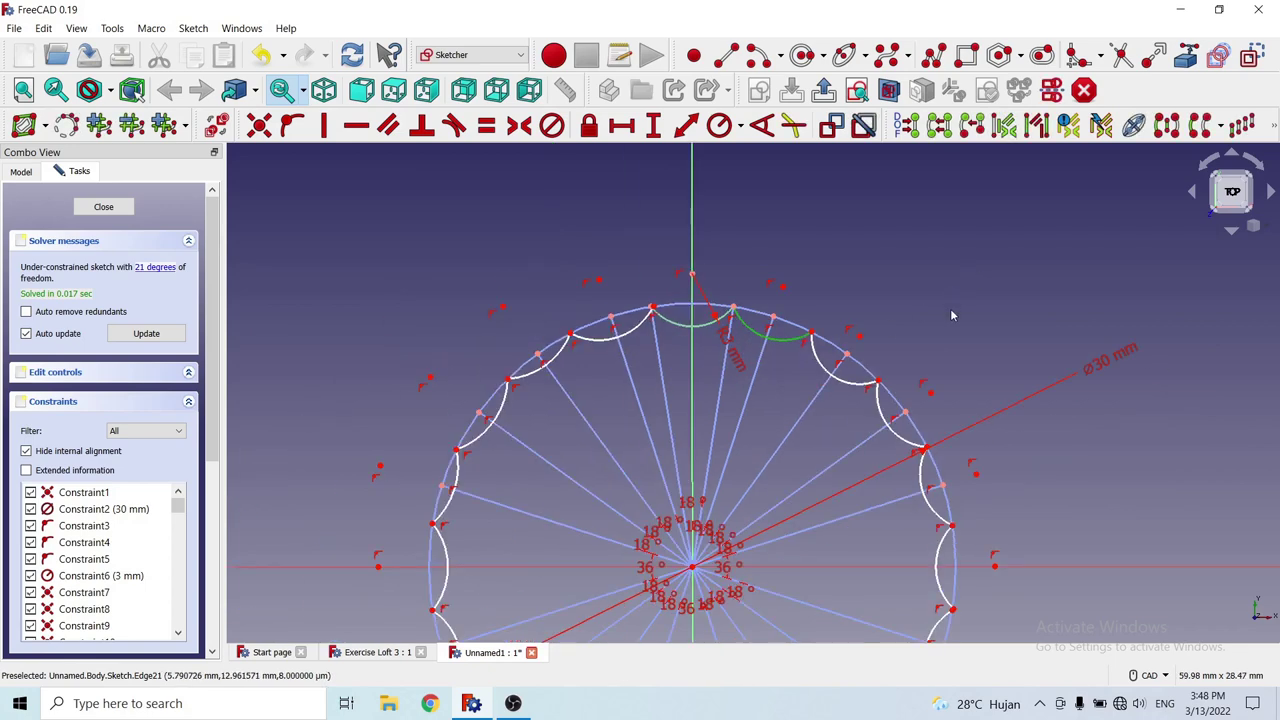
left_click(846, 388)
left_click(900, 436)
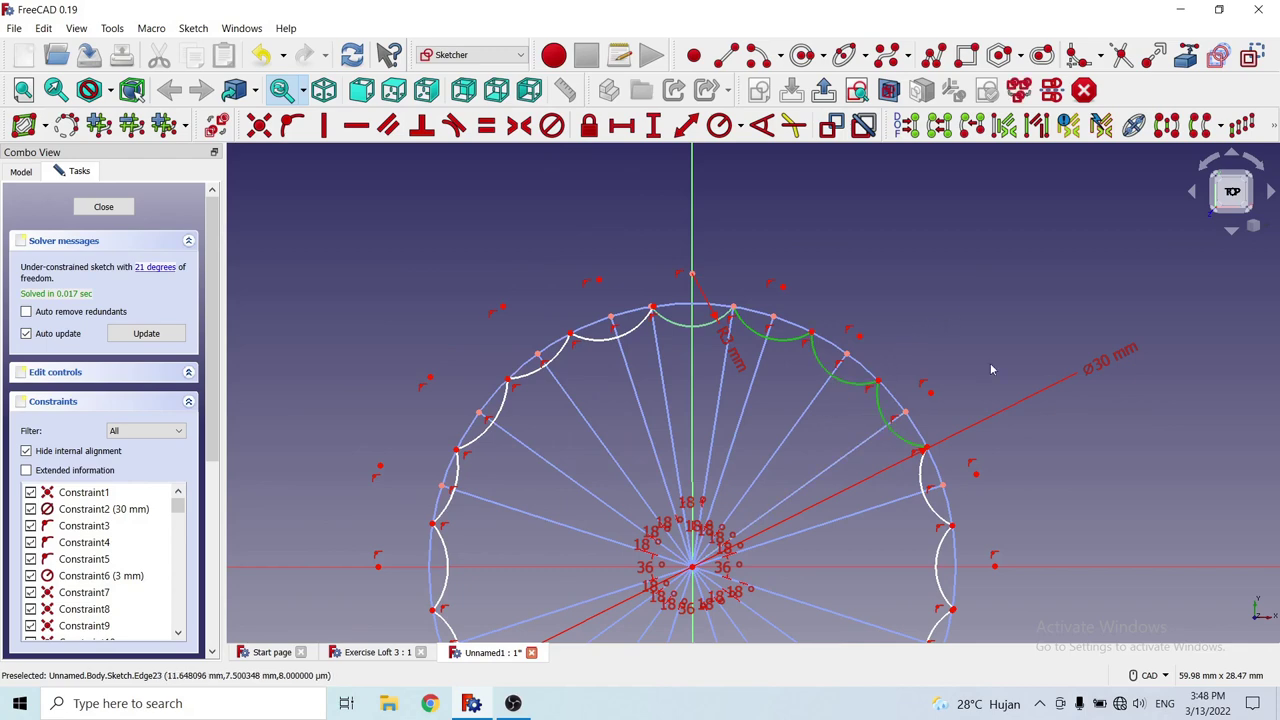
scroll(929, 243, "down", 2)
scroll(880, 340, "up", 2)
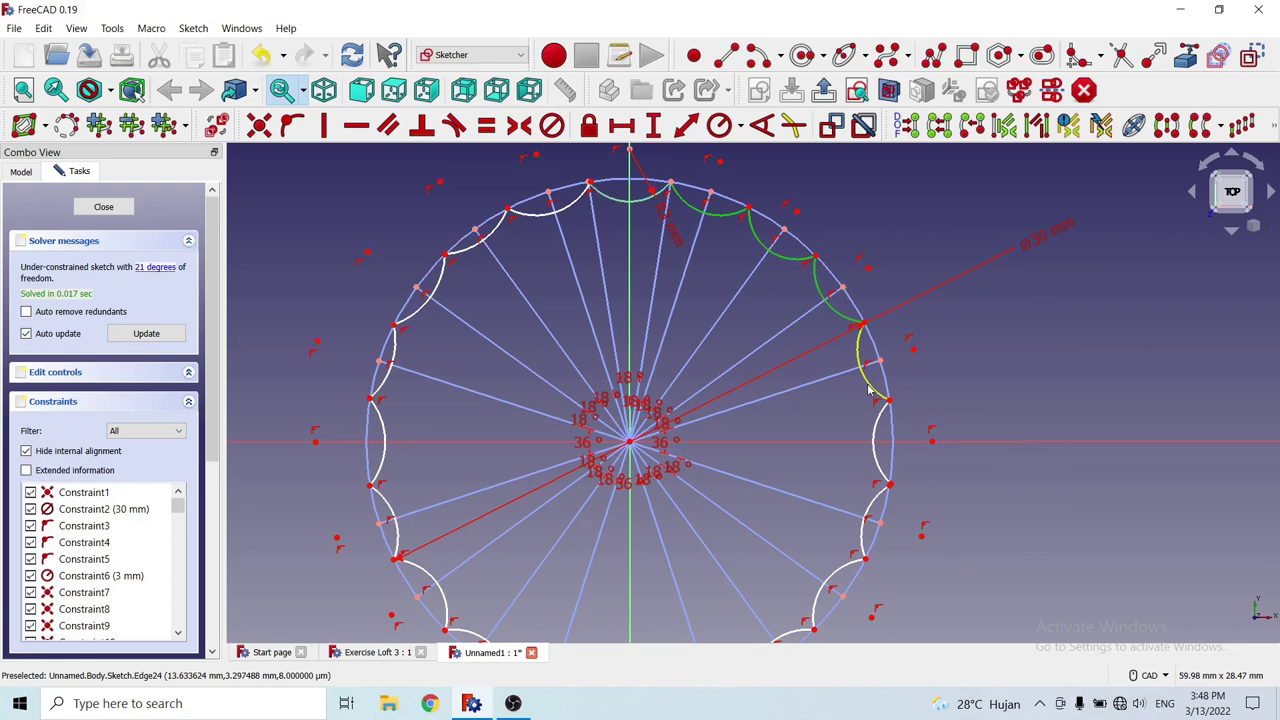
left_click(869, 390)
left_click(876, 440)
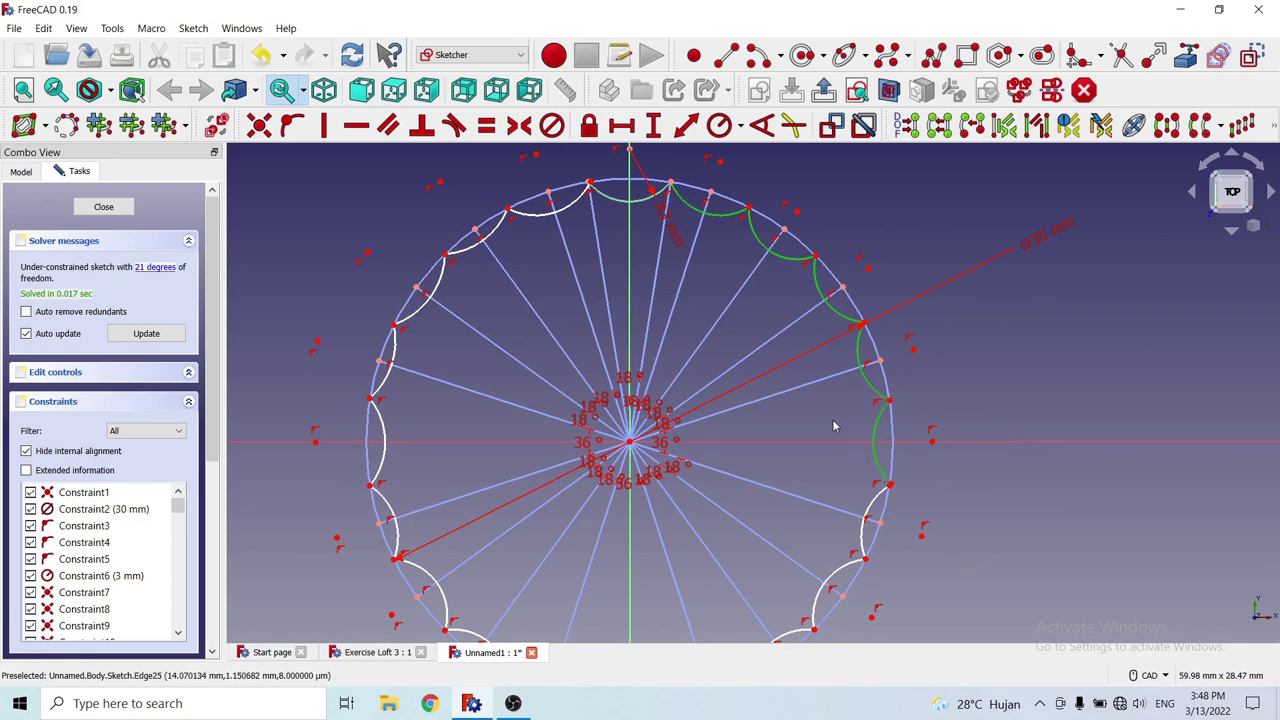
Zoom to the arc junction and make the two arc ends coincident, leaving 19 degrees of freedom.
scroll(889, 334, "up", 4)
scroll(908, 346, "up", 2)
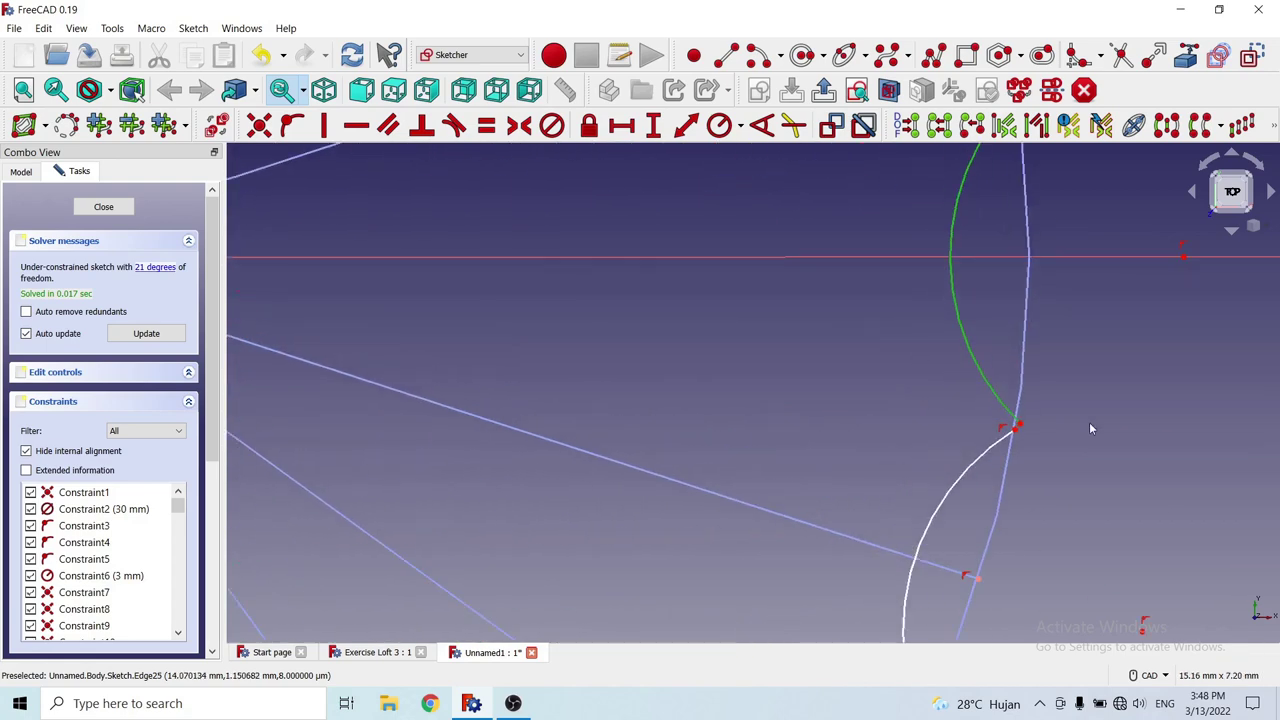
middle_click_drag(1091, 428, 897, 423)
scroll(901, 414, "up", 1)
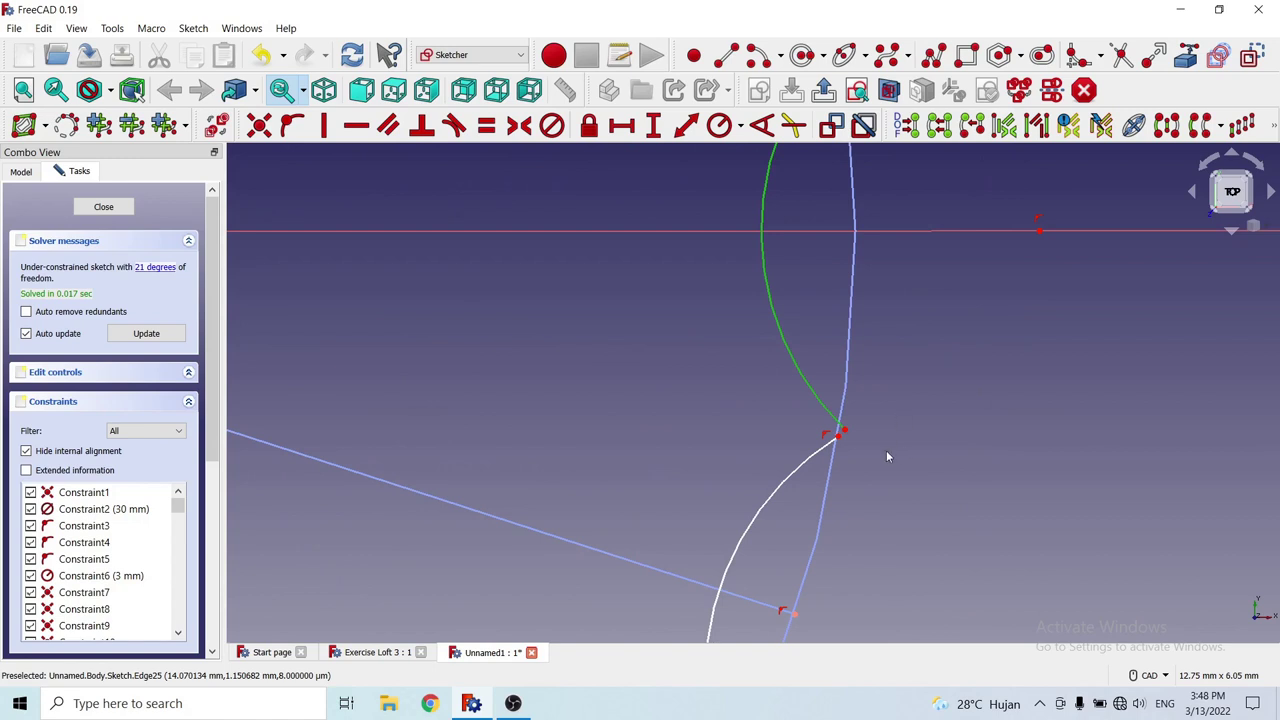
left_click(872, 455)
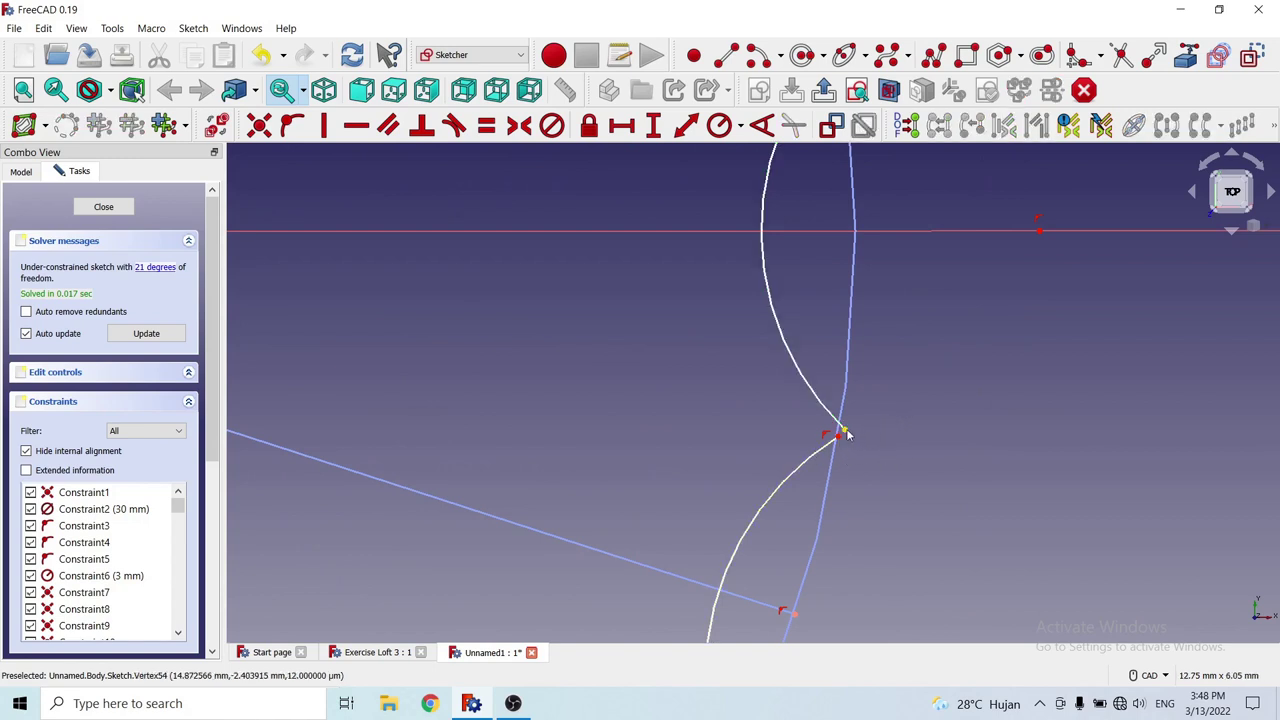
left_click(845, 437)
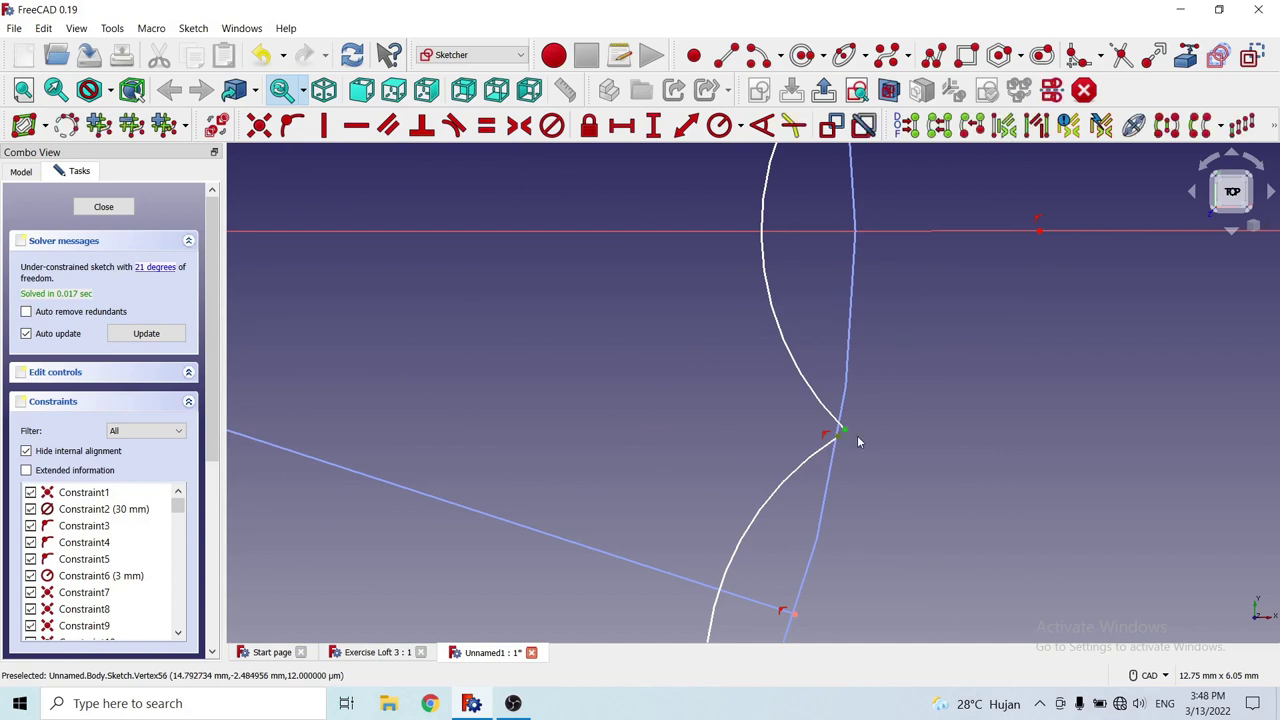
left_click(259, 125)
scroll(627, 291, "down", 2)
scroll(608, 451, "down", 2)
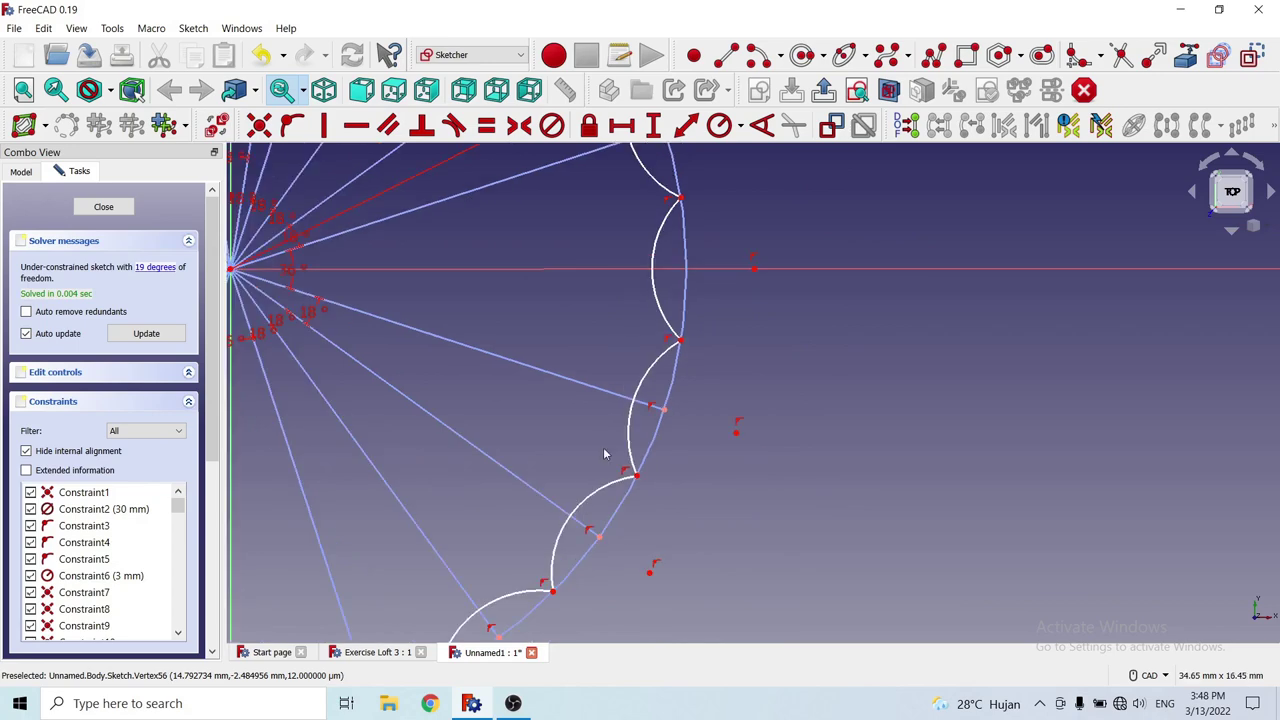
scroll(856, 349, "up", 2)
scroll(800, 422, "down", 1)
scroll(696, 566, "up", 1)
scroll(932, 350, "down", 1)
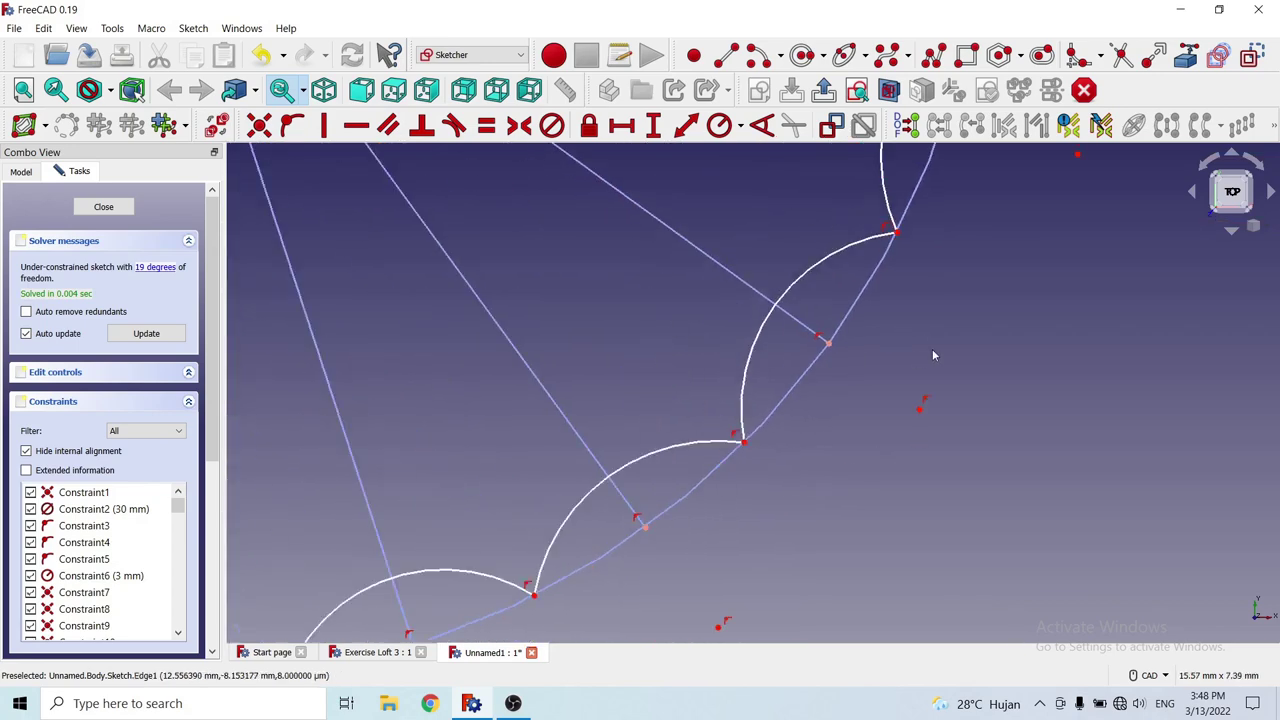
scroll(683, 542, "up", 2)
scroll(951, 461, "up", 1)
scroll(951, 461, "down", 1)
scroll(807, 493, "up", 1)
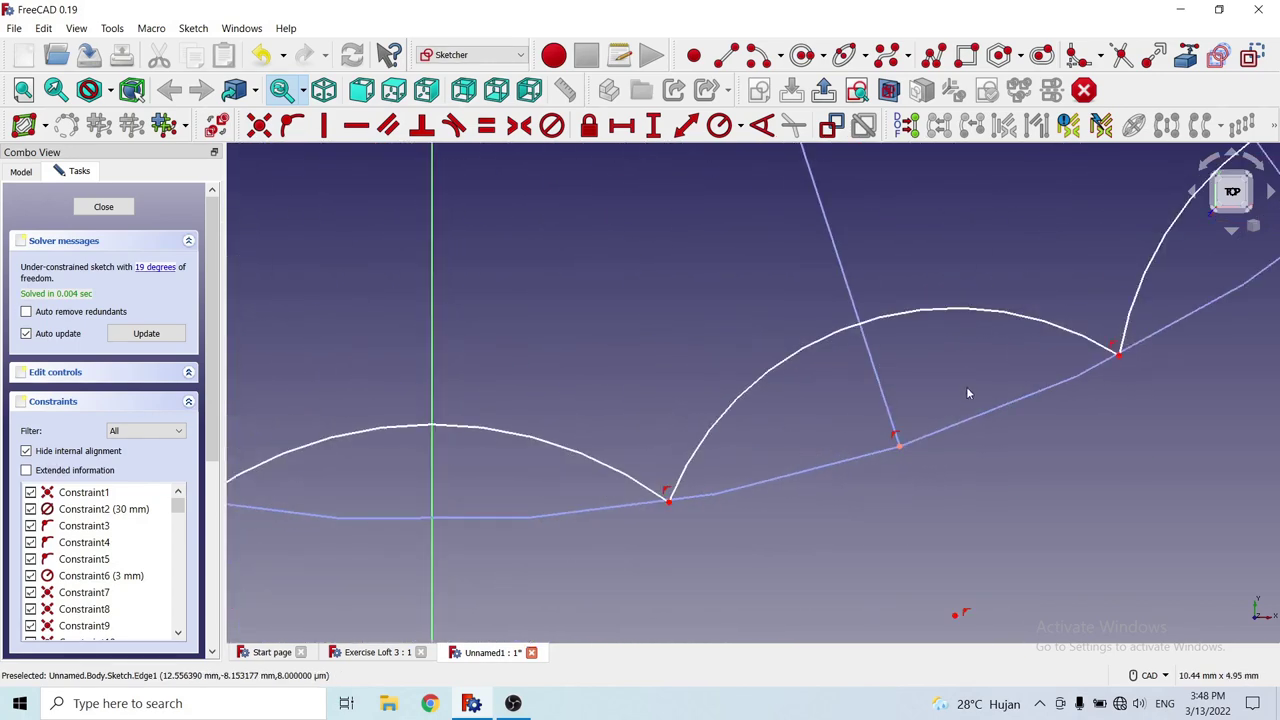
scroll(966, 391, "down", 1)
scroll(541, 469, "up", 2)
scroll(615, 486, "down", 2)
scroll(869, 559, "up", 1)
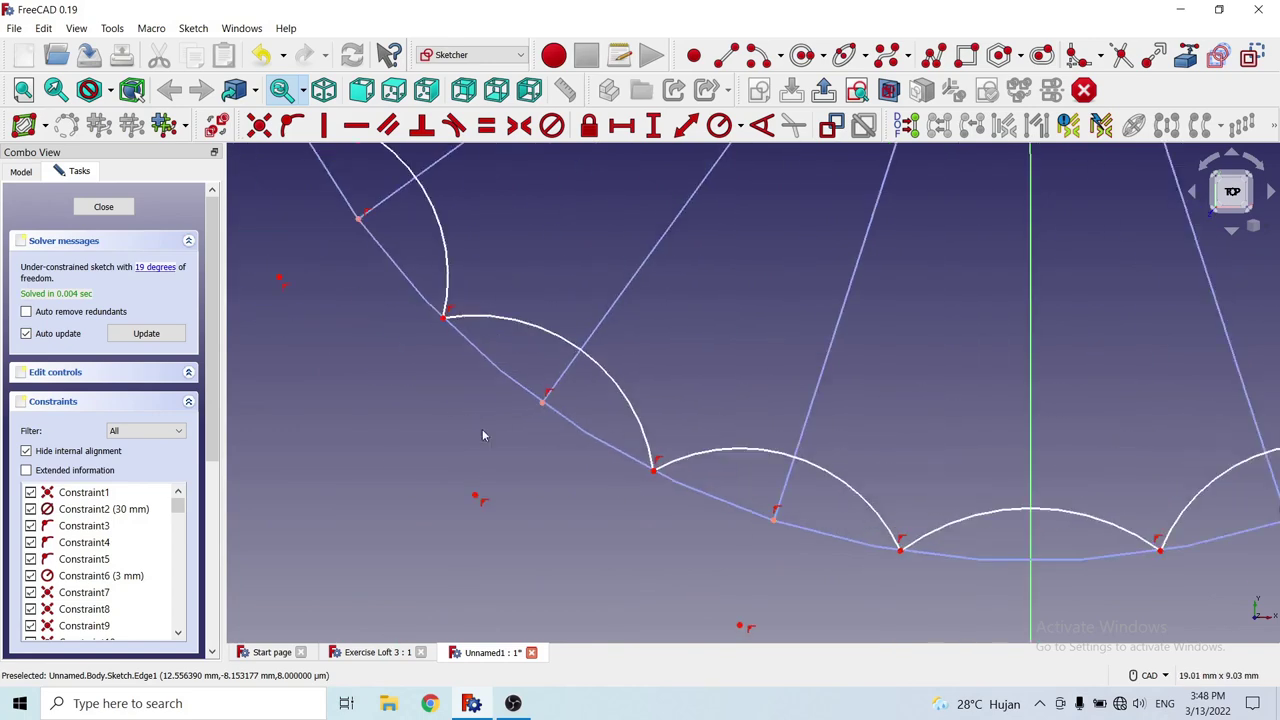
scroll(673, 506, "up", 1)
scroll(459, 321, "down", 1)
scroll(459, 321, "up", 2)
scroll(630, 505, "down", 2)
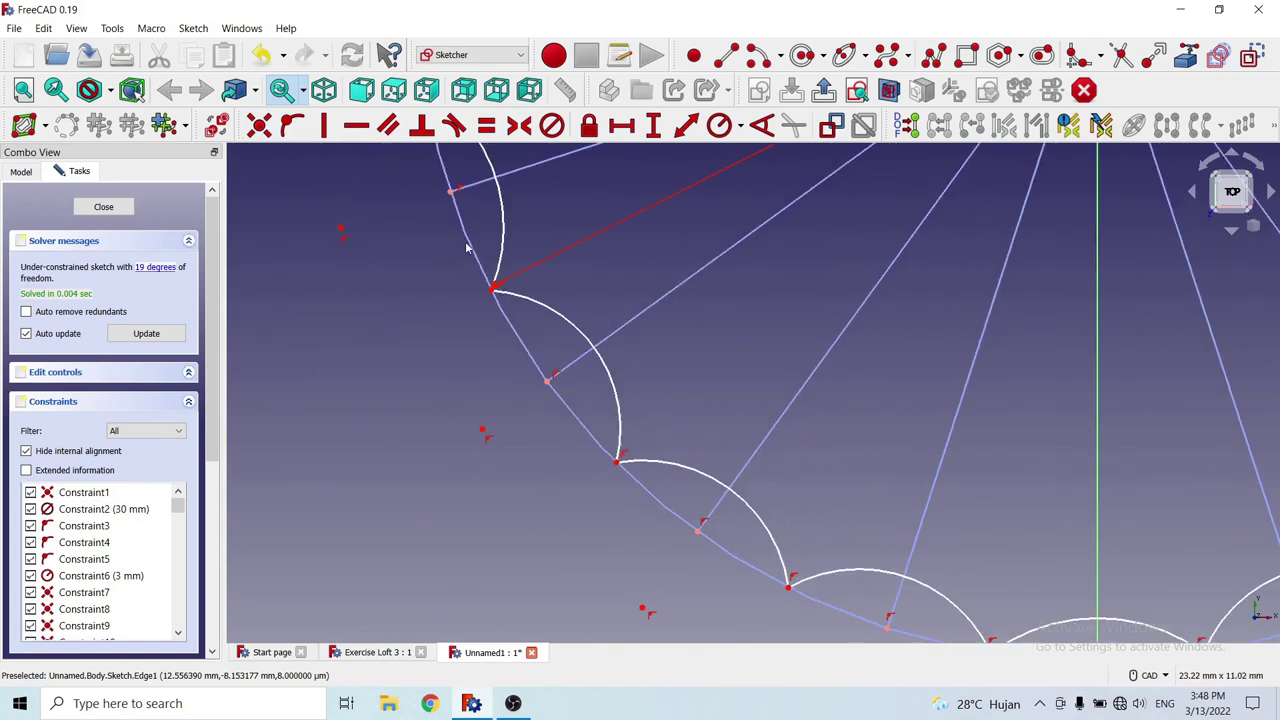
scroll(490, 330, "up", 2)
scroll(498, 310, "up", 1)
scroll(501, 299, "down", 2)
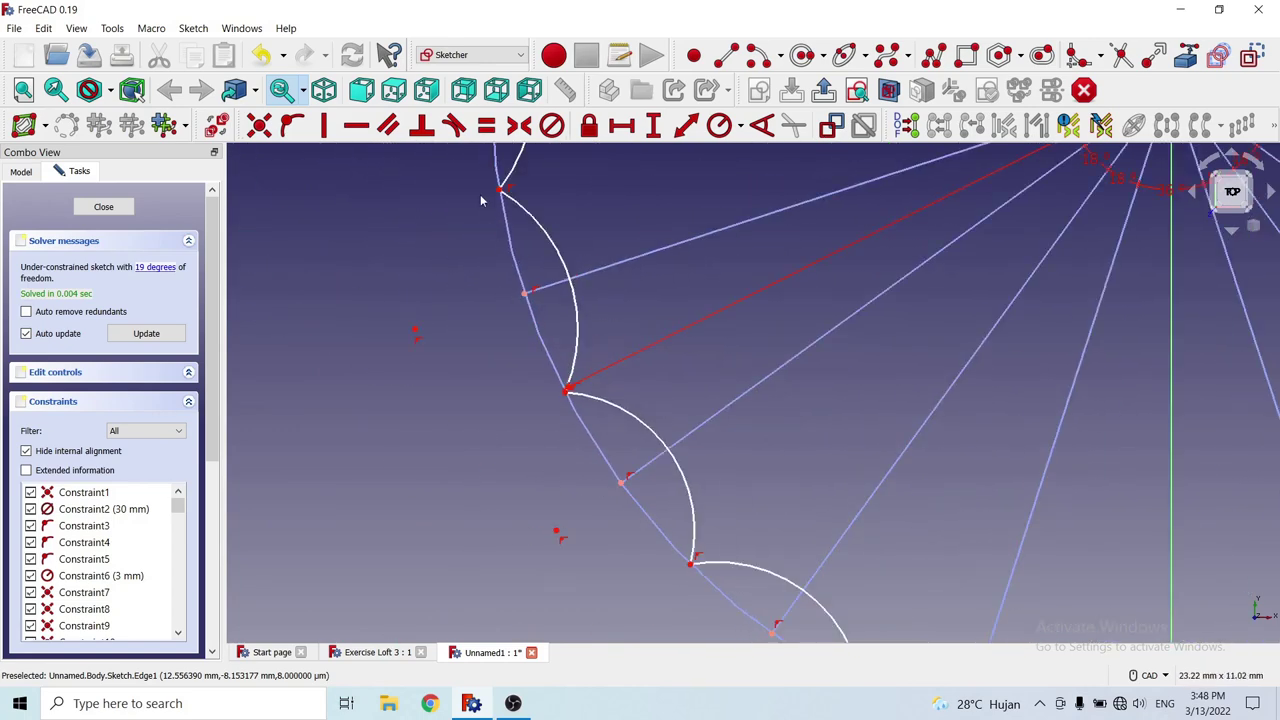
scroll(543, 391, "up", 1)
scroll(536, 438, "down", 2)
middle_click_drag(501, 222, 537, 366)
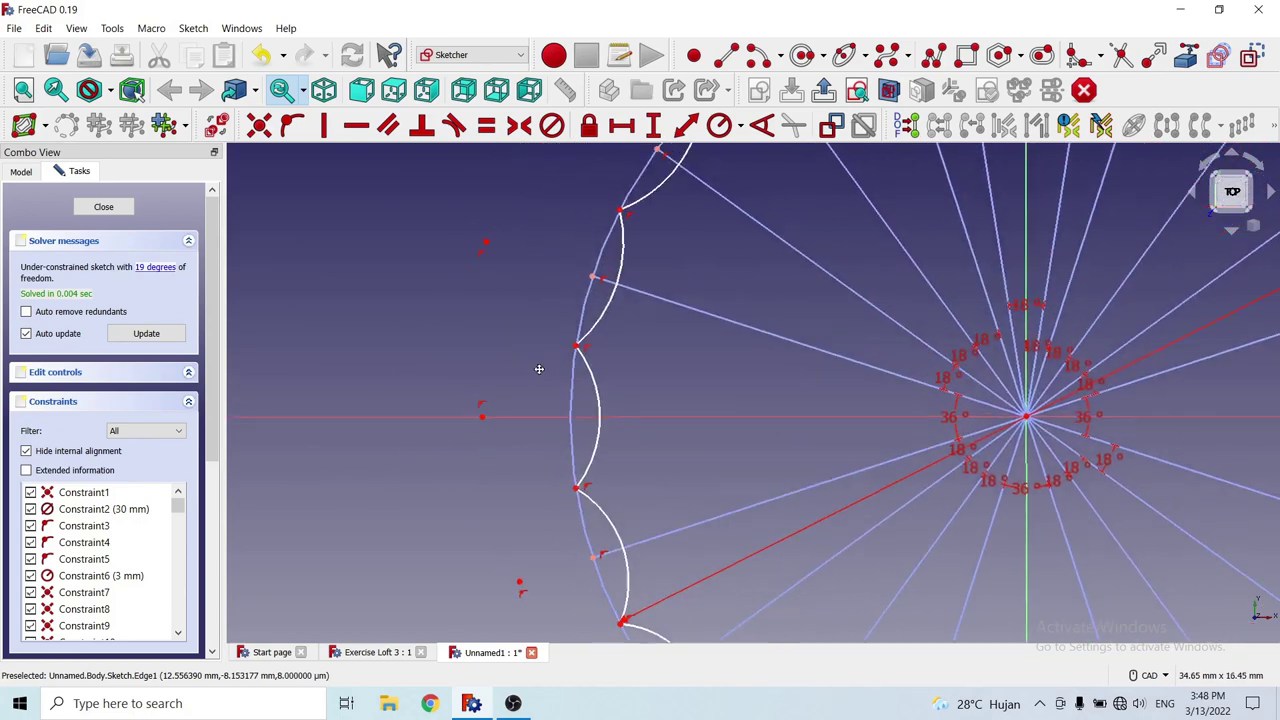
scroll(540, 355, "up", 2)
scroll(543, 349, "up", 3)
middle_click_drag(351, 271, 694, 402)
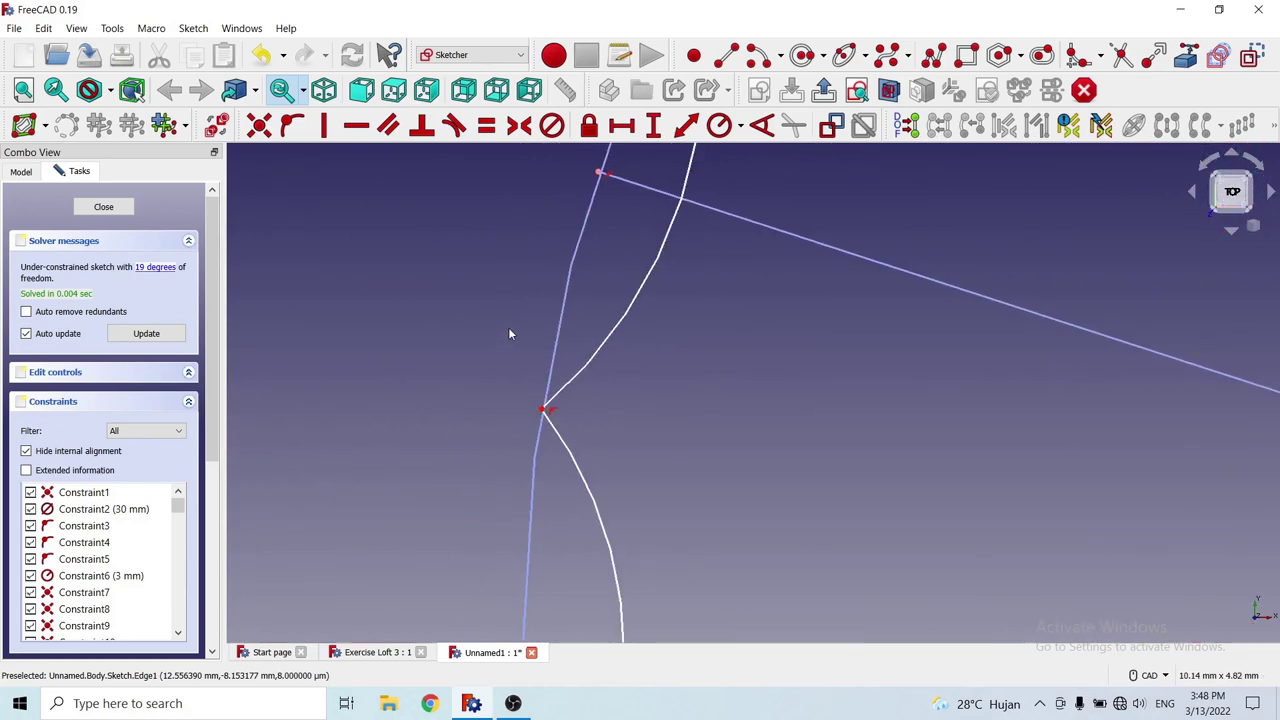
mouse_move(509, 334)
middle_mouse_down()
mouse_move(600, 278)
mouse_move(597, 366)
mouse_move(646, 346)
mouse_move(543, 457)
mouse_move(432, 379)
mouse_move(629, 276)
mouse_move(686, 200)
mouse_move(465, 312)
middle_mouse_up()
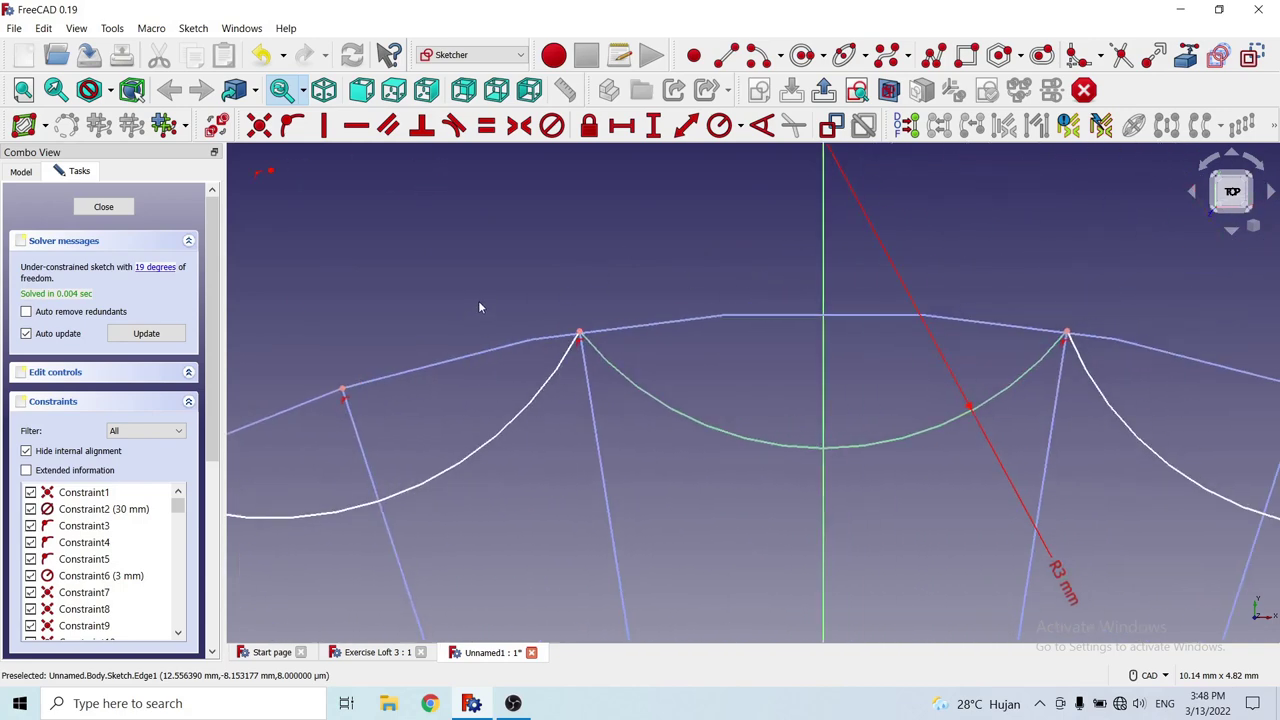
scroll(446, 269, "down", 4)
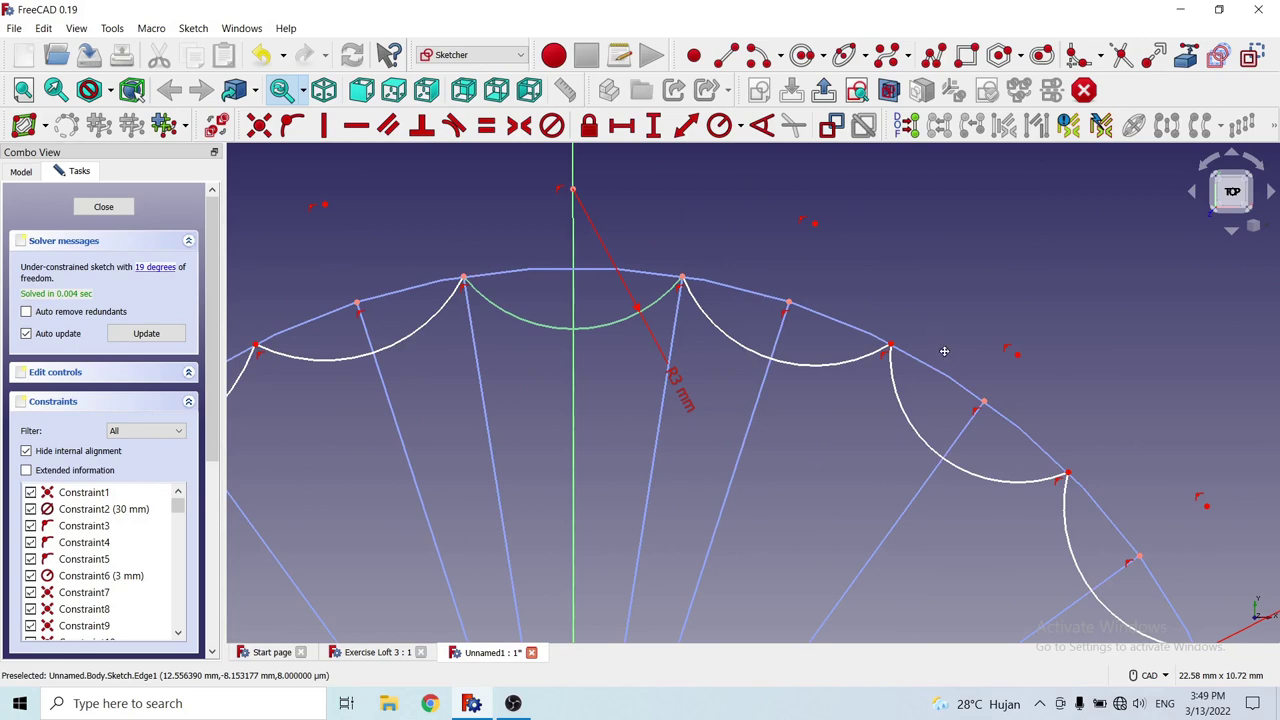
middle_click_drag(944, 351, 773, 296)
mouse_move(943, 393)
middle_mouse_down()
mouse_move(780, 286)
mouse_move(963, 437)
middle_mouse_up()
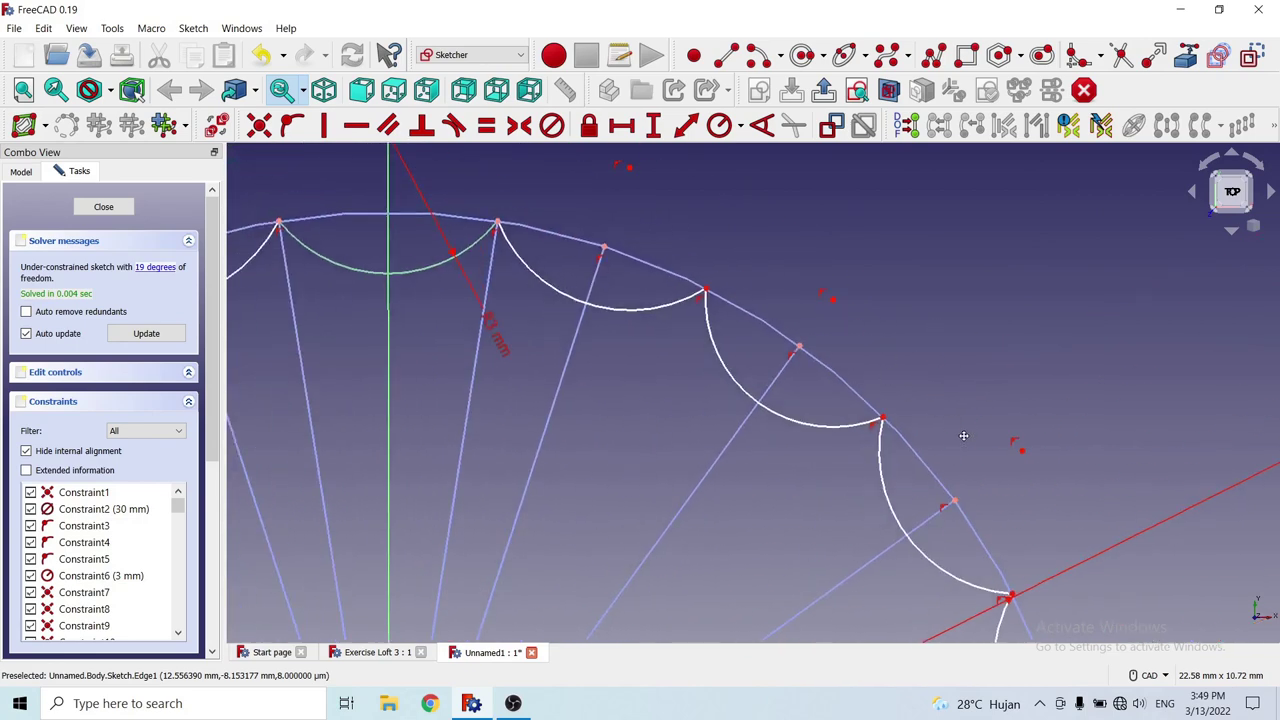
Add the scallop arcs along the right and lower-right side to the selection.
left_click(551, 290)
scroll(650, 375, "down", 1)
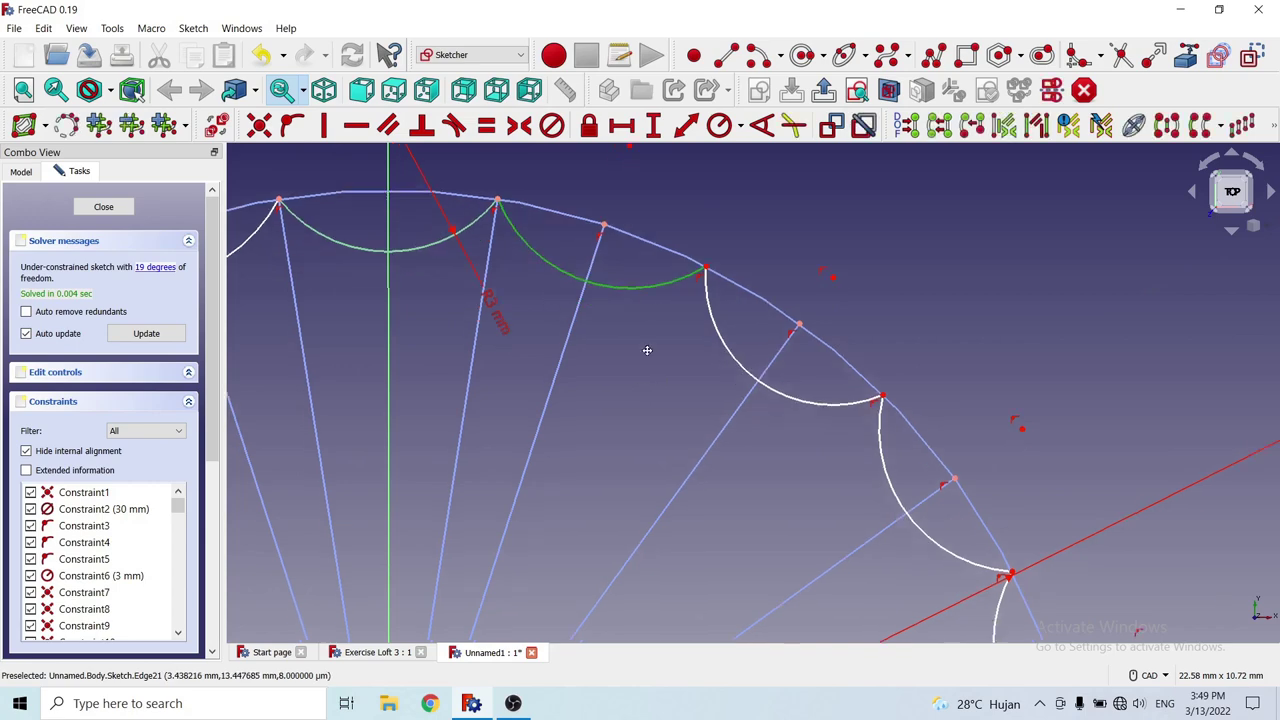
scroll(648, 355, "down", 1)
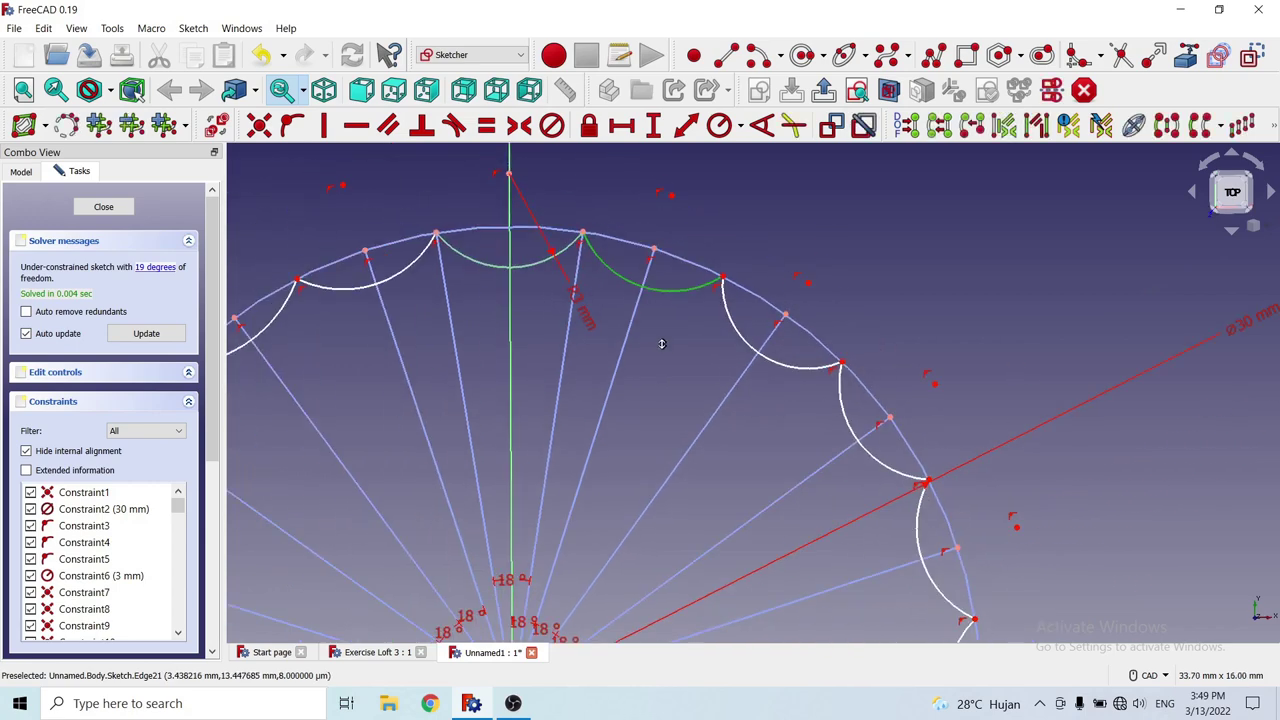
left_click(740, 342)
left_click(843, 418)
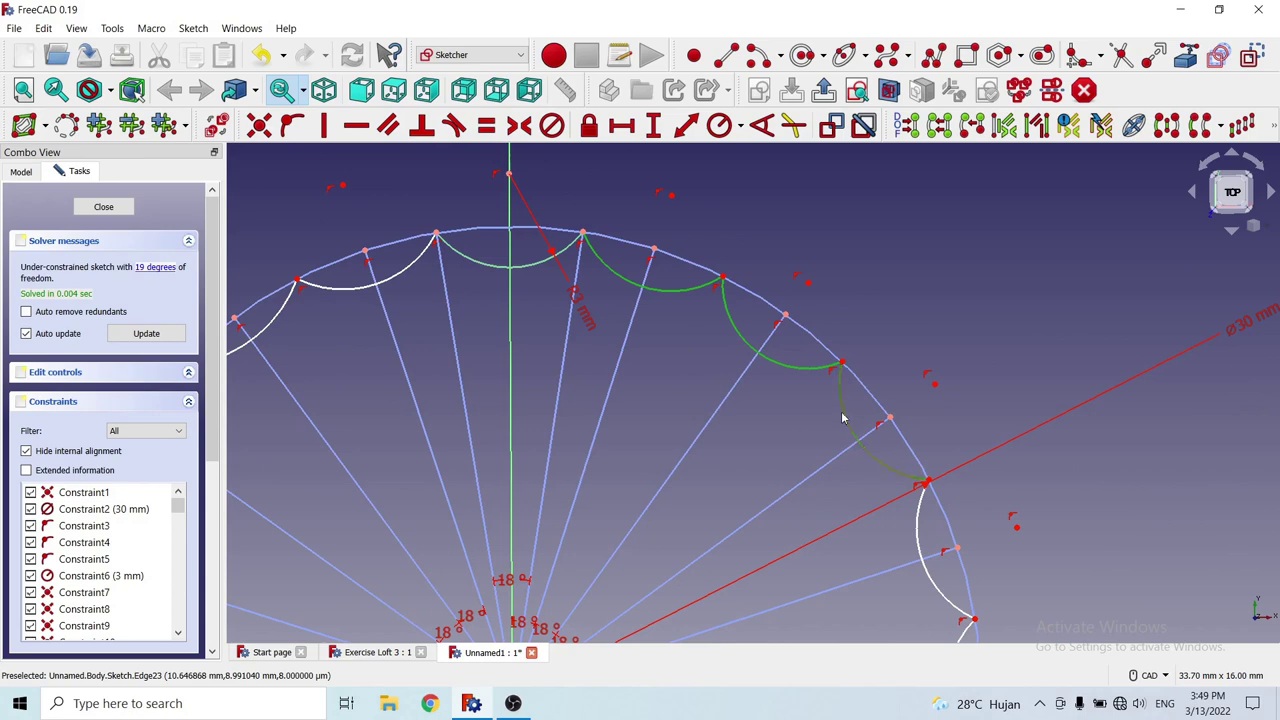
middle_click_drag(843, 418, 748, 394)
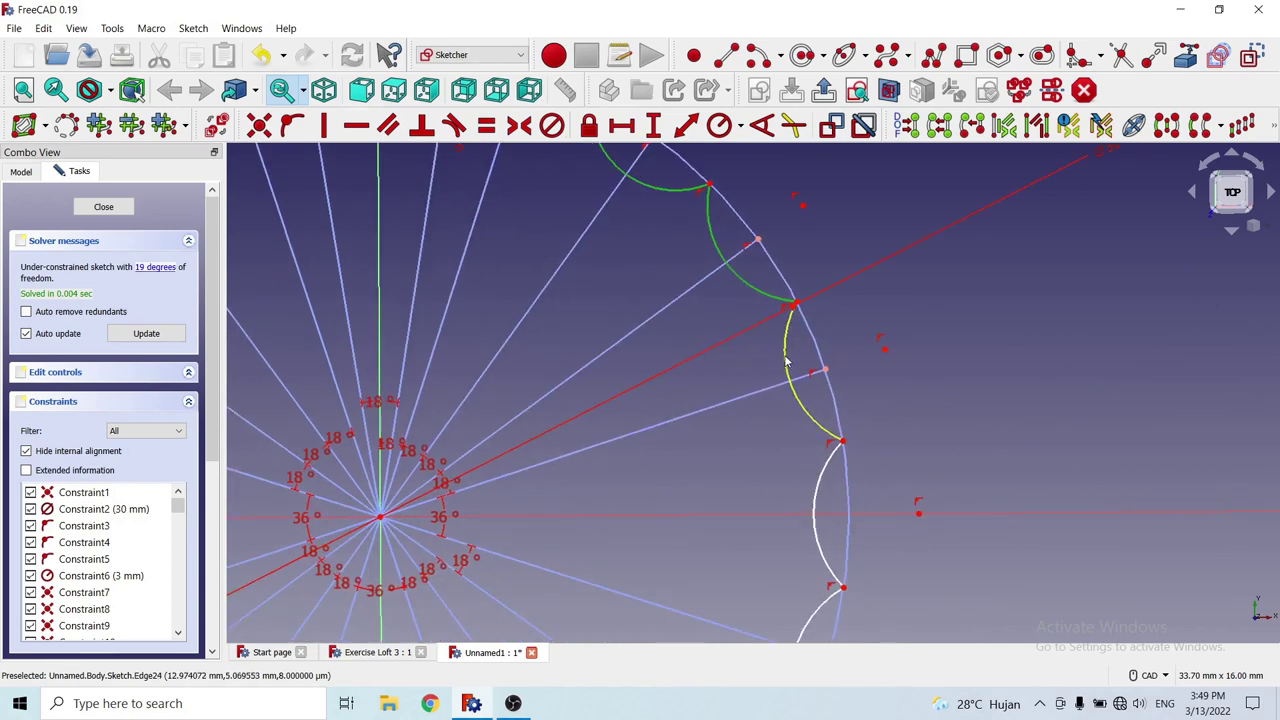
left_click(790, 370)
middle_click_drag(757, 486, 771, 309)
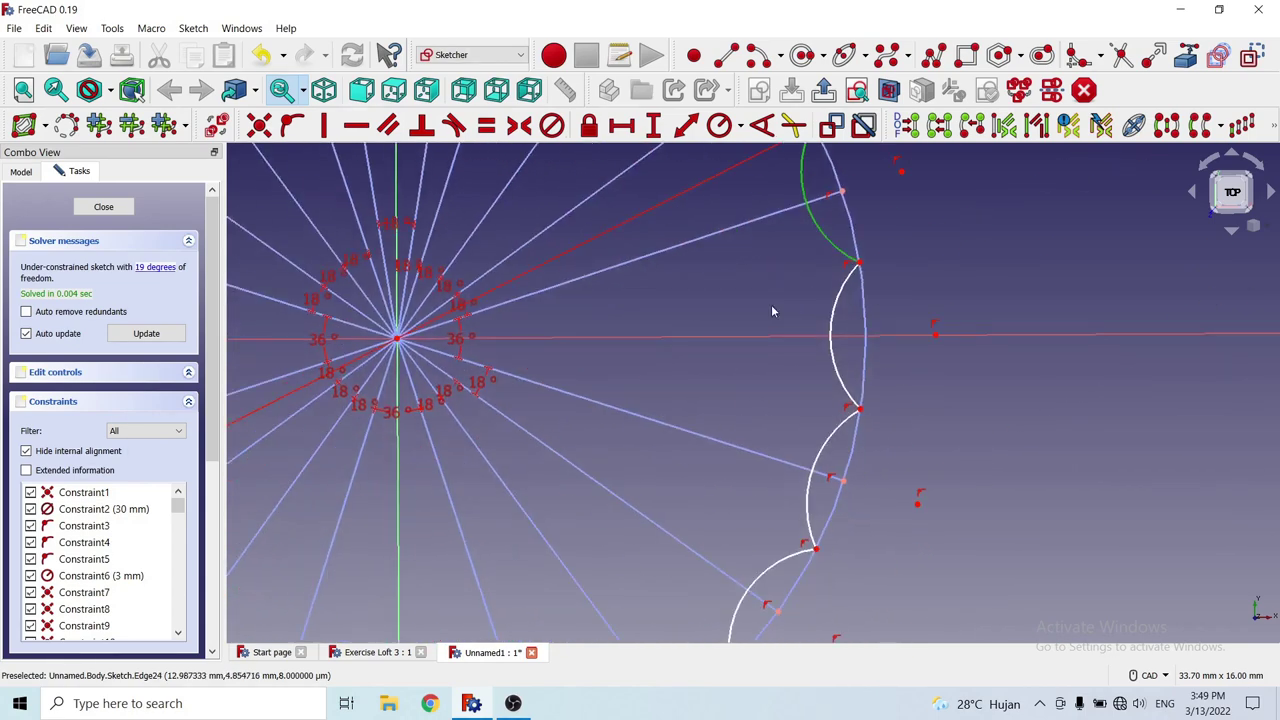
left_click(831, 370)
middle_click_drag(782, 513, 814, 420)
left_click(845, 421)
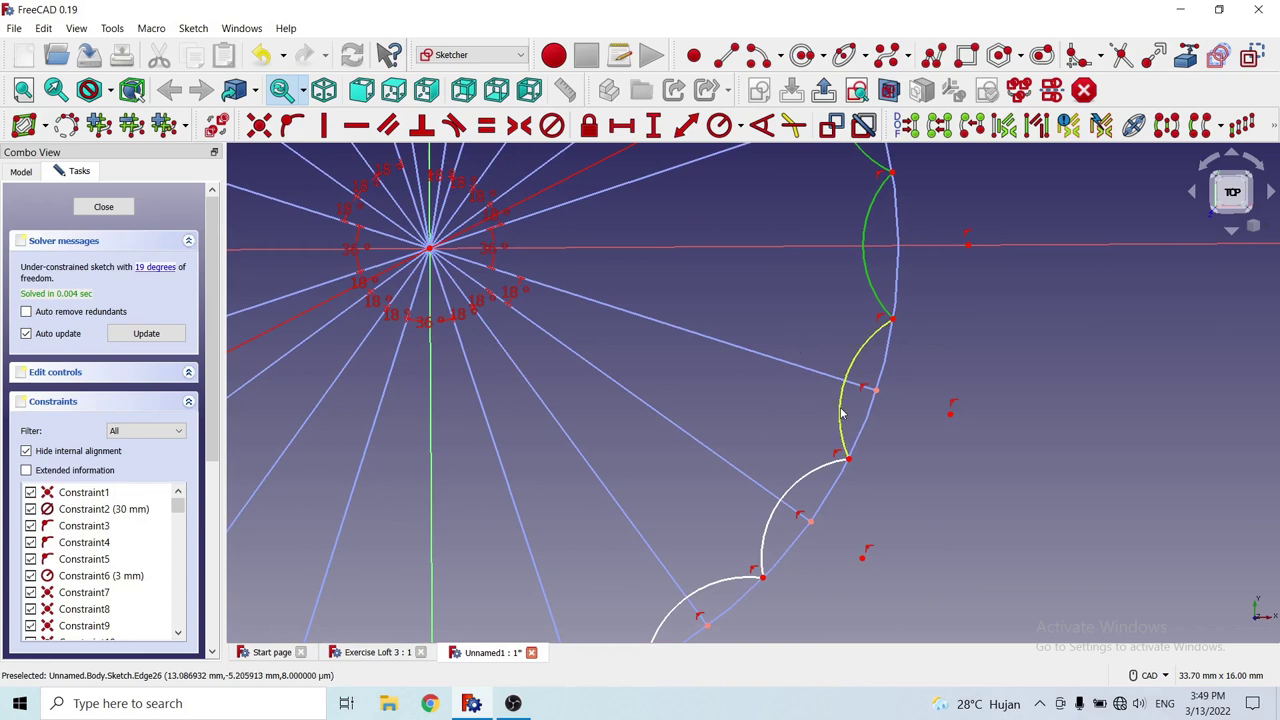
left_click(791, 490)
Add the bottom, left and top scallop arcs to complete the ring selection.
middle_click_drag(725, 435, 890, 312)
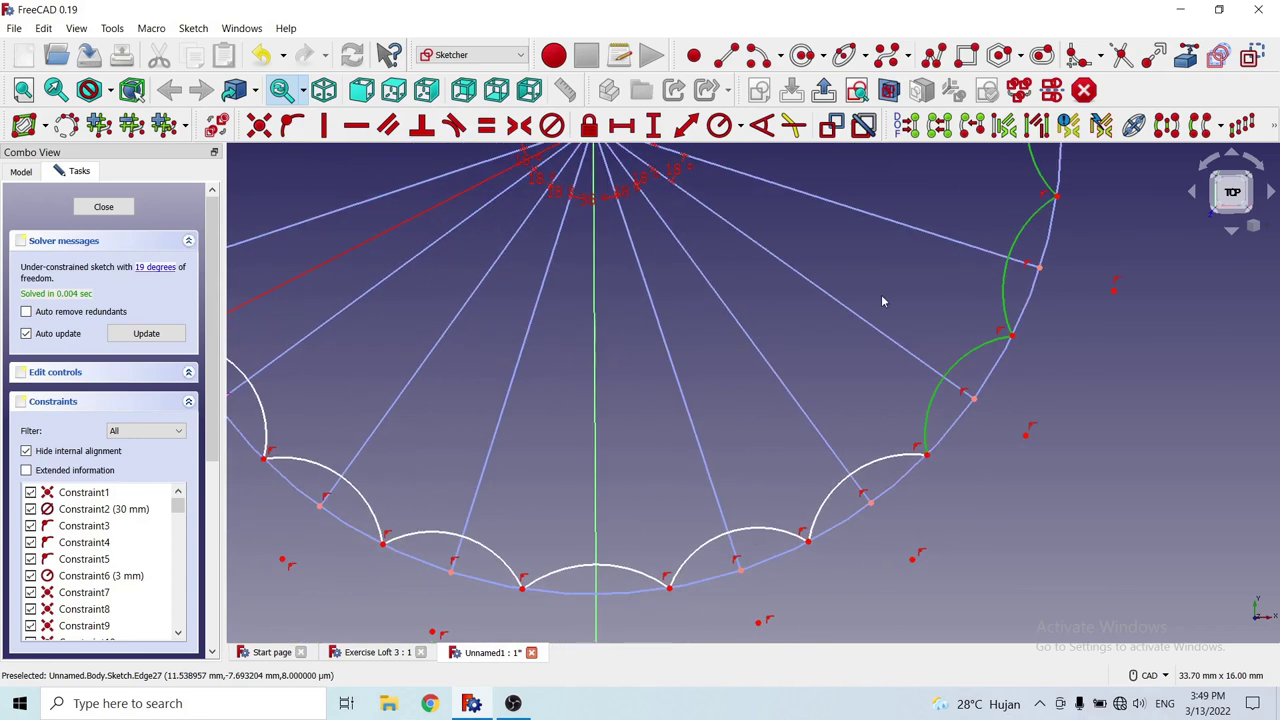
left_click(868, 466)
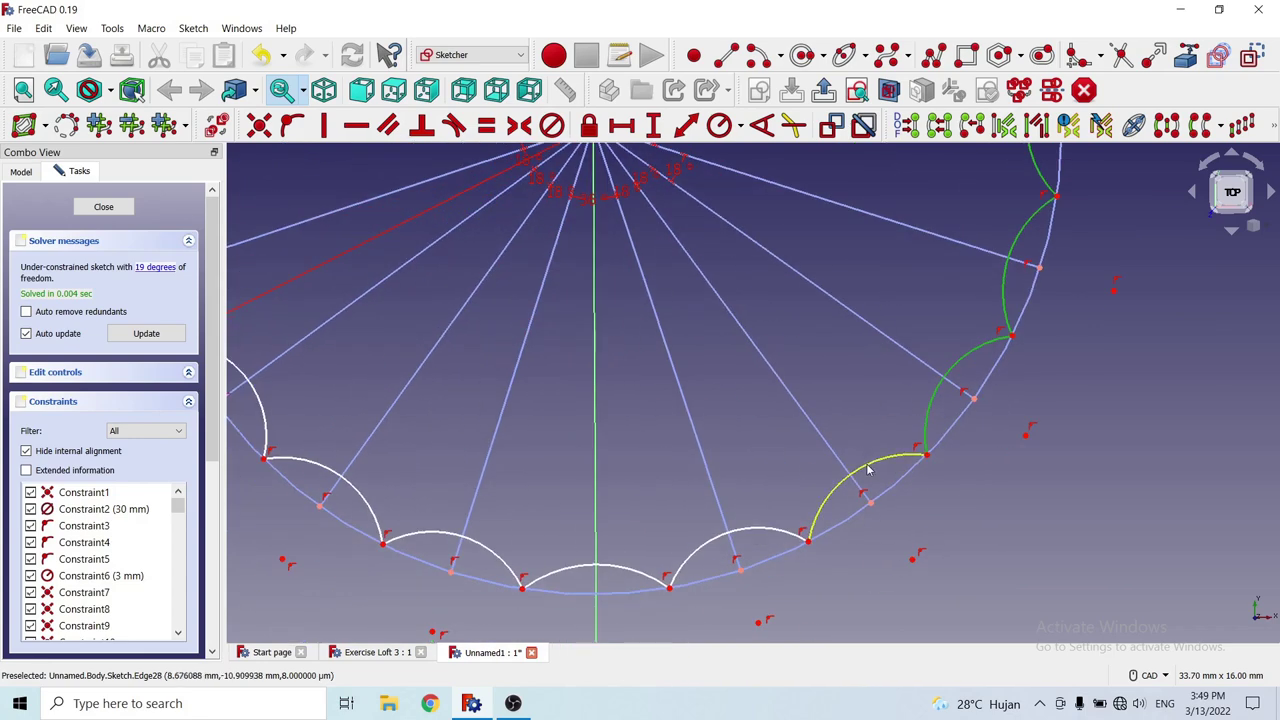
left_click(742, 529)
left_click(613, 568)
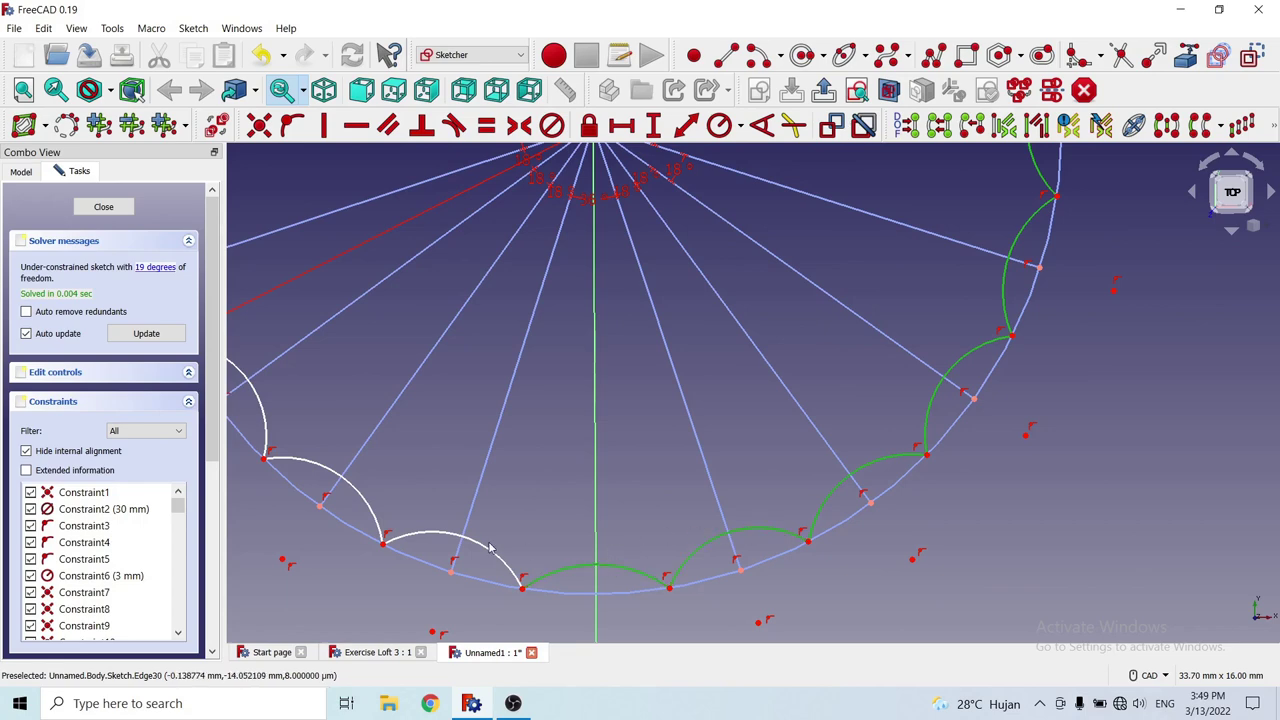
left_click(490, 548)
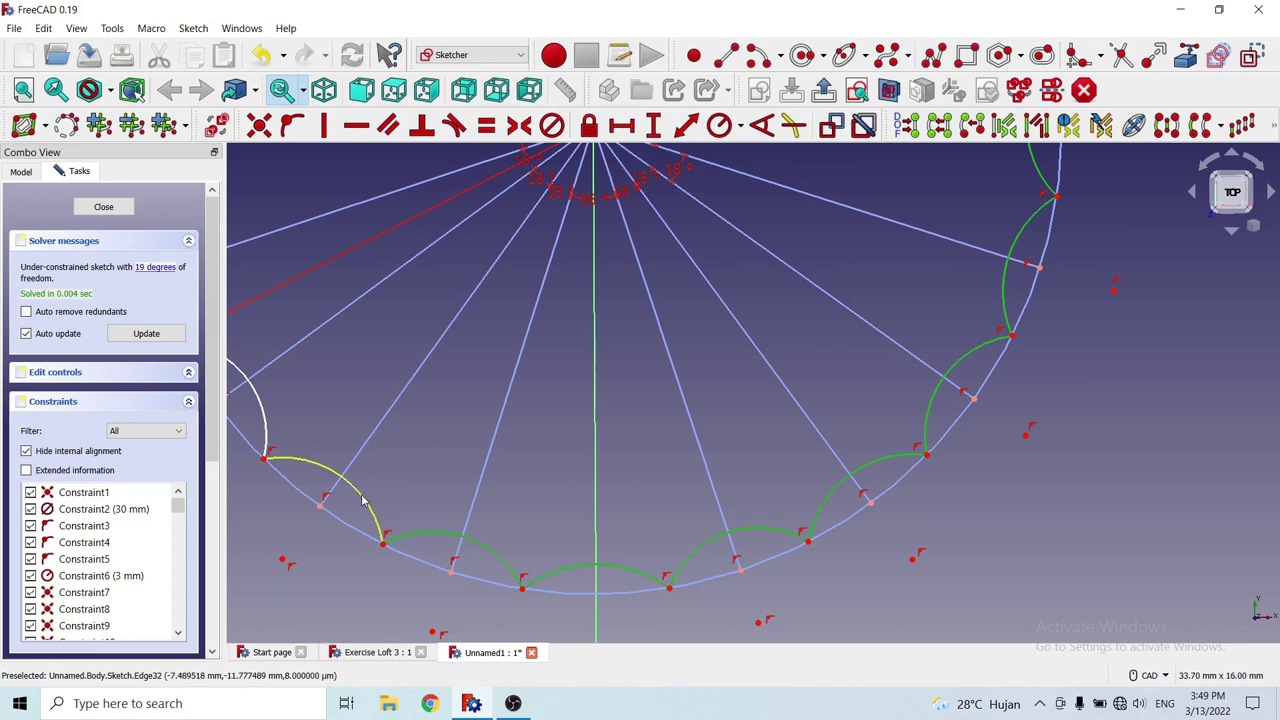
middle_click_drag(375, 472, 760, 509)
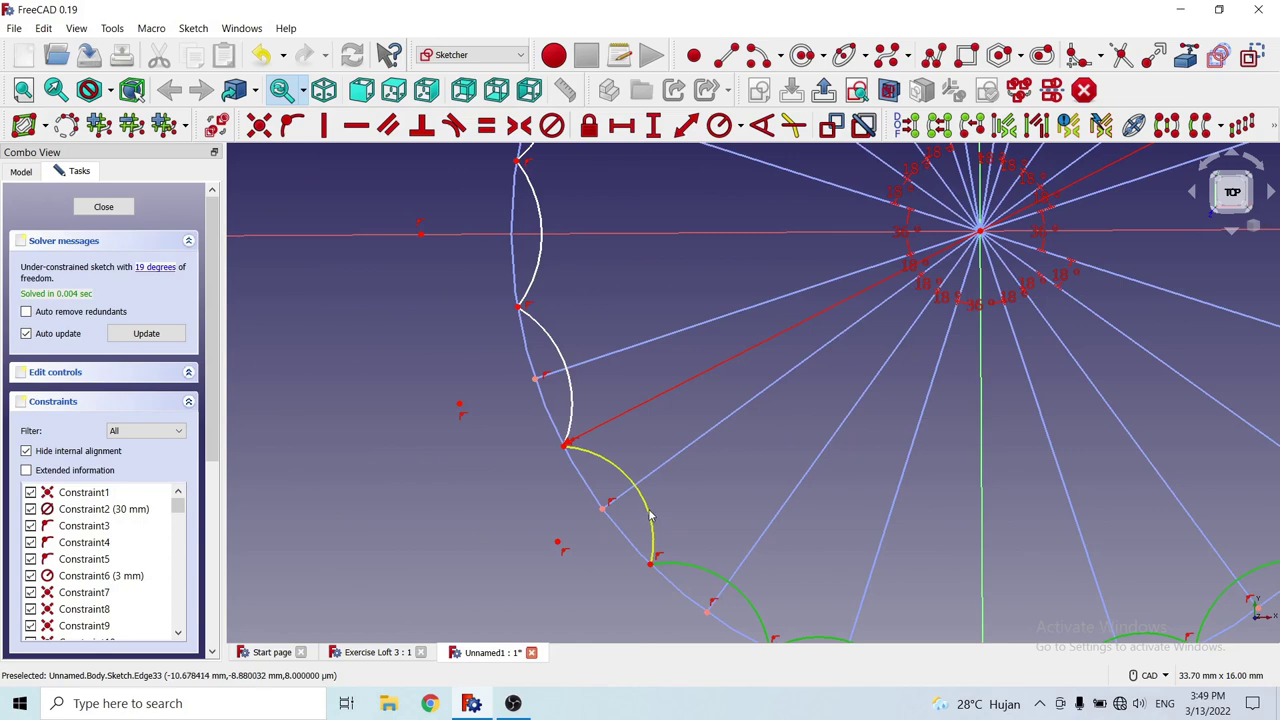
left_click(647, 519)
left_click(569, 386)
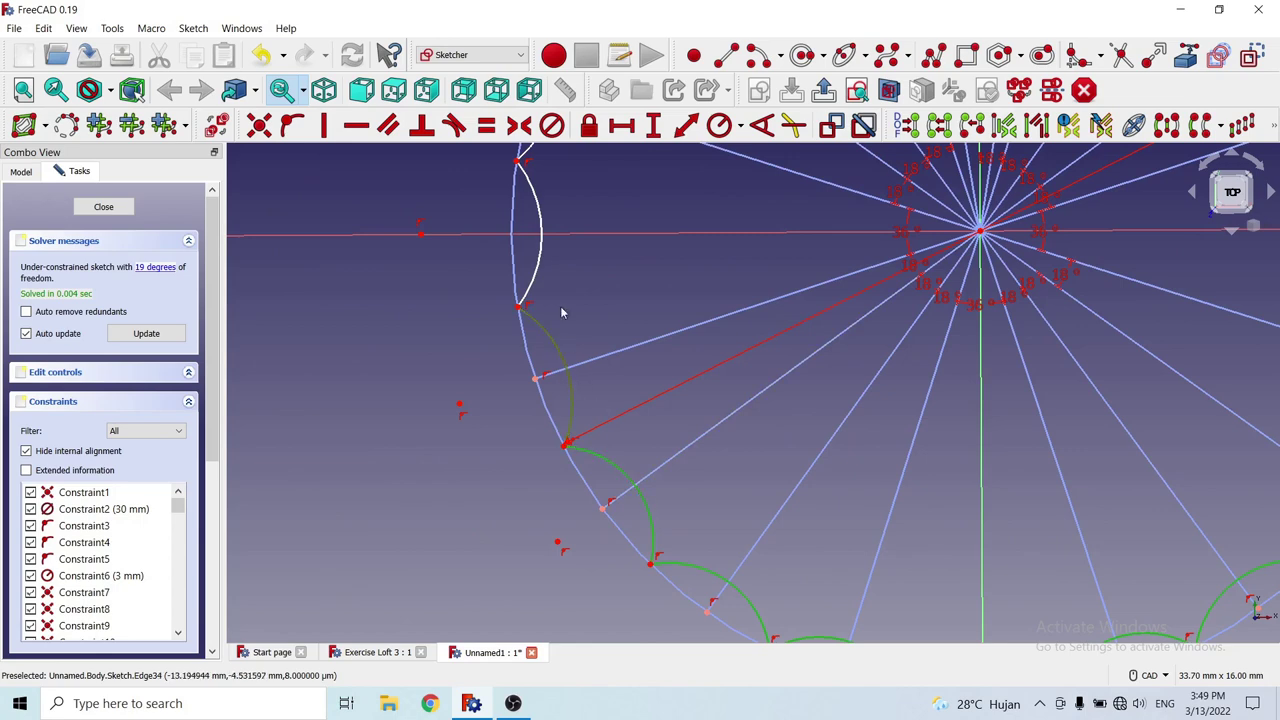
left_click(541, 252)
middle_click_drag(688, 276, 766, 590)
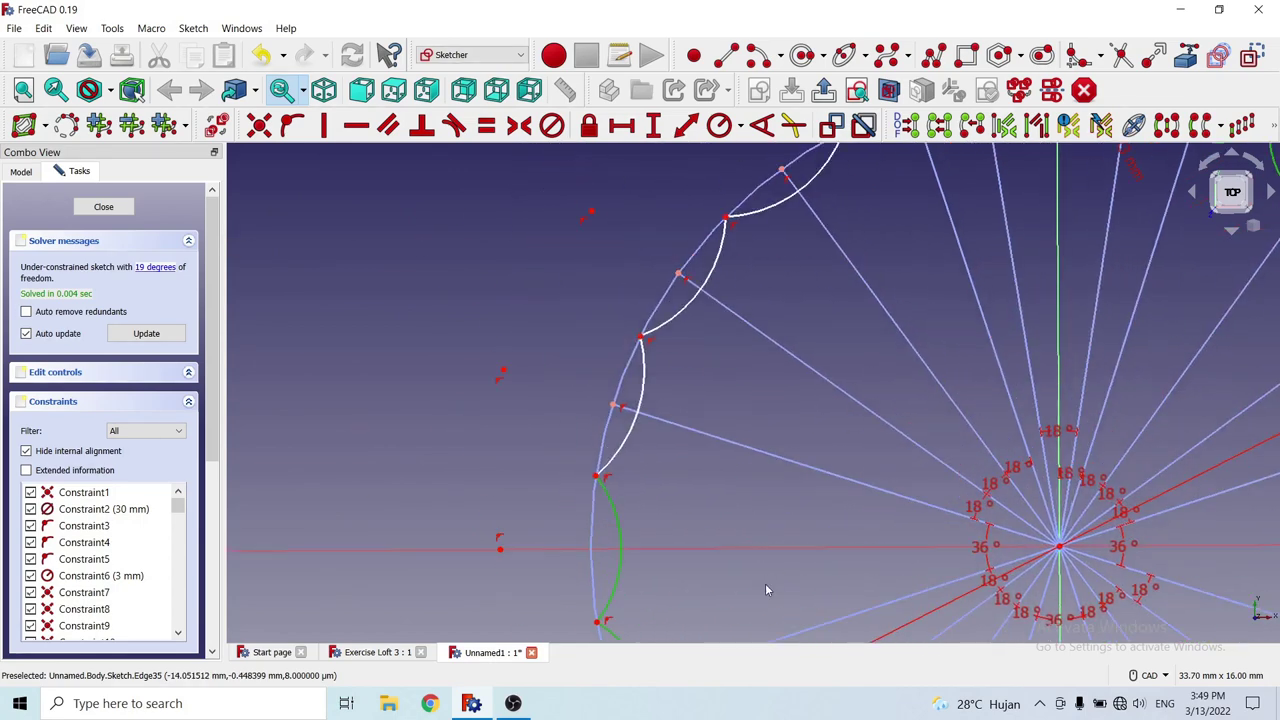
left_click(645, 373)
middle_click_drag(677, 378, 684, 540)
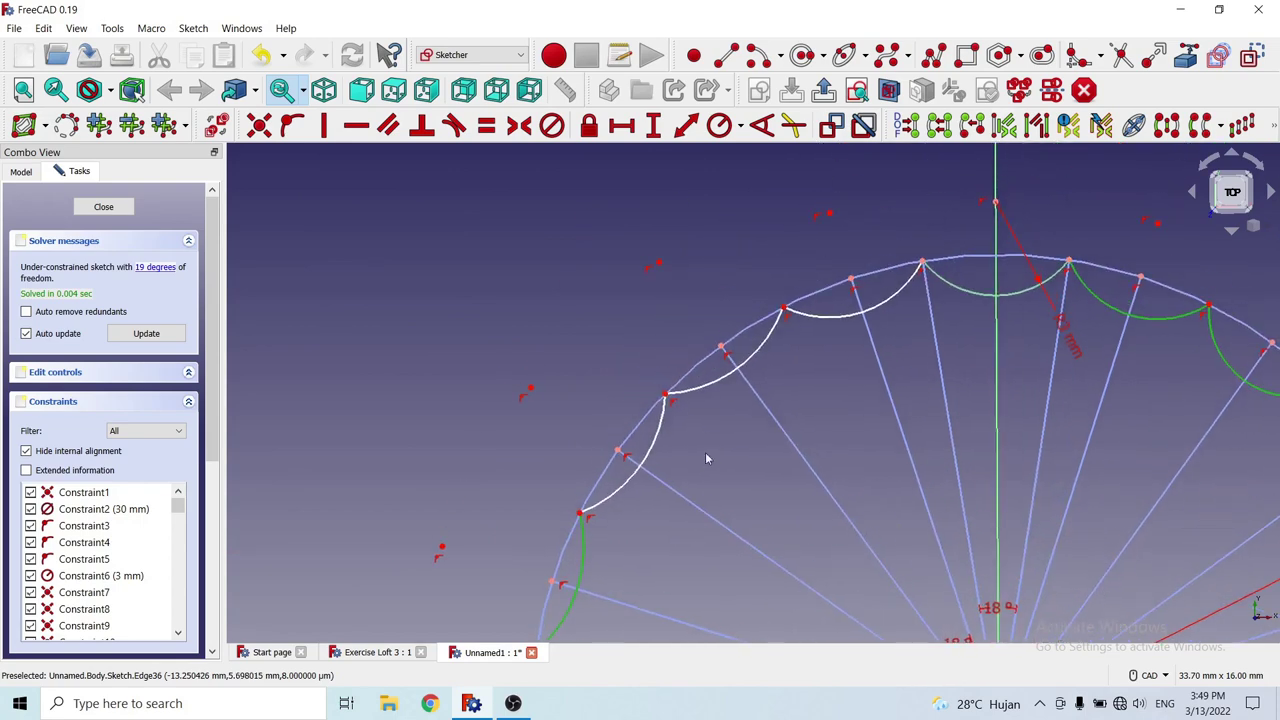
left_click(656, 431)
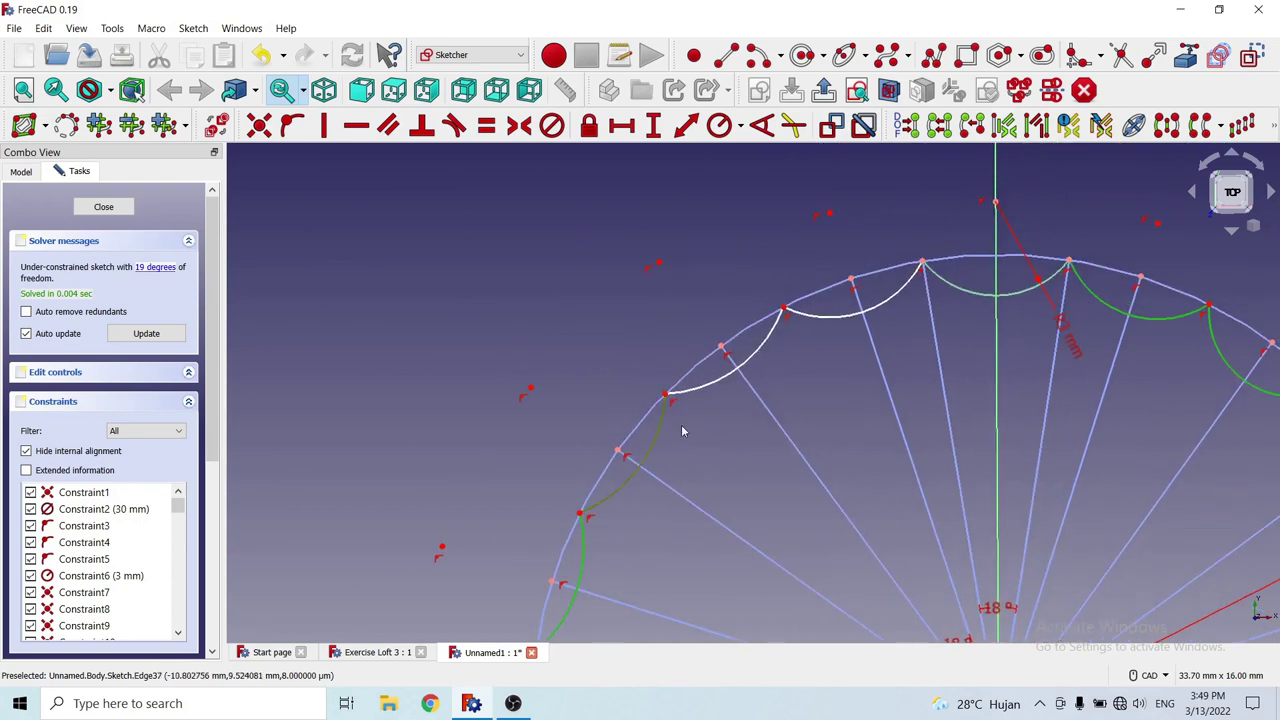
left_click(757, 360)
left_click(838, 318)
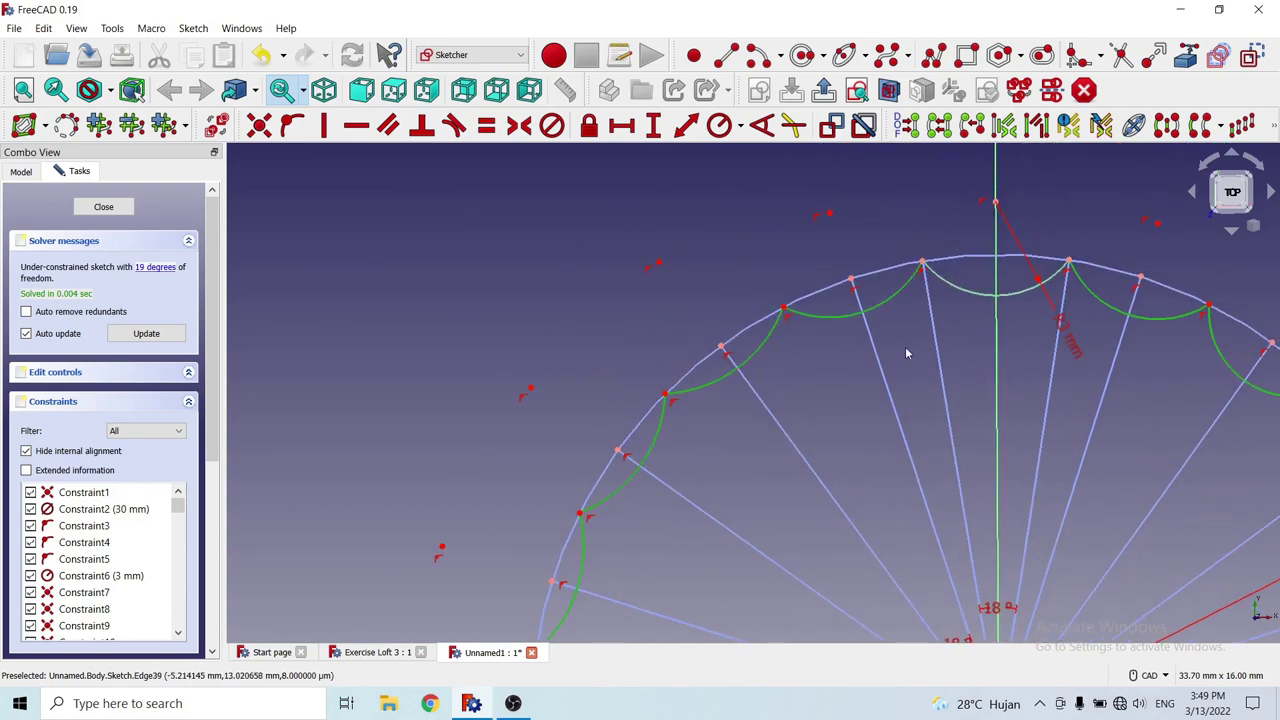
left_click(985, 294)
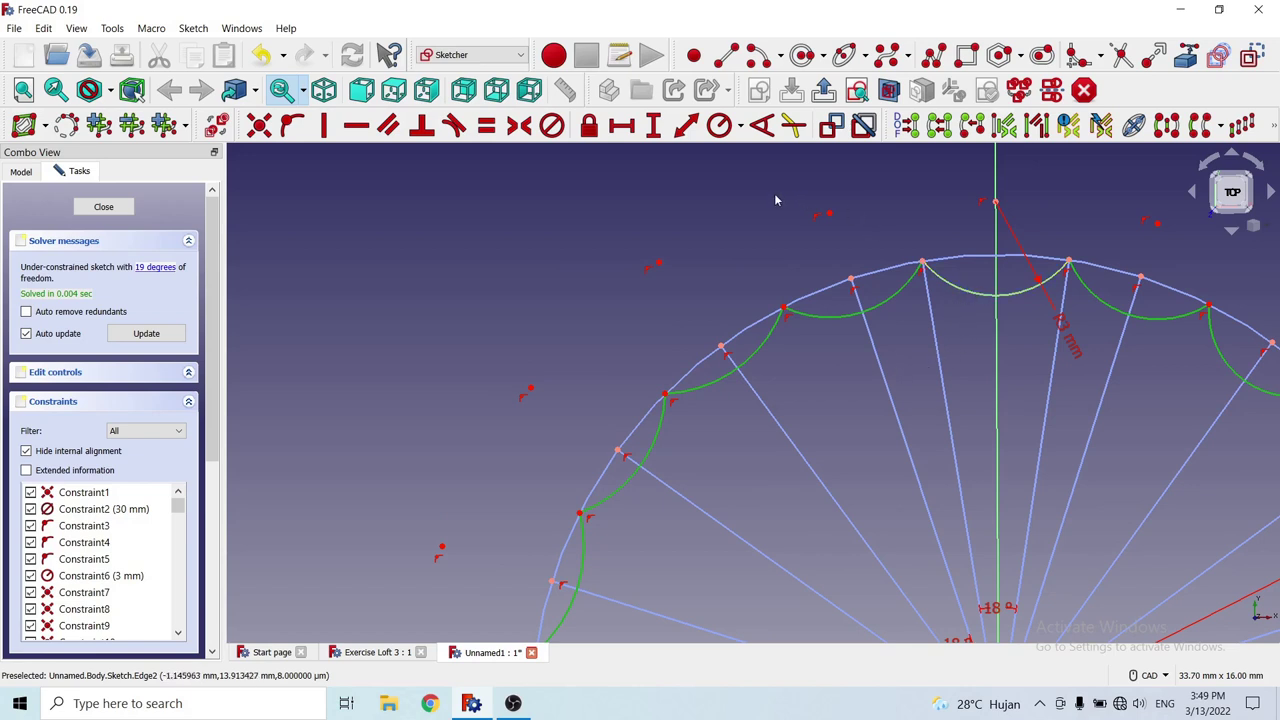
Constrain the selected scallop arcs to an equal 3 mm radius, then close the sketch.
left_click(741, 129)
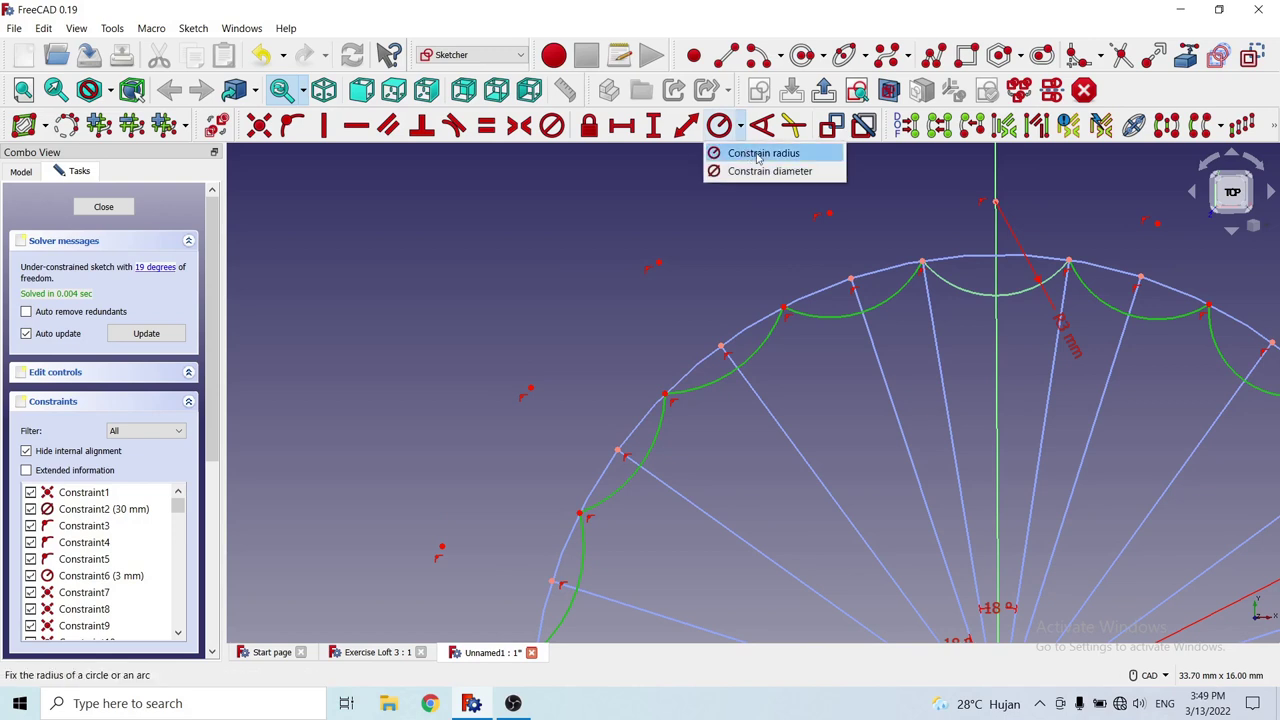
left_click(758, 160)
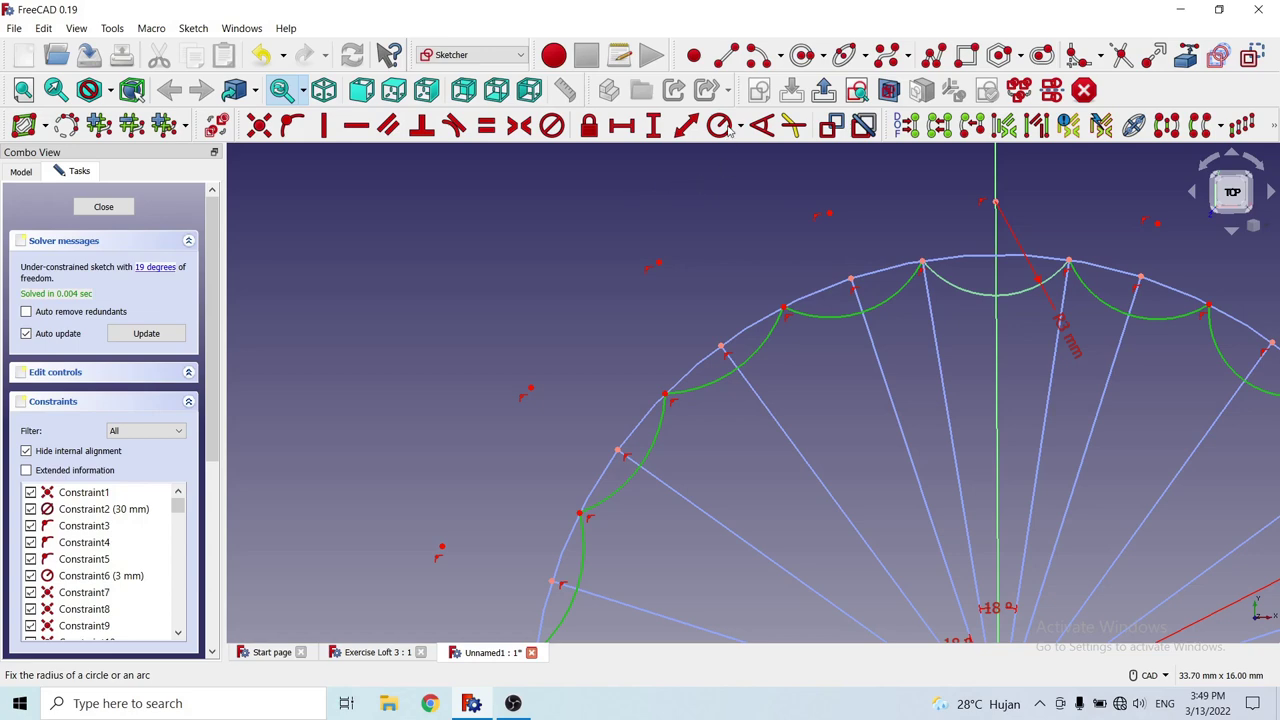
type("kr")
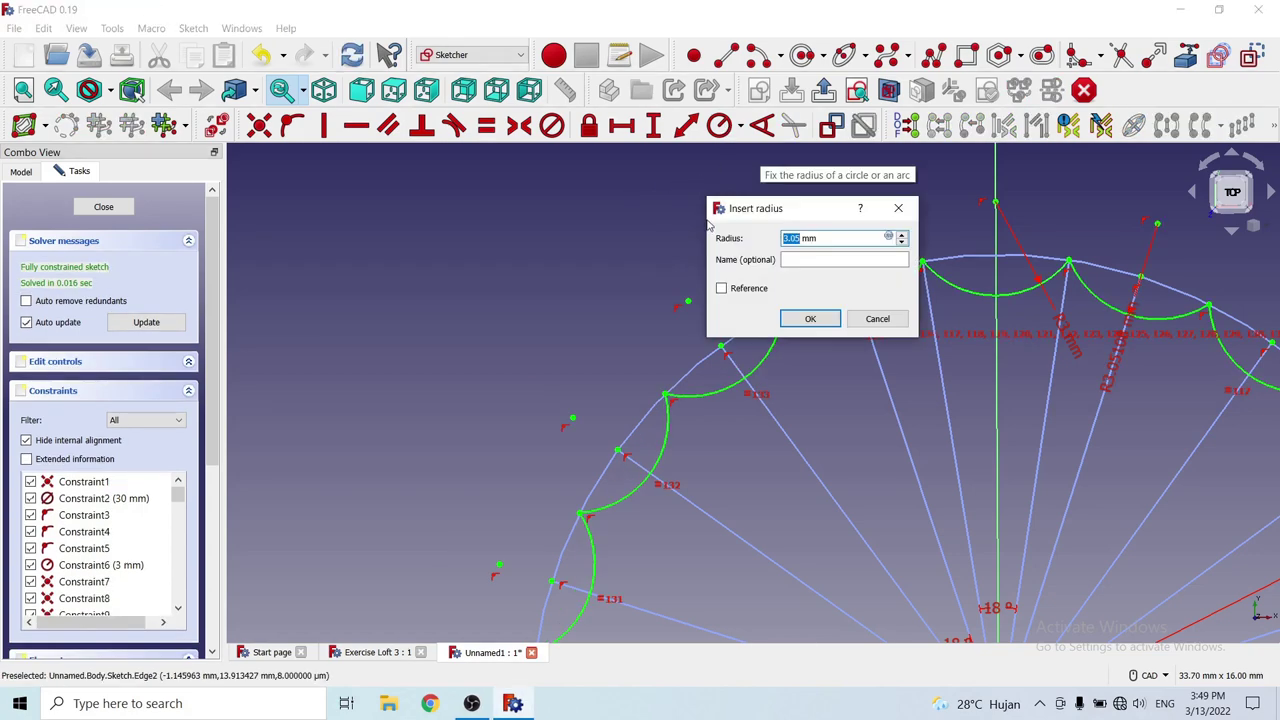
type("3")
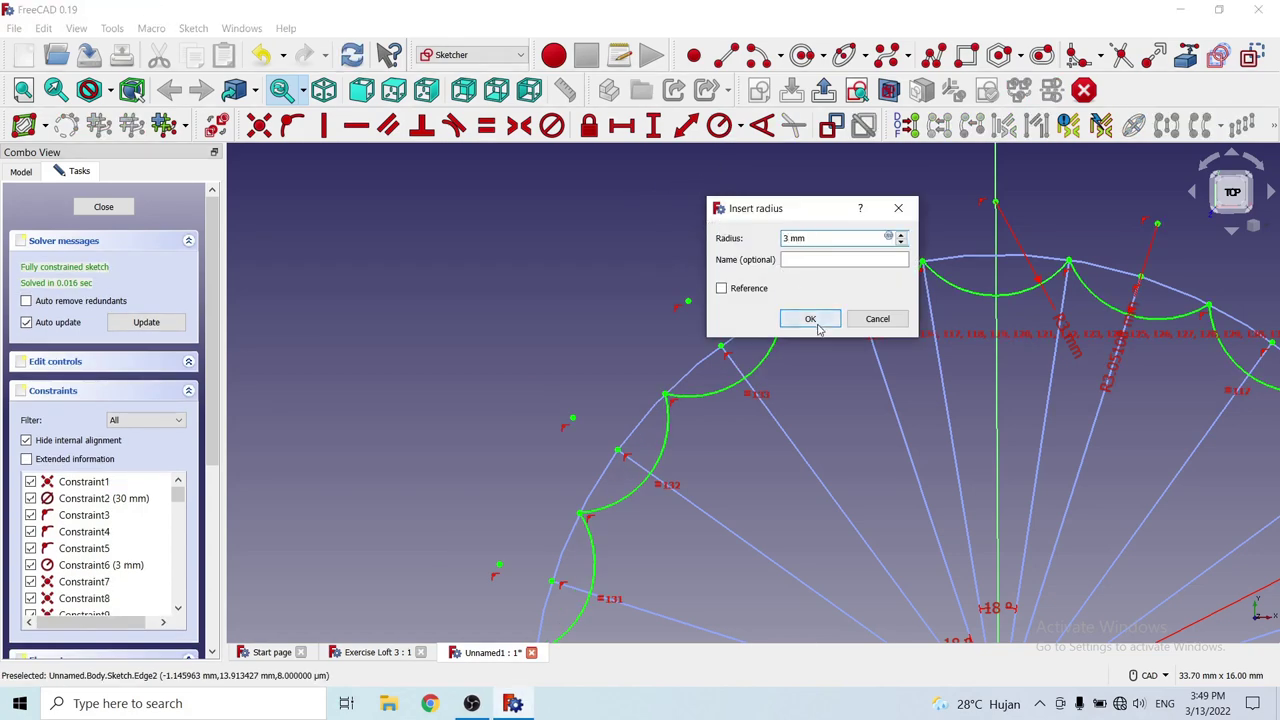
left_click(814, 320)
scroll(564, 237, "down", 5)
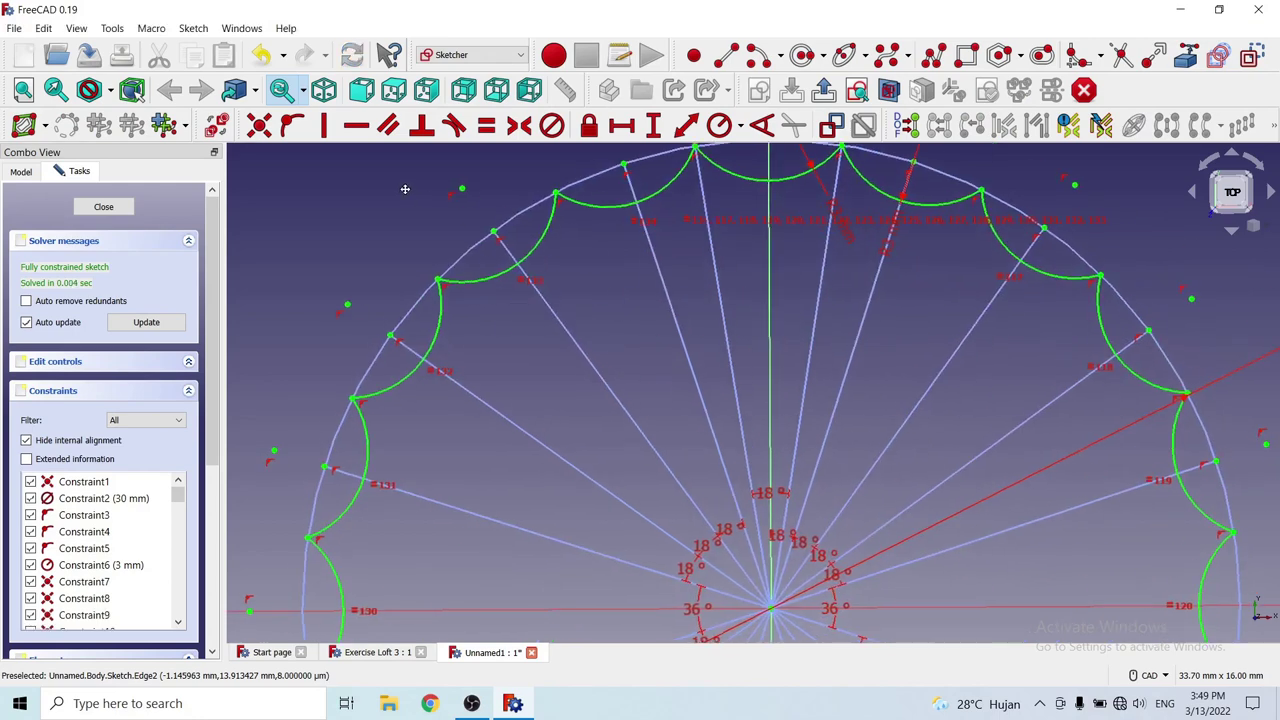
middle_click_drag(418, 240, 420, 150)
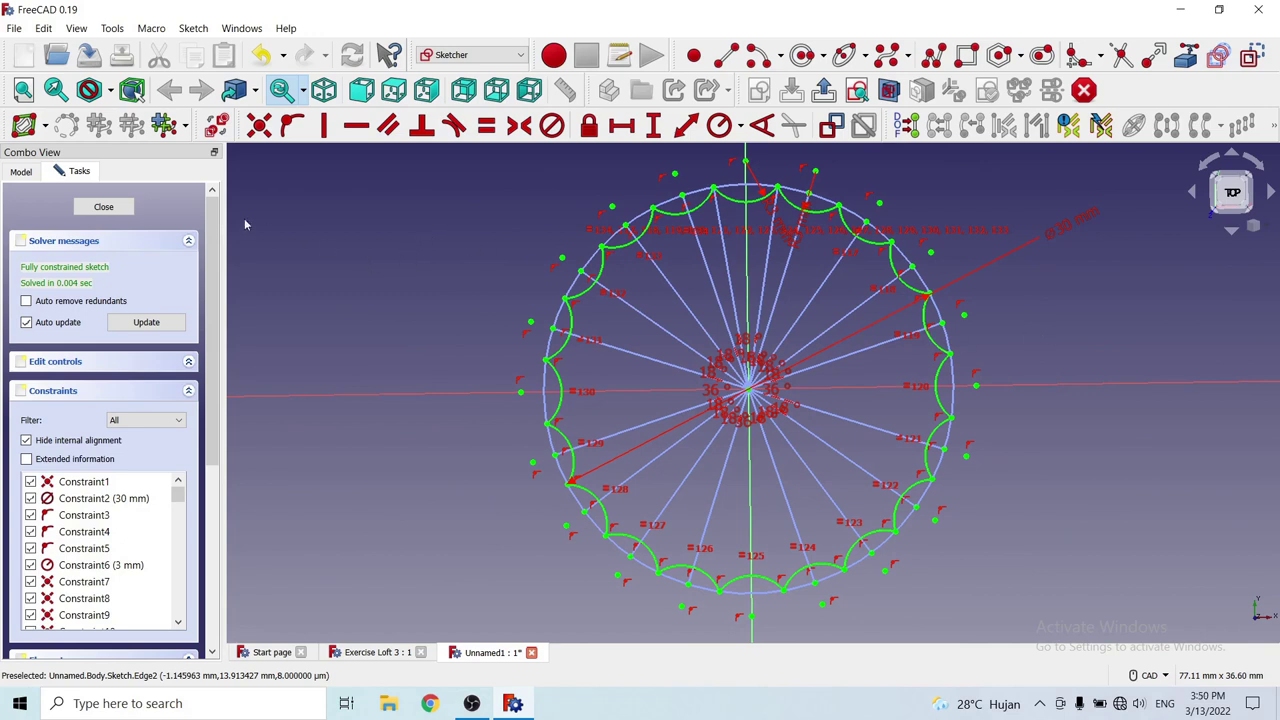
left_click(104, 207)
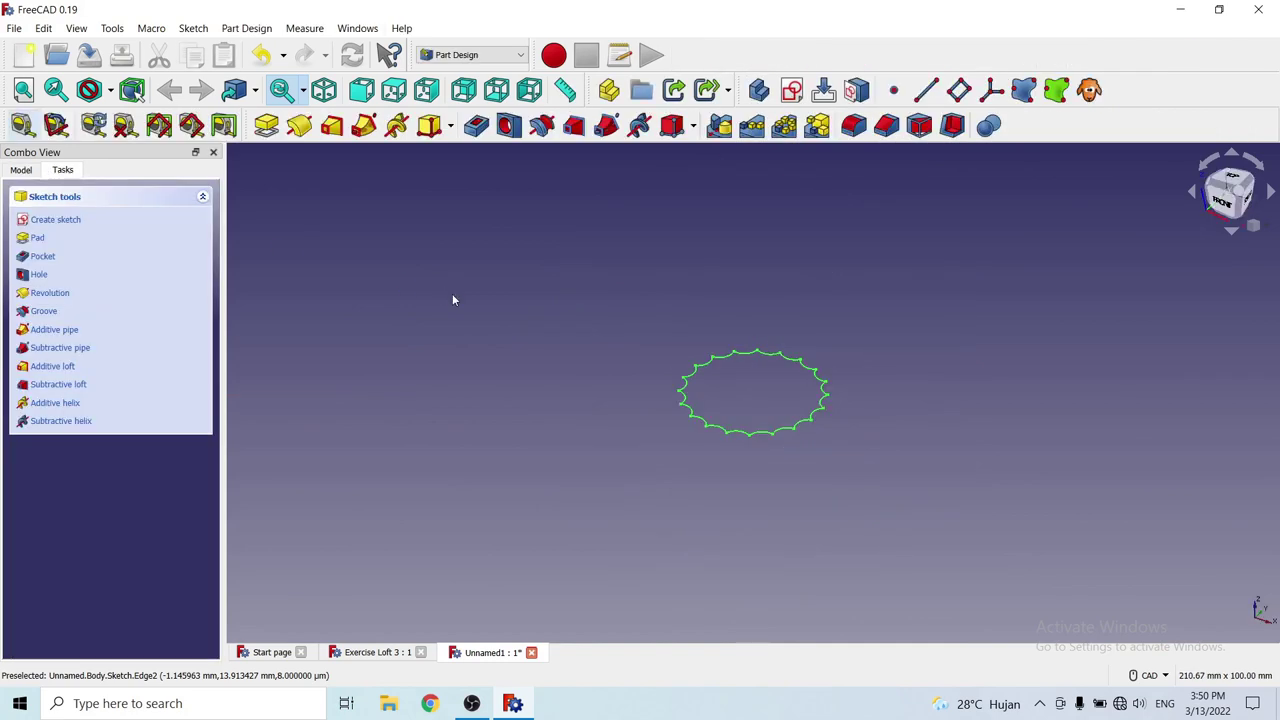
Display the Body's Origin planes and axes from the Model tree, then select the Body.
left_click(668, 467)
scroll(640, 488, "up", 3)
scroll(664, 502, "up", 3)
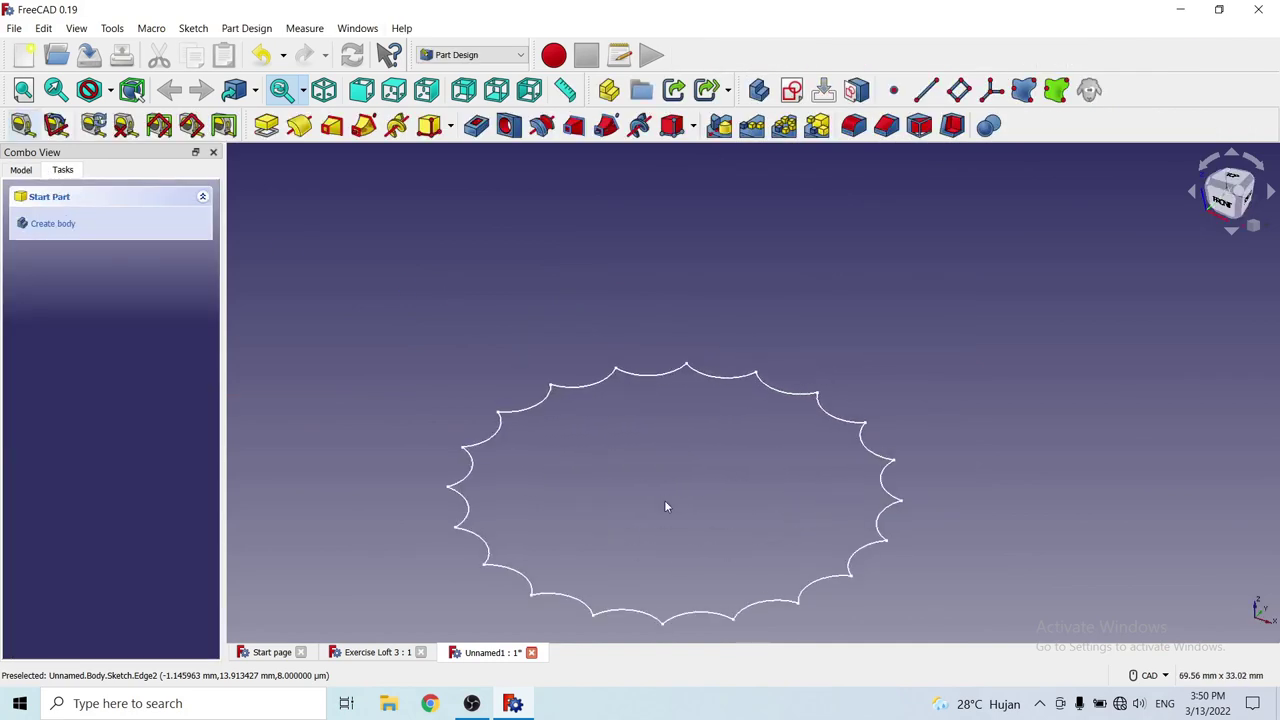
middle_click_drag(665, 506, 713, 439)
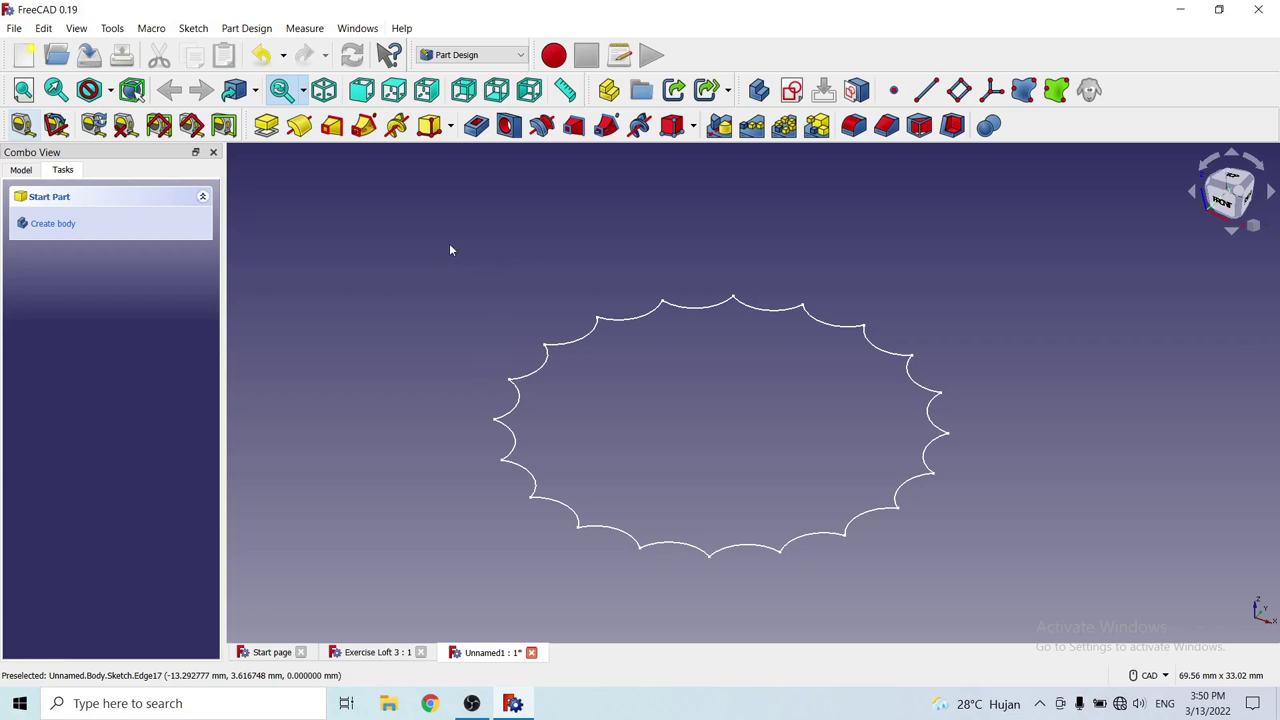
left_click(21, 172)
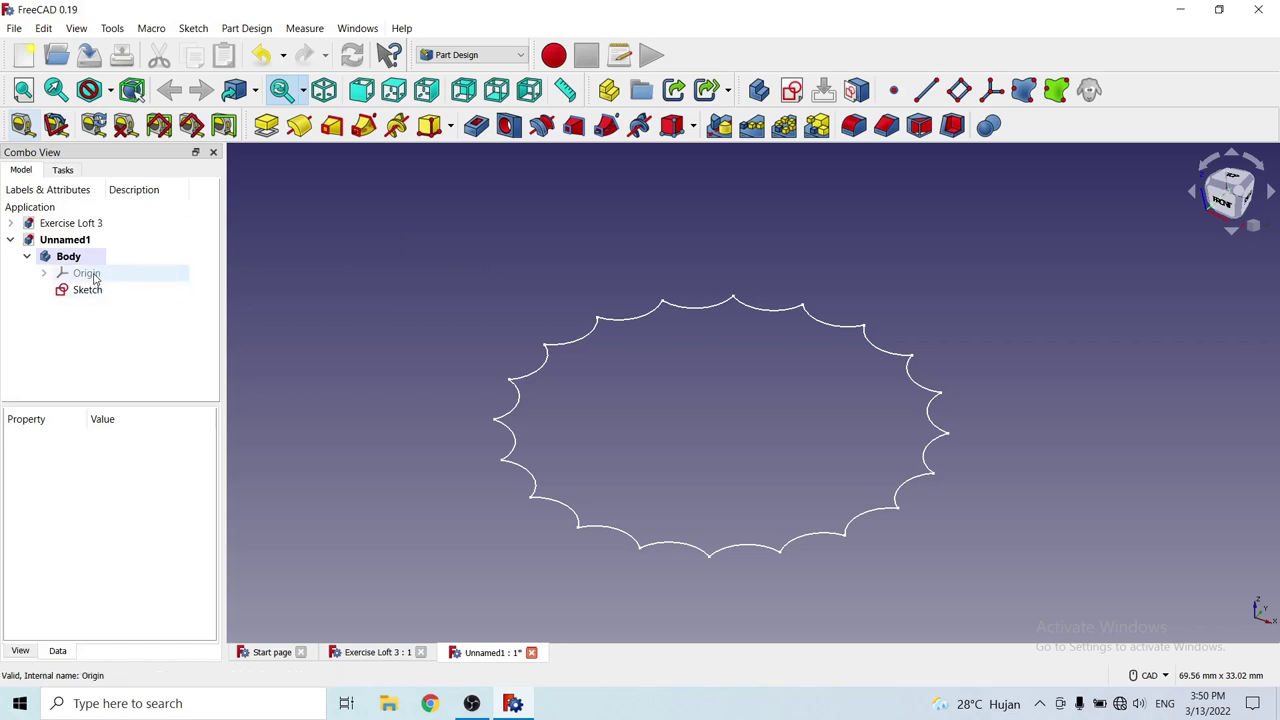
left_click(94, 277)
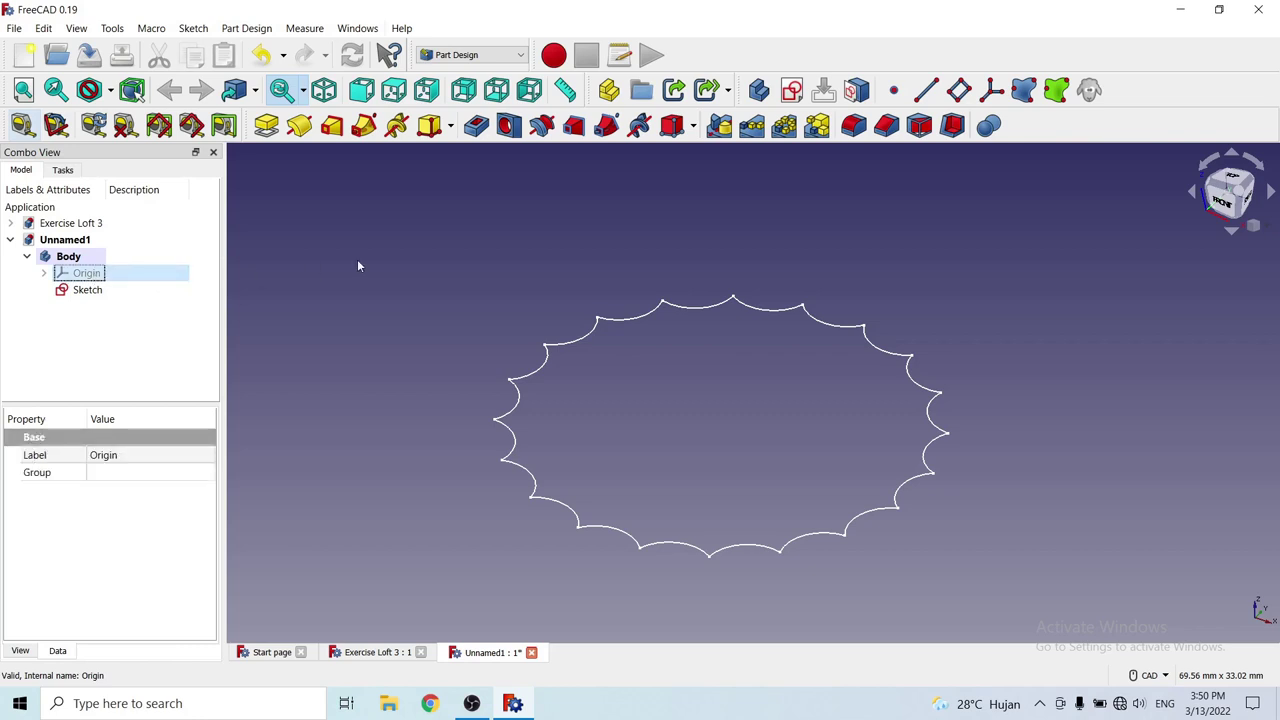
key("space")
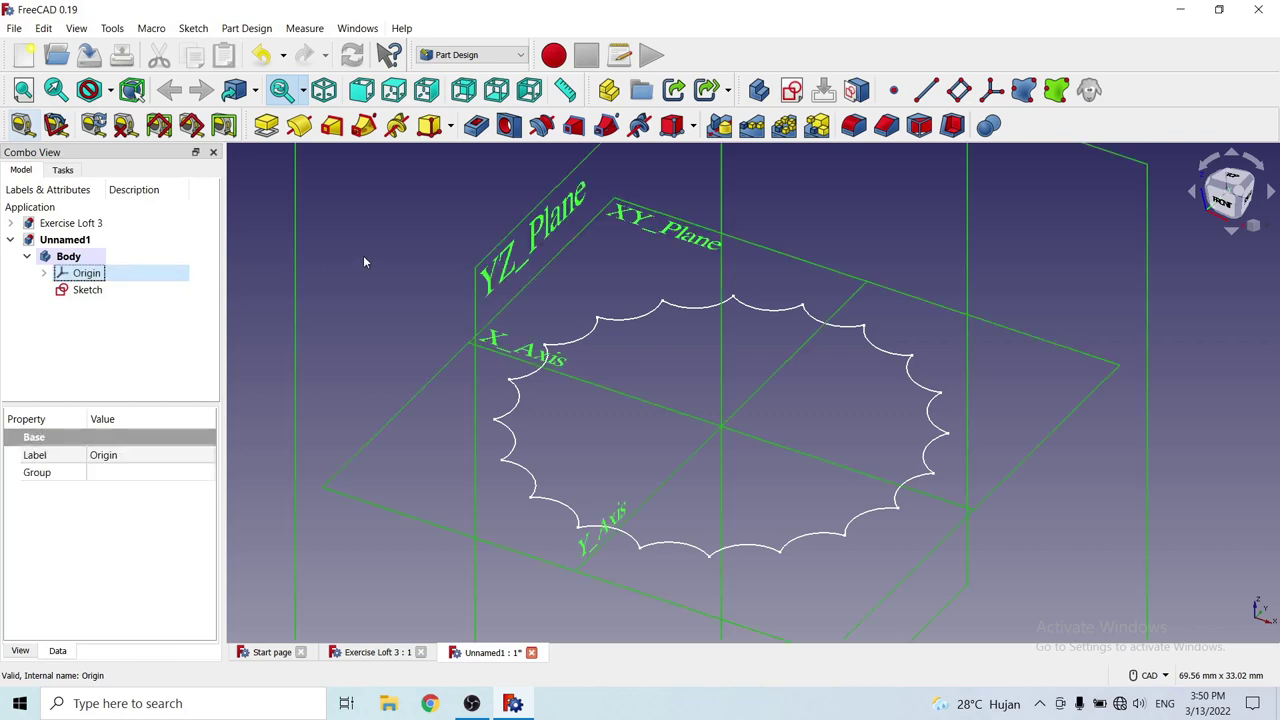
middle_click_drag(710, 392, 615, 382)
scroll(615, 382, "down", 2)
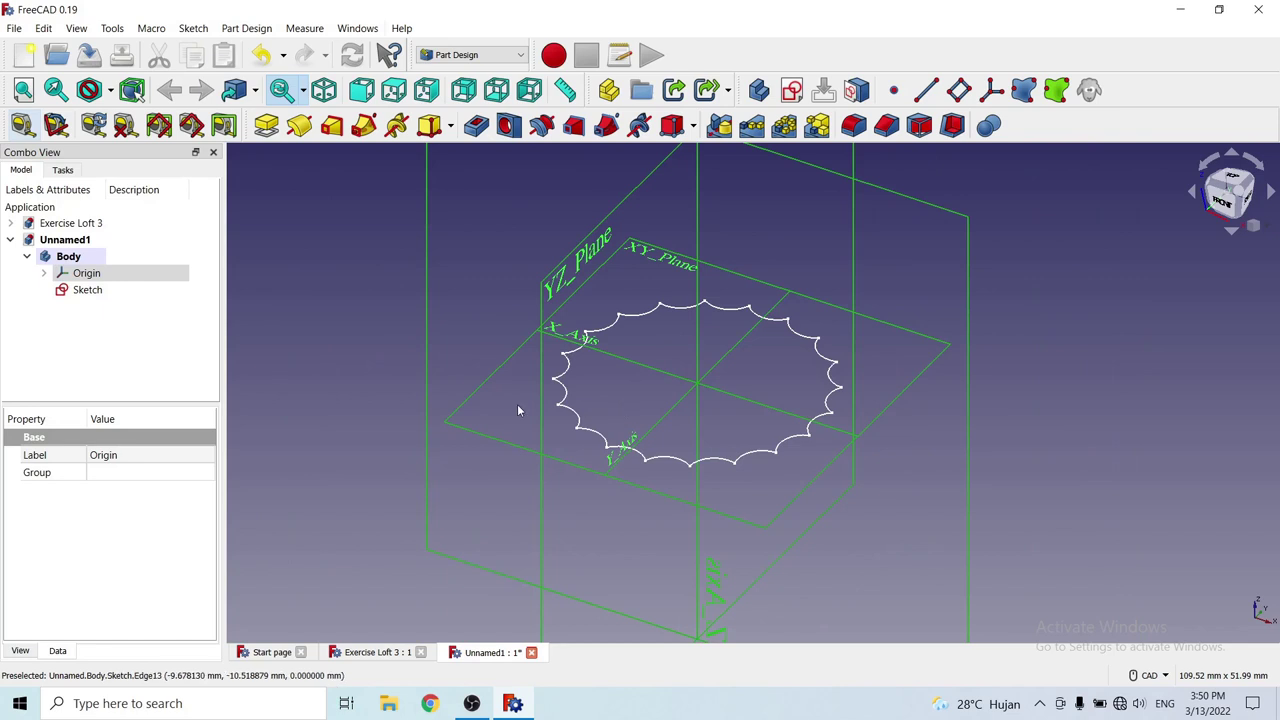
left_click(927, 371)
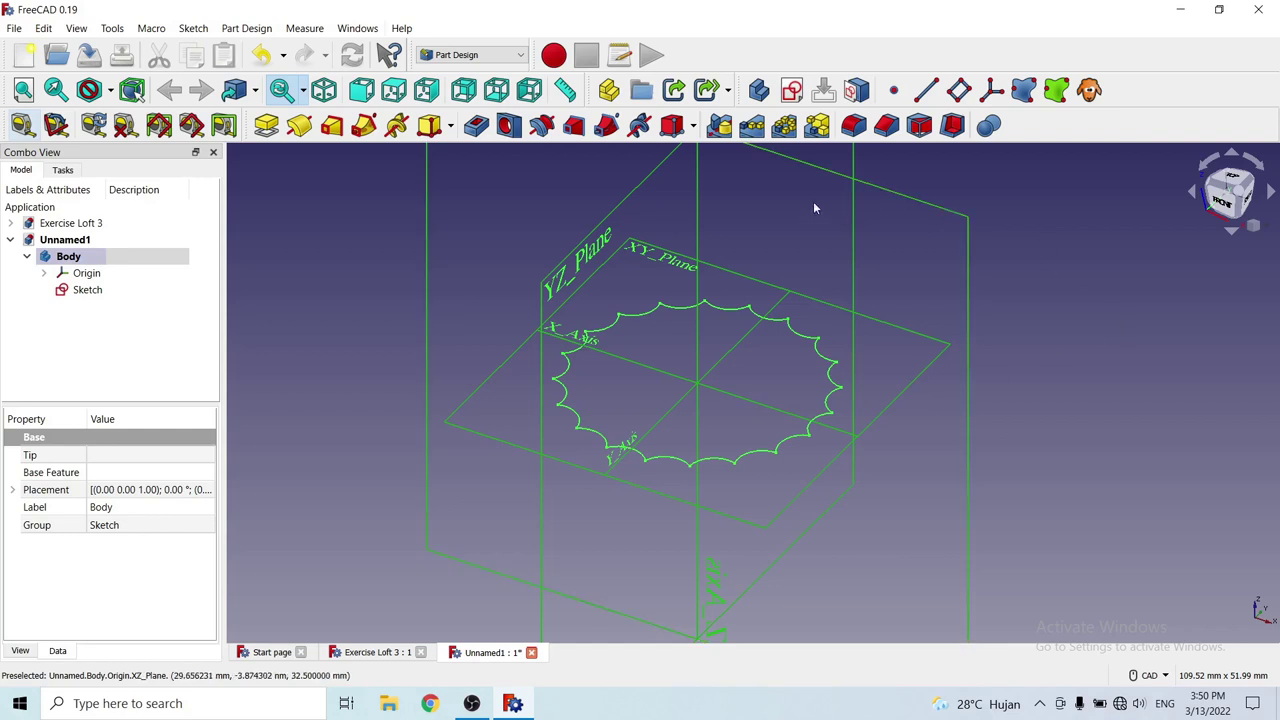
left_click(960, 92)
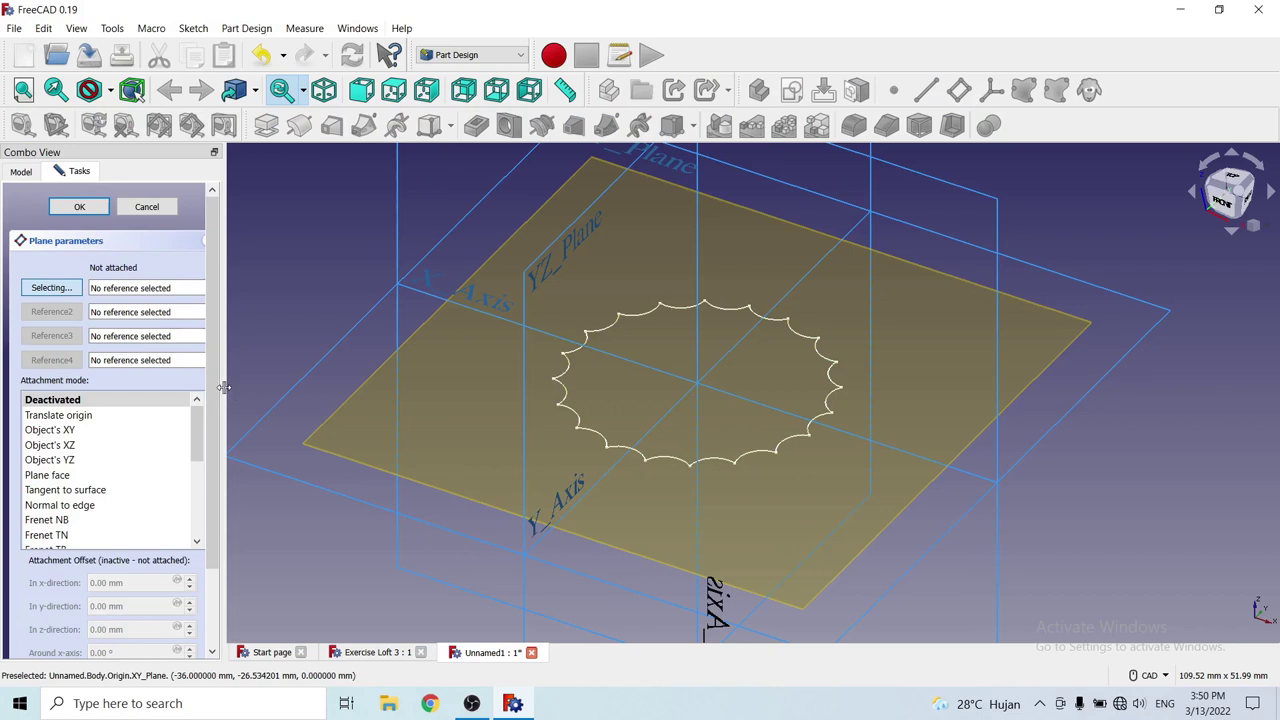
left_click_drag(224, 387, 295, 390)
scroll(205, 397, "down", 2)
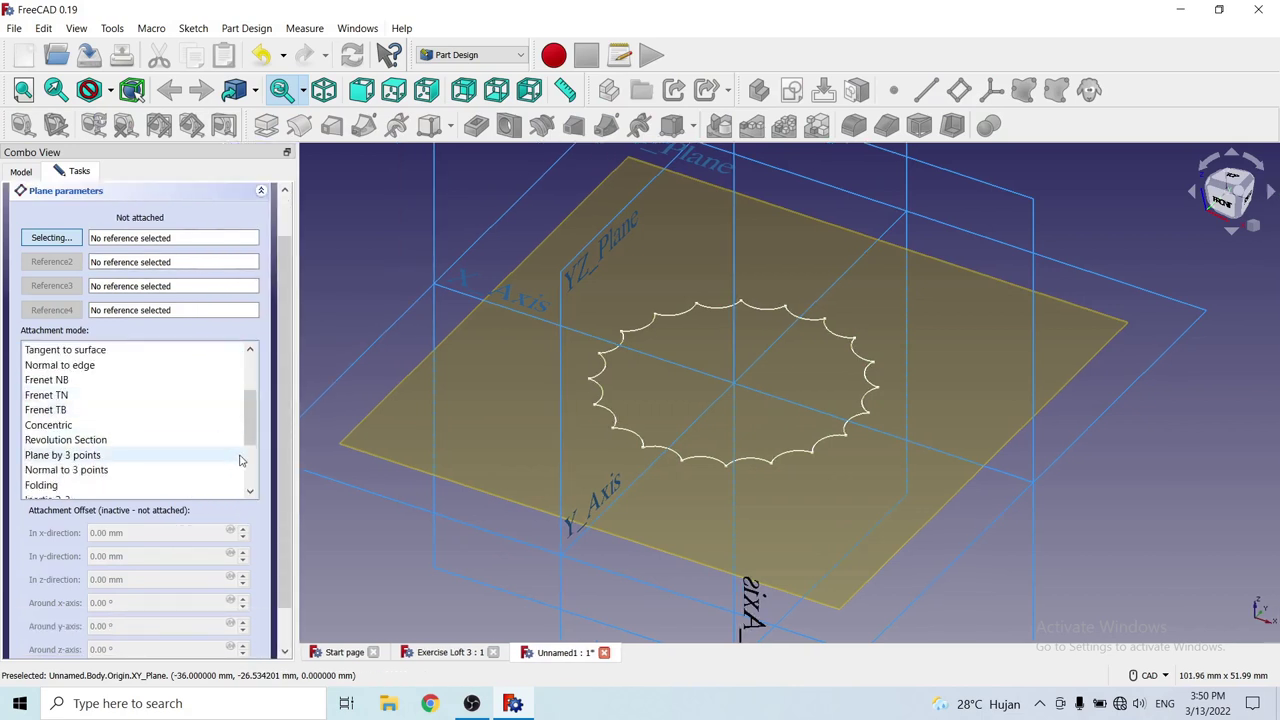
scroll(278, 485, "down", 1)
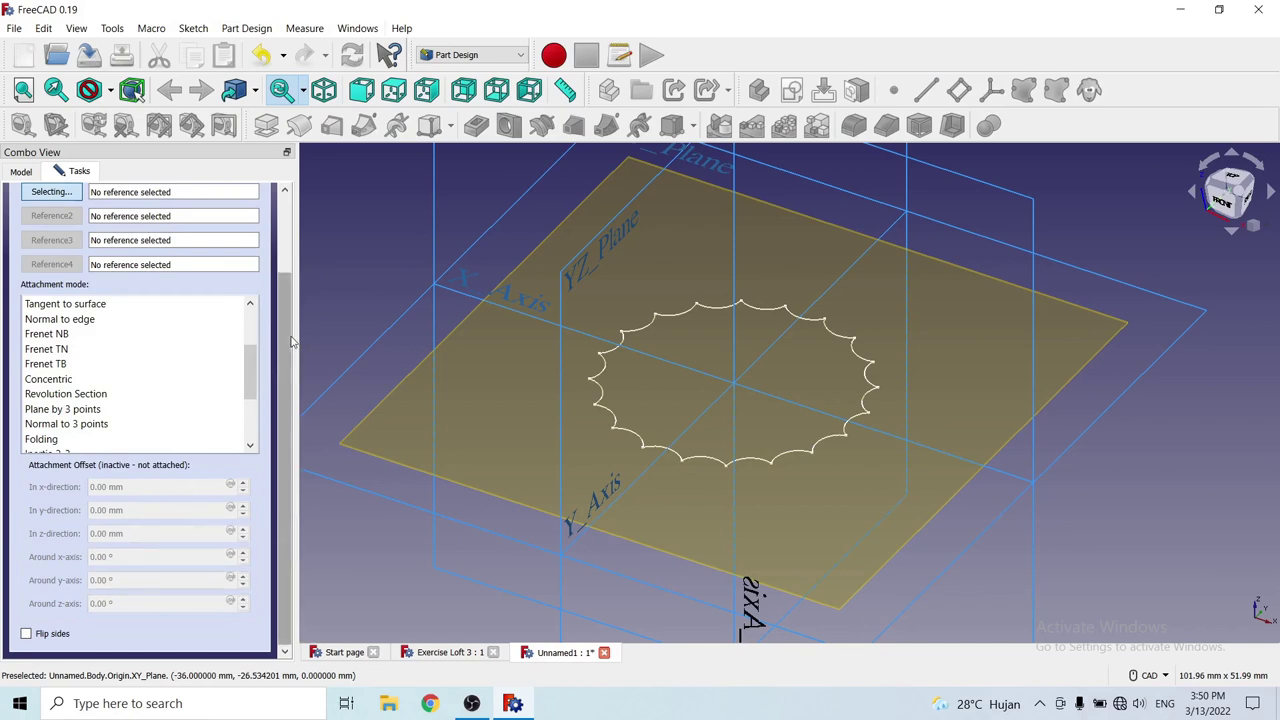
left_click_drag(291, 342, 282, 270)
left_click(174, 207)
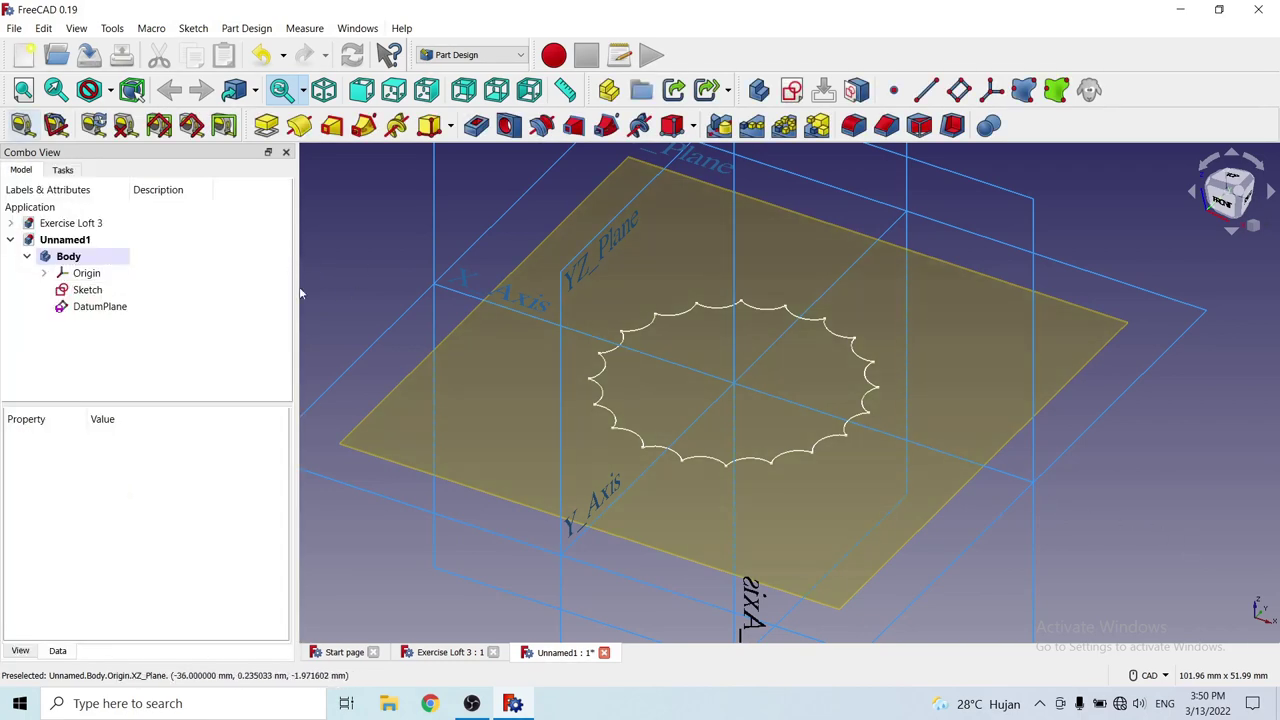
left_click(86, 273)
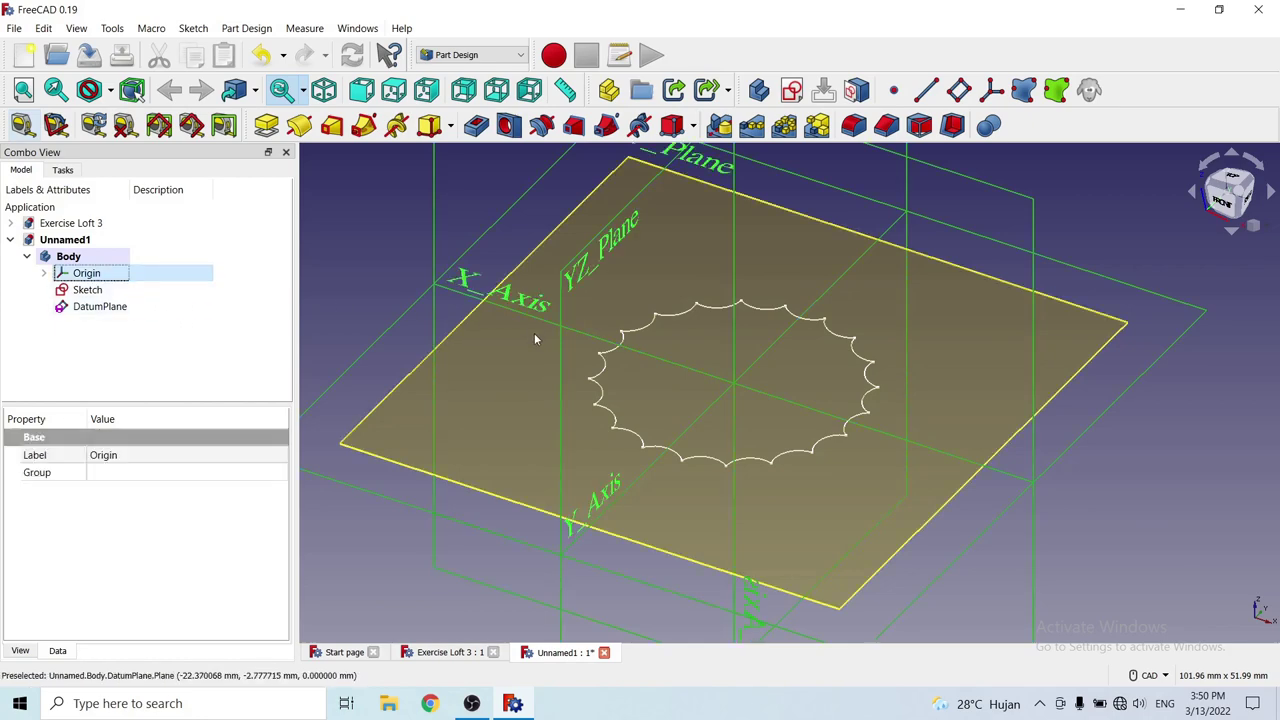
left_click(100, 307)
right_click(100, 307)
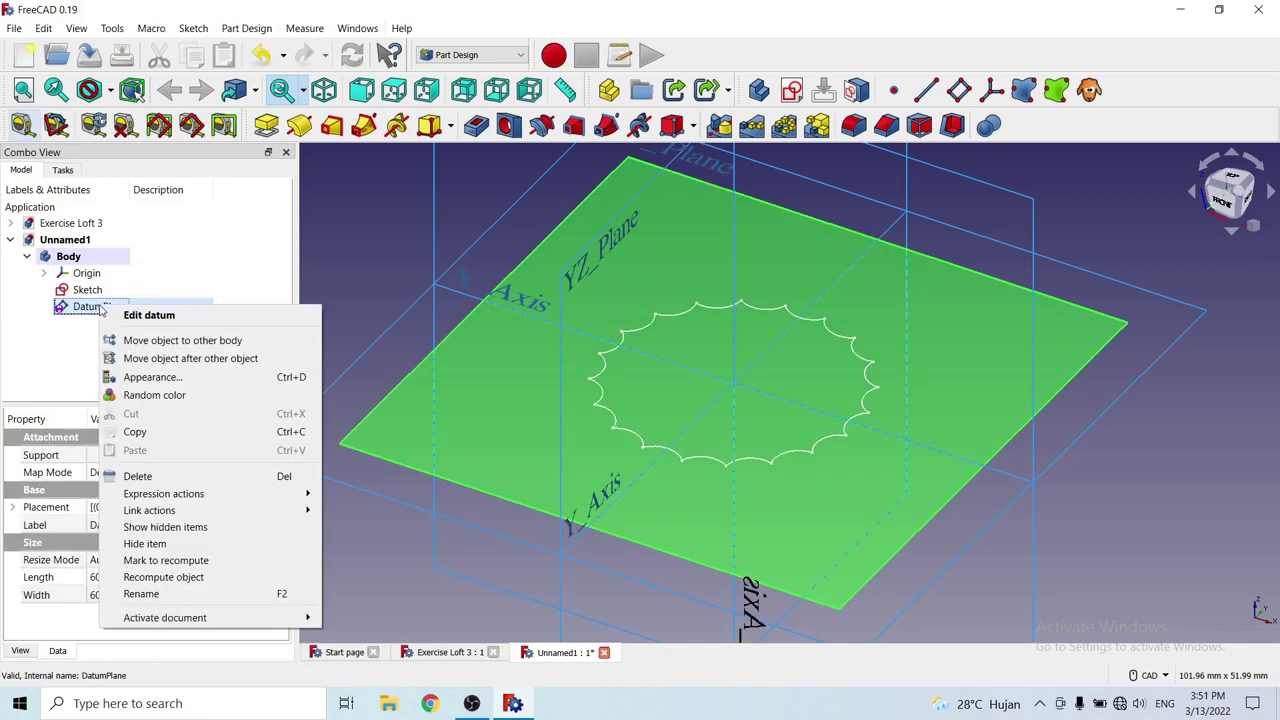
left_click(160, 474)
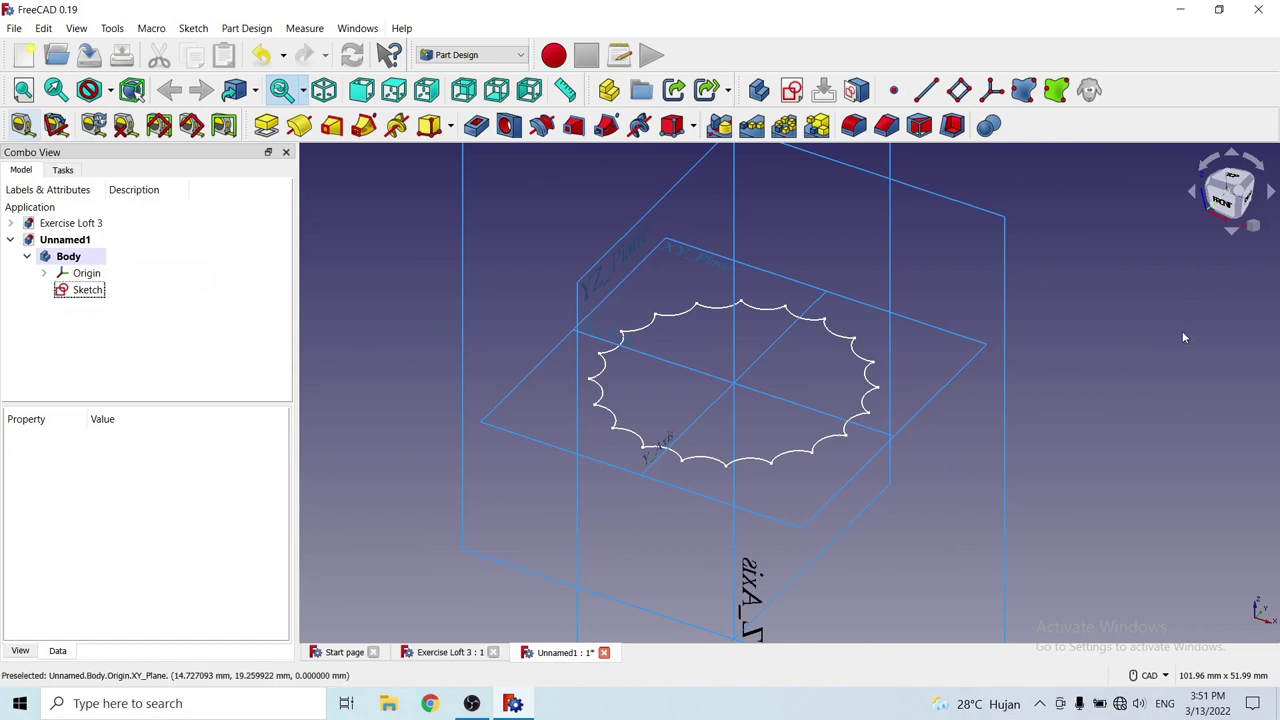
Create a datum plane on XY_Plane with a 4 mm z-direction offset.
key("0")
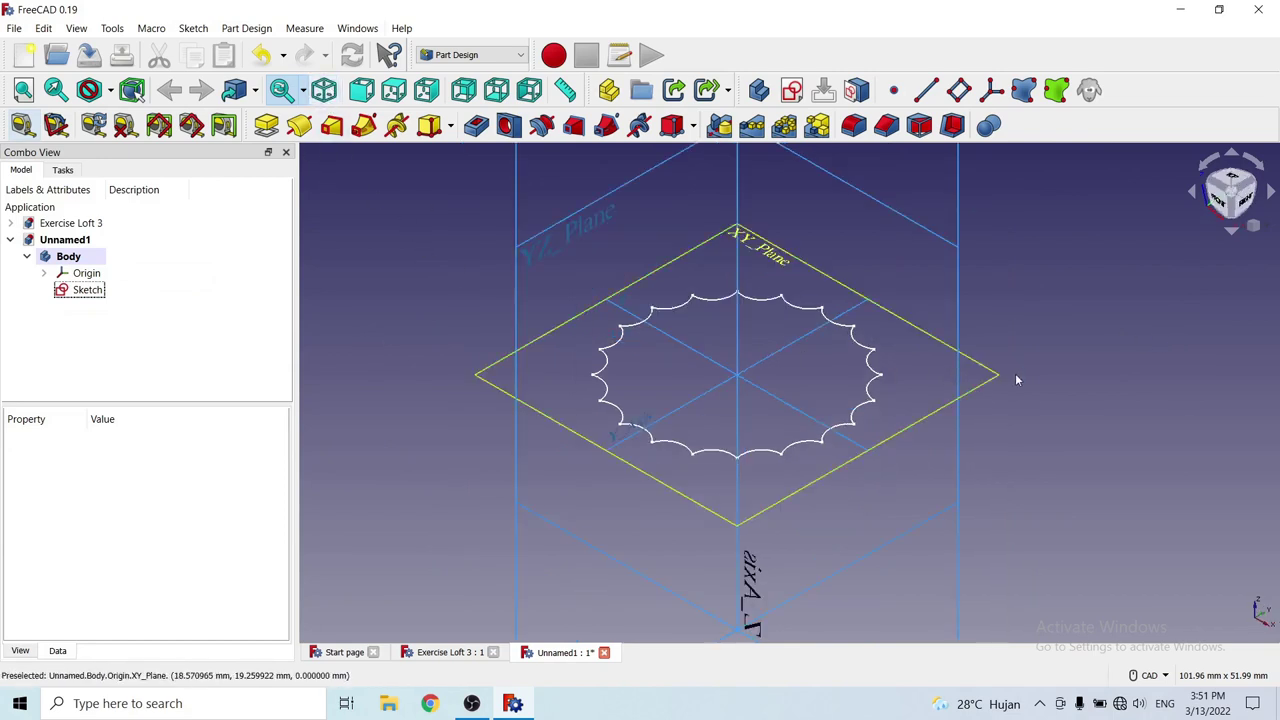
left_click(932, 347)
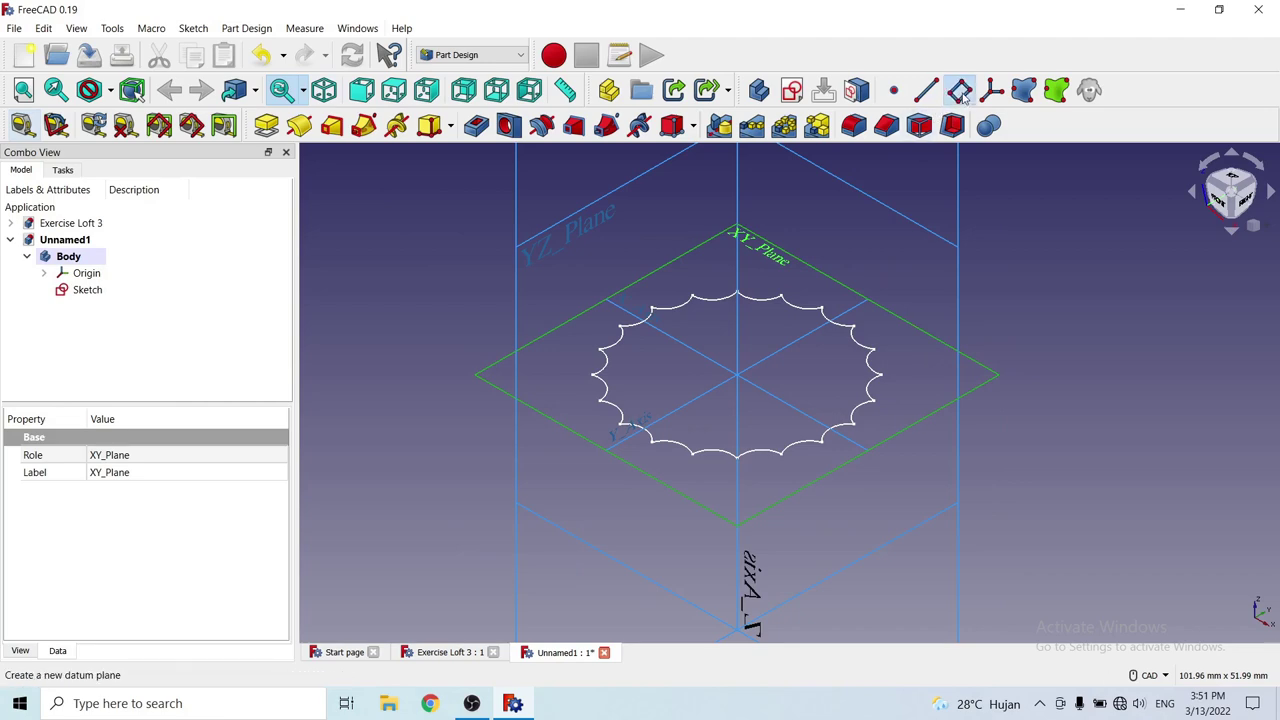
left_click(958, 90)
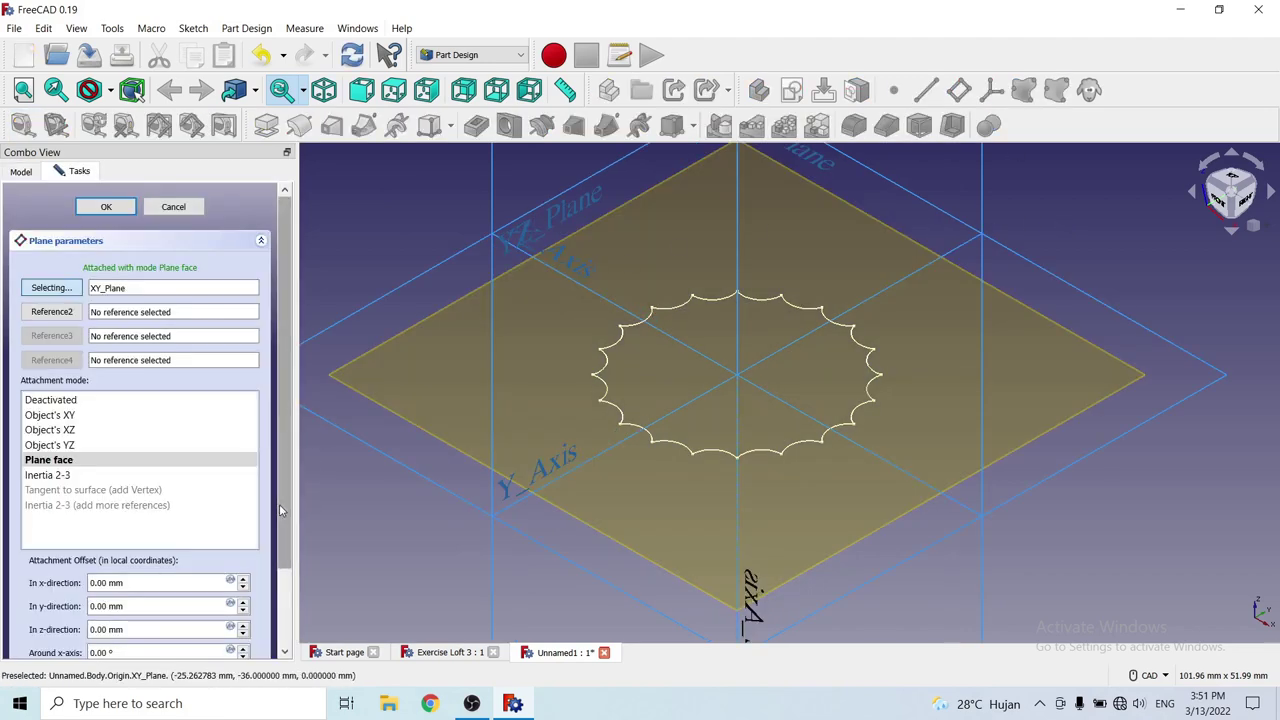
left_click_drag(279, 504, 277, 636)
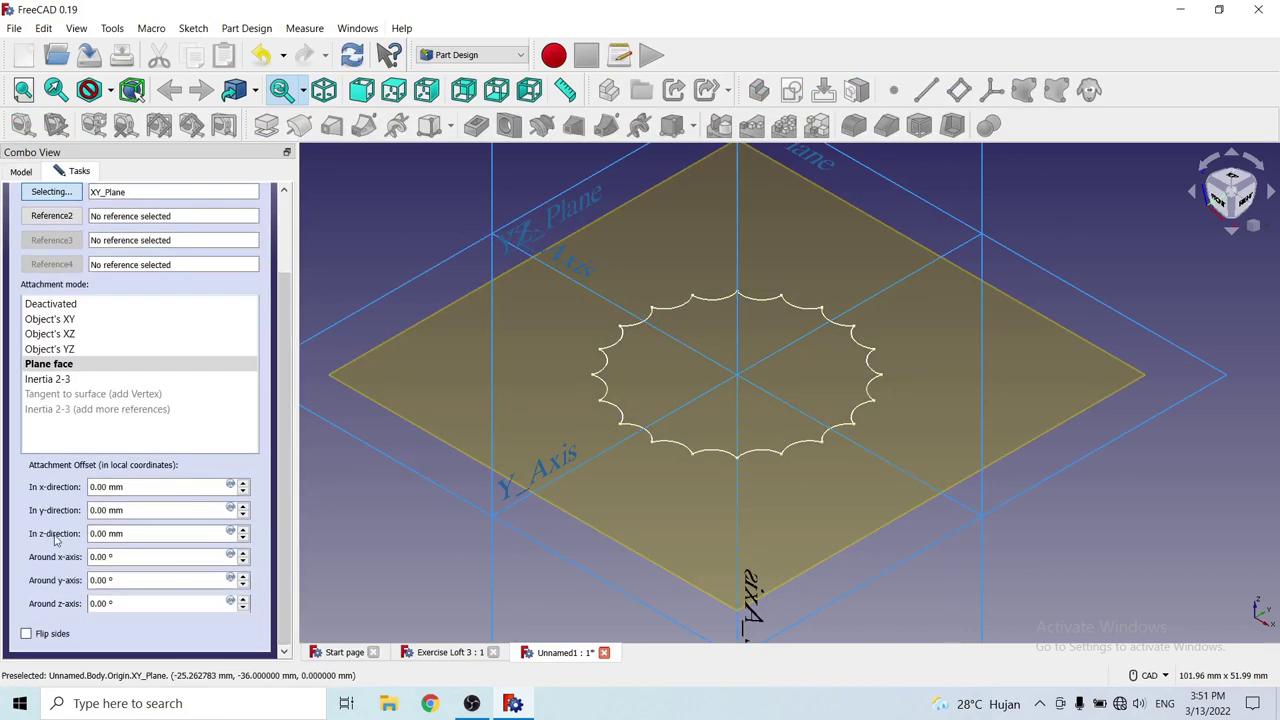
left_click_drag(127, 535, 88, 534)
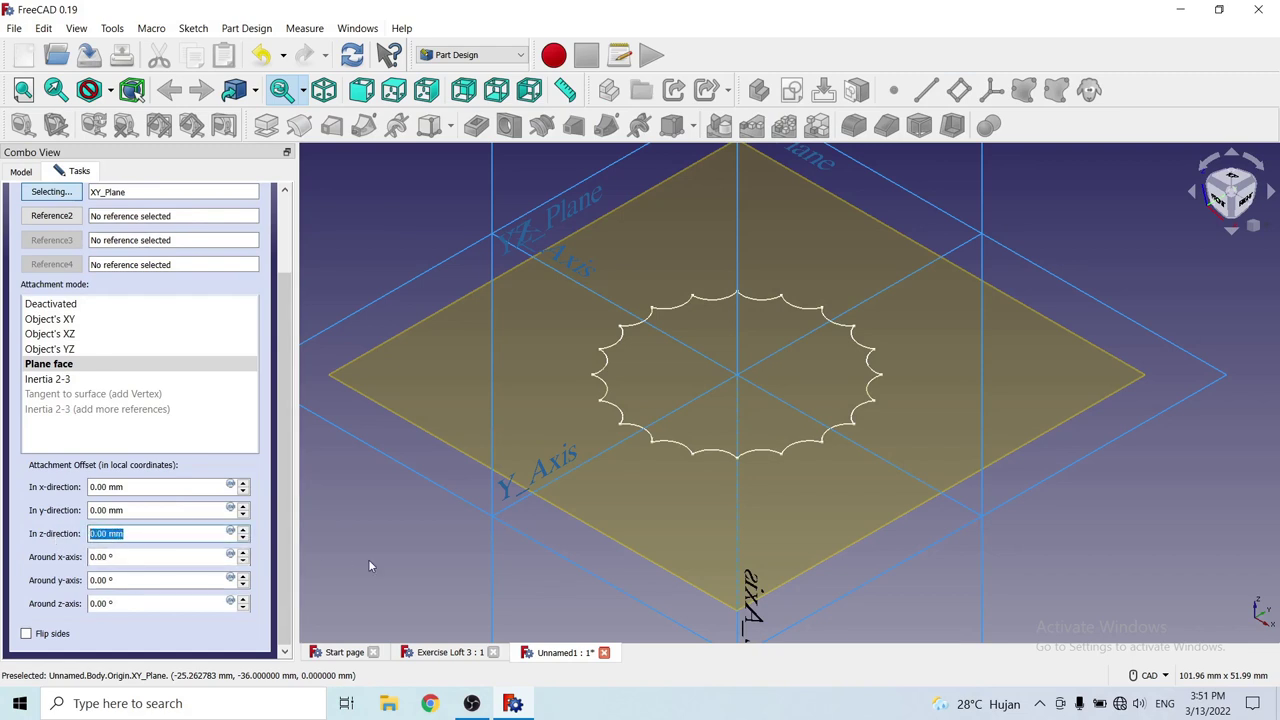
type("4")
key("Return")
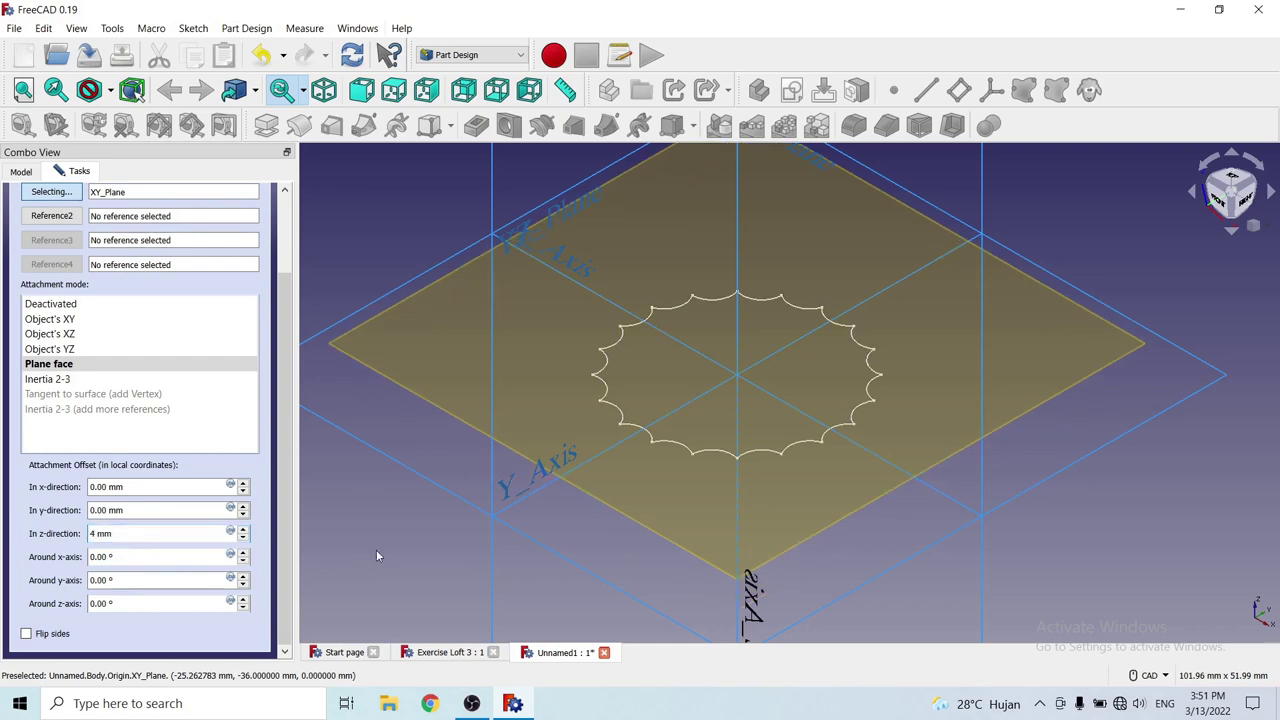
middle_click_drag(714, 458, 675, 429)
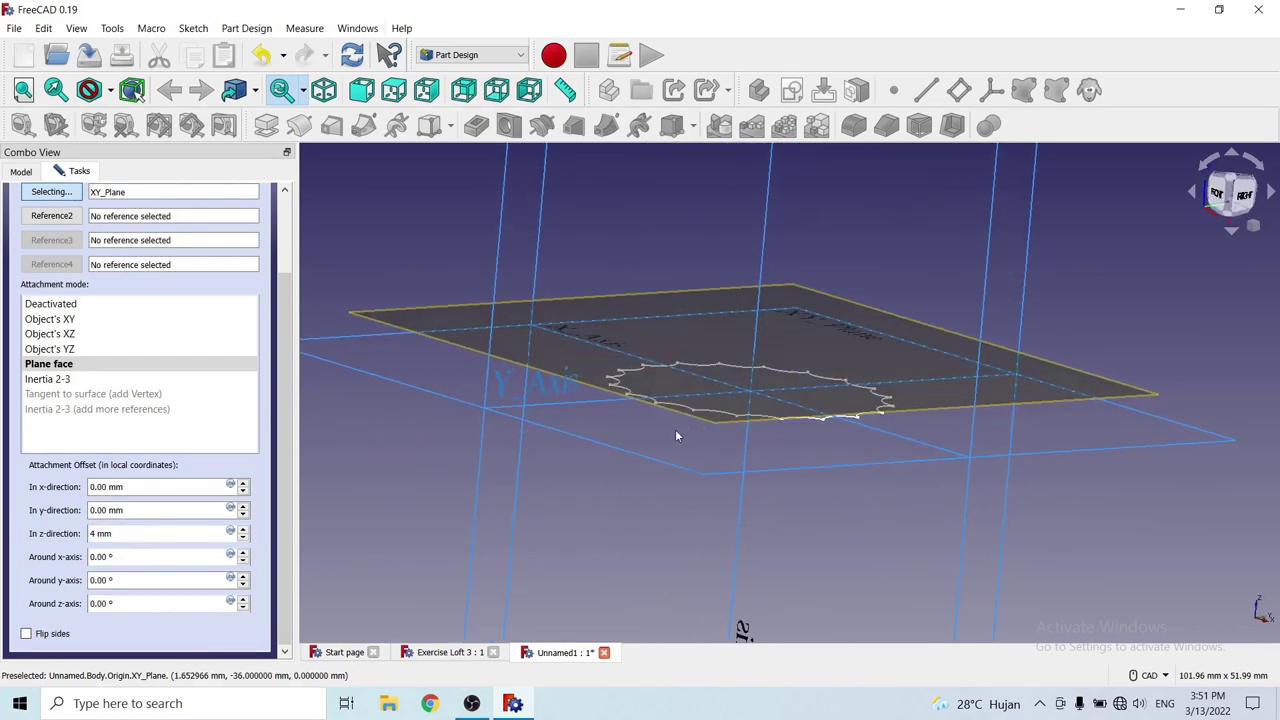
scroll(150, 260, "up", 3)
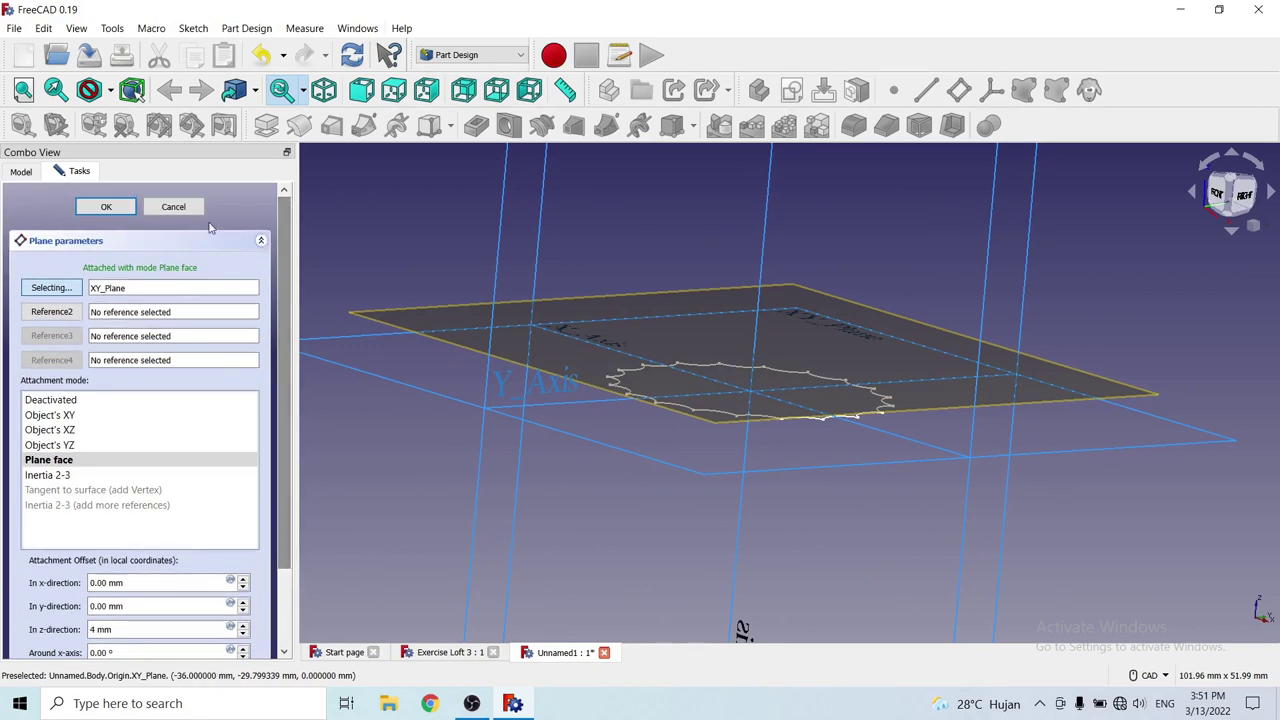
left_click(118, 210)
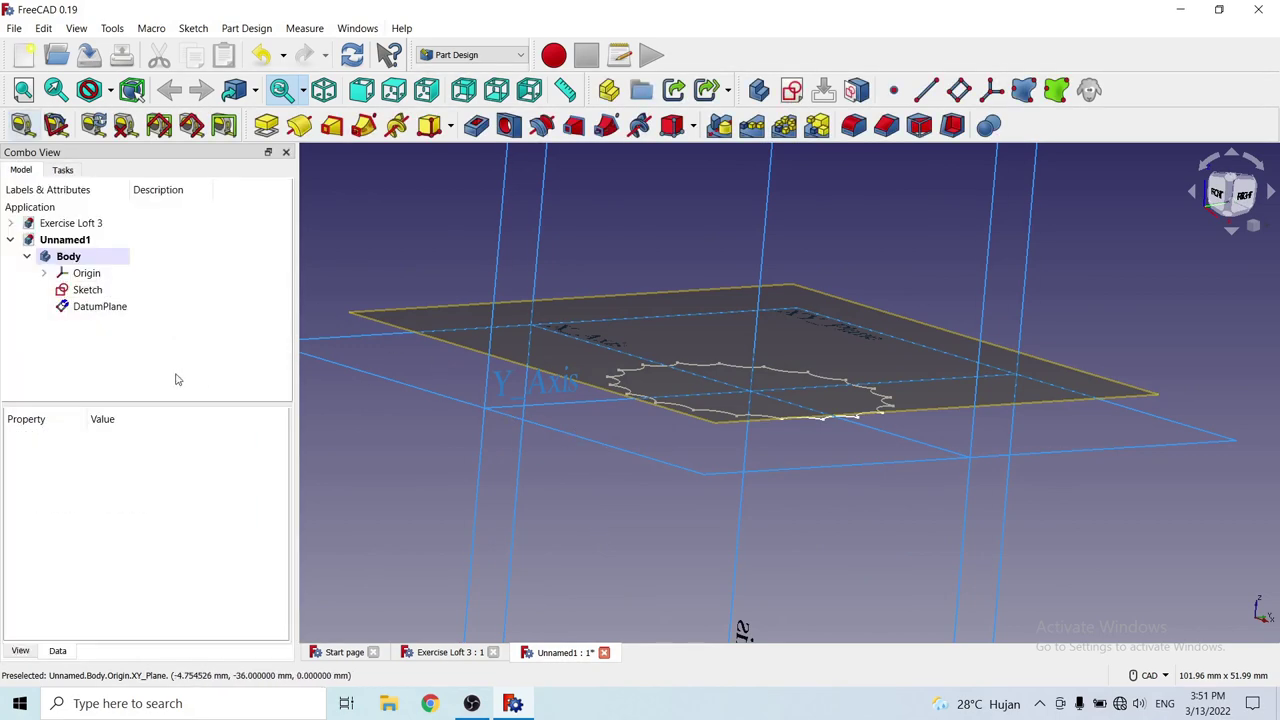
Hide the Origin planes and axes and select the new datum plane.
left_click(103, 308)
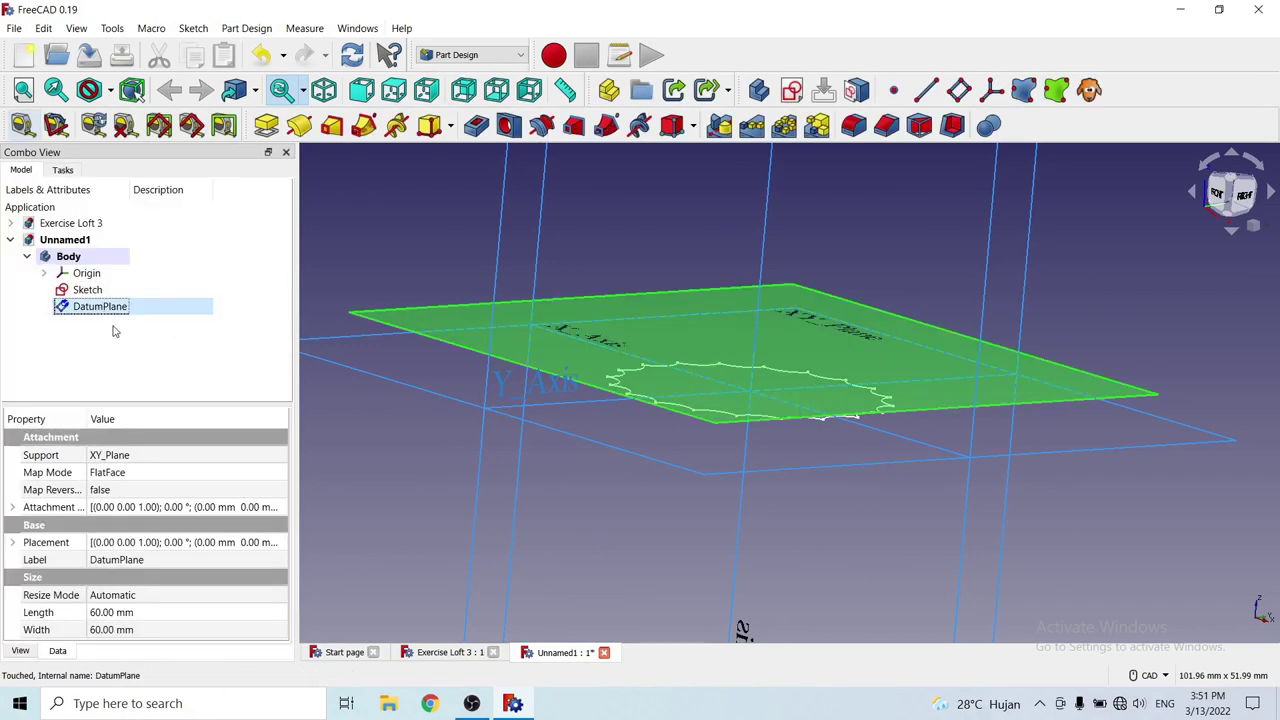
left_click(95, 273)
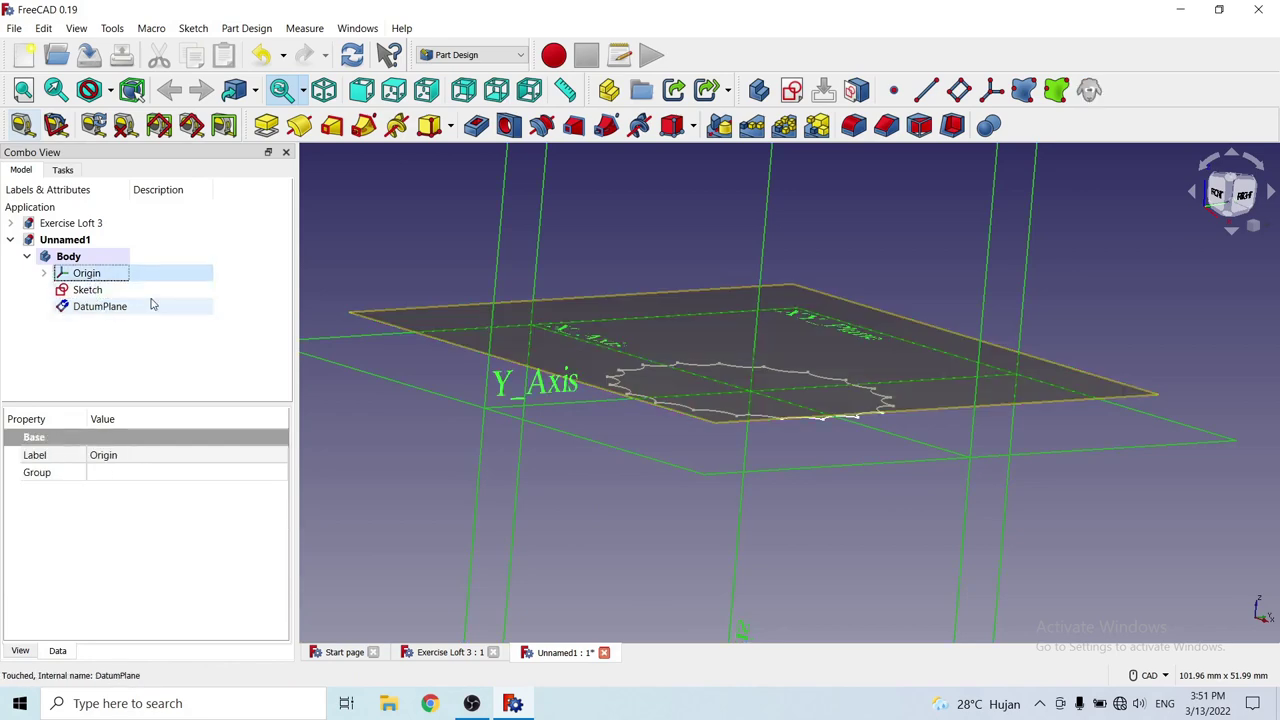
key("space")
scroll(618, 430, "down", 3)
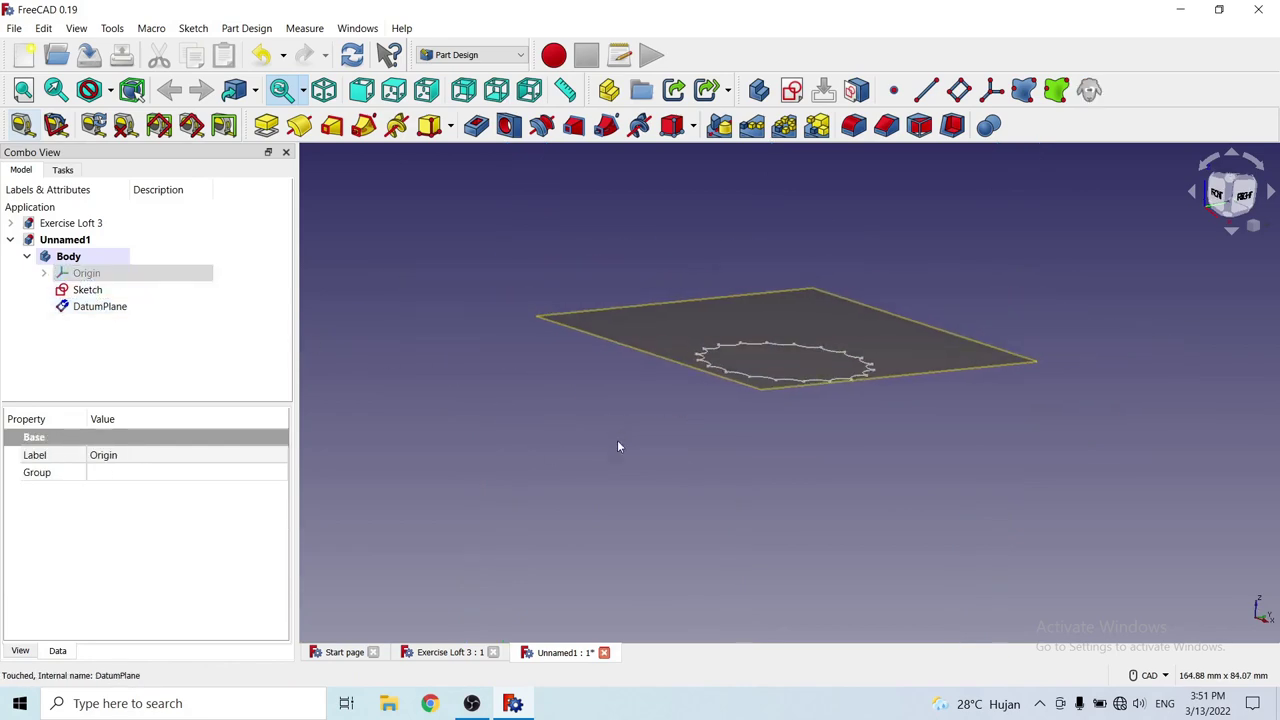
middle_click_drag(618, 447, 594, 472)
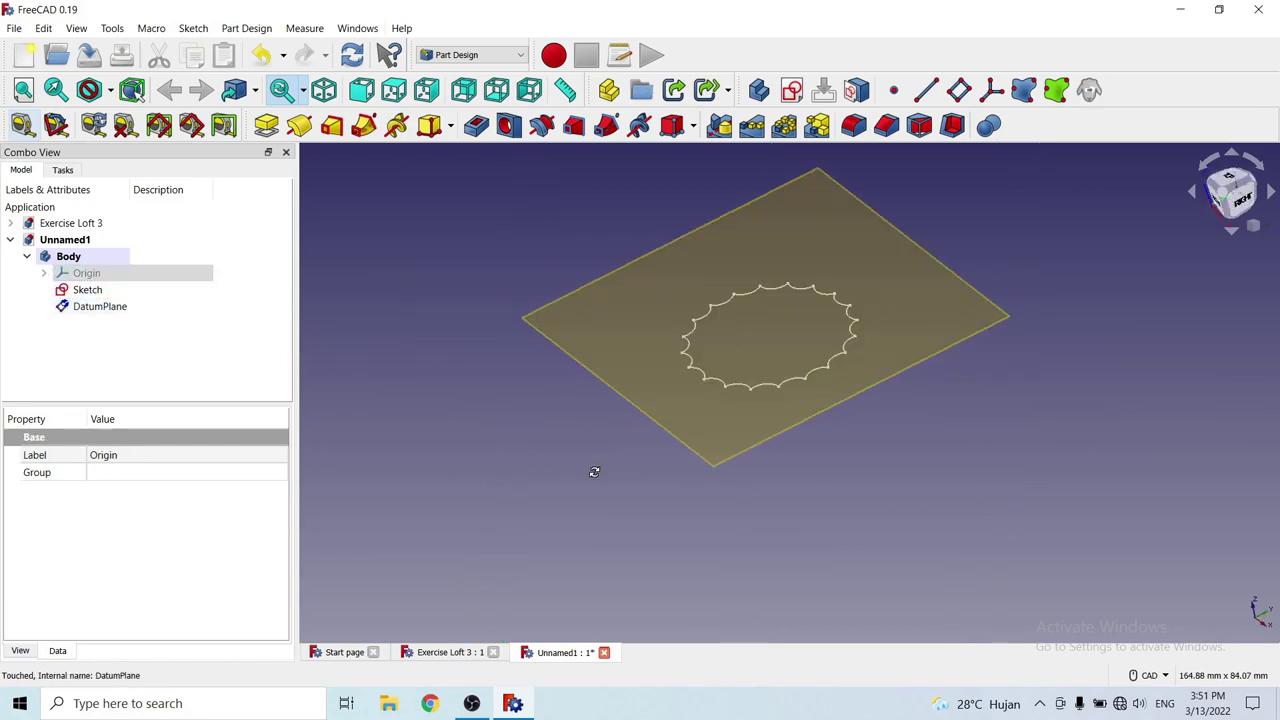
left_click(926, 255)
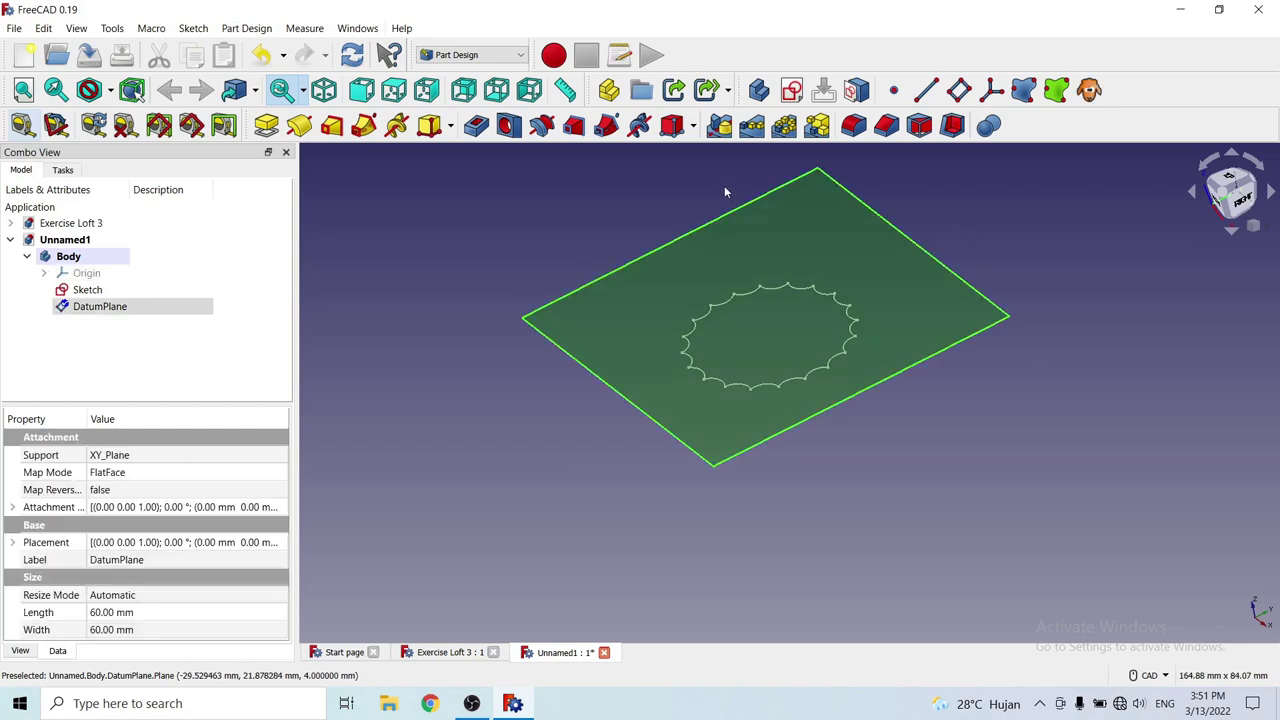
Start a sketch on the datum plane and draw a circle centred on the origin.
left_click(791, 90)
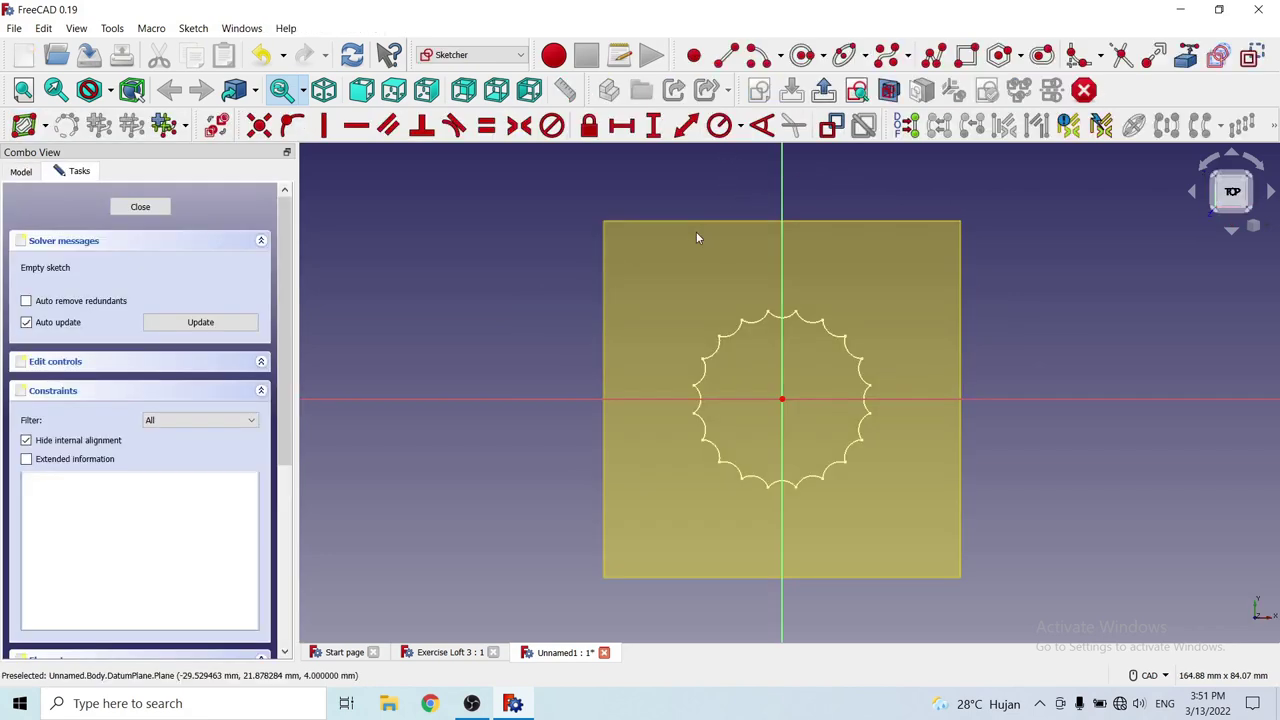
scroll(826, 458, "up", 3)
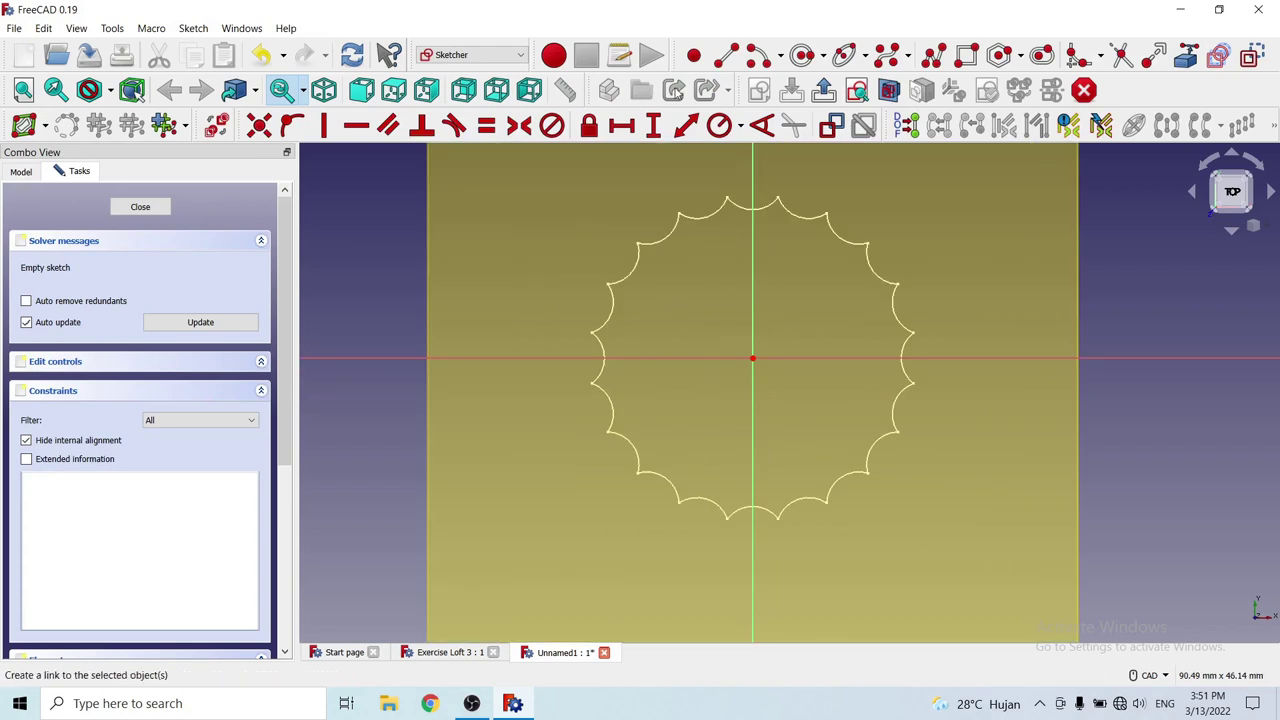
left_click(806, 57)
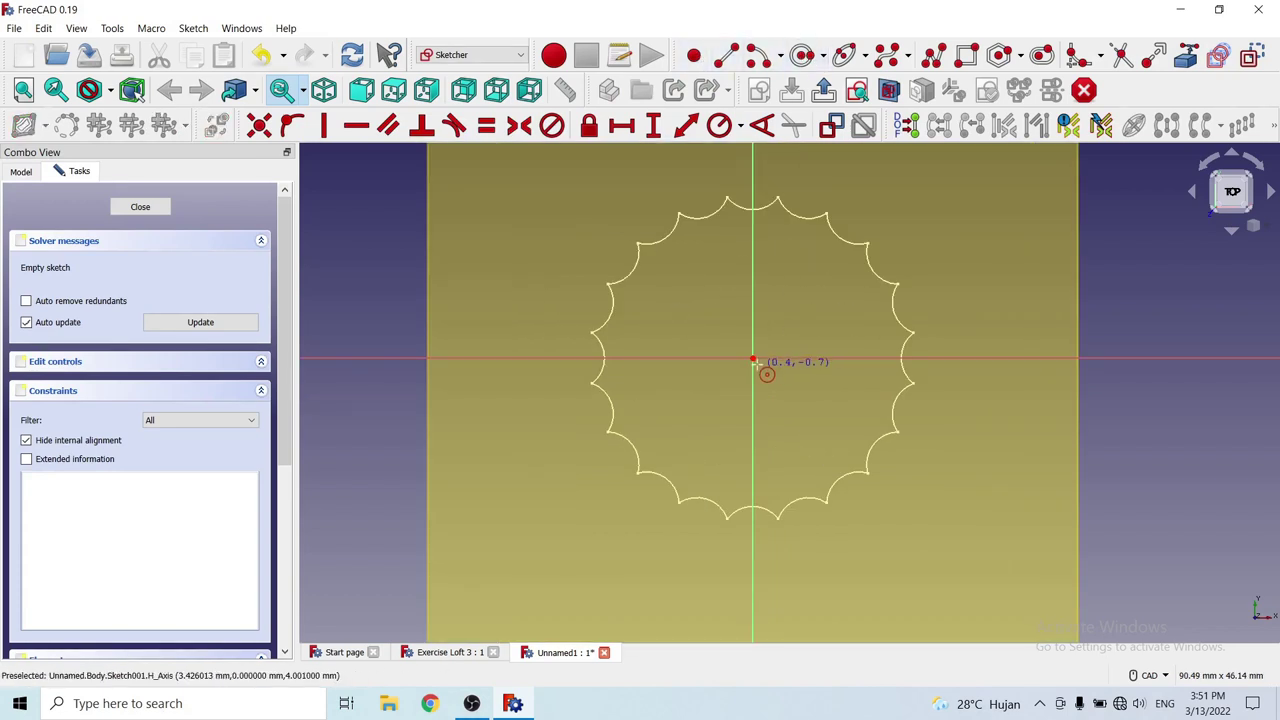
left_click(753, 358)
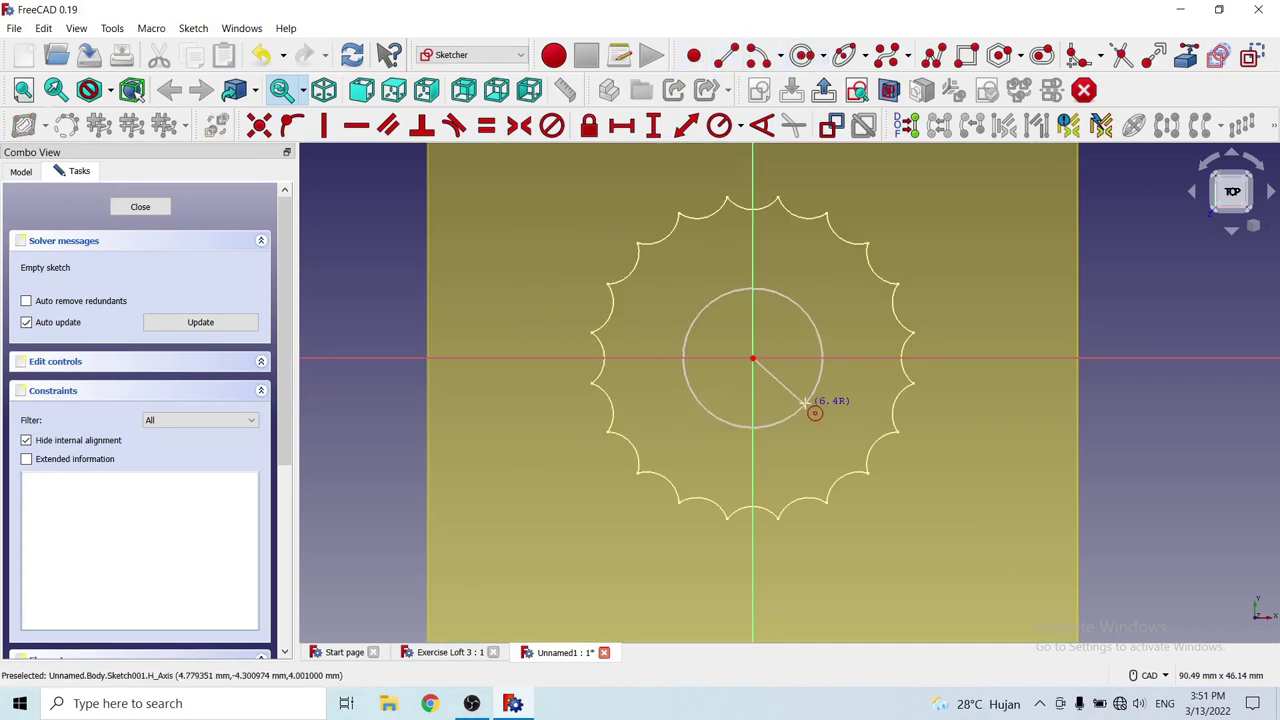
left_click(837, 423)
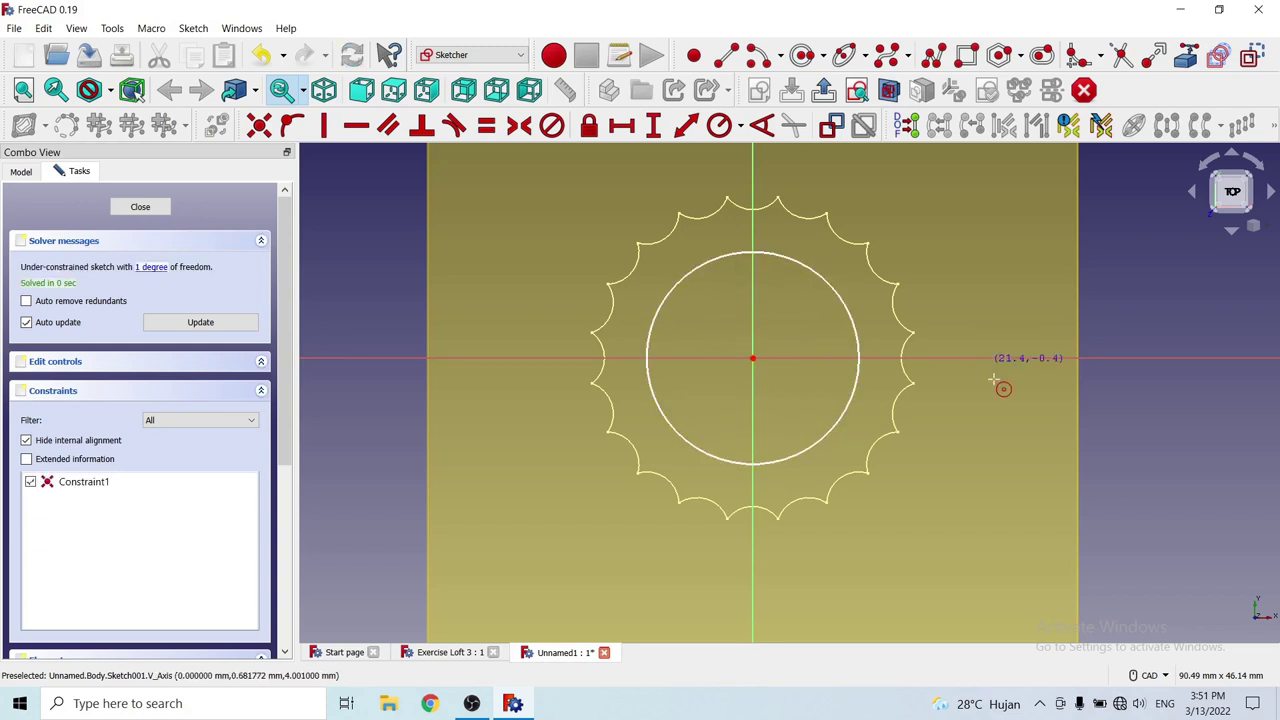
right_click(1094, 446)
Give the circle a 26.5 mm diameter constraint and close the sketch.
left_click(857, 335)
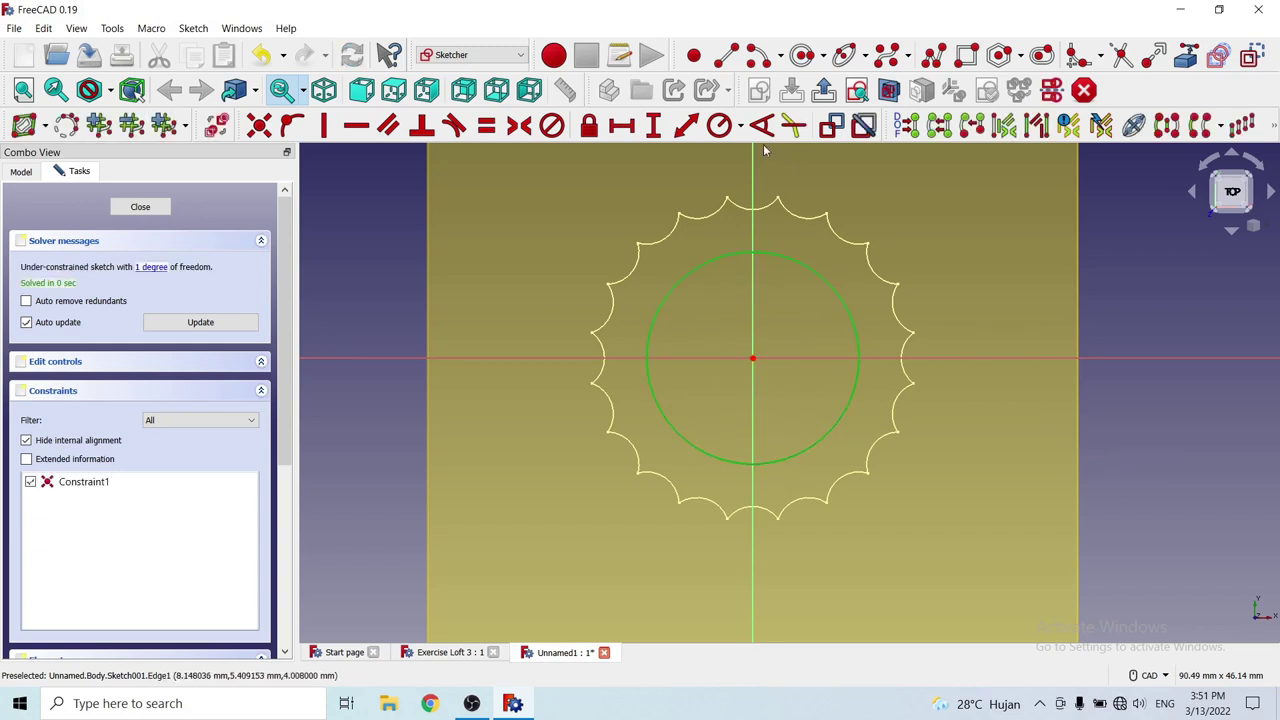
left_click(741, 127)
left_click(768, 171)
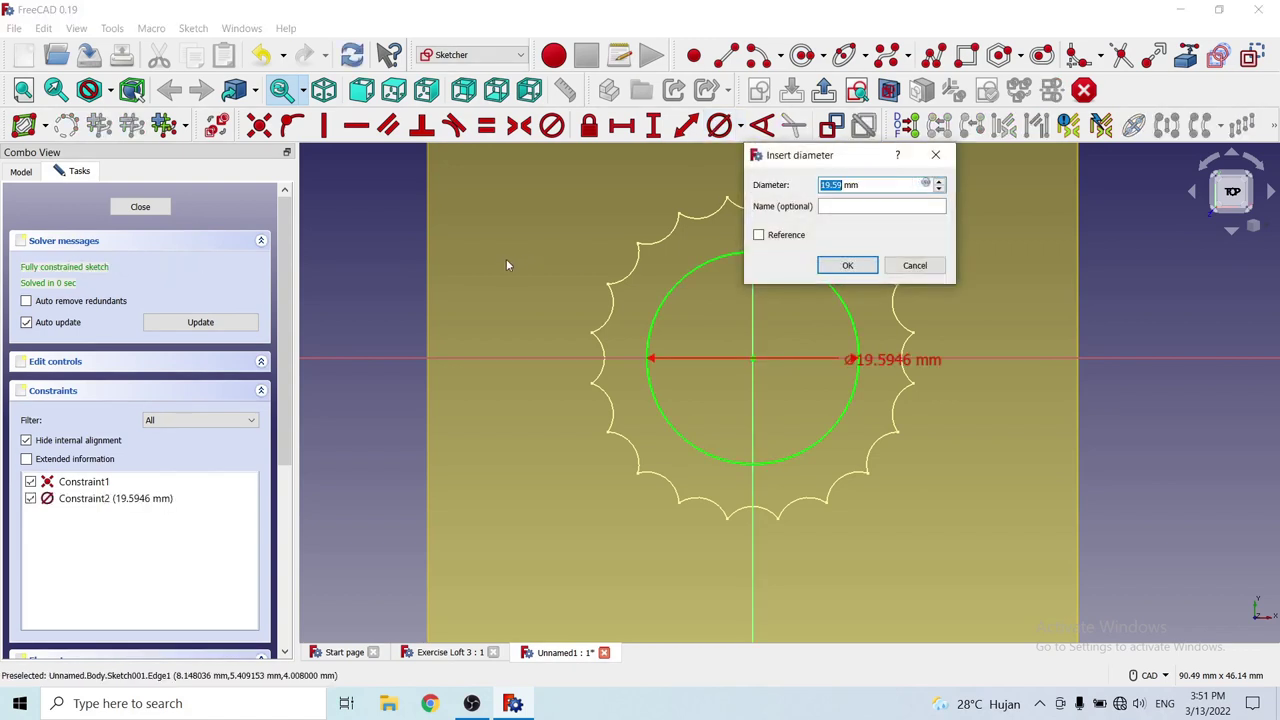
type("26")
left_click(847, 265)
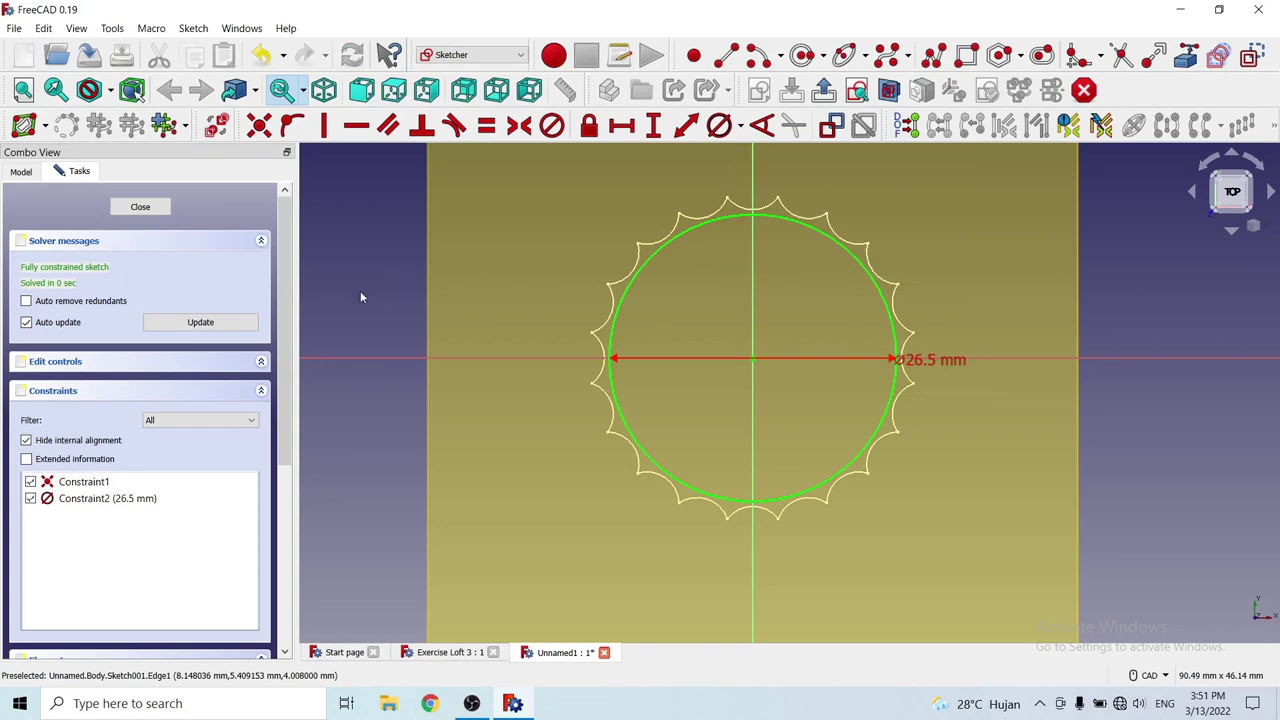
left_click(156, 208)
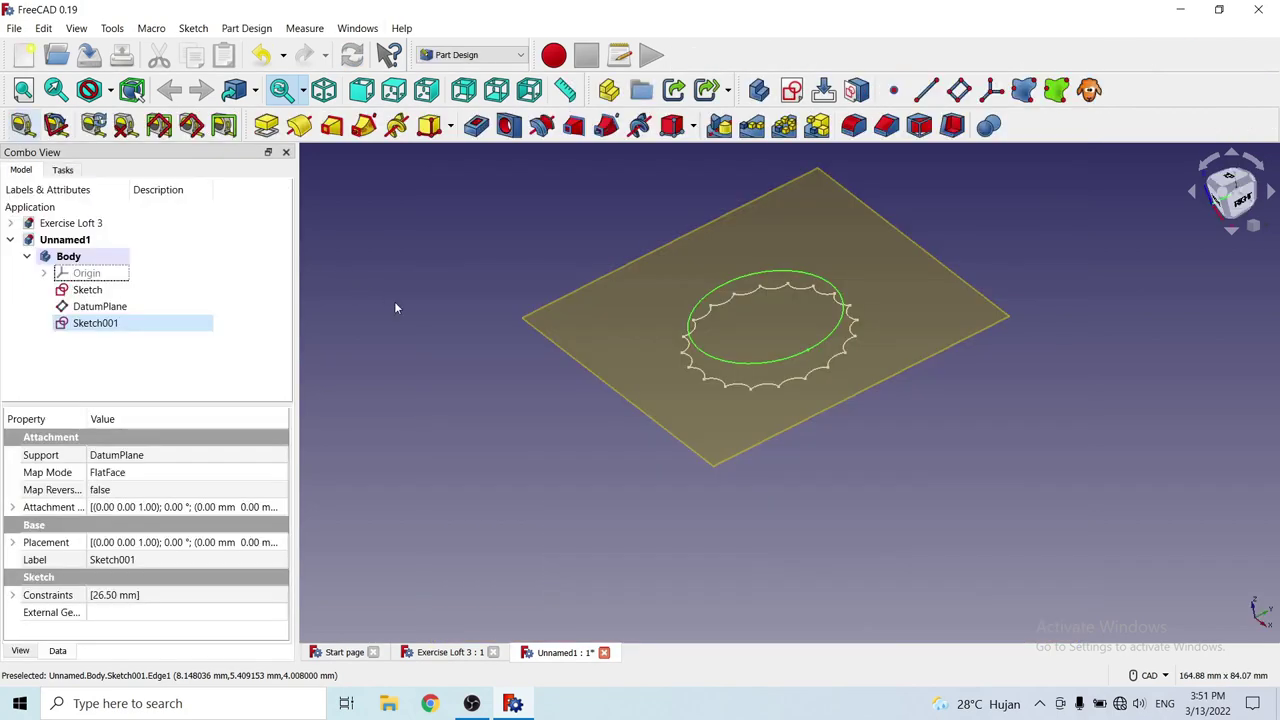
Hide the DatumPlane and return the view to isometric.
left_click(130, 306)
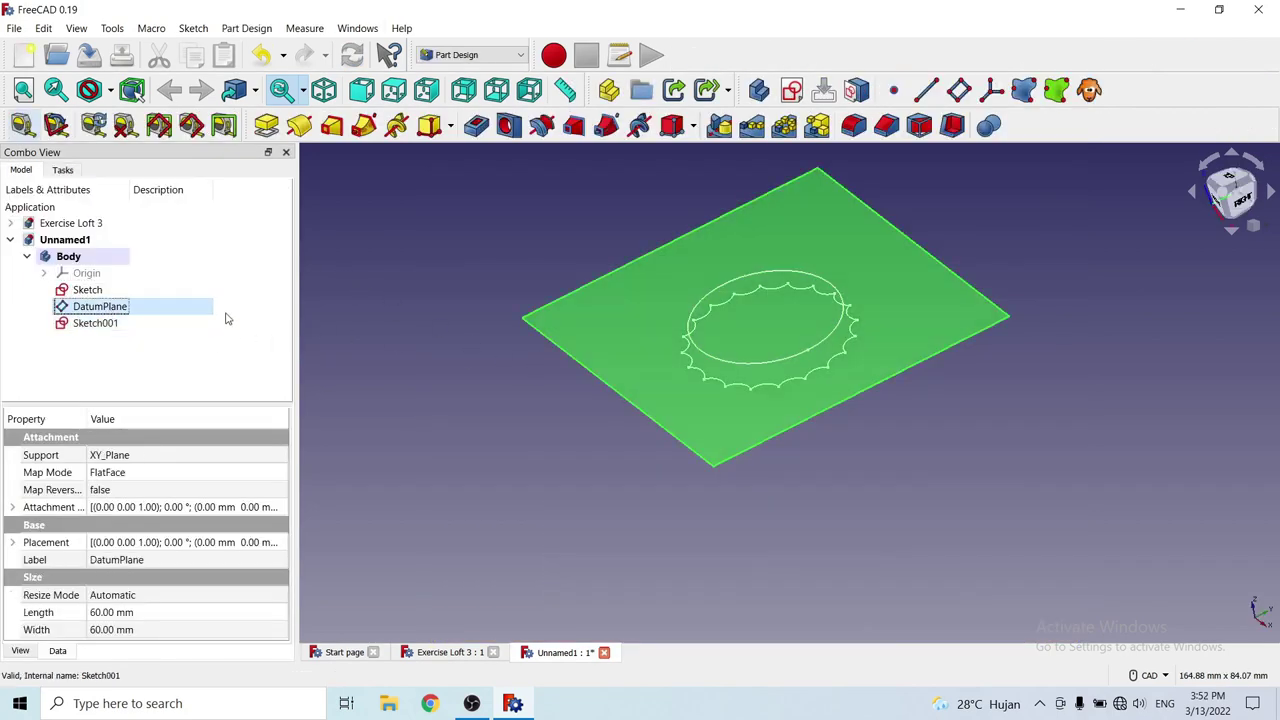
key("space")
mouse_move(689, 447)
middle_mouse_down()
mouse_move(720, 400)
mouse_move(828, 421)
mouse_move(803, 421)
mouse_move(874, 271)
mouse_move(868, 250)
mouse_move(874, 277)
mouse_move(865, 223)
middle_mouse_up()
middle_click_drag(686, 271, 753, 270)
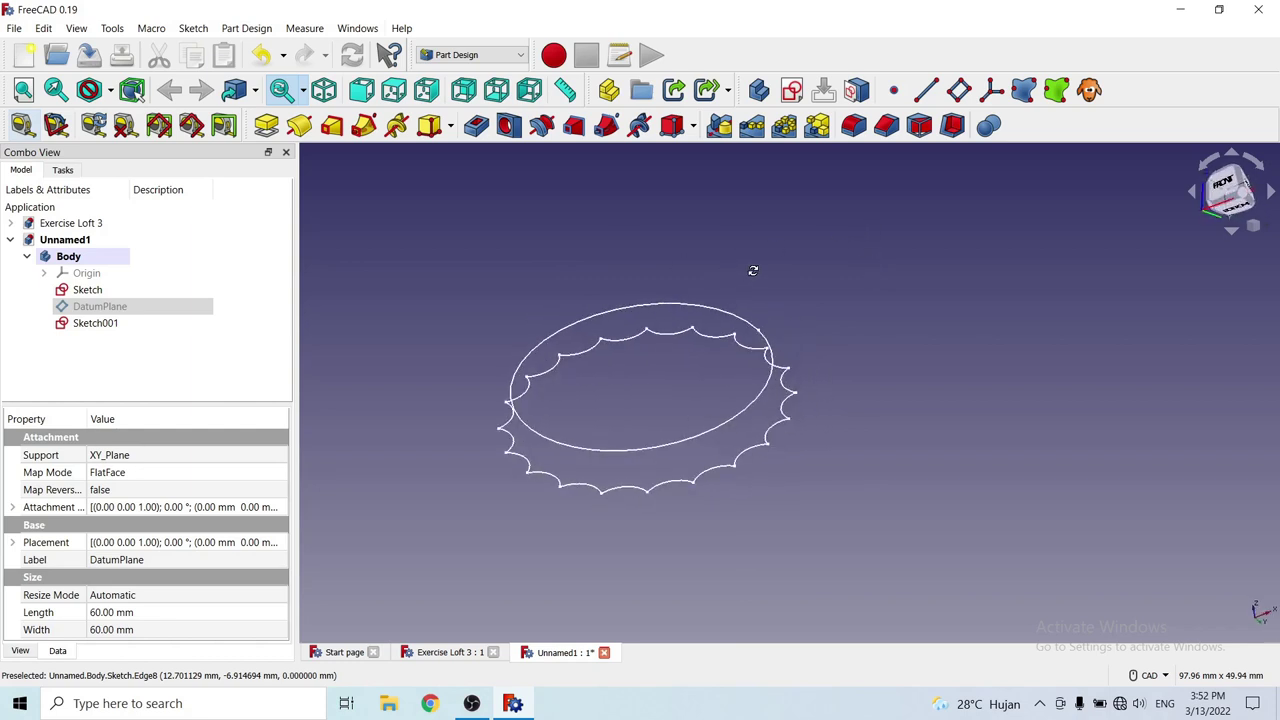
left_click(324, 90)
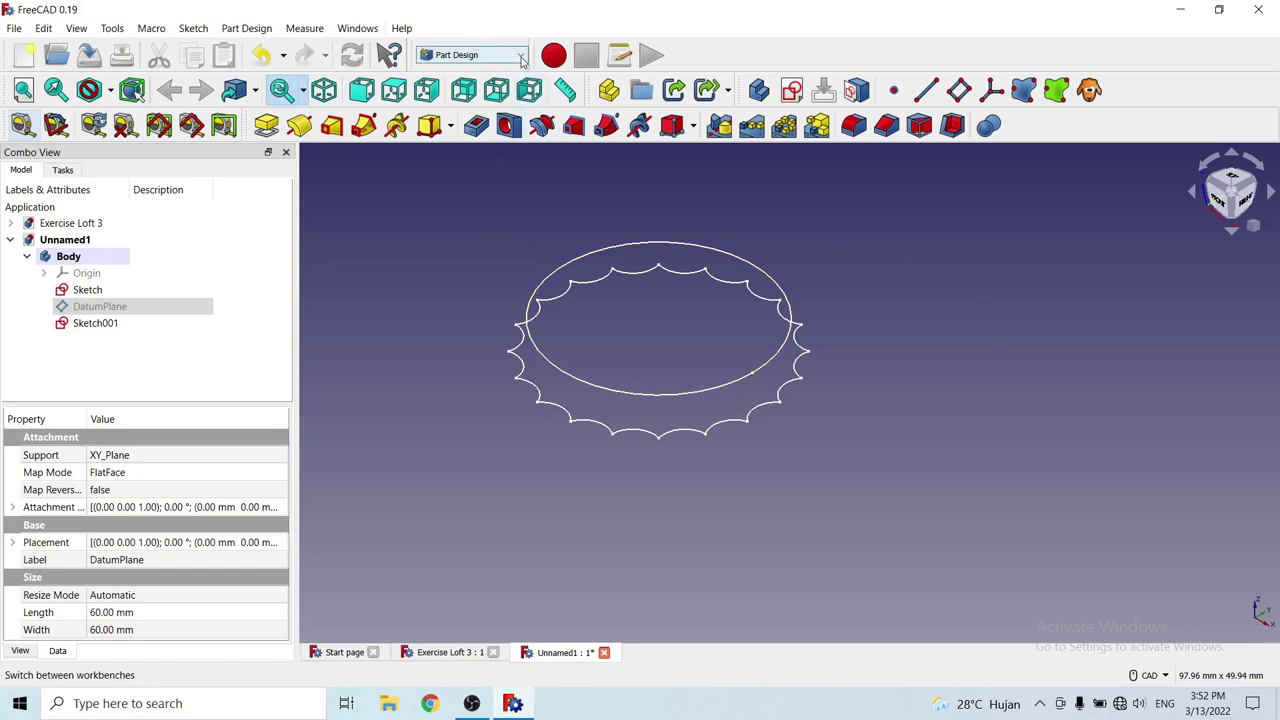
In the Part workbench, create a solid loft from Sketch to Sketch001.
left_click(470, 54)
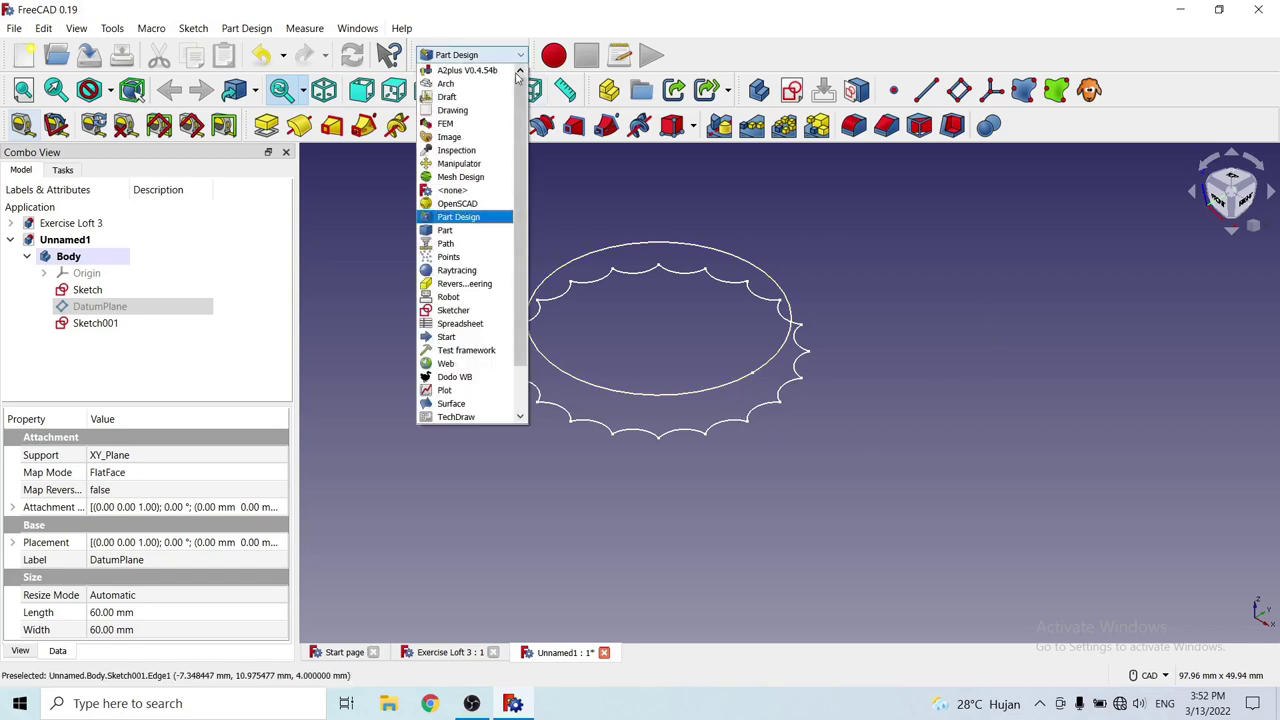
left_click(446, 230)
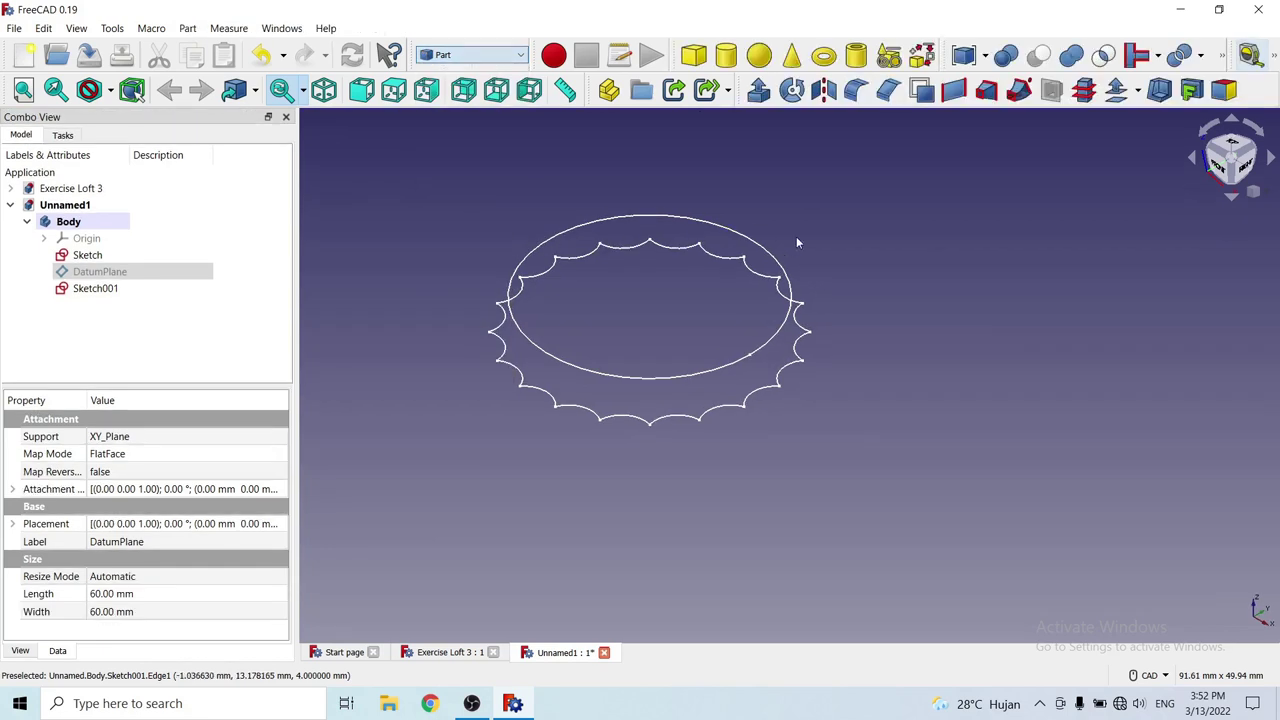
left_click(987, 91)
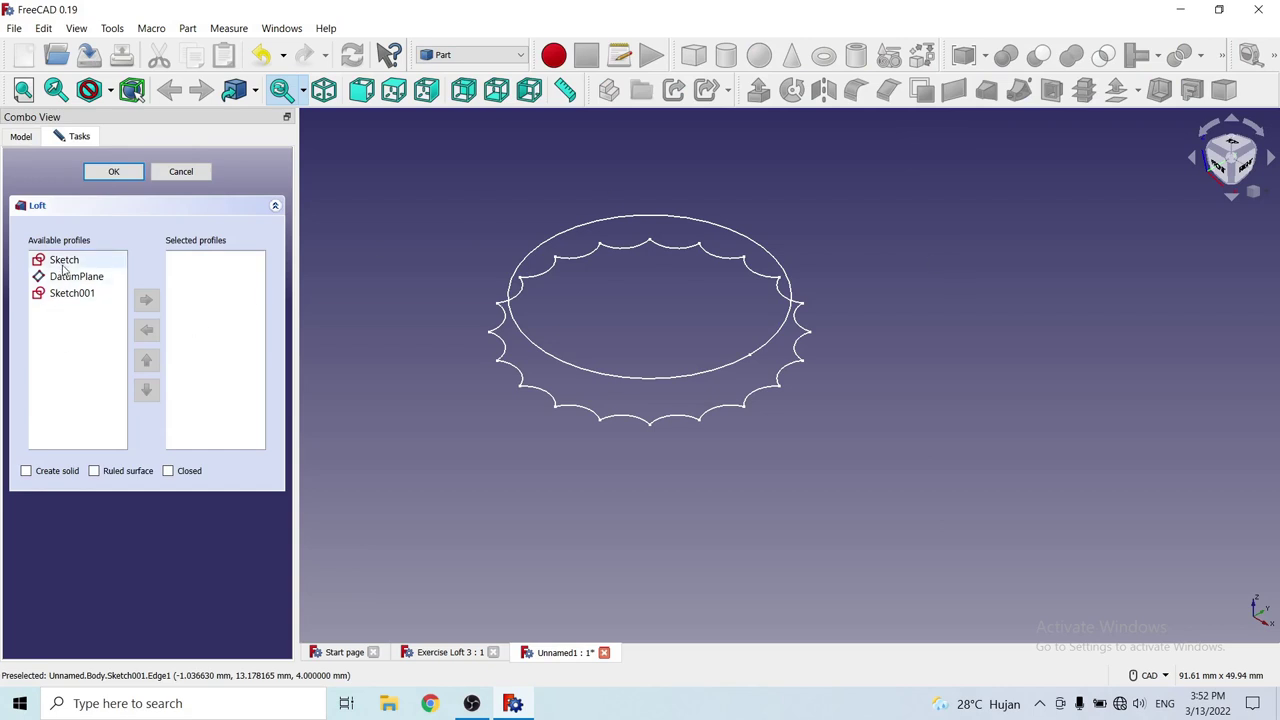
left_click(64, 260)
left_click(146, 300)
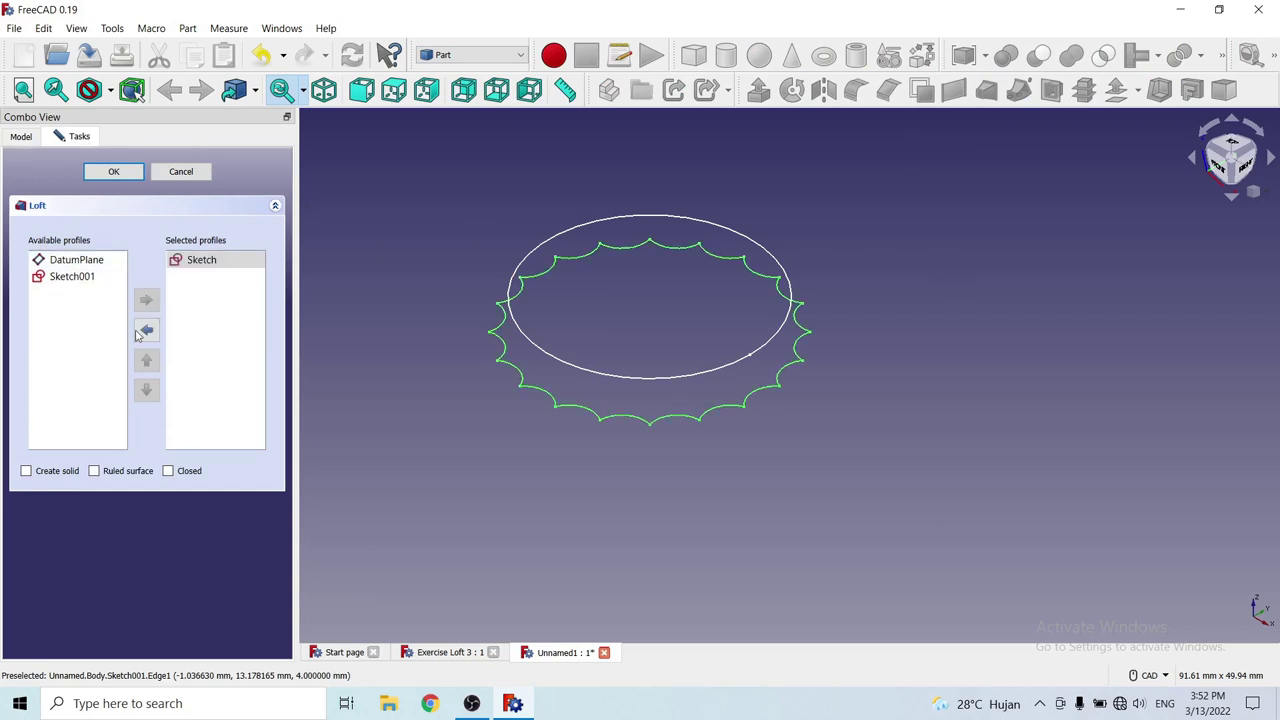
left_click(72, 277)
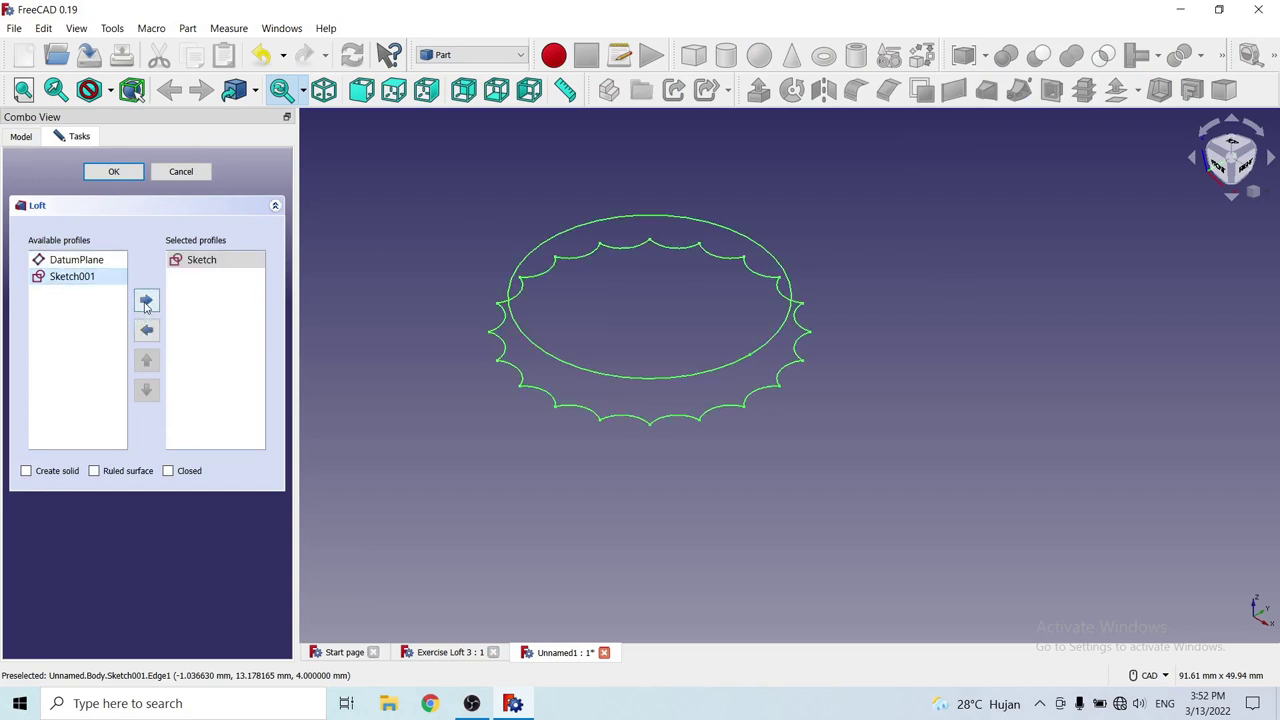
left_click(146, 300)
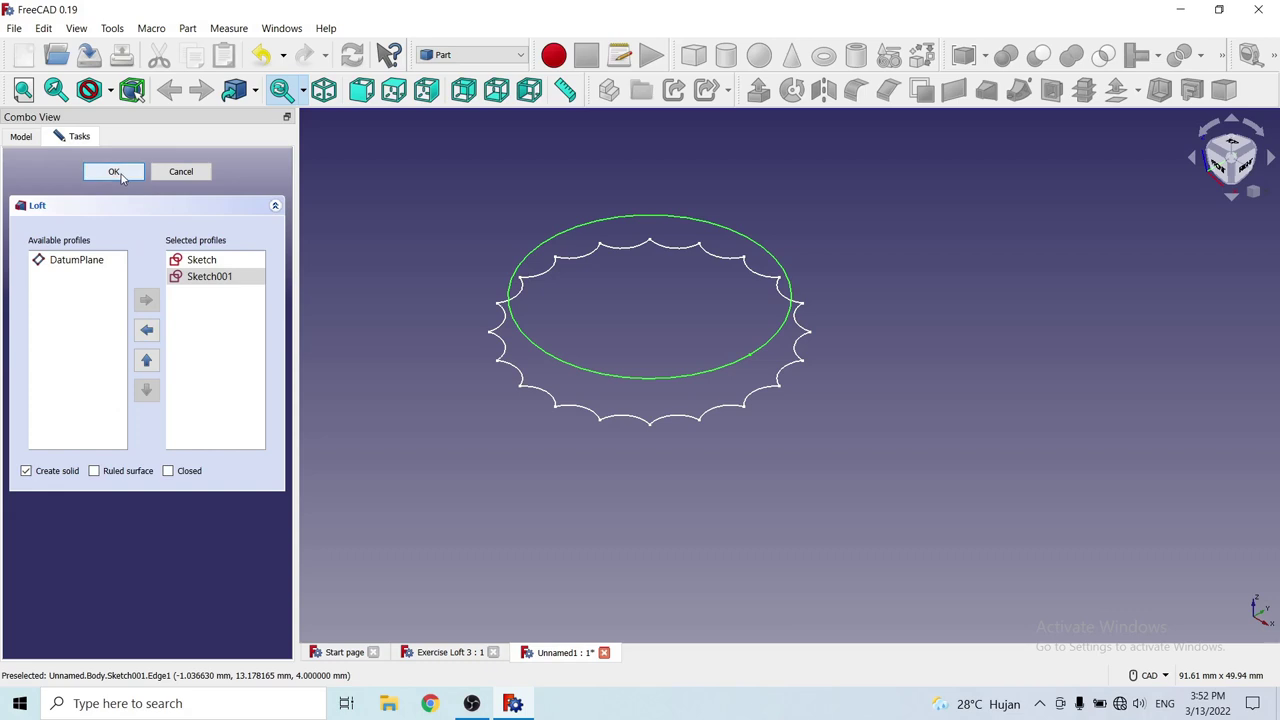
left_click(113, 172)
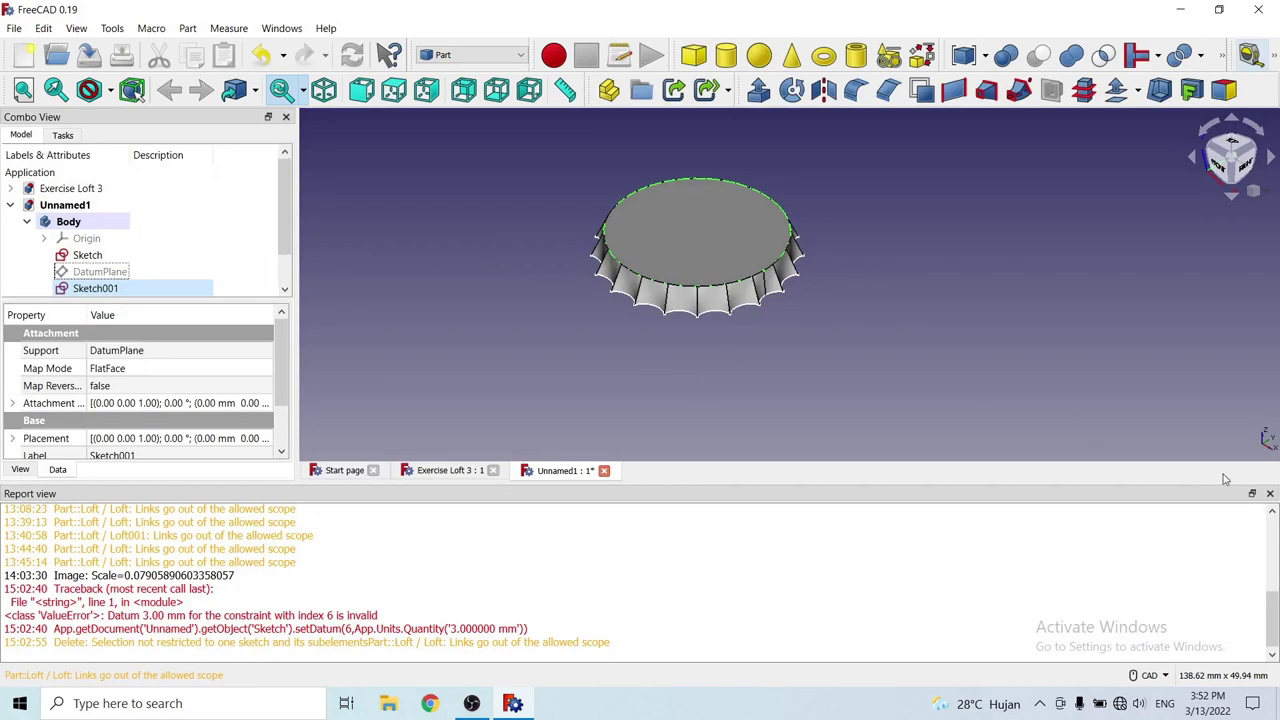
left_click(1270, 494)
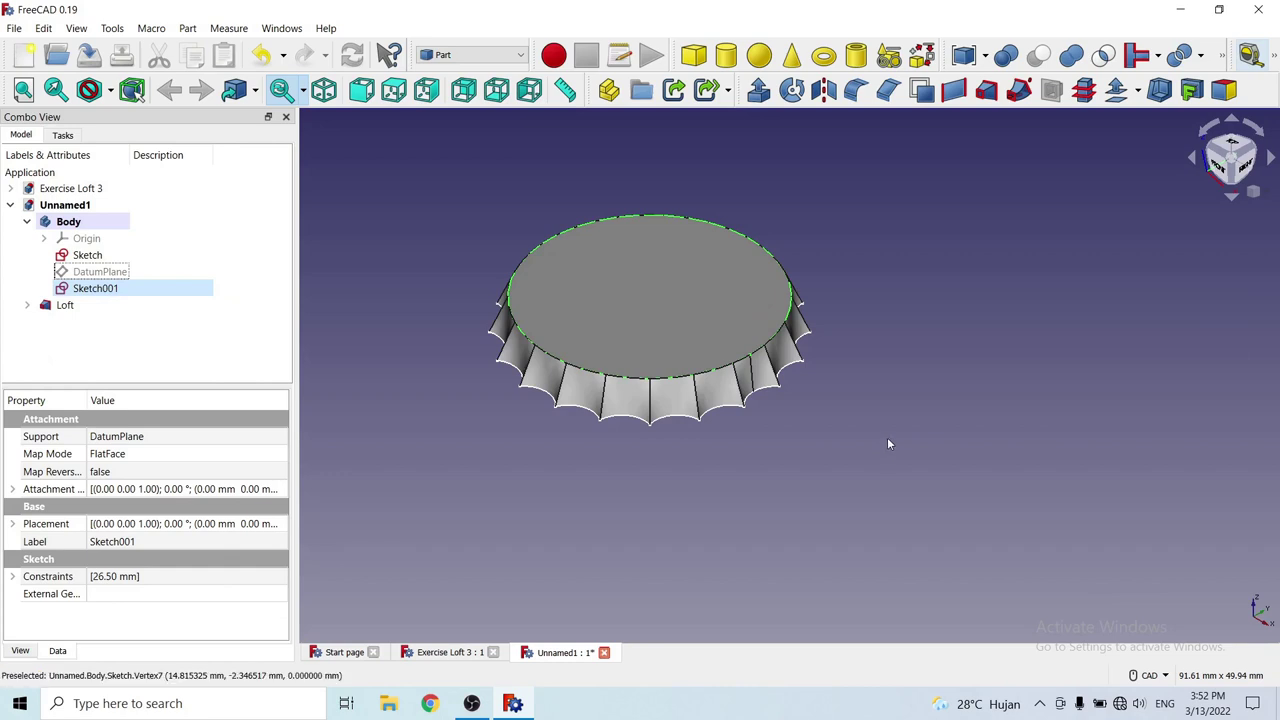
Make Sketch001's circle visible again on top of the cap.
left_click(95, 256)
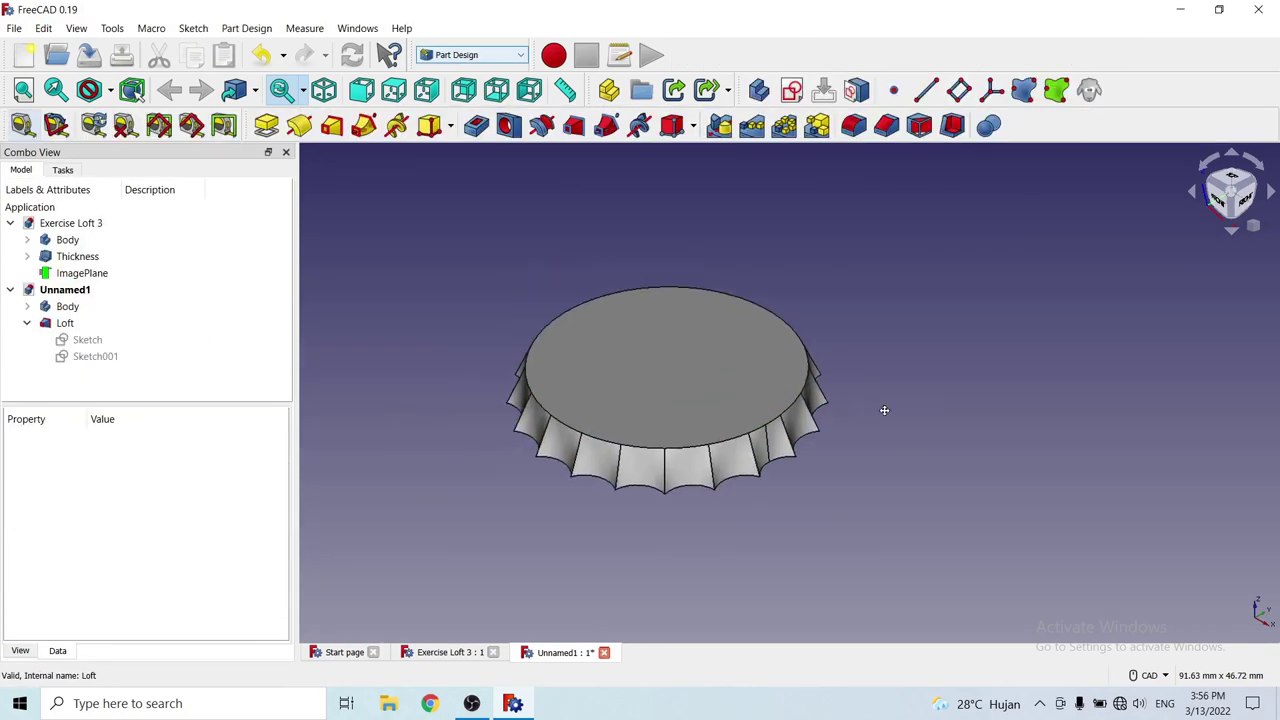
left_click(114, 366)
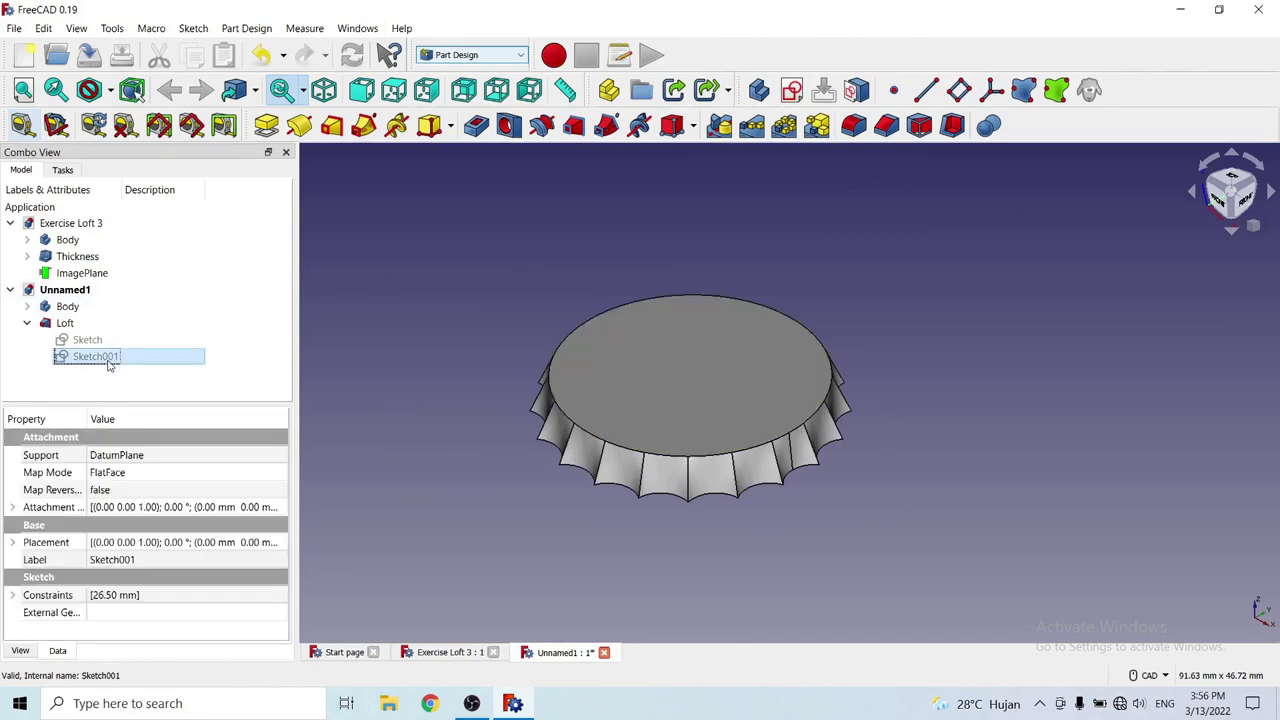
key("space")
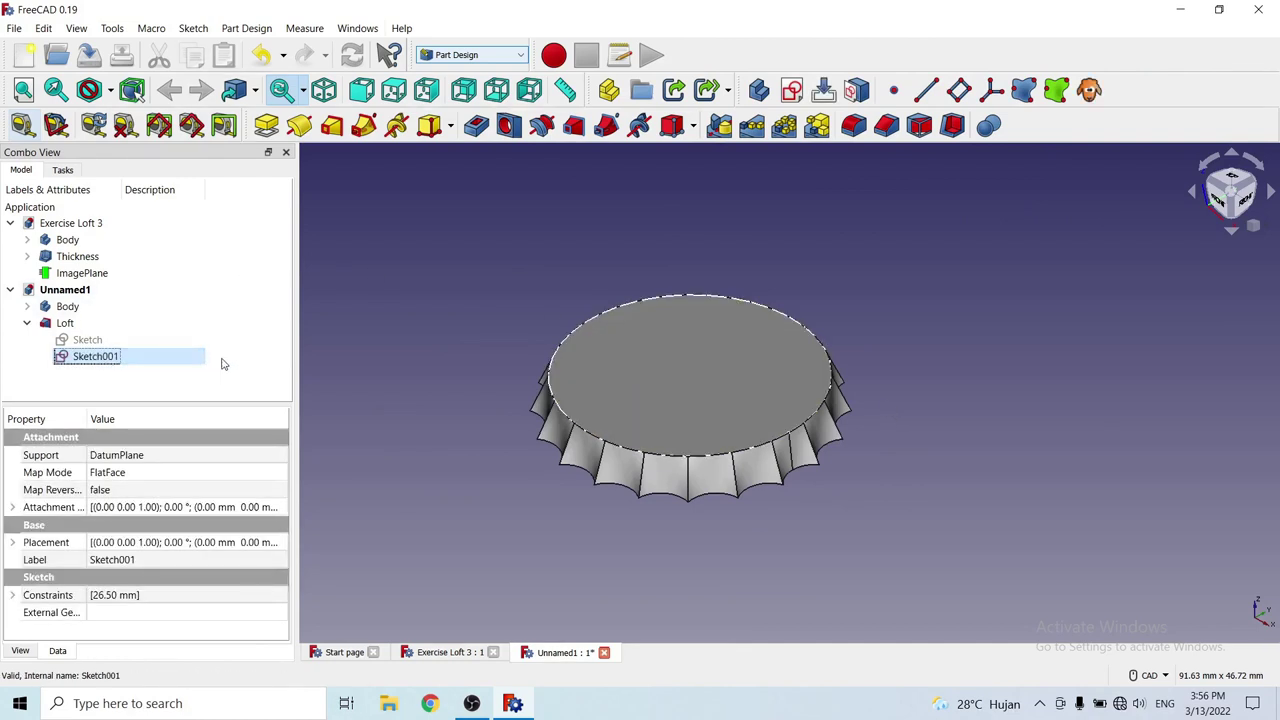
left_click(444, 293)
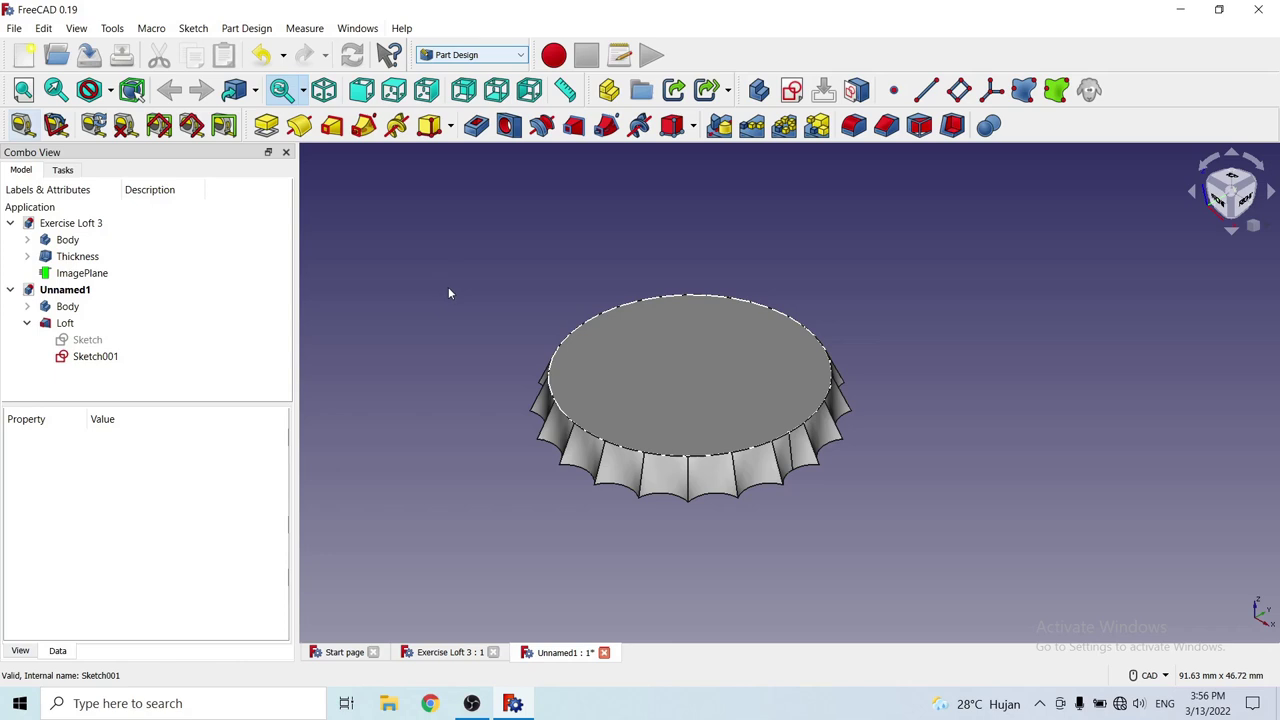
Expand Body, show its Origin planes and axes, and select the Body.
left_click(27, 307)
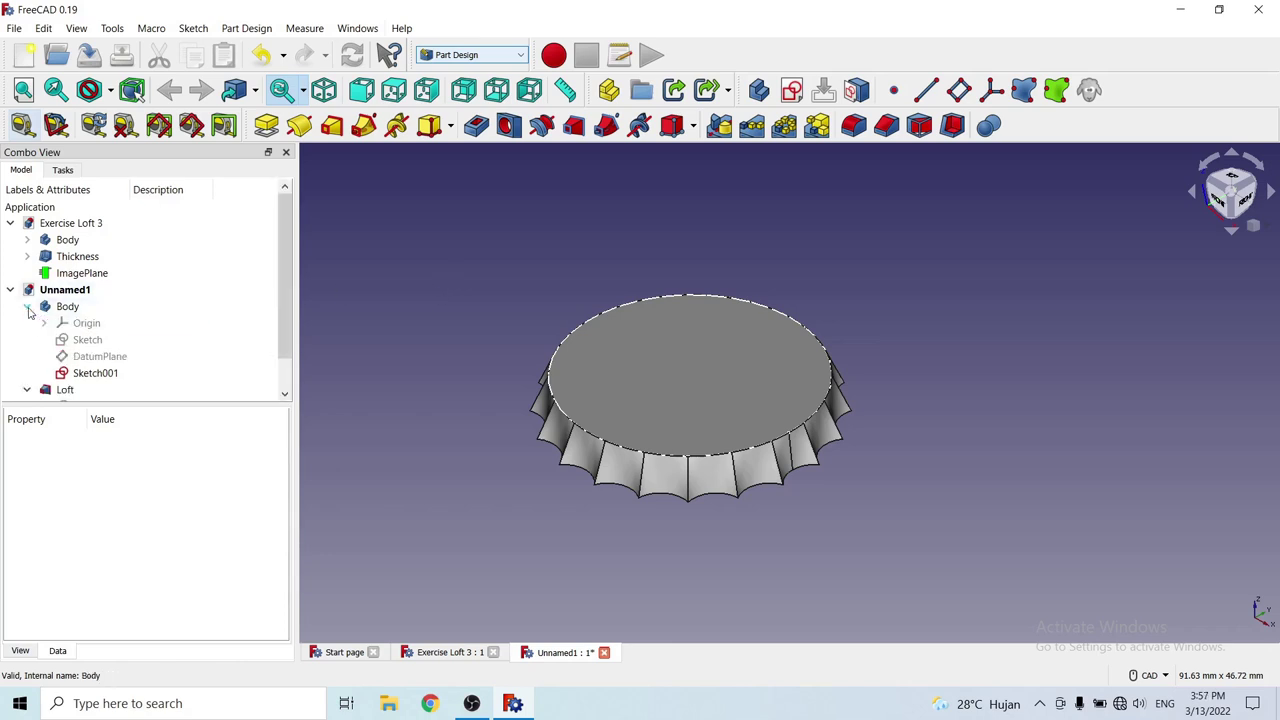
left_click(80, 326)
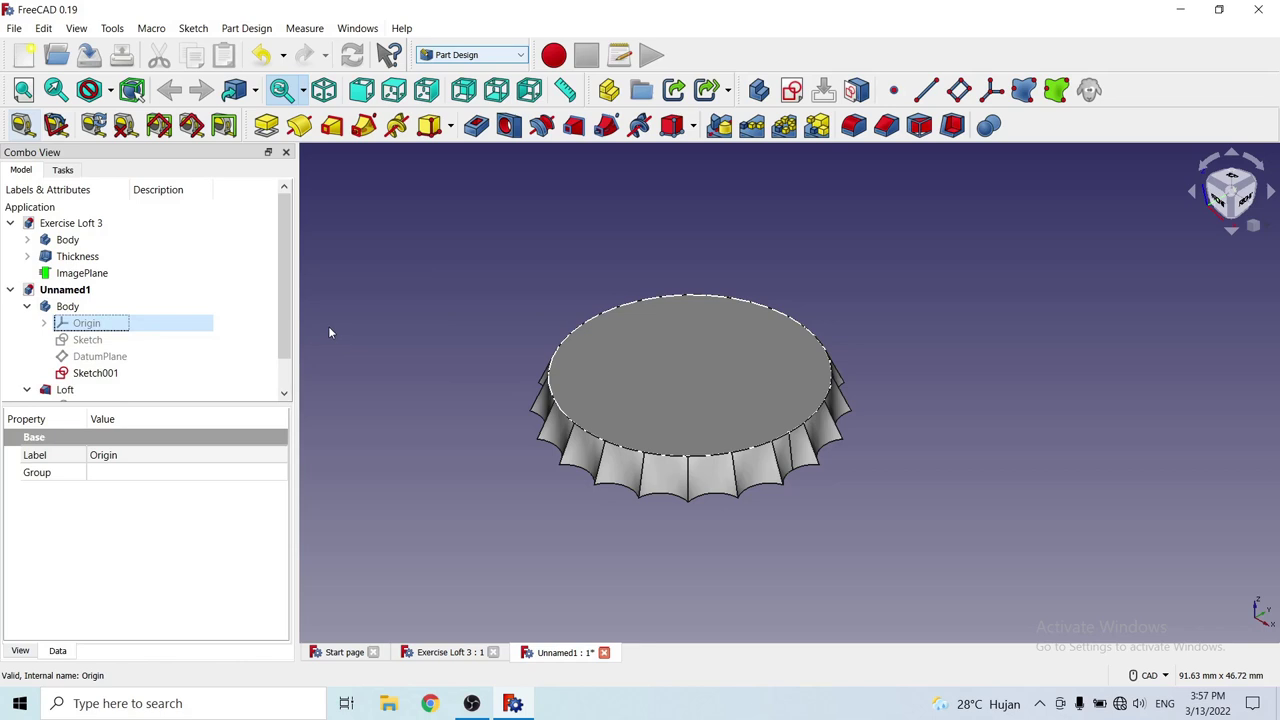
key("space")
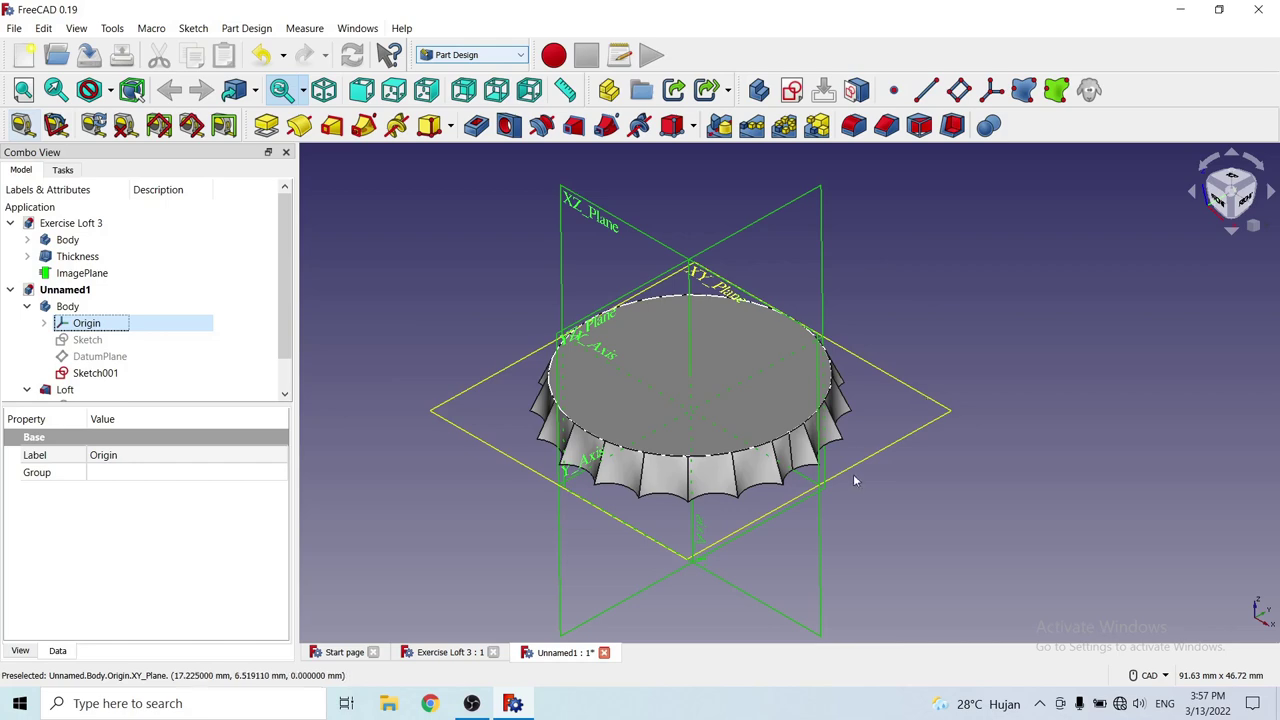
middle_click_drag(854, 480, 832, 485)
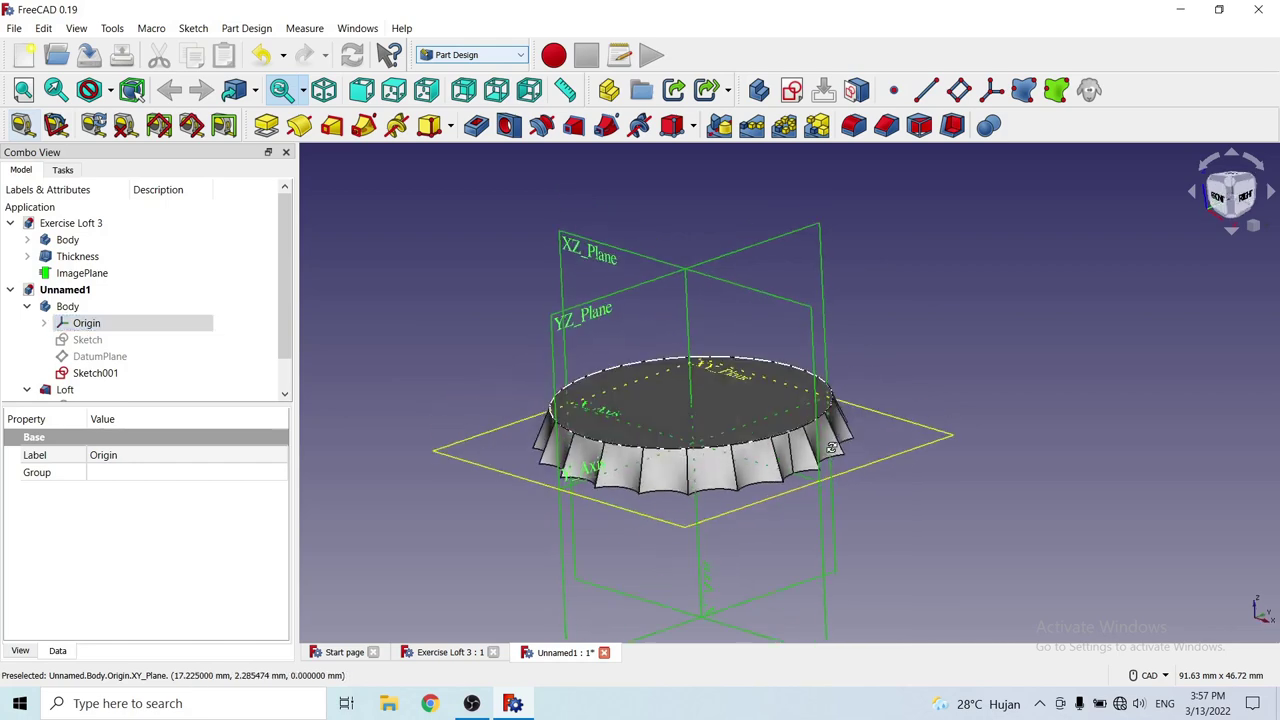
left_click(900, 370)
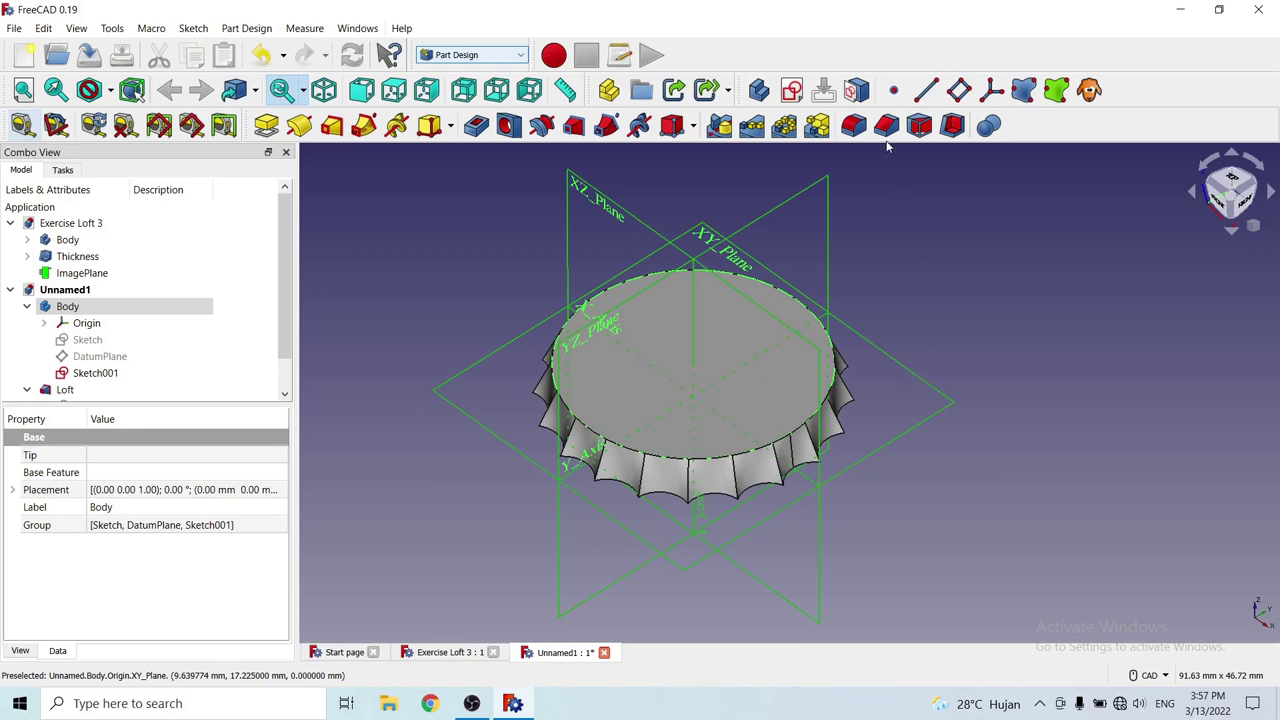
Delete the accidentally created unattached DatumPlane001.
left_click(958, 90)
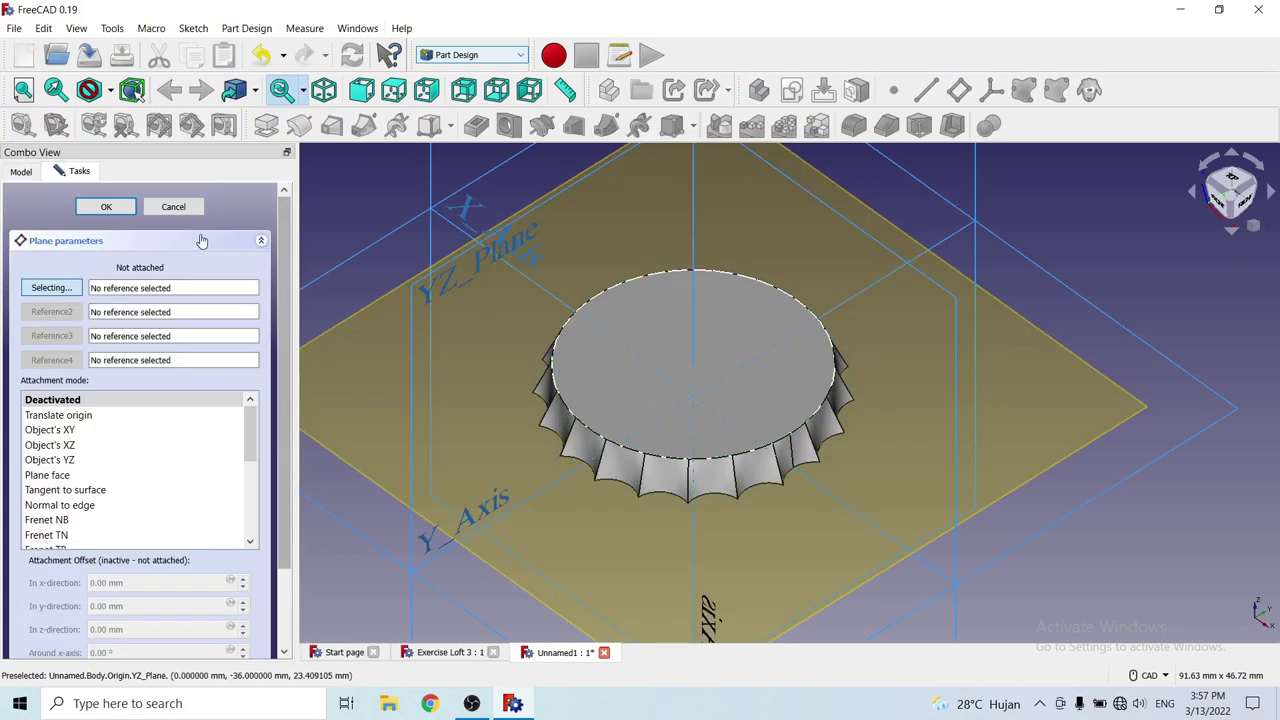
left_click(173, 206)
scroll(267, 321, "down", 1)
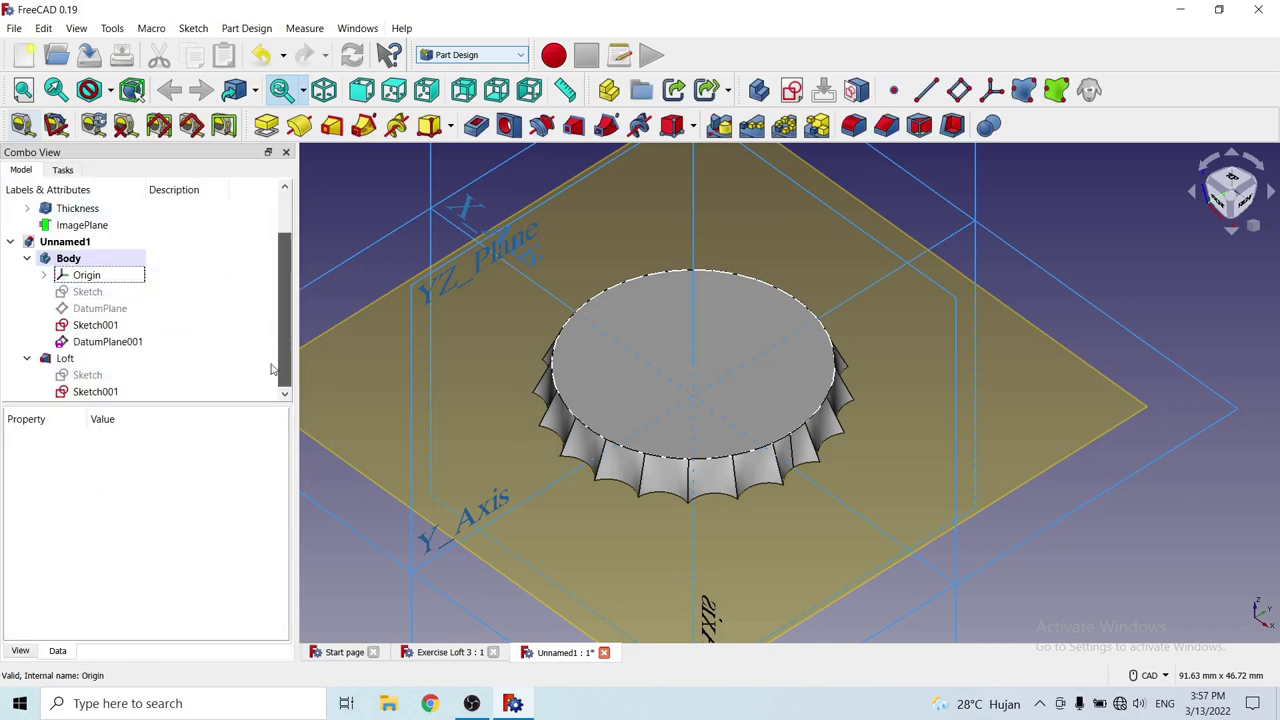
left_click(104, 345)
right_click(104, 346)
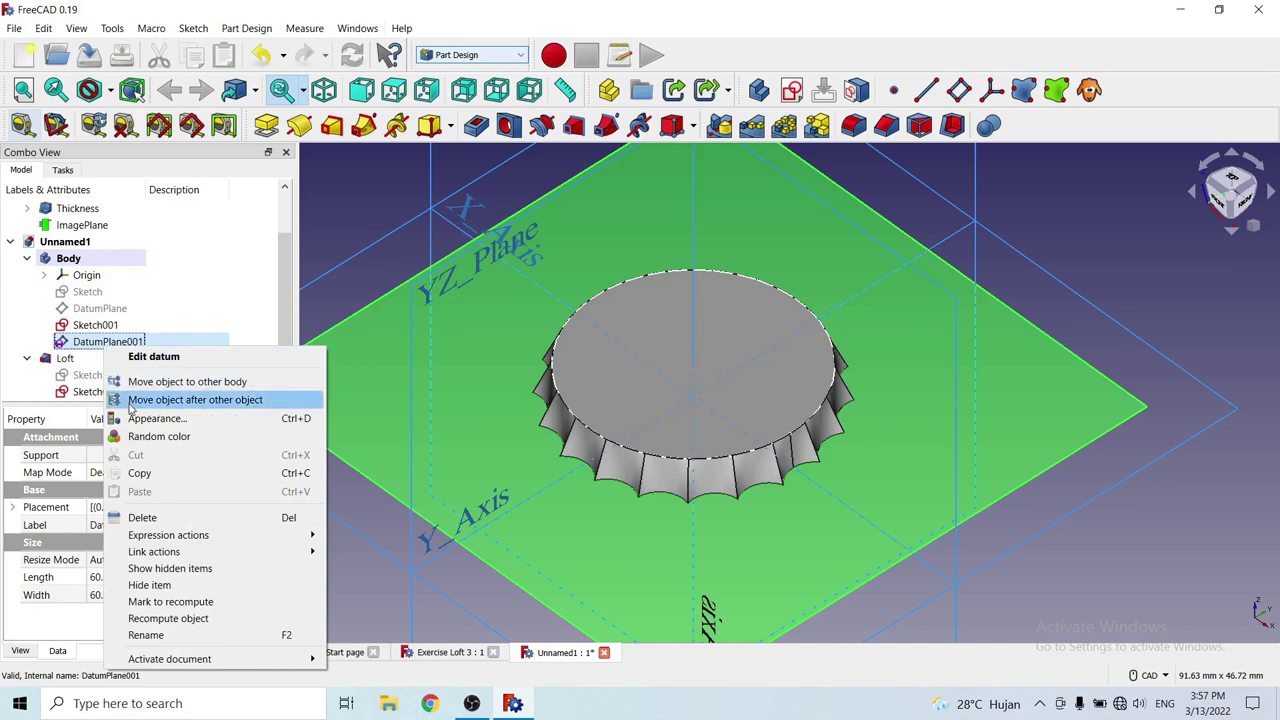
left_click(148, 517)
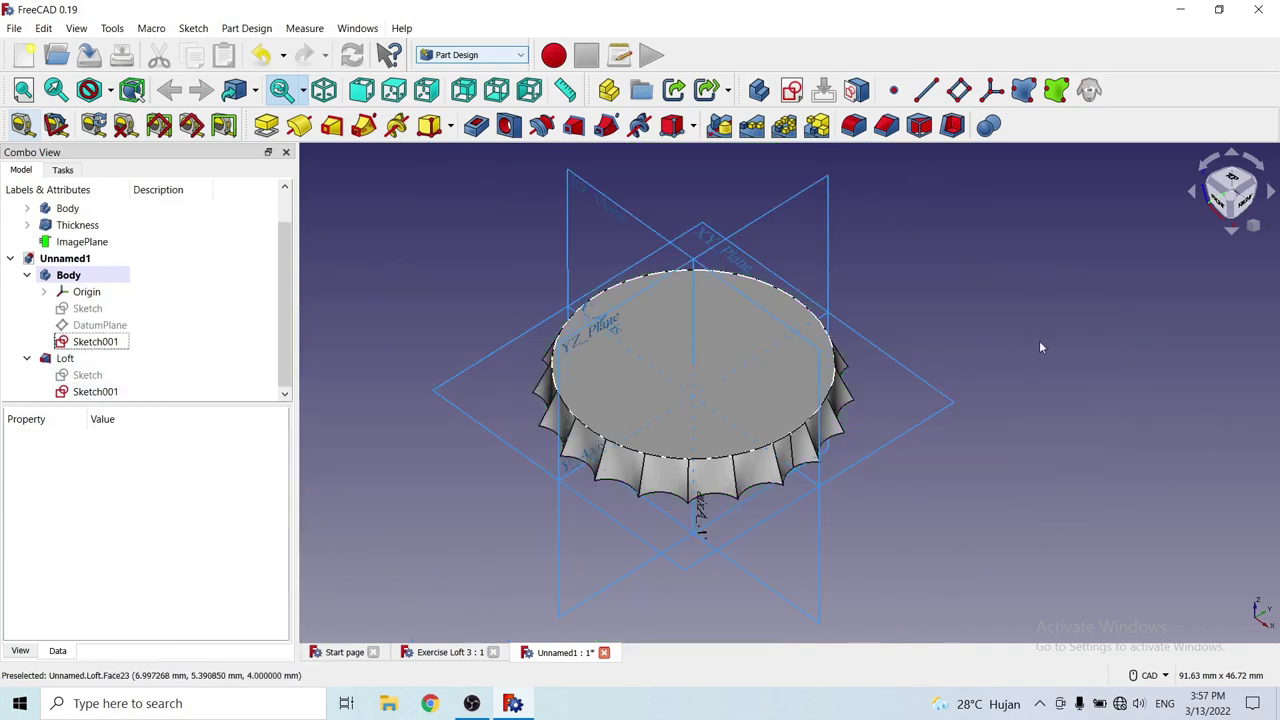
Create a datum plane on XY_Plane offset 7 mm in the z-direction.
left_click(909, 371)
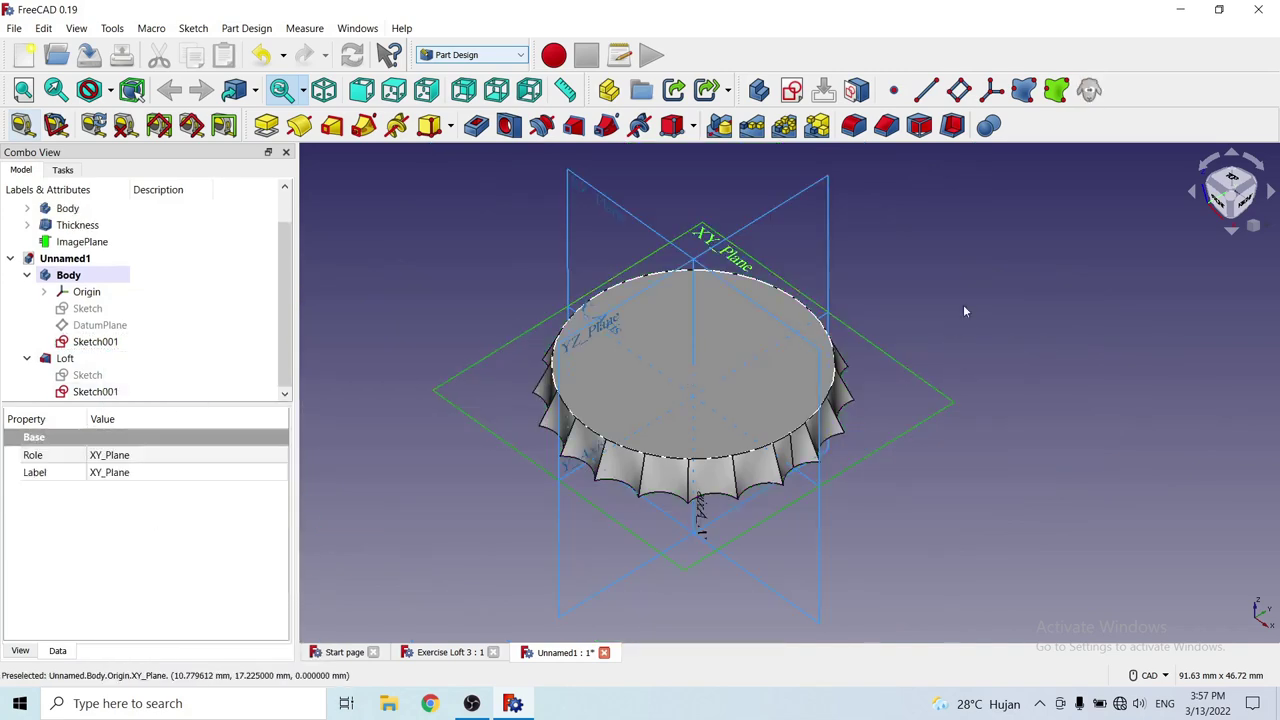
left_click(959, 90)
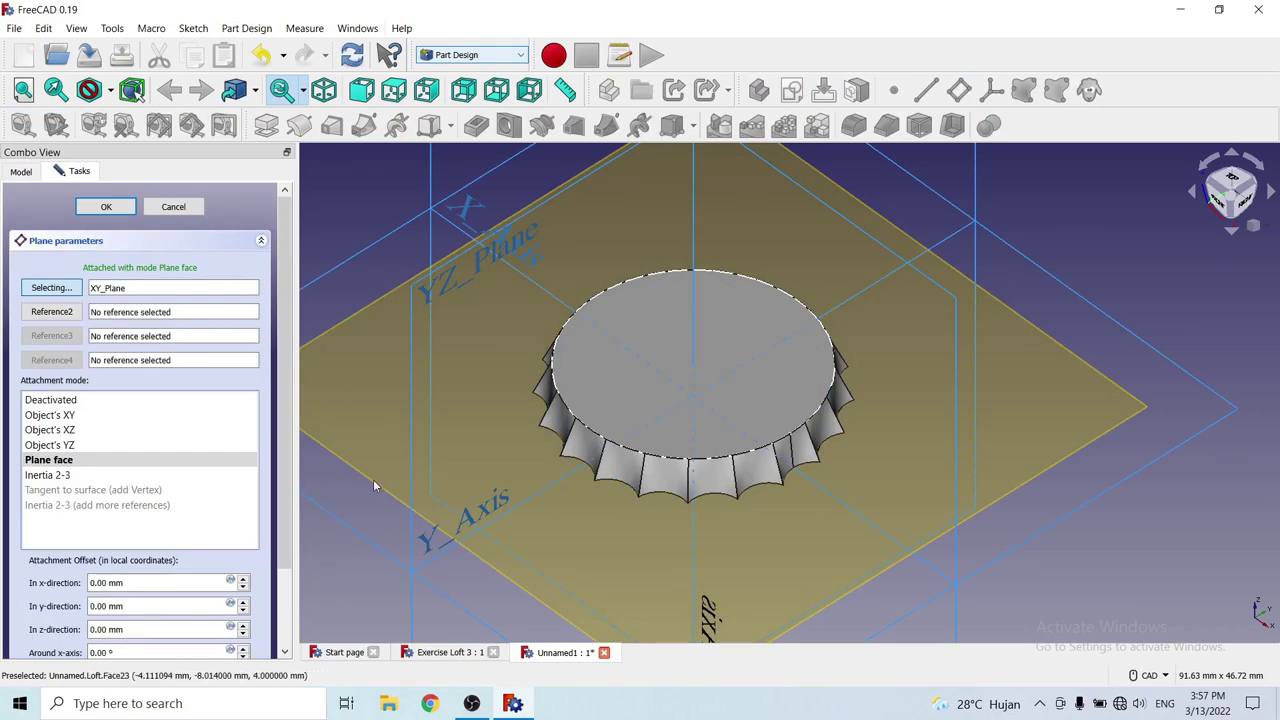
scroll(281, 535, "down", 3)
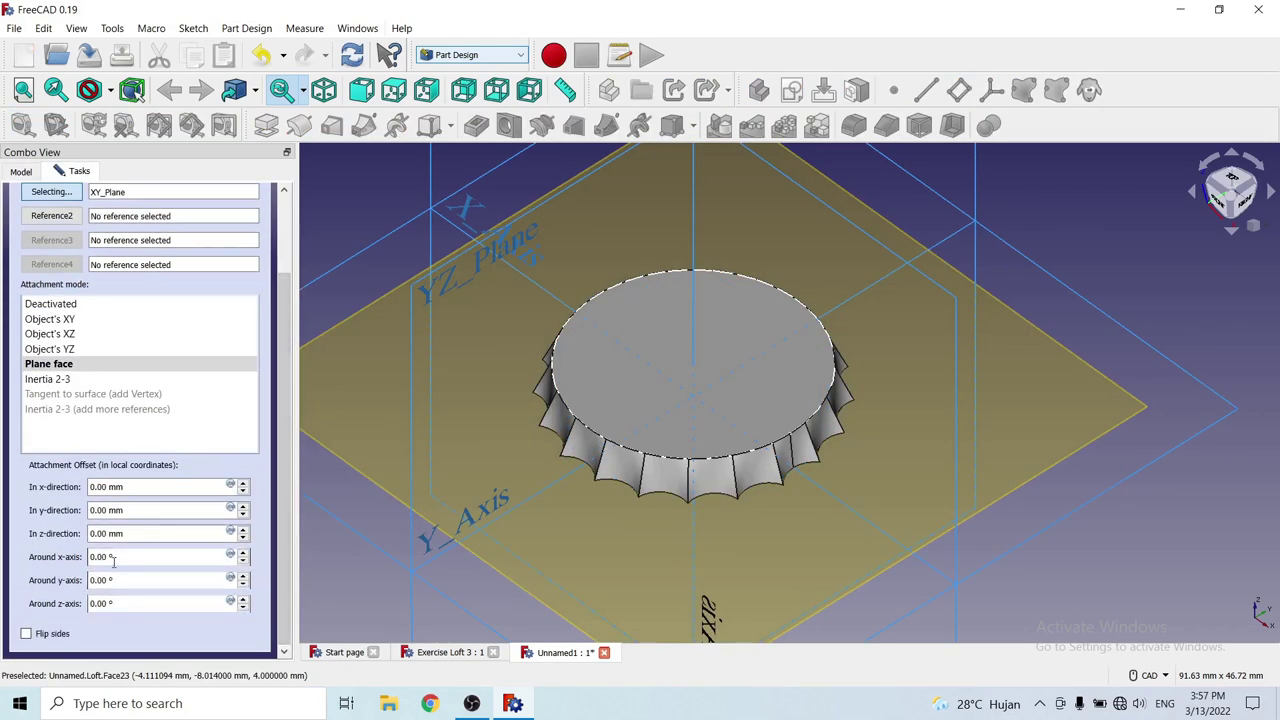
left_click_drag(142, 537, 92, 536)
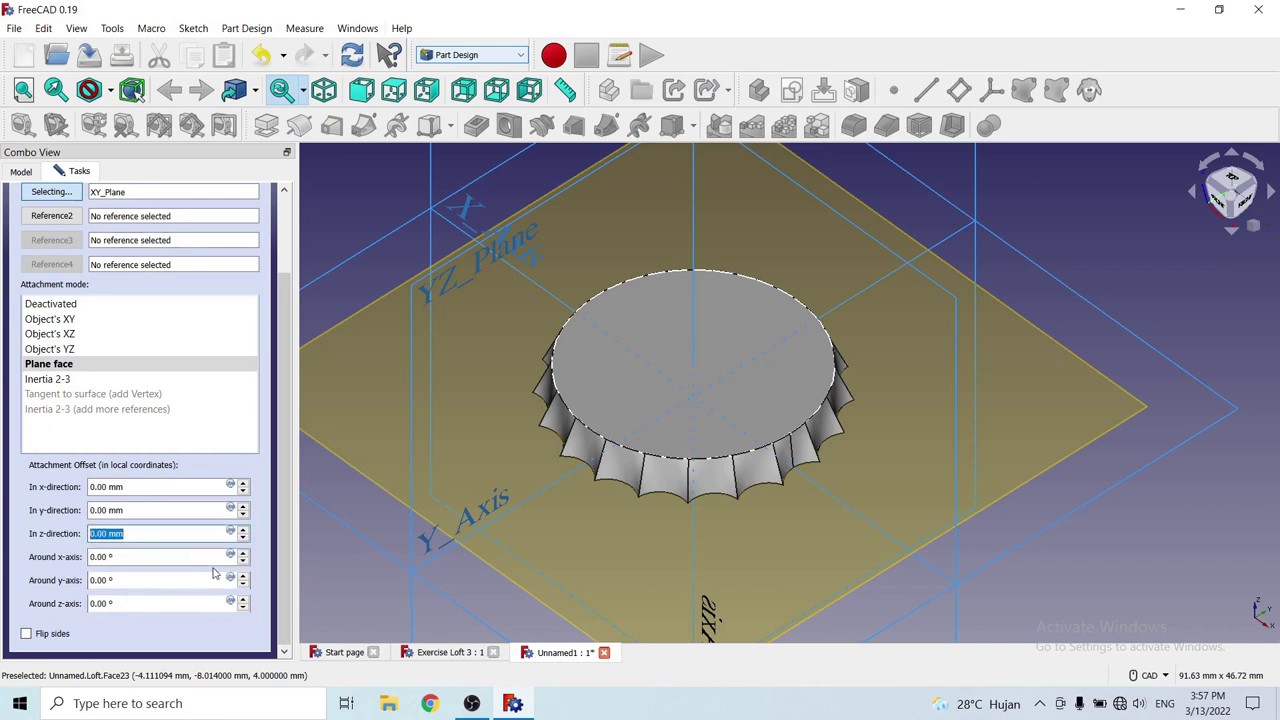
type("7")
key("Return")
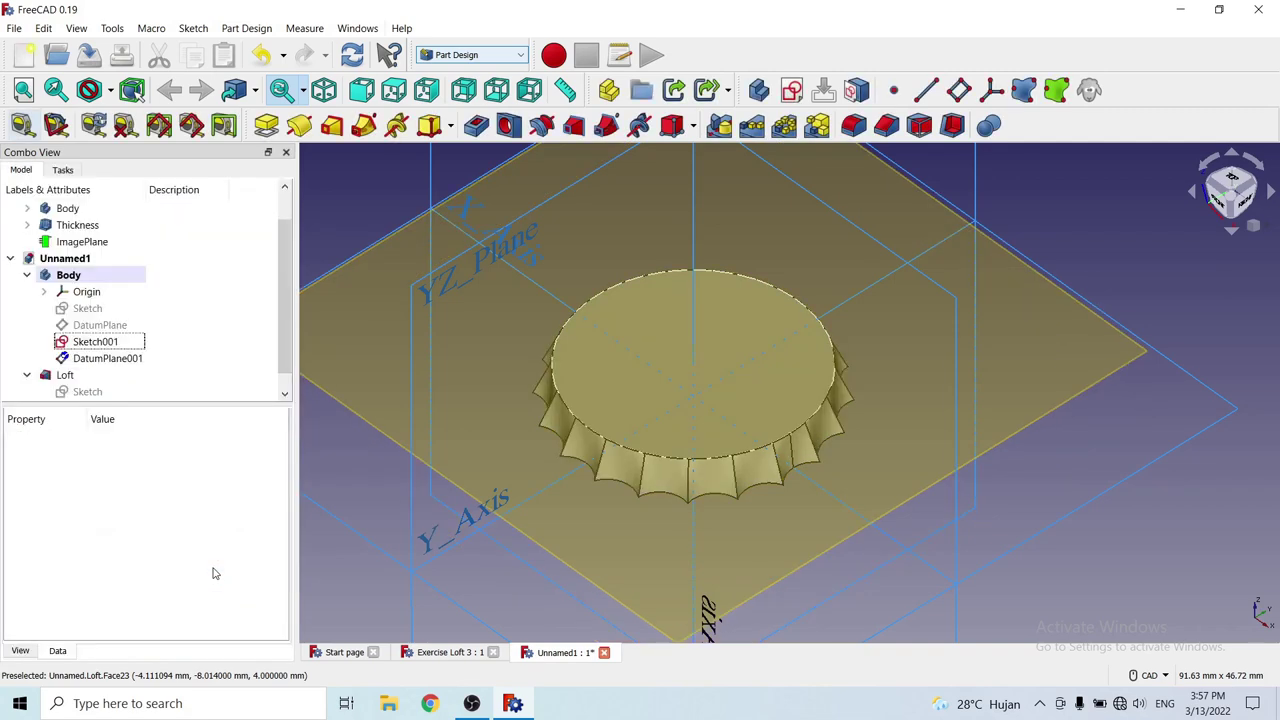
mouse_move(667, 484)
middle_mouse_down()
mouse_move(748, 418)
mouse_move(745, 475)
middle_mouse_up()
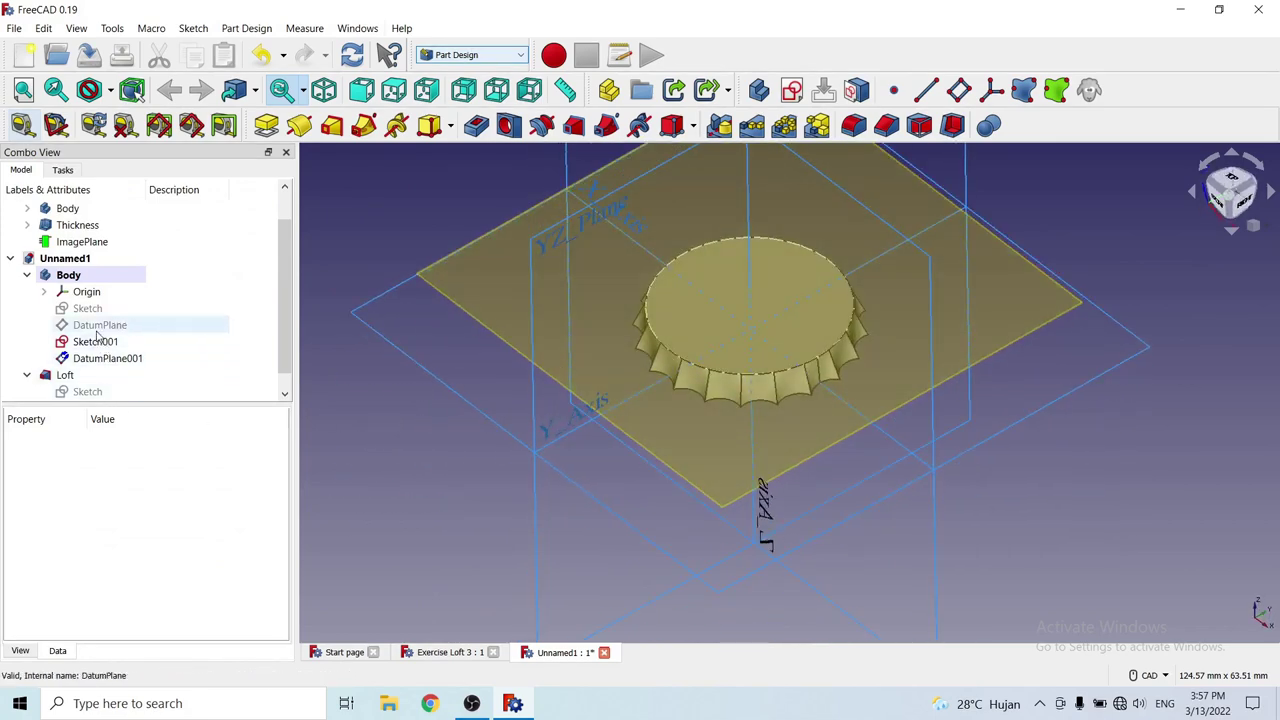
Start a sketch on DatumPlane001 and draw a circle centred on the origin.
left_click(91, 295)
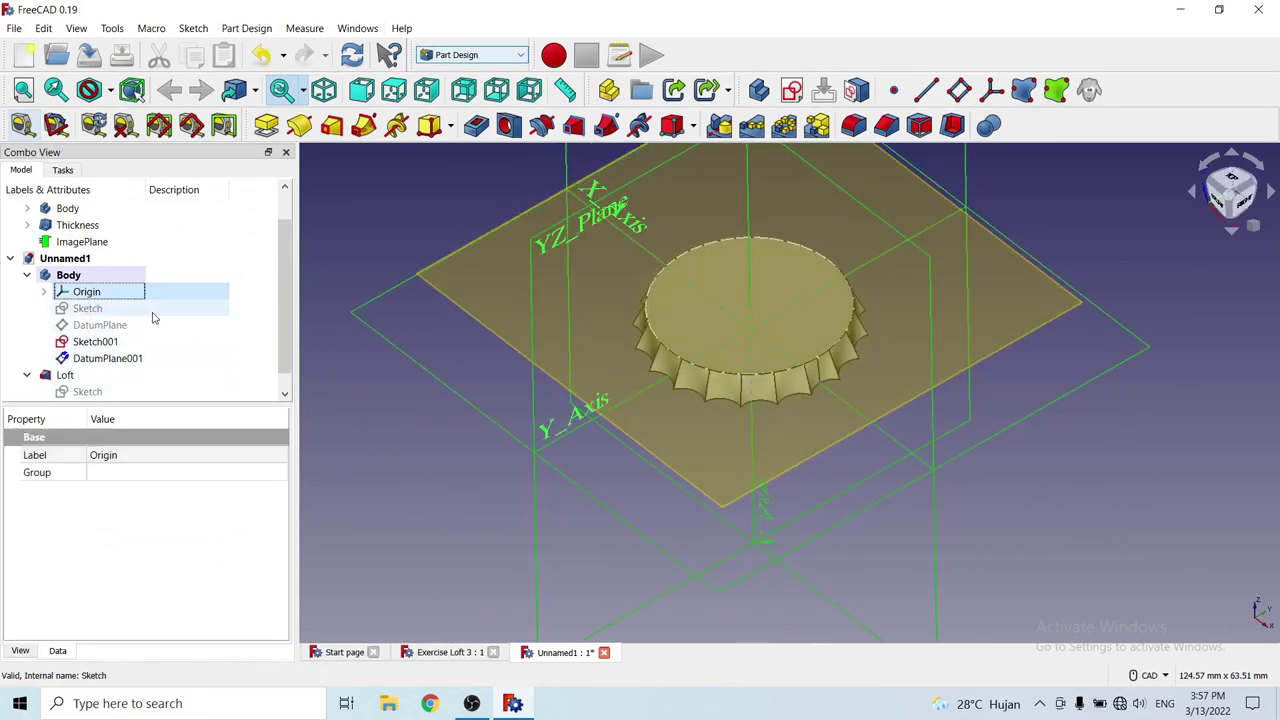
left_click(903, 569)
mouse_move(903, 569)
middle_mouse_down()
mouse_move(950, 556)
mouse_move(952, 444)
middle_mouse_up()
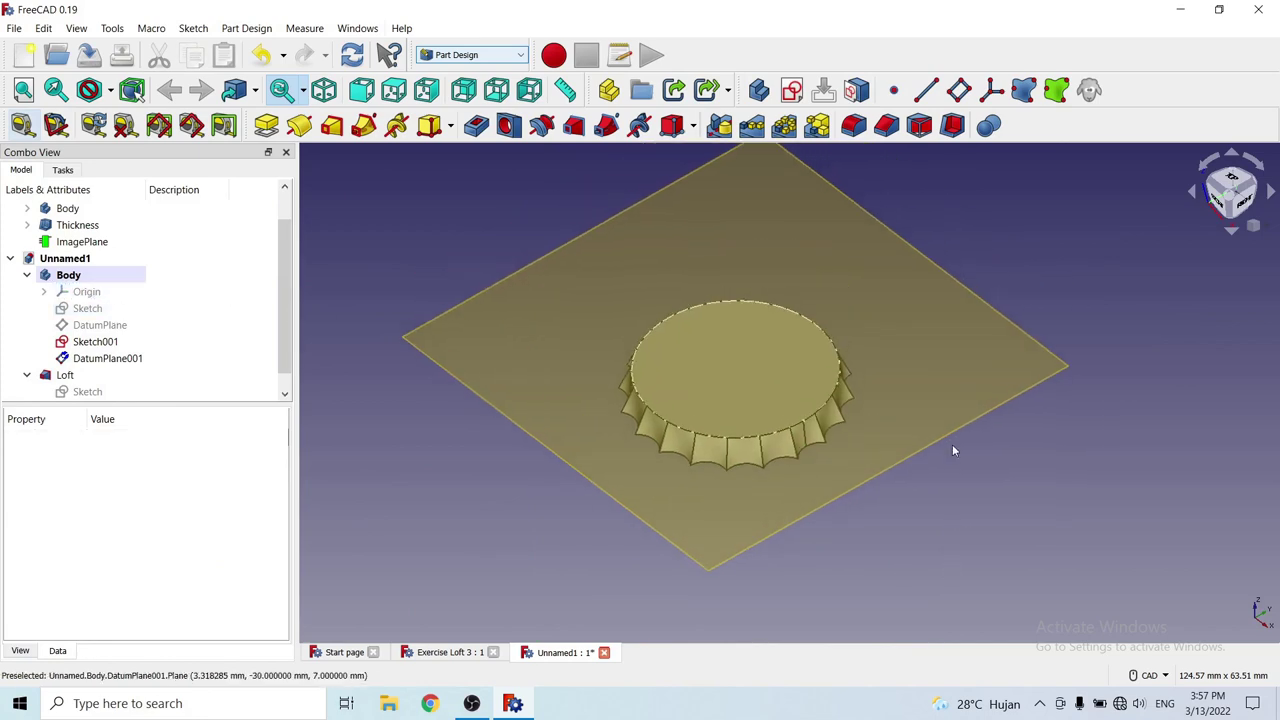
left_click(956, 277)
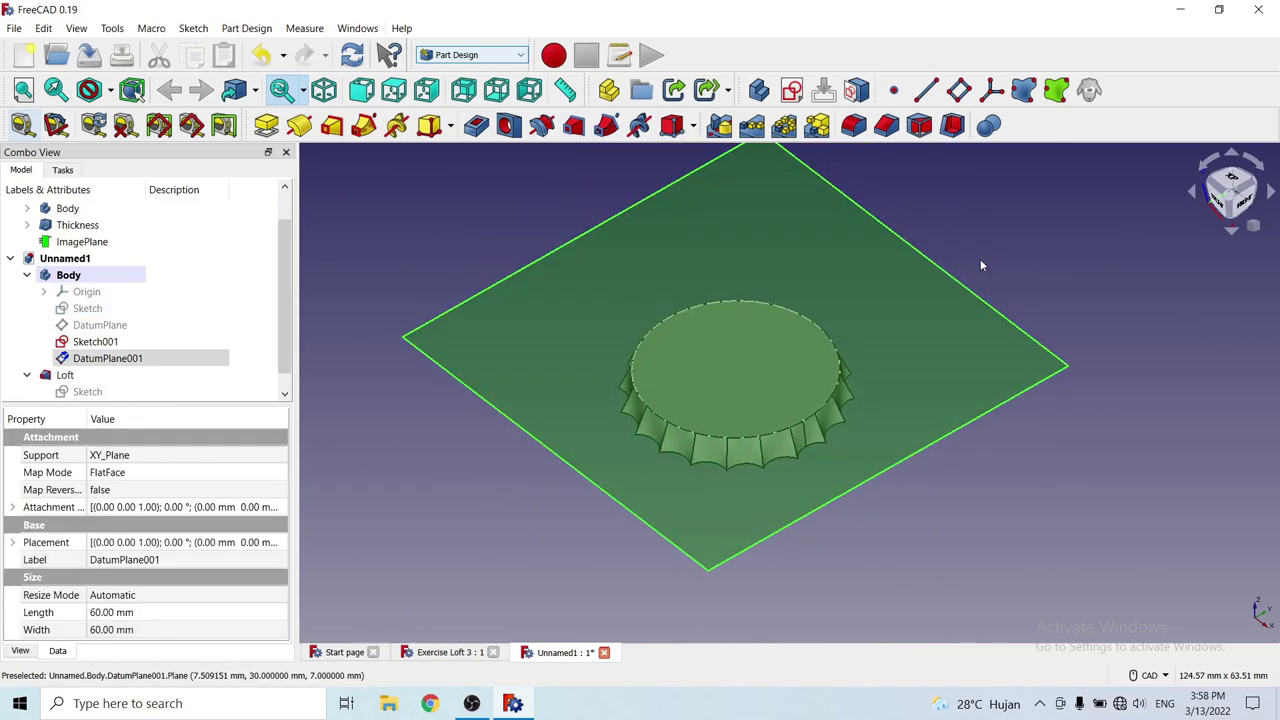
left_click(791, 90)
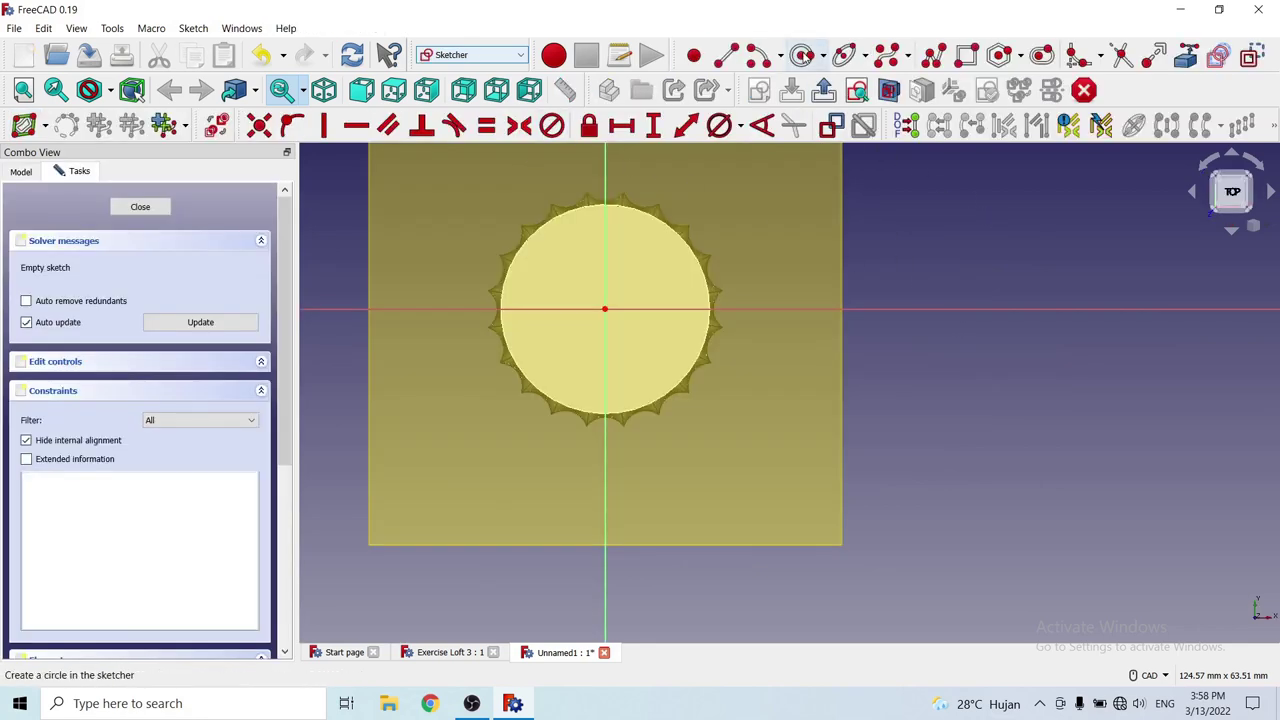
left_click(801, 55)
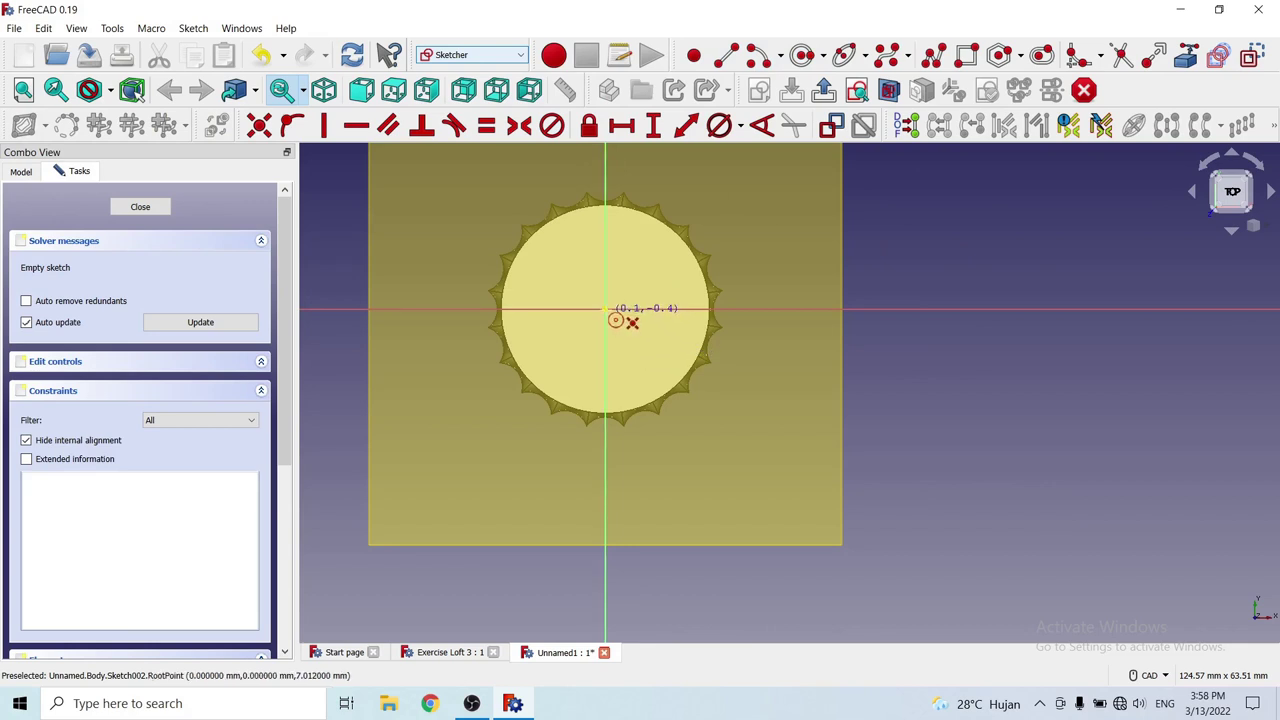
left_click(605, 310)
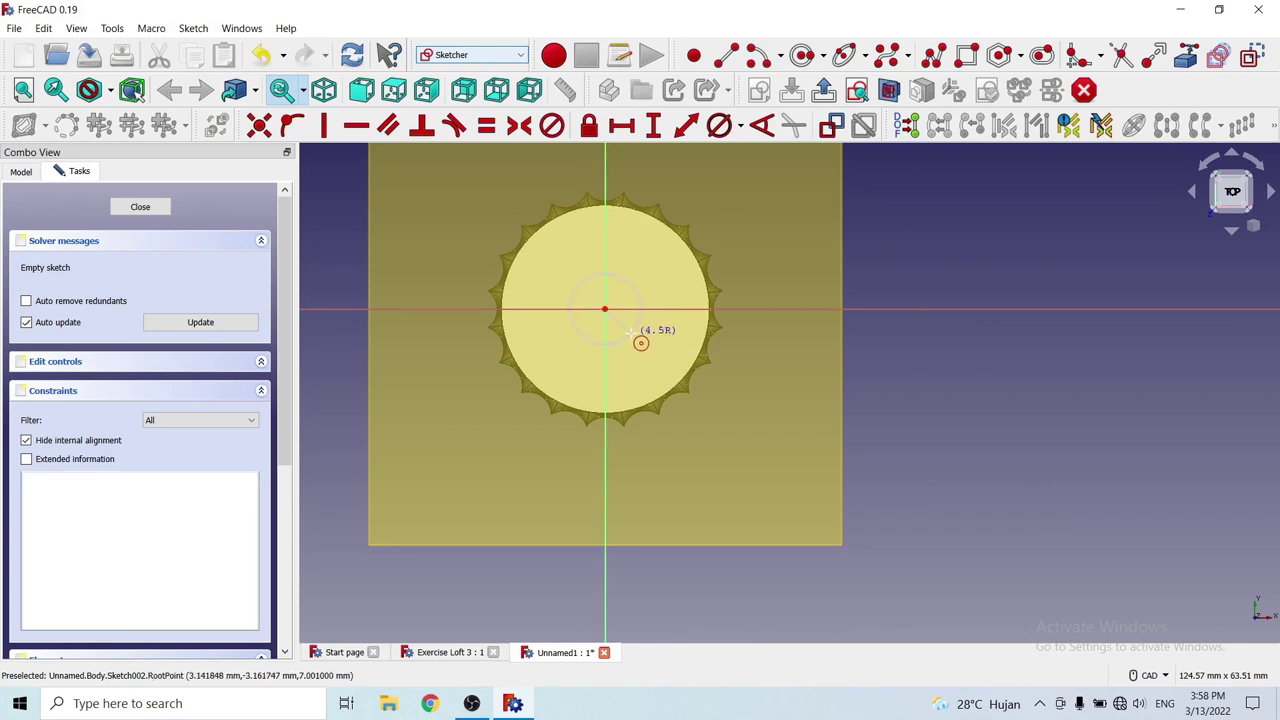
left_click(657, 357)
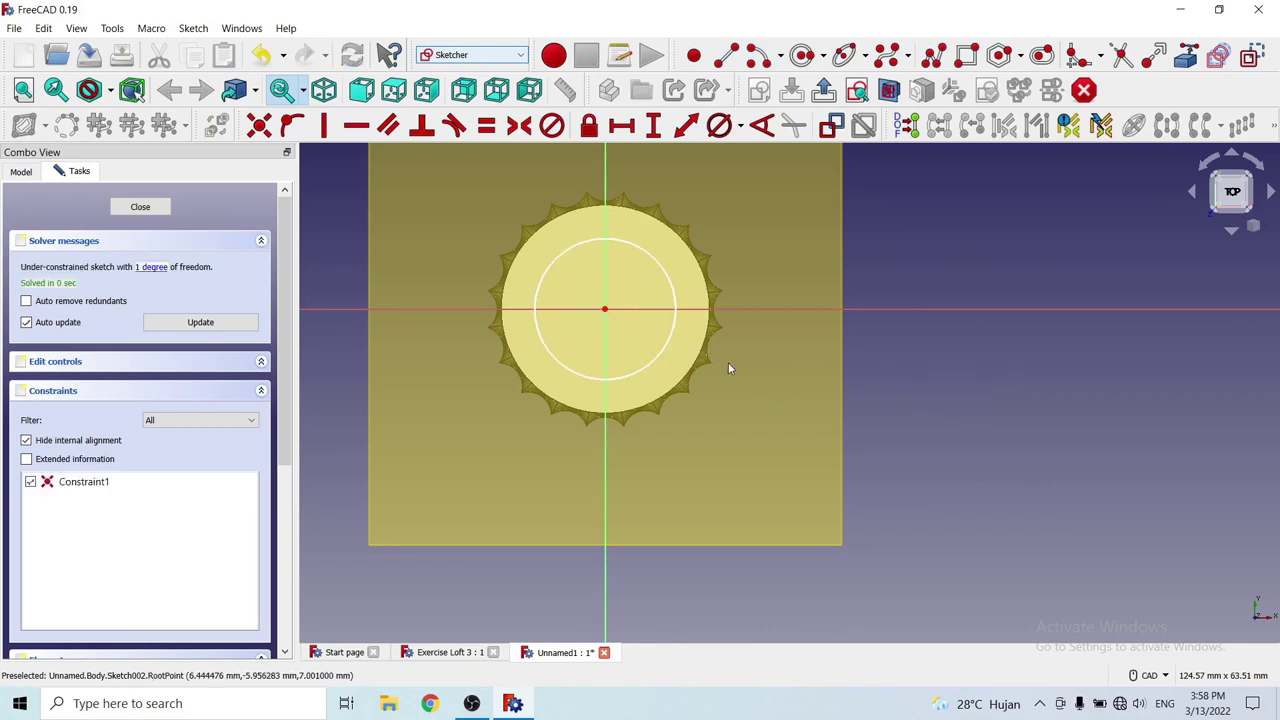
Constrain the circle to a 25 mm diameter and close the sketch.
left_click(674, 333)
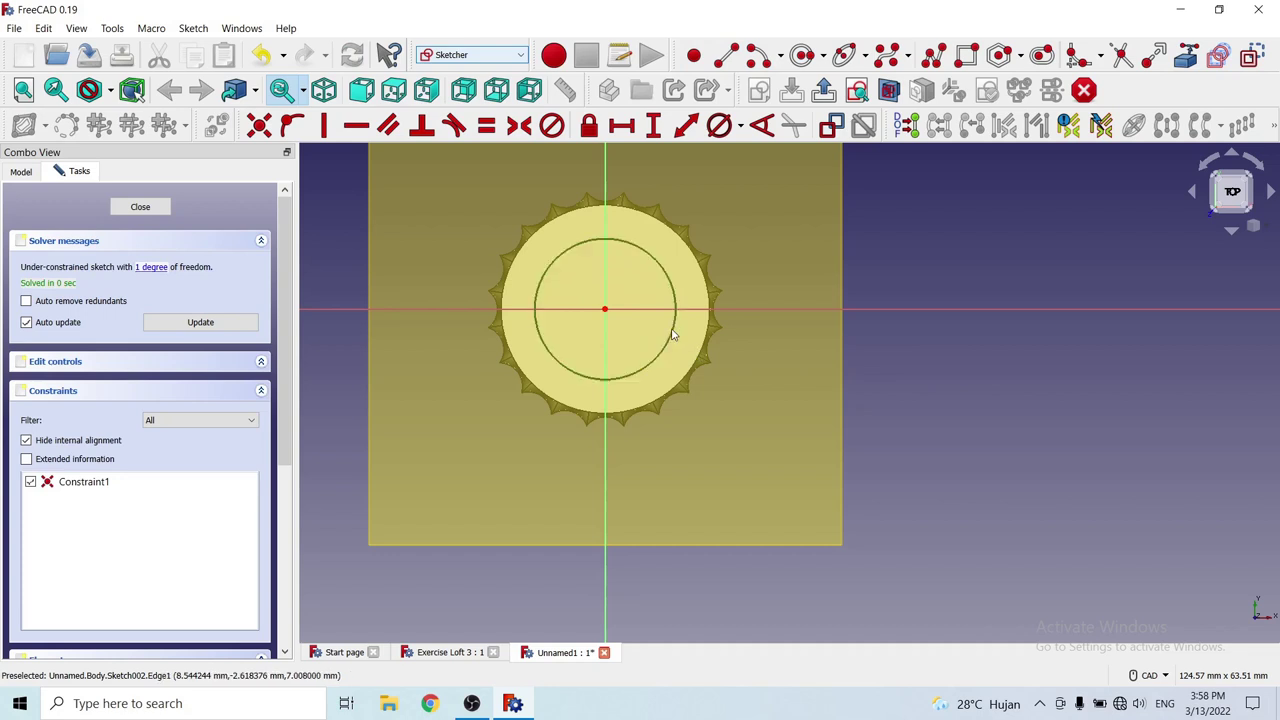
left_click(740, 127)
left_click(752, 169)
type("25")
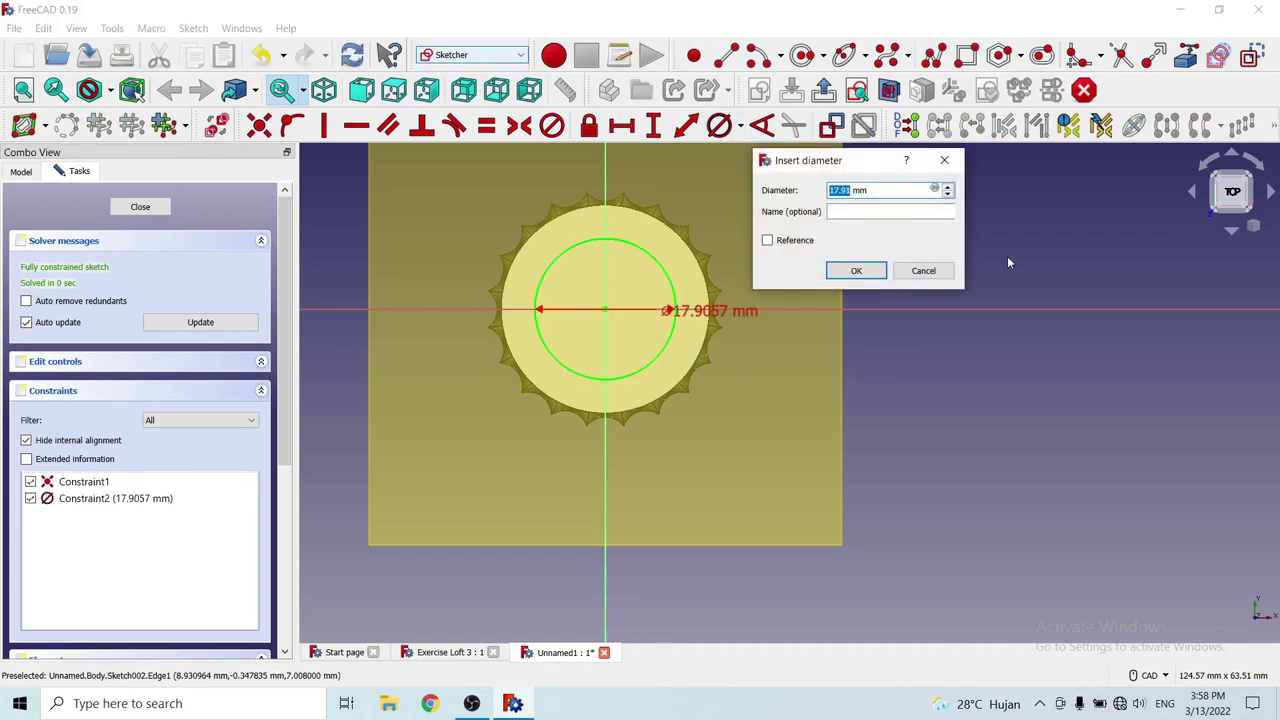
left_click(858, 270)
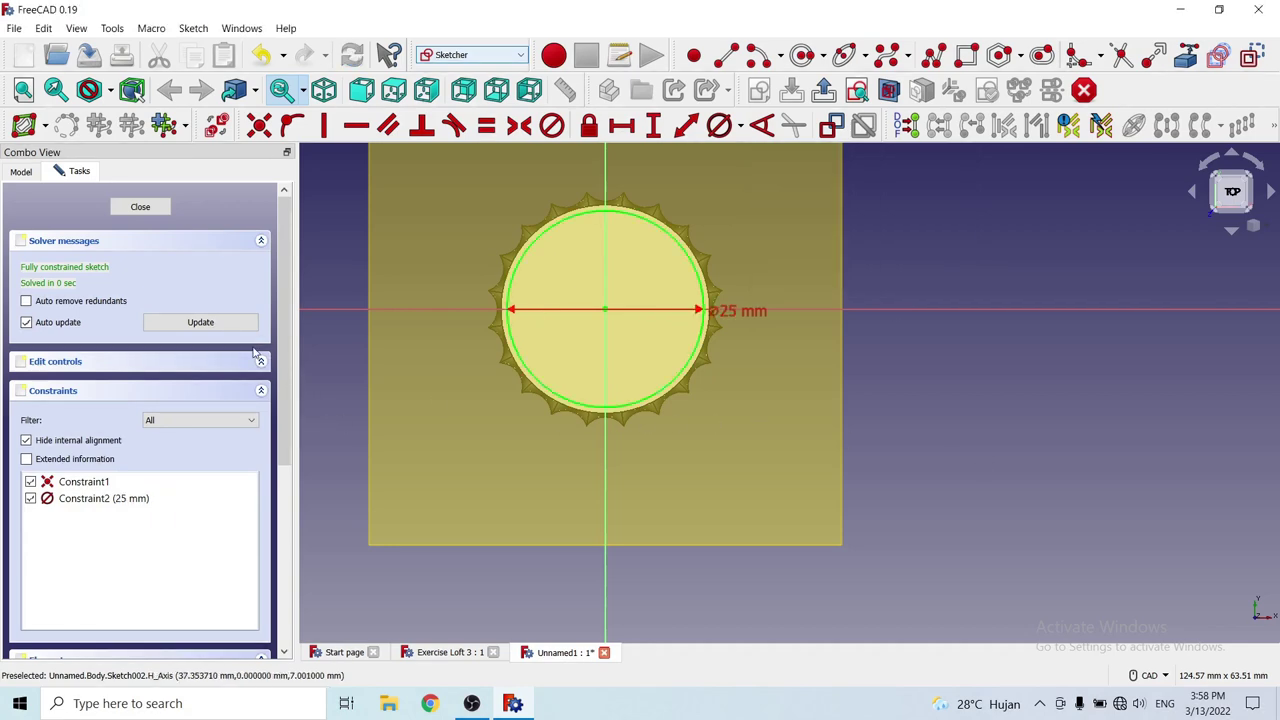
middle_click_drag(747, 505, 748, 414)
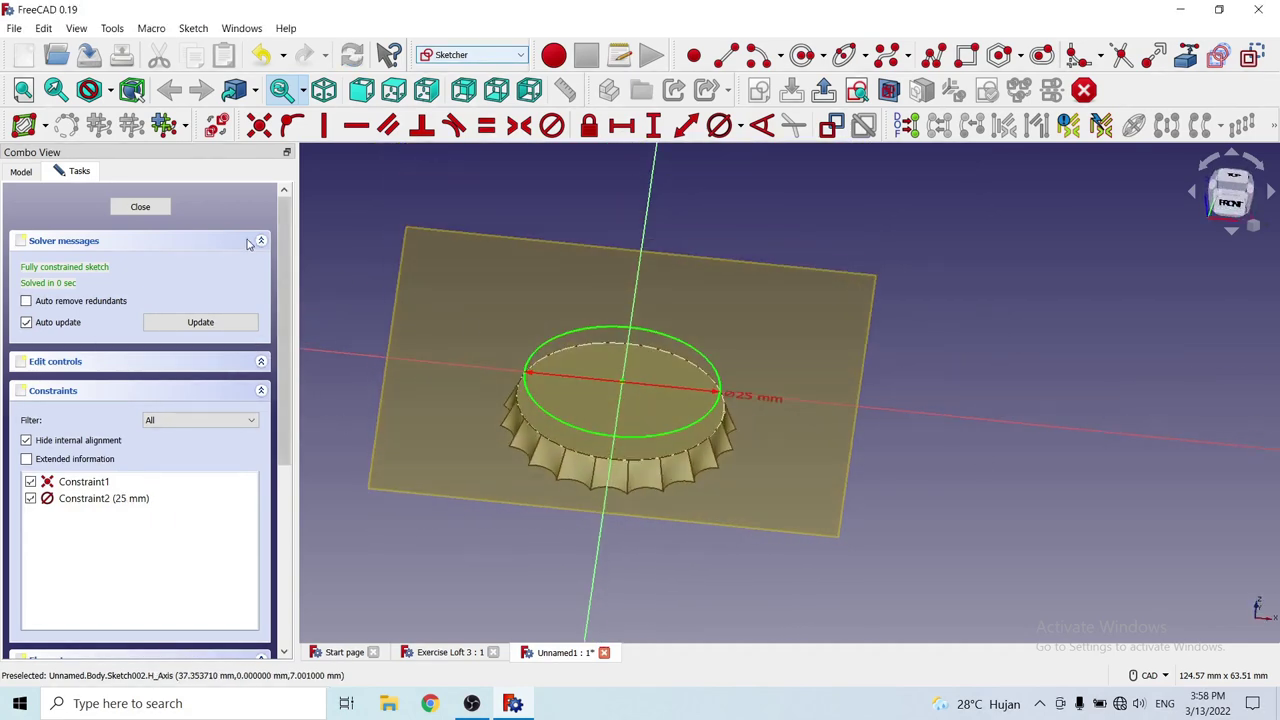
left_click(140, 207)
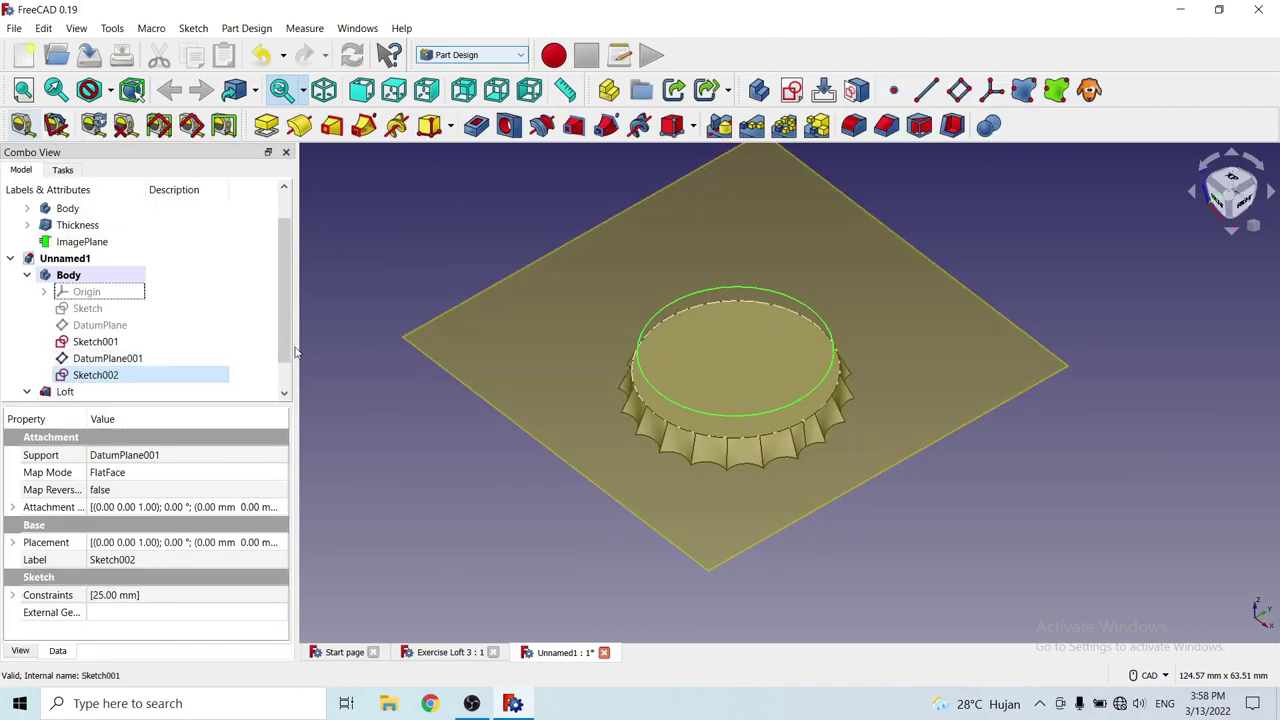
Hide DatumPlane001 in the model tree.
scroll(101, 366, "down", 1)
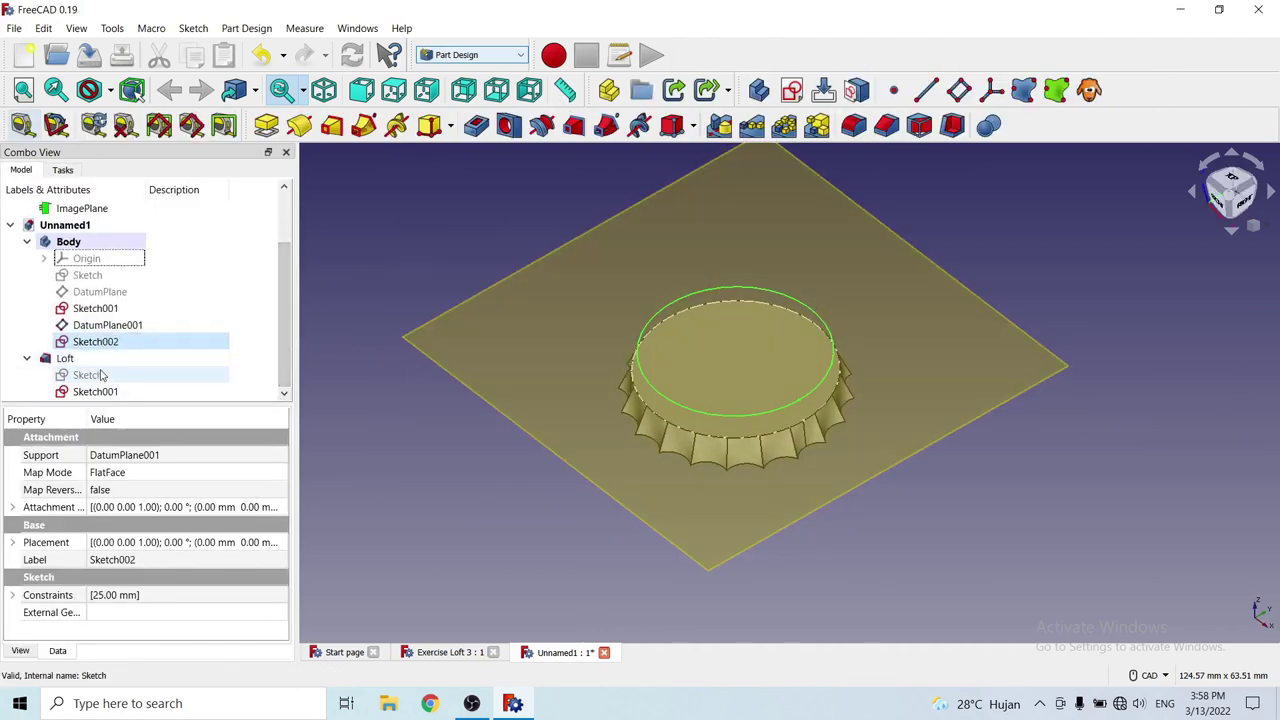
left_click(105, 325)
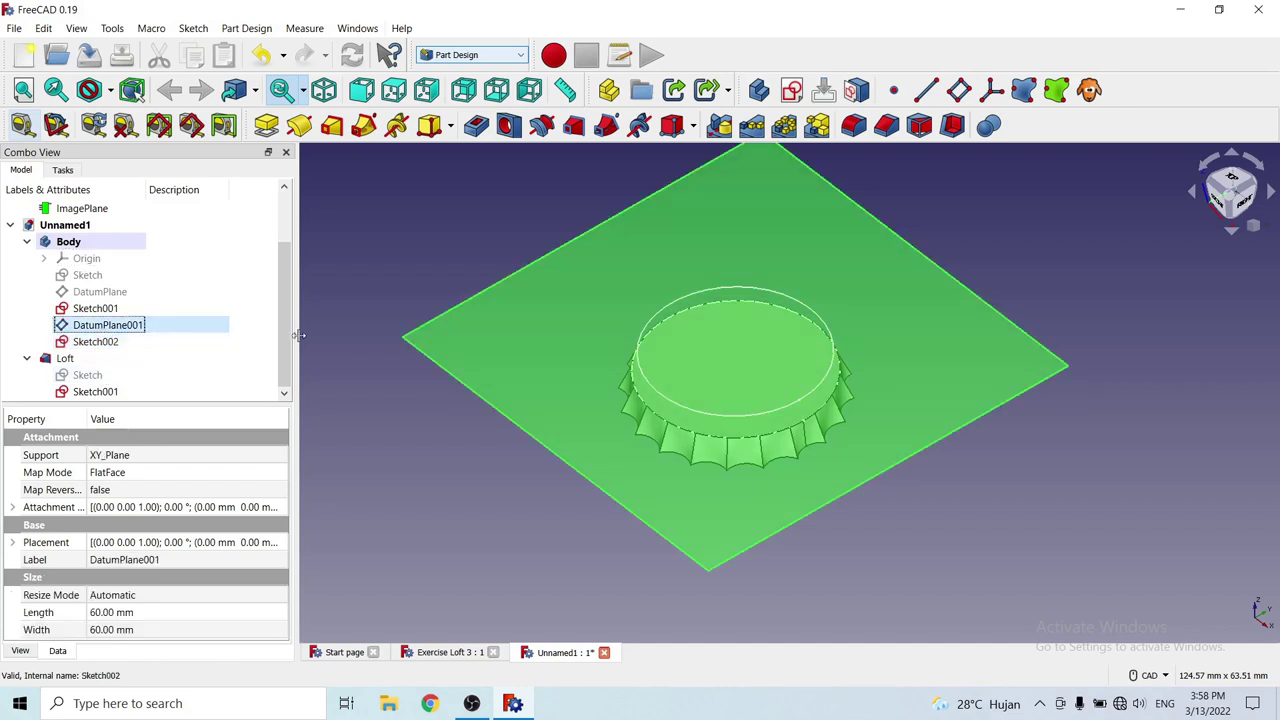
key("space")
left_click(857, 508)
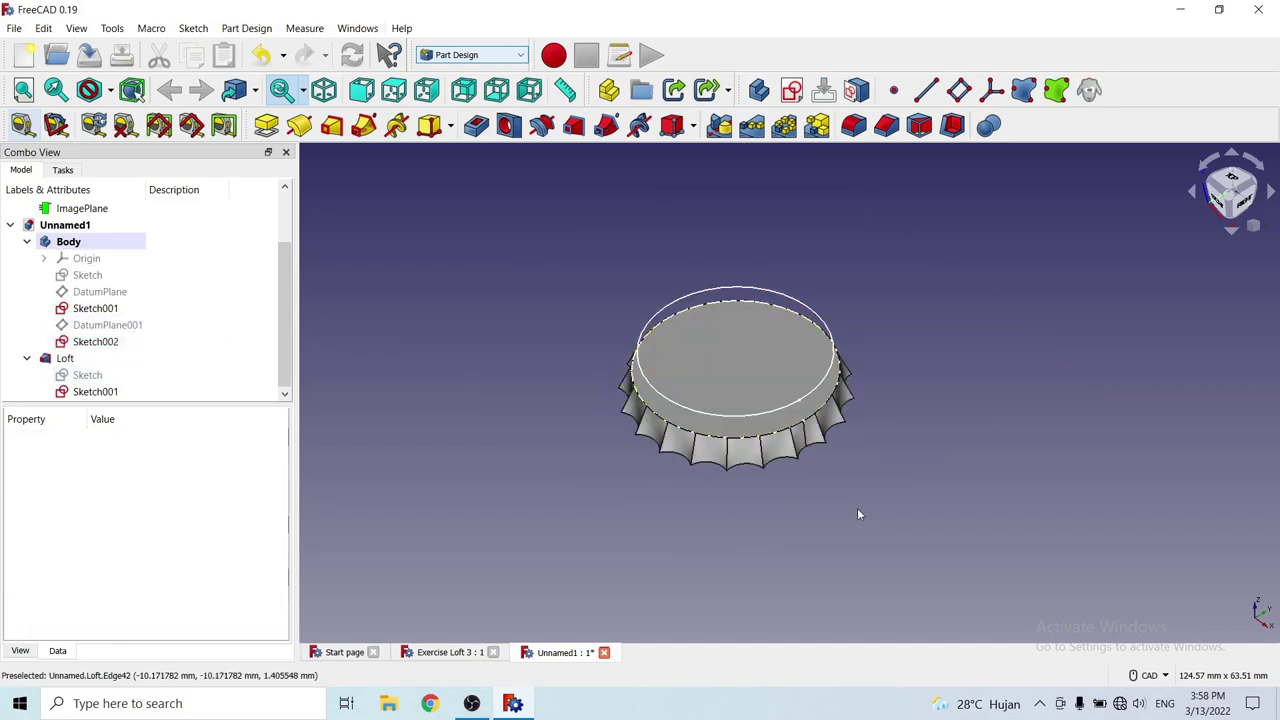
scroll(850, 500, "up", 2)
scroll(843, 493, "up", 2)
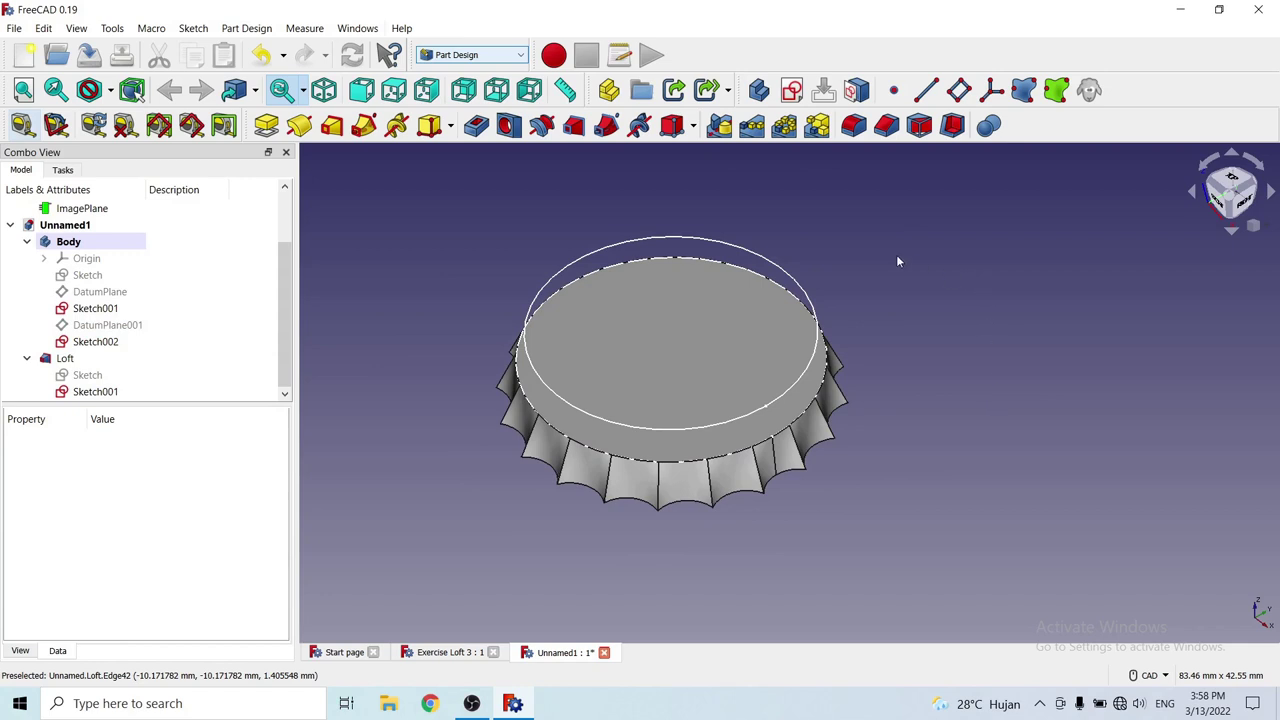
In the Part workbench, create a solid loft from Sketch001 to Sketch002.
left_click(518, 55)
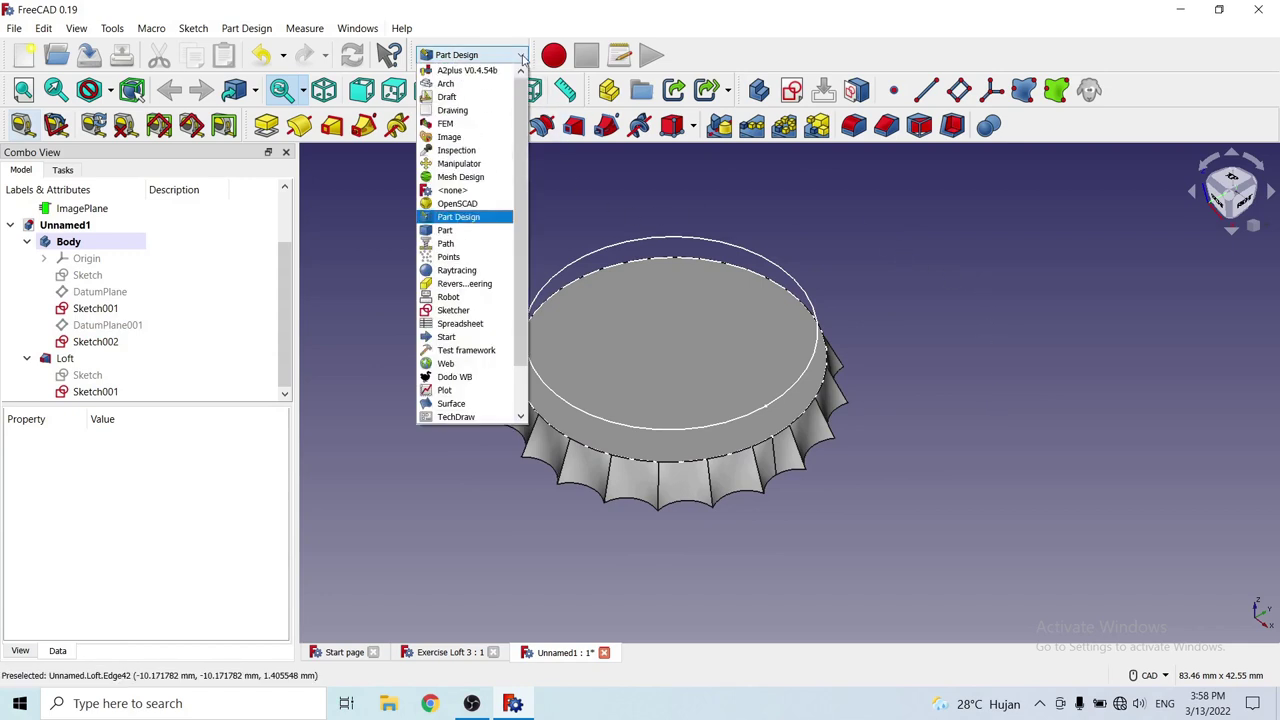
left_click(461, 233)
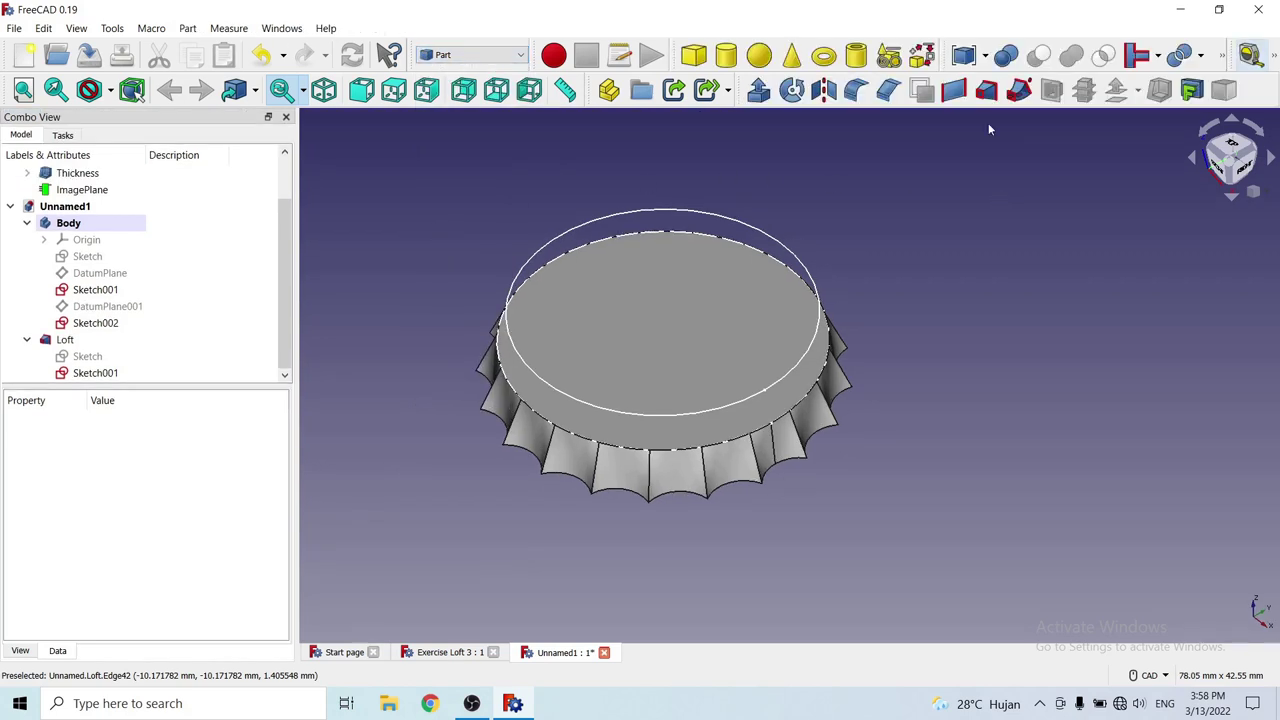
left_click(987, 90)
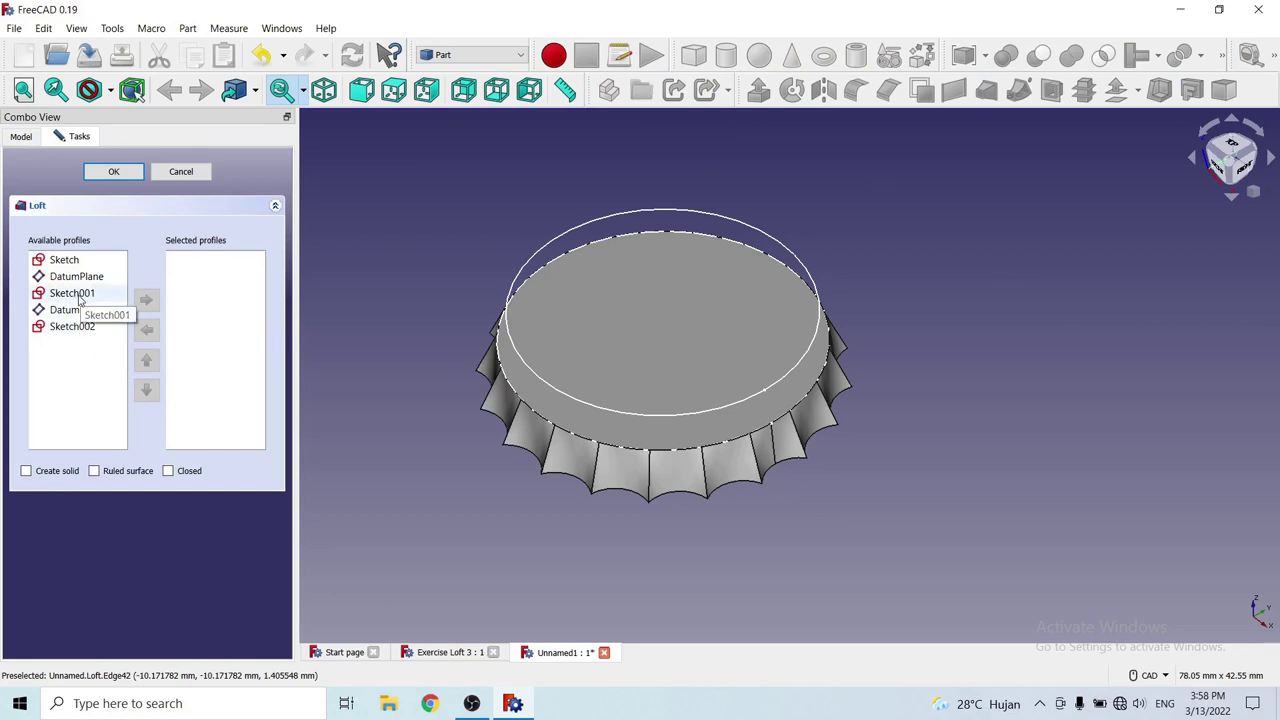
left_click(79, 296)
left_click(146, 299)
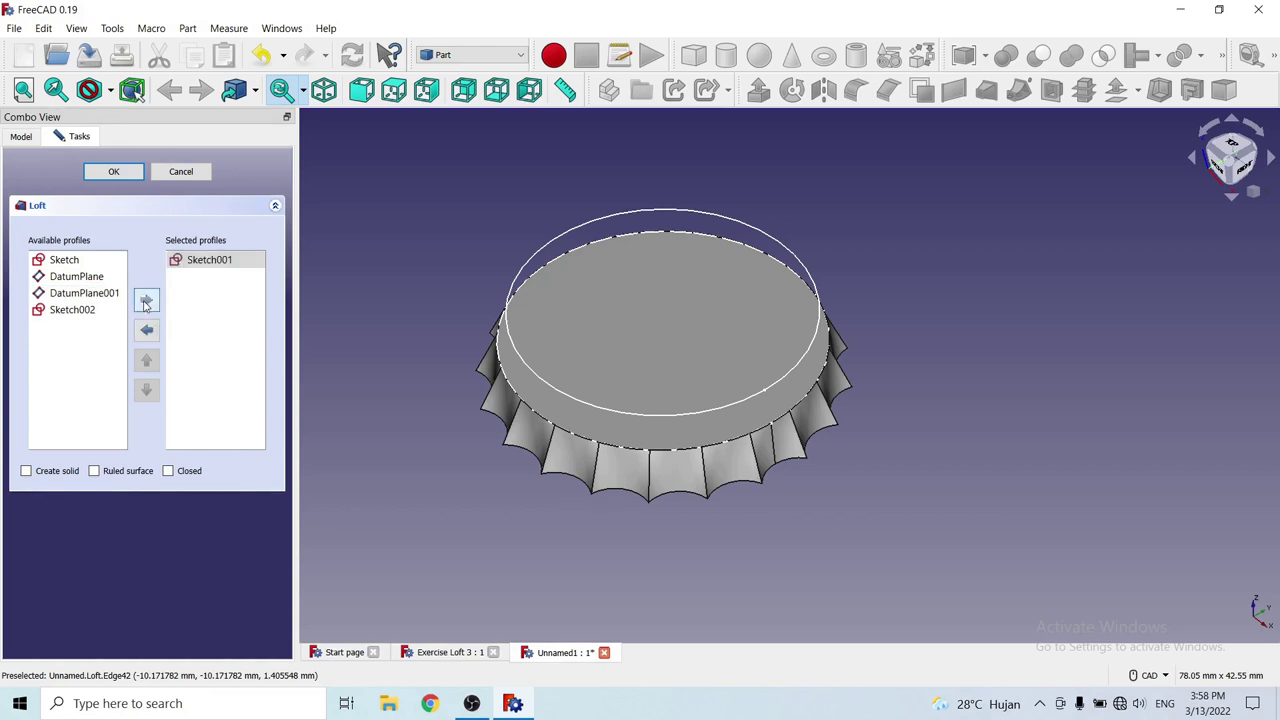
left_click(80, 311)
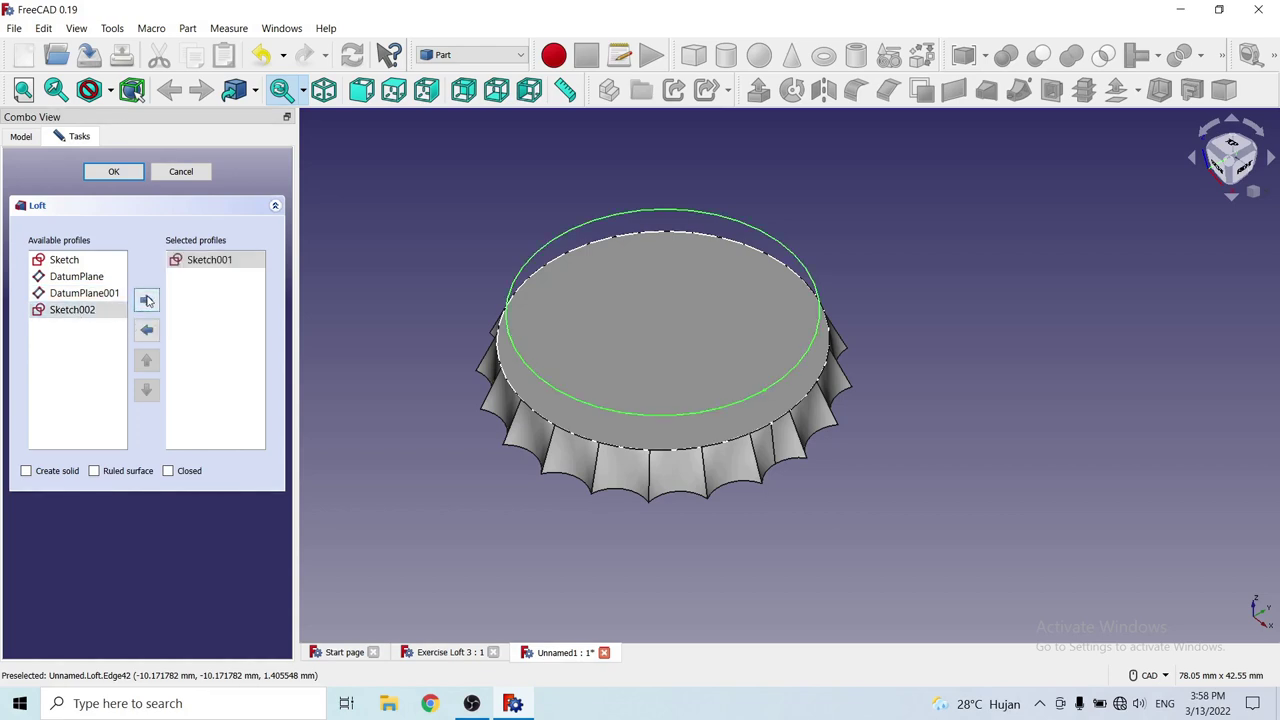
left_click(146, 299)
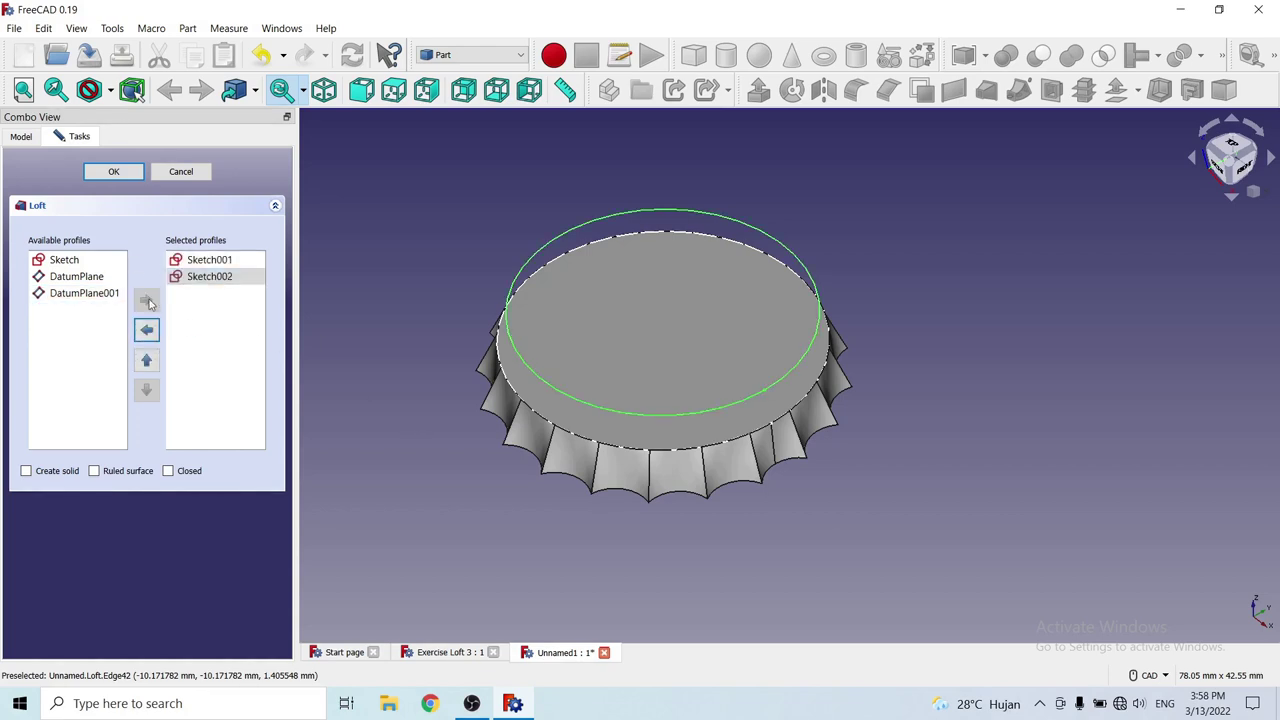
left_click(30, 476)
left_click(117, 176)
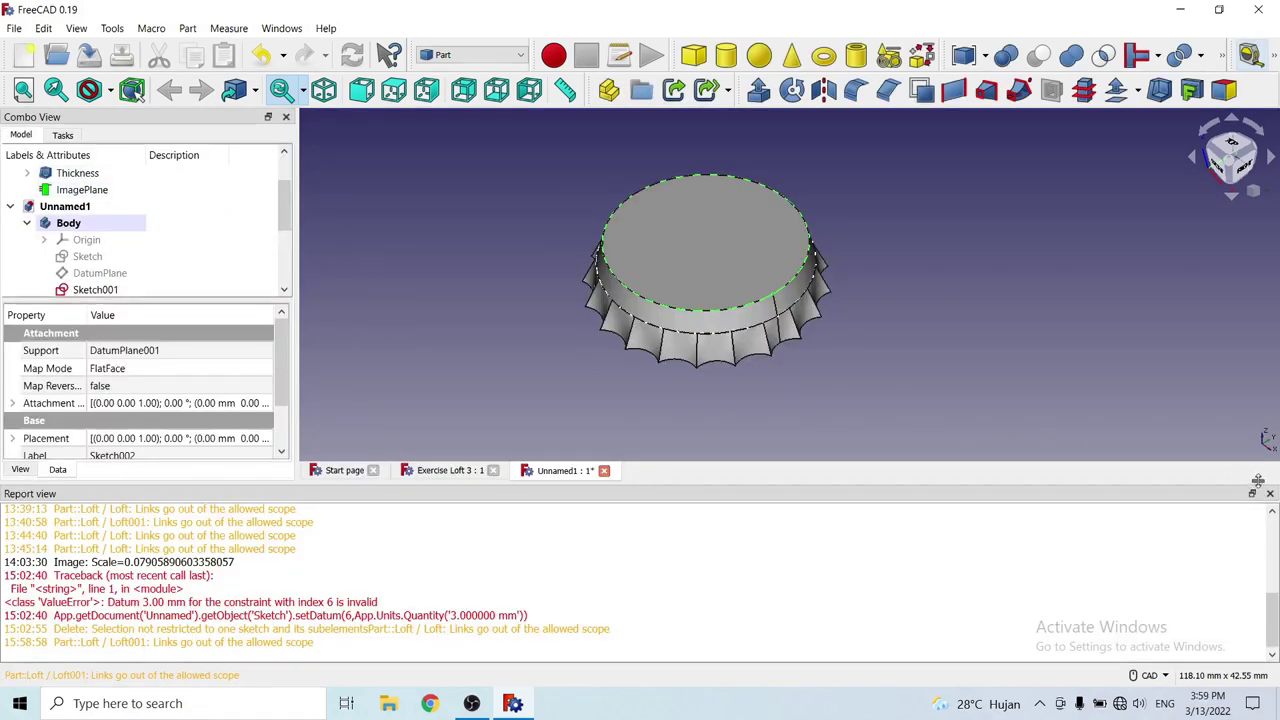
Close the Report view and hide Sketch001 and Sketch002, leaving only the lofted cap visible.
left_click(1270, 493)
left_click(1063, 424)
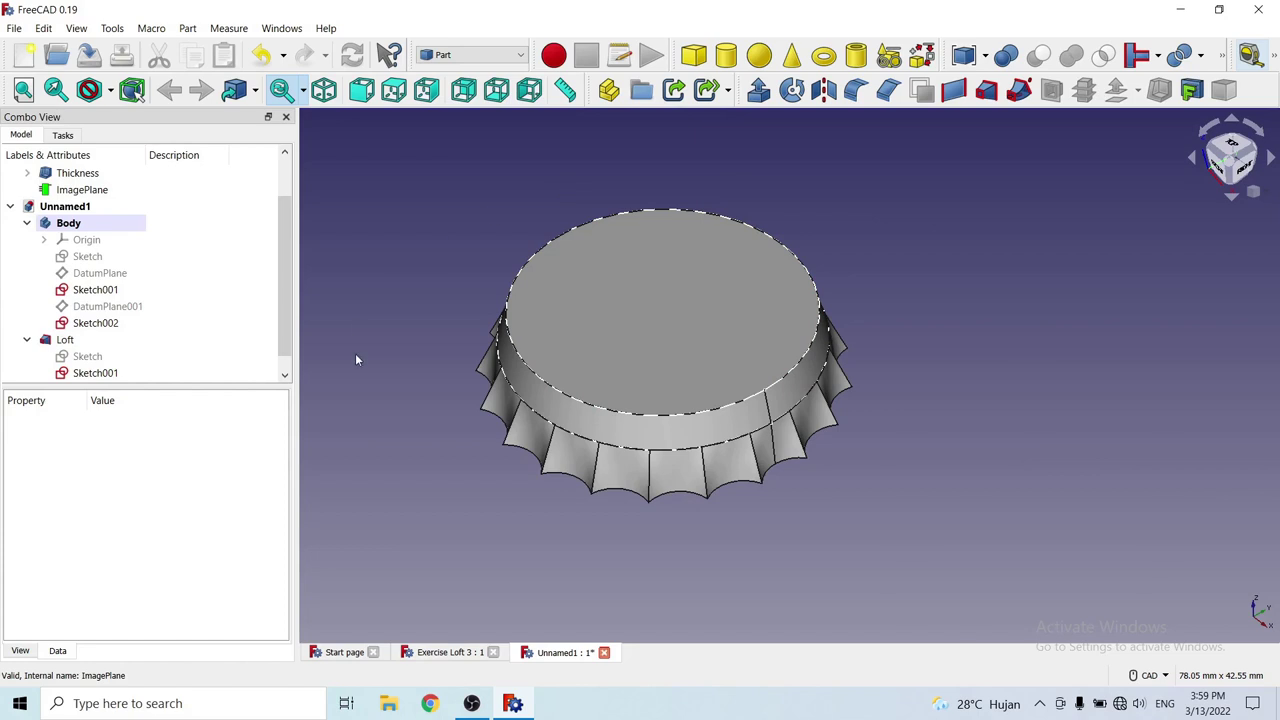
scroll(284, 320, "down", 1)
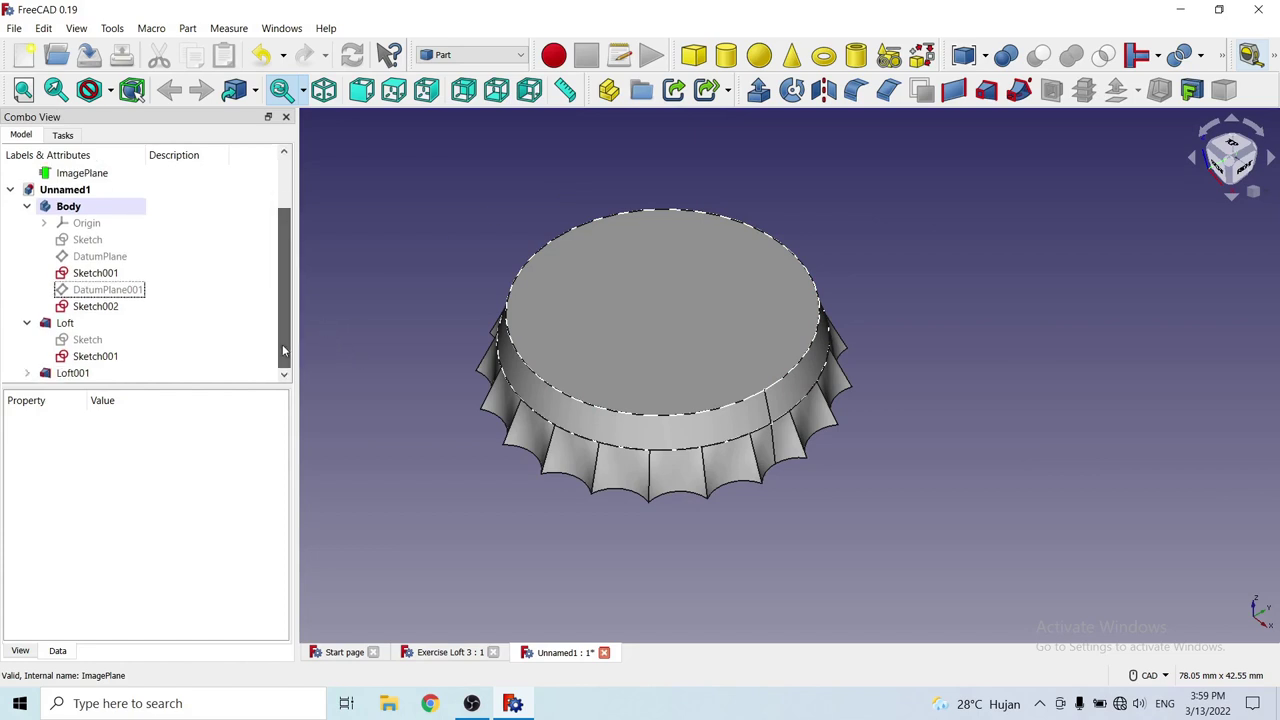
left_click(141, 360)
key("space")
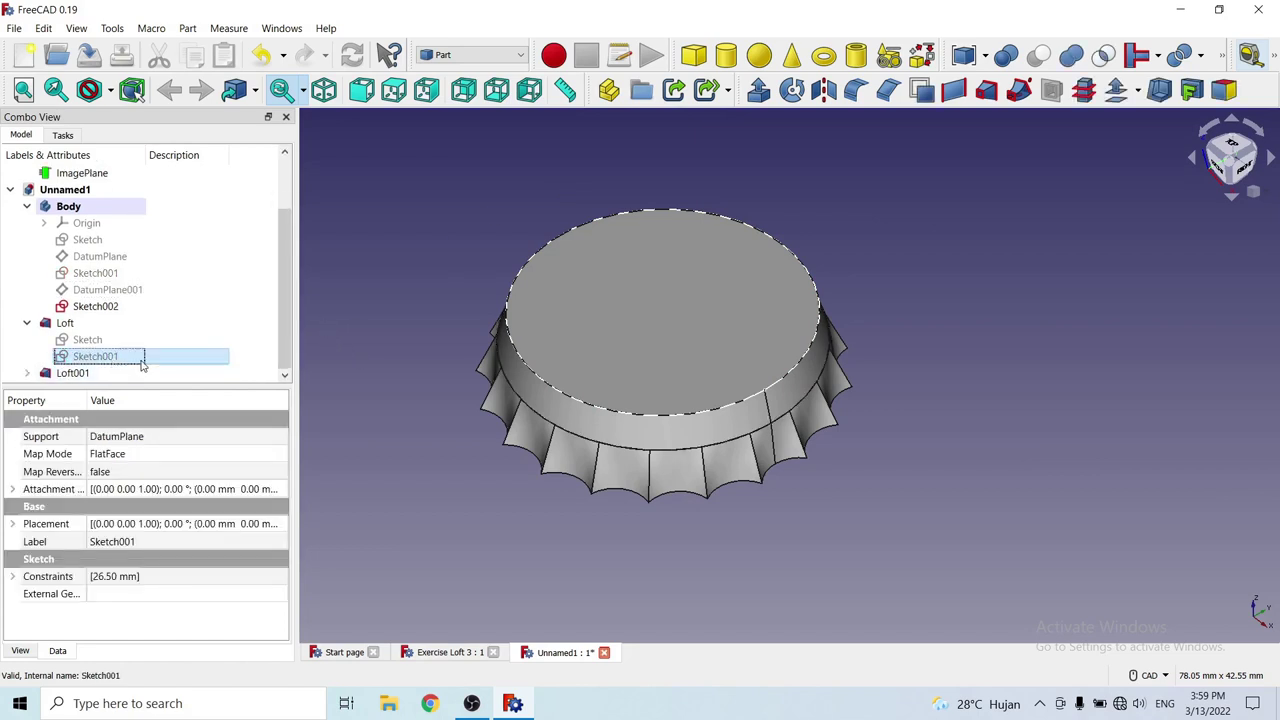
left_click(110, 306)
key("space")
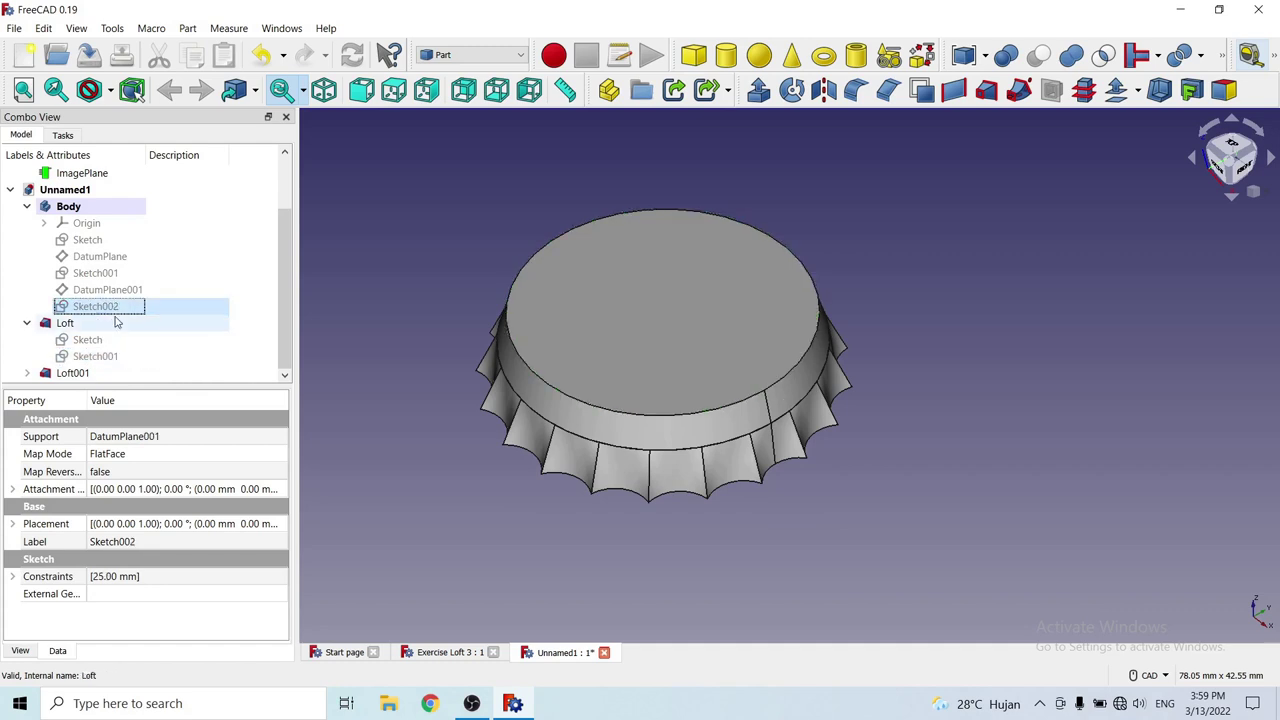
left_click(1011, 251)
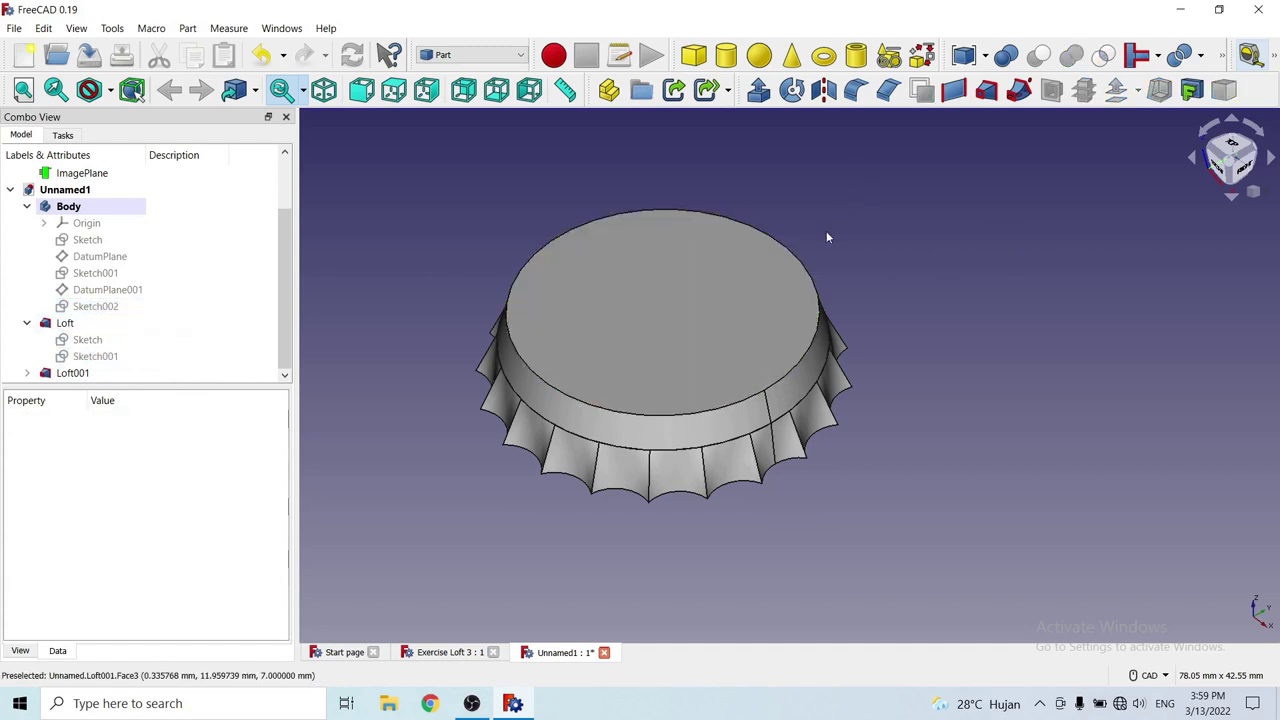
Fillet the cap's top circular edge (Edge3) with a 2.5 mm radius.
left_click(795, 256)
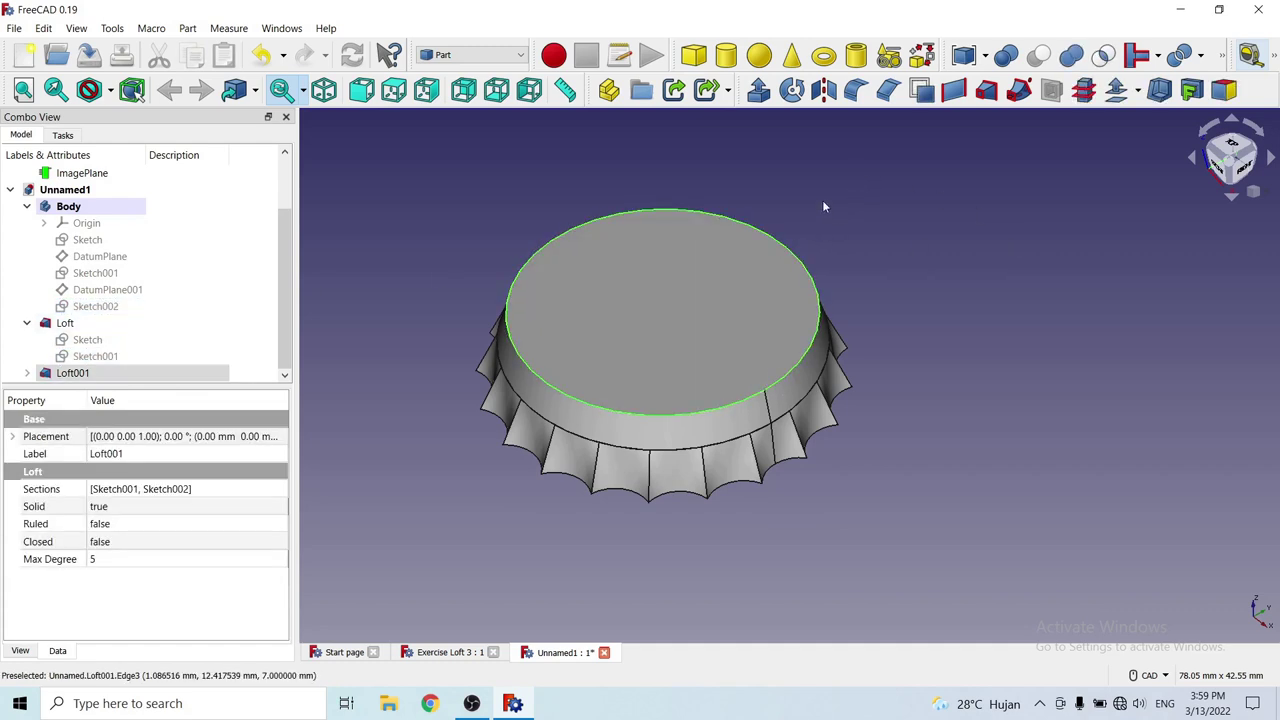
left_click(855, 92)
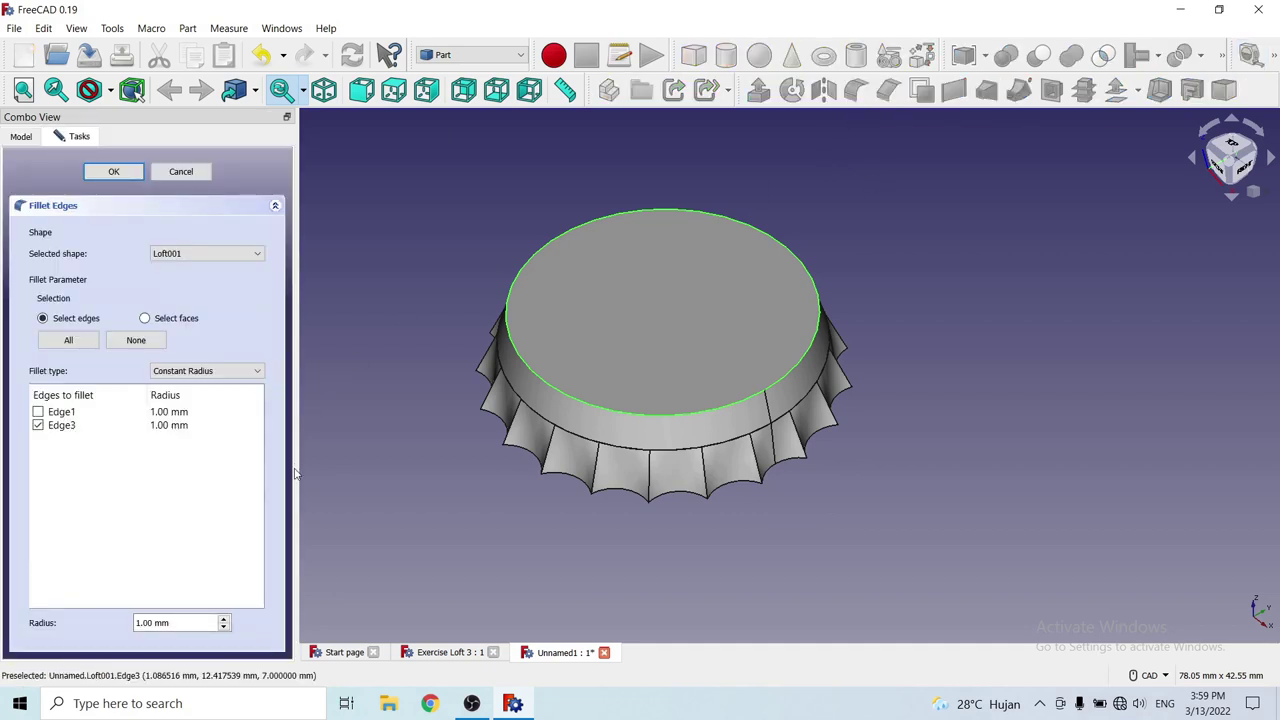
left_click_drag(212, 623, 128, 623)
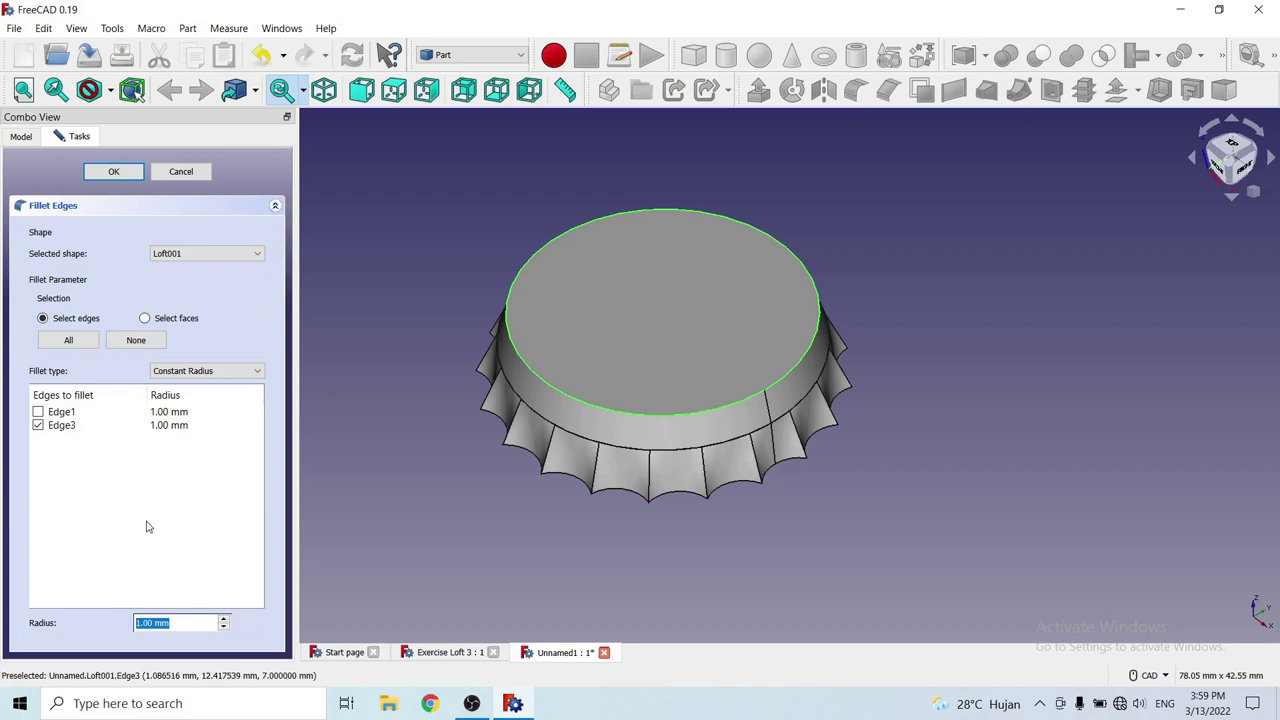
type("2")
left_click(114, 172)
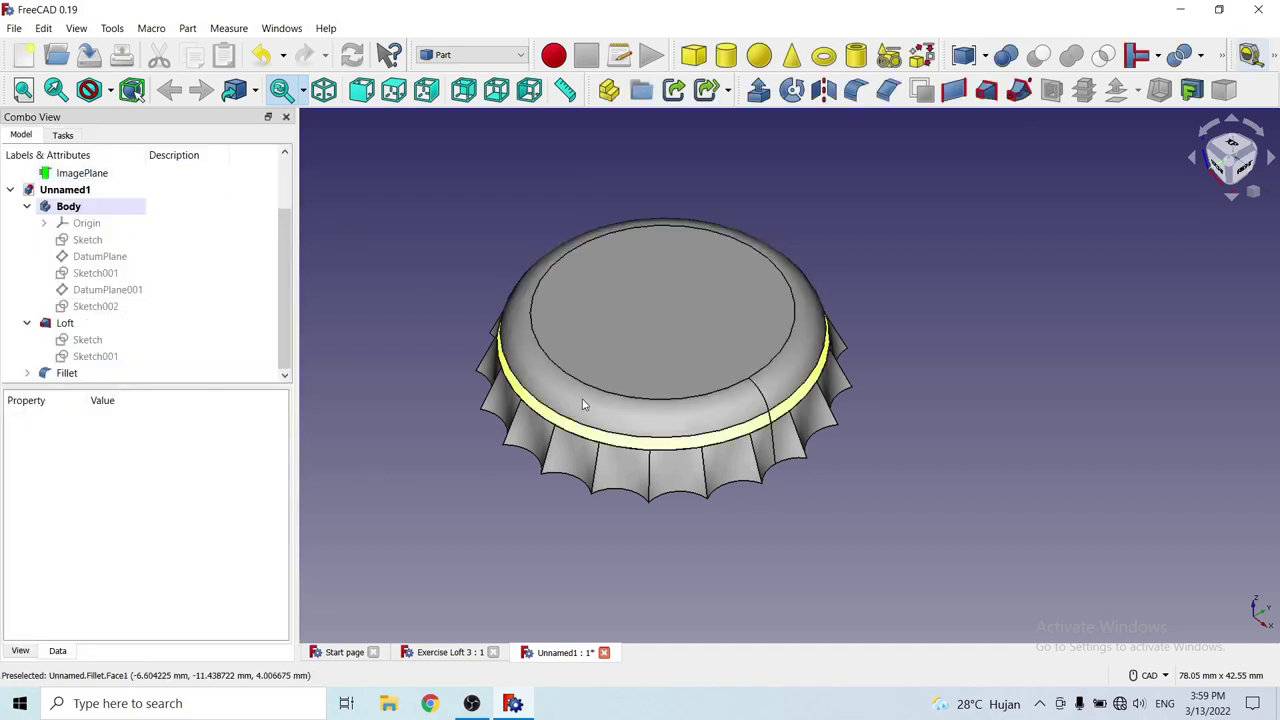
mouse_move(823, 514)
middle_mouse_down()
mouse_move(821, 221)
mouse_move(837, 317)
mouse_move(814, 357)
mouse_move(849, 397)
mouse_move(815, 448)
middle_mouse_up()
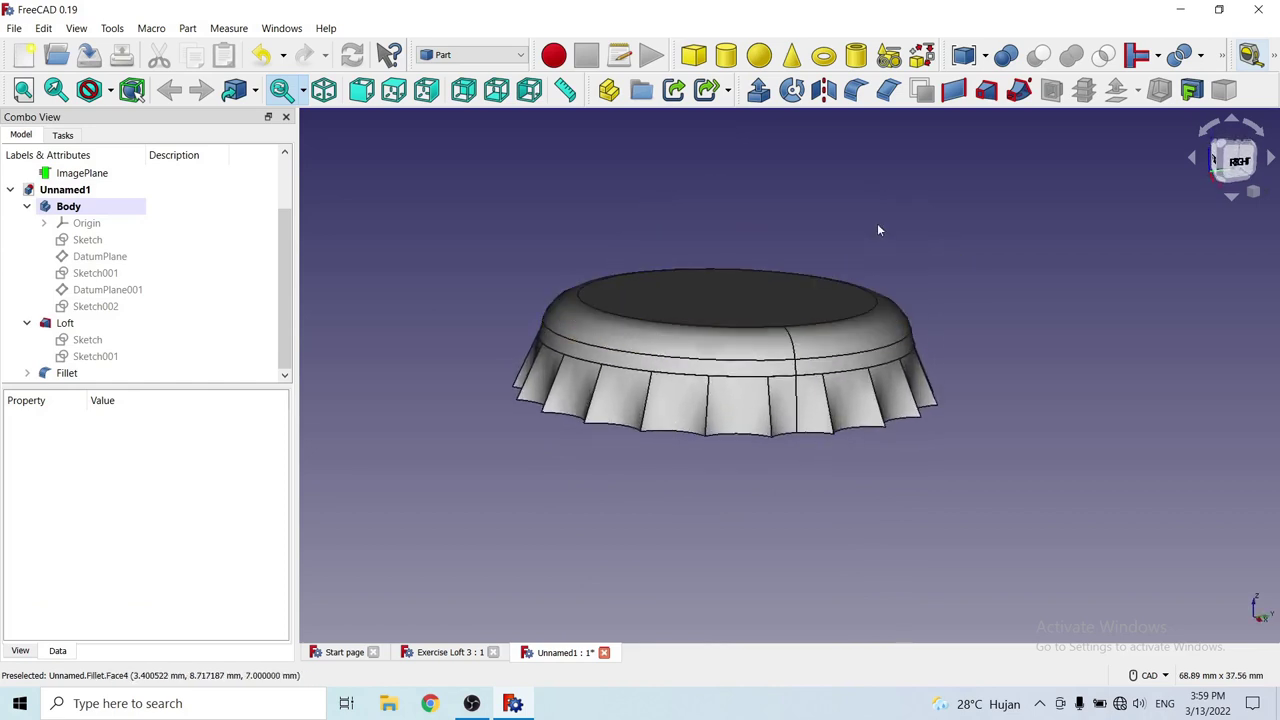
mouse_move(877, 223)
middle_mouse_down()
mouse_move(872, 200)
mouse_move(868, 228)
mouse_move(872, 192)
mouse_move(871, 400)
middle_mouse_up()
scroll(462, 404, "down", 1)
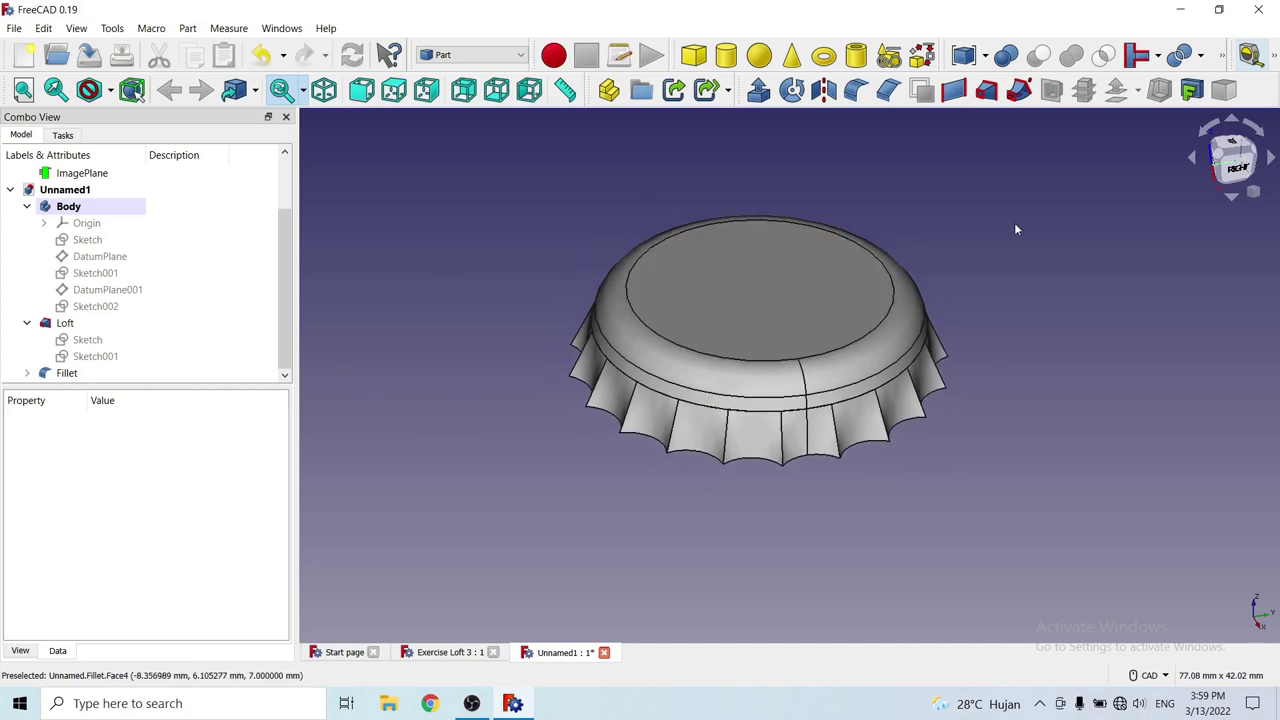
mouse_move(993, 218)
middle_mouse_down()
mouse_move(755, 238)
mouse_move(791, 260)
mouse_move(906, 280)
mouse_move(957, 244)
mouse_move(837, 263)
mouse_move(857, 256)
middle_mouse_up()
scroll(957, 244, "up", 1)
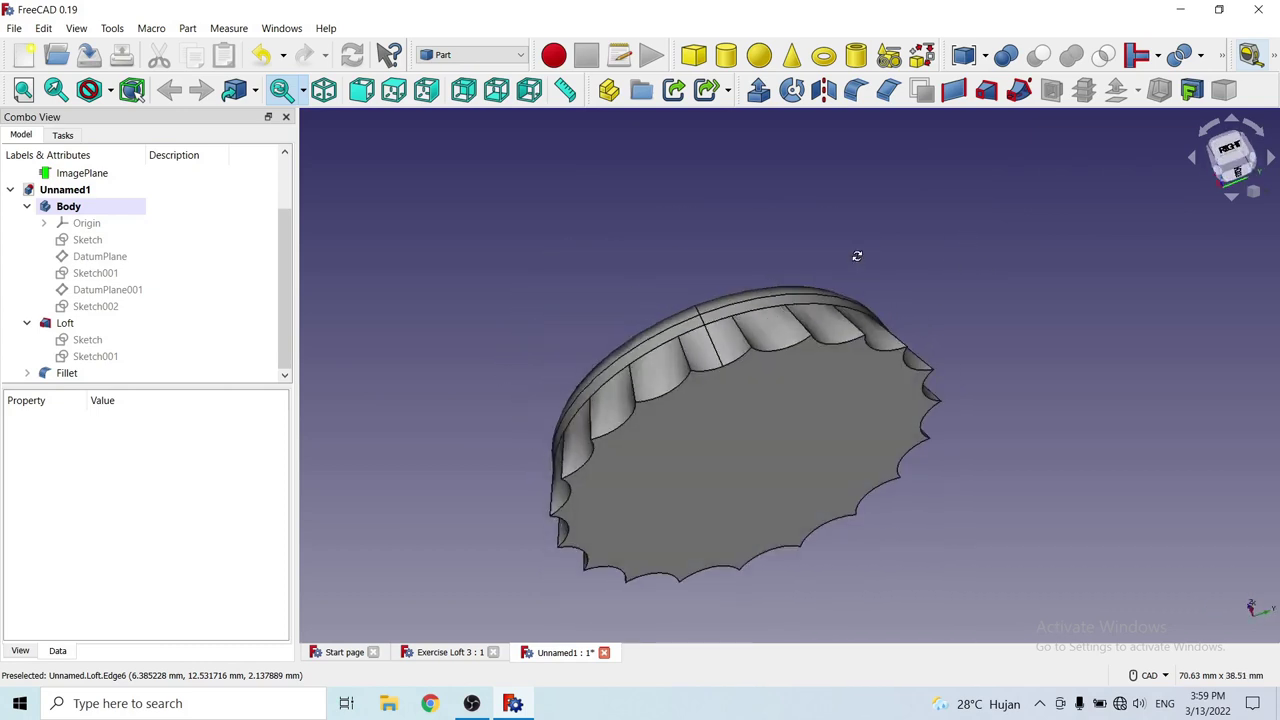
Apply a 0.5 mm Part Thickness to the Loft, removing its bottom face.
left_click(846, 422)
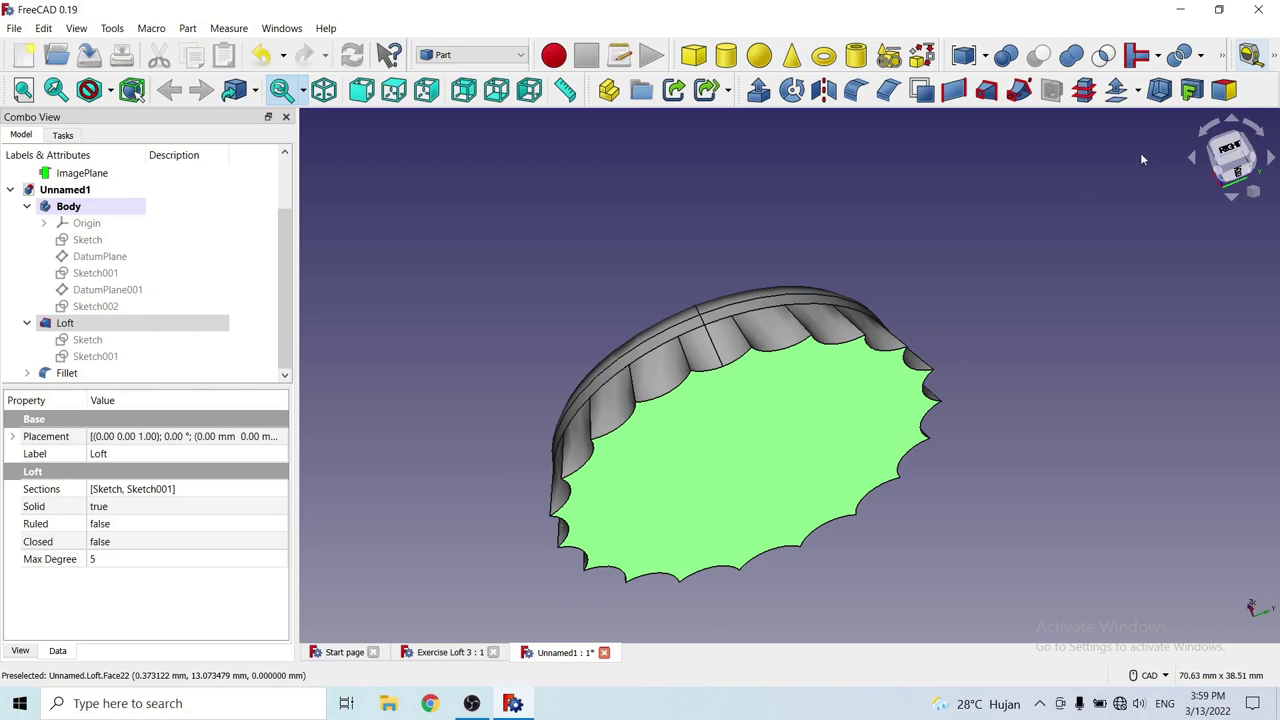
left_click(1160, 92)
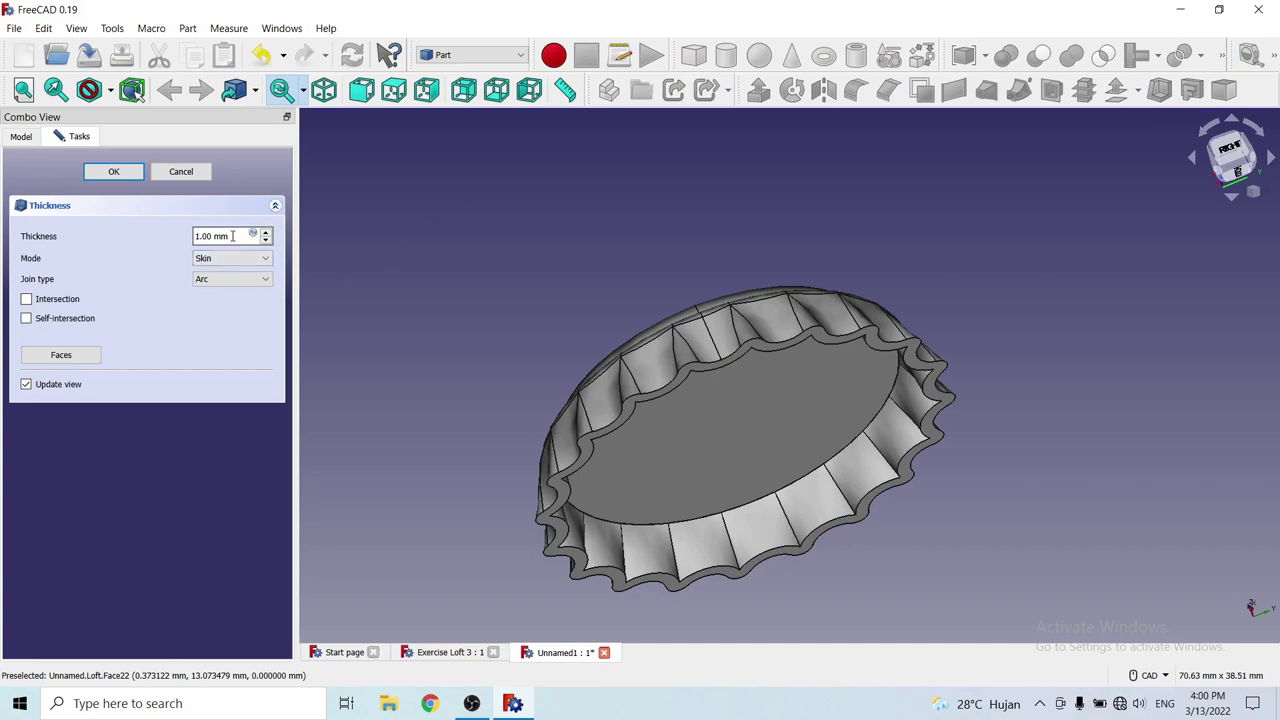
left_click_drag(232, 236, 190, 244)
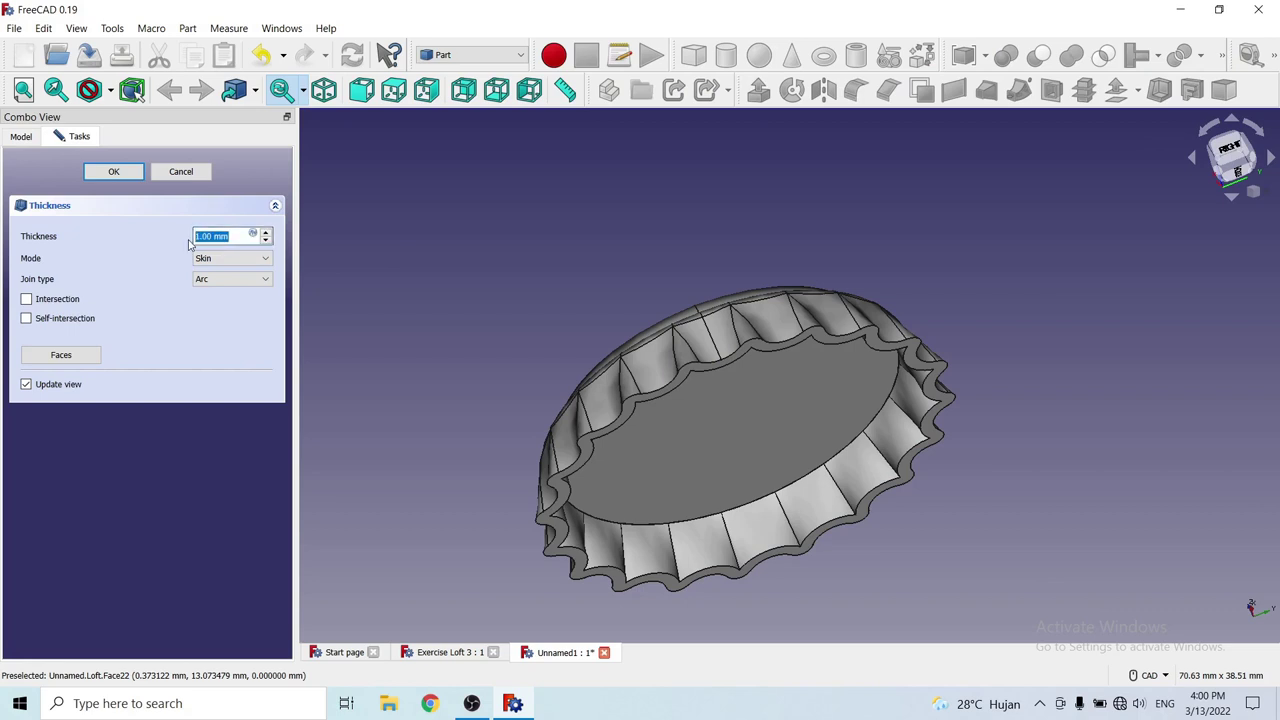
type("0.")
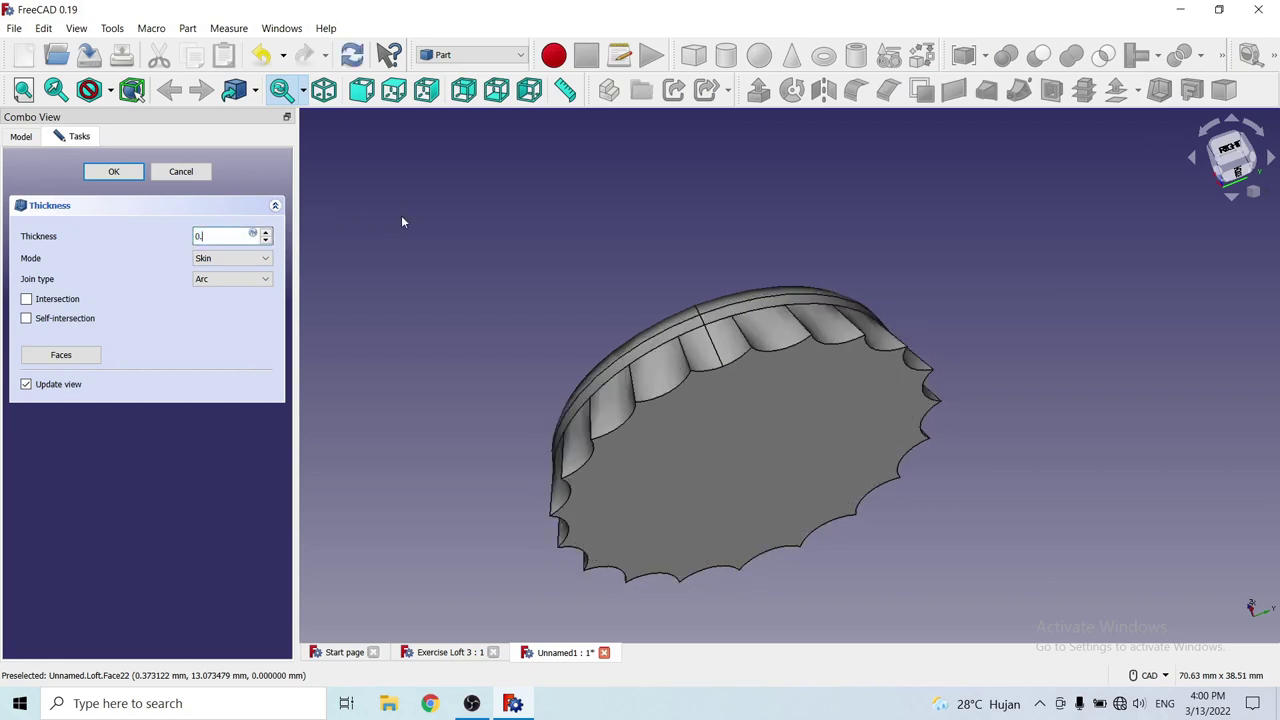
type("5")
left_click(344, 268)
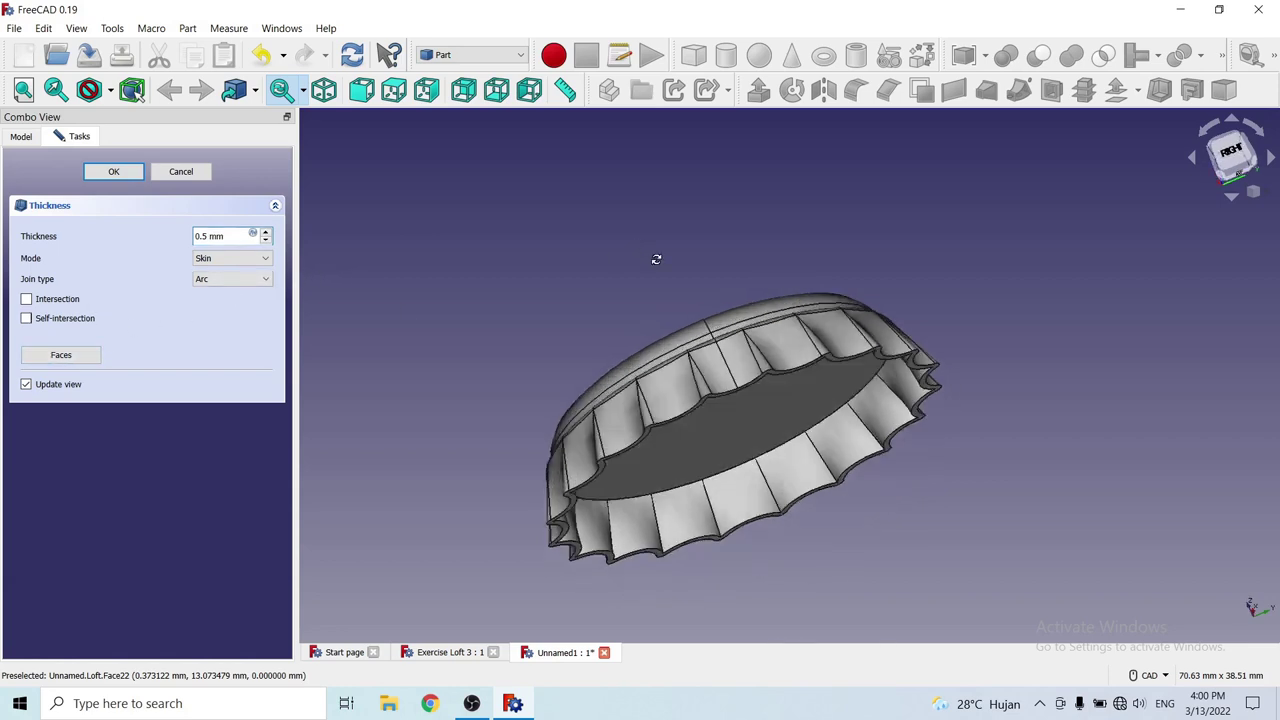
middle_click_drag(640, 265, 757, 322)
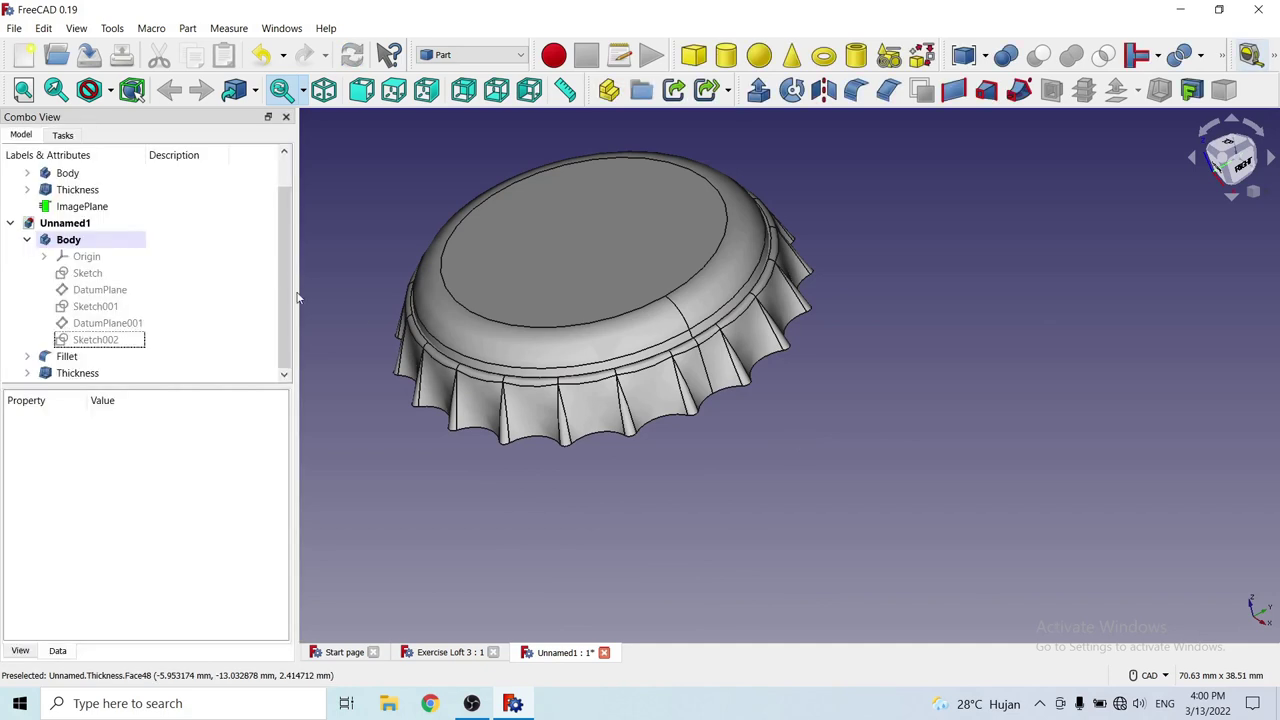
Zoom and flip the cap to inspect its hollow underside, then select Thickness in the tree.
scroll(840, 437, "up", 2)
scroll(835, 425, "up", 2)
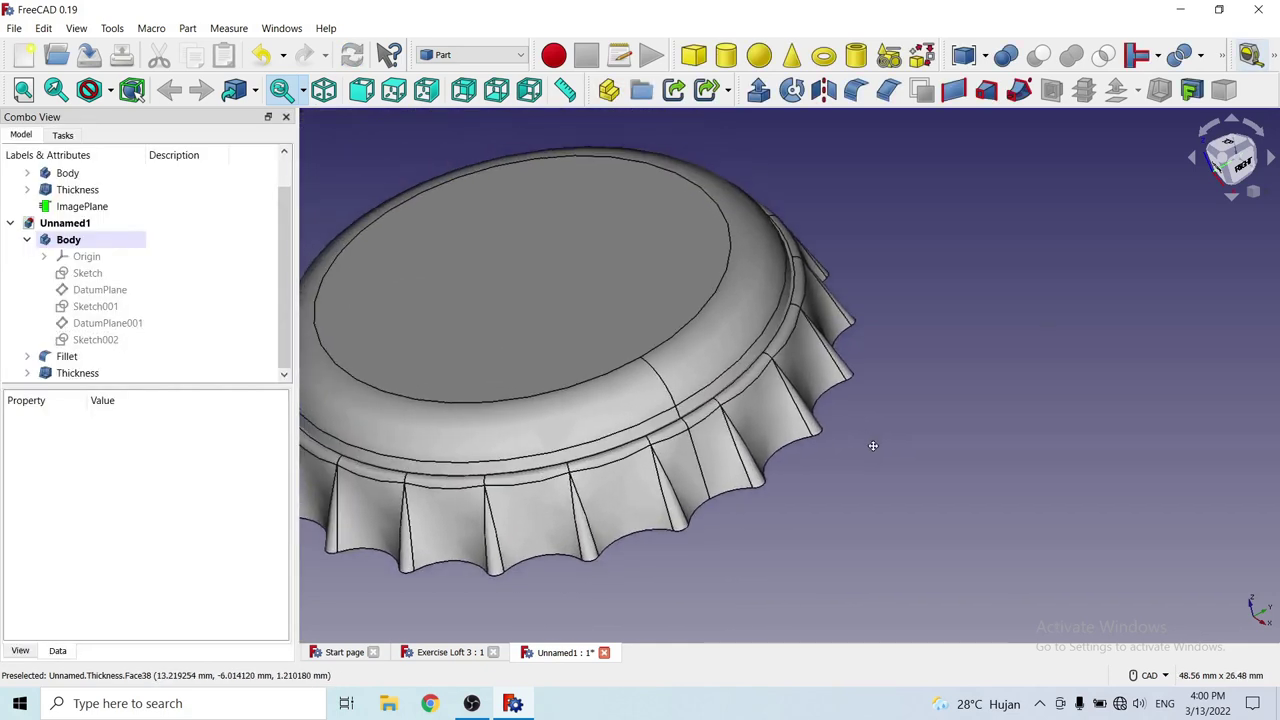
scroll(873, 445, "up", 2)
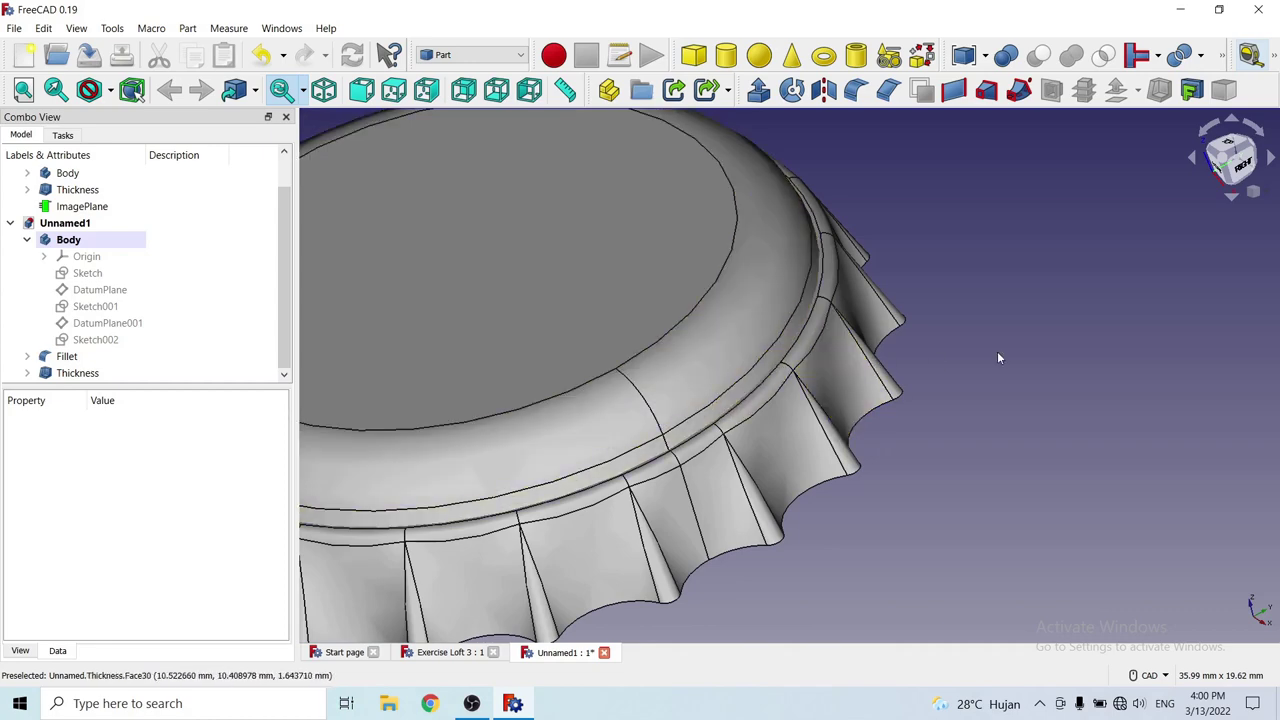
scroll(990, 360, "down", 1)
scroll(781, 497, "down", 2)
mouse_move(781, 497)
middle_mouse_down()
mouse_move(766, 400)
mouse_move(783, 364)
mouse_move(737, 311)
mouse_move(620, 407)
mouse_move(586, 400)
mouse_move(531, 417)
middle_mouse_up()
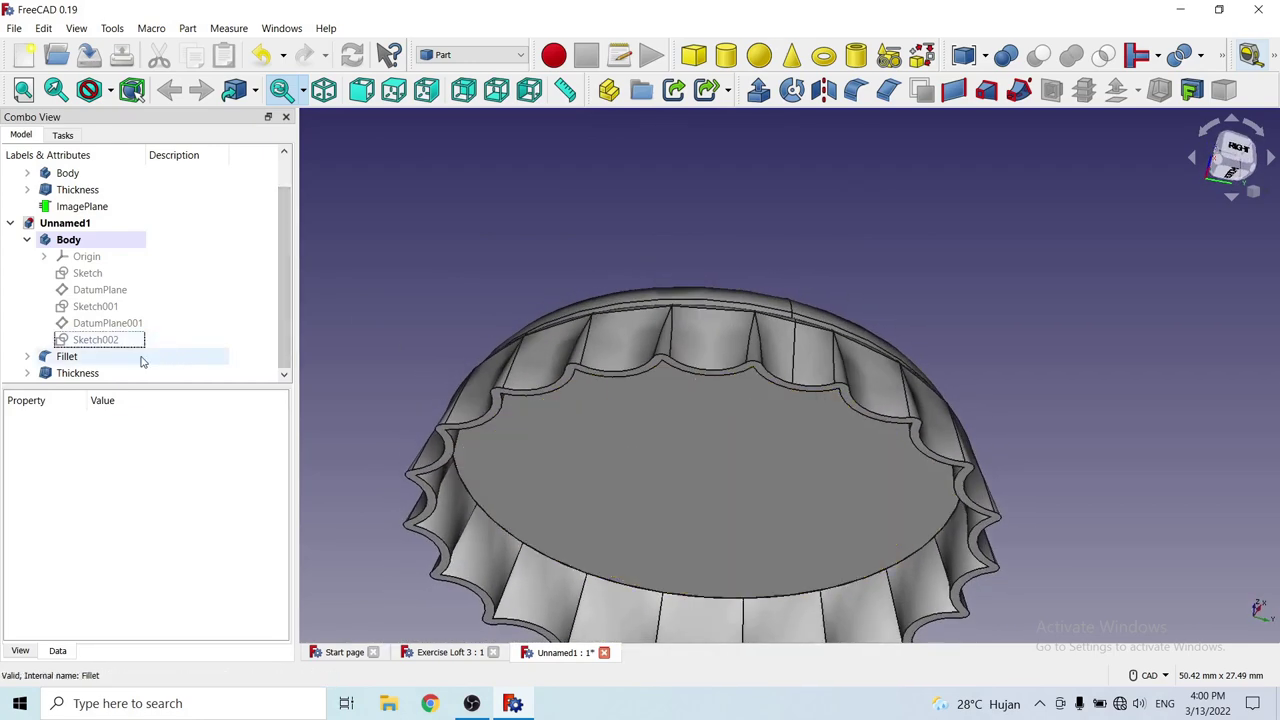
left_click(86, 376)
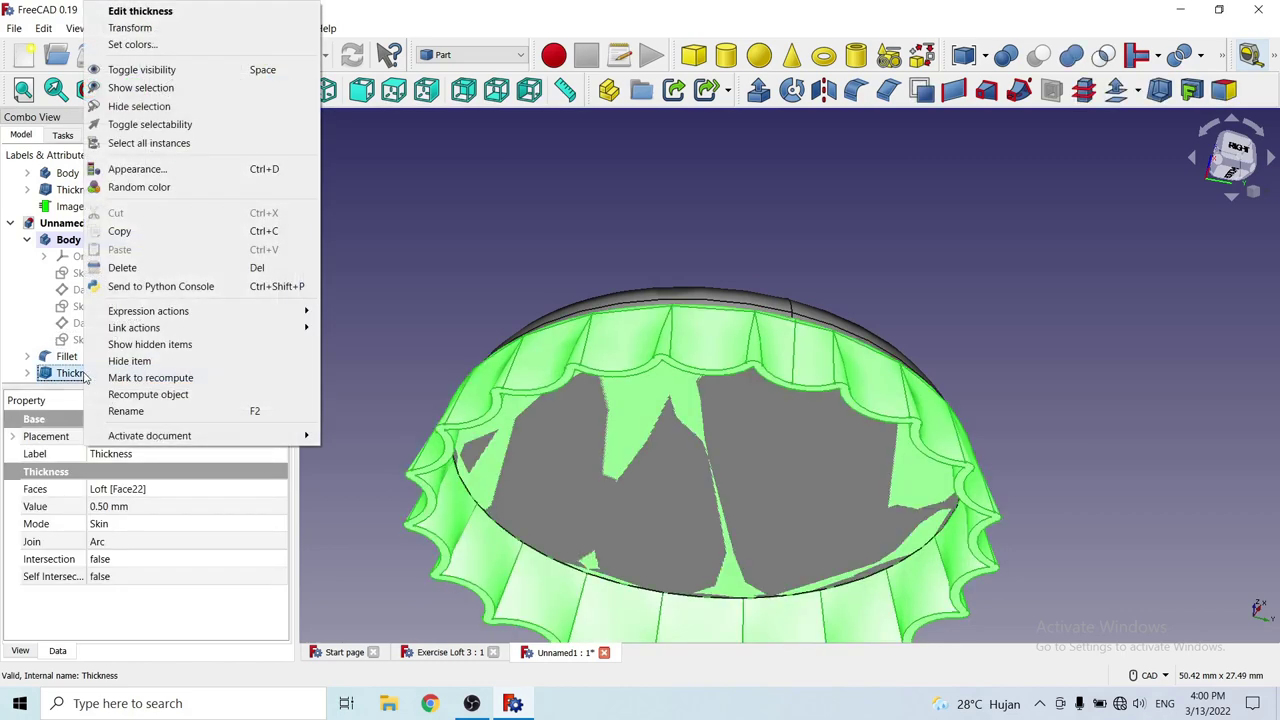
Delete the Thickness feature and look over the restored solid cap.
right_click(87, 377)
left_click(120, 268)
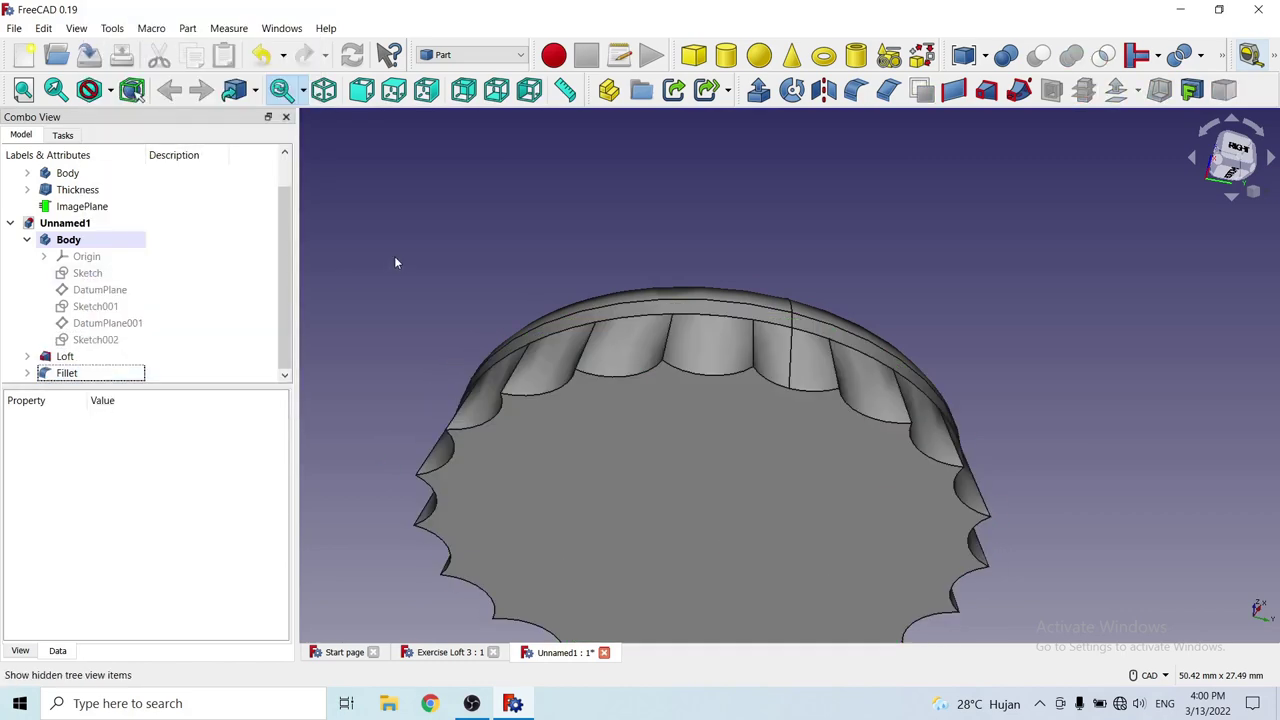
mouse_move(540, 206)
middle_mouse_down()
mouse_move(616, 233)
mouse_move(600, 229)
middle_mouse_up()
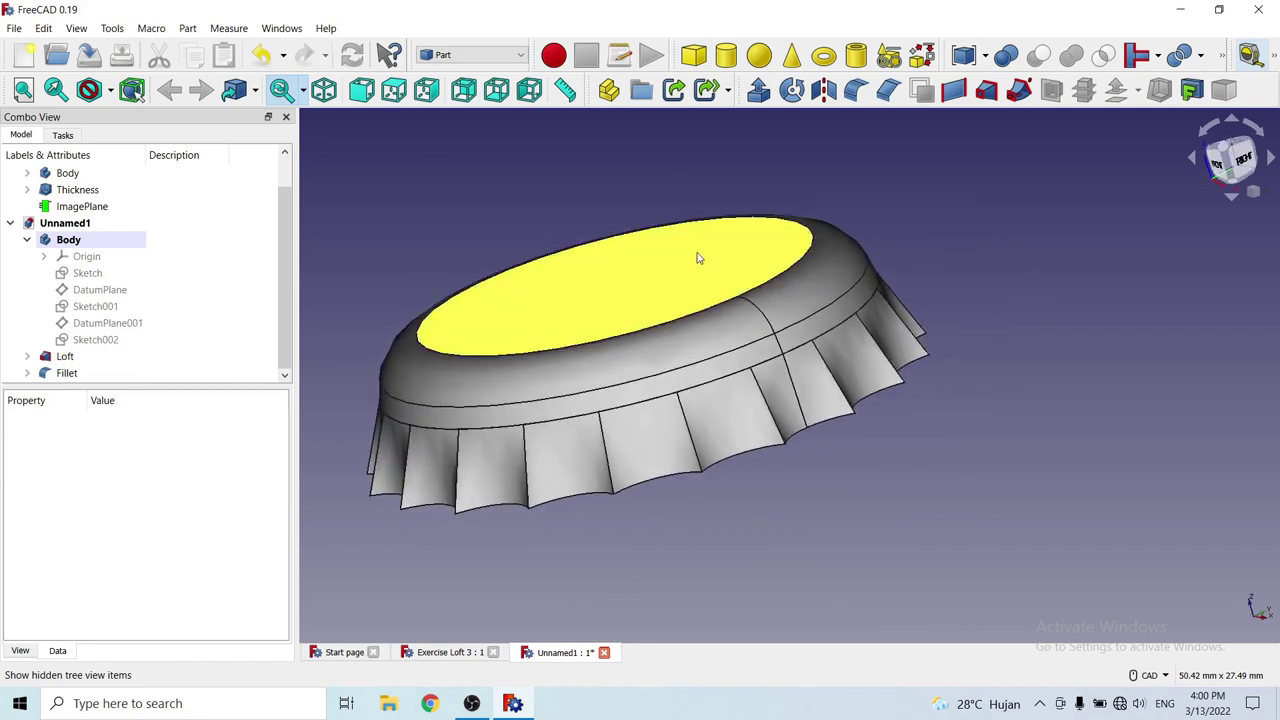
middle_click_drag(697, 257, 1005, 212)
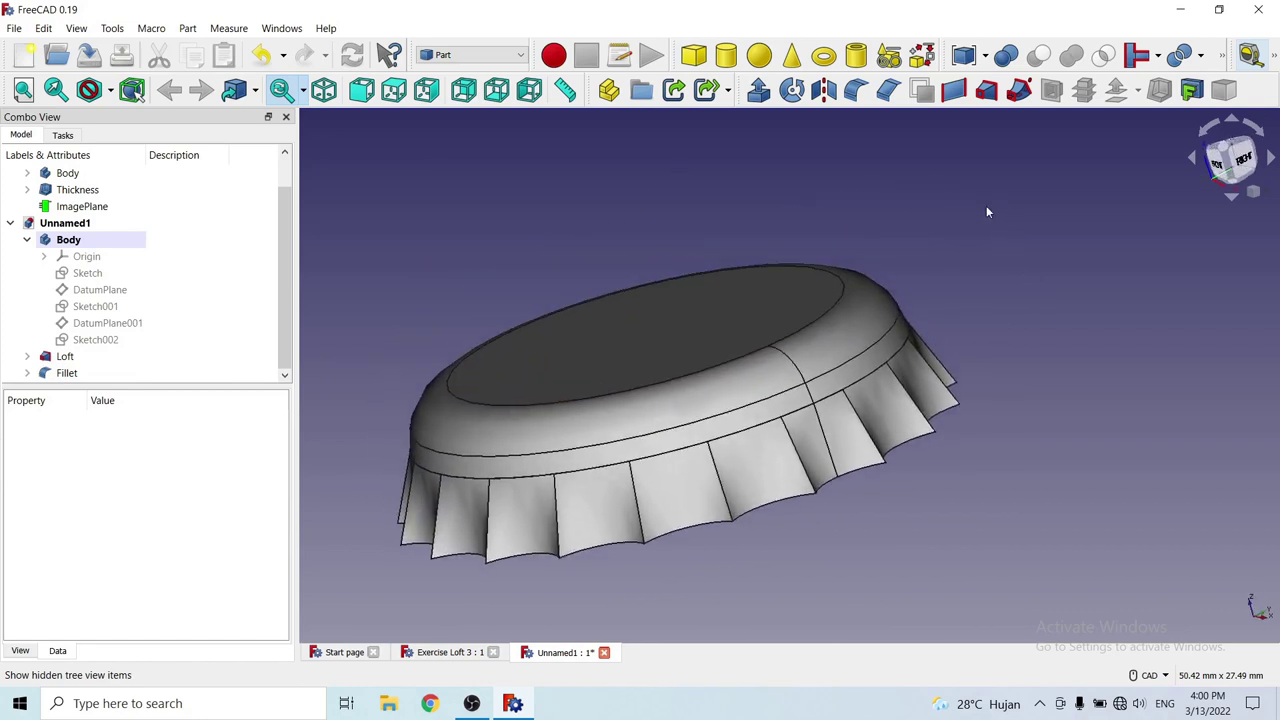
Fuse the Loft and Fillet into one Fusion solid with Part Union.
left_click(82, 375)
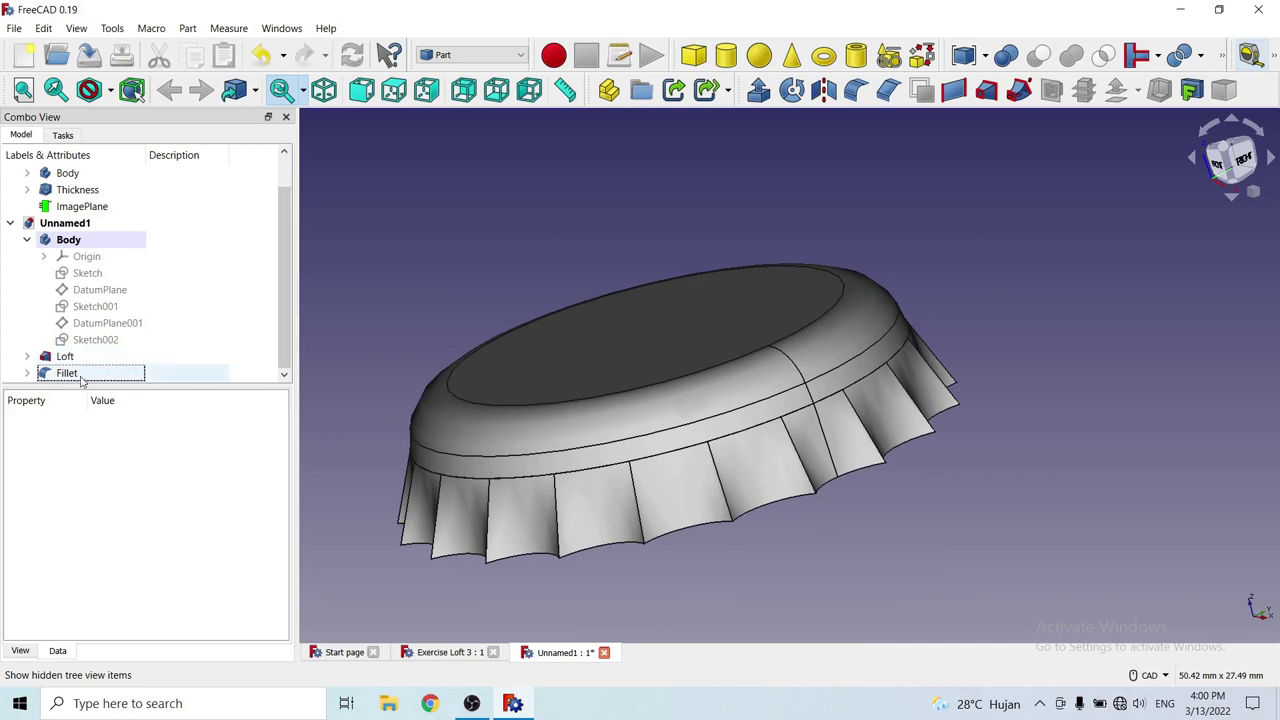
key("Up")
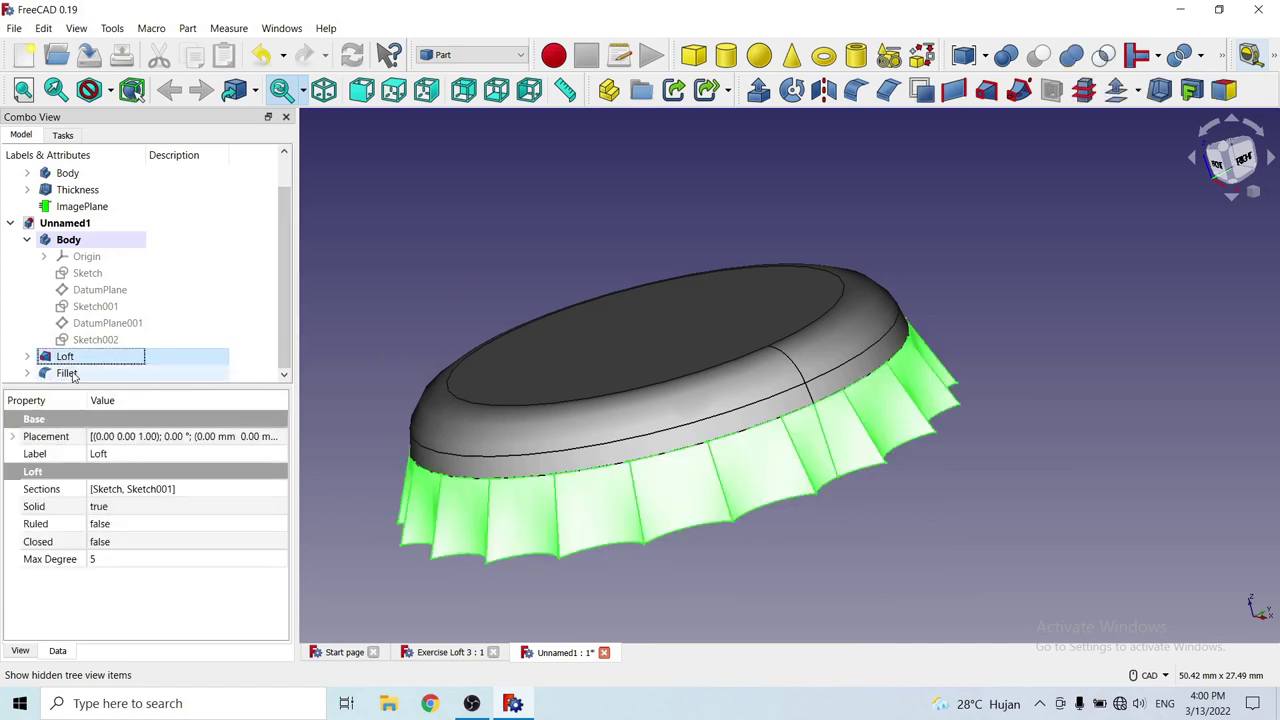
left_click(72, 374, "ctrl")
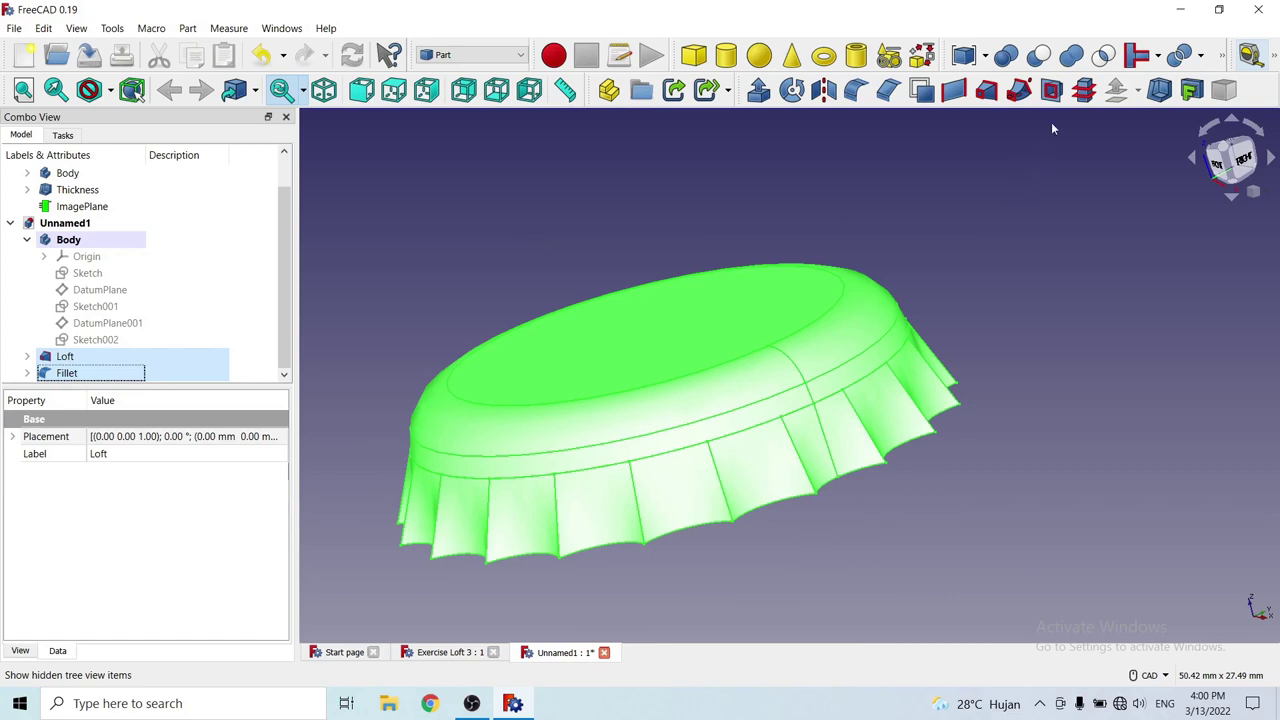
left_click(1071, 55)
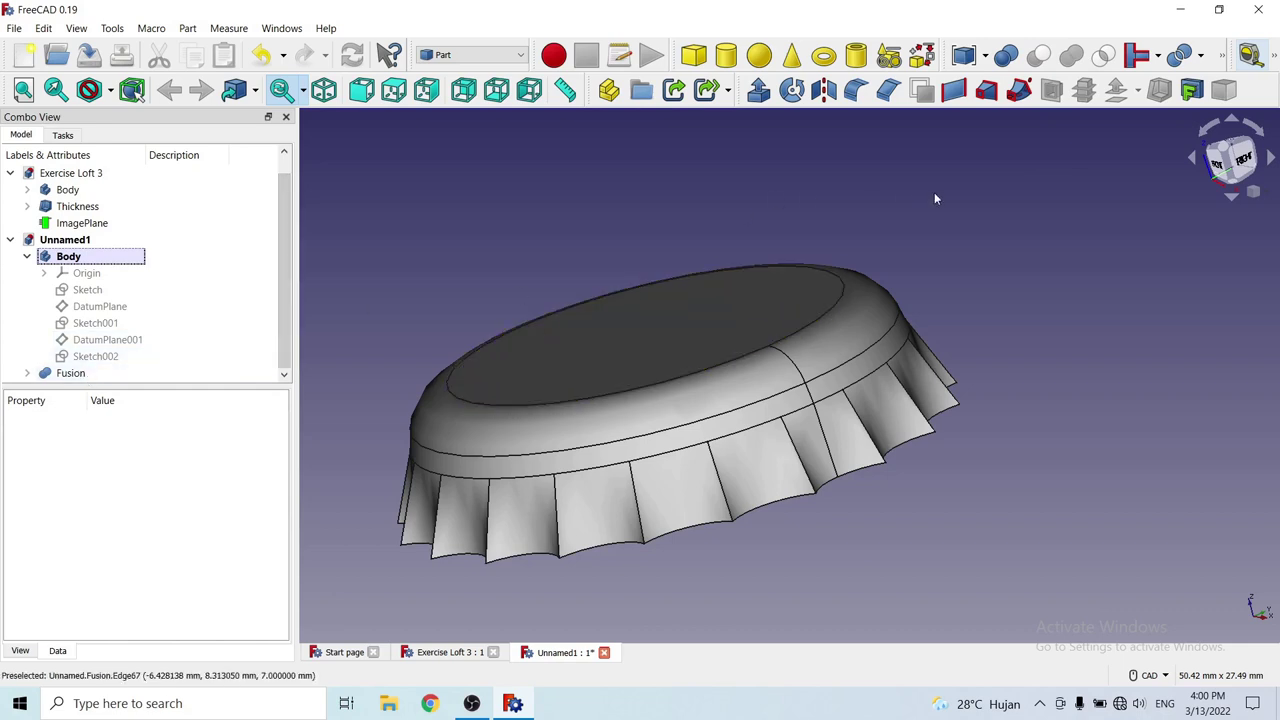
mouse_move(829, 226)
middle_mouse_down()
mouse_move(806, 279)
mouse_move(860, 271)
mouse_move(864, 207)
middle_mouse_up()
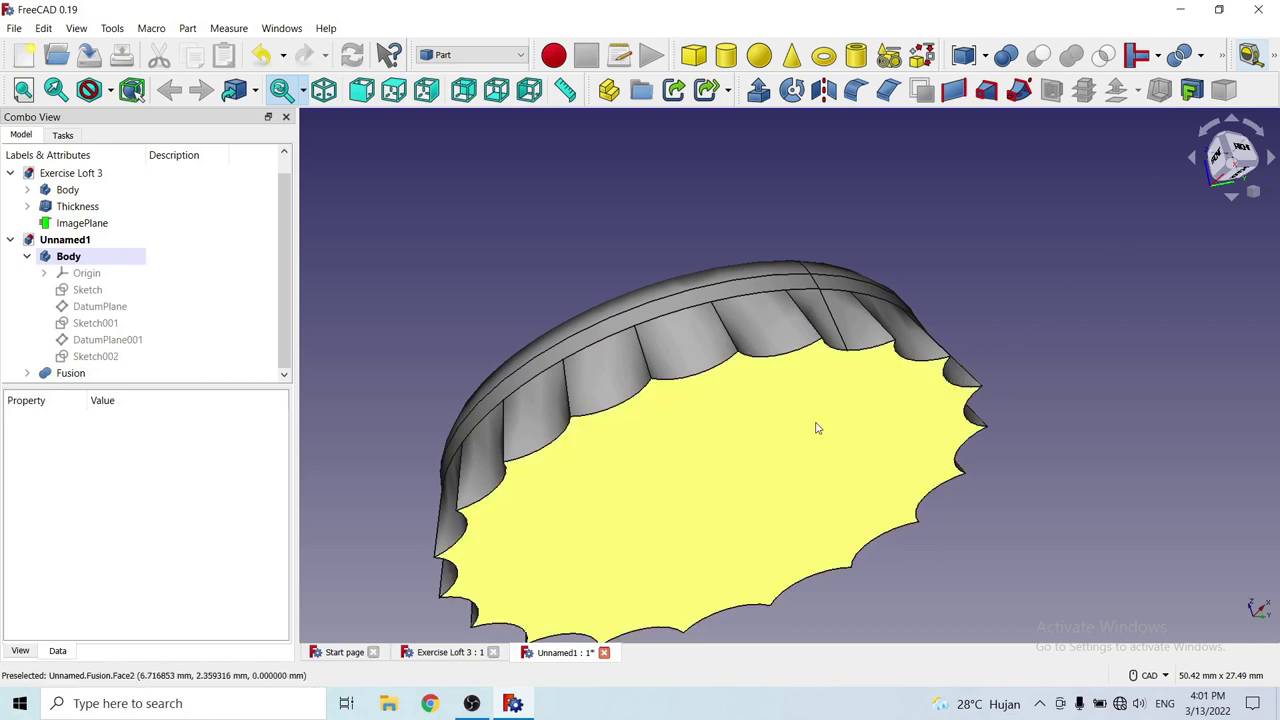
Shell the fused cap with a 0.5 mm Thickness, removing its bottom face.
left_click(816, 428)
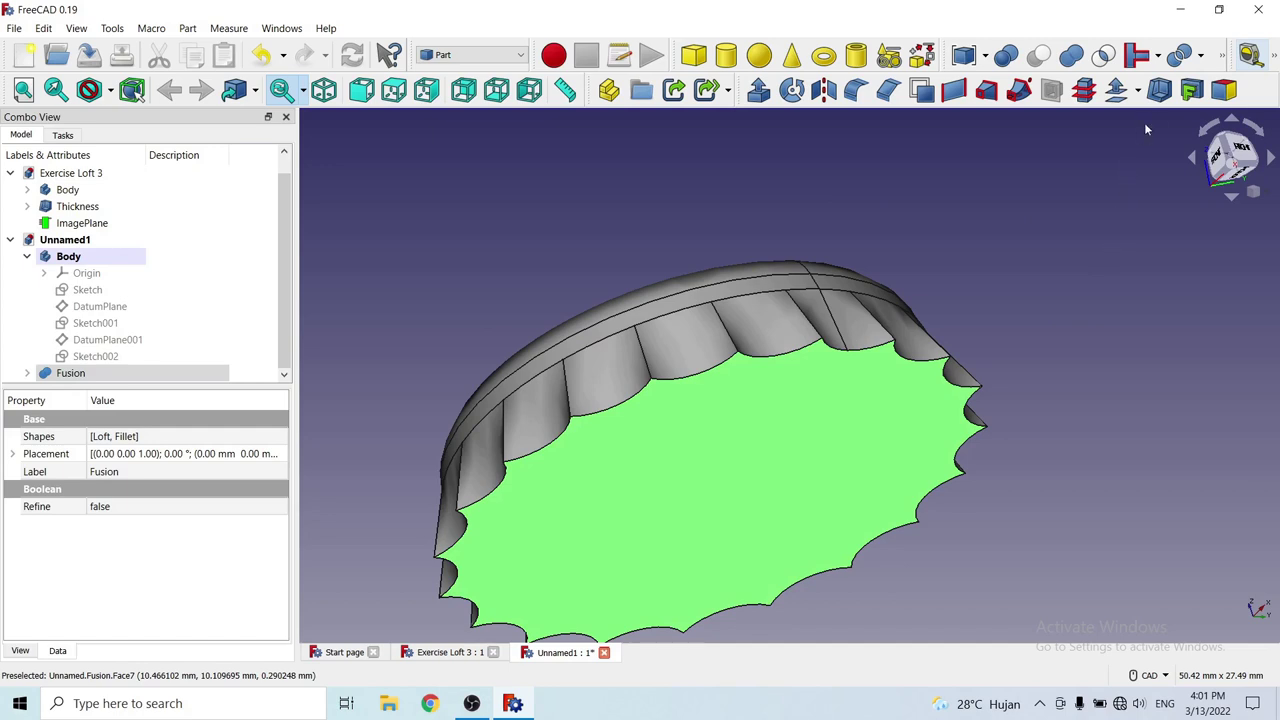
left_click(1160, 91)
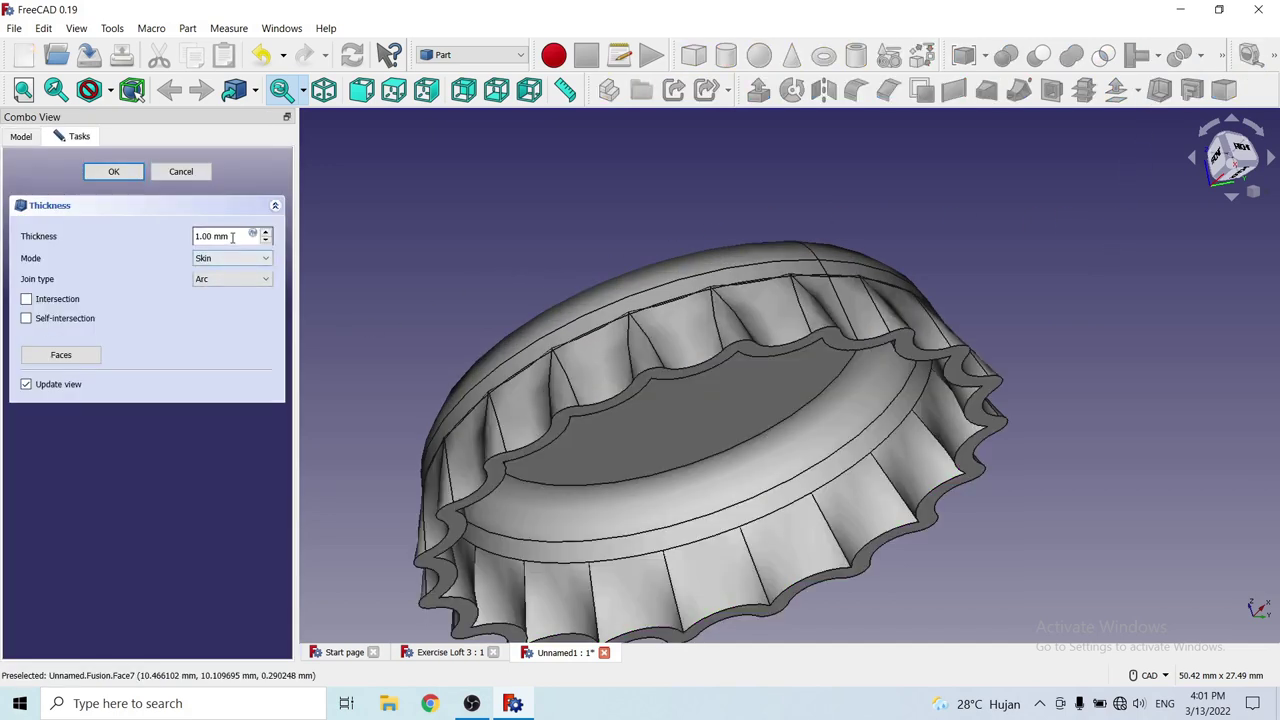
left_click_drag(232, 237, 192, 240)
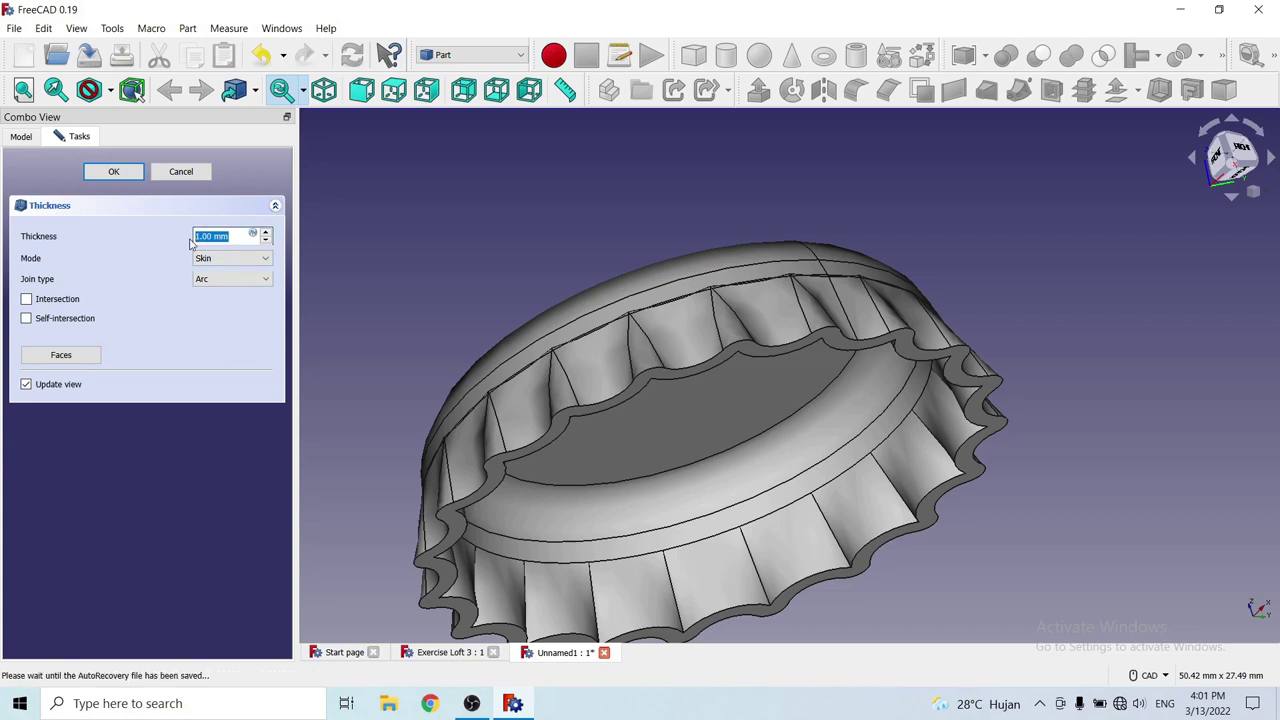
type("0.")
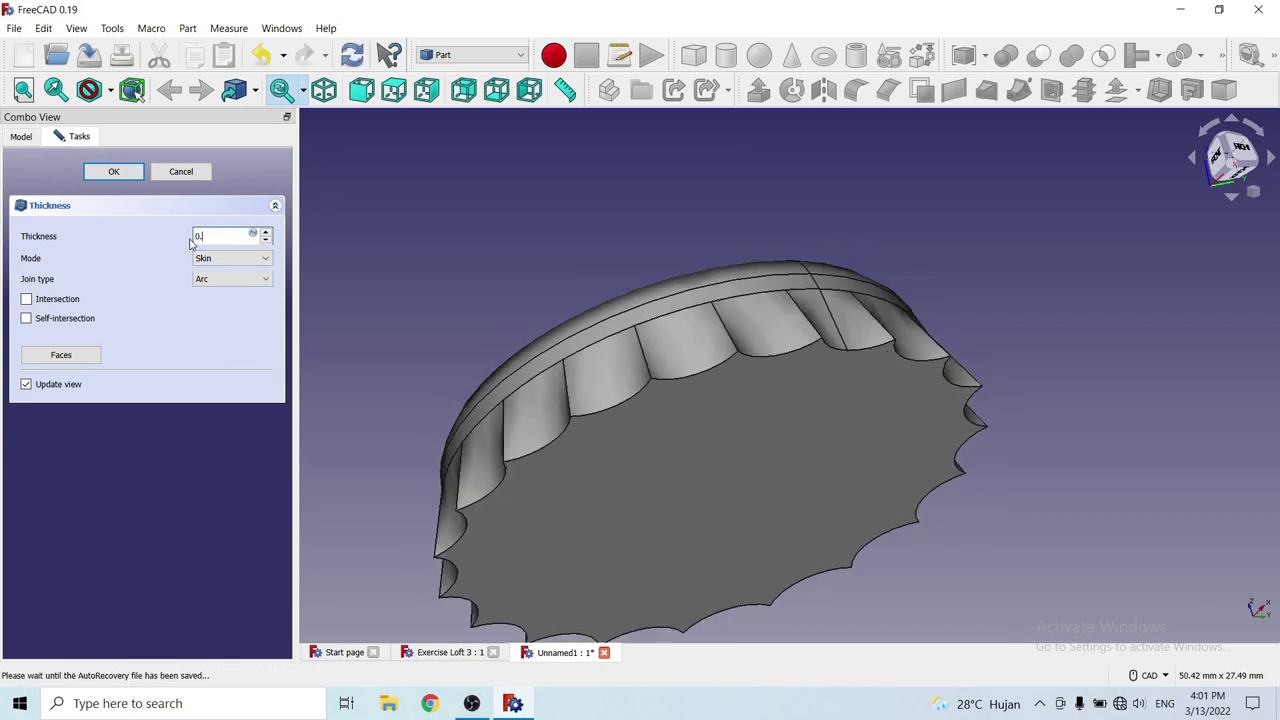
type("6")
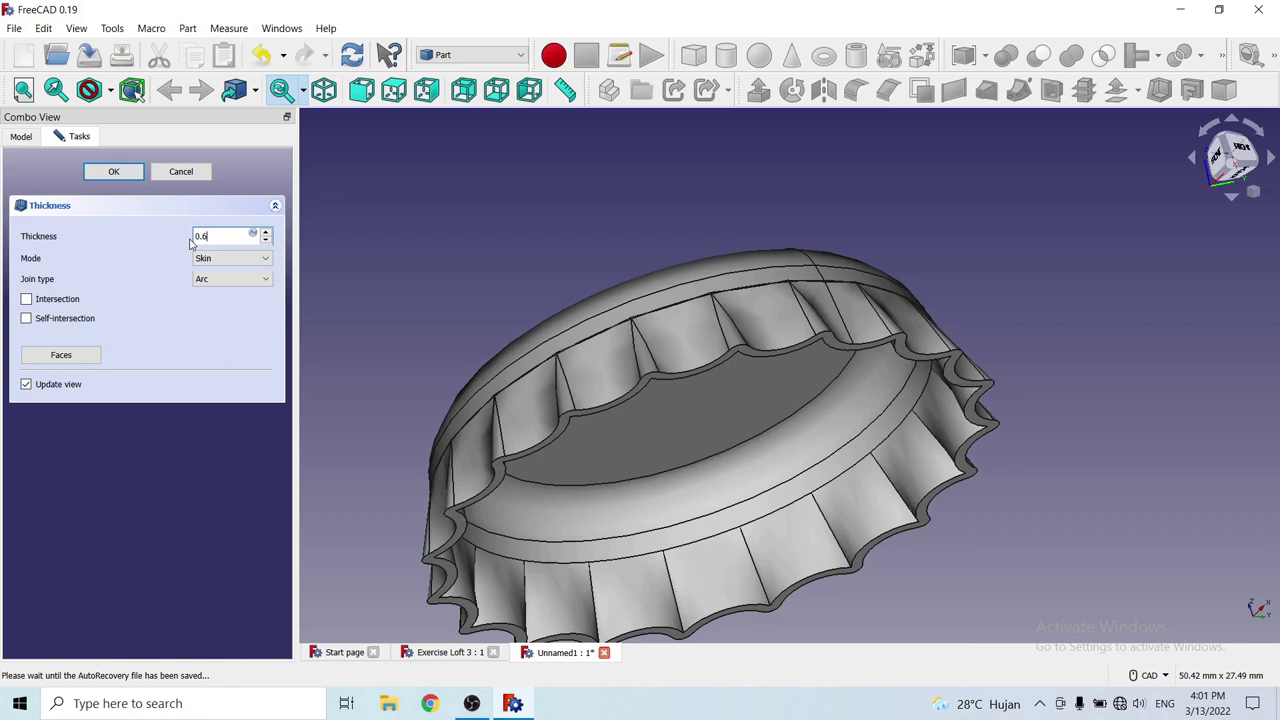
type("5")
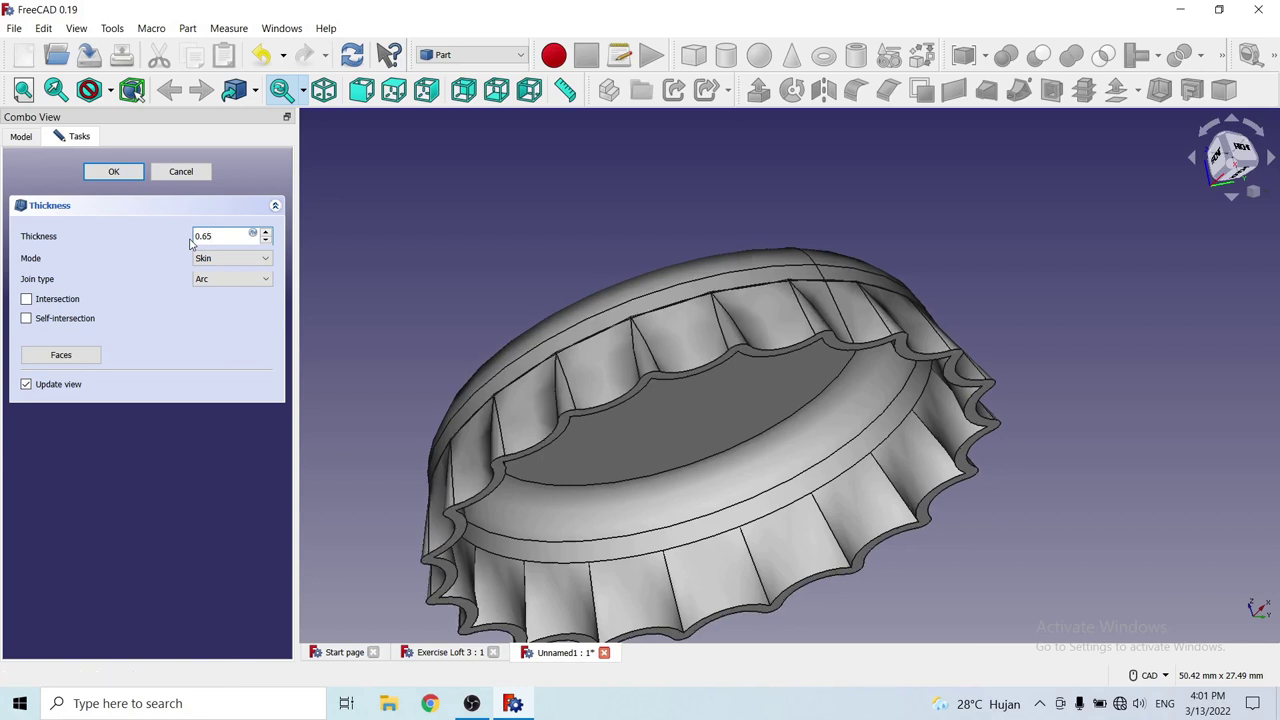
key("BackSpace")
key("BackSpace")
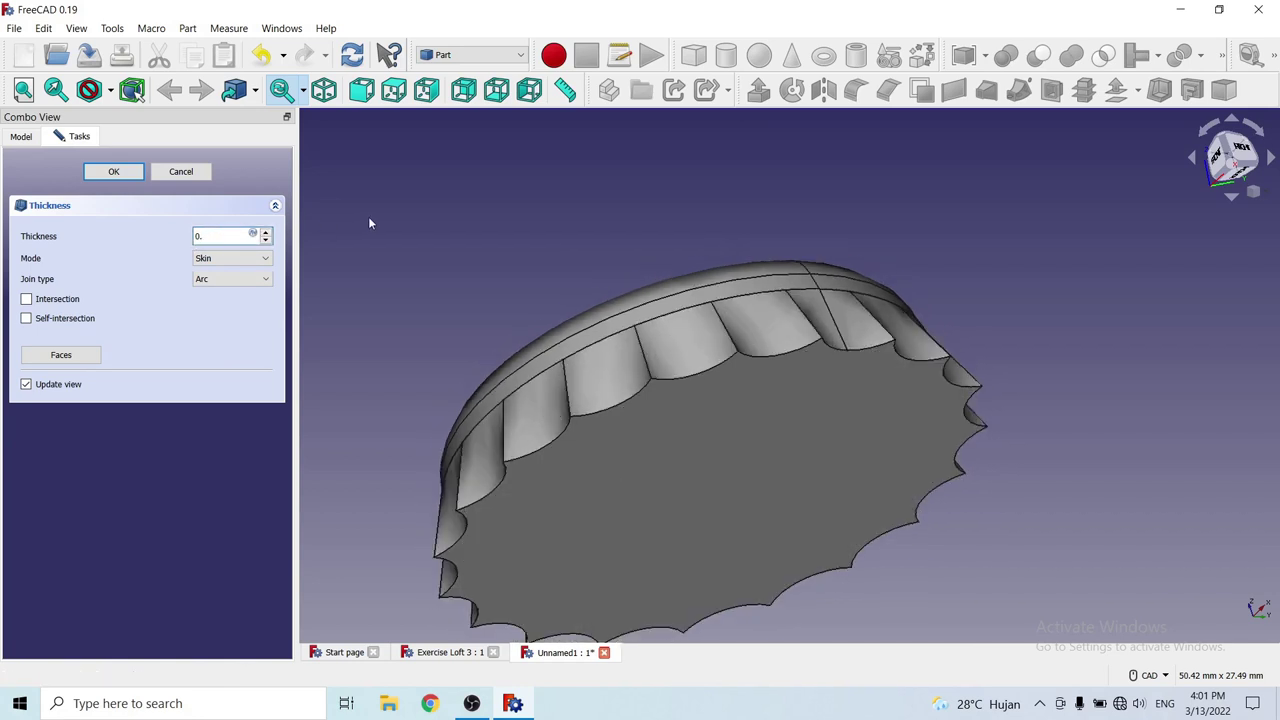
type("5")
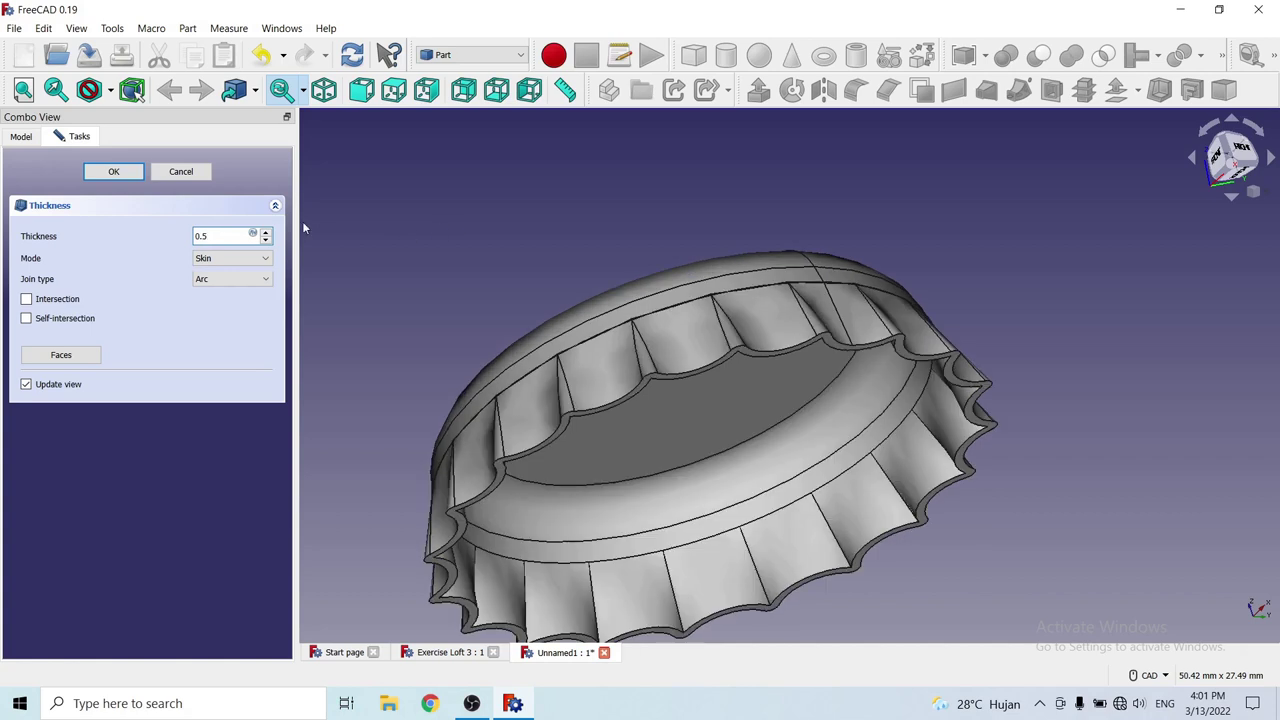
left_click(551, 204)
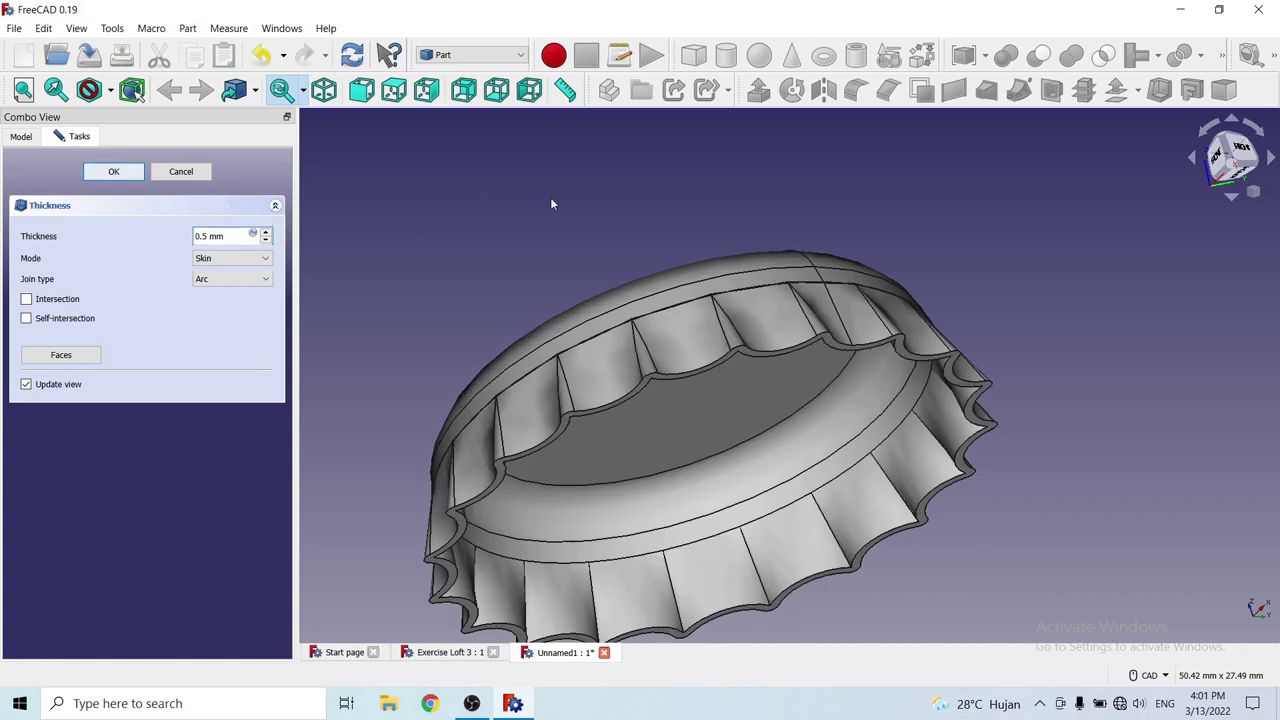
key("Return")
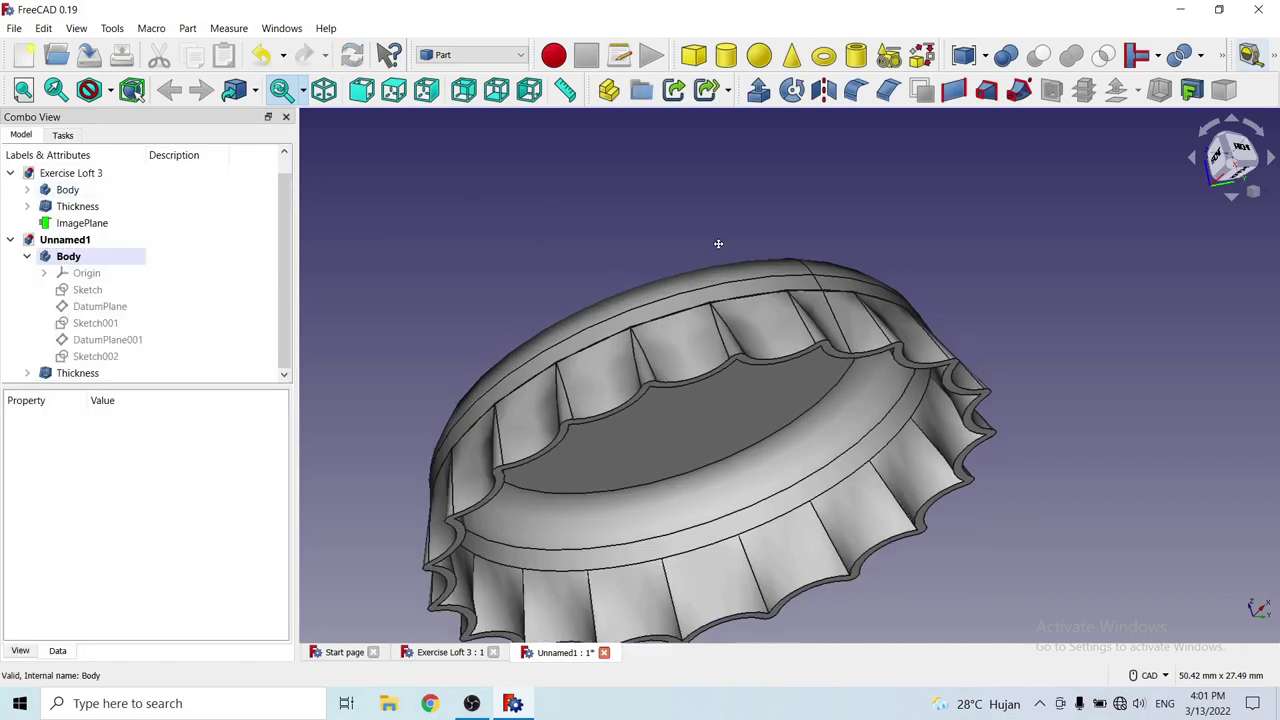
Orbit and zoom around the hollow cap from top and below, then open the workbench list.
mouse_move(717, 246)
middle_mouse_down()
mouse_move(770, 311)
mouse_move(836, 351)
mouse_move(820, 365)
middle_mouse_up()
scroll(800, 318, "up", 3)
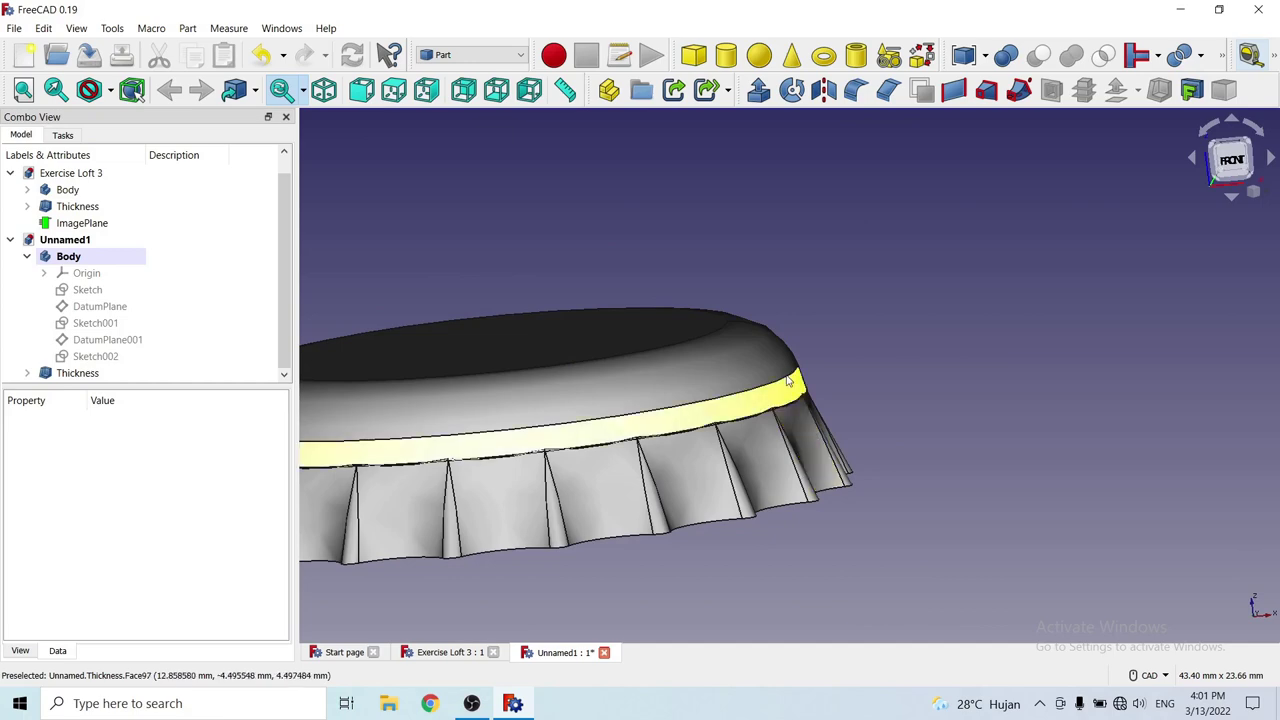
scroll(942, 264, "down", 2)
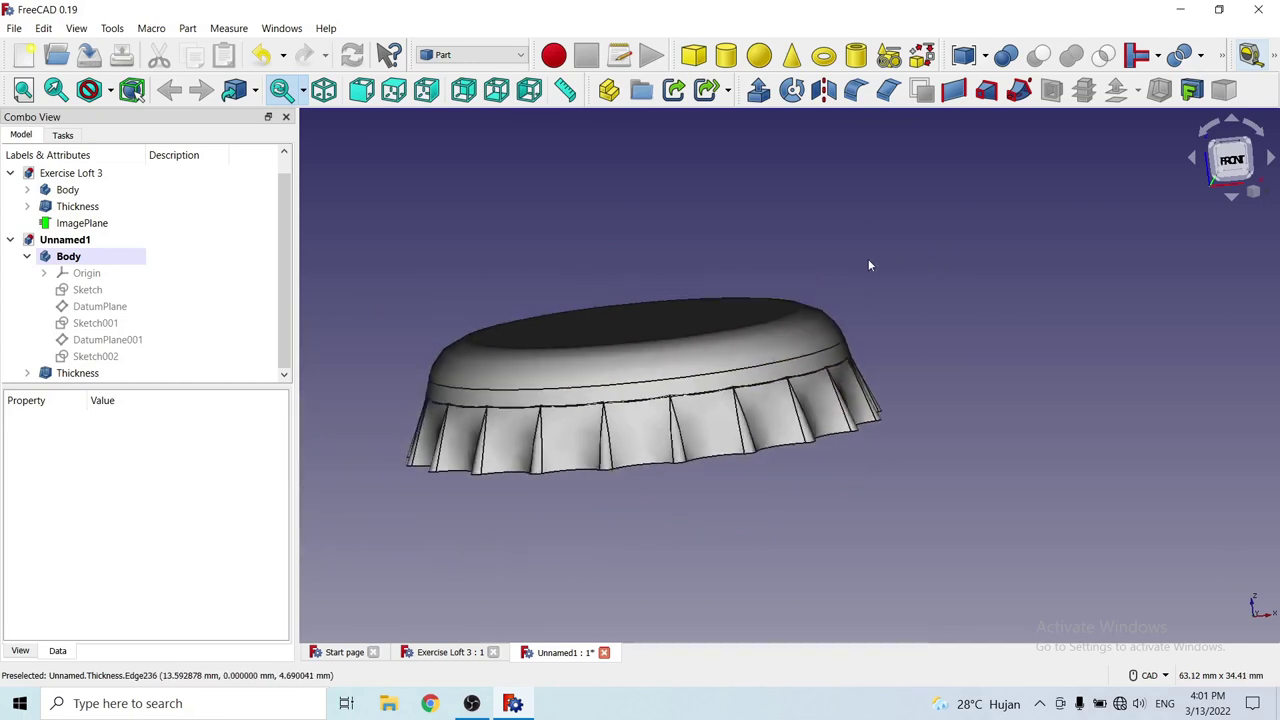
mouse_move(877, 263)
middle_mouse_down()
mouse_move(815, 320)
mouse_move(705, 347)
middle_mouse_up()
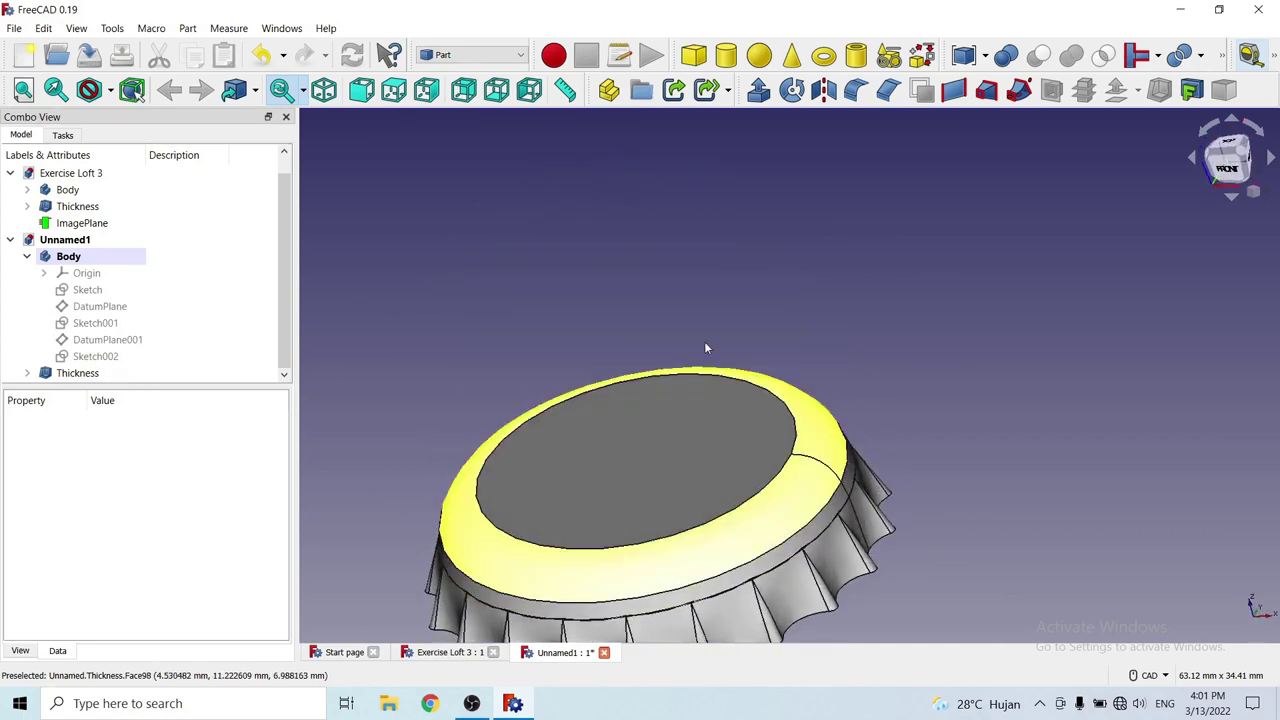
scroll(705, 347, "down", 1)
middle_click_drag(749, 359, 717, 357)
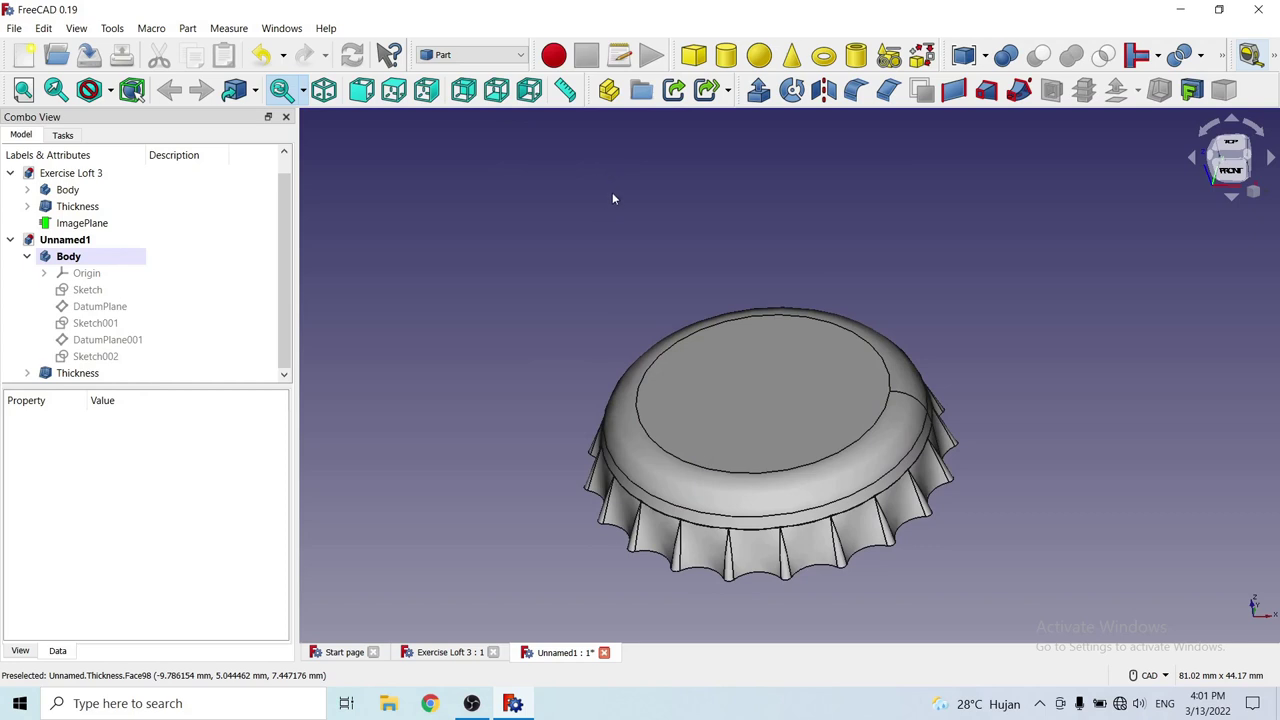
scroll(602, 289, "up", 2)
scroll(578, 270, "up", 2)
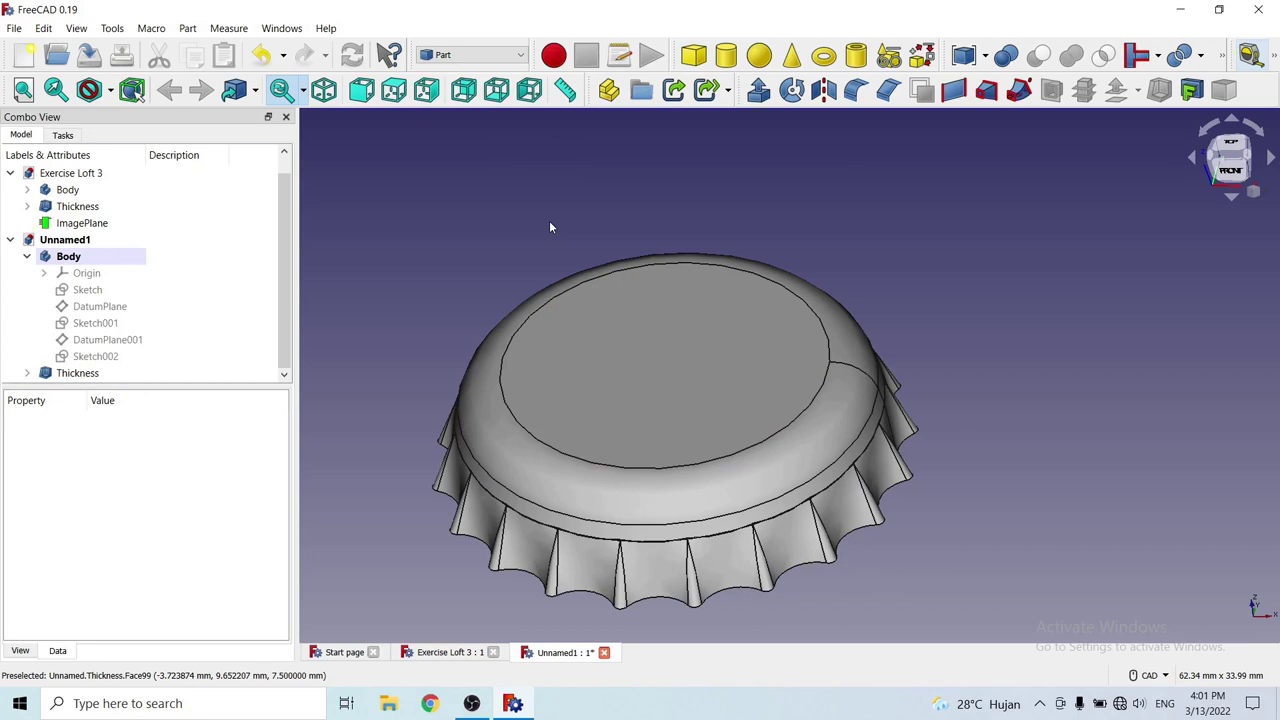
mouse_move(339, 121)
middle_mouse_down()
mouse_move(485, 194)
mouse_move(530, 238)
middle_mouse_up()
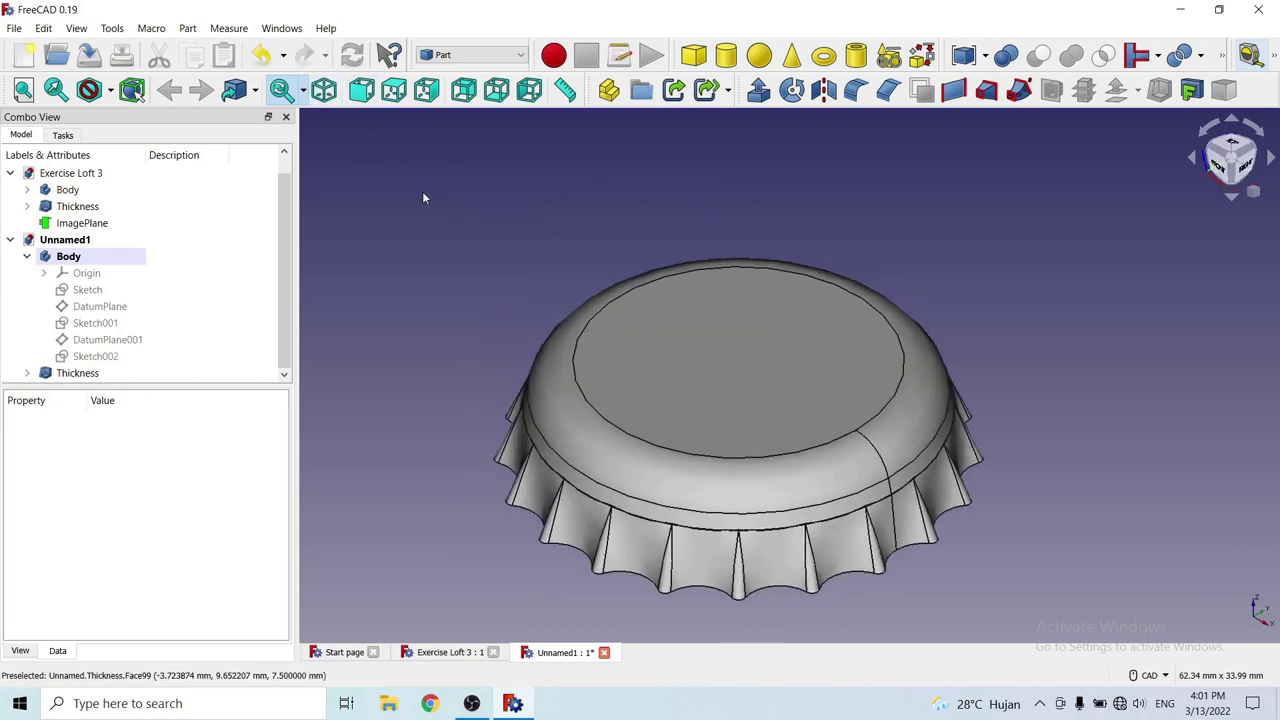
left_click(468, 55)
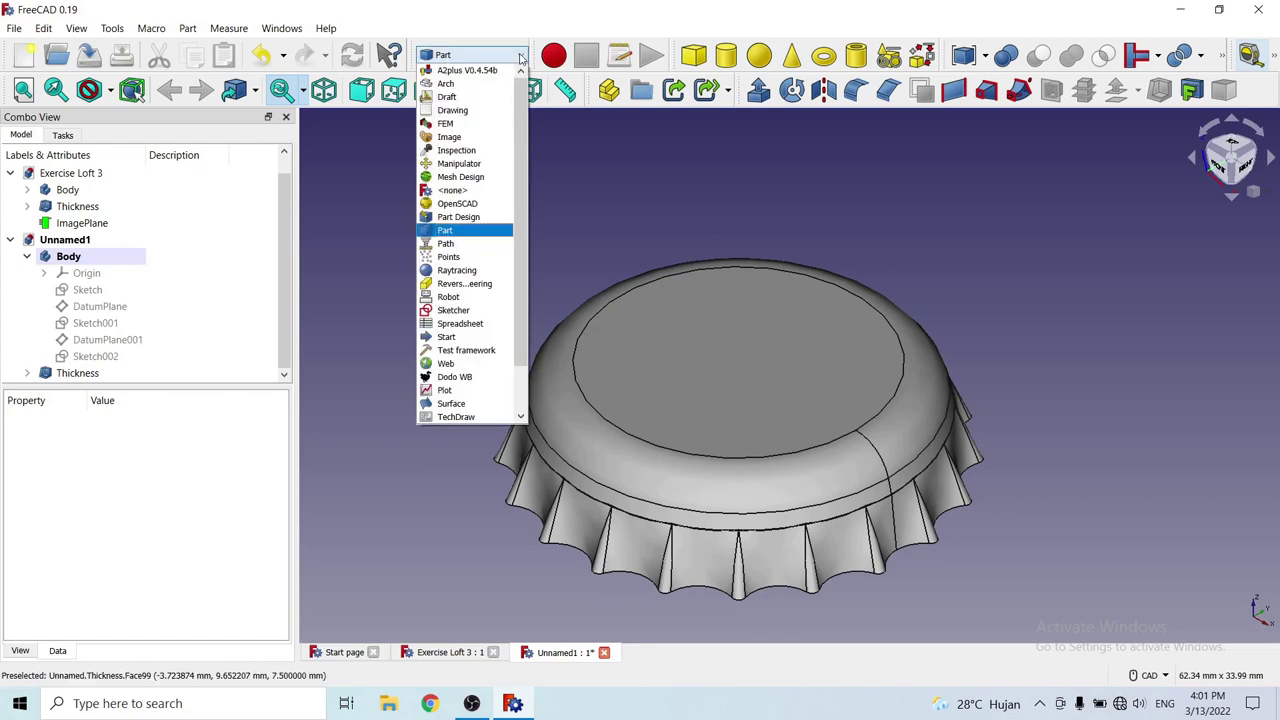
In the Image workbench, create an image plane from Downloads\fc fun on the XY-Plane, offset 7.
left_click(459, 137)
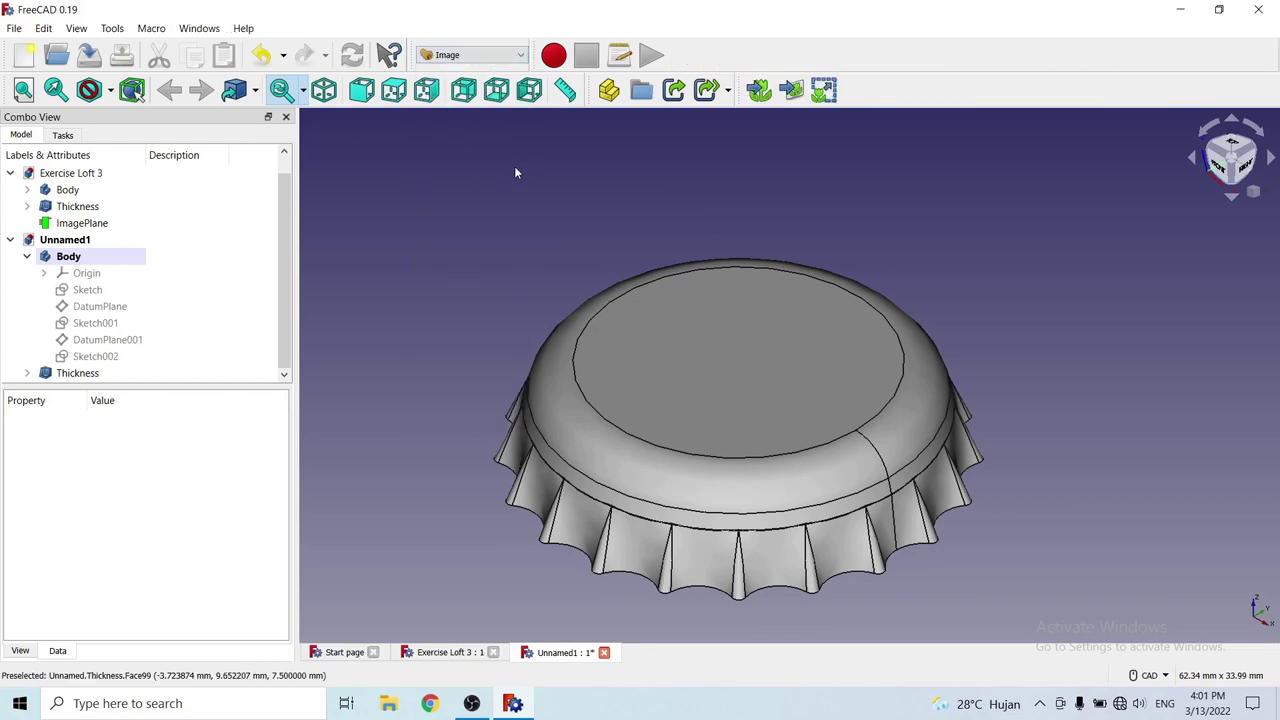
left_click(790, 90)
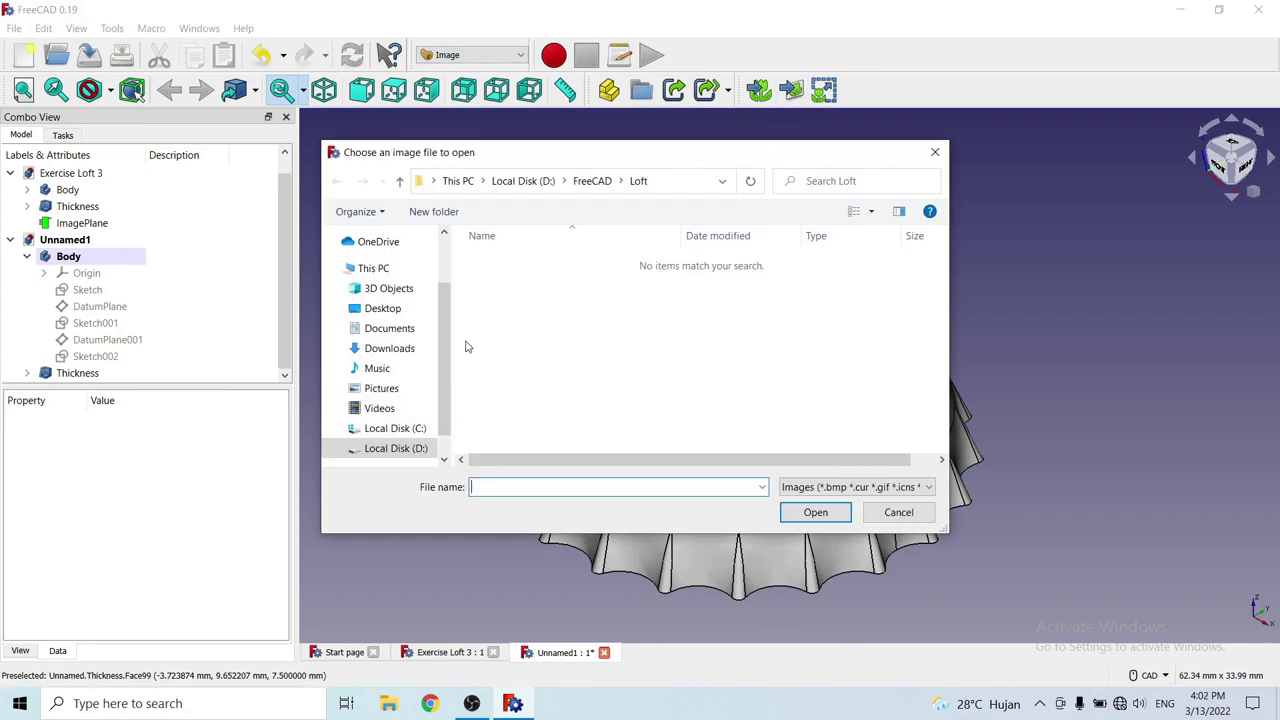
left_click(395, 351)
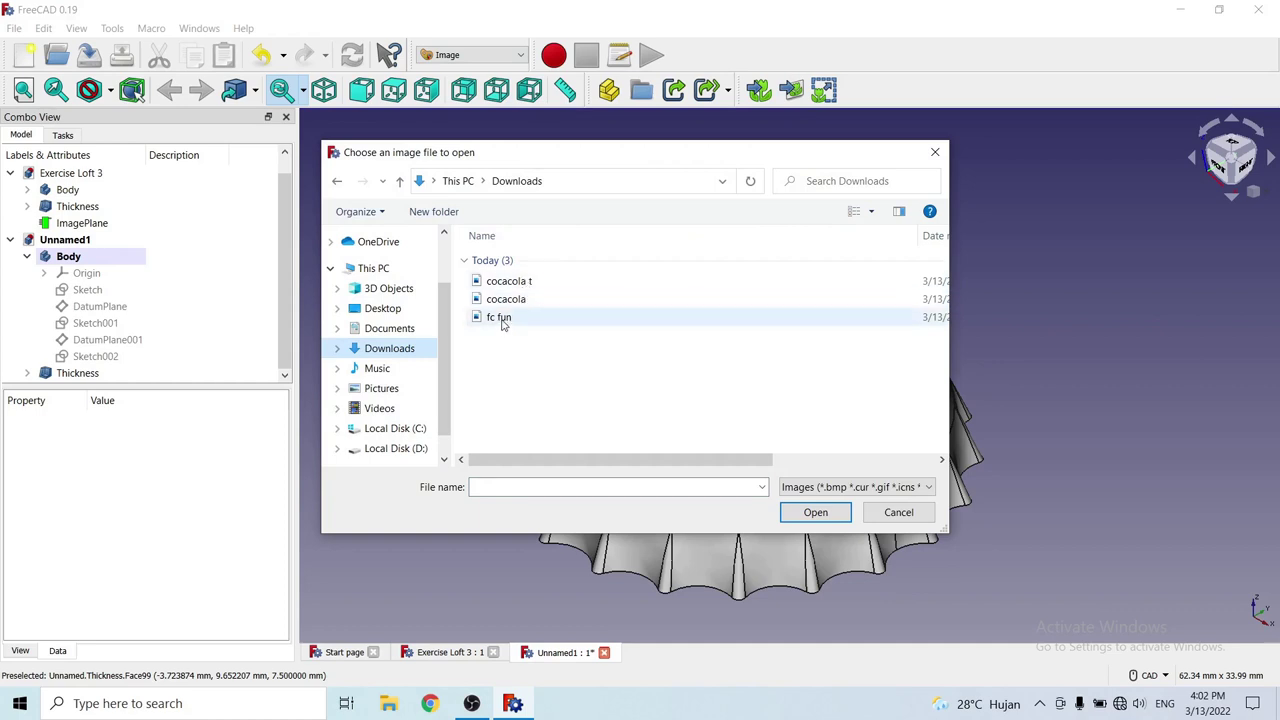
left_click(503, 320)
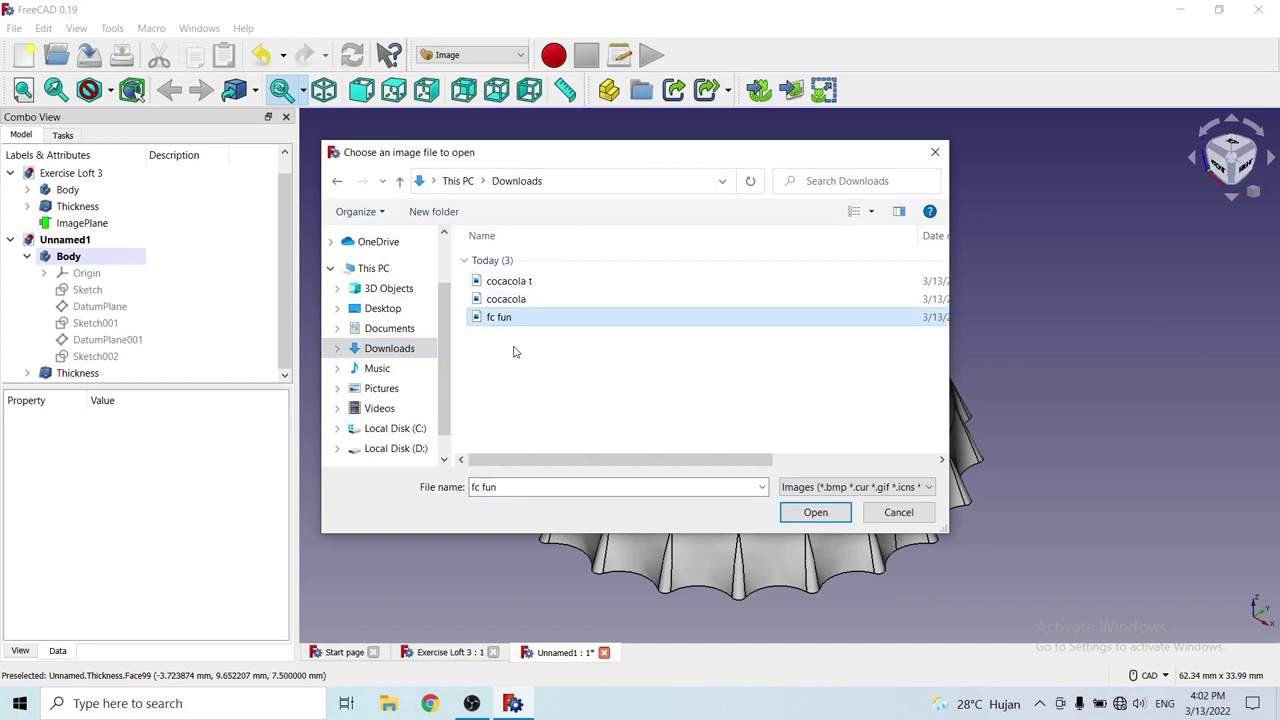
left_click(805, 516)
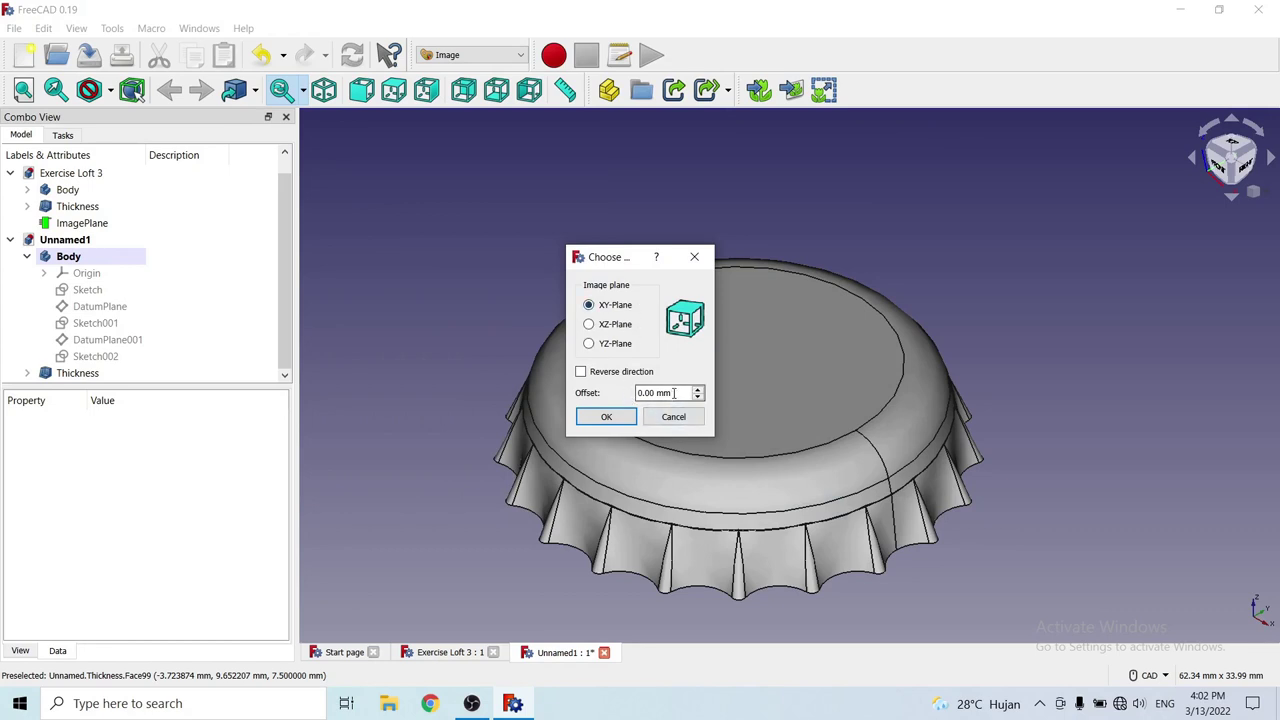
left_click_drag(676, 393, 620, 403)
type("7")
Confirm the image plane settings to add the FC Fun plane to the document.
left_click(606, 416)
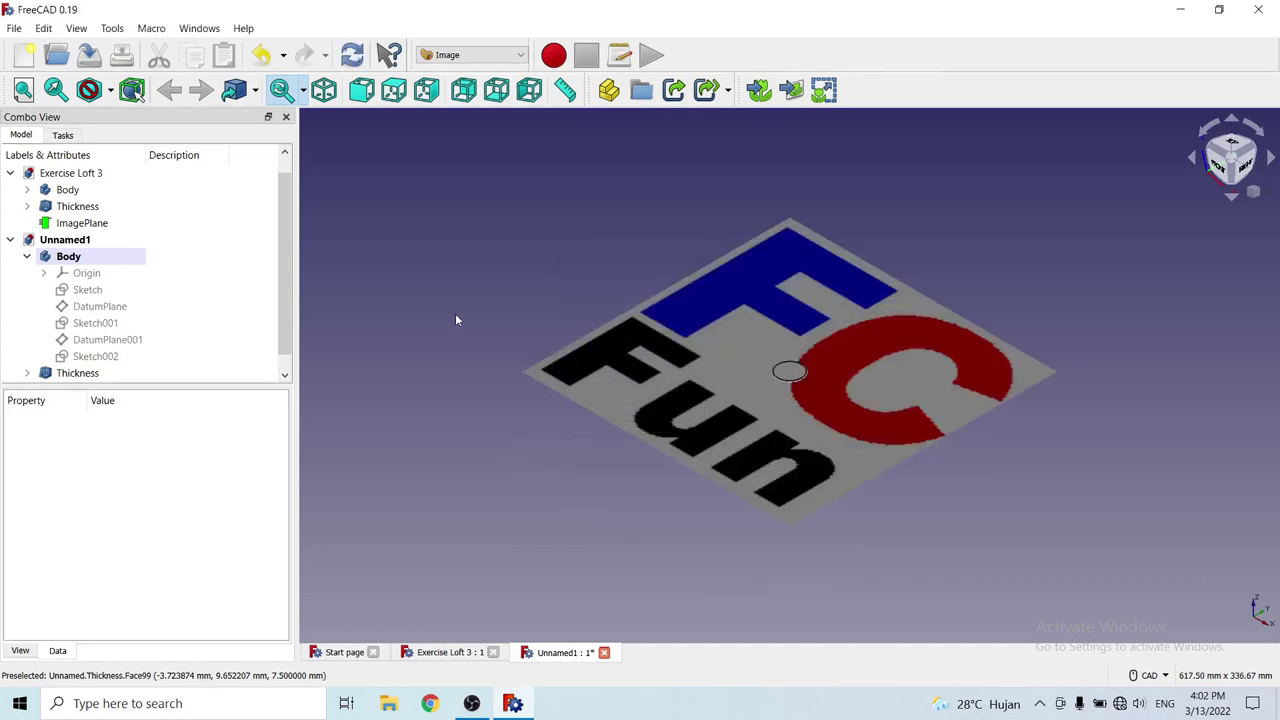
mouse_move(616, 270)
middle_mouse_down()
mouse_move(814, 446)
mouse_move(617, 307)
middle_mouse_up()
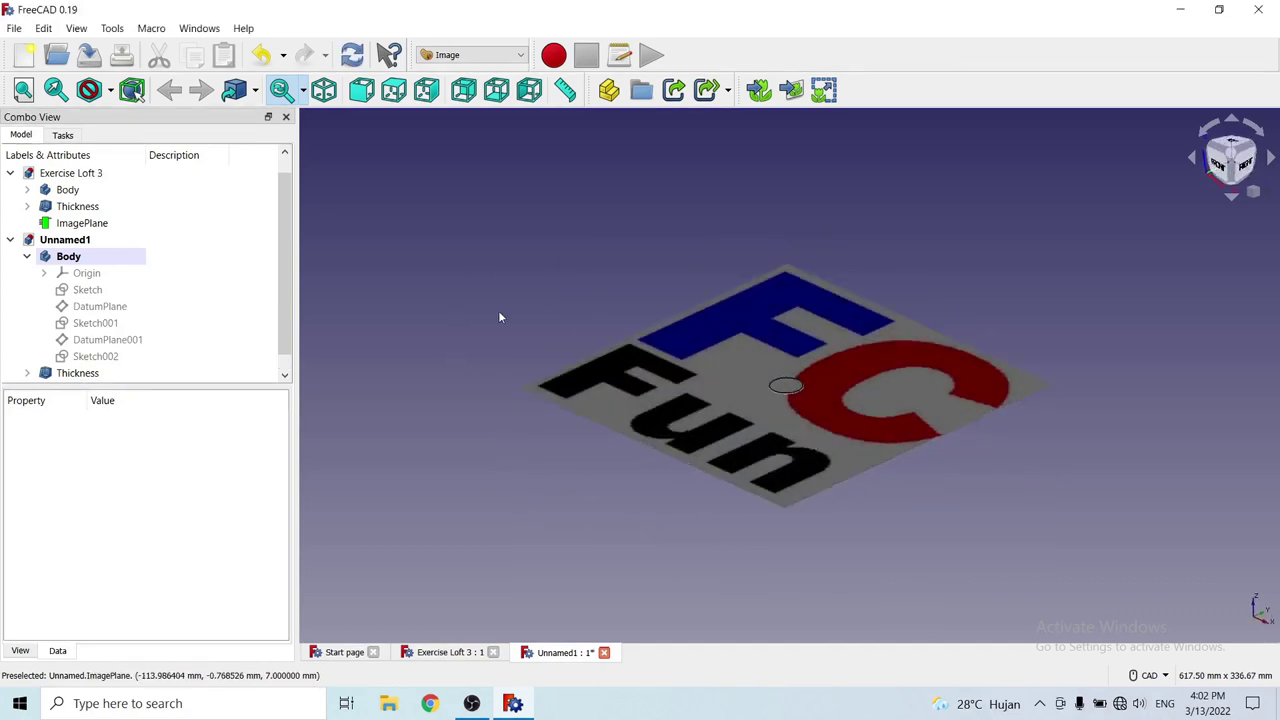
scroll(285, 310, "down", 2)
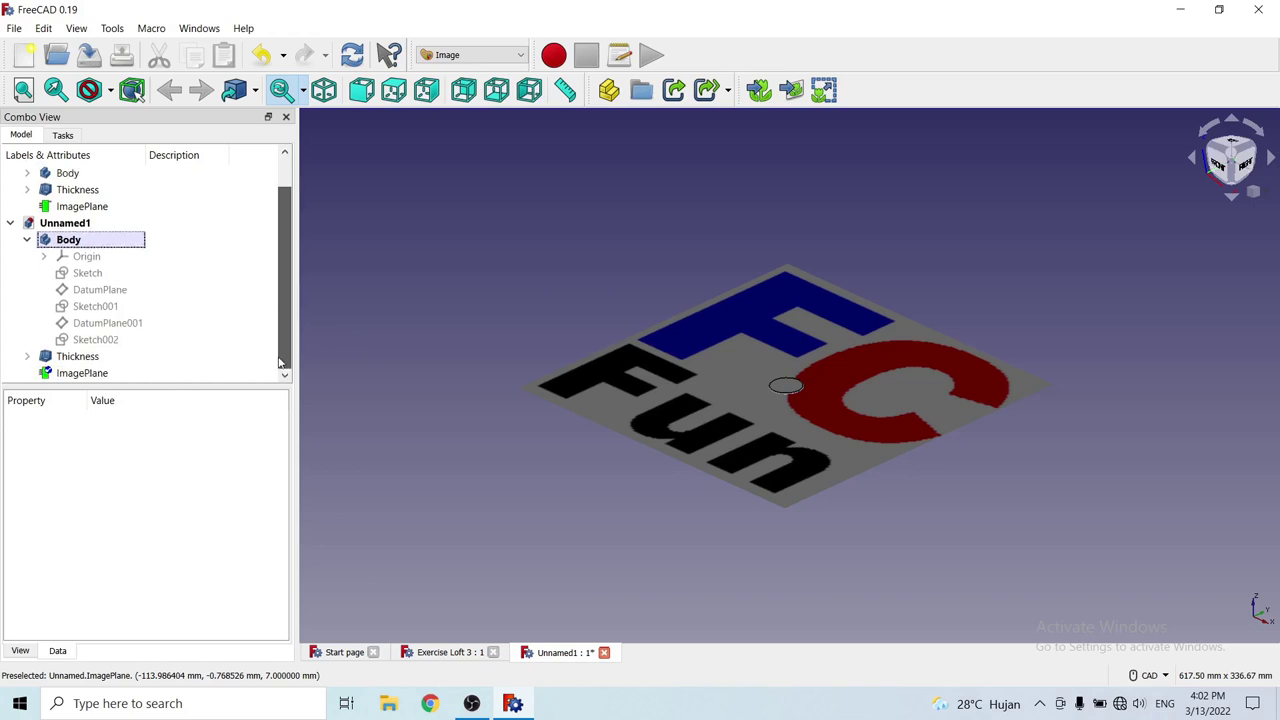
Set the ImagePlane's XSize and YSize to 14 mm each.
left_click(100, 373)
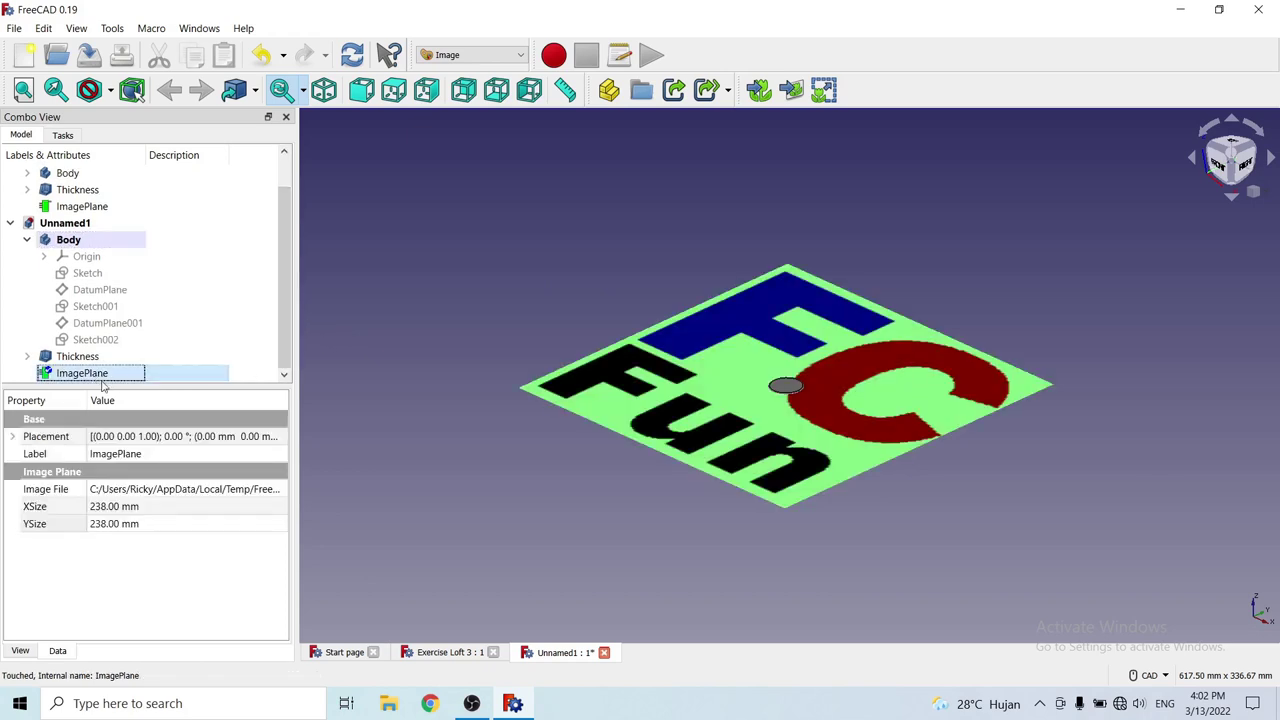
left_click(150, 508)
left_click_drag(146, 511, 87, 508)
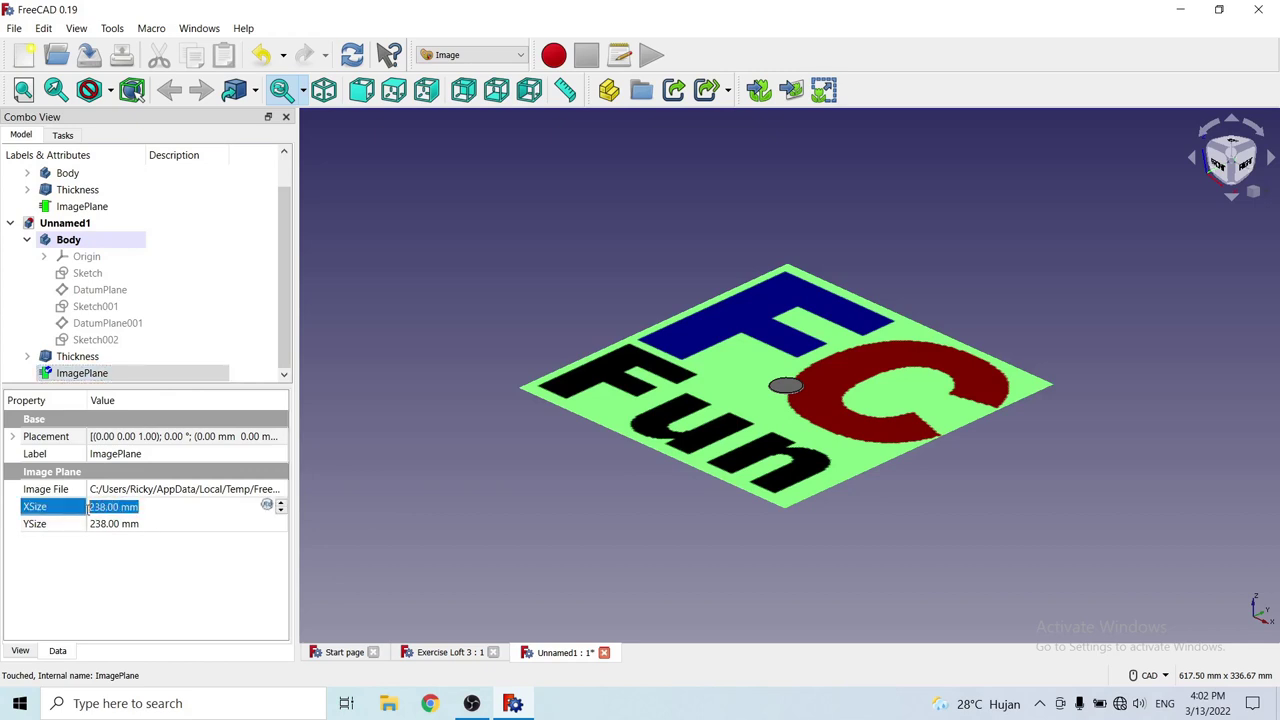
type("1")
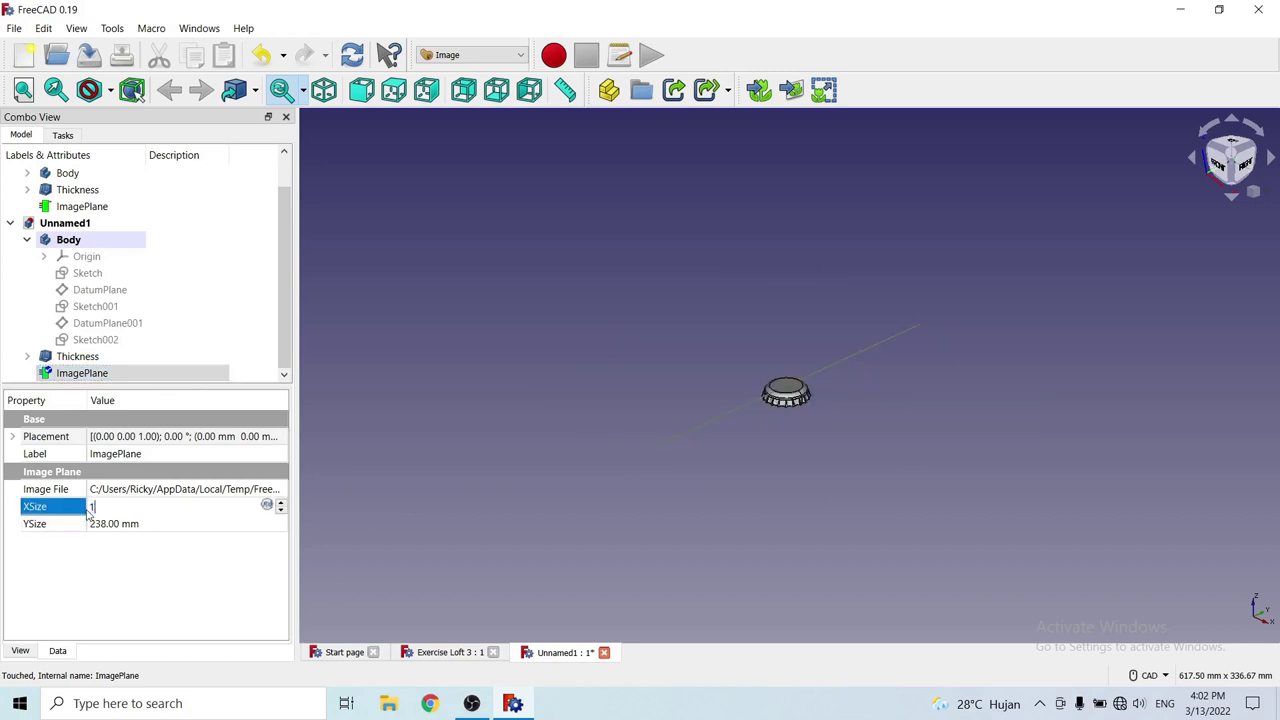
type("4")
left_click(150, 525)
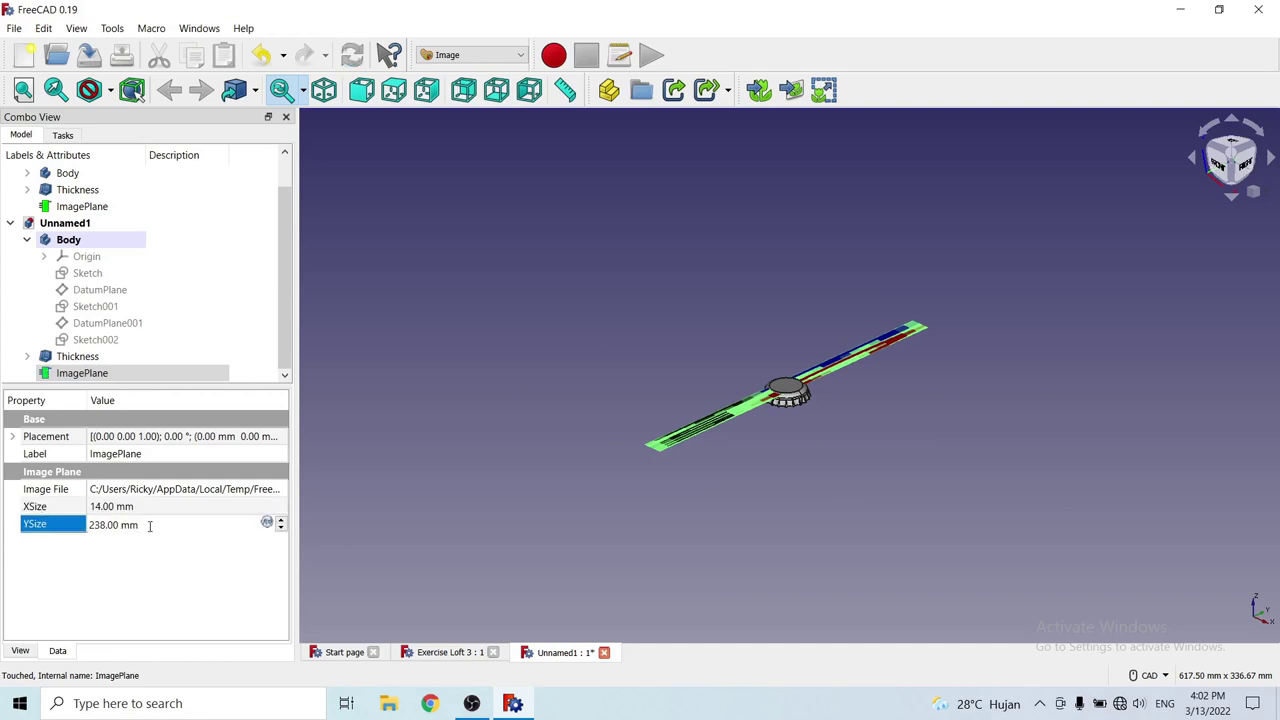
left_click_drag(148, 524, 85, 524)
type("14")
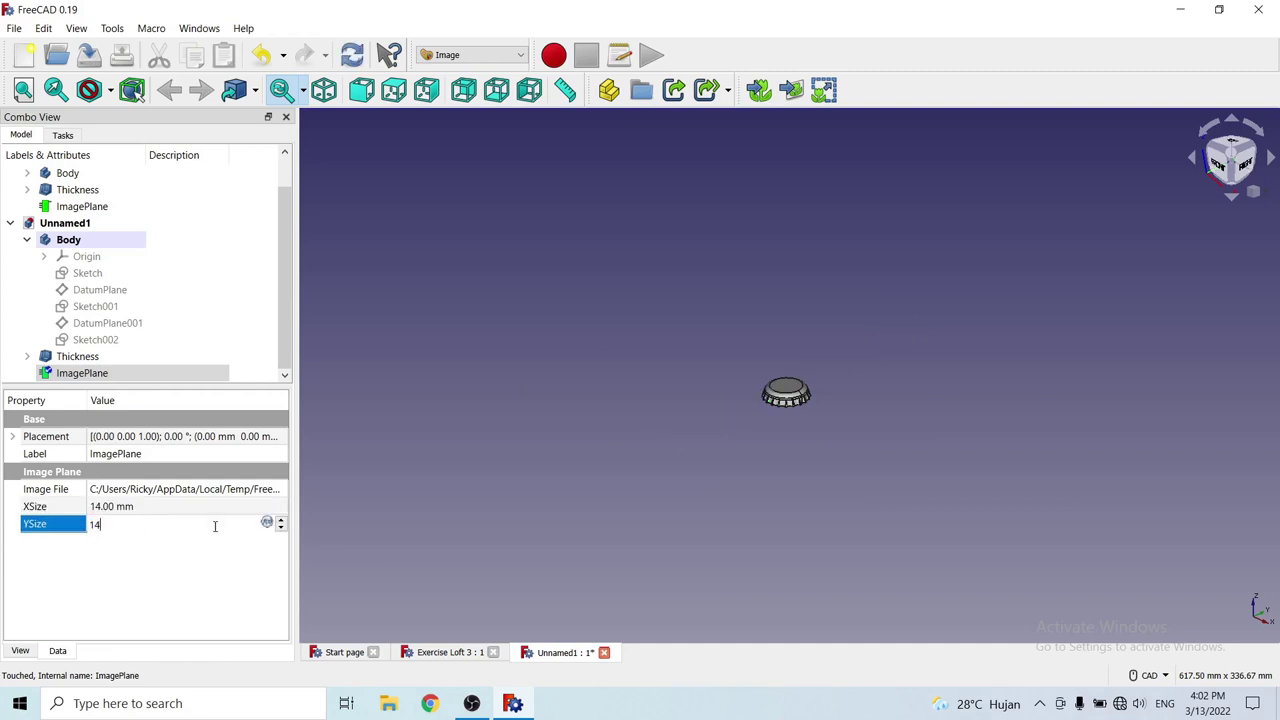
left_click(536, 489)
scroll(806, 486, "up", 1)
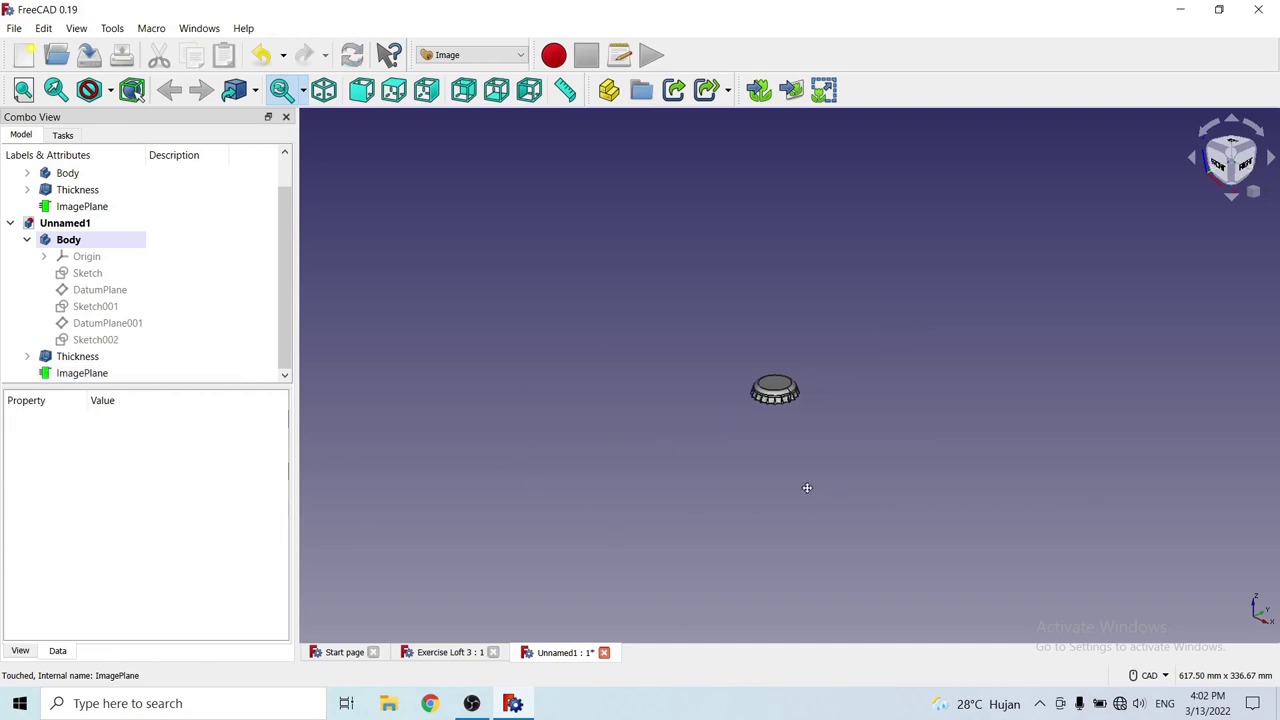
scroll(806, 486, "up", 3)
scroll(817, 429, "up", 4)
mouse_move(803, 454)
middle_mouse_down("shift")
mouse_move(805, 488)
mouse_move(800, 340)
mouse_move(856, 304)
mouse_move(866, 280)
mouse_move(740, 346)
mouse_move(791, 491)
mouse_move(866, 376)
mouse_move(929, 351)
mouse_move(937, 329)
mouse_move(697, 280)
mouse_move(786, 526)
mouse_move(814, 491)
mouse_move(828, 419)
mouse_move(786, 526)
mouse_move(797, 543)
mouse_move(794, 491)
mouse_move(466, 192)
mouse_move(488, 329)
middle_mouse_up("shift")
In isometric view, raise the ImagePlane's placement Z to 7.5 mm.
left_click(326, 96)
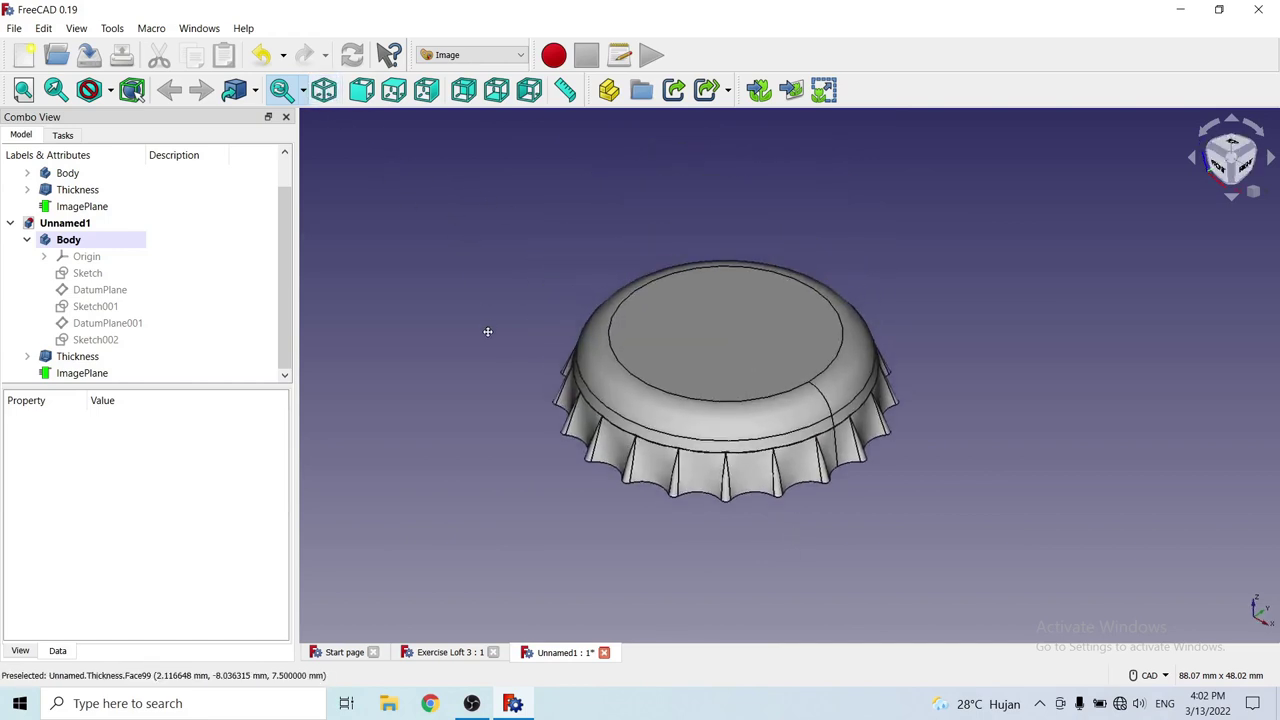
scroll(490, 327, "up", 2)
left_click(106, 374)
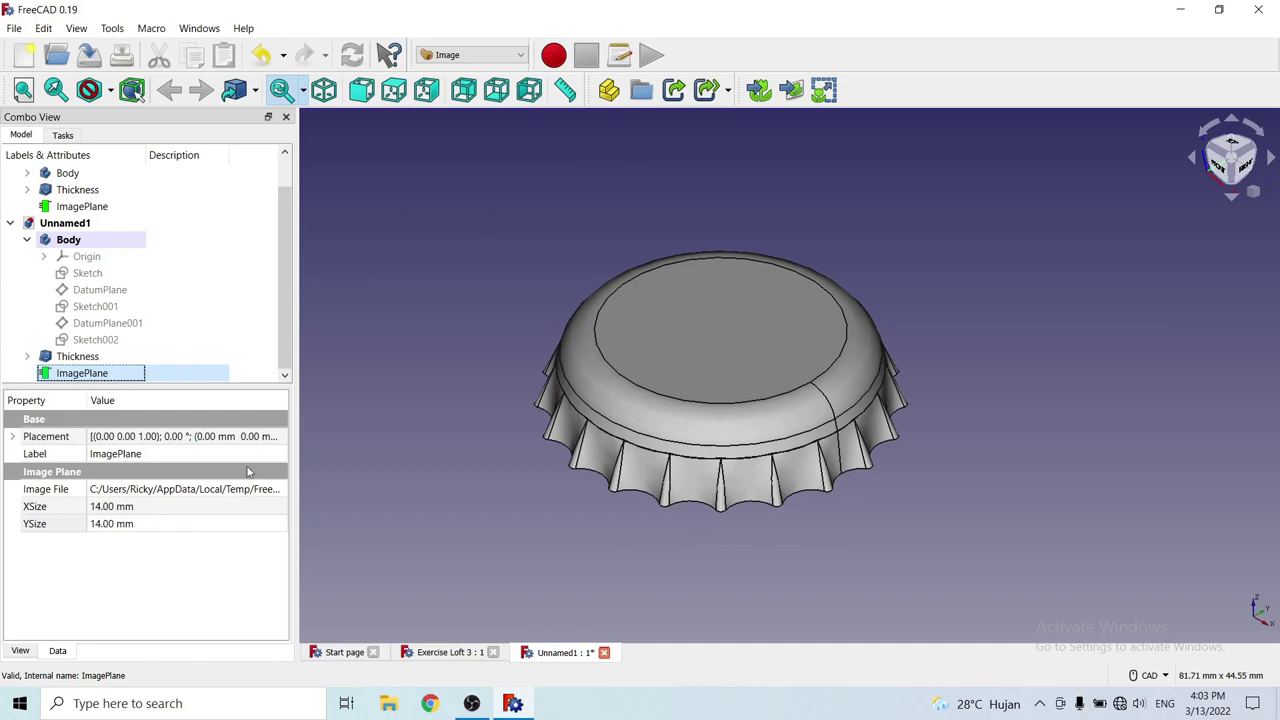
left_click(280, 444)
left_click(279, 438)
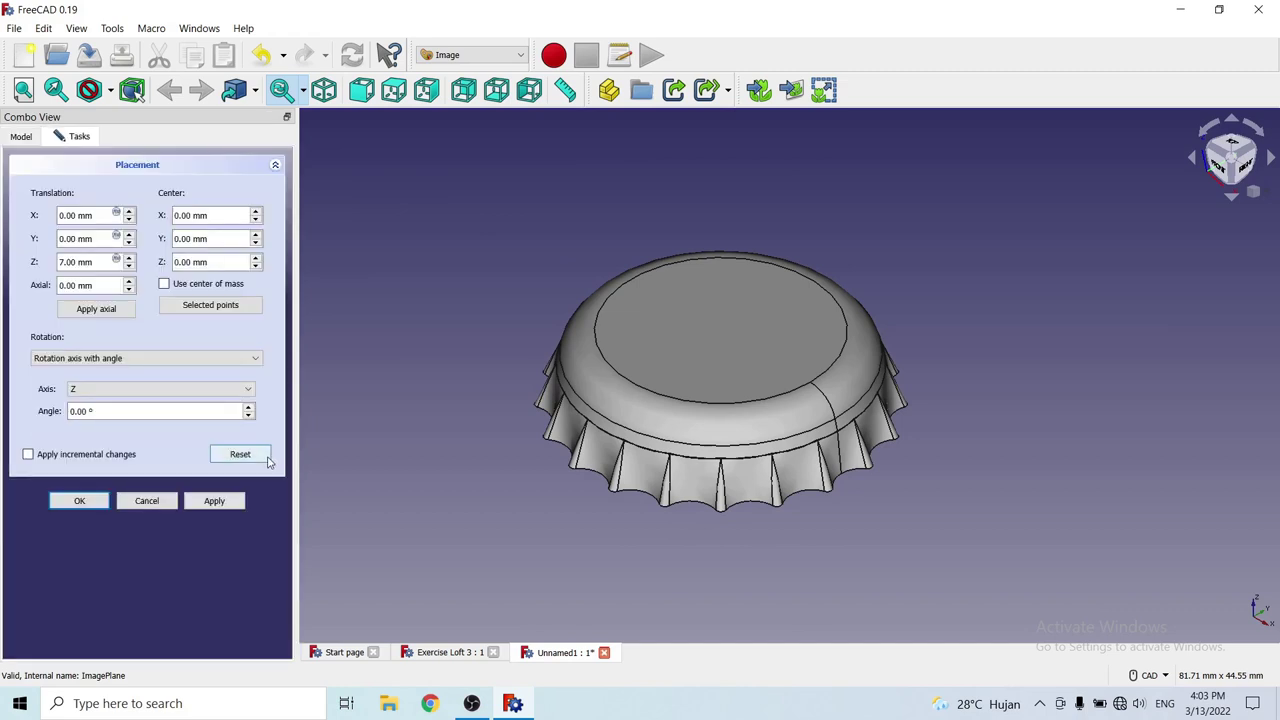
left_click(92, 262)
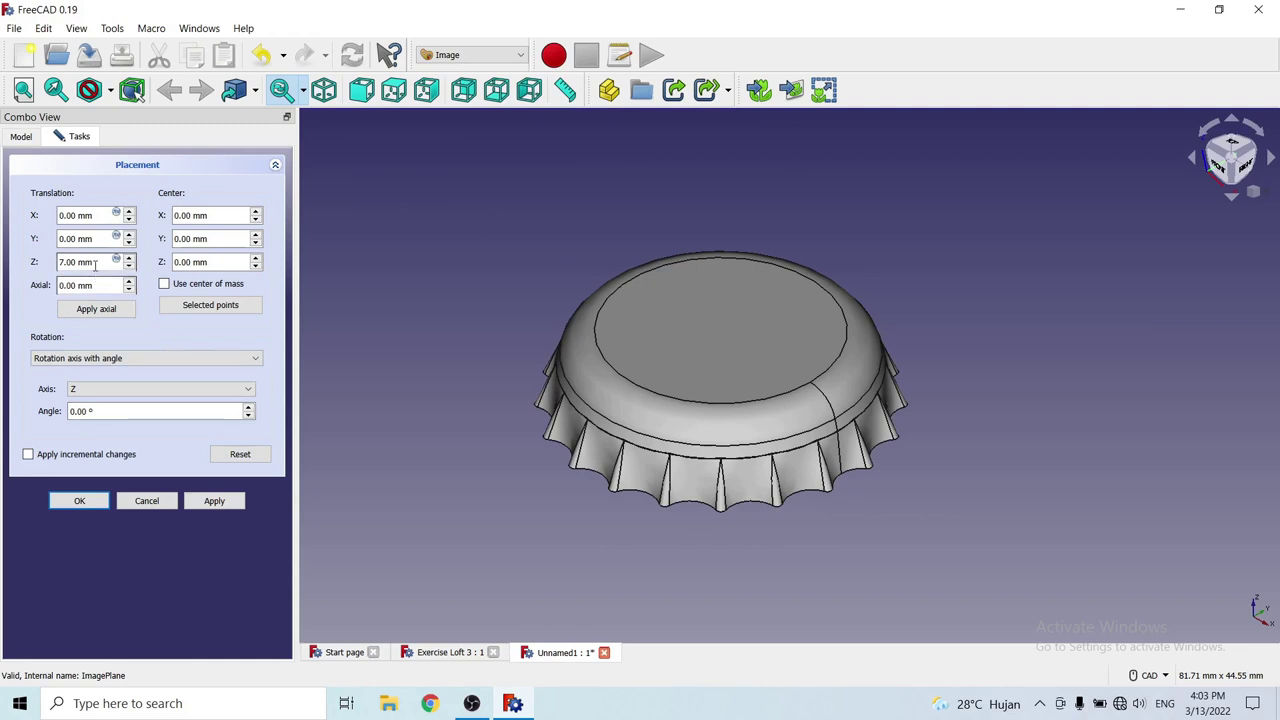
left_click_drag(92, 262, 73, 264)
type(".5")
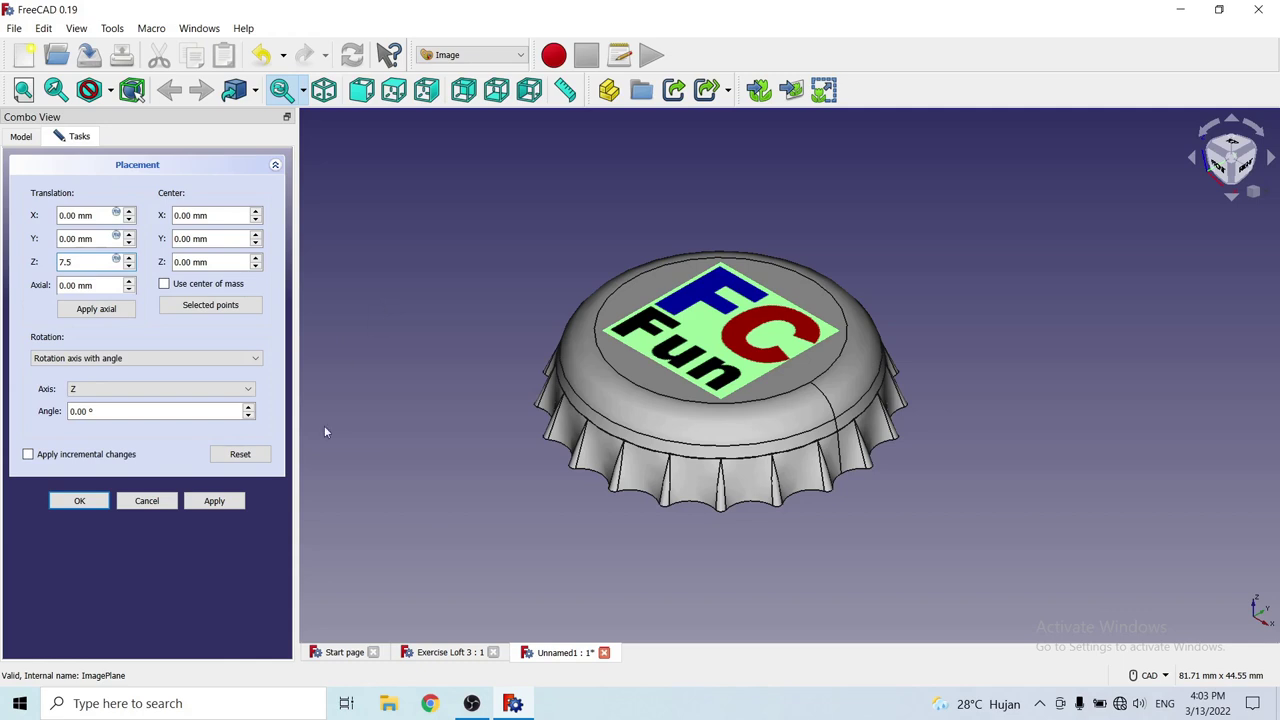
left_click(203, 502)
left_click(92, 503)
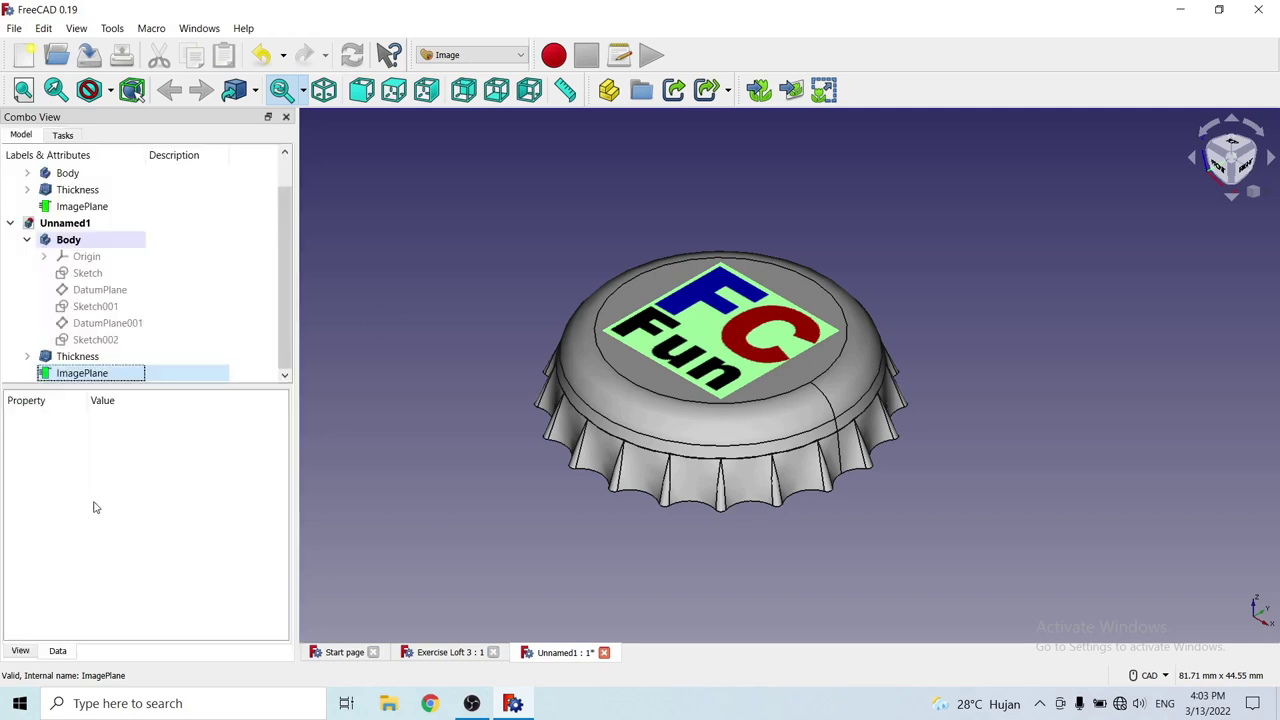
Deselect the image plane and zoom in on the FC Fun logo atop the cap.
left_click(384, 485)
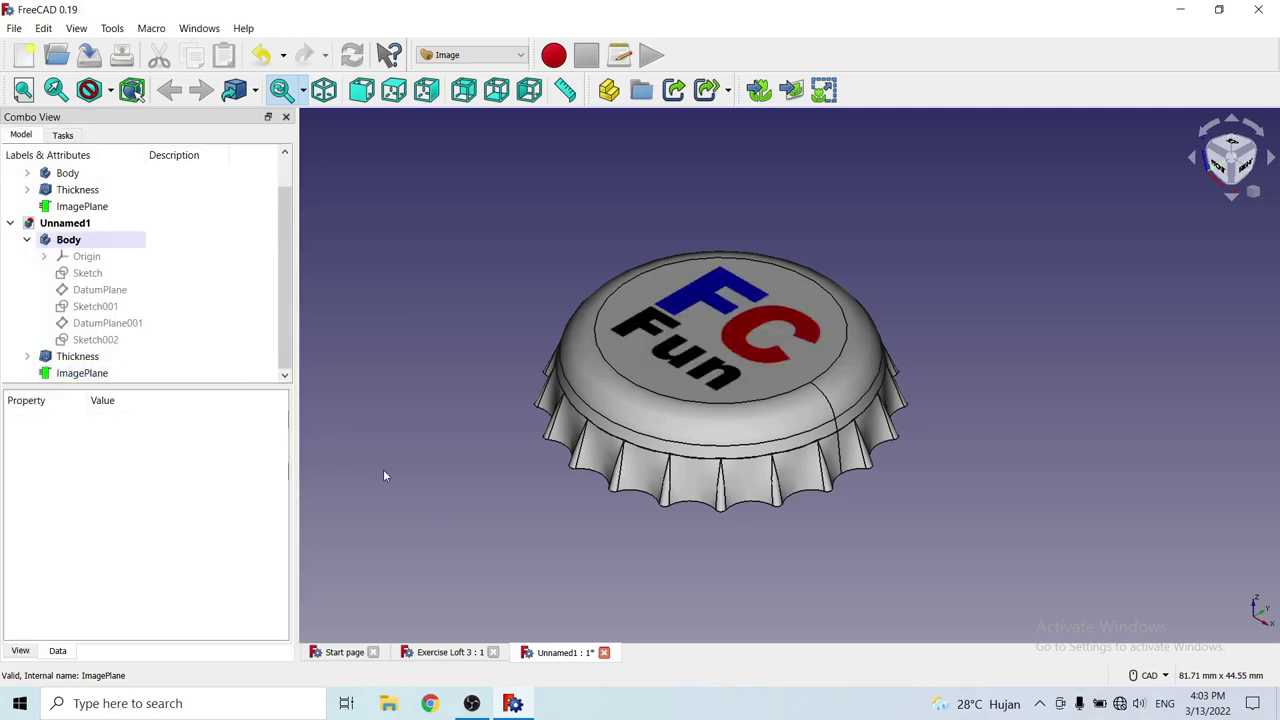
scroll(383, 469, "up", 1)
scroll(390, 450, "up", 1)
scroll(394, 440, "up", 1)
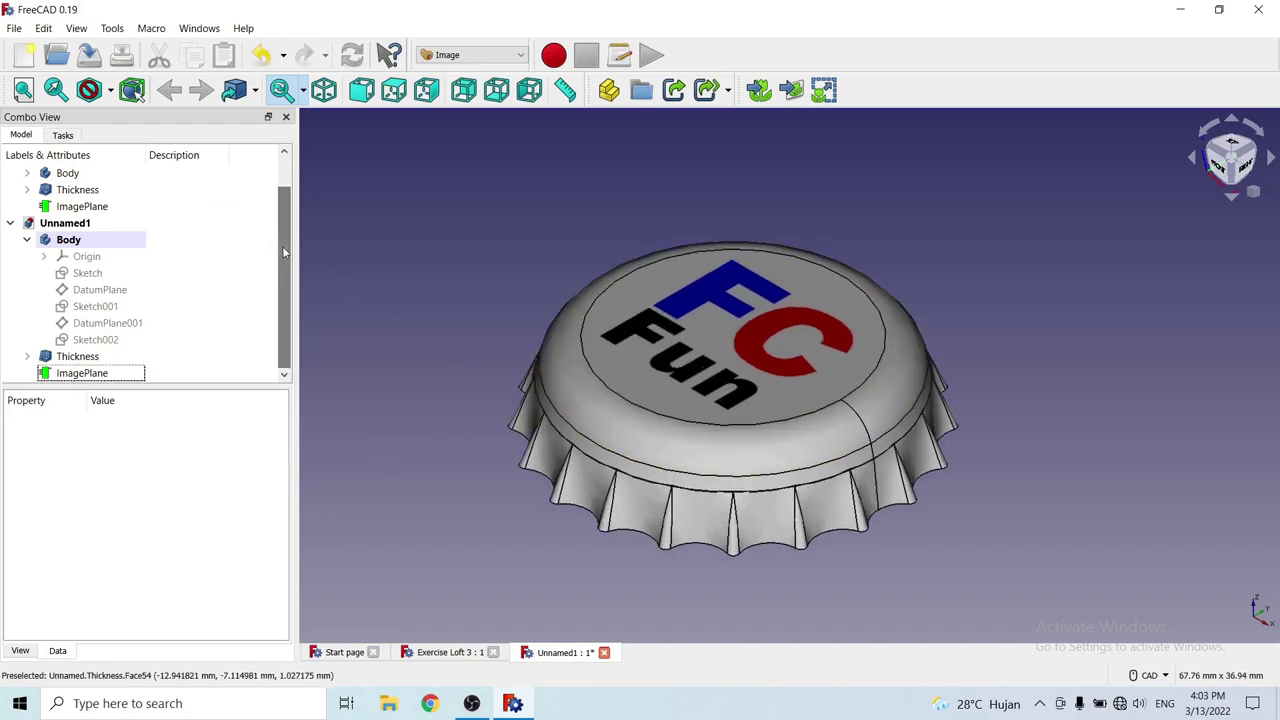
Set the Thickness feature's shape colour to full-intensity bright red (#ff0000) in its Appearance settings.
left_click(84, 360)
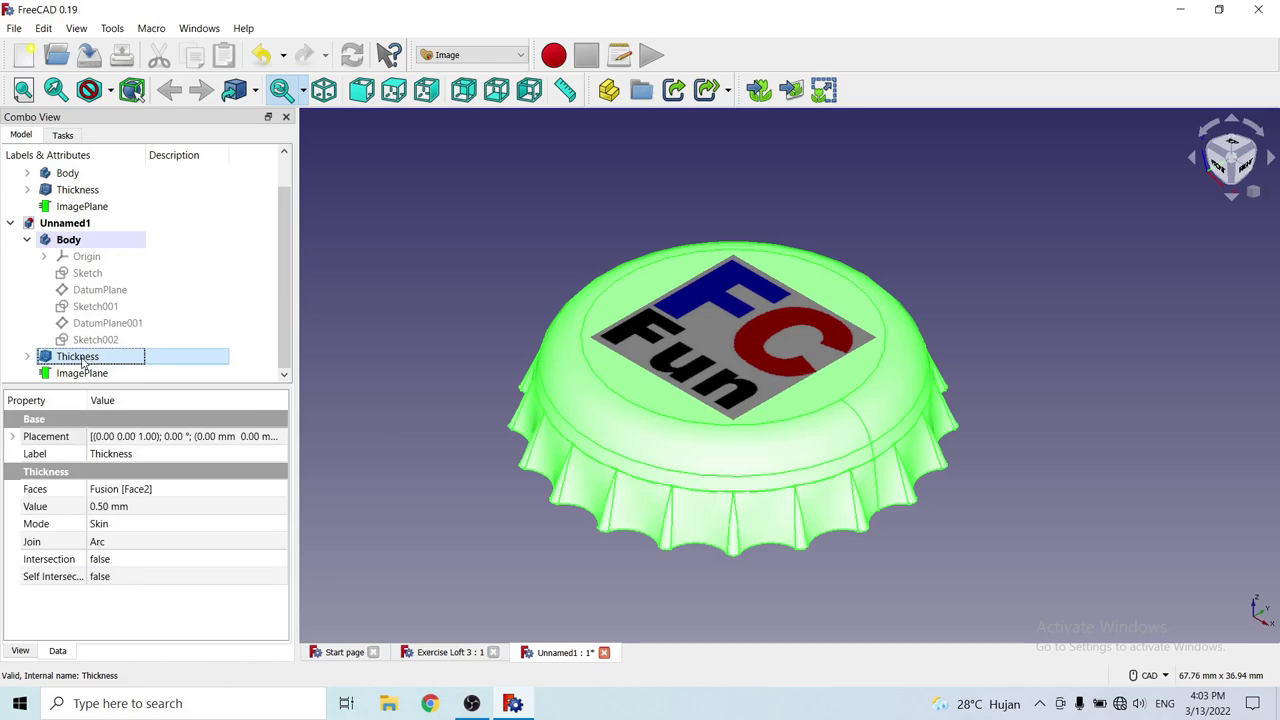
right_click(84, 362)
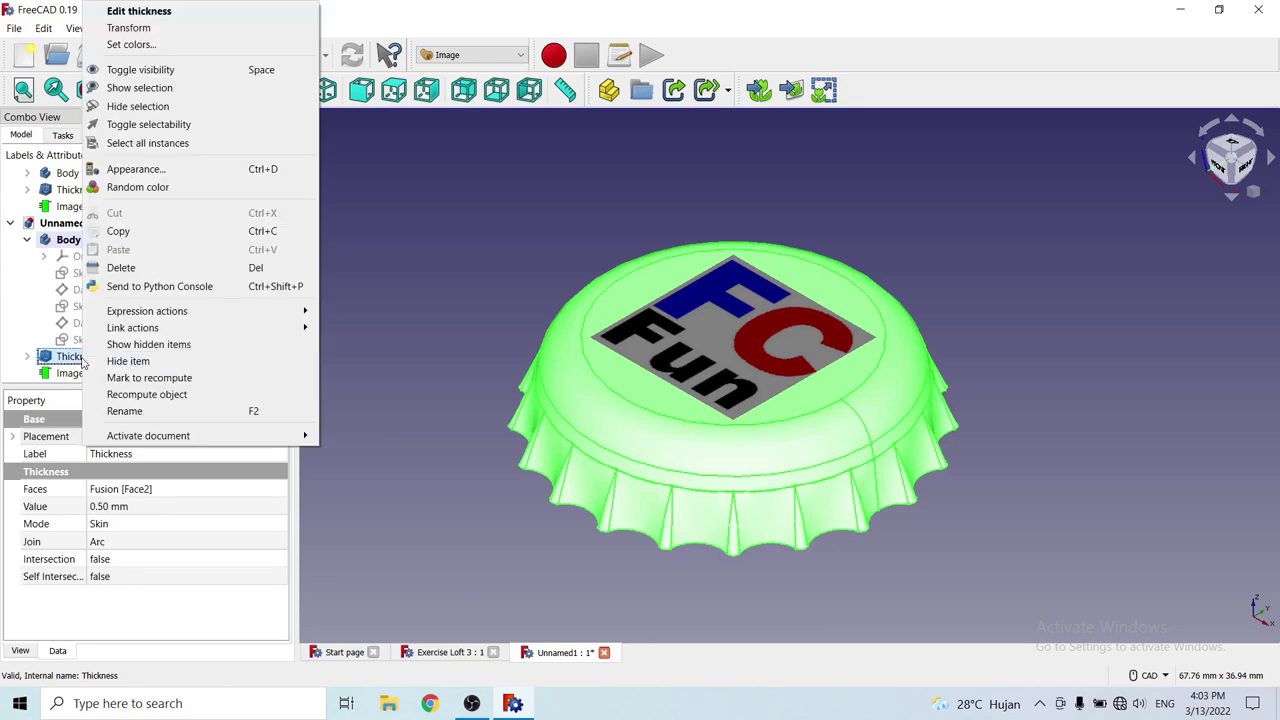
left_click(136, 169)
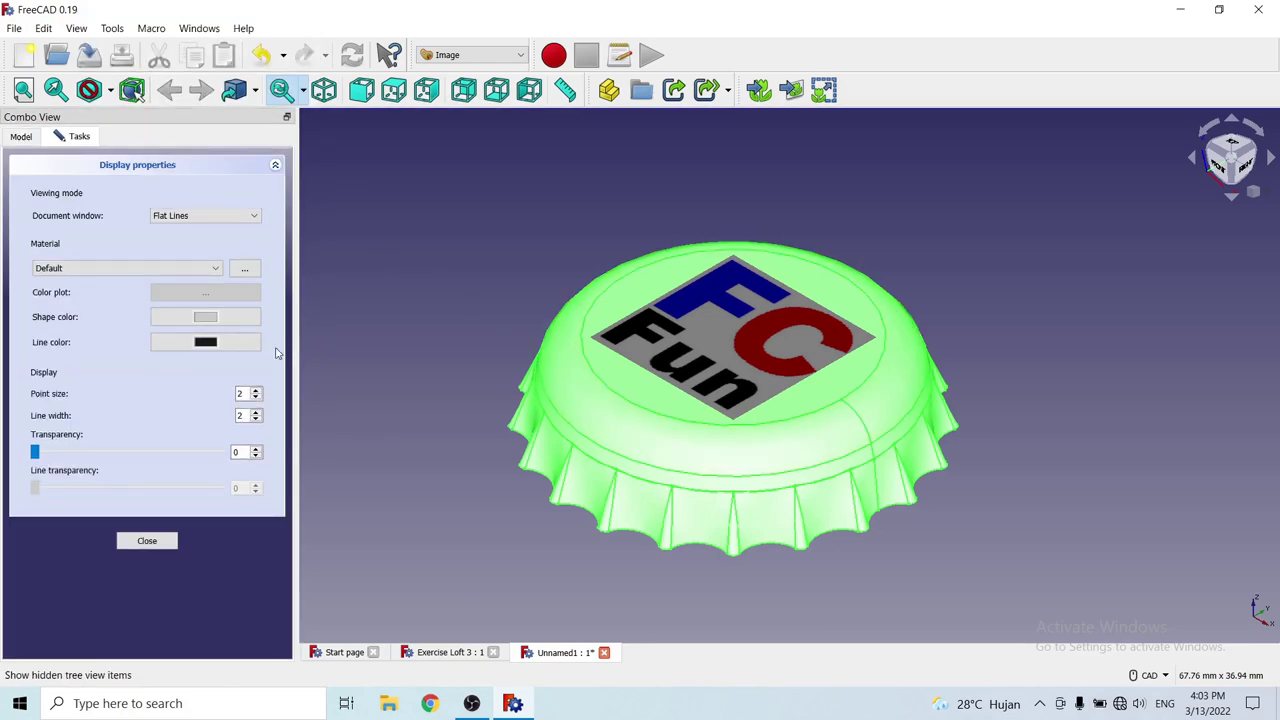
left_click(205, 317)
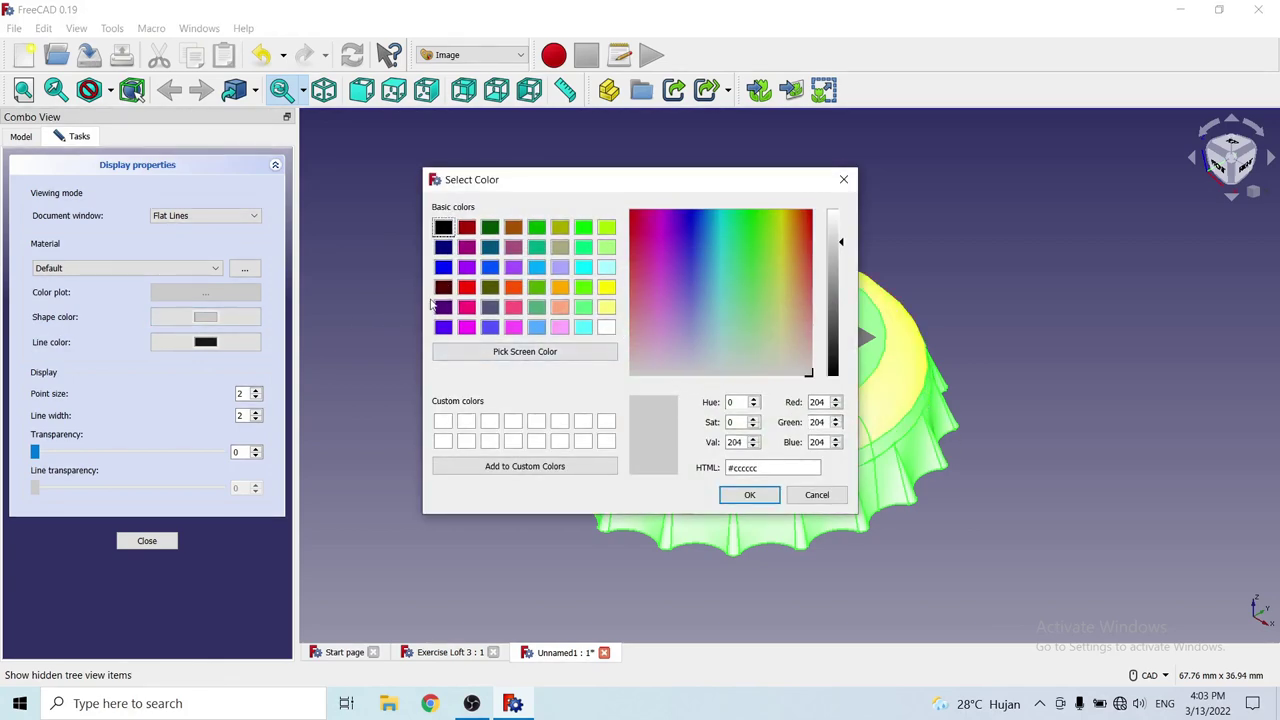
left_click(467, 227)
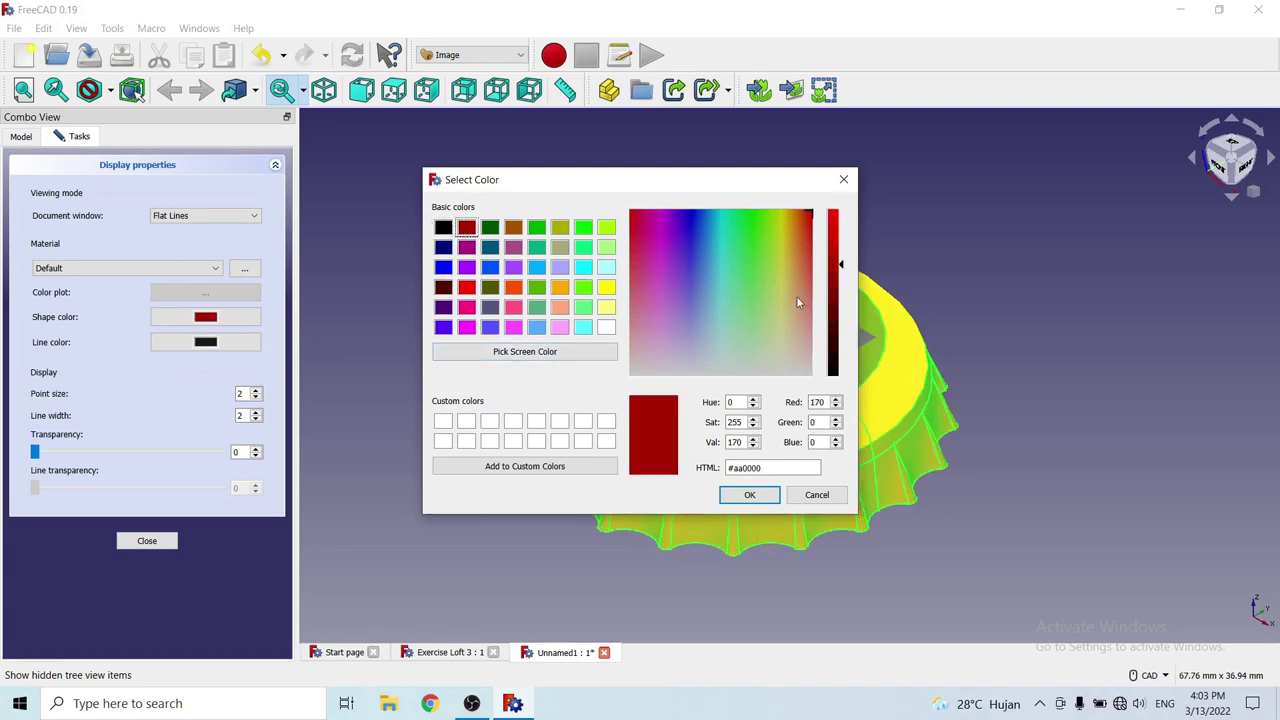
left_click_drag(842, 266, 843, 198)
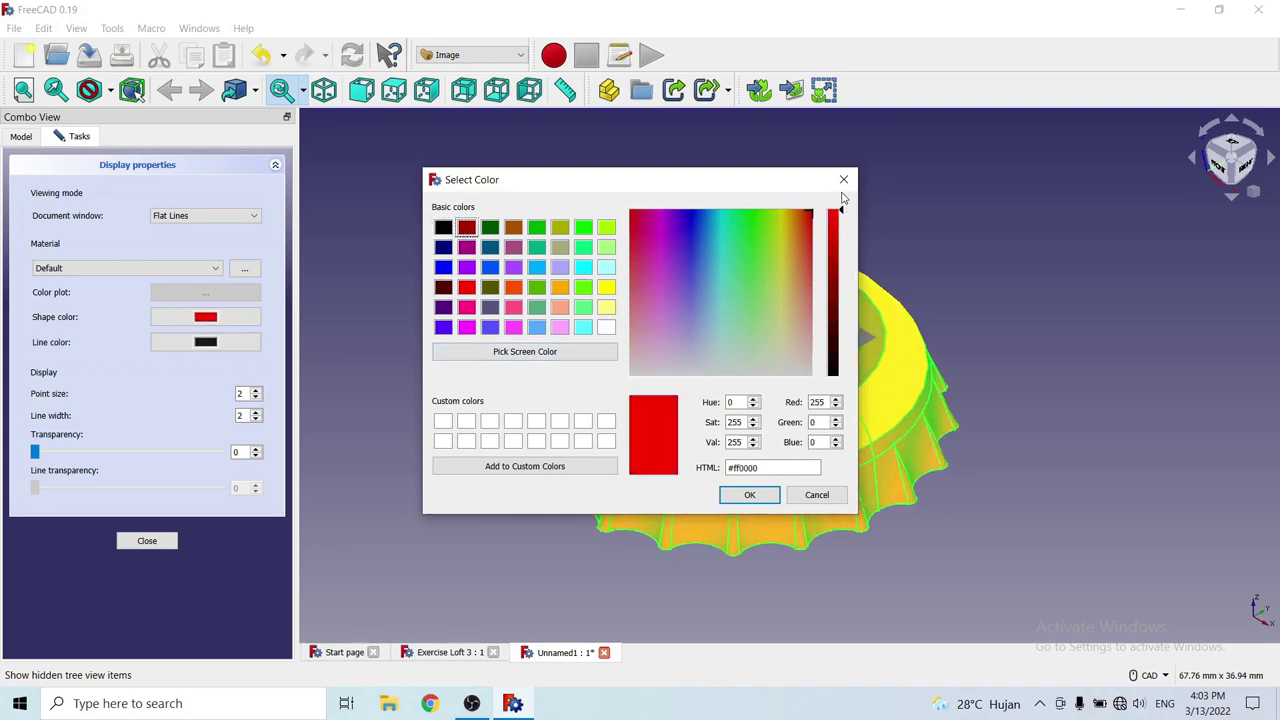
left_click(749, 494)
left_click(984, 371)
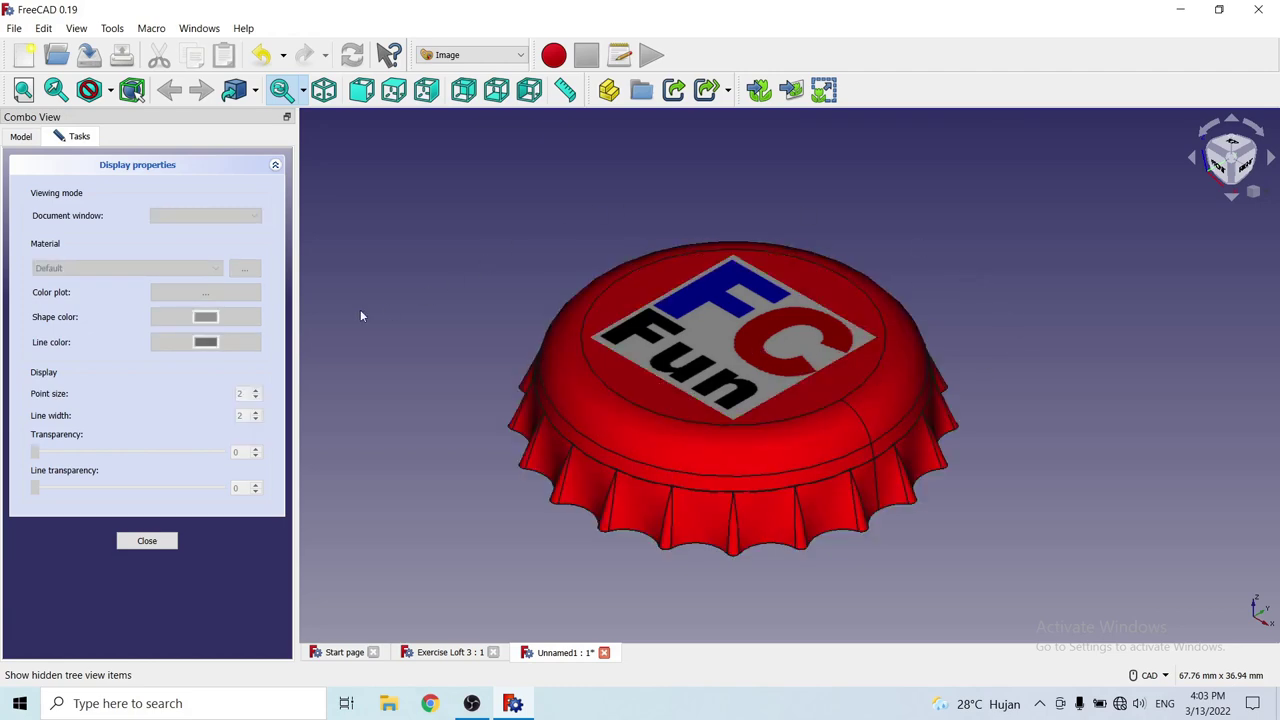
left_click(163, 540)
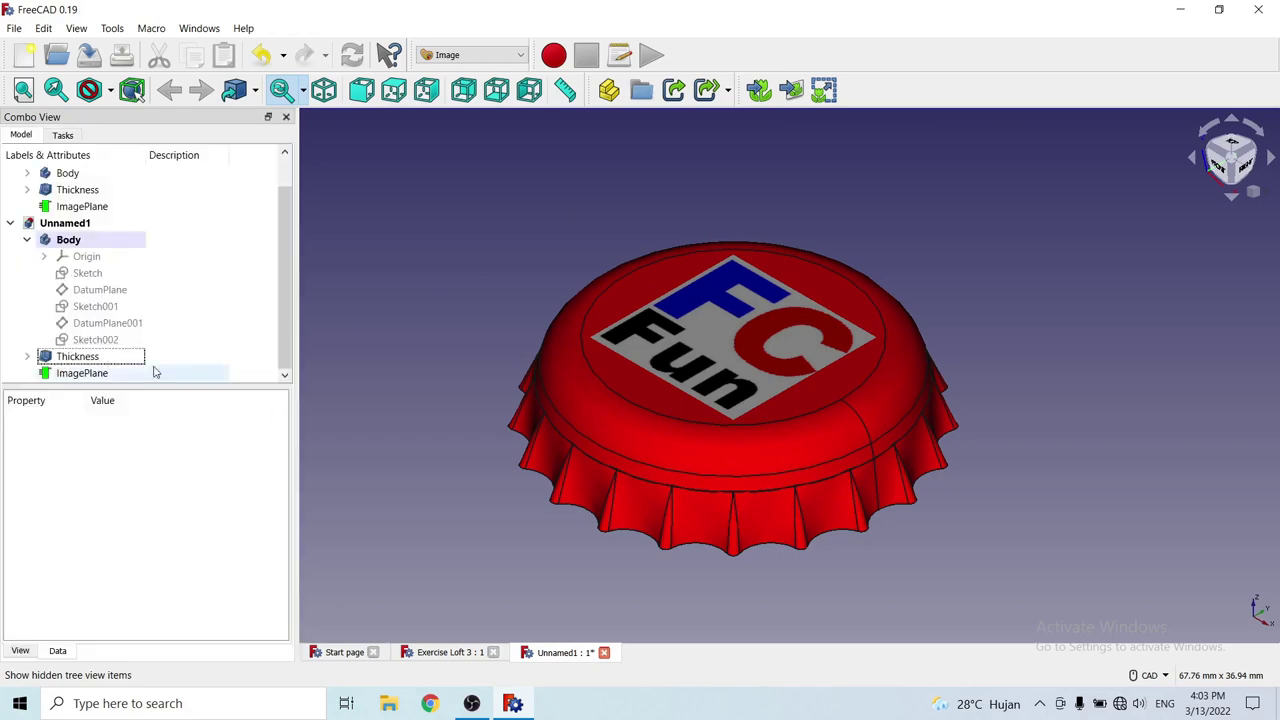
In the Thickness feature's Appearance, sample a new shape colour from the screen and preview it.
left_click(86, 362)
right_click(86, 362)
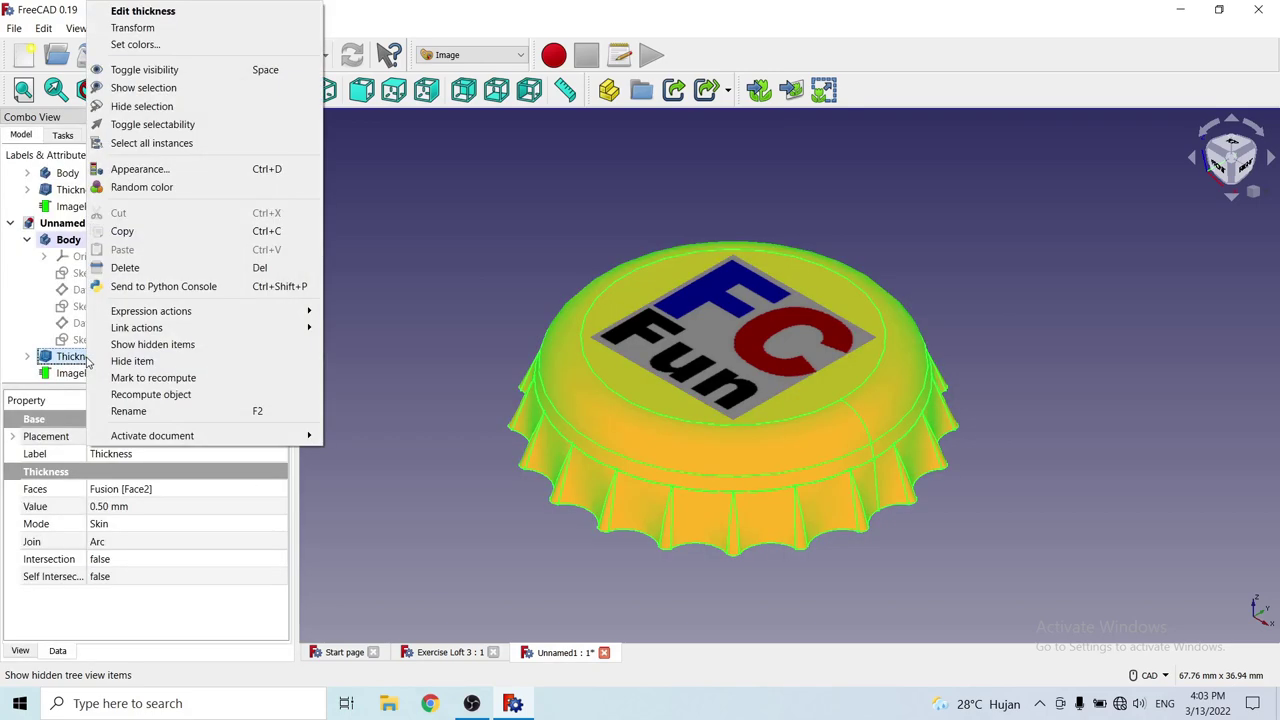
left_click(139, 169)
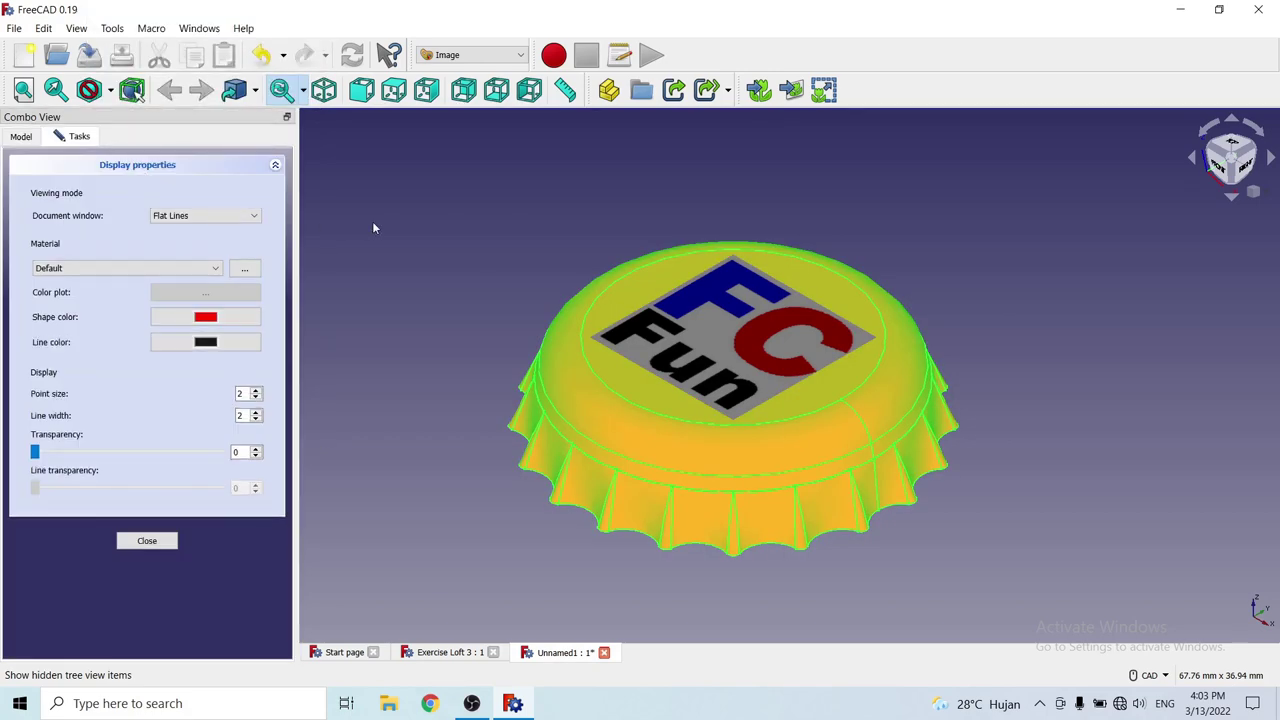
left_click(205, 317)
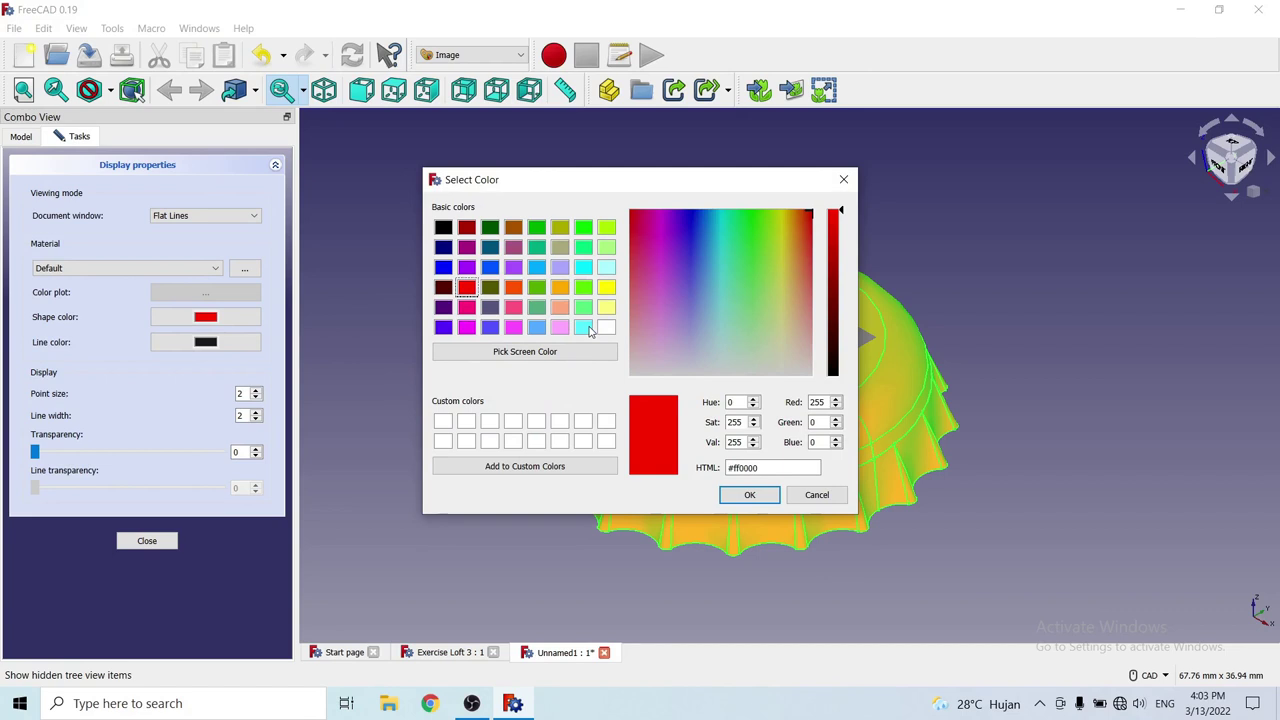
left_click(525, 352)
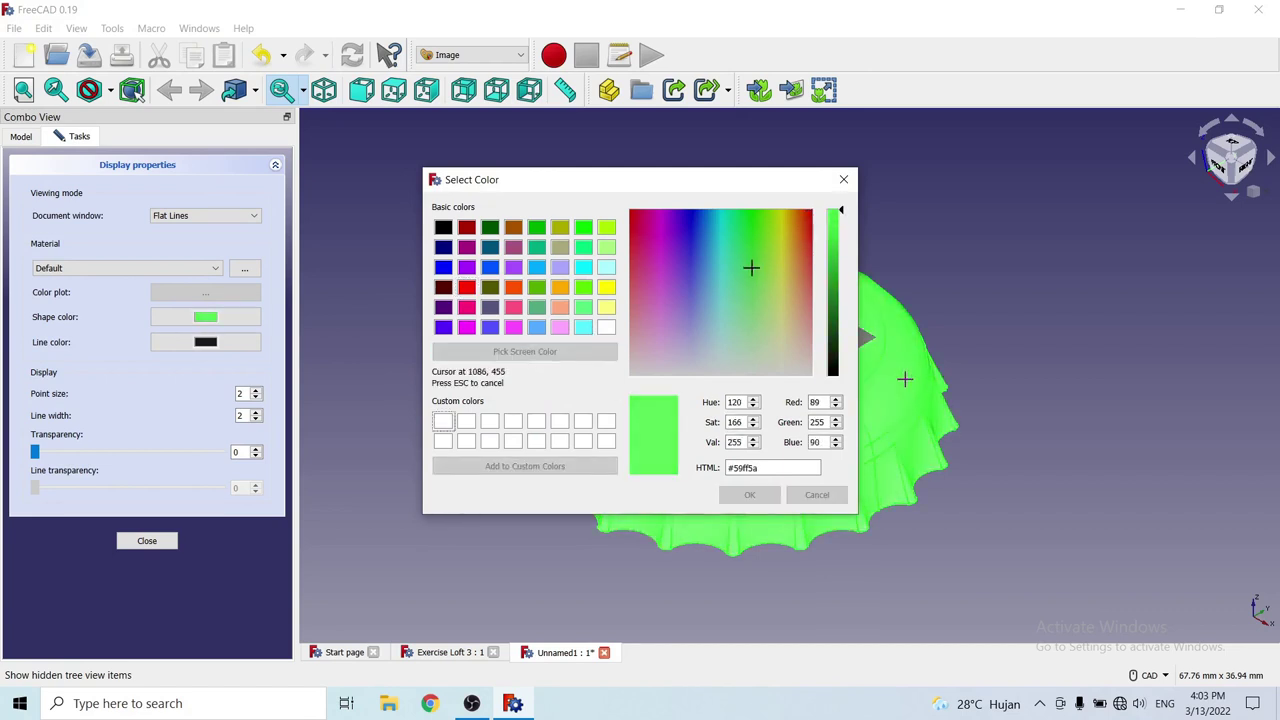
left_click(1068, 338)
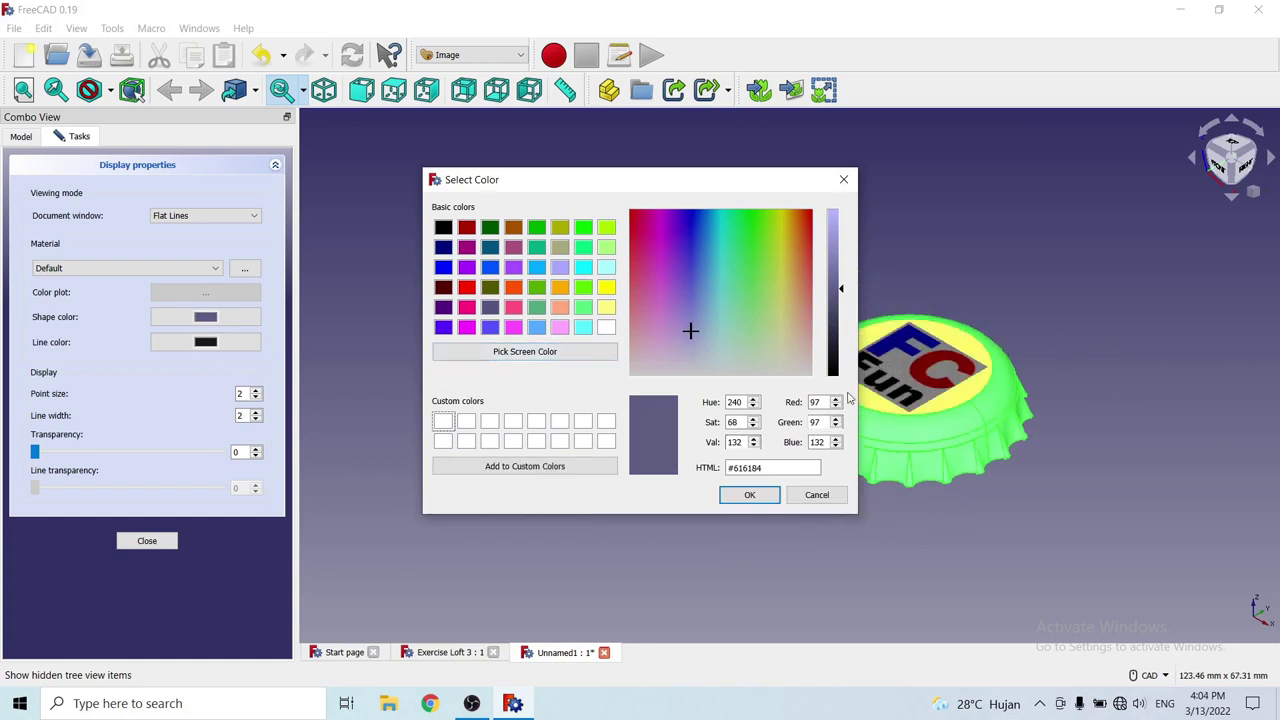
left_click(899, 370)
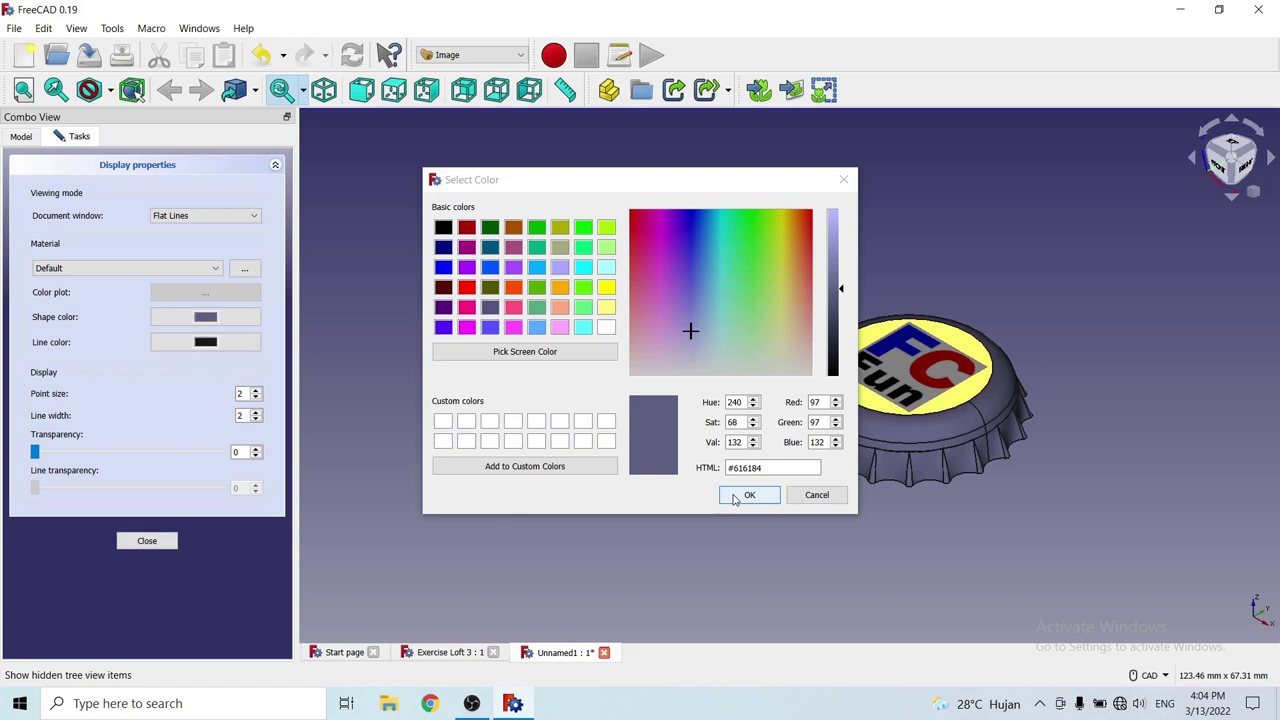
Resample mid grey #808080 from the screen and apply it as the cap colour.
left_click(522, 351)
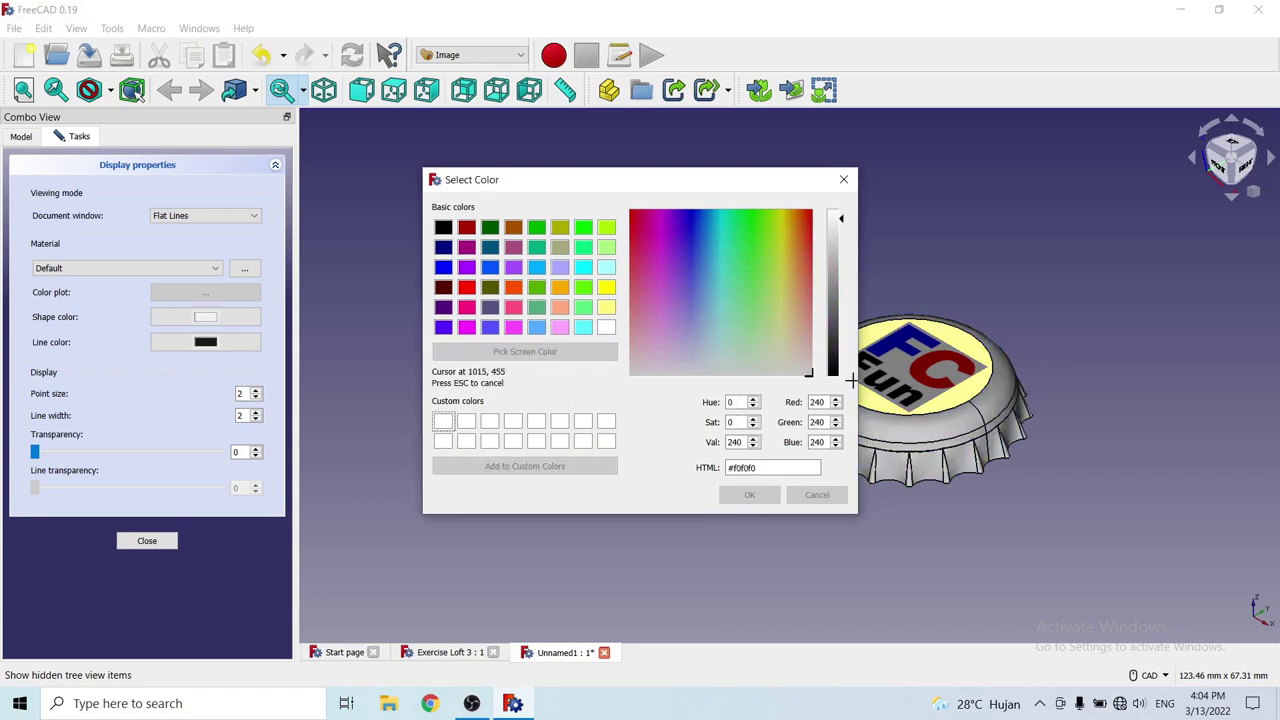
left_click(898, 366)
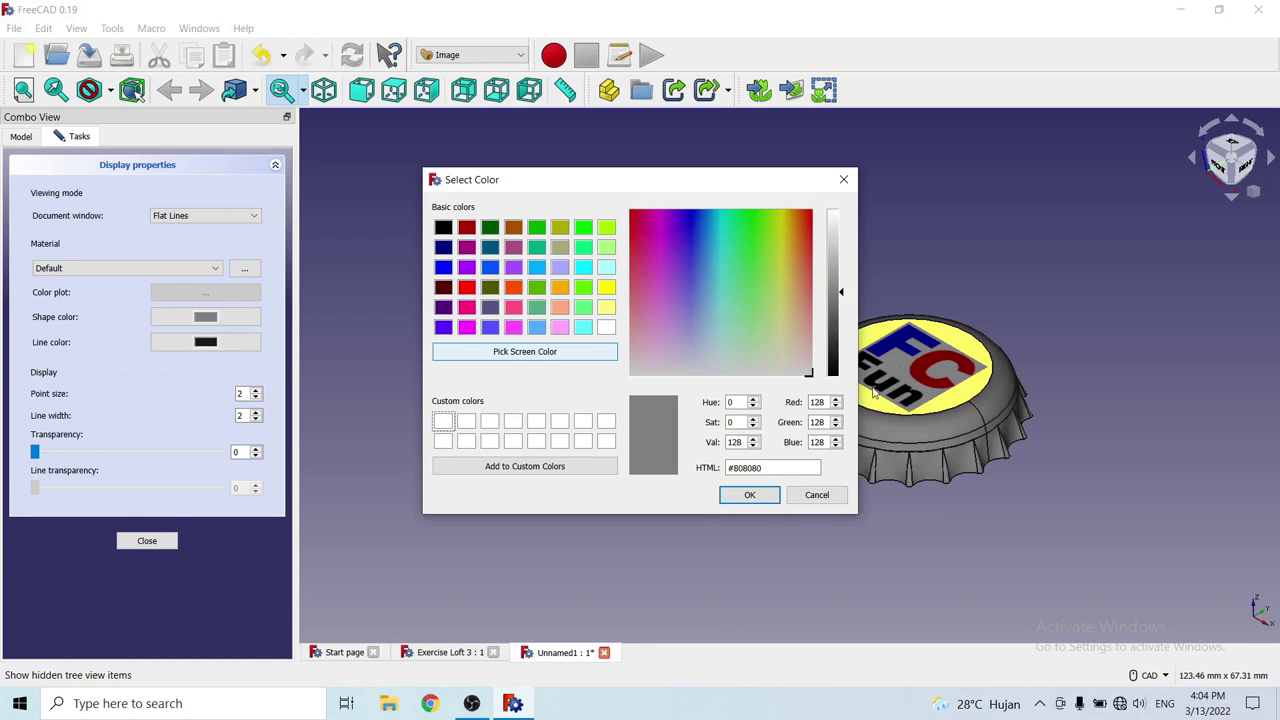
left_click(751, 497)
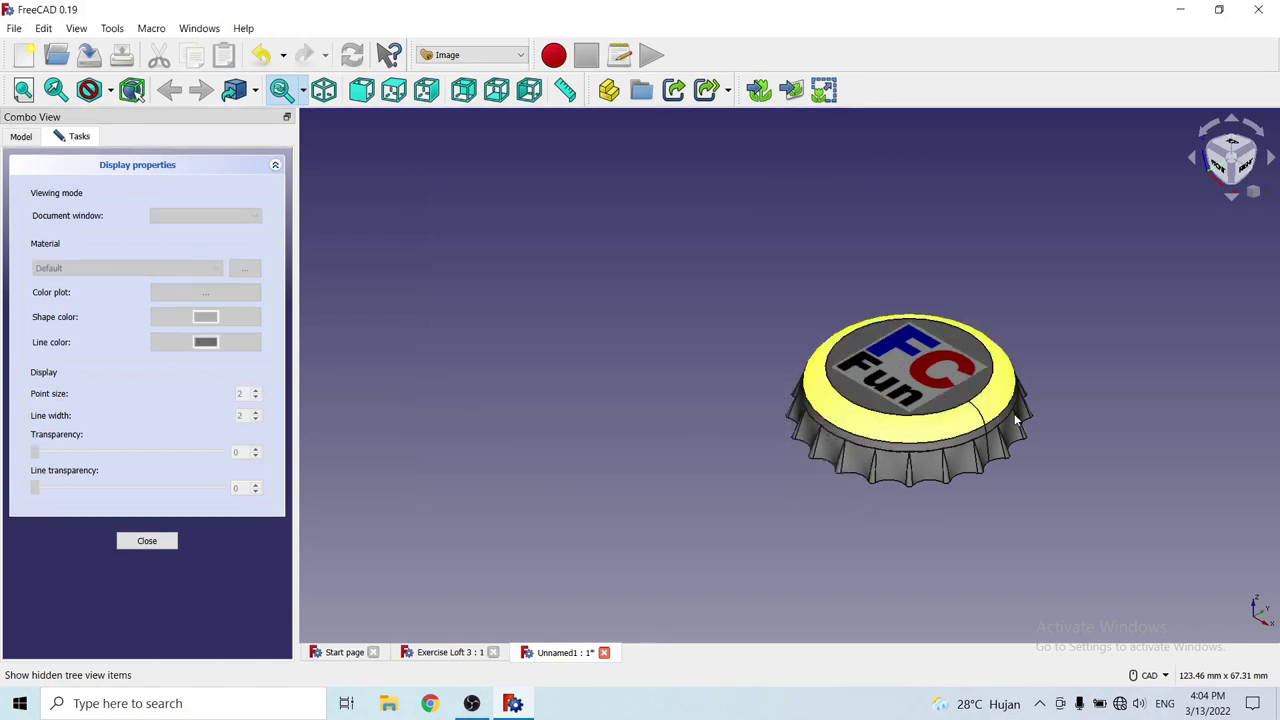
middle_click_drag(1017, 421, 1004, 484)
scroll(1004, 484, "up", 2)
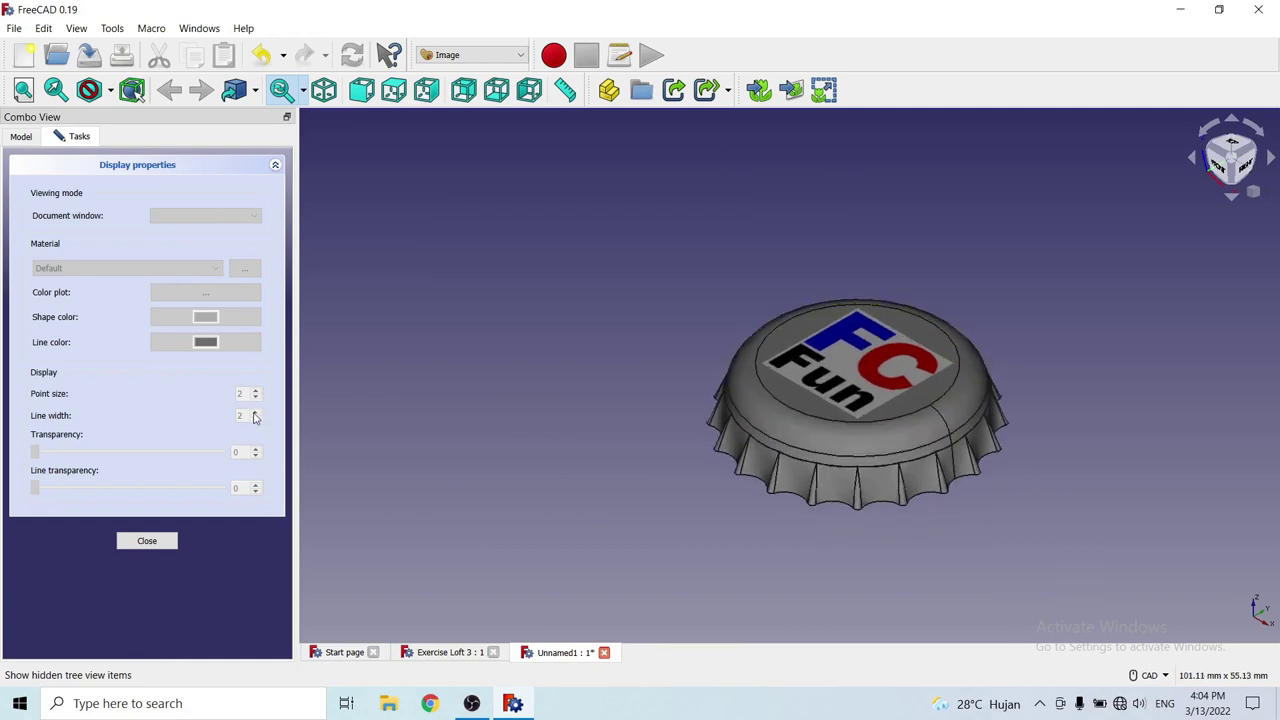
left_click(147, 541)
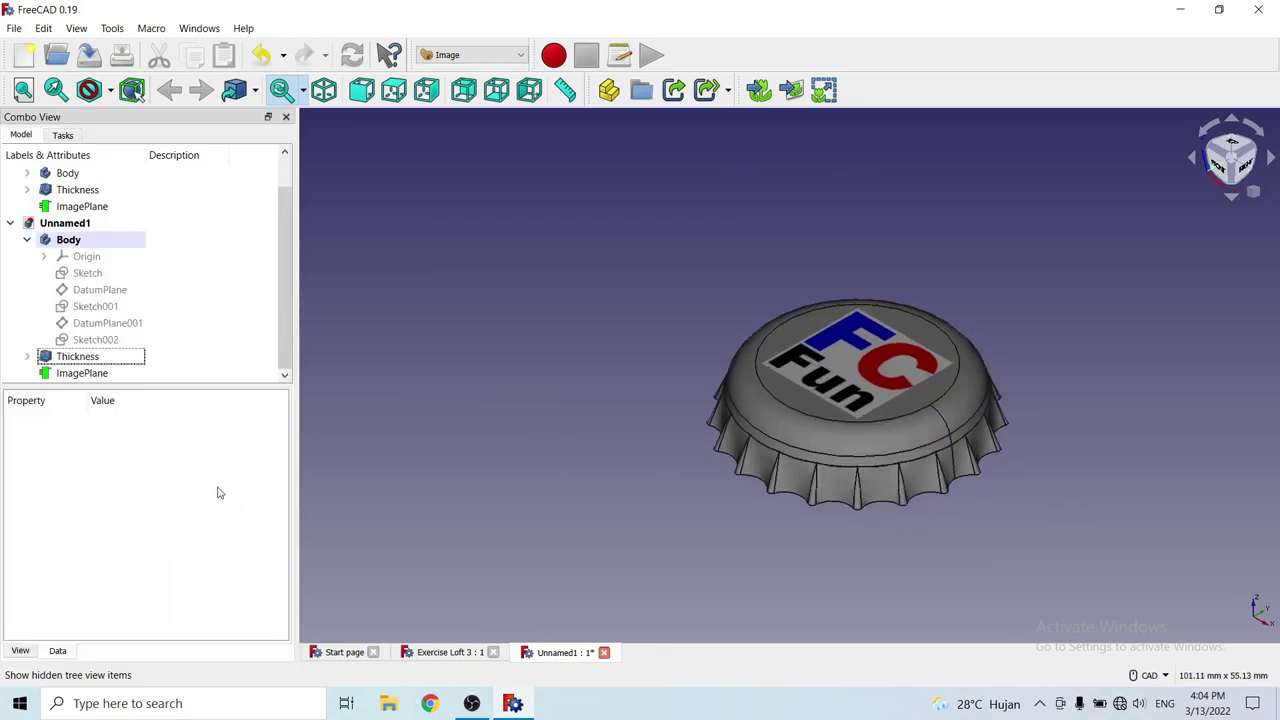
Lighten the Thickness feature's shape colour to light grey #c8c8c8 in Appearance.
left_click(80, 358)
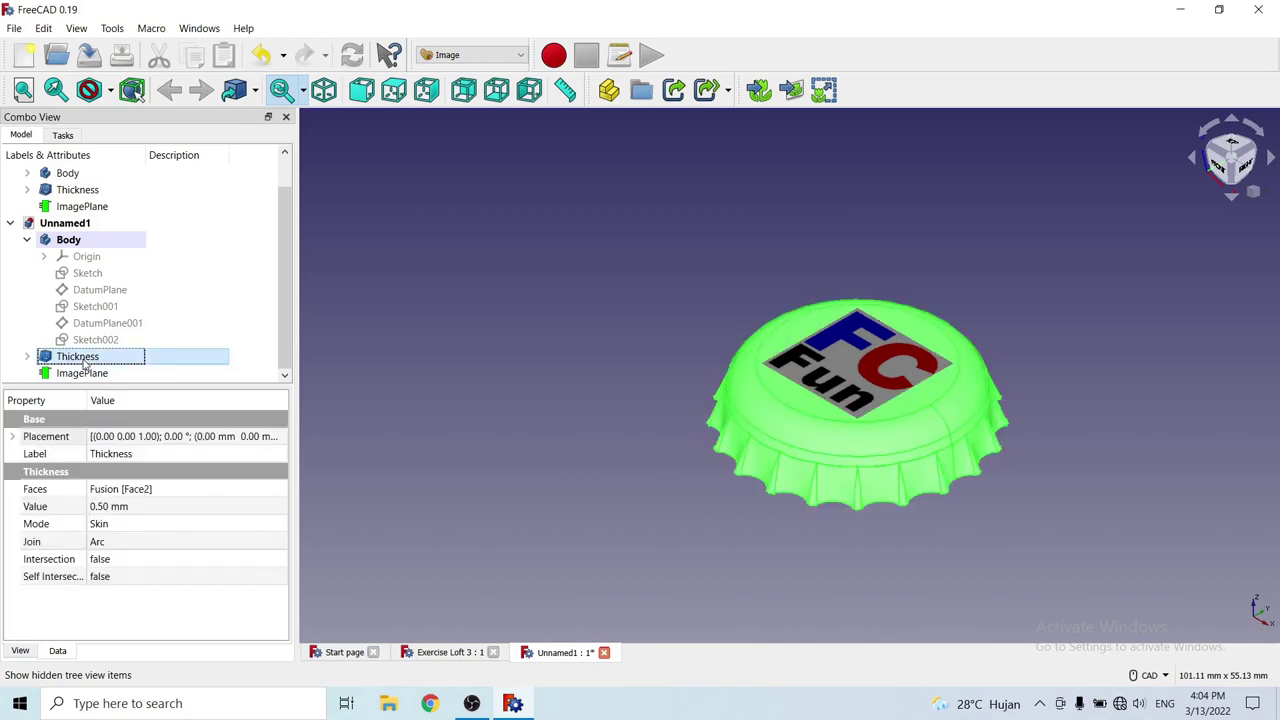
right_click(86, 364)
left_click(140, 169)
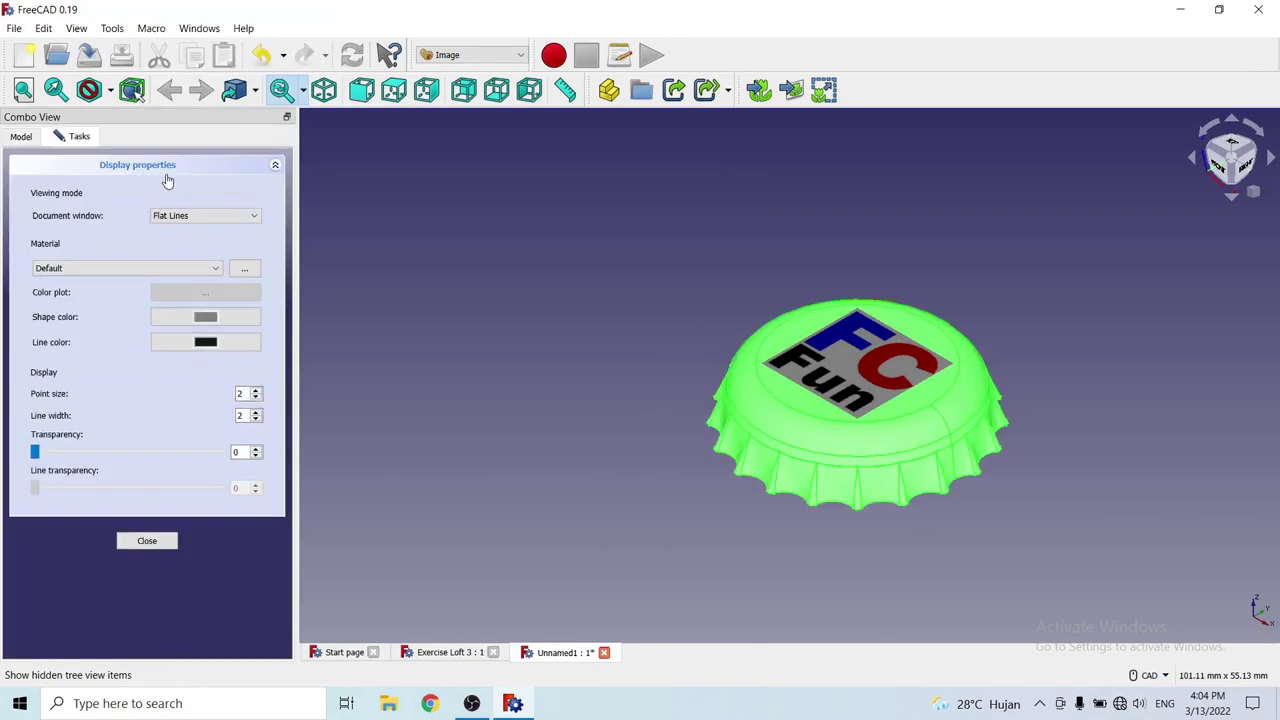
left_click(249, 320)
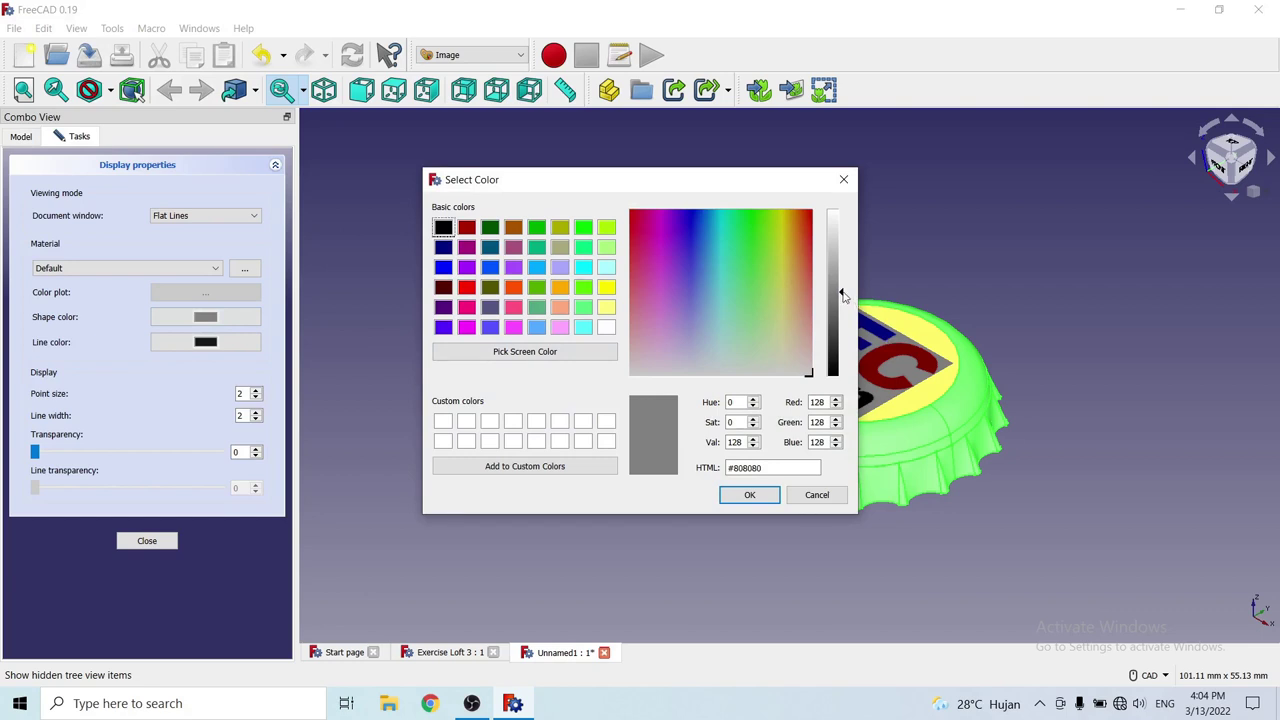
left_click_drag(843, 296, 846, 252)
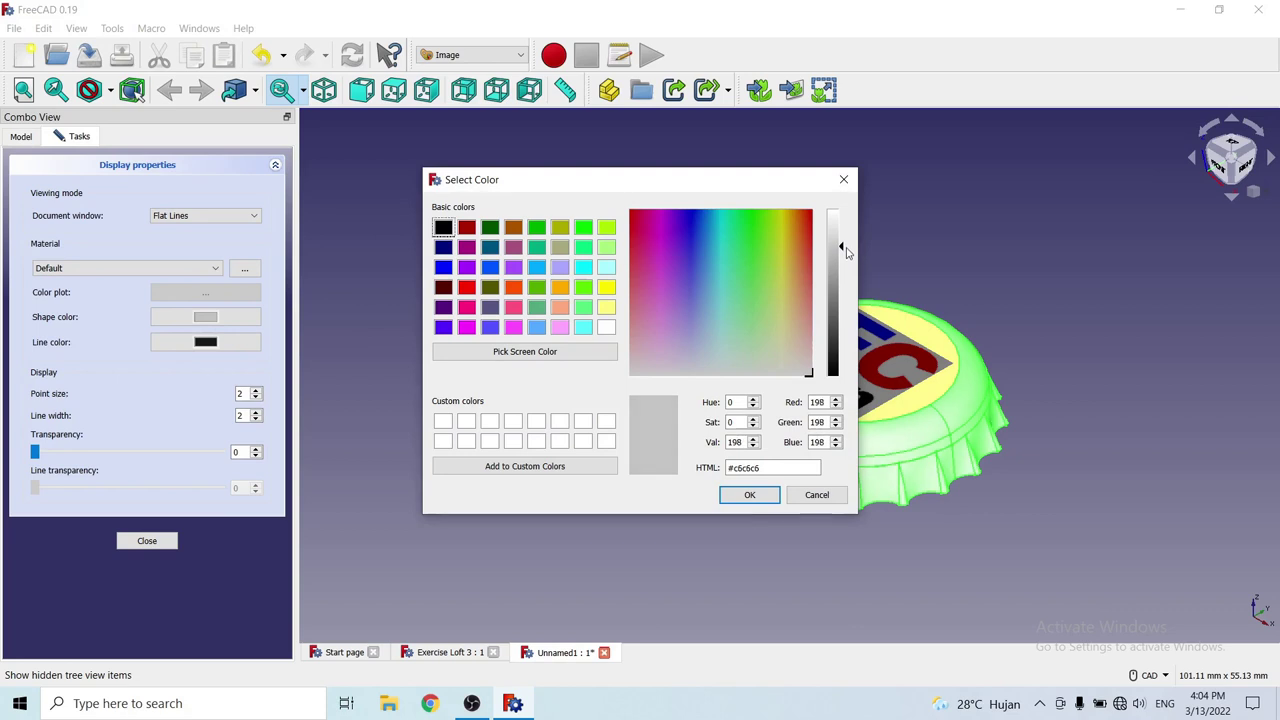
left_click_drag(846, 252, 846, 250)
left_click(748, 494)
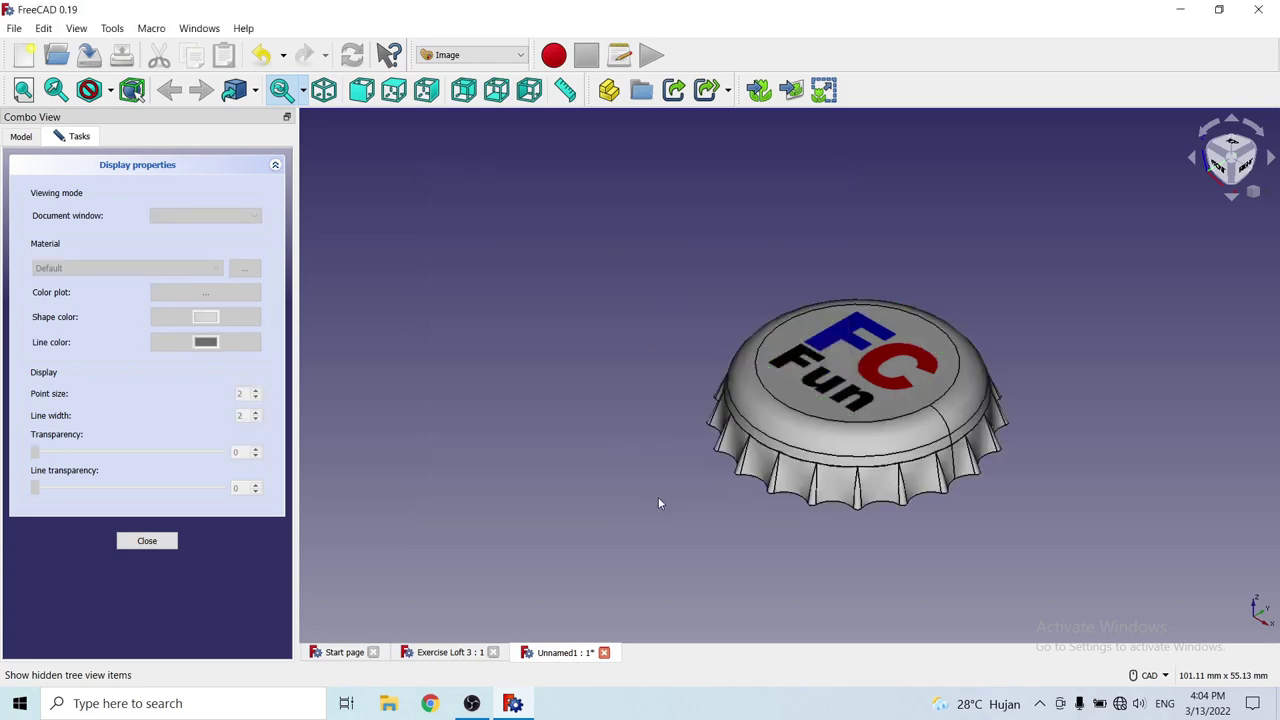
scroll(848, 508, "up", 2)
middle_click_drag(848, 508, 787, 408)
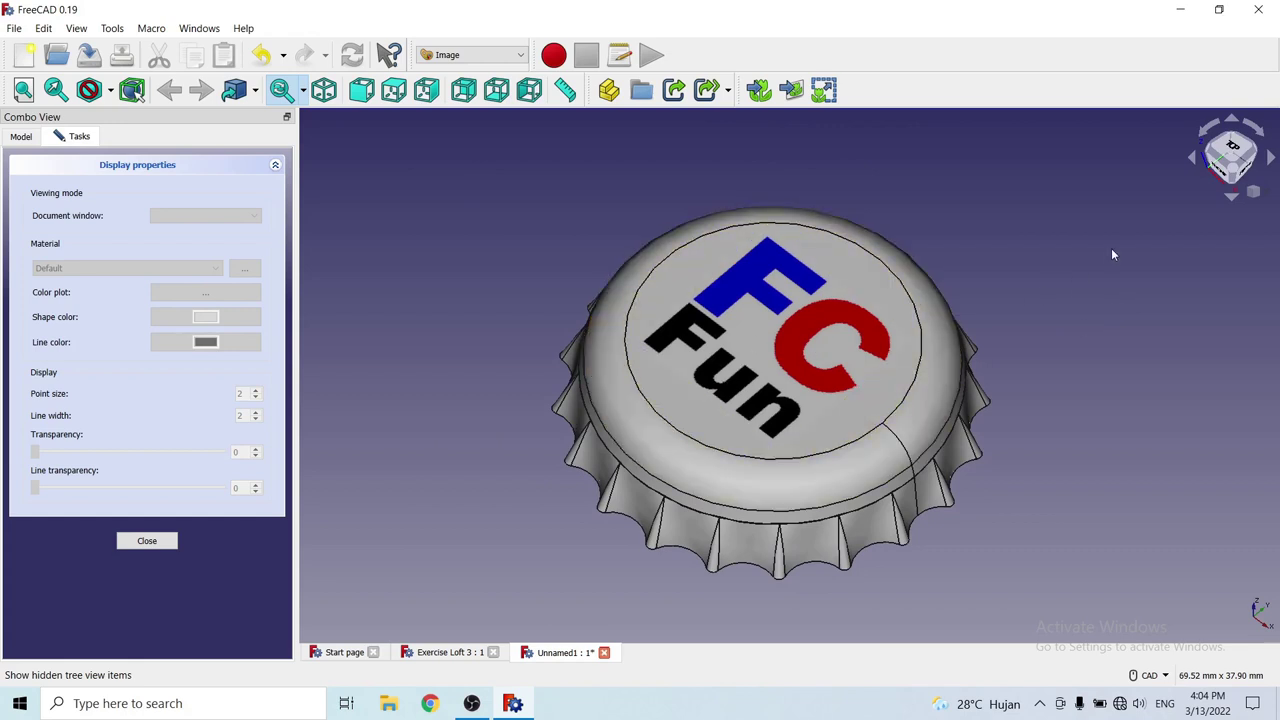
left_click(147, 544)
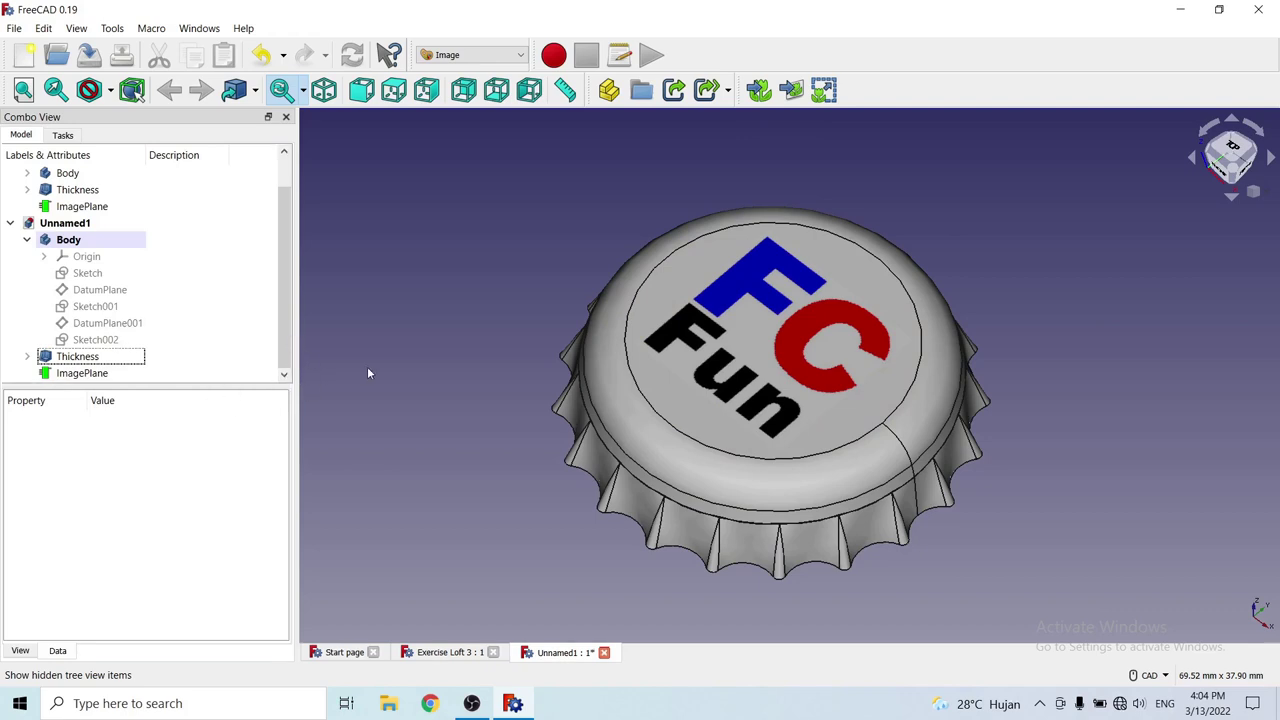
middle_click_drag(1133, 435, 938, 546)
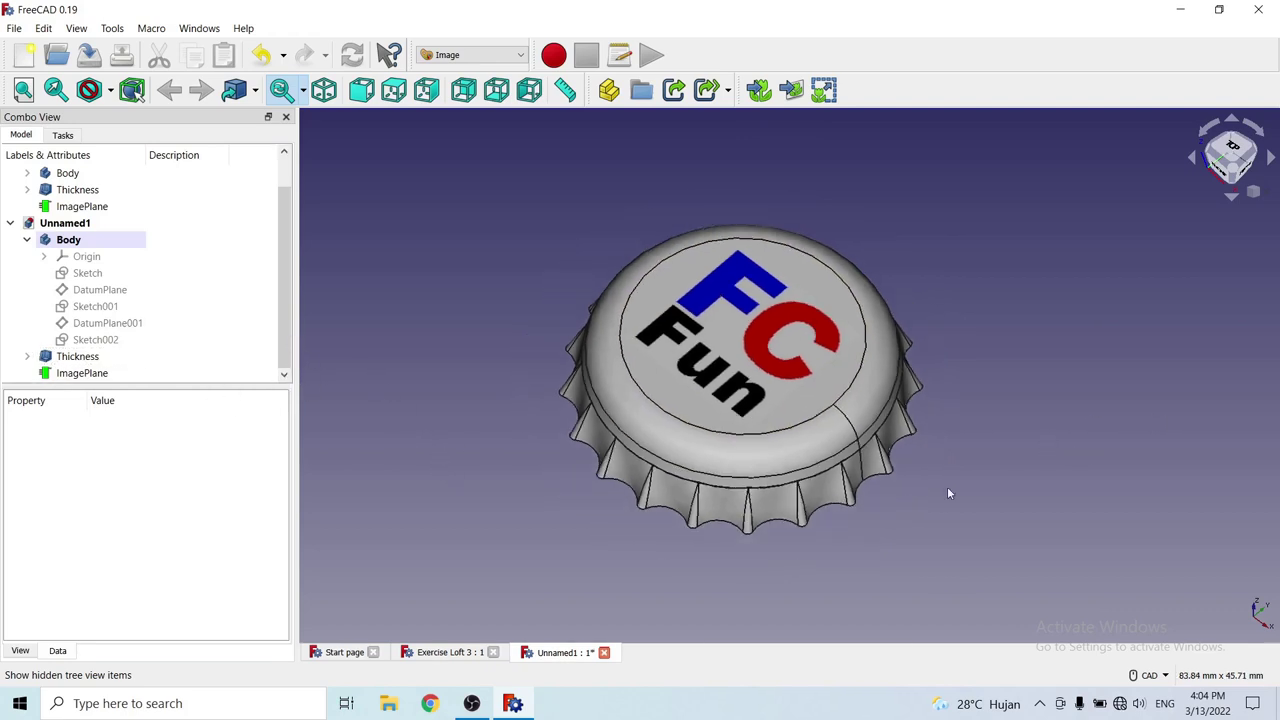
mouse_move(955, 437)
middle_mouse_down()
mouse_move(820, 466)
mouse_move(880, 434)
mouse_move(848, 470)
mouse_move(854, 346)
mouse_move(949, 397)
mouse_move(1063, 365)
middle_mouse_up()
scroll(1050, 357, "up", 2)
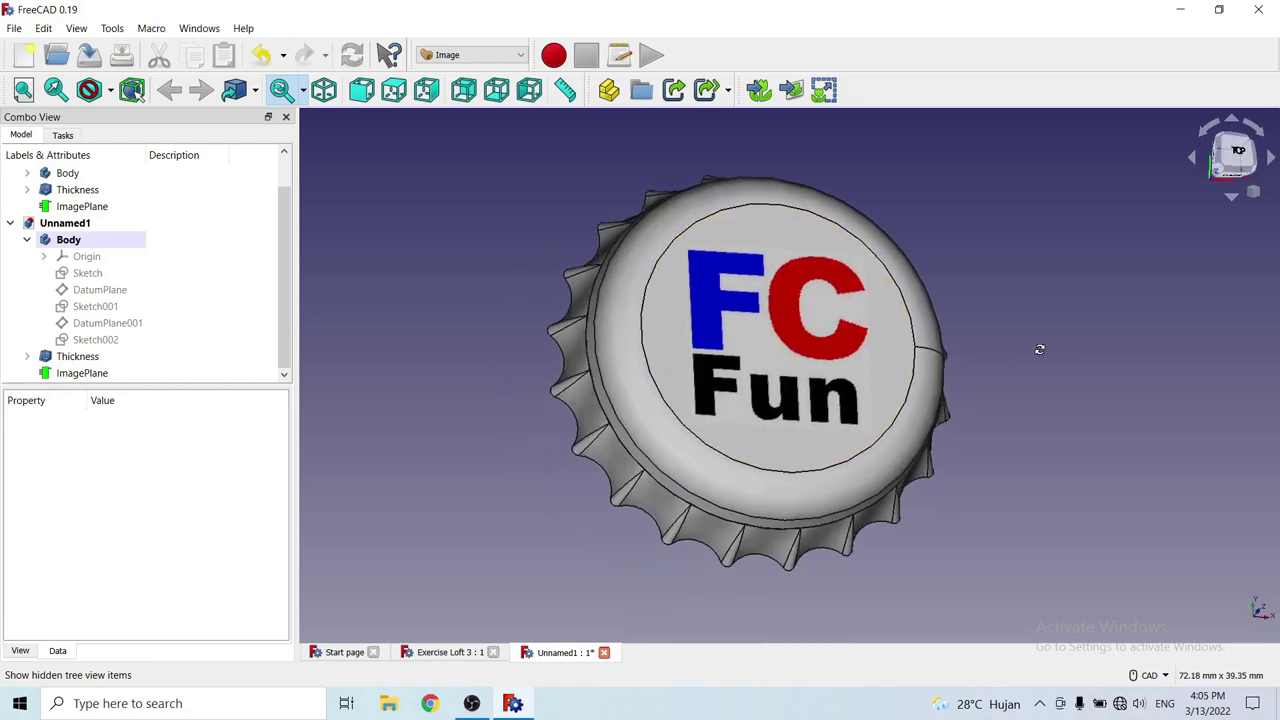
scroll(974, 483, "down", 5)
mouse_move(974, 483)
middle_mouse_down()
mouse_move(922, 374)
mouse_move(937, 340)
mouse_move(908, 443)
mouse_move(936, 437)
mouse_move(926, 274)
mouse_move(920, 297)
mouse_move(952, 274)
middle_mouse_up()
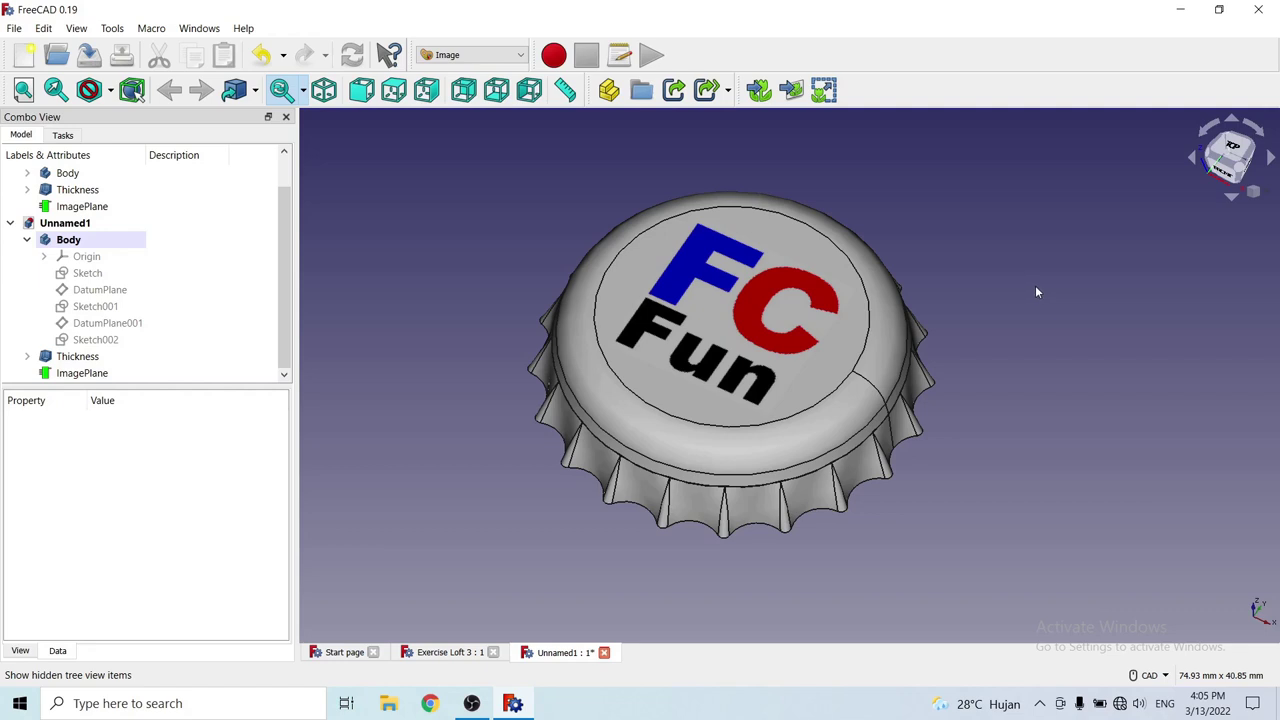
mouse_move(1044, 328)
middle_mouse_down()
mouse_move(966, 334)
mouse_move(989, 606)
mouse_move(867, 386)
mouse_move(654, 229)
mouse_move(686, 314)
mouse_move(815, 394)
mouse_move(906, 503)
mouse_move(923, 366)
mouse_move(869, 298)
mouse_move(338, 126)
middle_mouse_up()
left_click(323, 90)
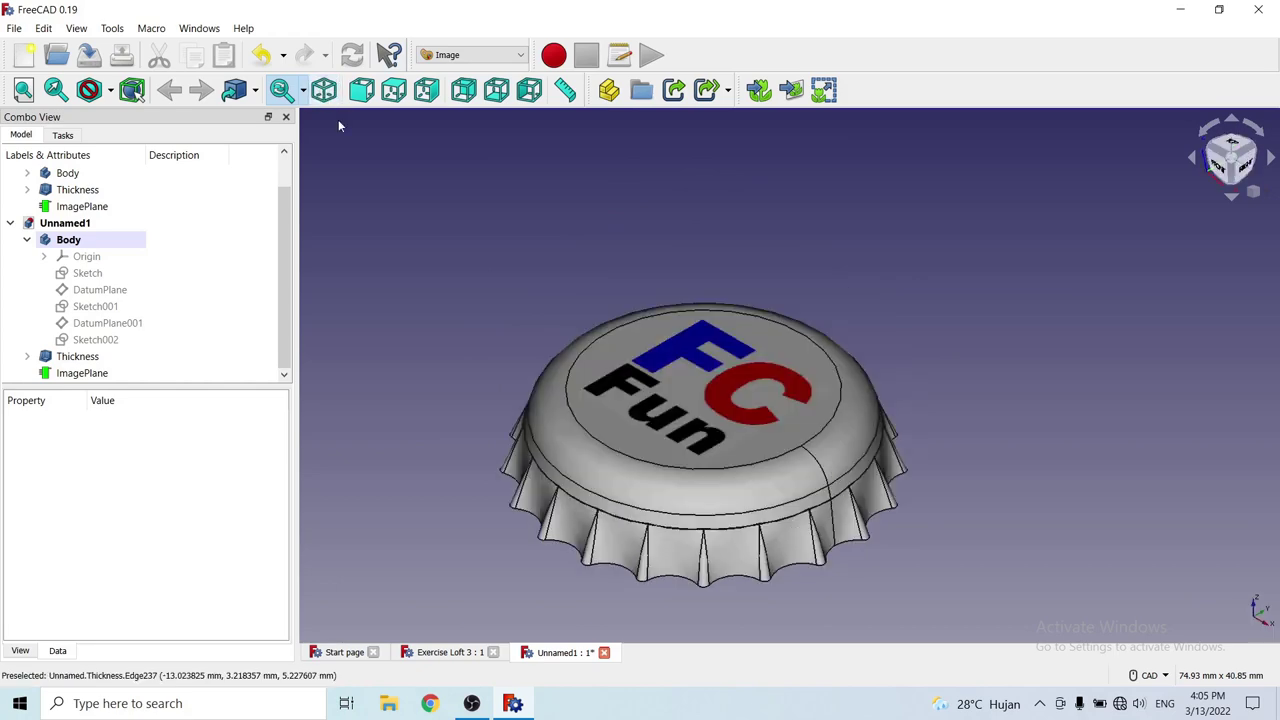